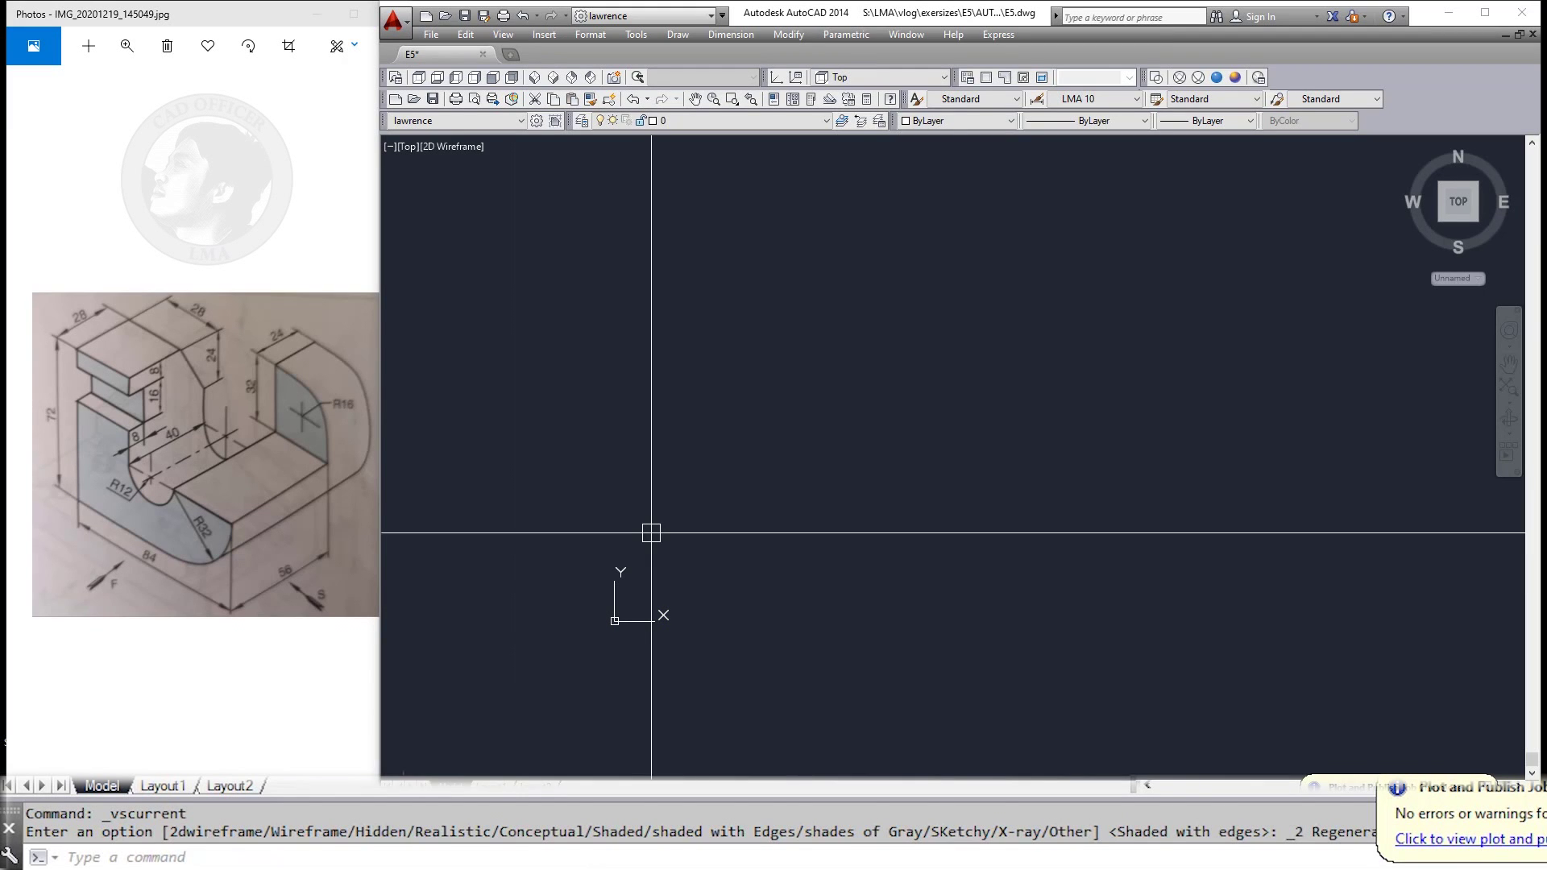
Step: Start a polyline with PL for the bracket's top-view outline
text(pl)
key(Return)
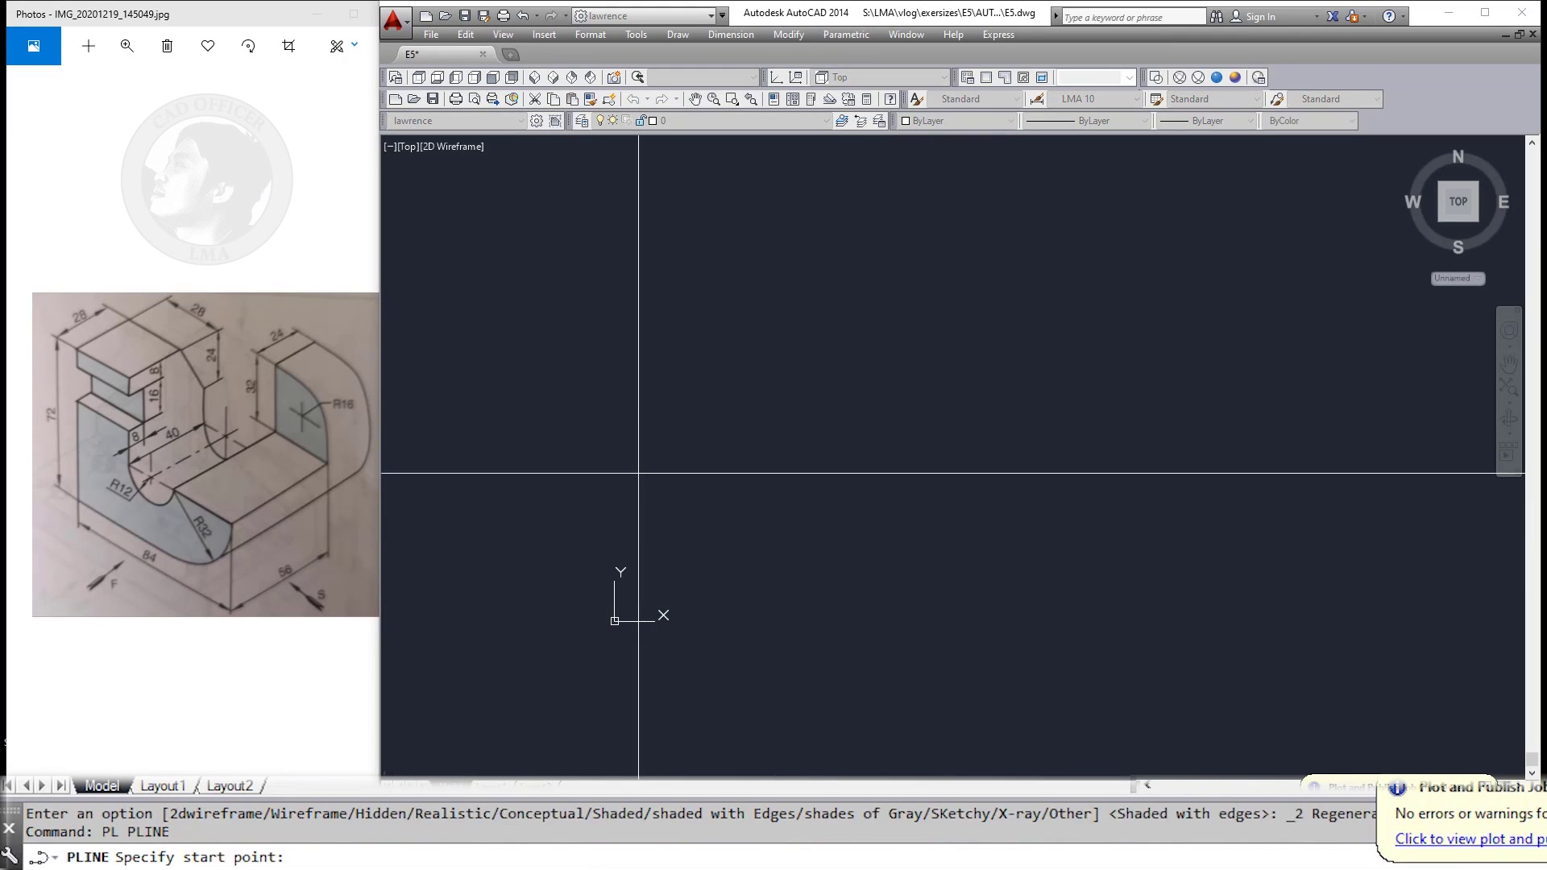
Step: Draw the bracket's L-shaped outline as a polyline and recentre the view
click(639, 473)
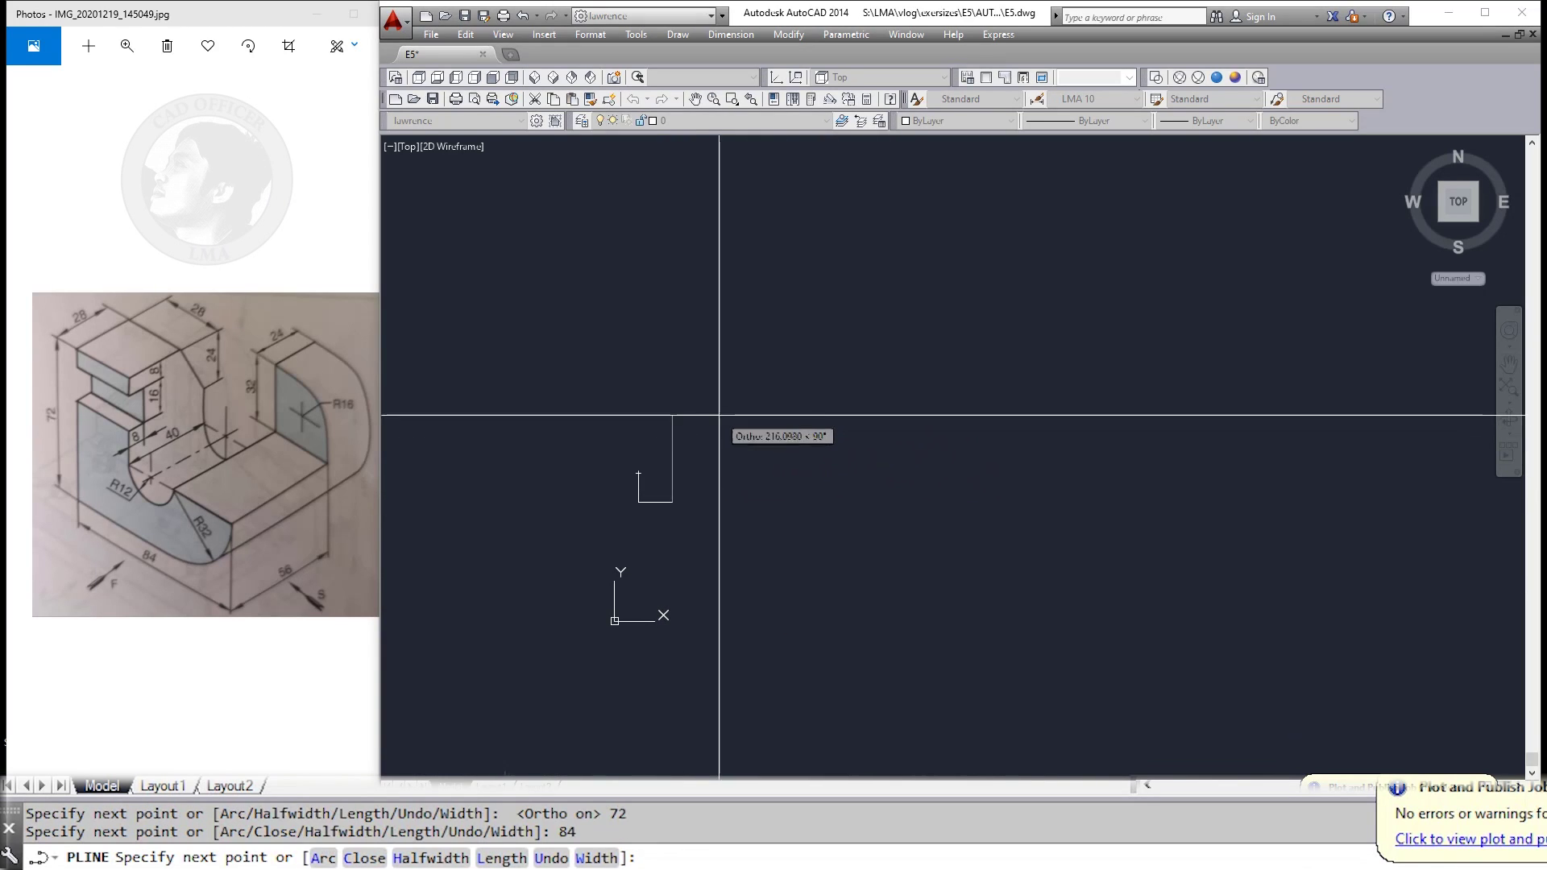
text(32)
key(Return)
key(Escape)
key(Escape)
key(Escape)
scroll(655, 493, up, 2)
middle_drag(723, 531, 762, 399)
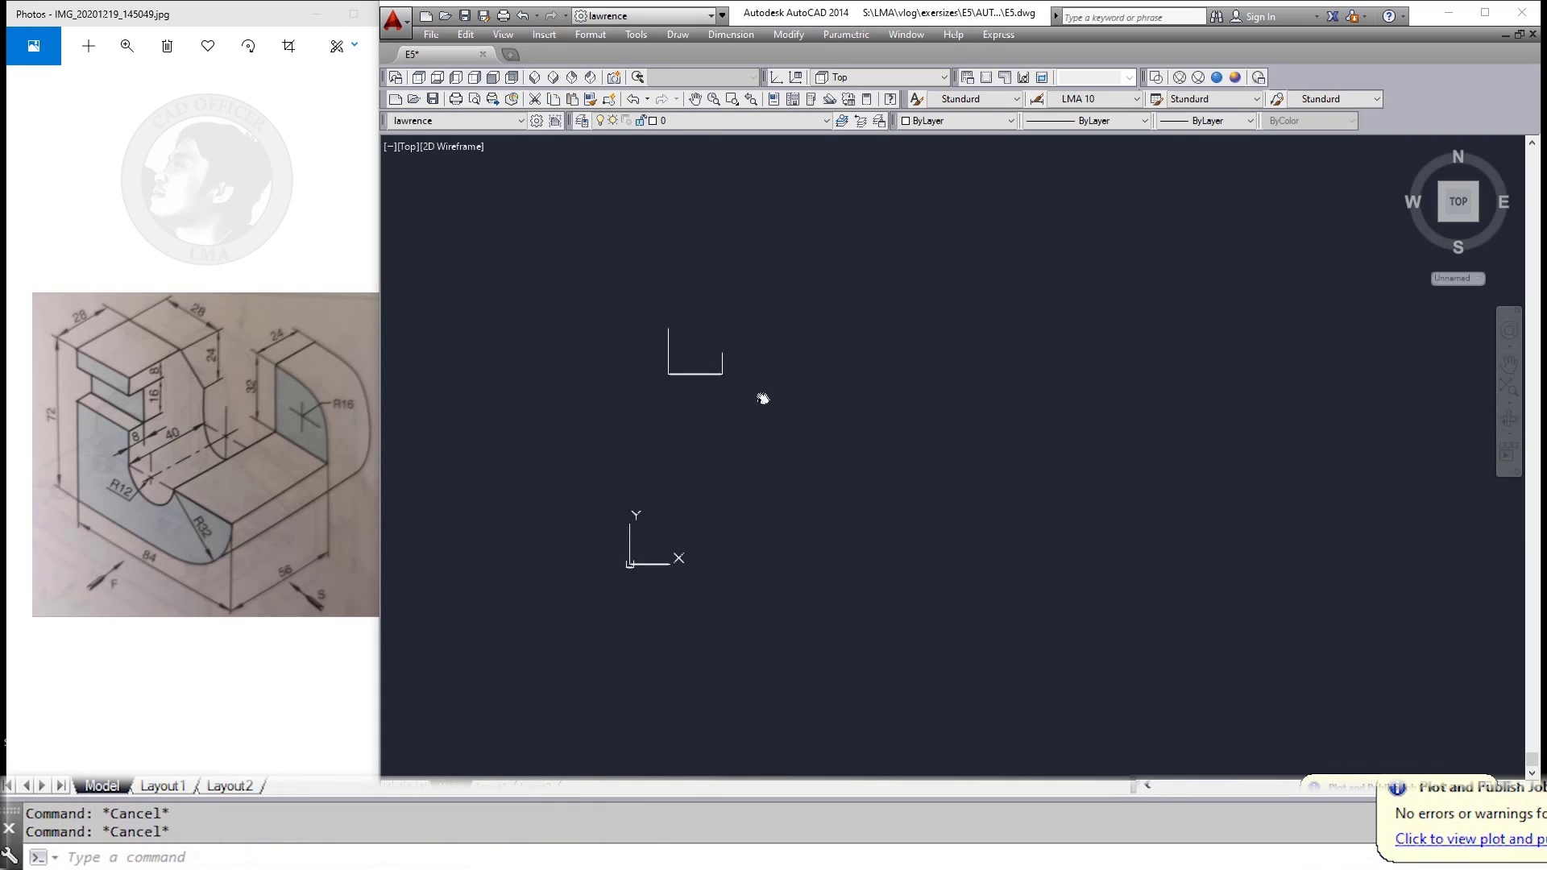
Step: Move the L outline lower in the drawing
text(m)
key(Return)
drag(779, 401, 621, 280)
key(Return)
click(829, 408)
click(856, 568)
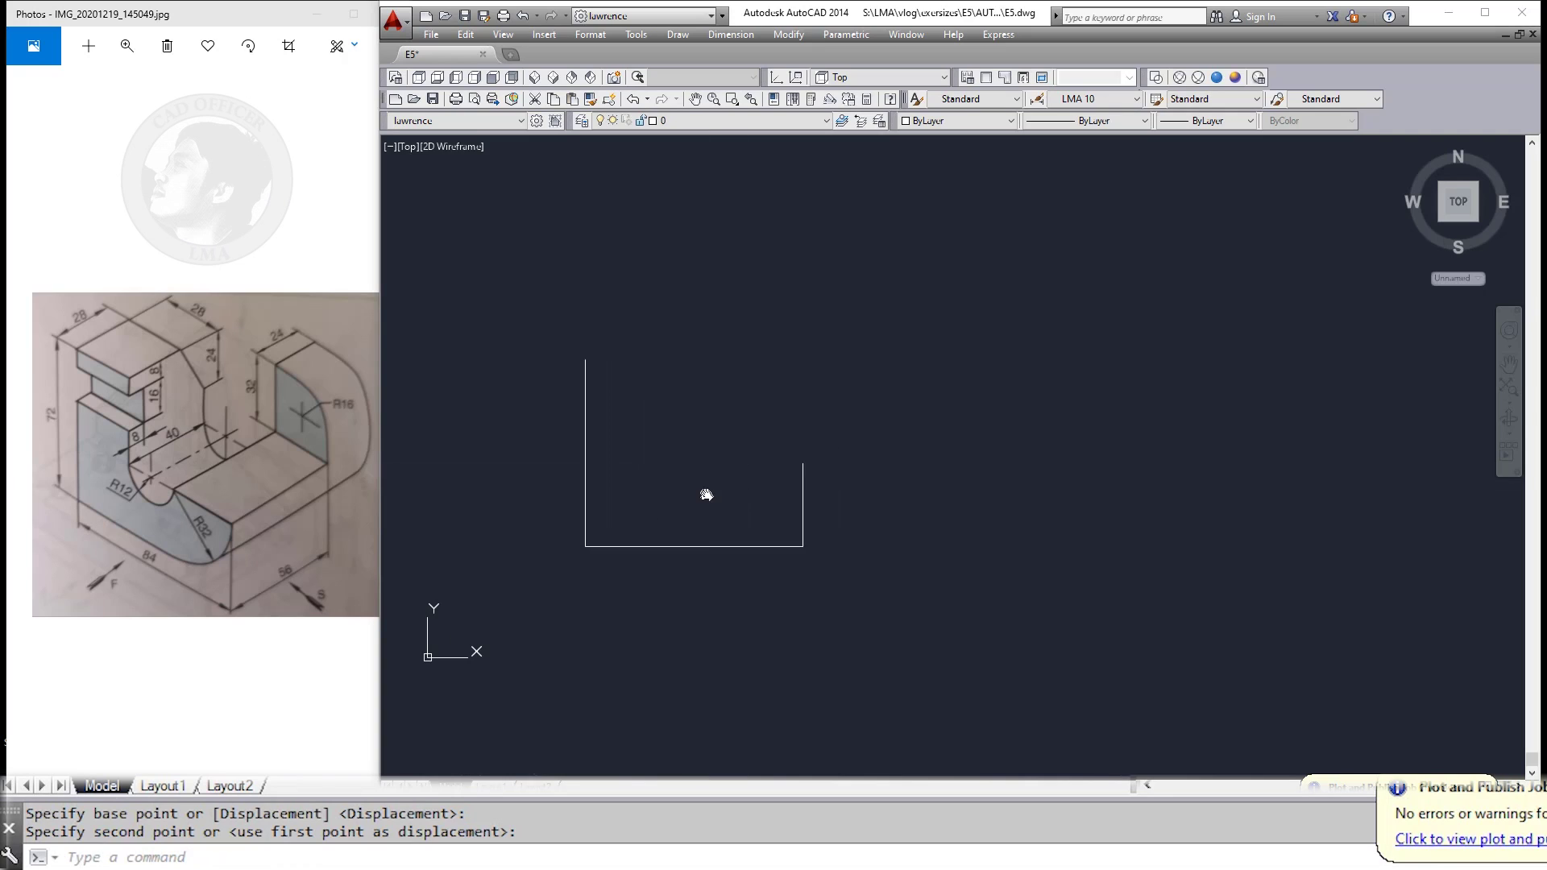
Step: Round the outline's bottom-right corner with a radius 32 fillet
text(f)
key(Return)
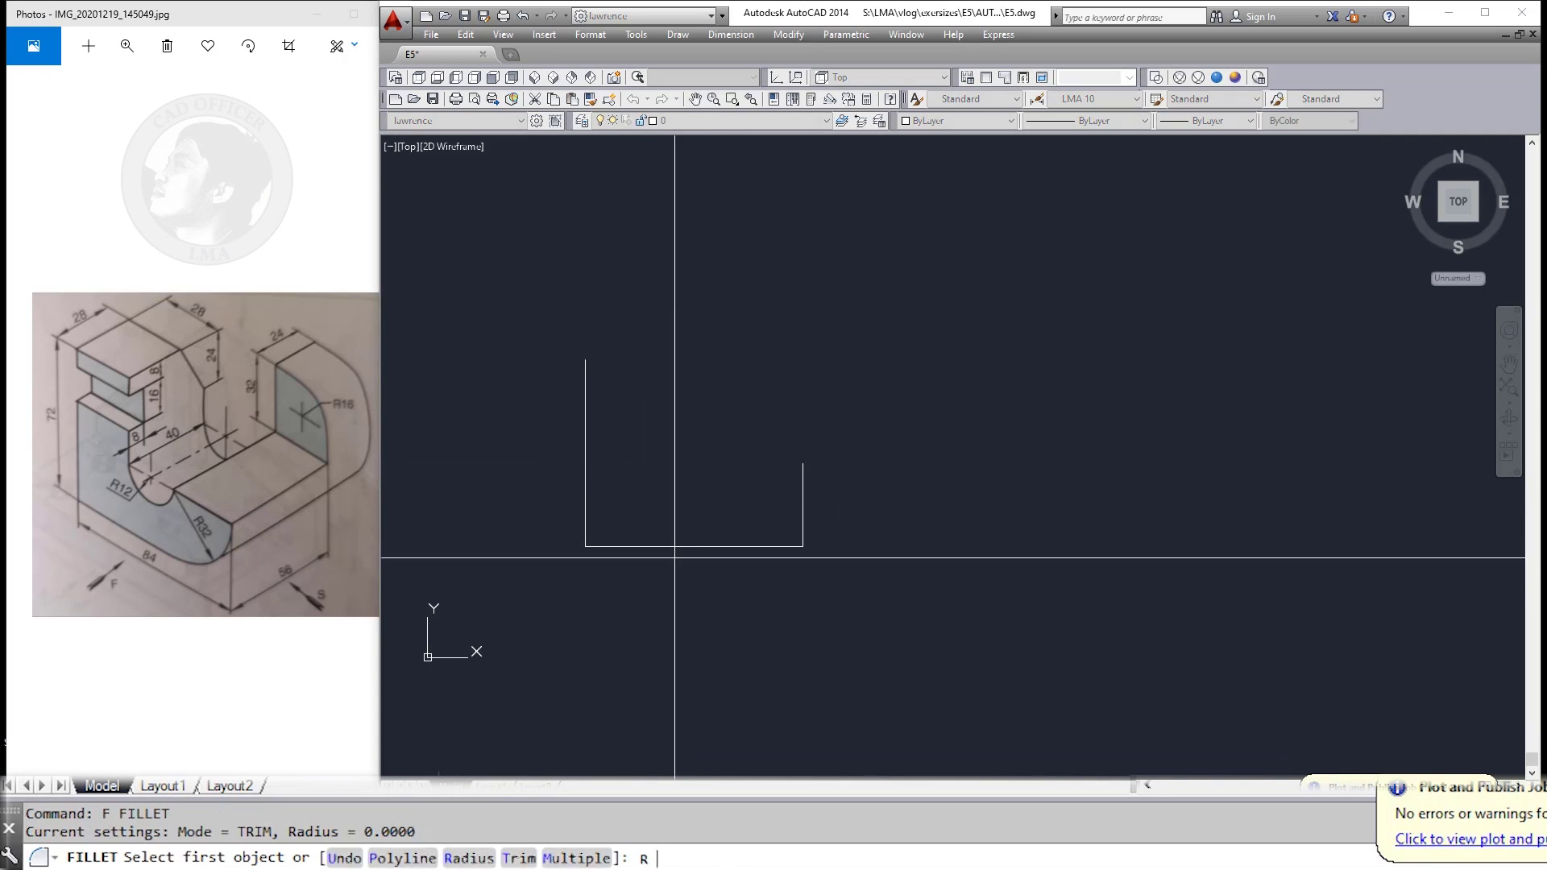
text(r)
key(Return)
key(Return)
click(729, 546)
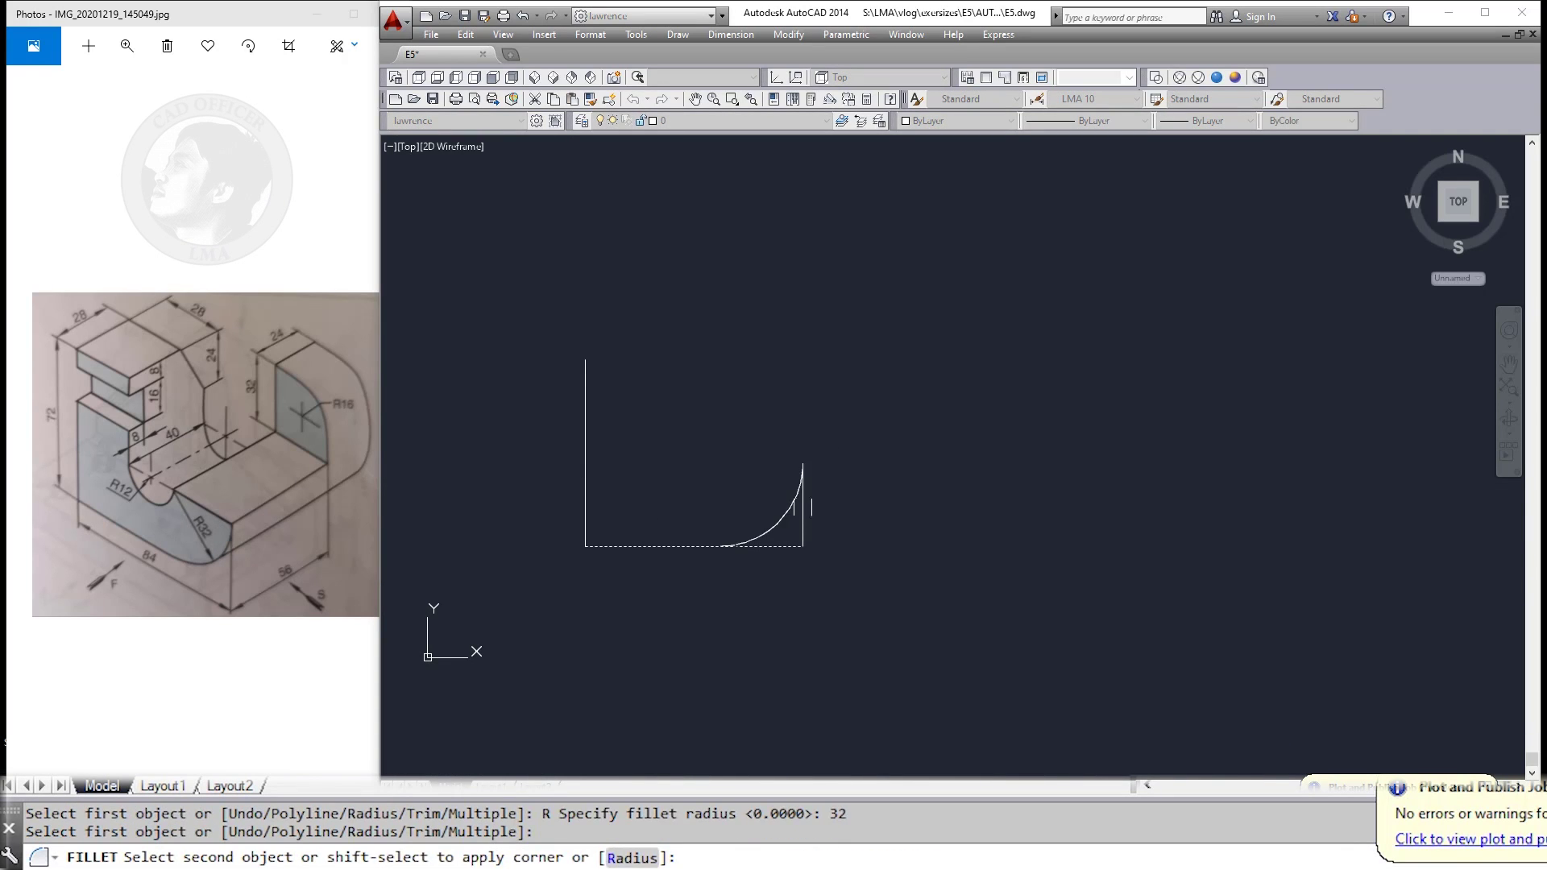
click(804, 504)
key(Escape)
Step: Offset the outline 28 units inward to create the inner line
key(Escape)
middle_drag(850, 572, 850, 590)
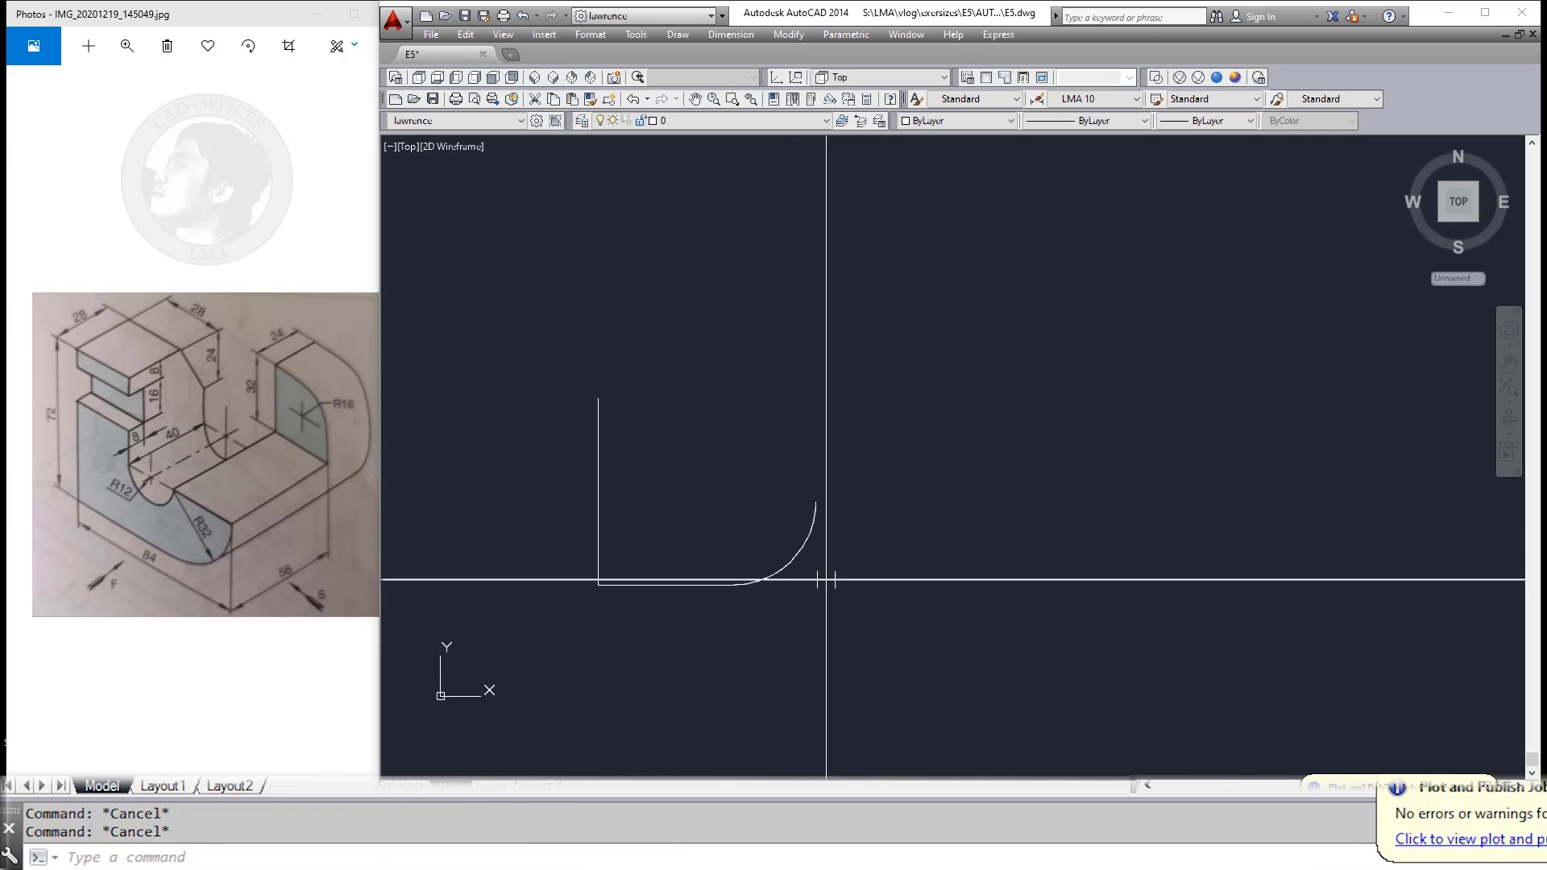
text(o)
key(Return)
key(Escape)
text(o)
key(Return)
text(28)
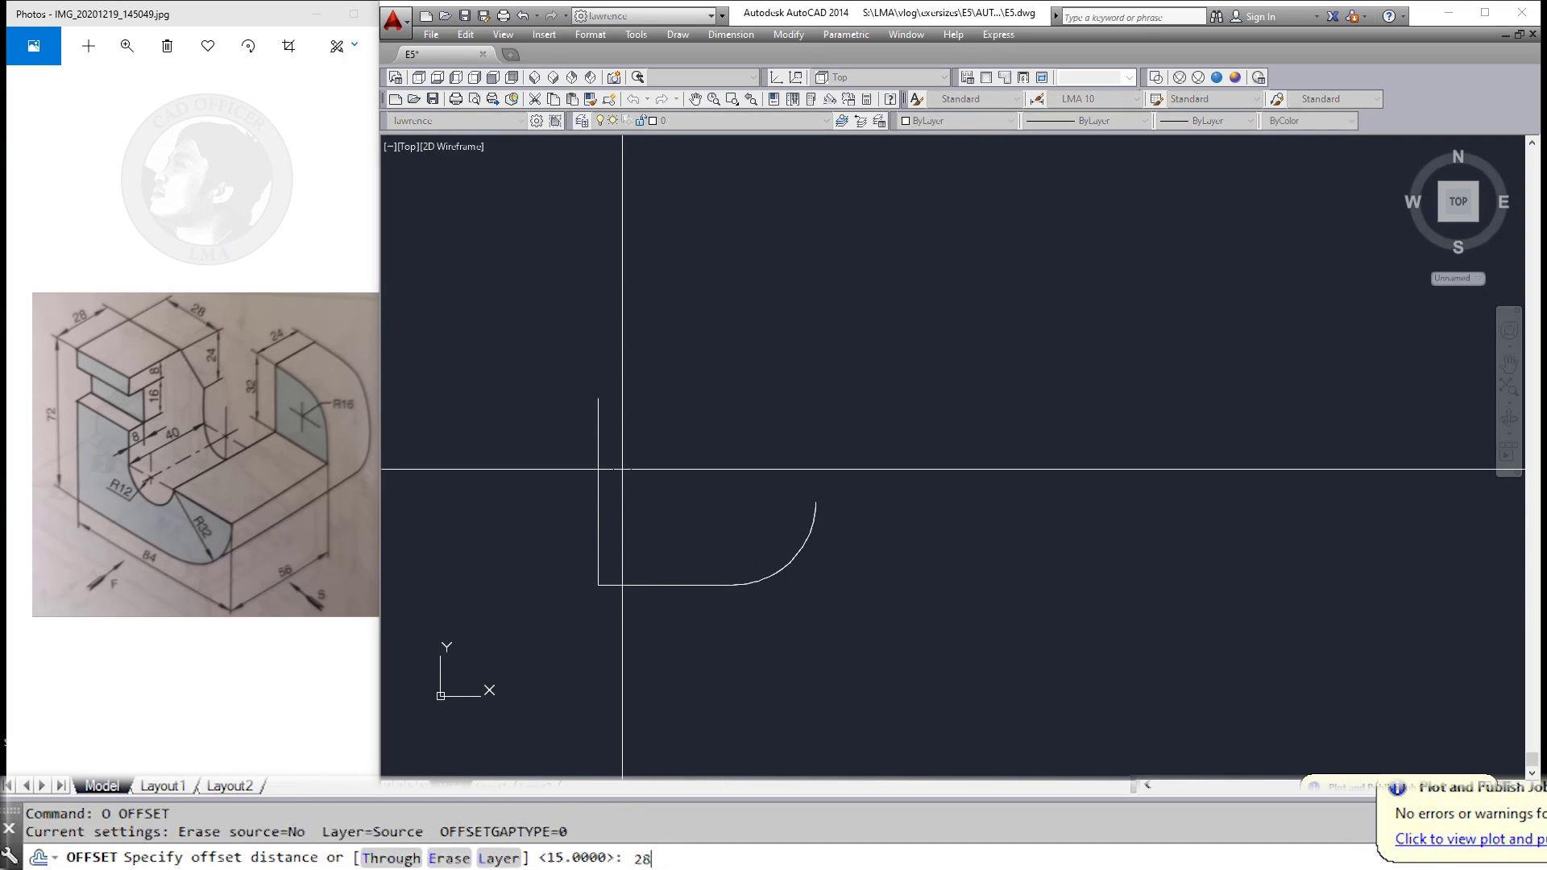
key(Return)
key(Escape)
key(Escape)
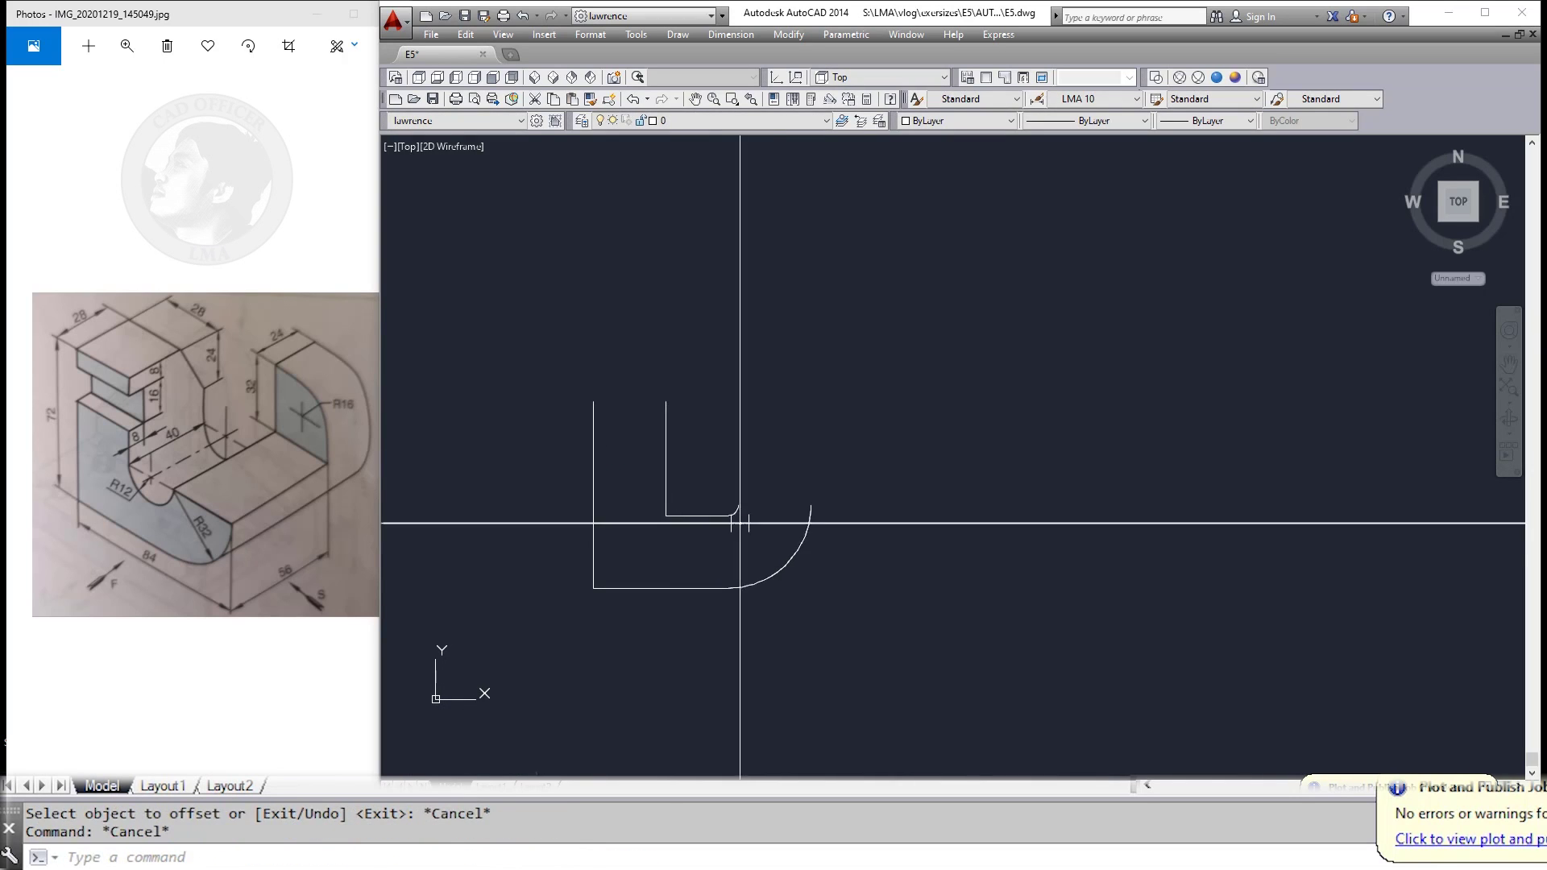
Step: Attempt to explode the inner L outline into separate lines, then cancel
text(x)
key(Return)
click(710, 516)
key(Escape)
click(737, 515)
key(Escape)
key(Escape)
Step: Draw a horizontal polyline leftward from the arc's top end
text(pl)
key(Return)
click(811, 506)
click(472, 537)
key(Escape)
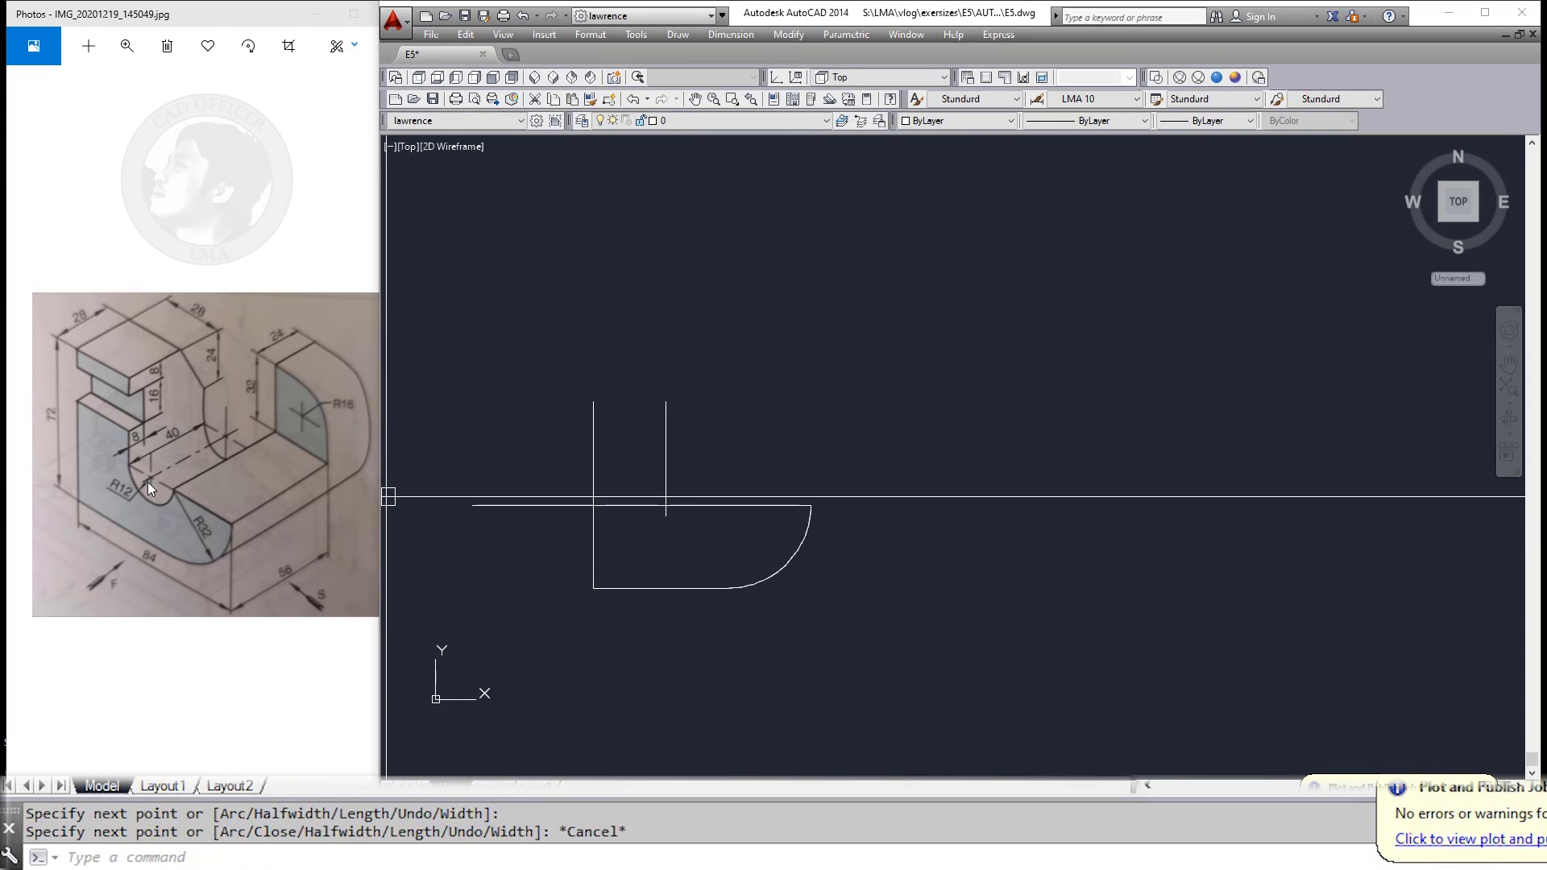
key(Escape)
Step: Offset the horizontal line by 24 to form the slot's second side
key(Escape)
scroll(738, 508, up, 2)
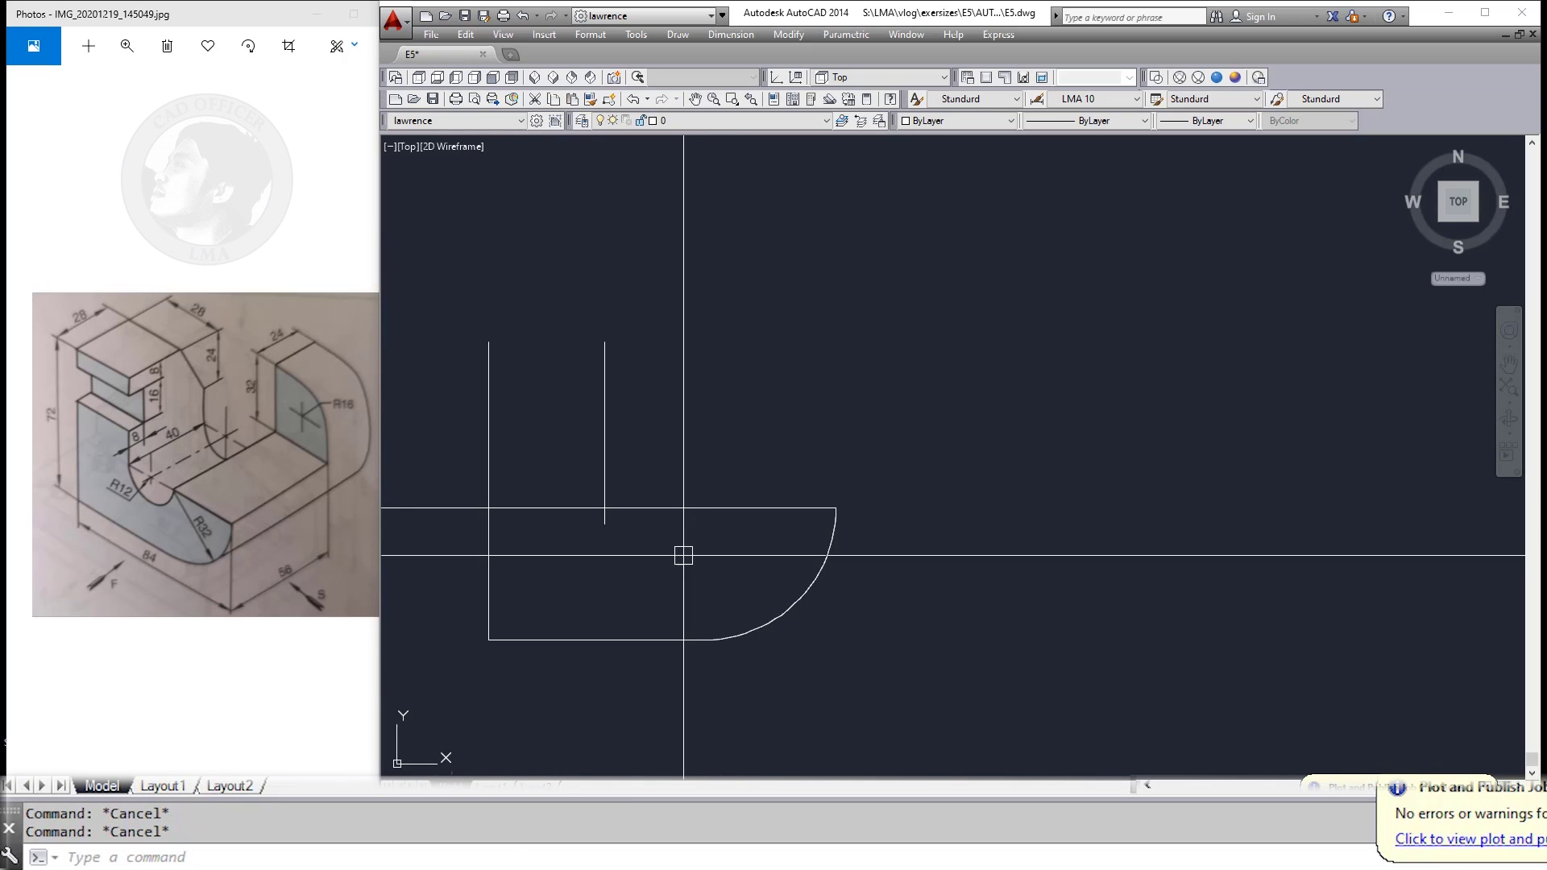
text(o)
key(Return)
text(24)
key(Return)
key(Escape)
key(Escape)
middle_drag(779, 490, 668, 559)
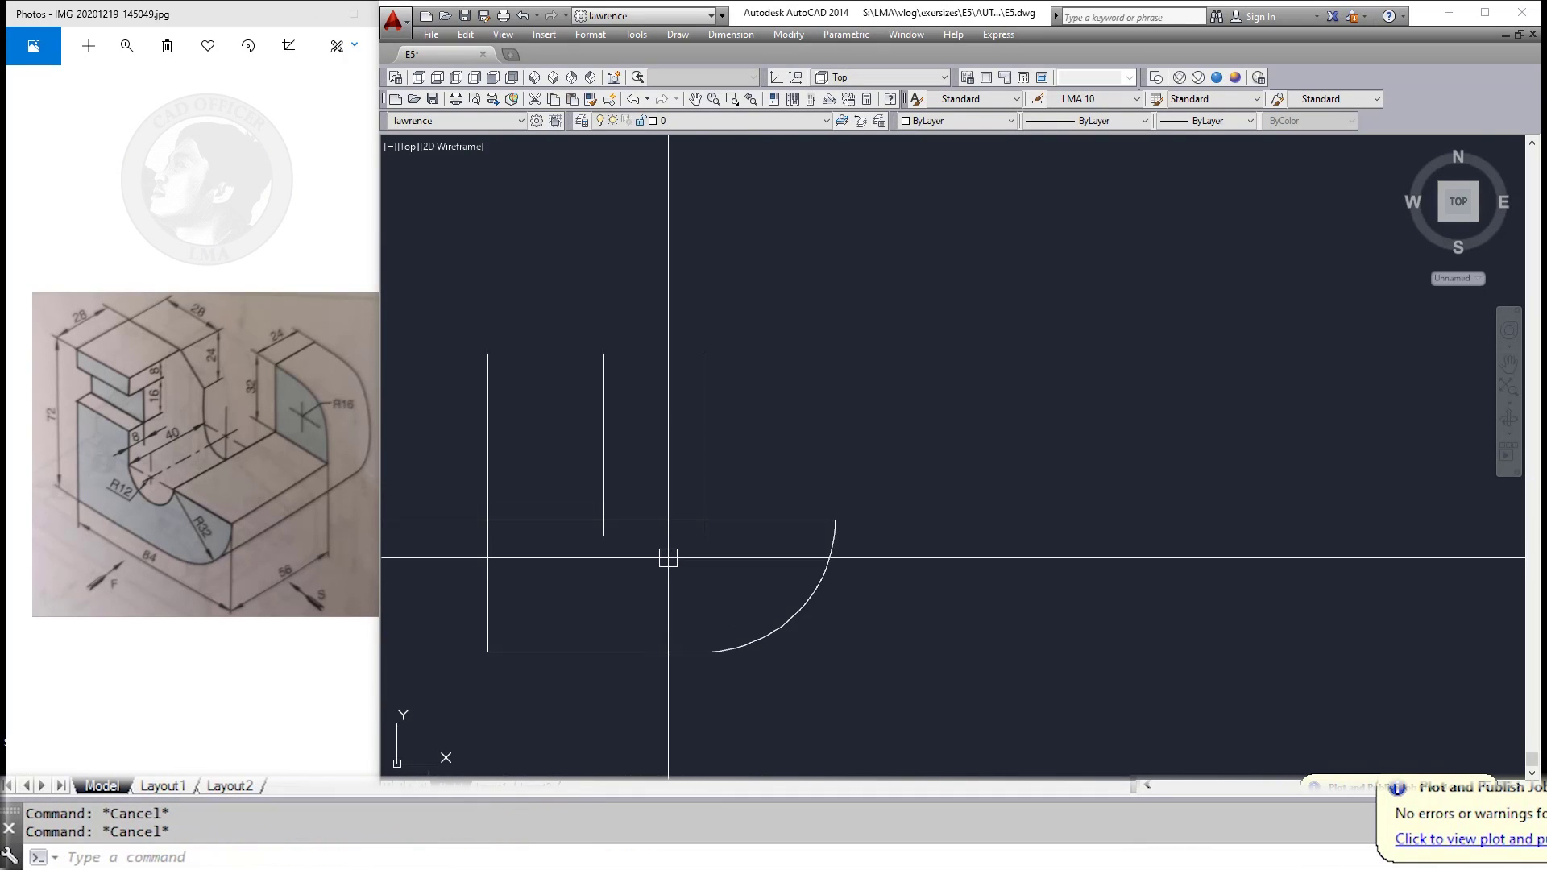
Step: Trim the horizontal line right of the slot and erase the leftover left segment
text(c)
key(Return)
key(Escape)
key(Escape)
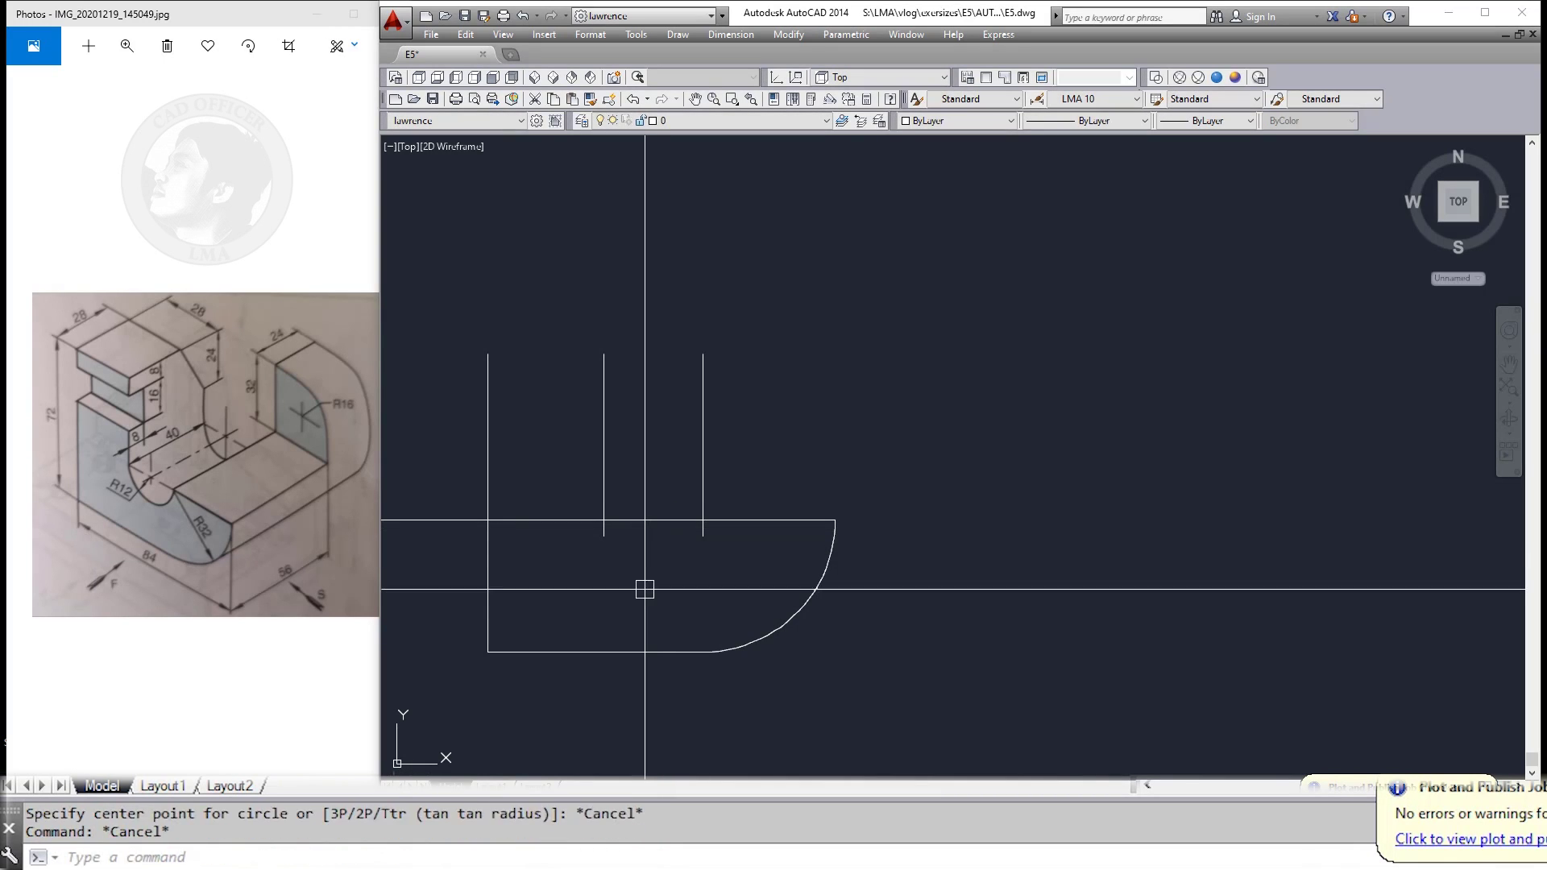
key(Return)
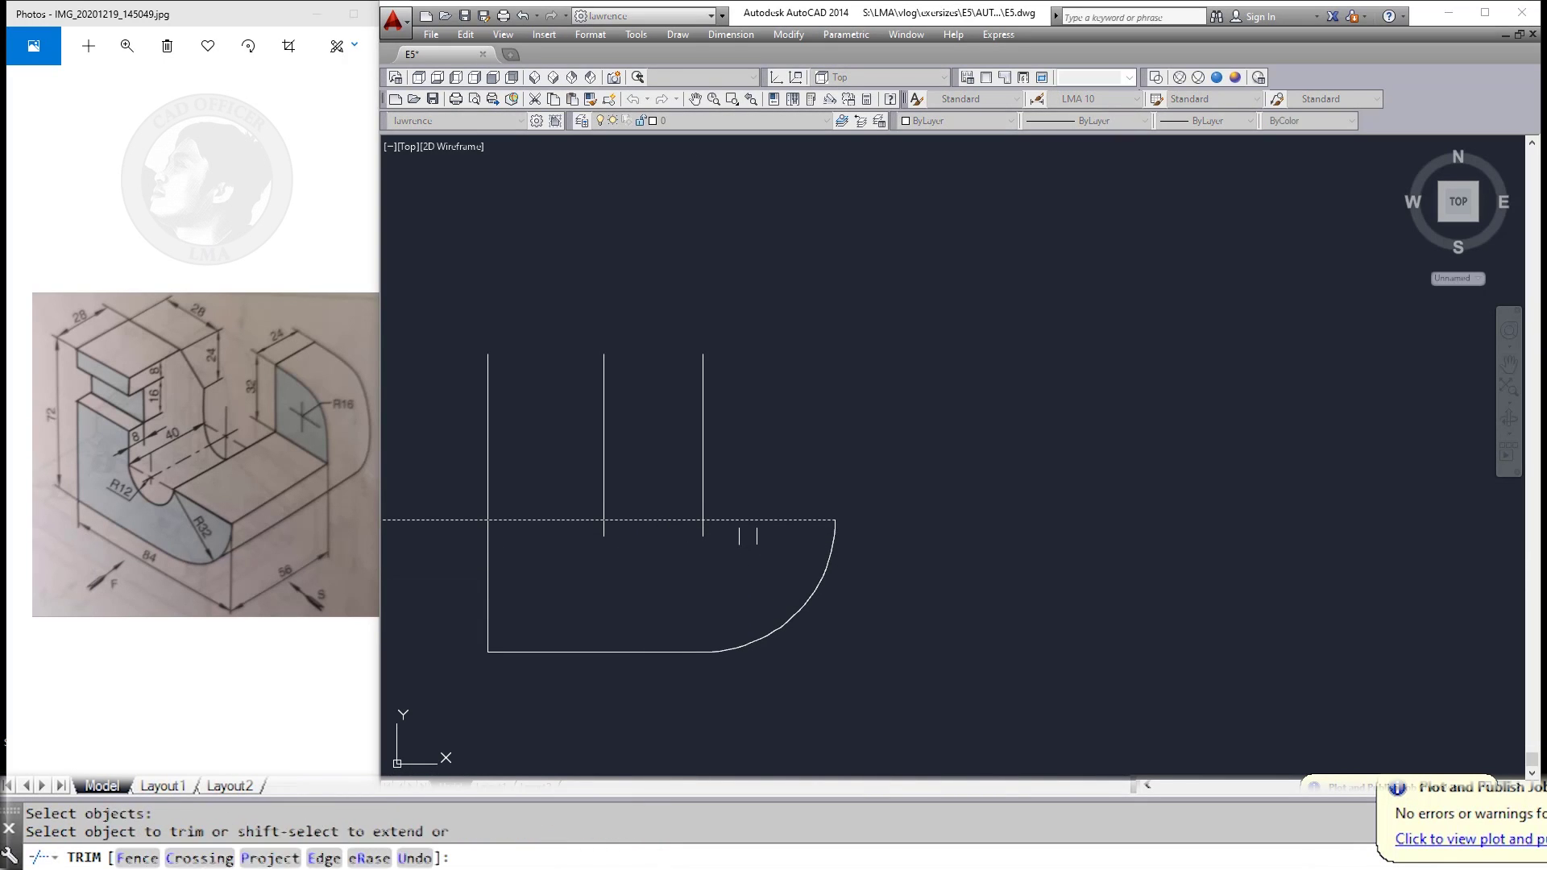
key(Escape)
key(Escape)
key(Escape)
text(tr)
key(Return)
key(Return)
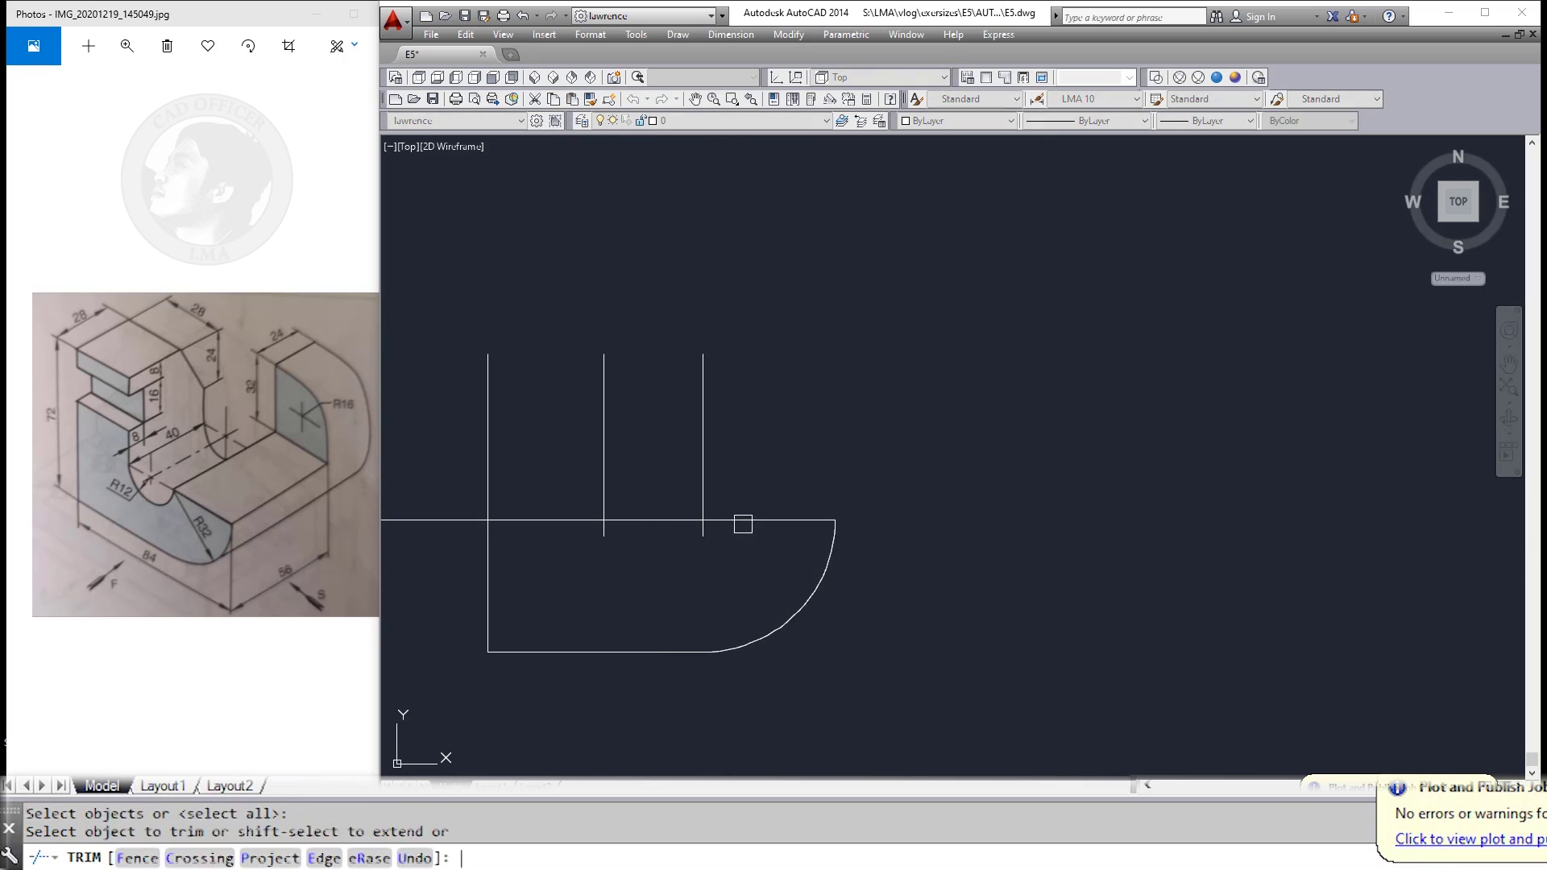
click(738, 521)
key(Escape)
drag(553, 535, 635, 507)
key(e)
key(Return)
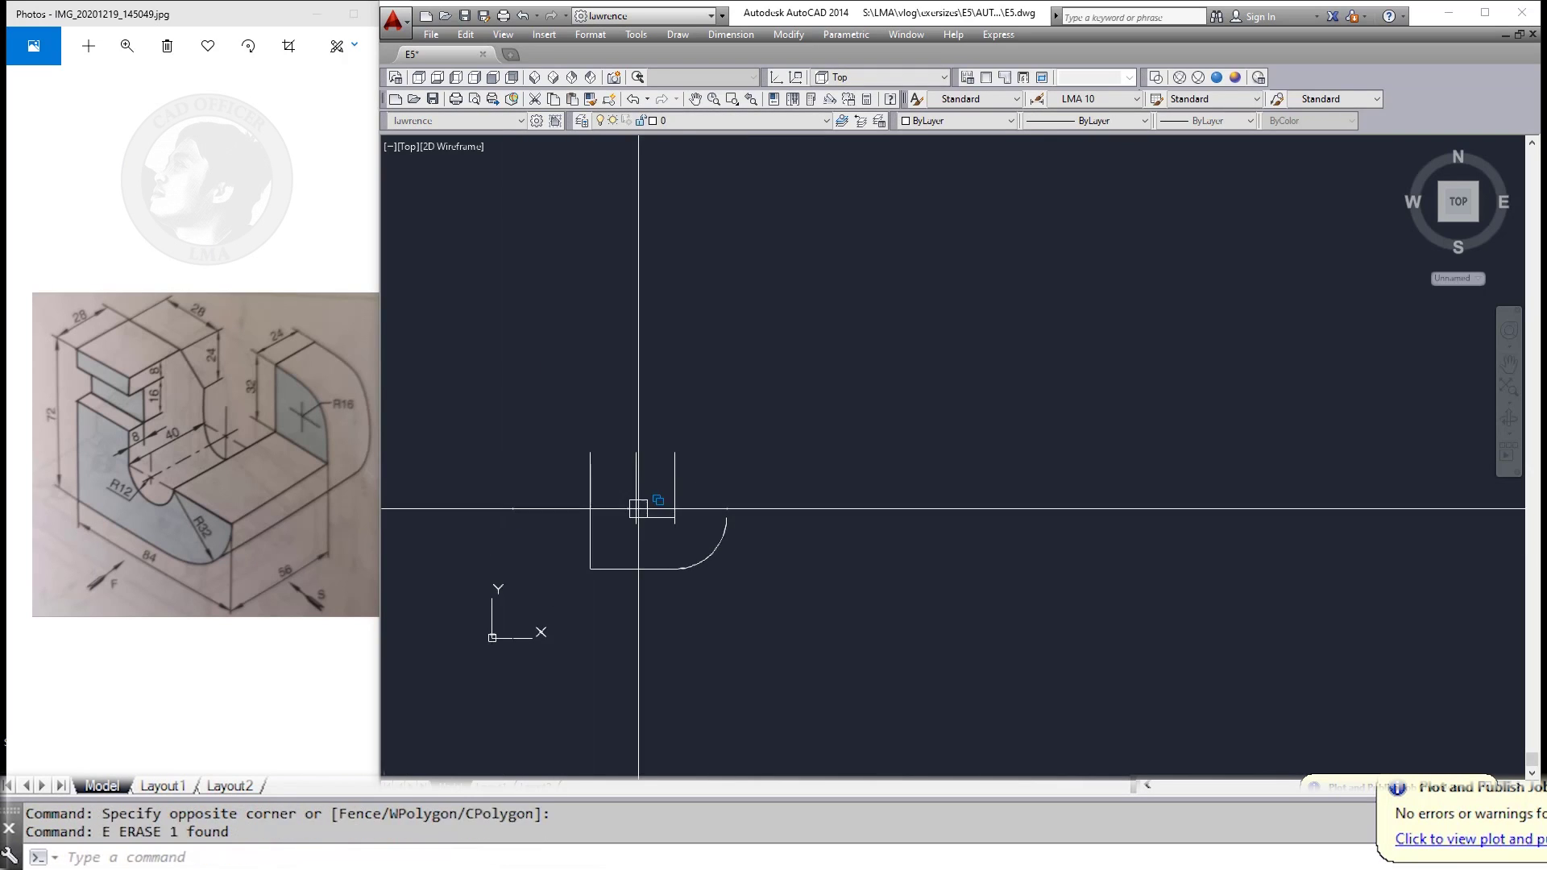
key(Escape)
key(Escape)
Step: Draw a circle centred between the slot lines, touching both
scroll(685, 544, up, 3)
key(c)
key(Return)
click(698, 548)
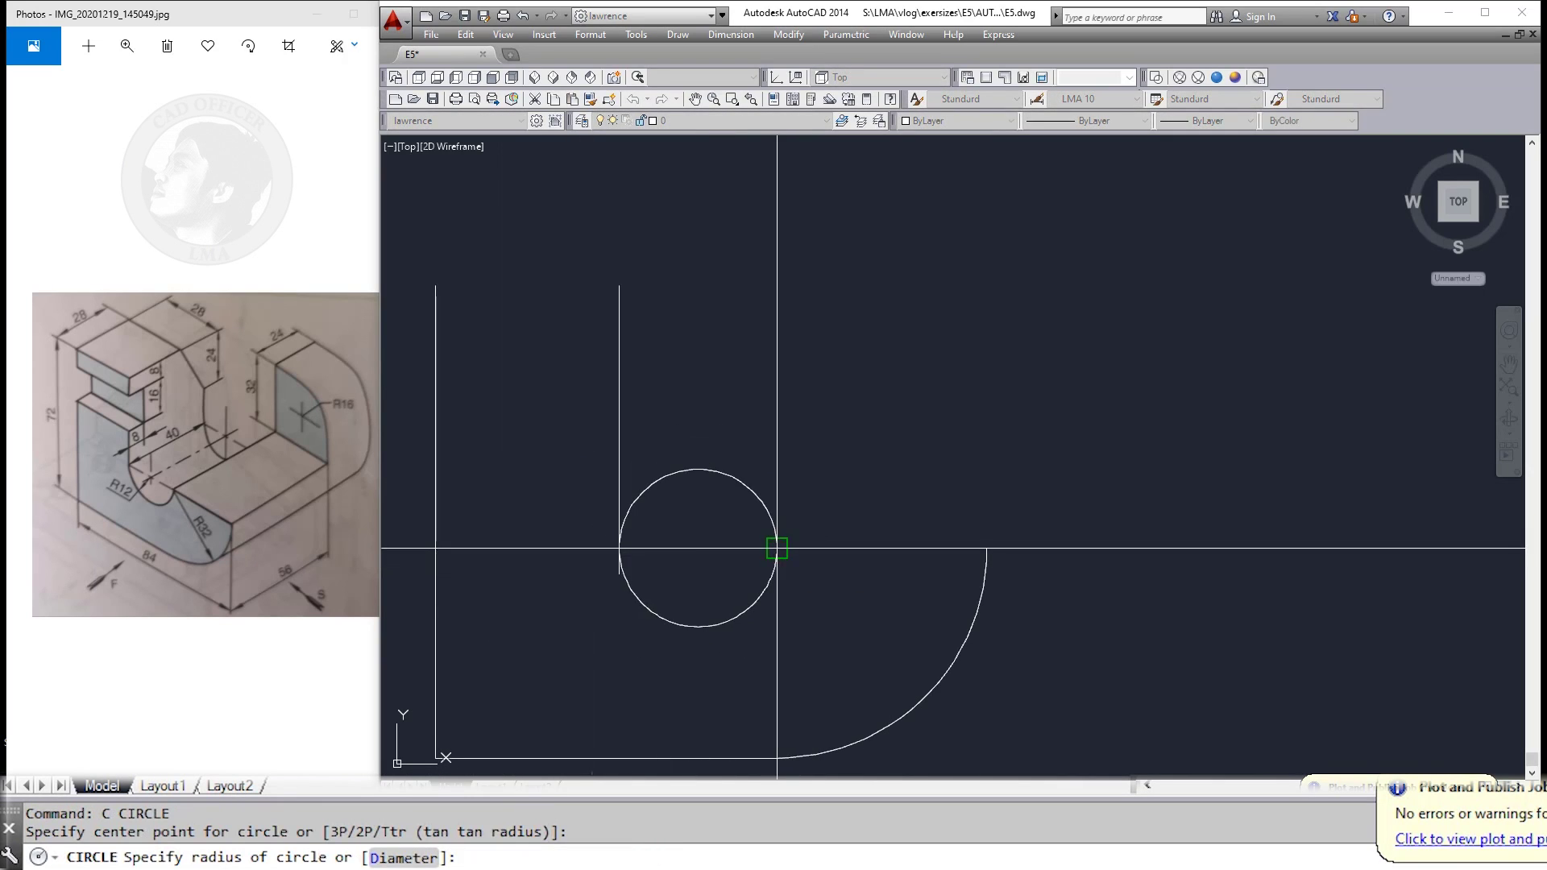
click(777, 548)
key(Escape)
Step: Trim away the circle's top half to leave the slot's semicircular end
key(Return)
key(Return)
scroll(631, 579, up, 5)
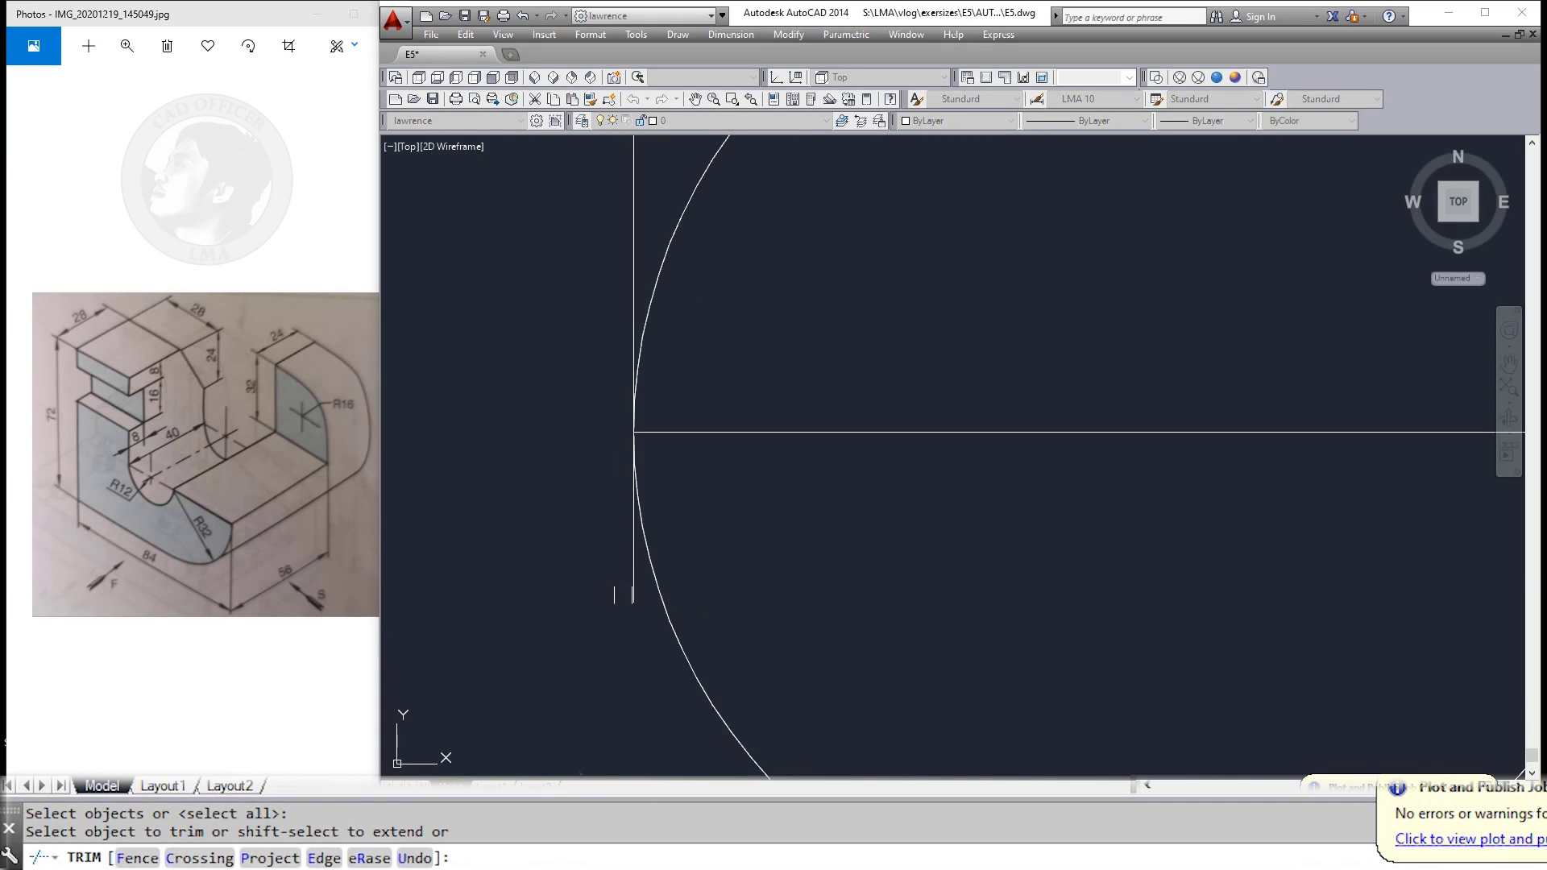
scroll(499, 515, down, 5)
scroll(644, 448, up, 3)
click(645, 447)
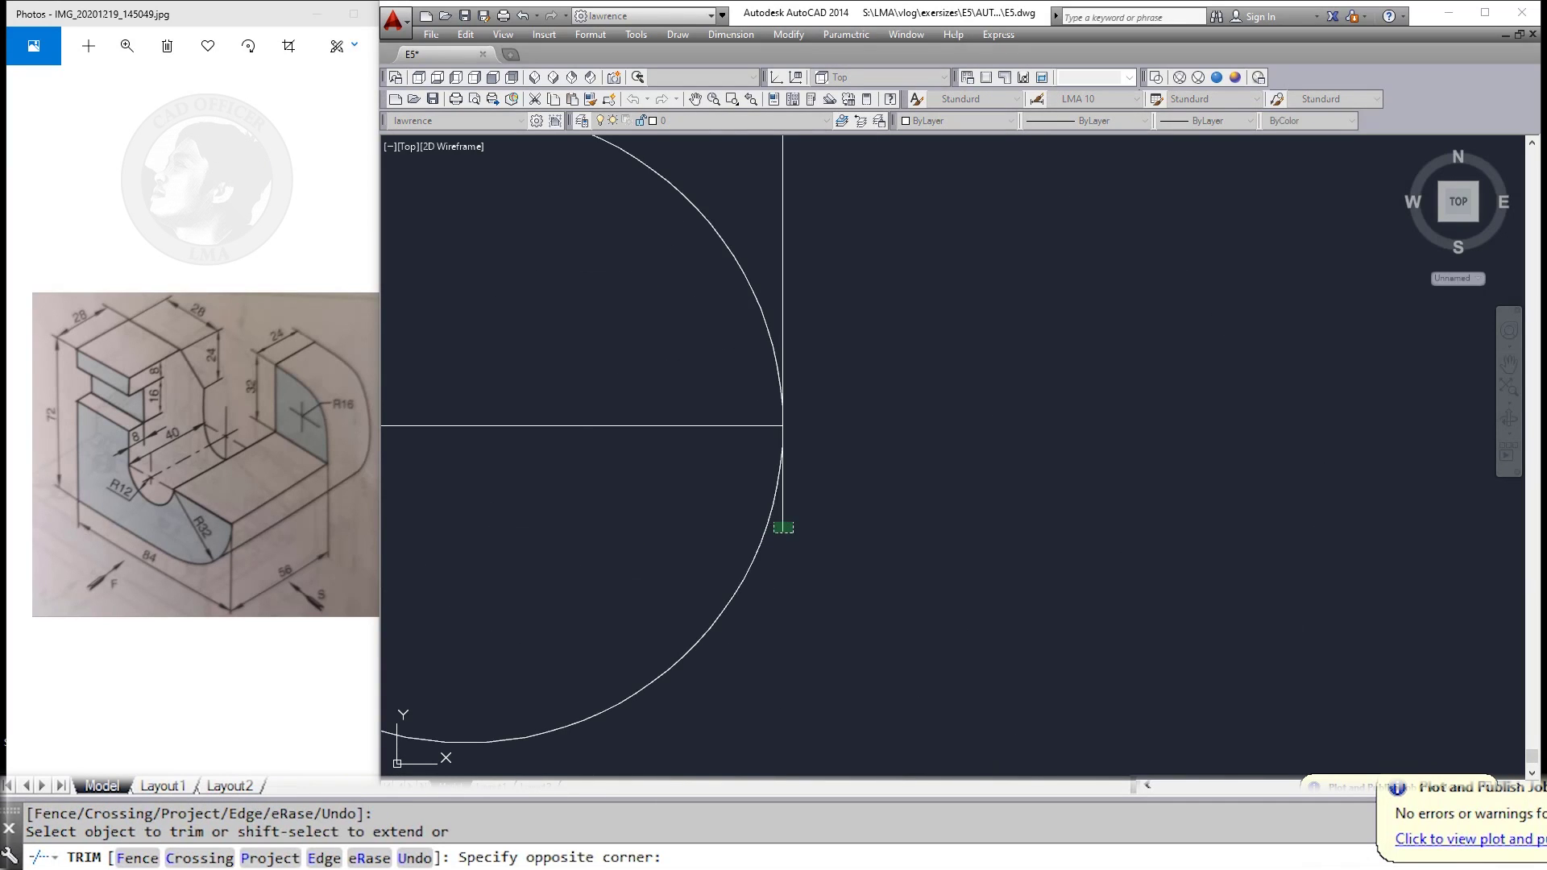
click(783, 528)
scroll(785, 536, down, 3)
scroll(749, 523, down, 1)
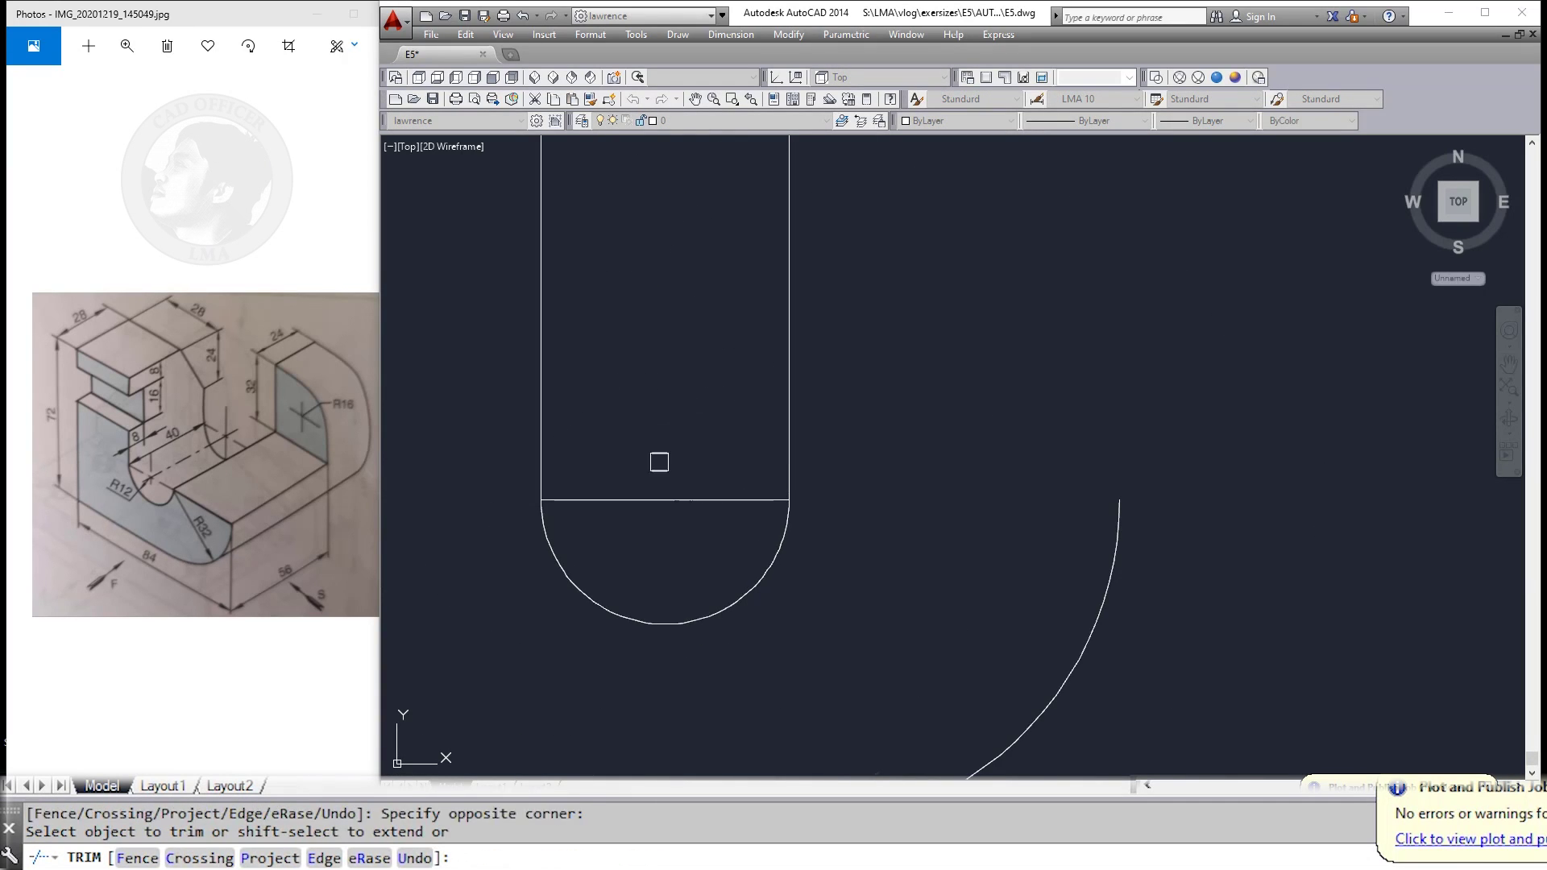
key(Escape)
Step: Erase the extra bottom horizontal line
click(543, 500)
text(e)
key(Return)
key(Escape)
scroll(743, 475, down, 5)
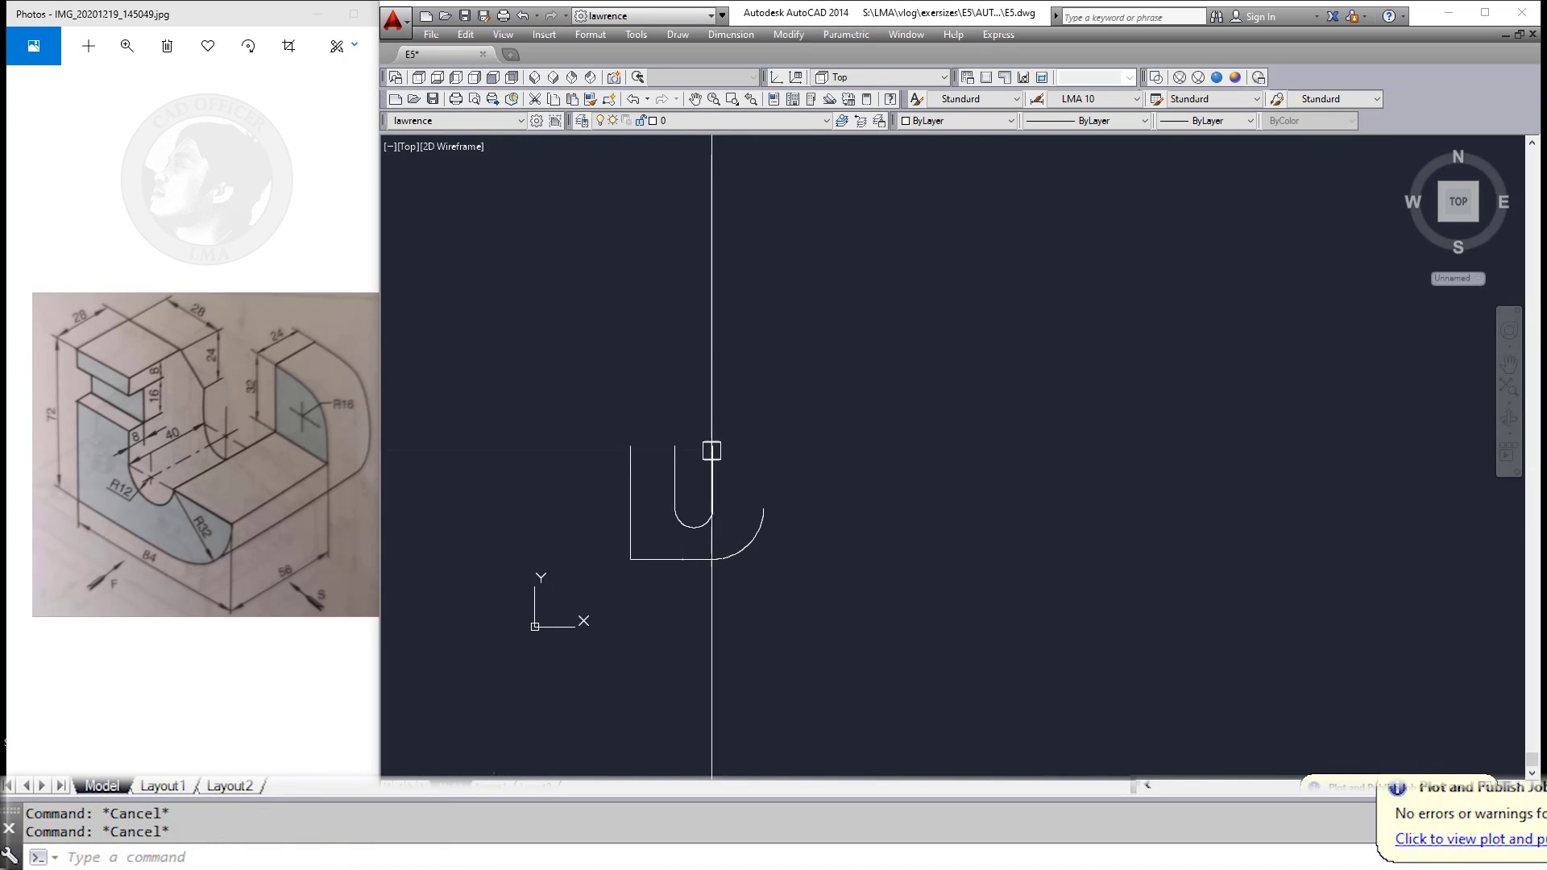
Step: Draw a polyline along the top-left edge of the bracket outline
text(pl)
key(Return)
click(630, 446)
key(Escape)
key(Escape)
Step: Offset the top edge line 8 units upward
text(o)
key(Return)
text(8)
click(646, 447)
click(646, 435)
key(Escape)
Step: Offset the top edge line 16 units downward
key(Escape)
scroll(660, 479, up, 4)
key(Return)
text(16)
key(Return)
click(651, 445)
click(666, 480)
key(Escape)
key(Escape)
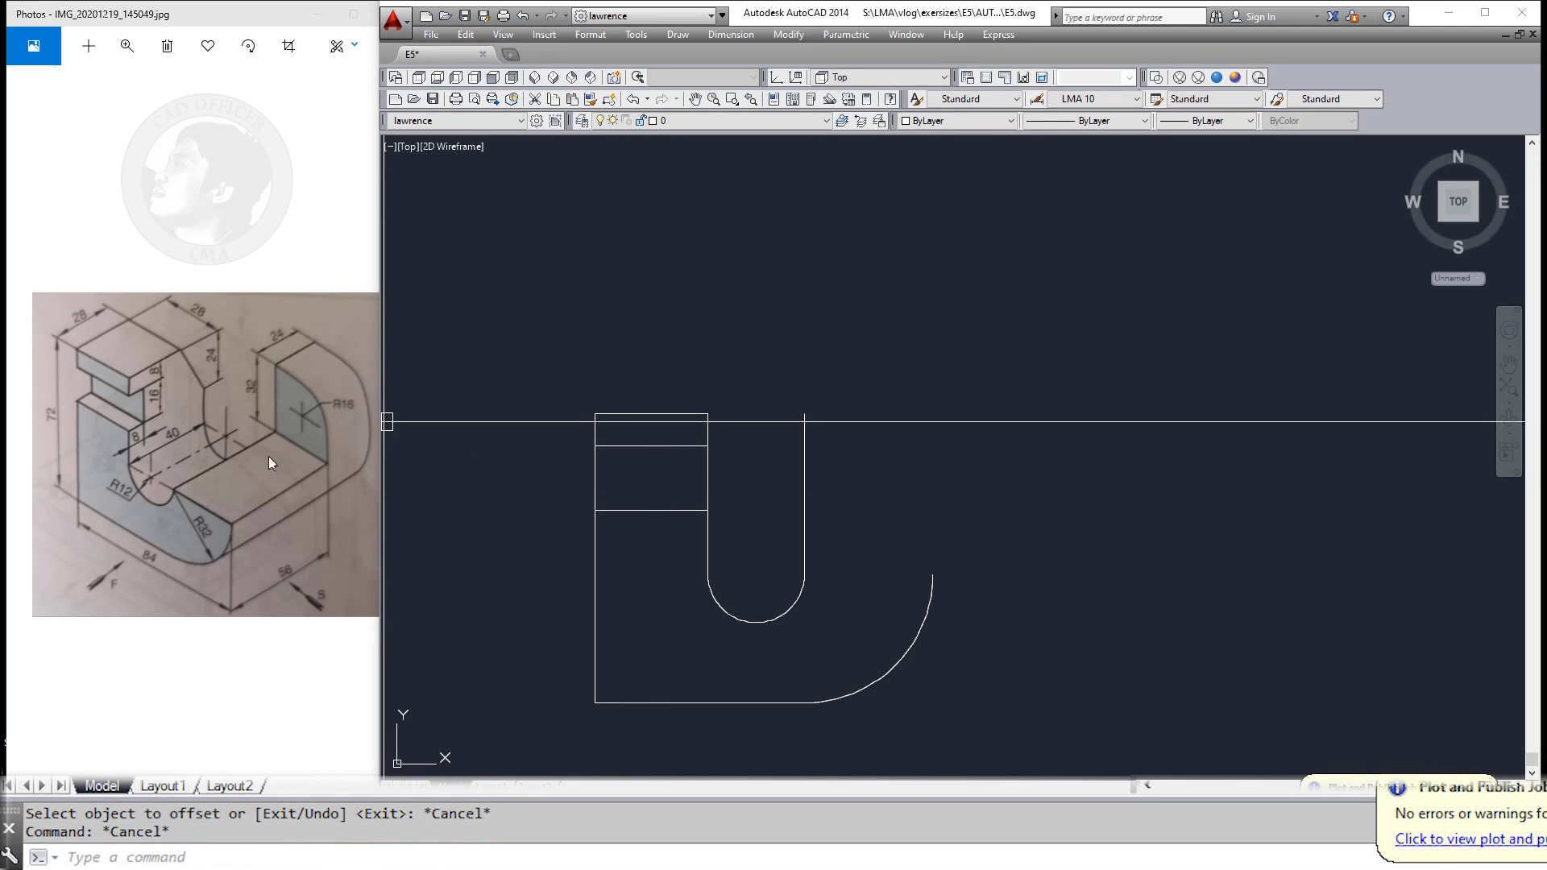
middle_drag(1026, 589, 952, 572)
key(Escape)
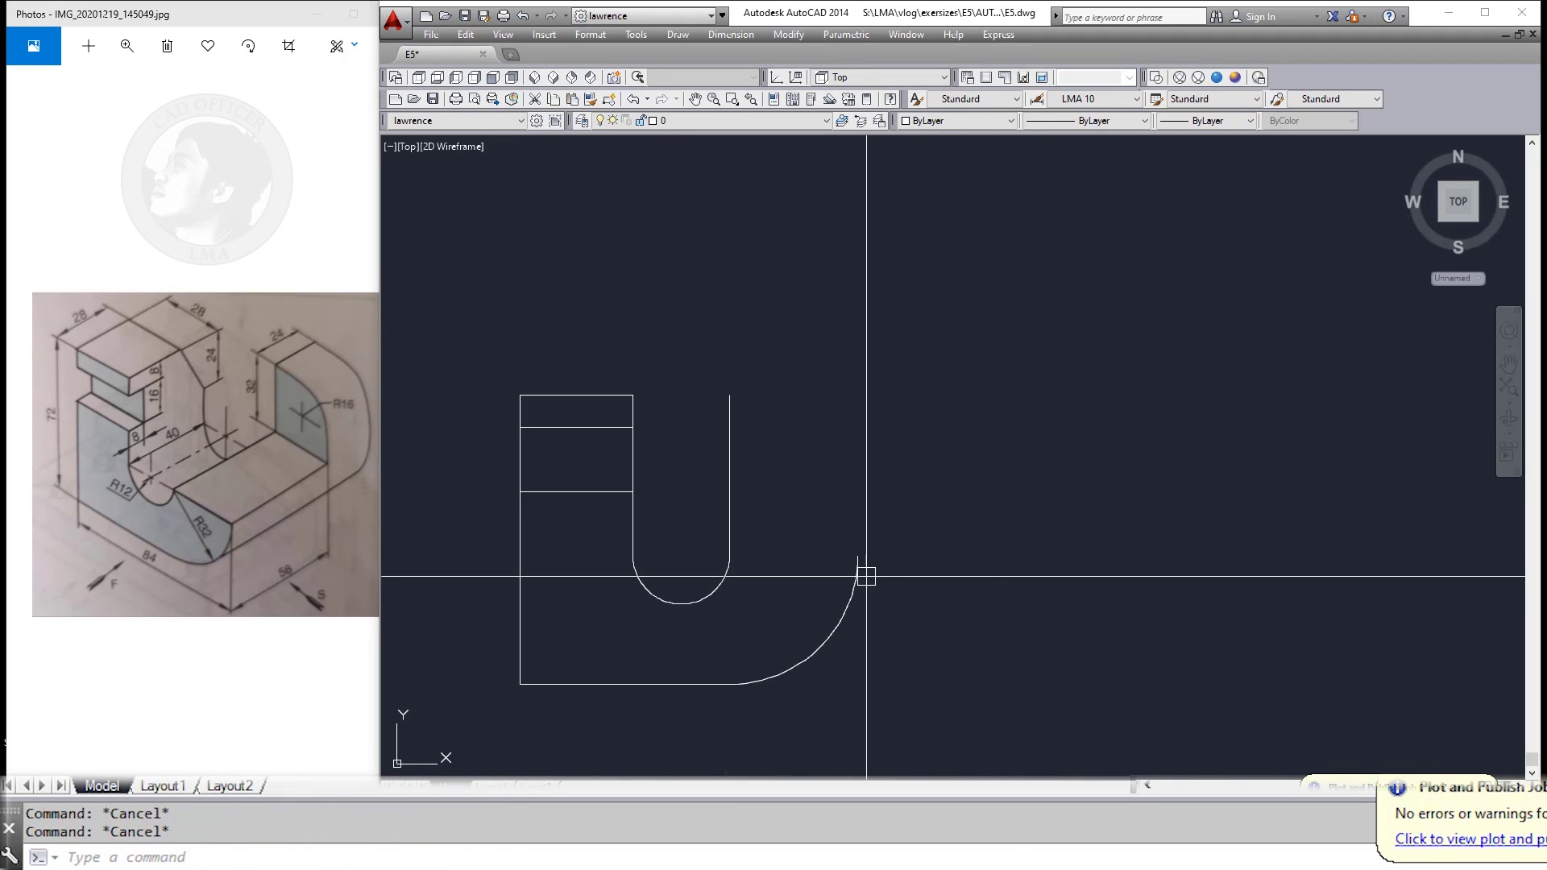
Step: Draw a horizontal polyline from the arc's top end to the slot's right side
text(pl)
key(Return)
click(857, 556)
click(730, 556)
key(Escape)
Step: Erase the leftover vertical line
key(Escape)
key(Escape)
key(Return)
key(Escape)
key(Escape)
click(730, 505)
text(e)
key(Return)
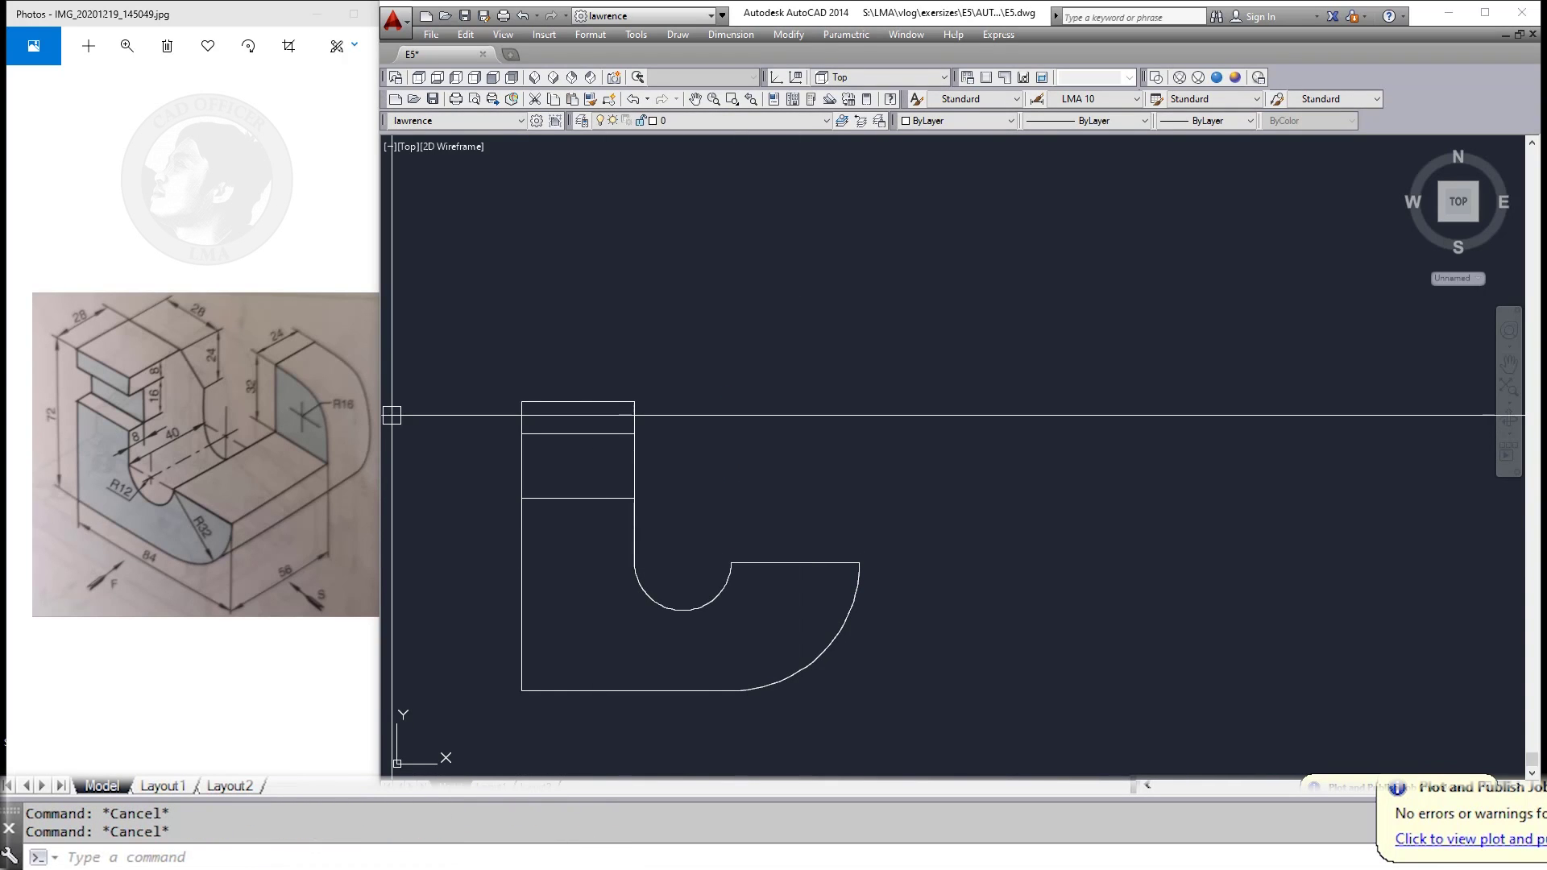
Step: Offset the slot-top horizontal line 32 units upward
text(o)
key(Return)
text(32)
key(Return)
click(810, 562)
click(801, 434)
key(Escape)
key(Escape)
key(Escape)
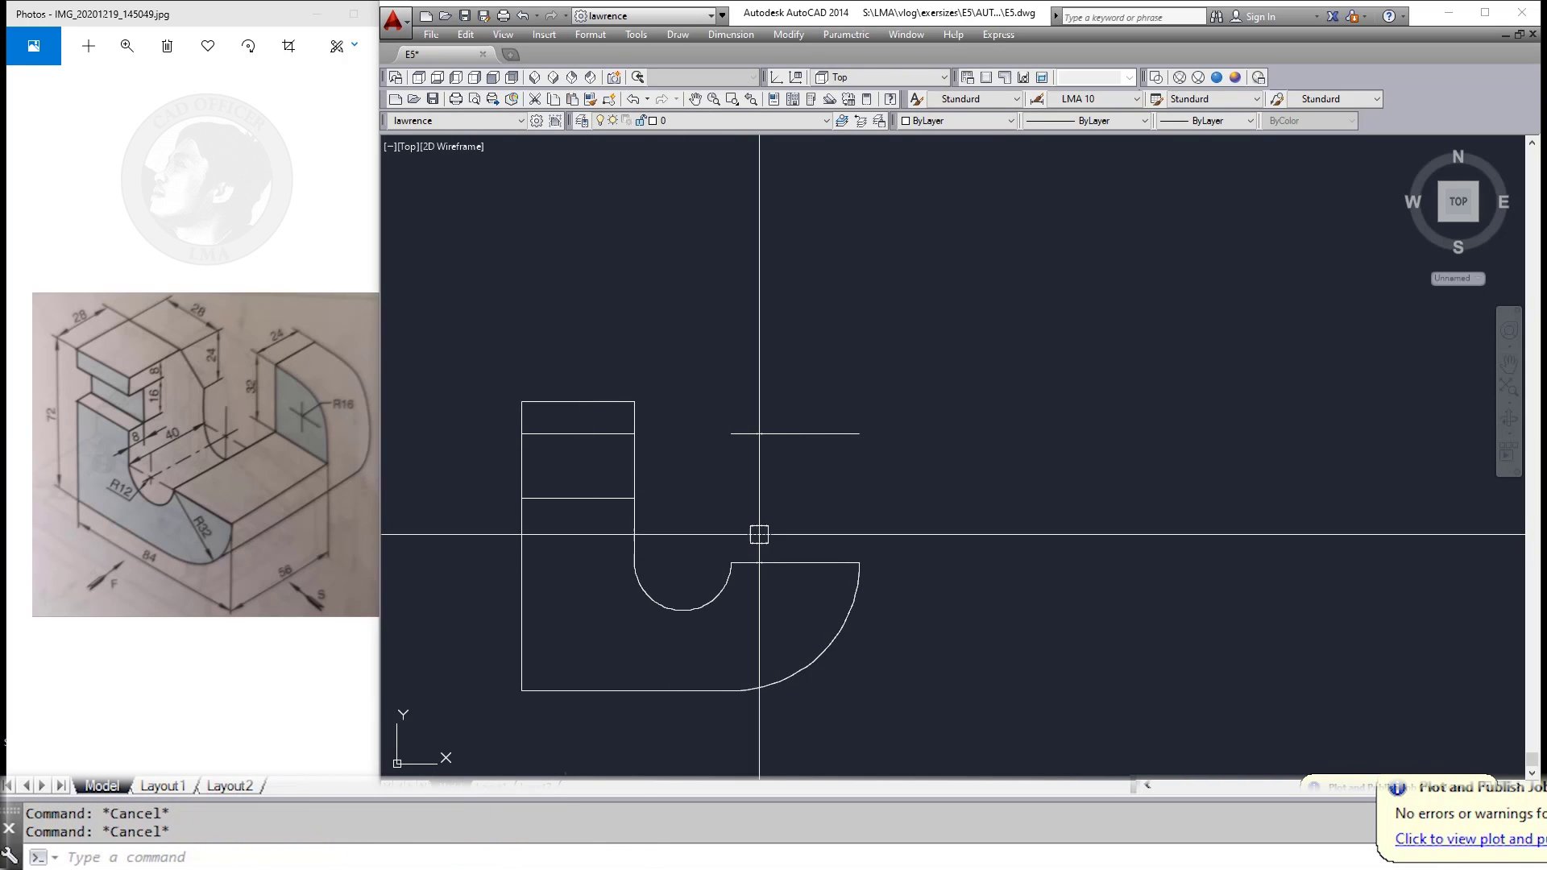
Step: Draw a vertical polyline joining the lower horizontal edge to the upper edge
text(pl)
key(Return)
click(731, 563)
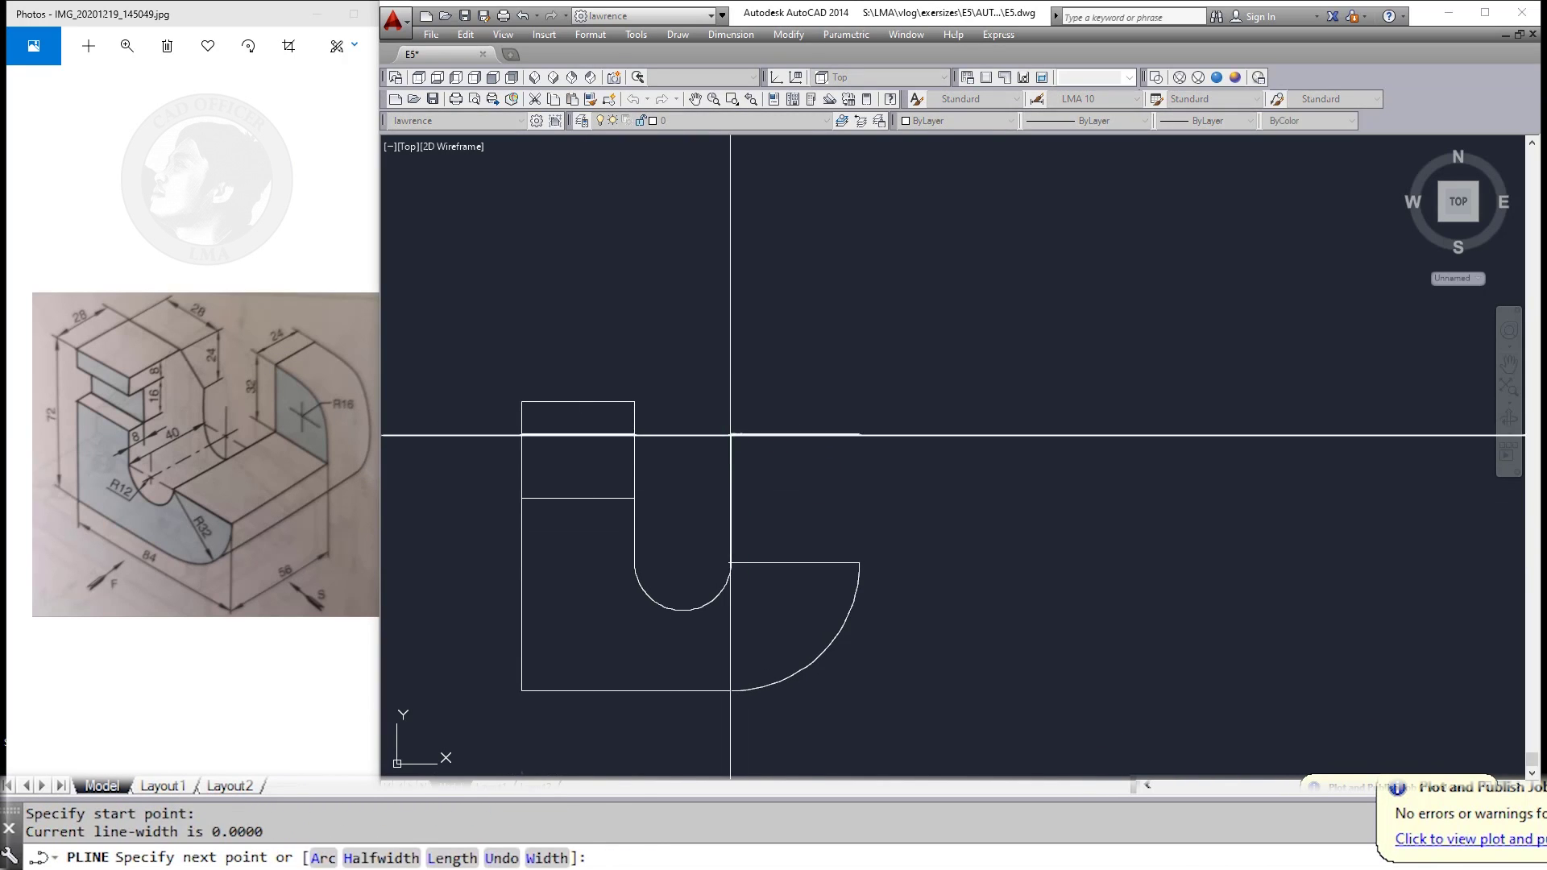
click(731, 433)
key(Escape)
key(Escape)
middle_drag(860, 516, 840, 531)
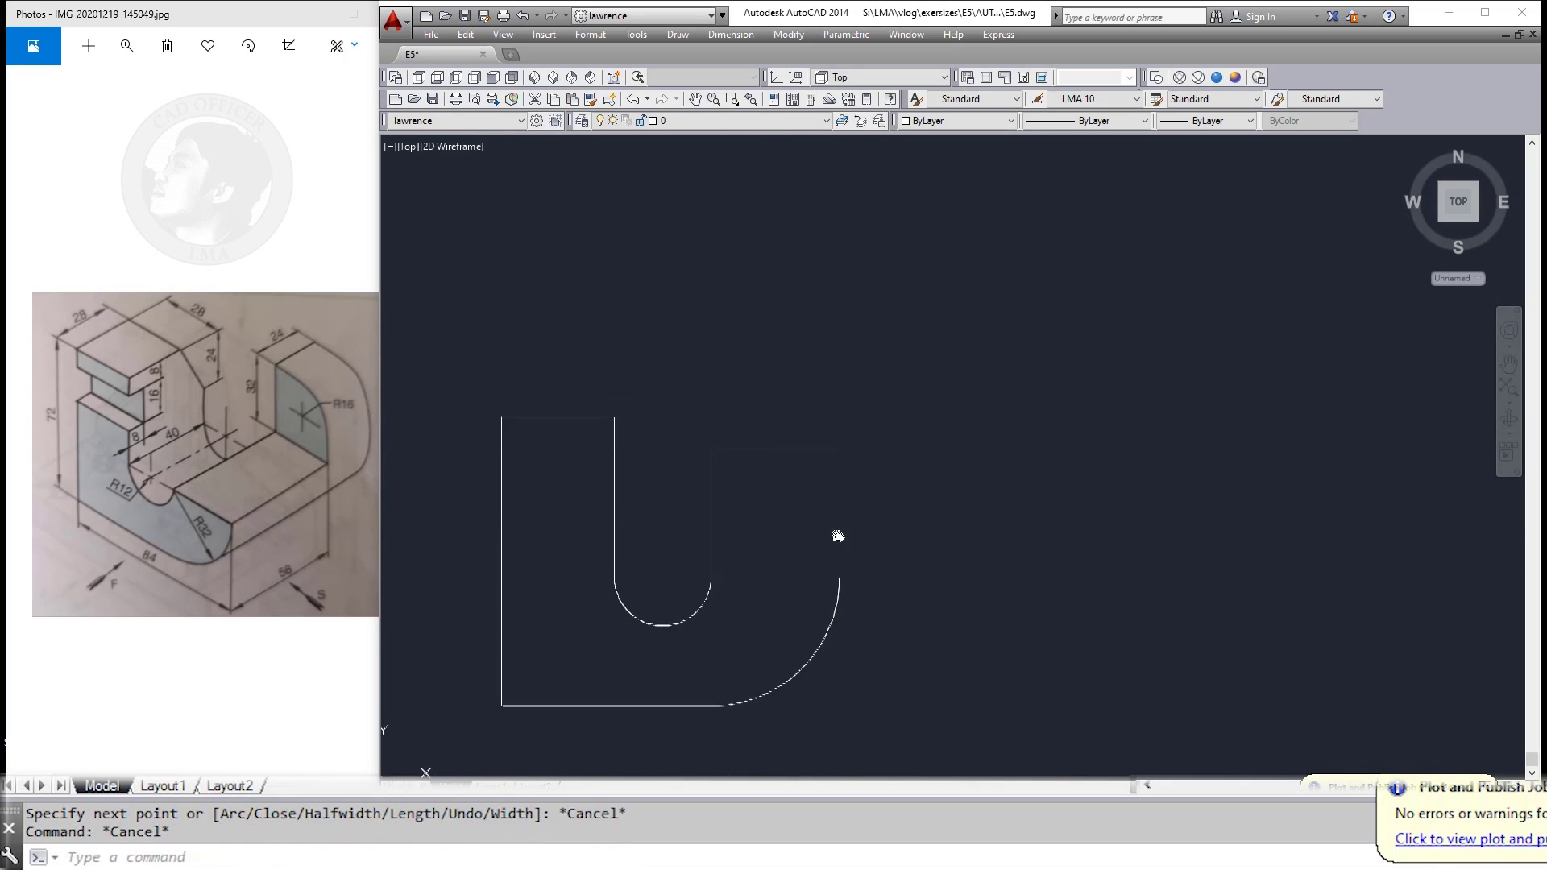
key(Escape)
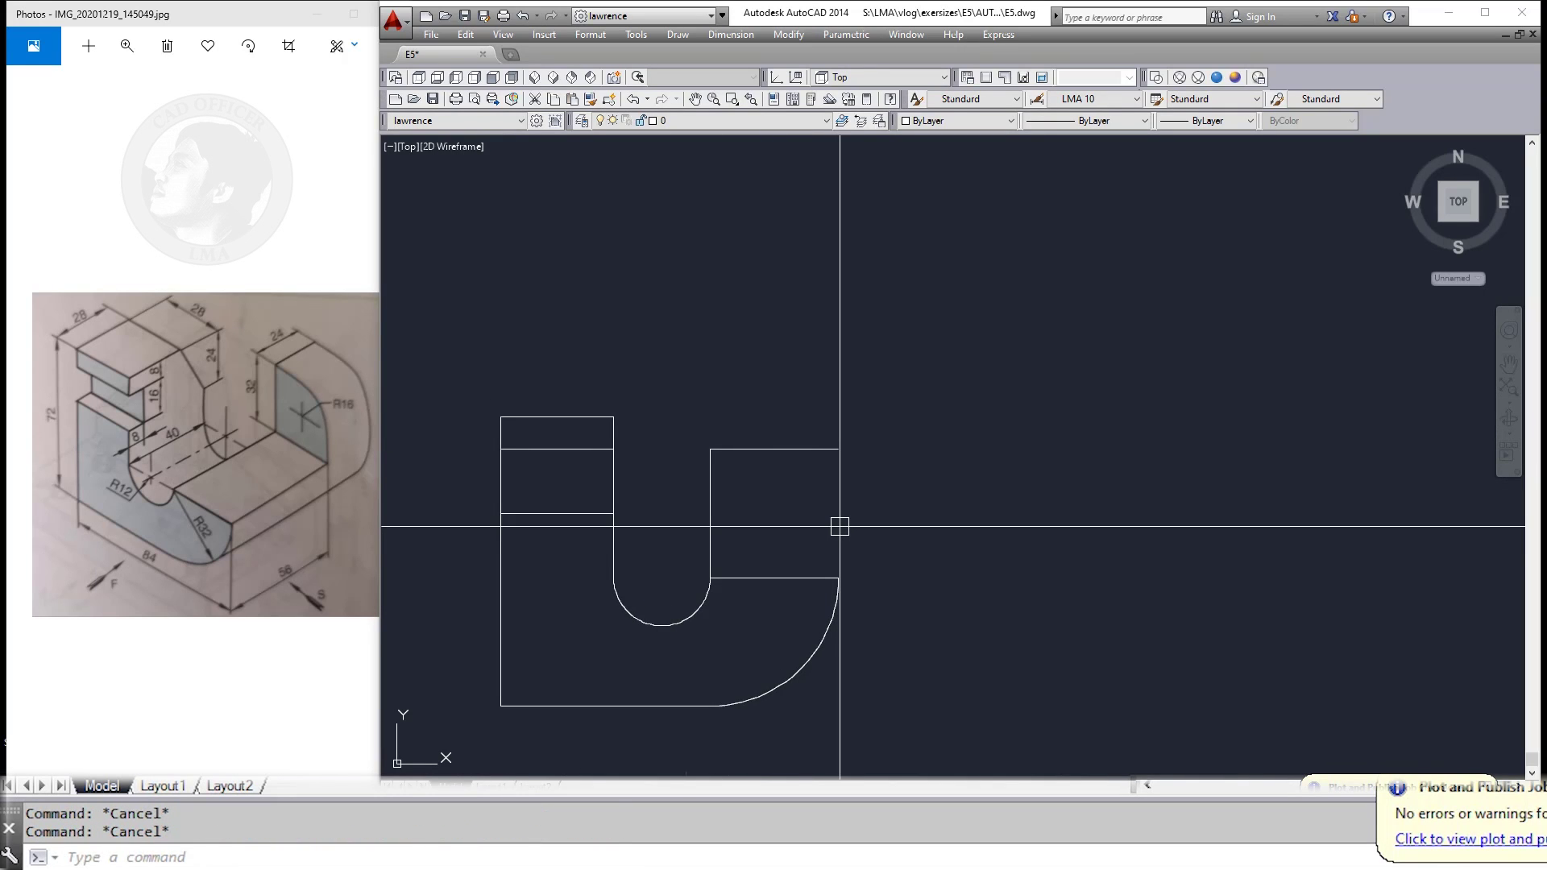
Step: Draw the right block's right edge from the top line down to the arc's top
text(pl)
key(Return)
click(838, 449)
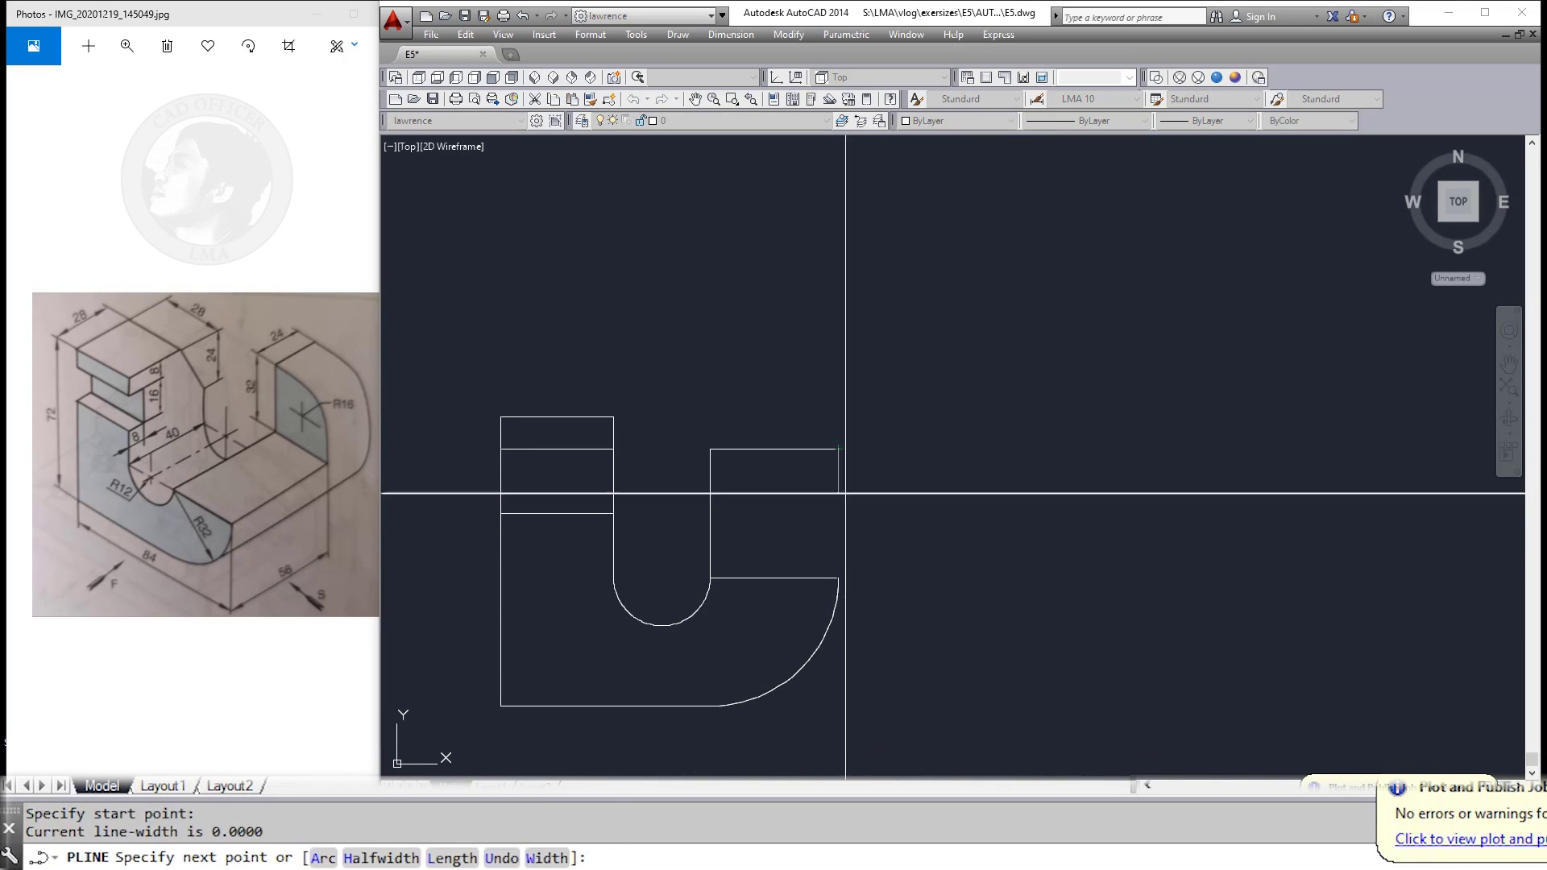
click(838, 578)
key(Escape)
Step: Fillet the right block's top edge and right edge with radius 32
key(f)
key(Return)
text(r)
key(Return)
text(32)
key(Return)
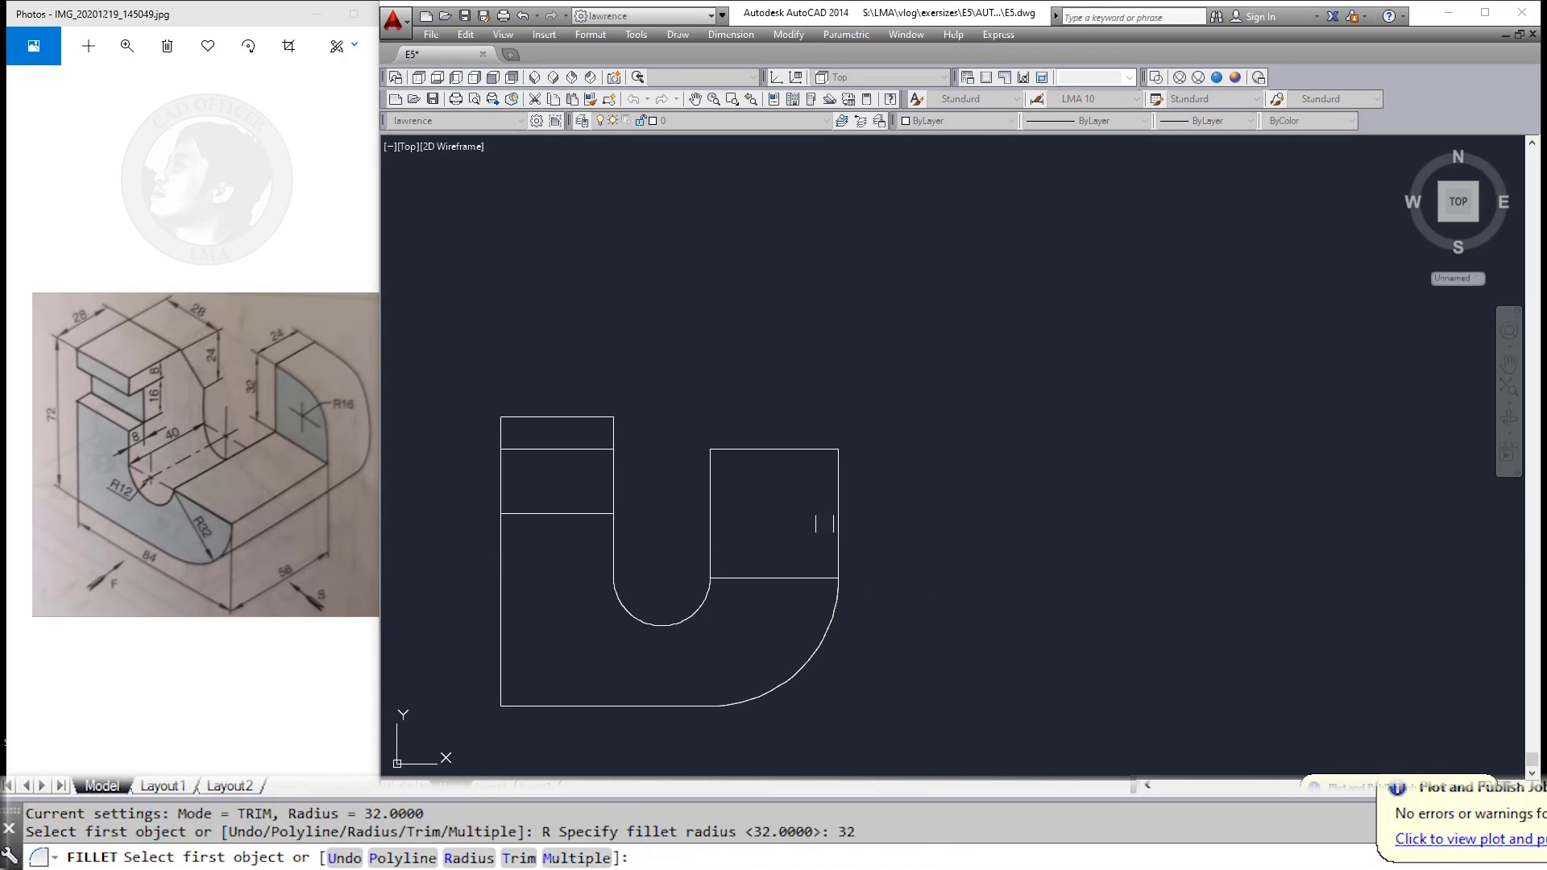
click(770, 450)
click(838, 537)
key(Escape)
Step: Zoom out and back in to inspect the finished R32 rounded corner
scroll(875, 437, down, 2)
key(Escape)
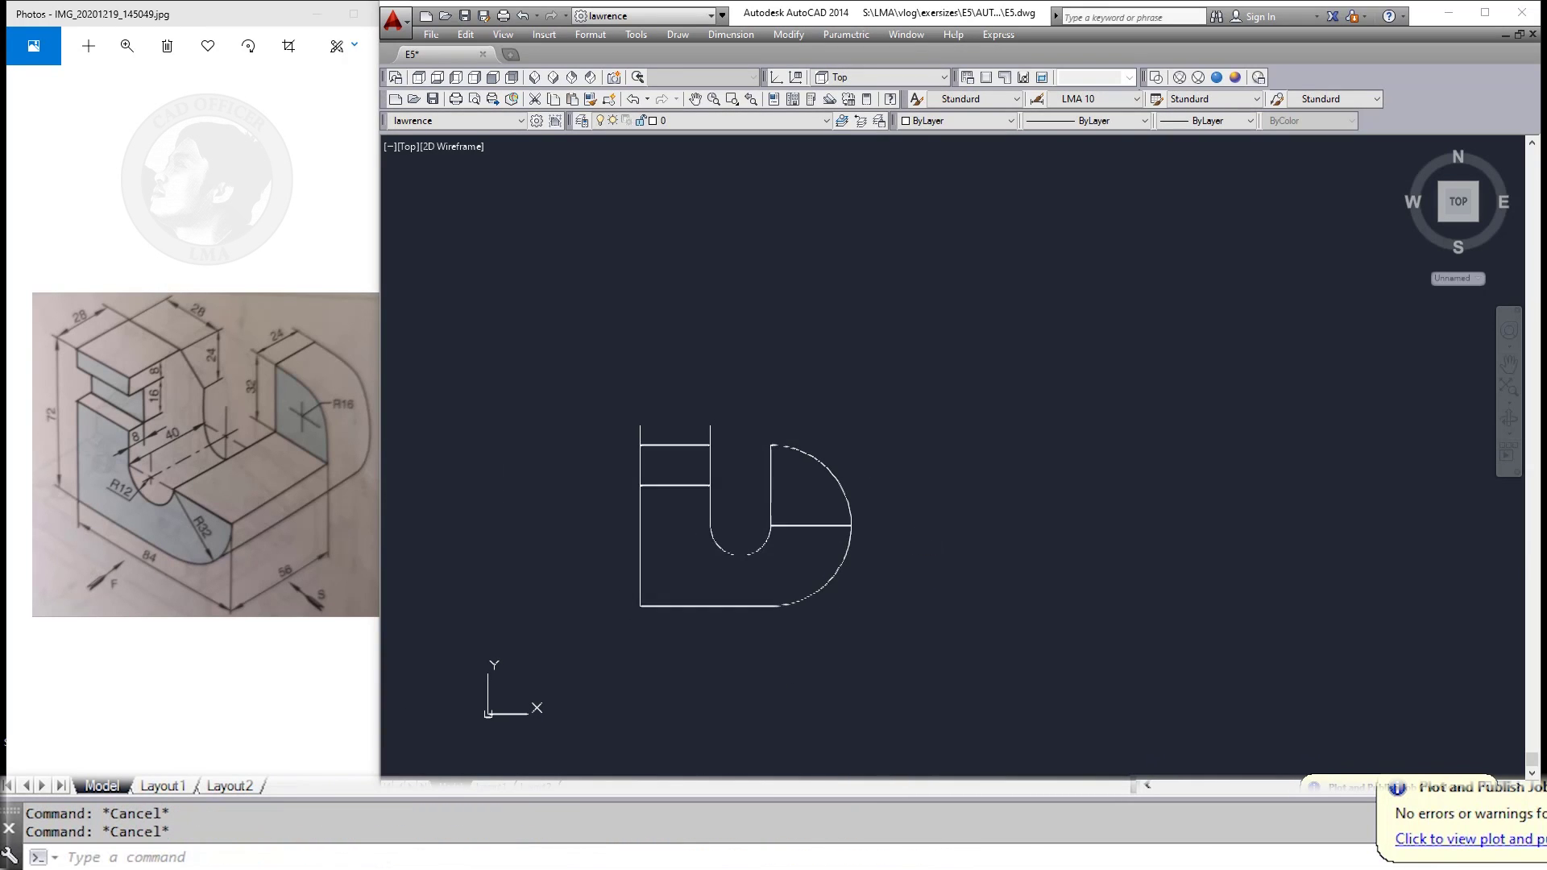
scroll(725, 564, down, 1)
scroll(784, 529, up, 3)
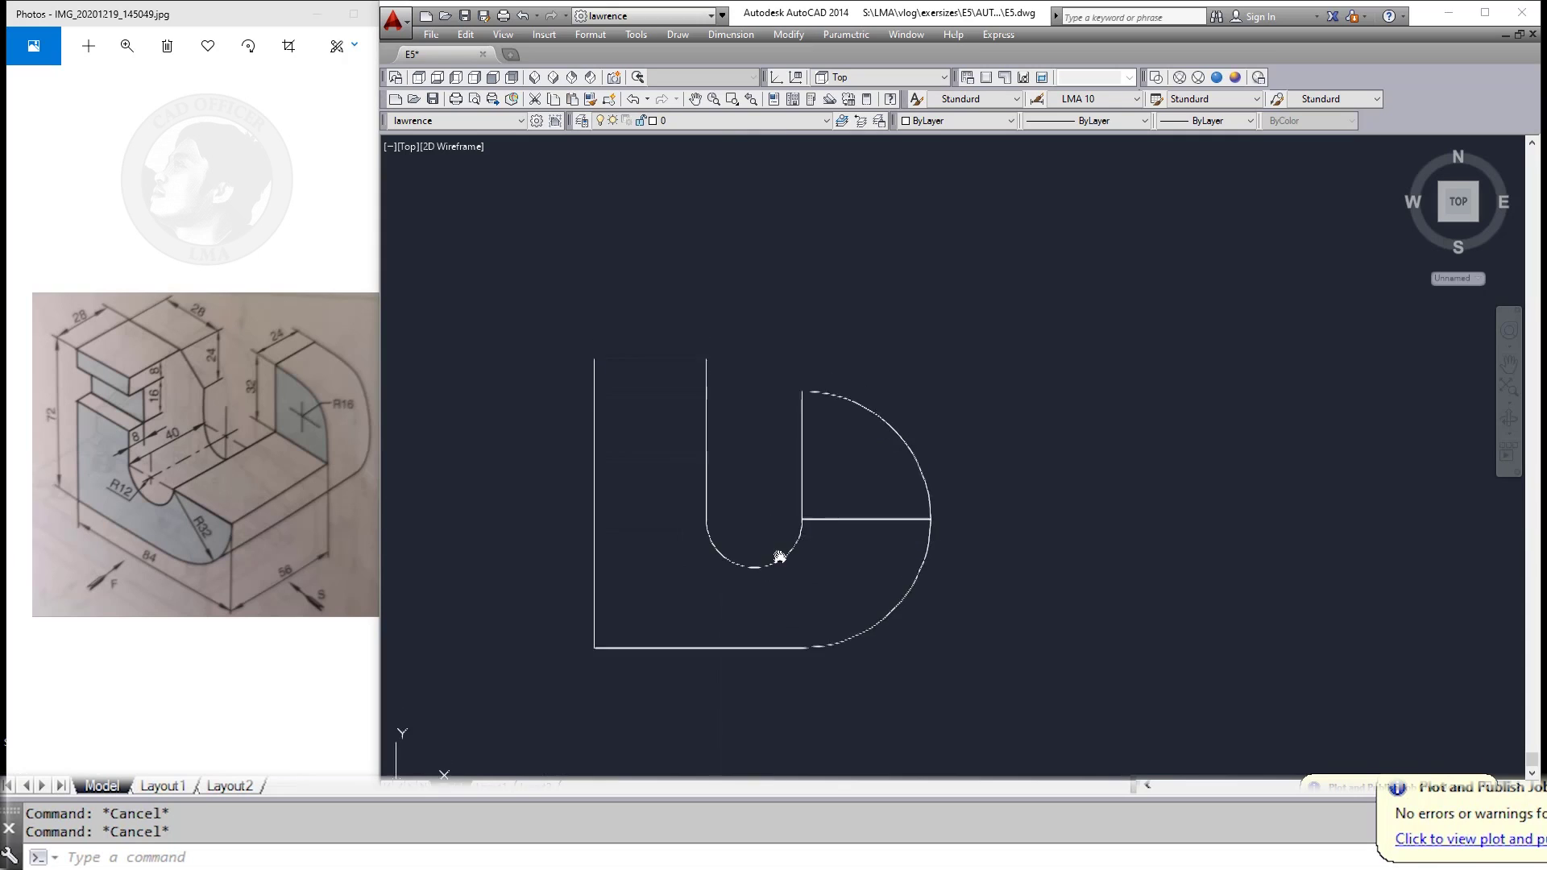
scroll(684, 482, down, 4)
scroll(705, 467, up, 2)
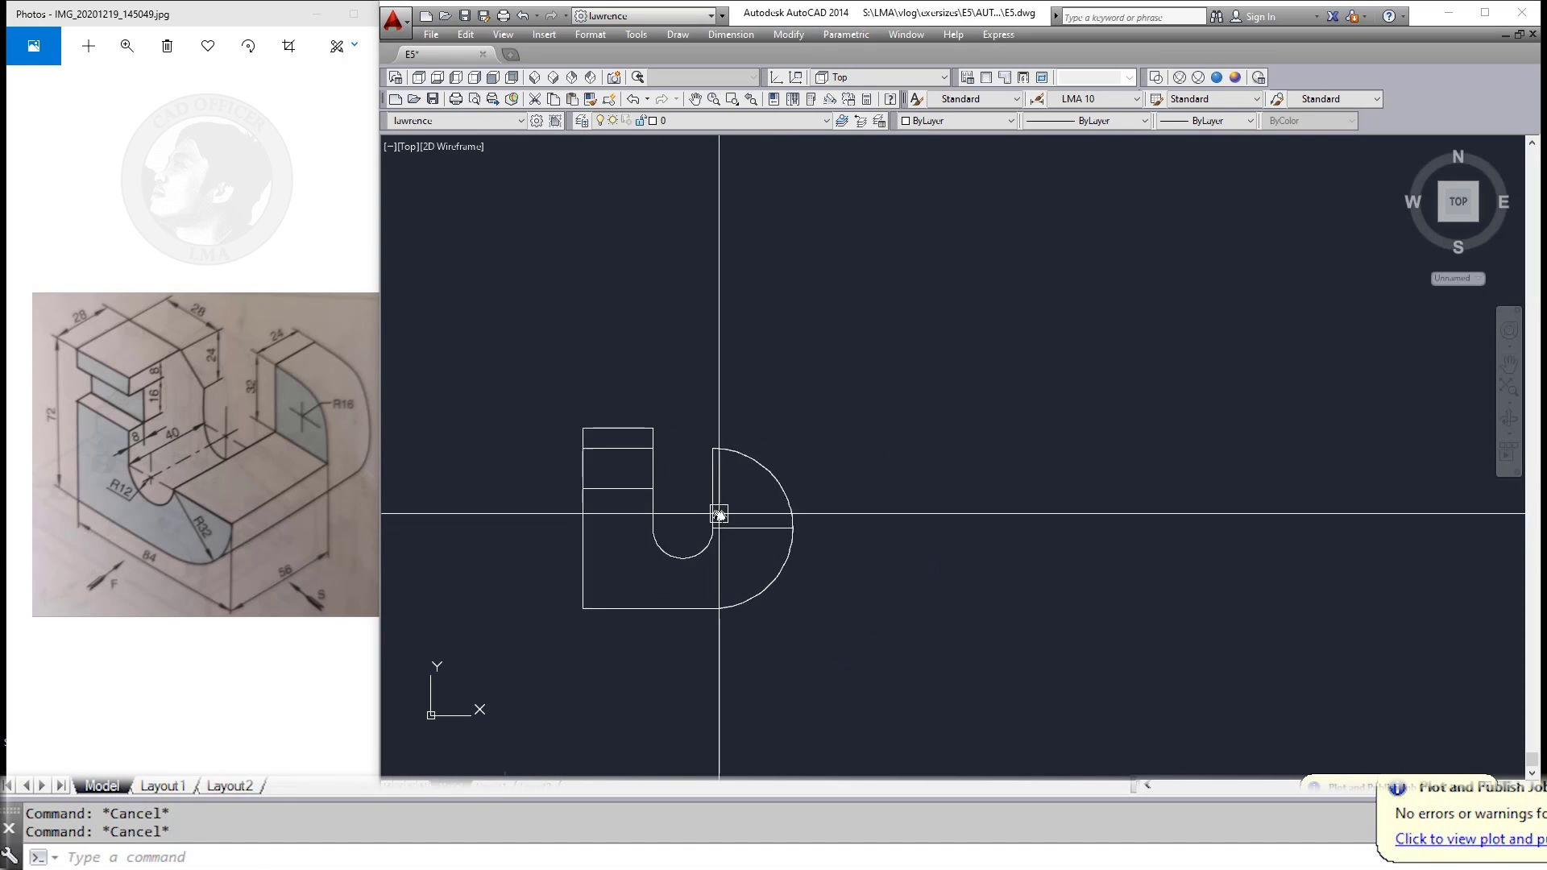
Step: Make DIMENSION the current layer and LMA 5 the current dimension style
click(776, 120)
click(685, 175)
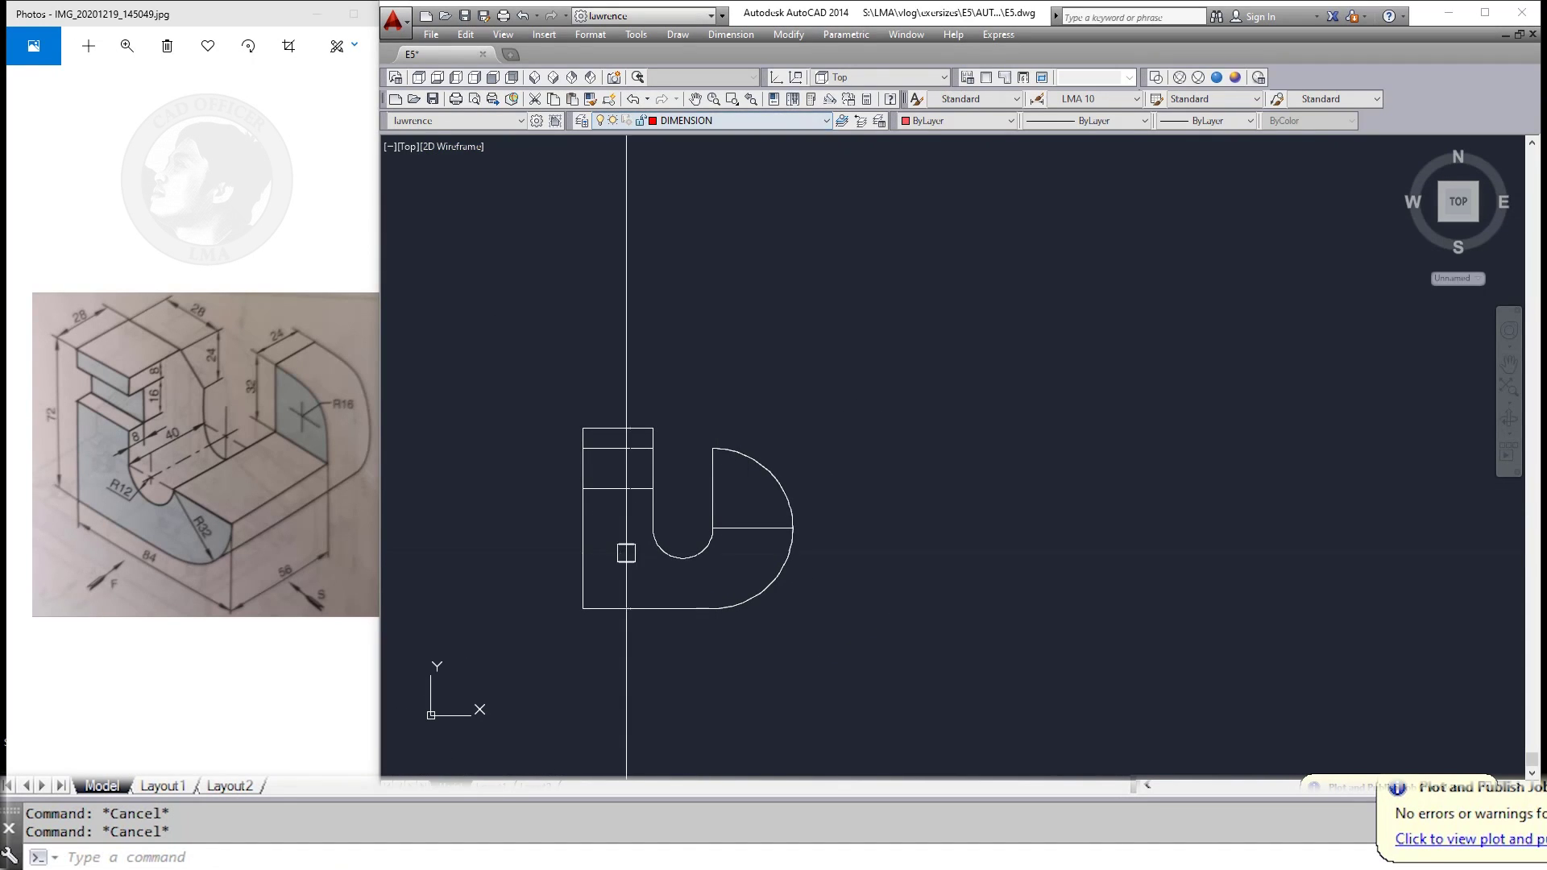
text(DL)
click(1091, 97)
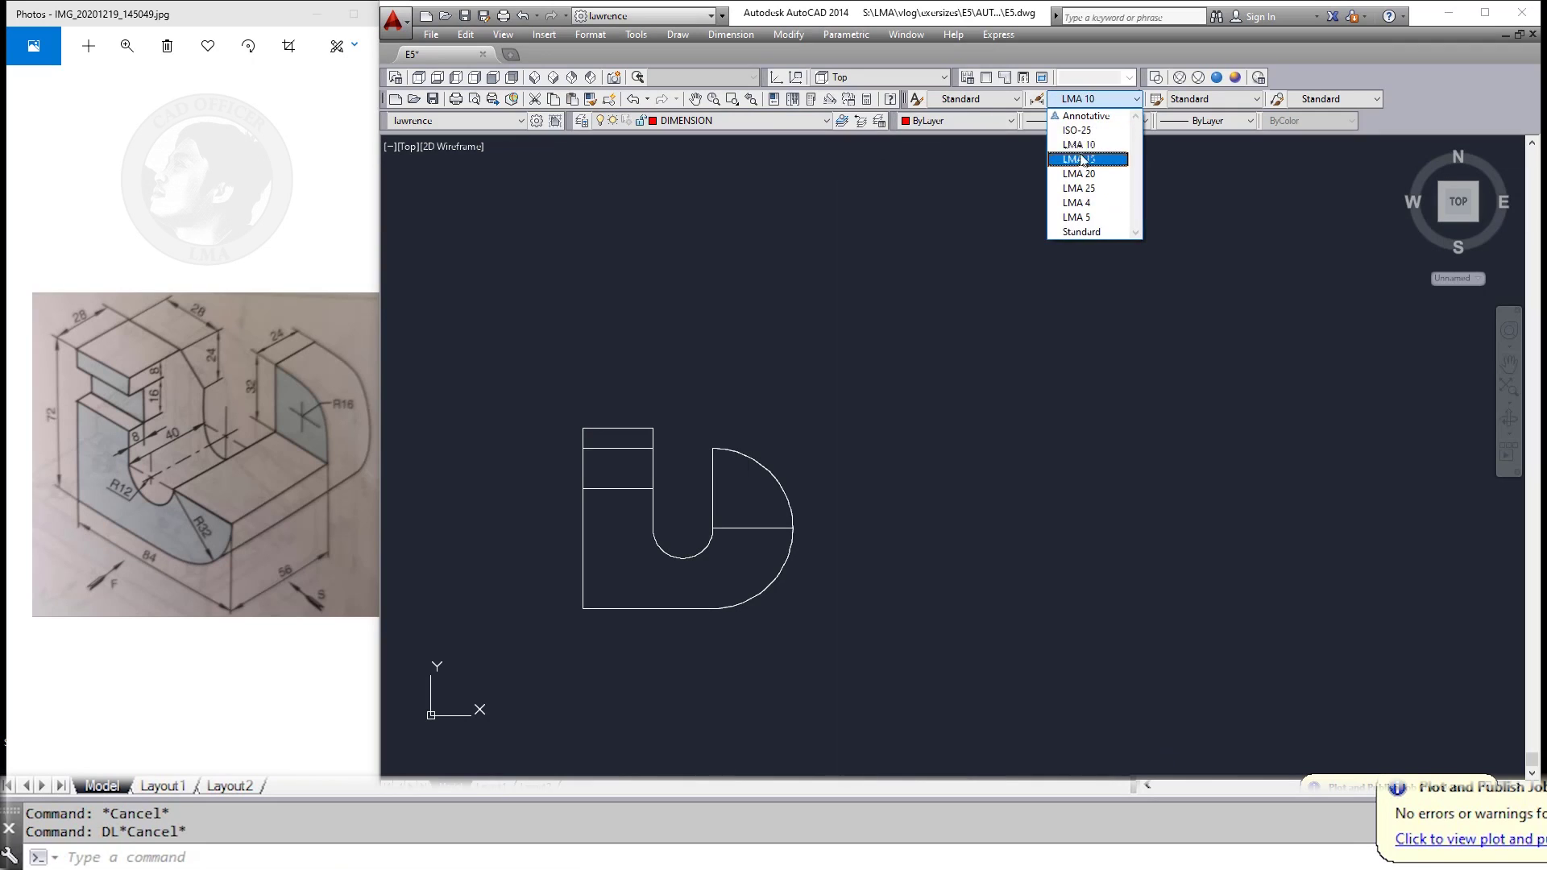
click(1084, 217)
Step: Add the vertical 72 dimension along the left side of the top view
text(I)
key(Return)
click(582, 428)
click(582, 609)
key(Escape)
key(Return)
click(583, 608)
click(583, 428)
click(494, 518)
key(Escape)
Step: Add the 8 dimension for the thin strip beside the 72, moved closer to the part
key(Return)
scroll(582, 428, up, 4)
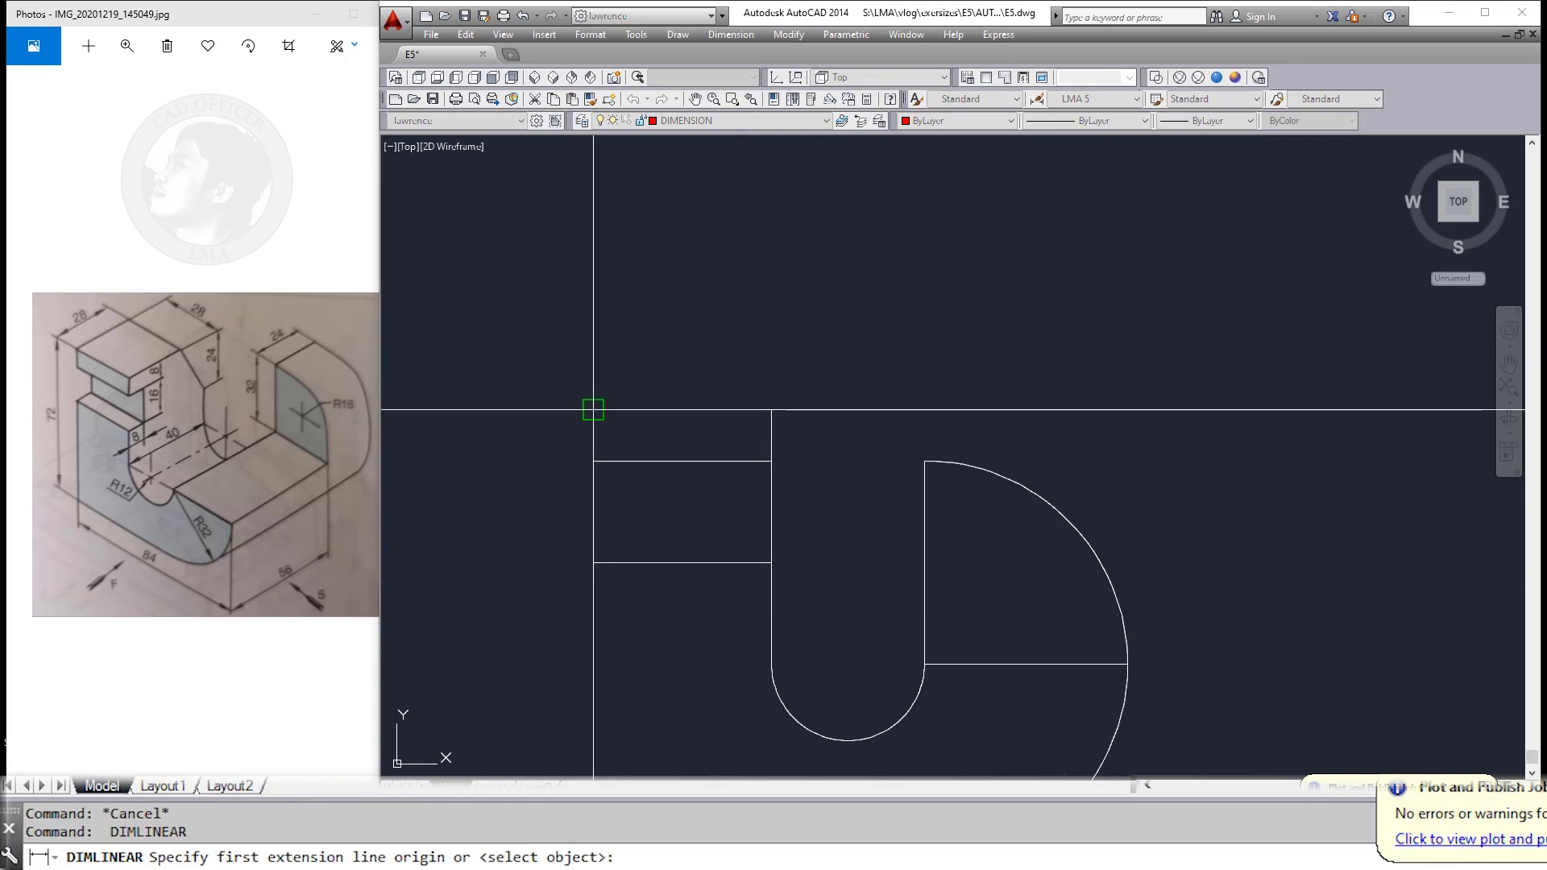
click(593, 410)
scroll(679, 466, down, 2)
click(680, 449)
key(Escape)
key(Return)
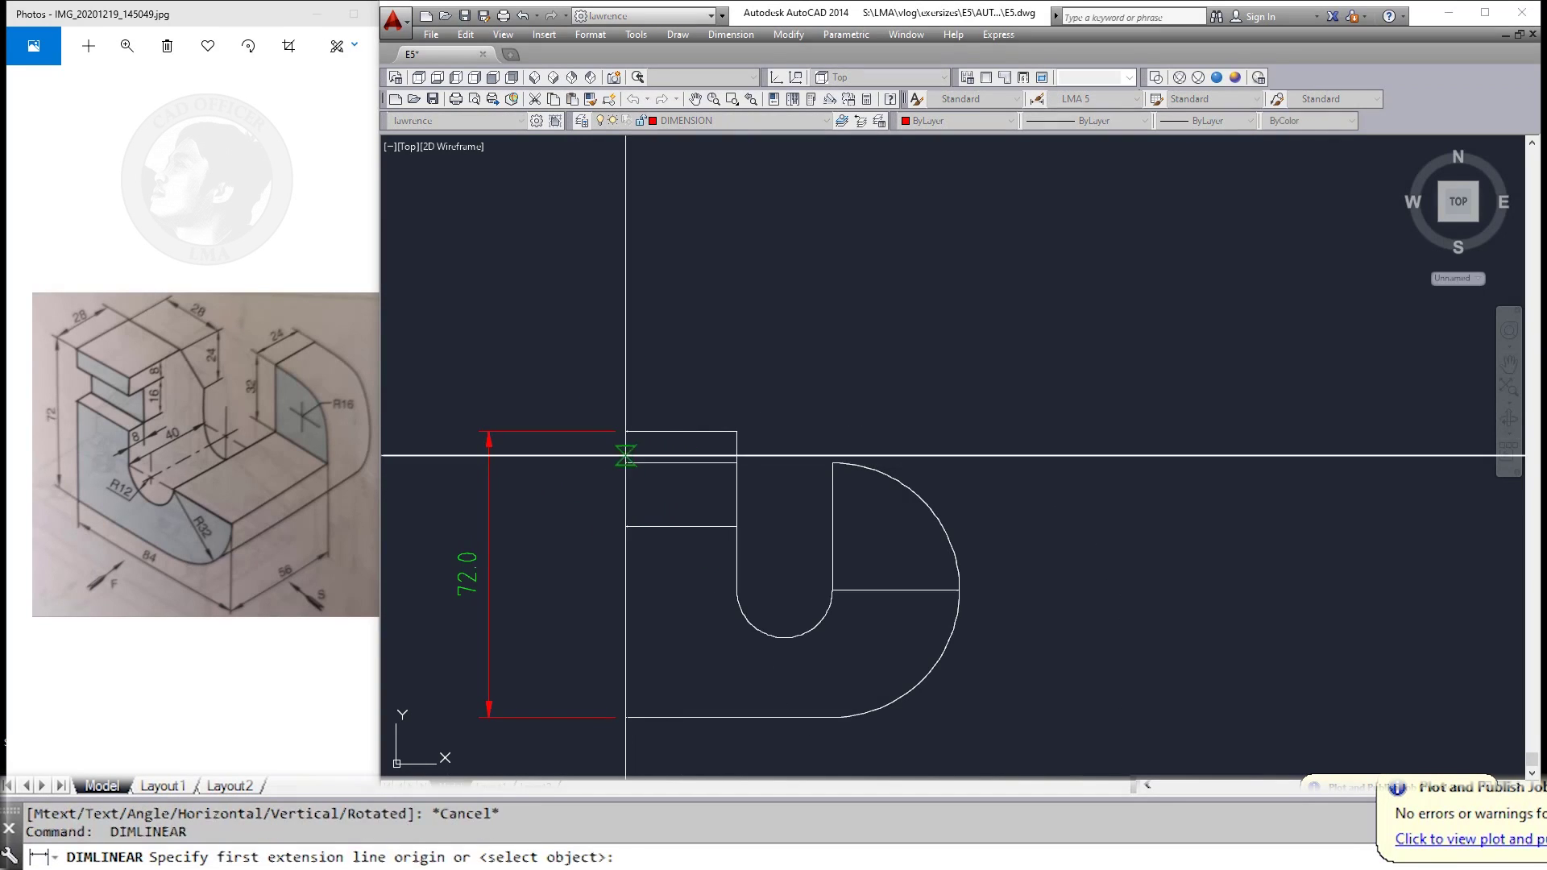
click(625, 463)
click(625, 431)
click(527, 451)
key(Escape)
click(528, 466)
click(587, 466)
key(Escape)
Step: Add the 24 linear dimension beside the 8
key(Return)
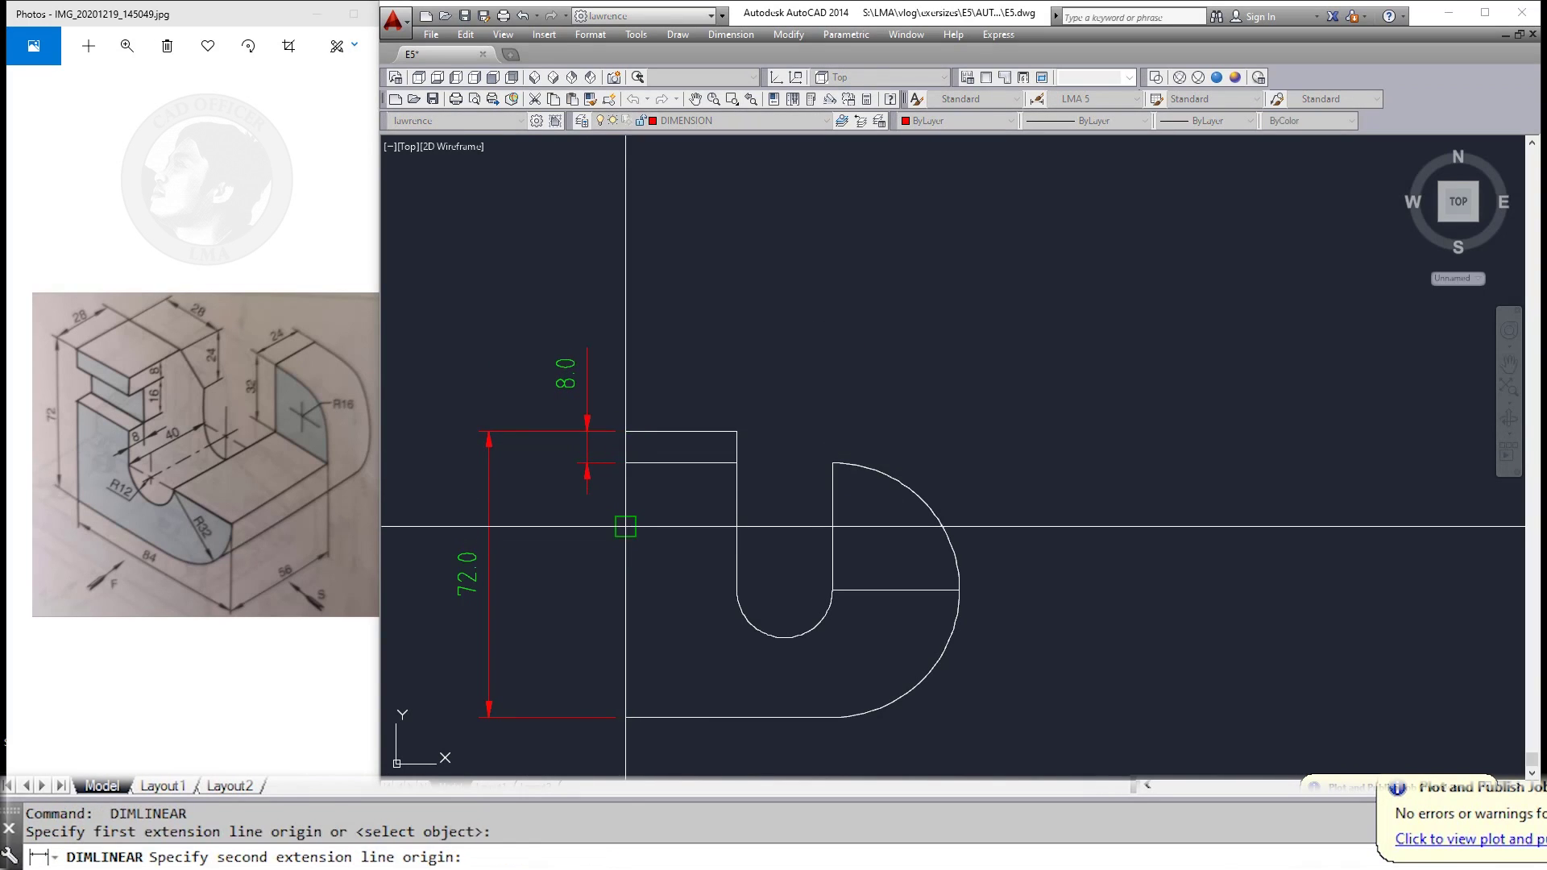
click(626, 527)
click(540, 519)
middle_drag(556, 532, 556, 495)
Step: Add the 28 dimension across the top of the block
key(Return)
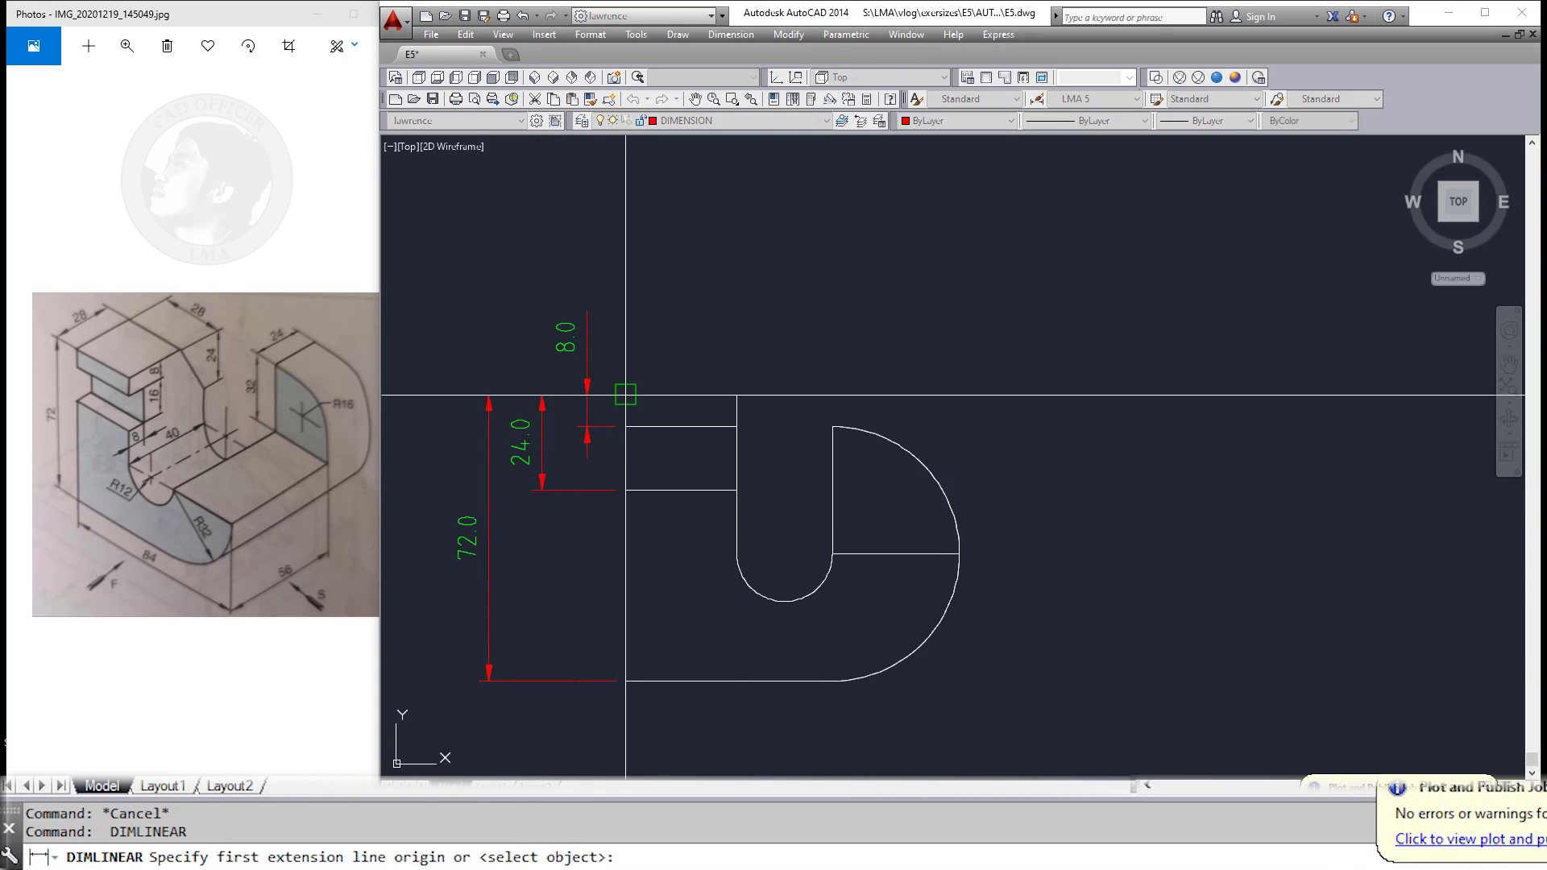
click(625, 395)
click(736, 395)
click(710, 323)
key(Escape)
middle_drag(759, 489, 746, 421)
key(Return)
key(Escape)
Step: Dimension the small slot arc with radius R12
text(ra)
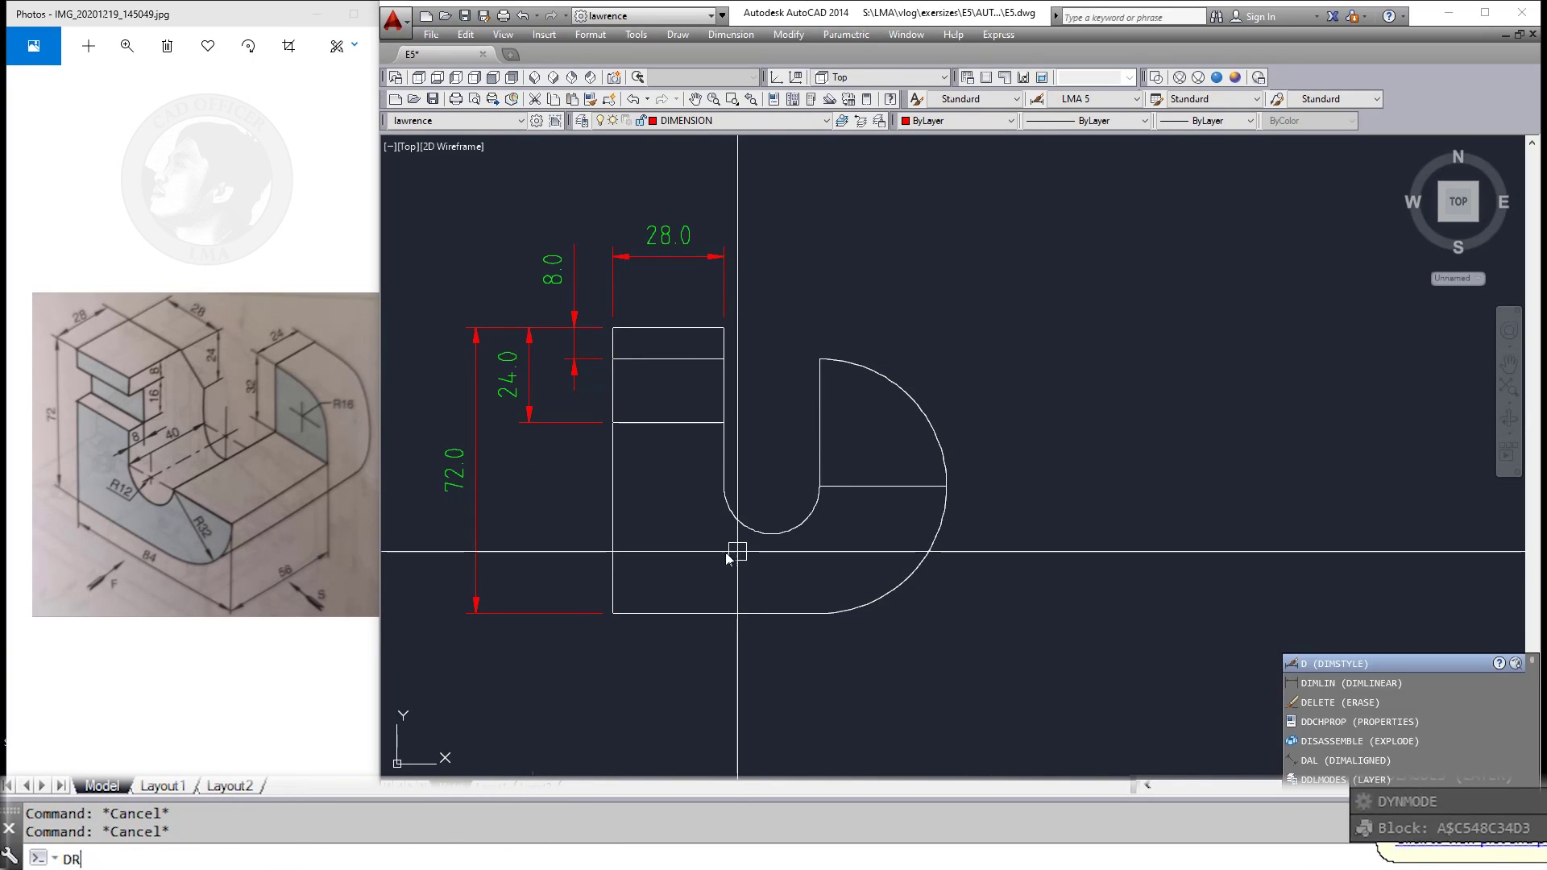
key(Return)
click(739, 526)
click(647, 686)
key(Escape)
middle_drag(647, 686, 632, 646)
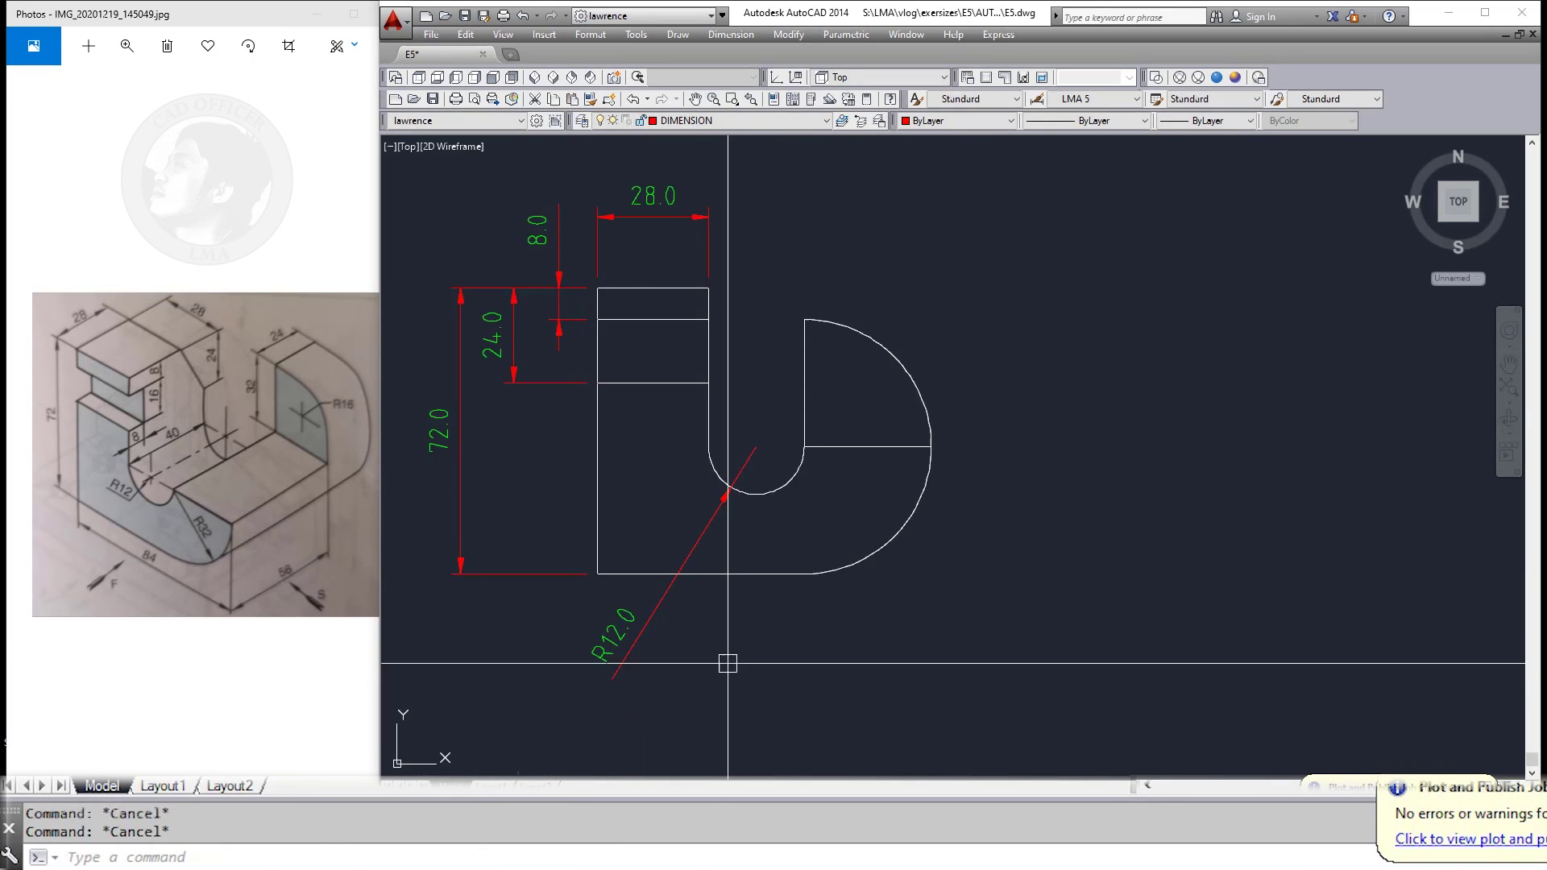
Step: Add the overall 84 dimension above the 28, to the outer arc's extreme
text(Dli)
key(Return)
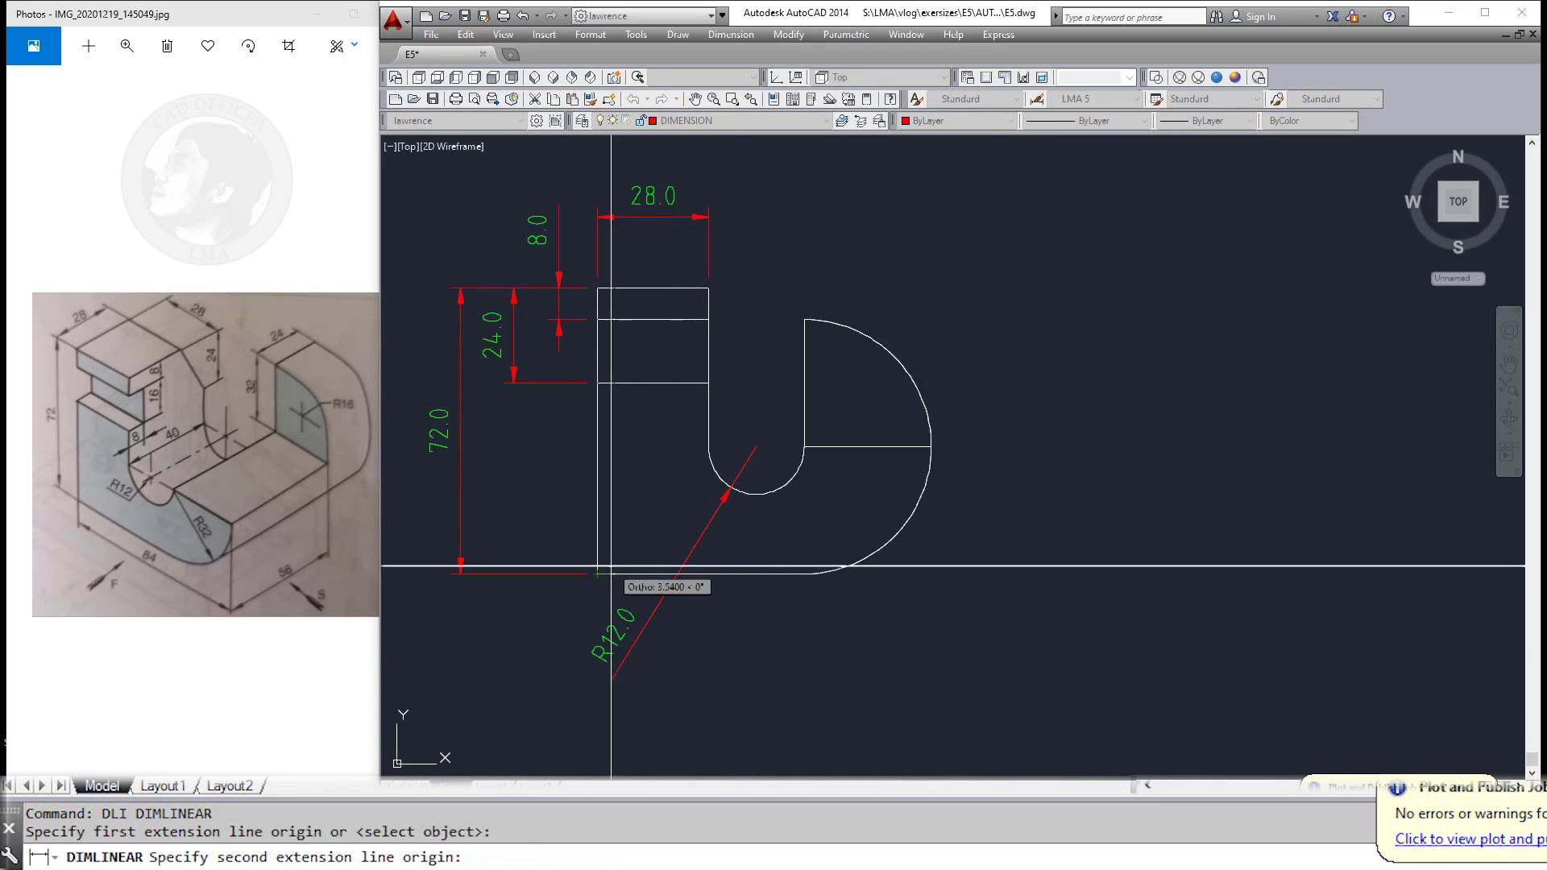
key(Escape)
key(Return)
click(597, 288)
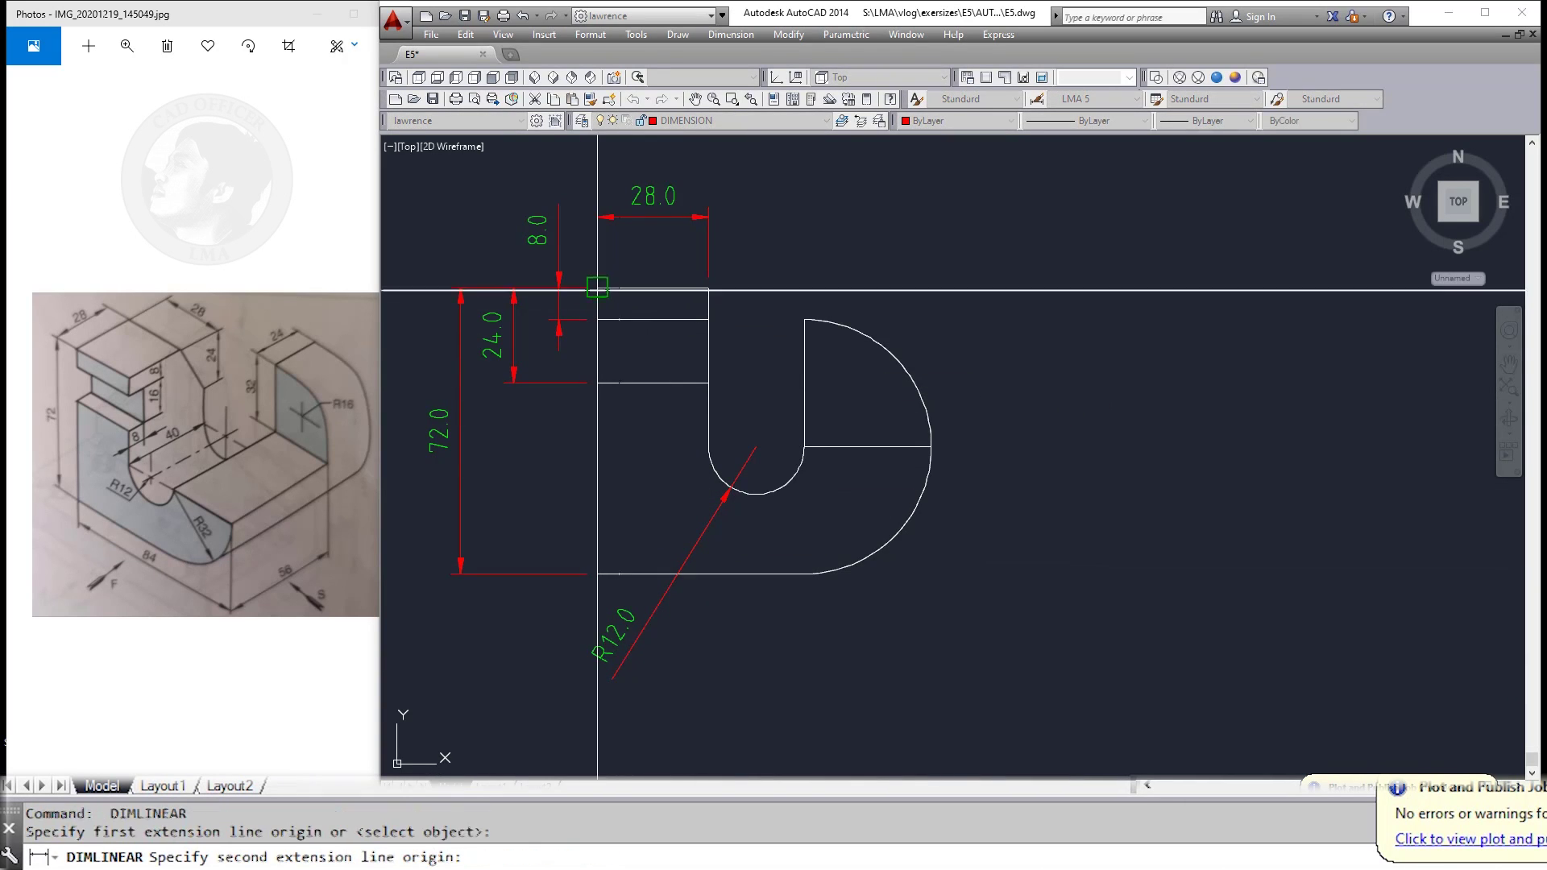
click(931, 445)
click(825, 172)
key(Escape)
Step: Dimension the upper outer arc with radius R32
middle_drag(824, 171, 779, 236)
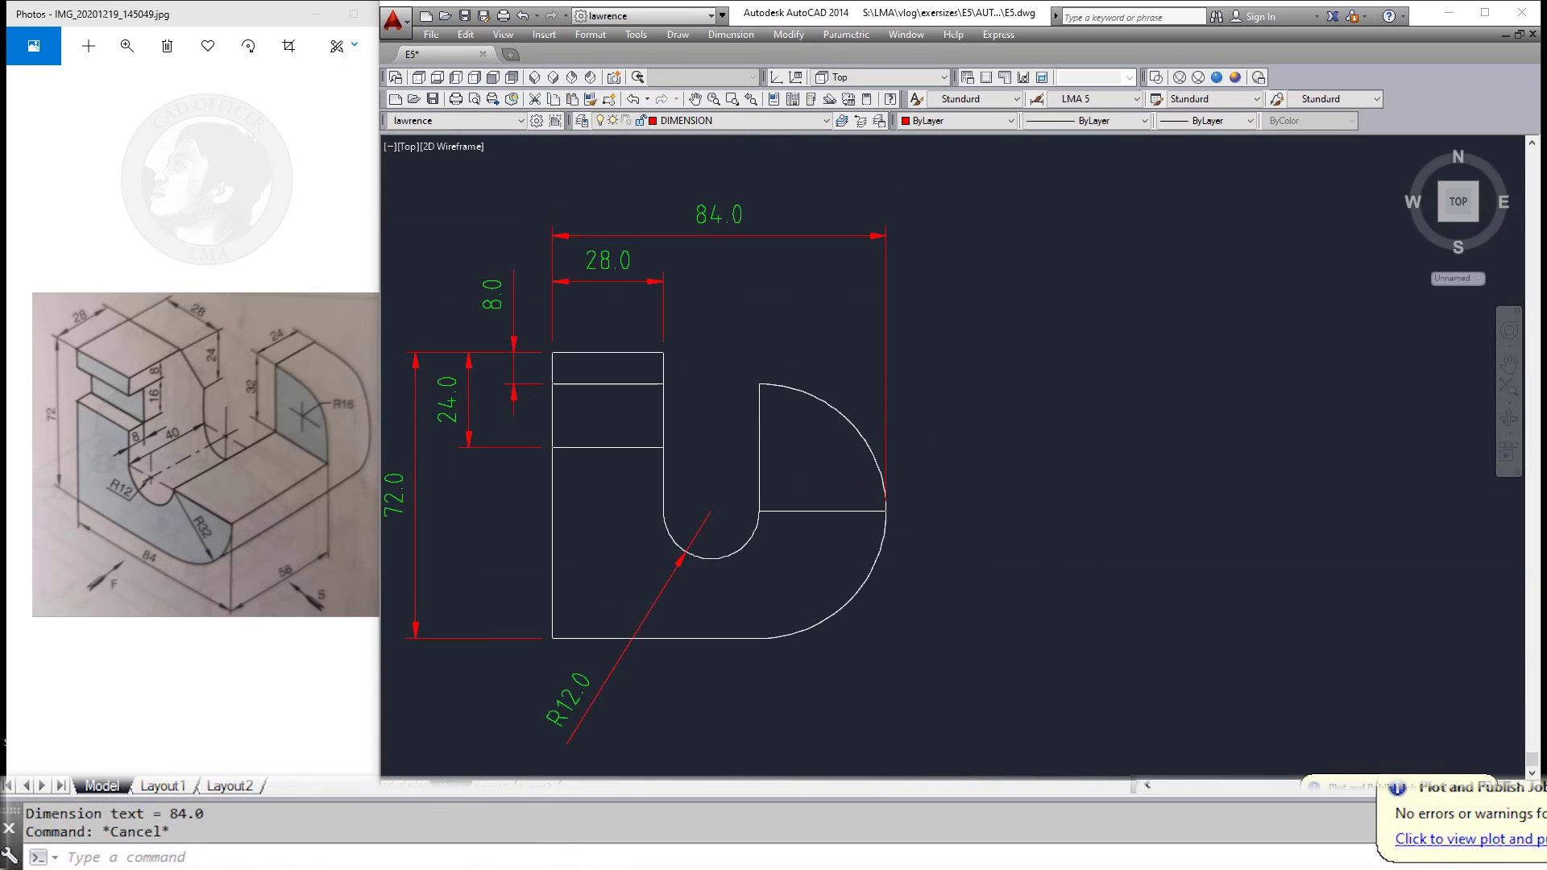
click(850, 422)
click(938, 338)
key(Escape)
key(Escape)
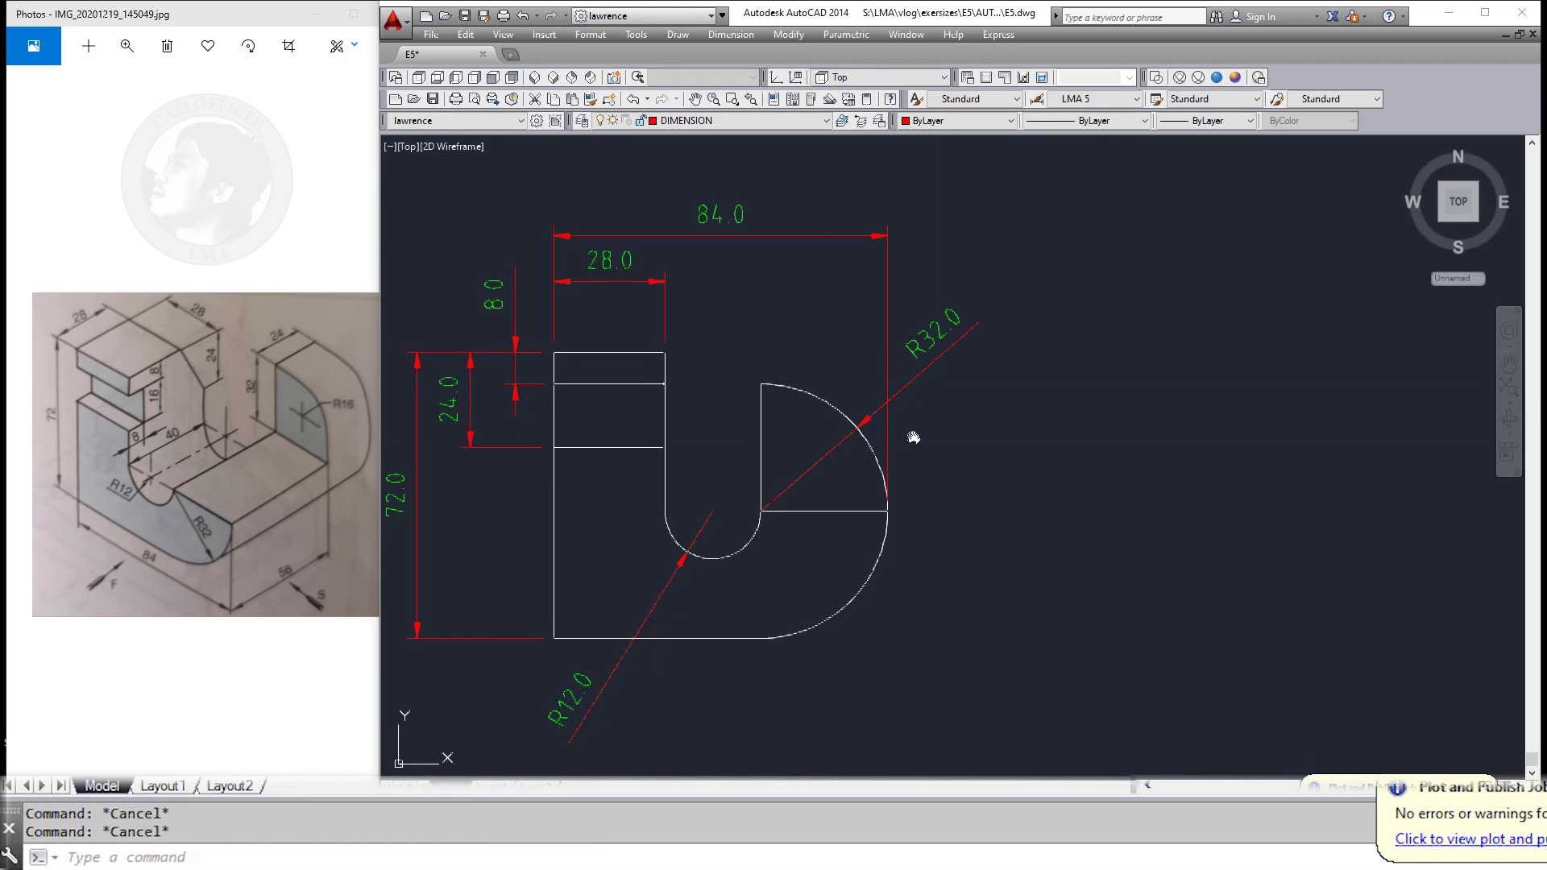
Step: Add the 32 dimension from the upper arc's end to its centre line
text(dl)
key(Return)
click(760, 386)
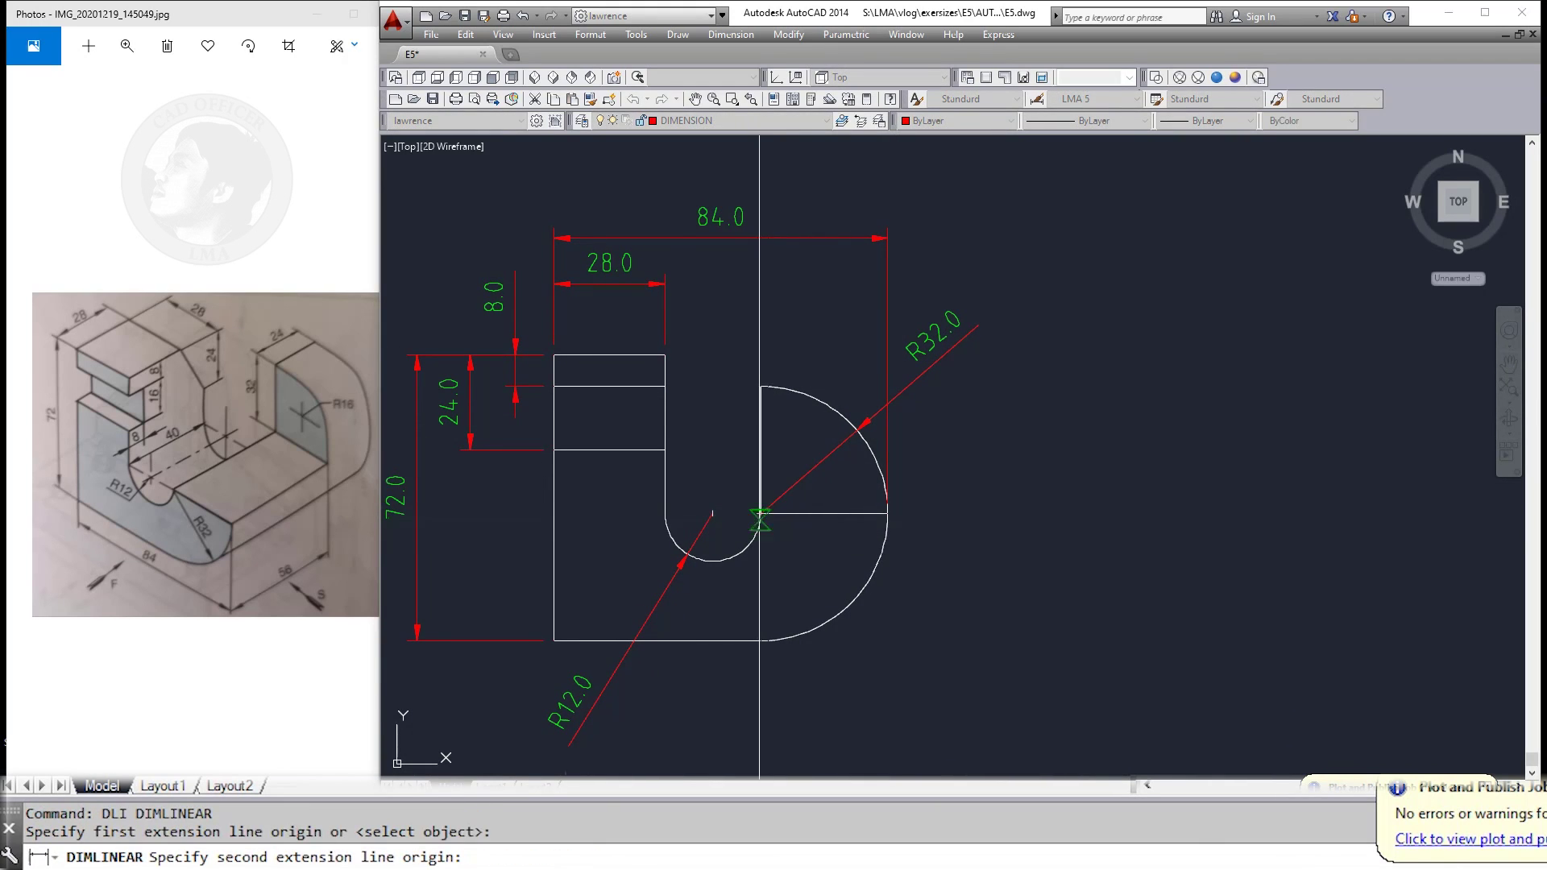
click(760, 512)
click(738, 479)
key(Escape)
key(Escape)
Step: Dimension the lower outer arc with a second R32 radius
middle_drag(866, 637, 840, 544)
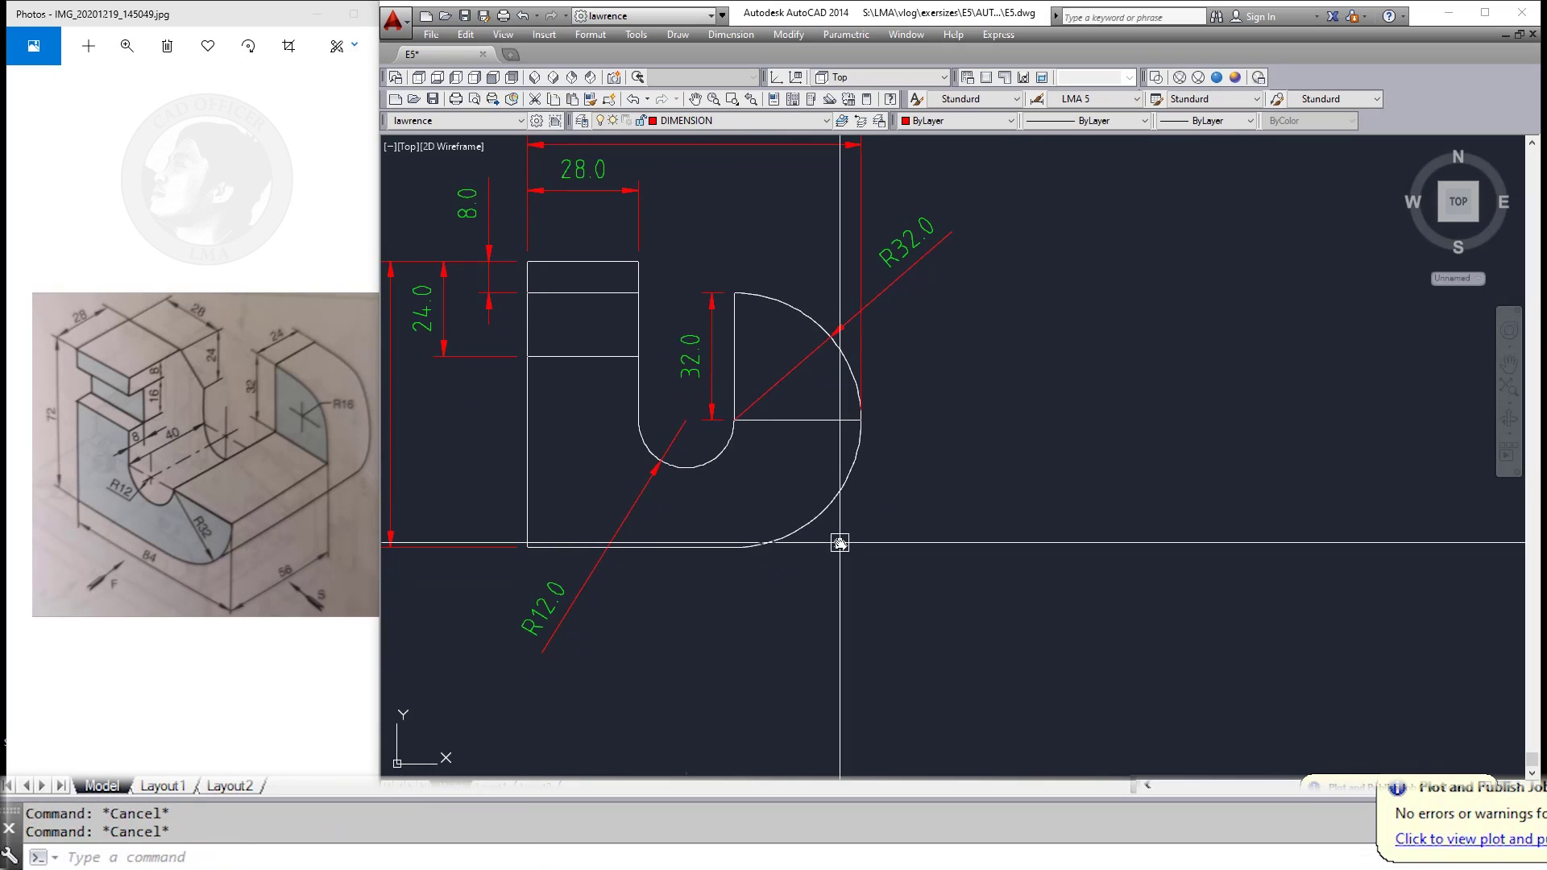
text(ra)
key(Return)
click(830, 516)
click(914, 570)
mouse_move(914, 508)
middle_down()
mouse_move(914, 617)
mouse_move(925, 570)
middle_up()
Step: Add the 24 dimension from the block's right edge to the upper arc, next to the 28
text(dli)
key(Return)
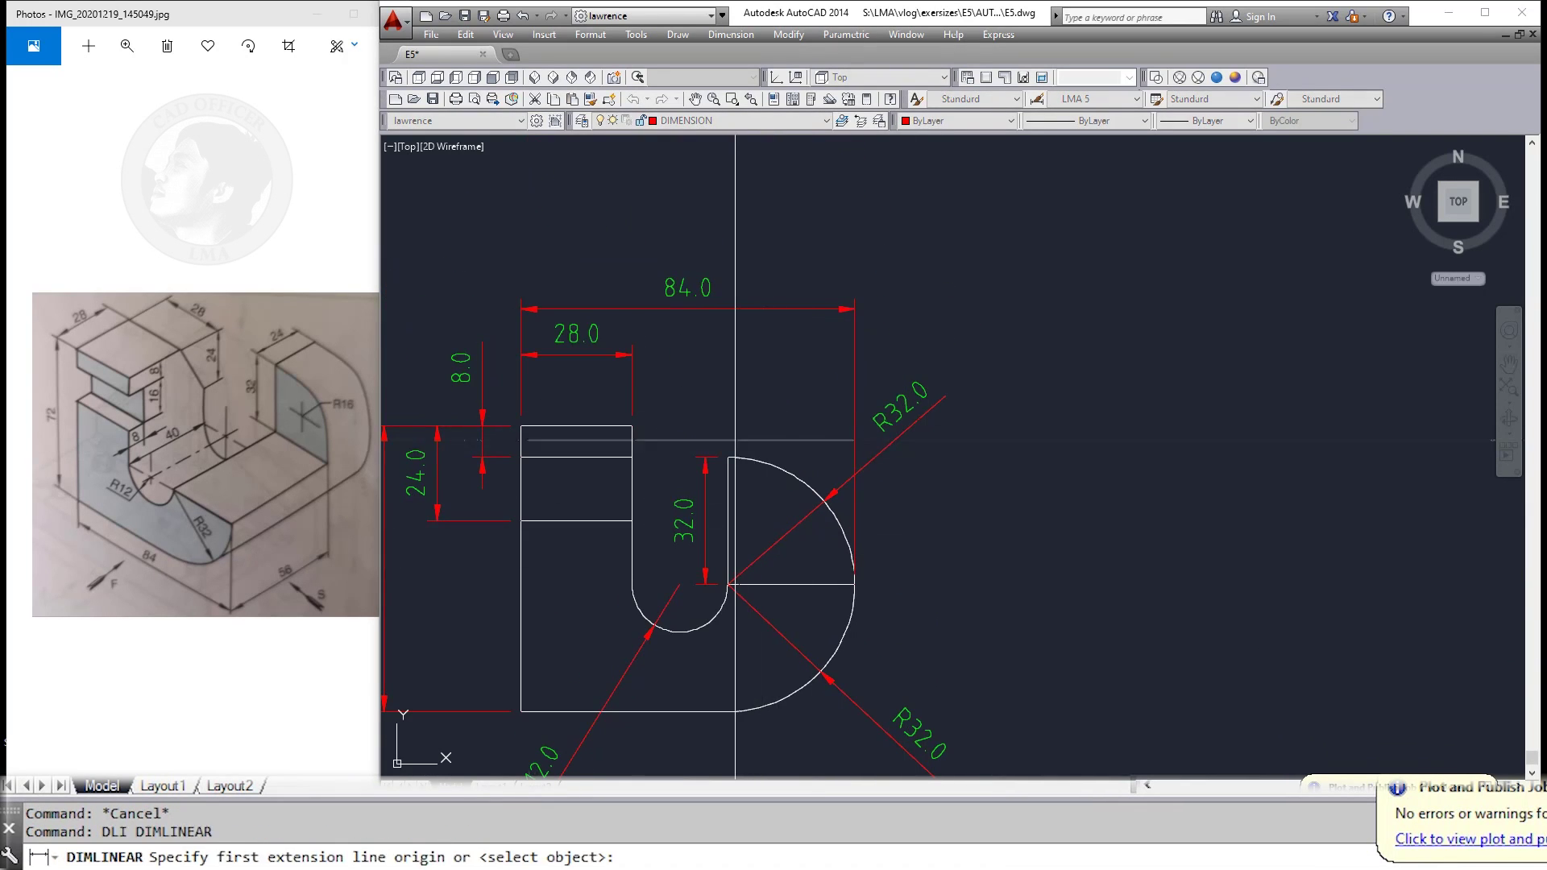
click(728, 457)
click(631, 426)
click(681, 355)
key(Escape)
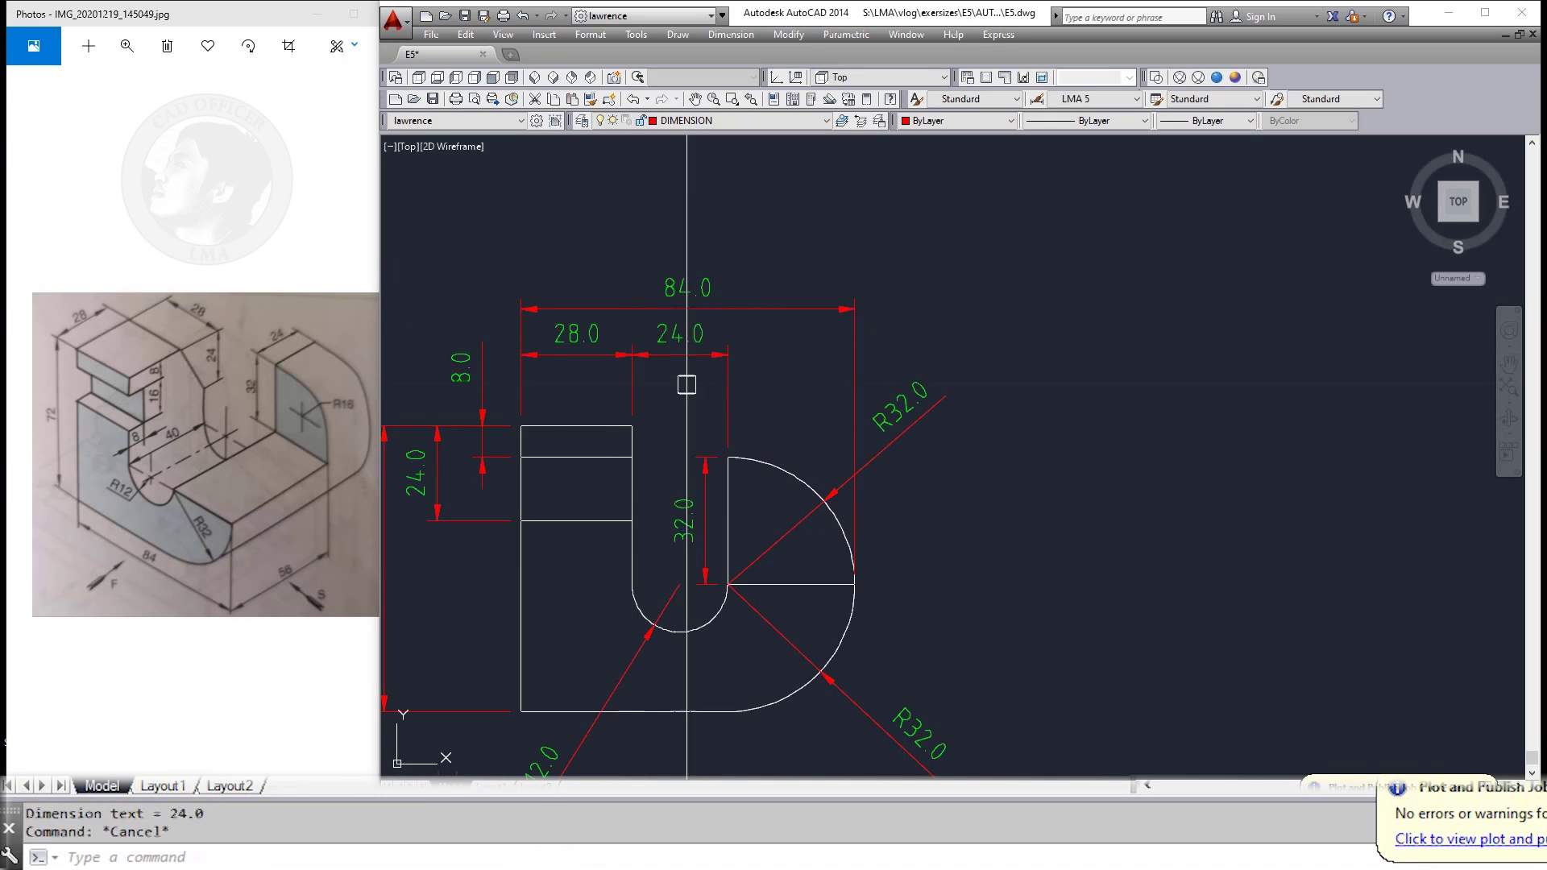
key(Escape)
Step: Zoom and pan to review the fully dimensioned top view
scroll(710, 371, down, 4)
scroll(739, 375, up, 2)
scroll(788, 483, up, 5)
scroll(761, 516, down, 2)
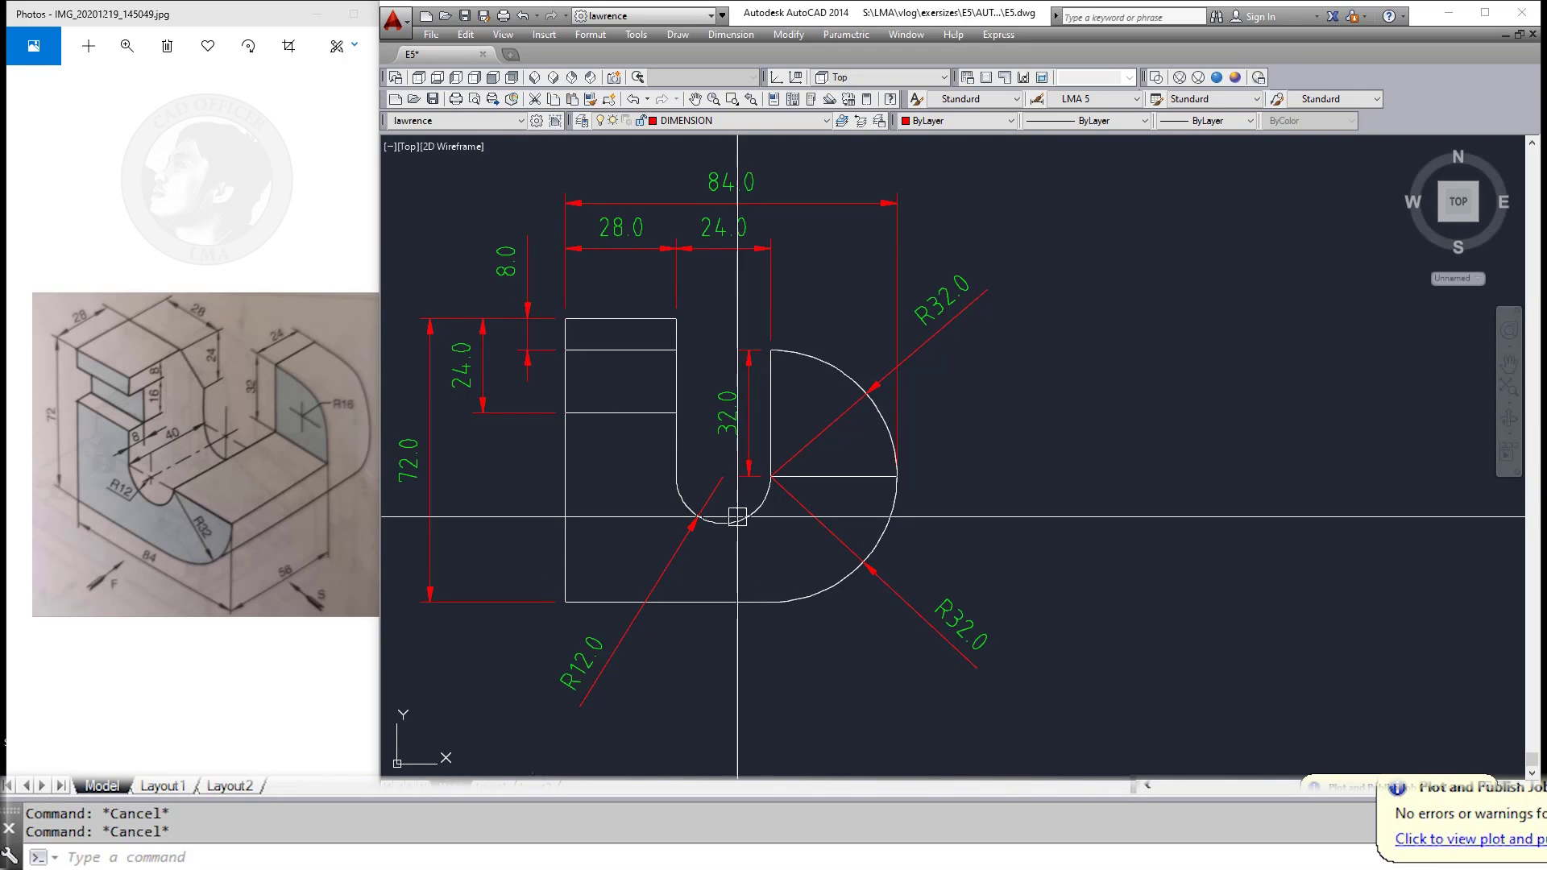
scroll(737, 516, down, 3)
scroll(836, 518, up, 3)
middle_drag(781, 568, 903, 569)
scroll(826, 550, down, 4)
scroll(802, 562, up, 1)
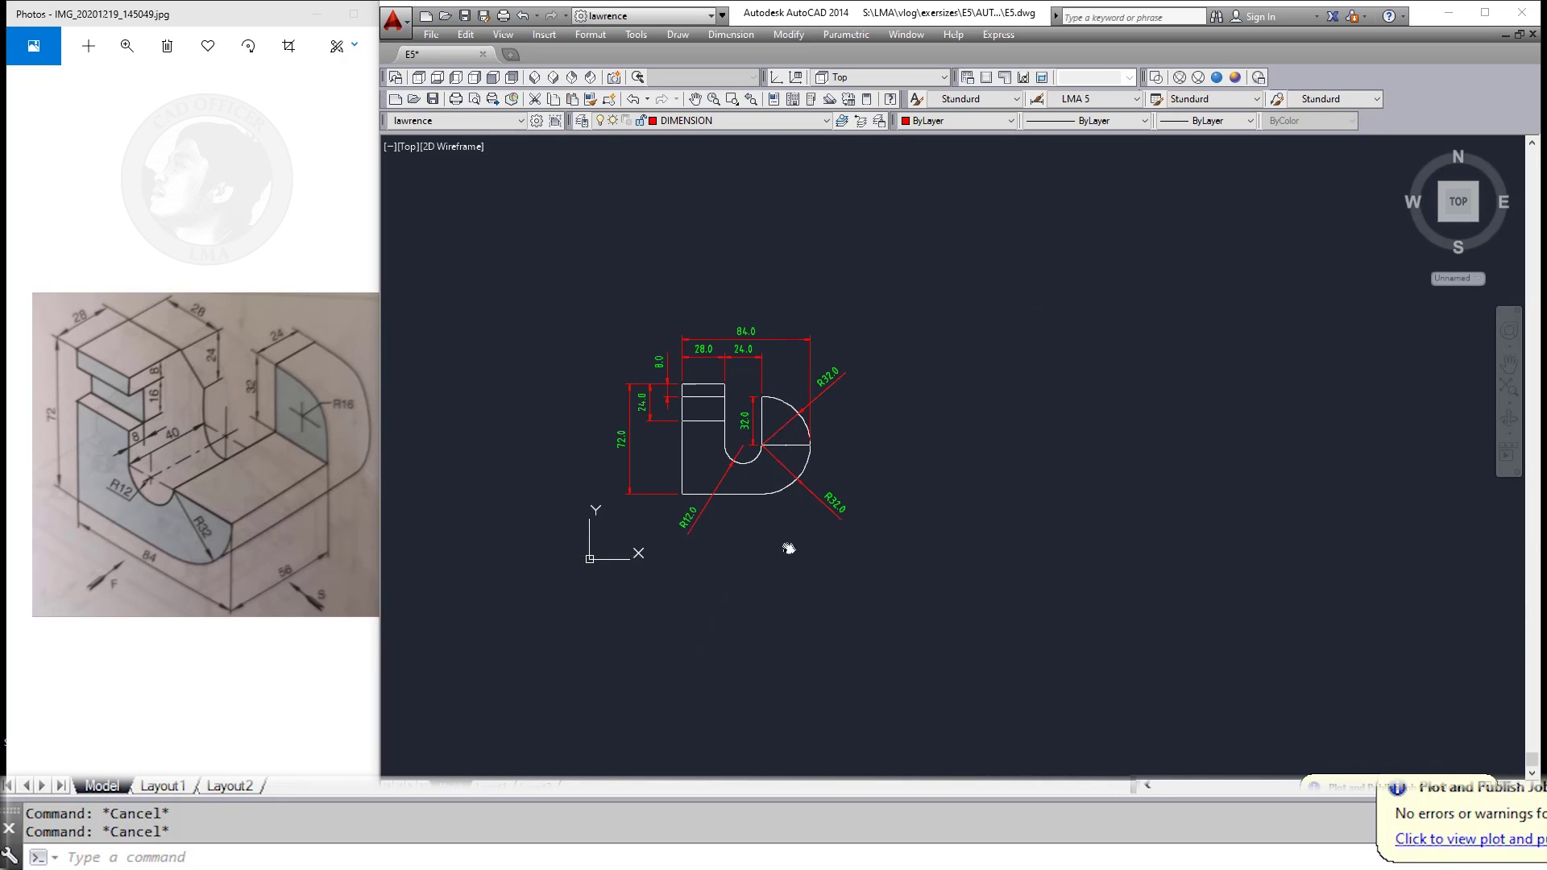
Step: Project vertical construction lines upward from the top view's outer edges and slot edges
middle_drag(781, 556, 780, 675)
text(xl)
key(Return)
click(681, 612)
key(Escape)
key(Return)
click(809, 562)
click(724, 502)
key(Escape)
key(Return)
click(761, 339)
key(Escape)
key(Return)
key(Escape)
middle_drag(754, 318, 754, 396)
key(Escape)
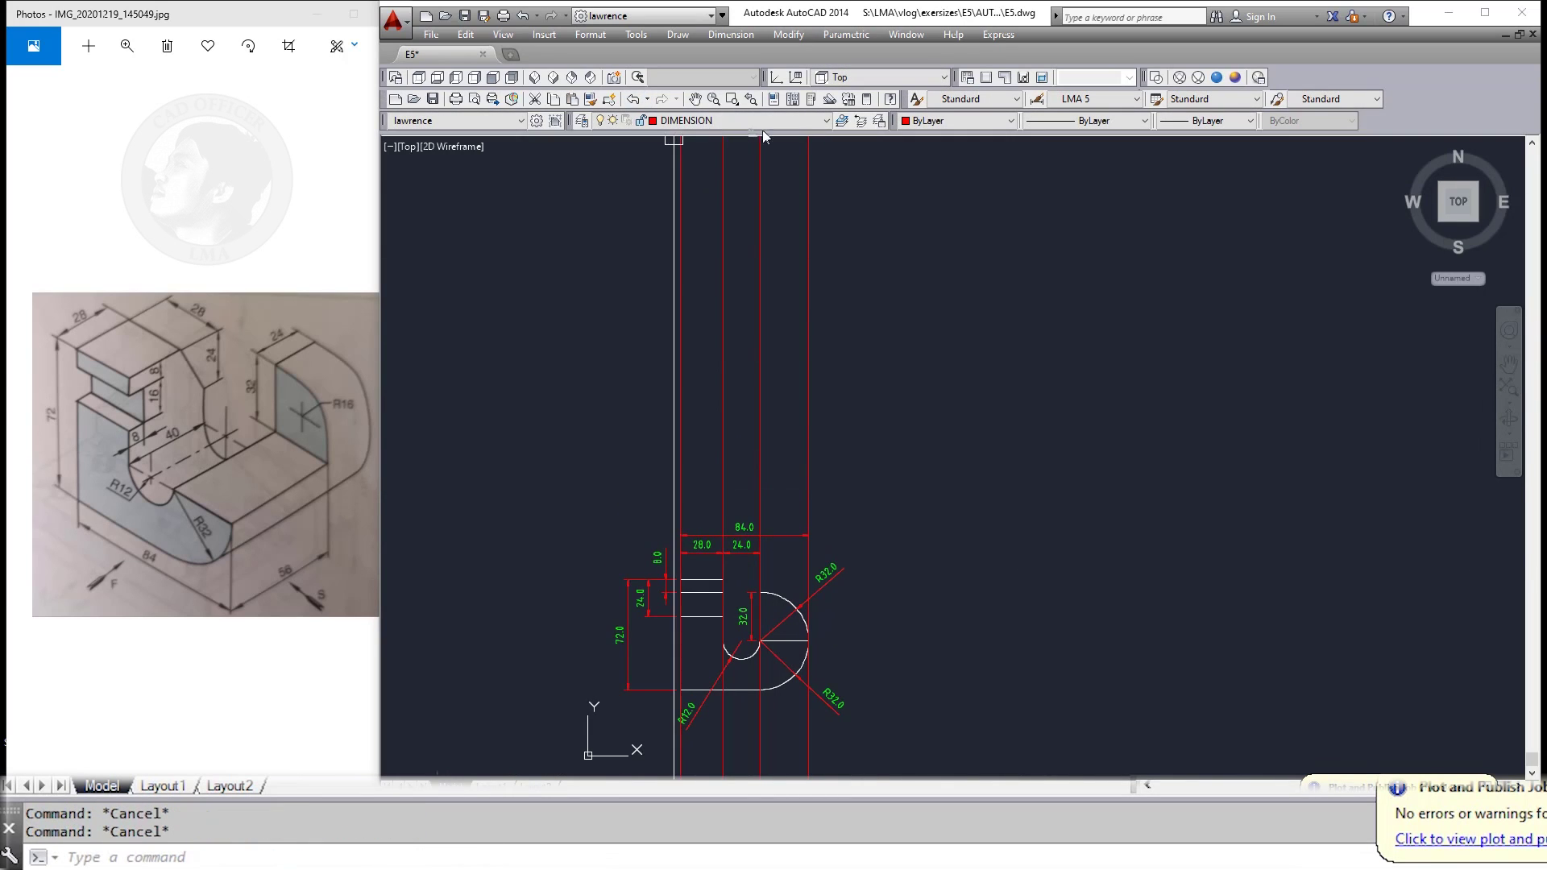
Step: Switch the current layer to OUTLINE 2, then to OUTLINE 1
click(709, 121)
middle_drag(788, 428, 778, 482)
click(725, 121)
click(684, 227)
click(721, 121)
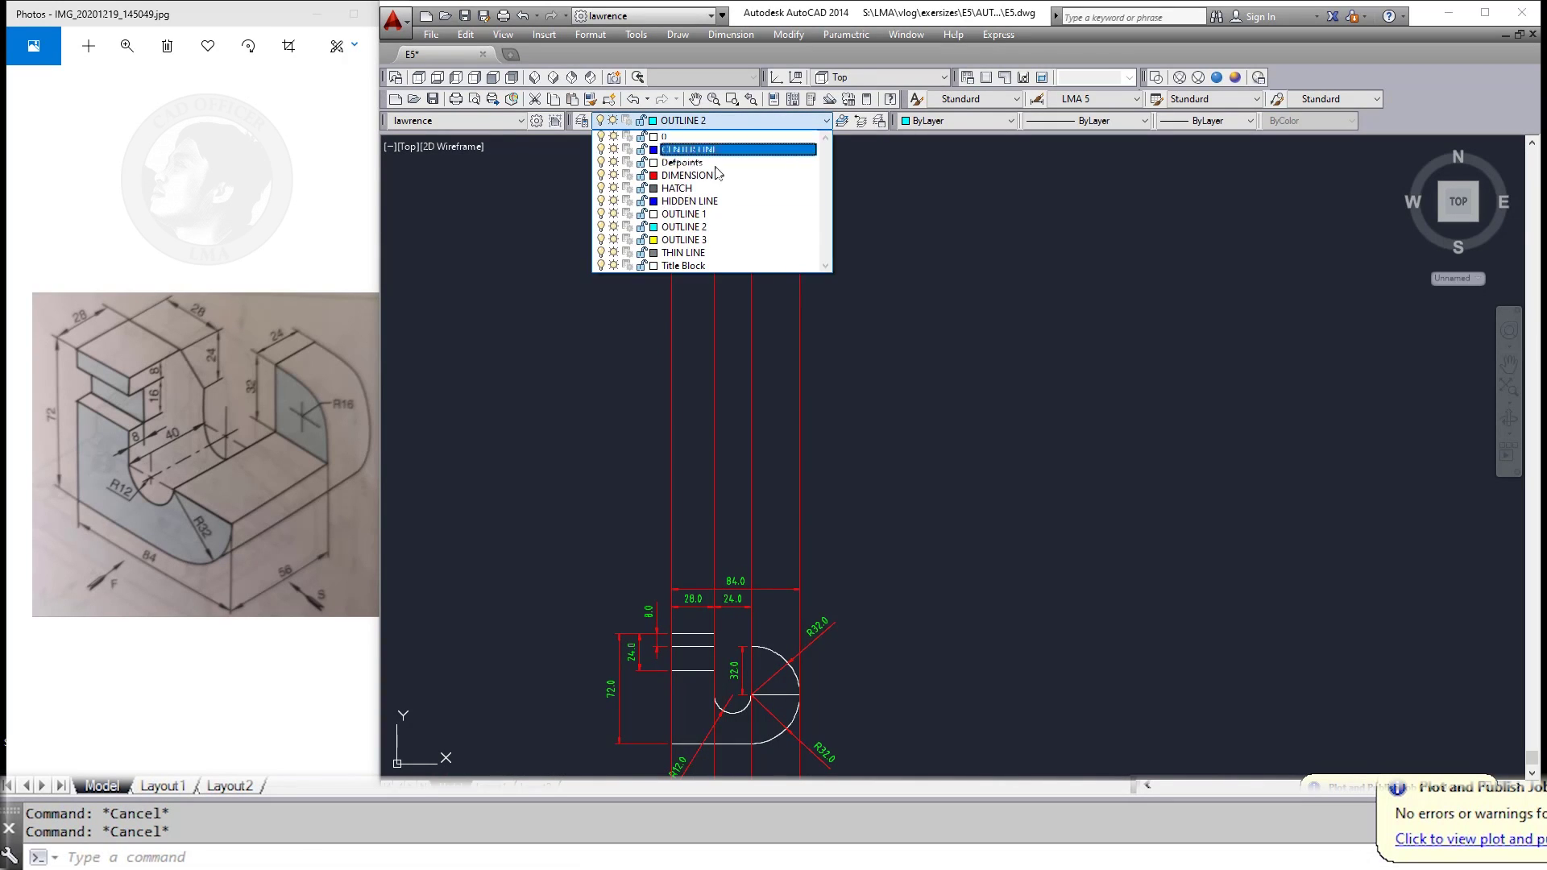
click(683, 214)
middle_drag(799, 422, 780, 452)
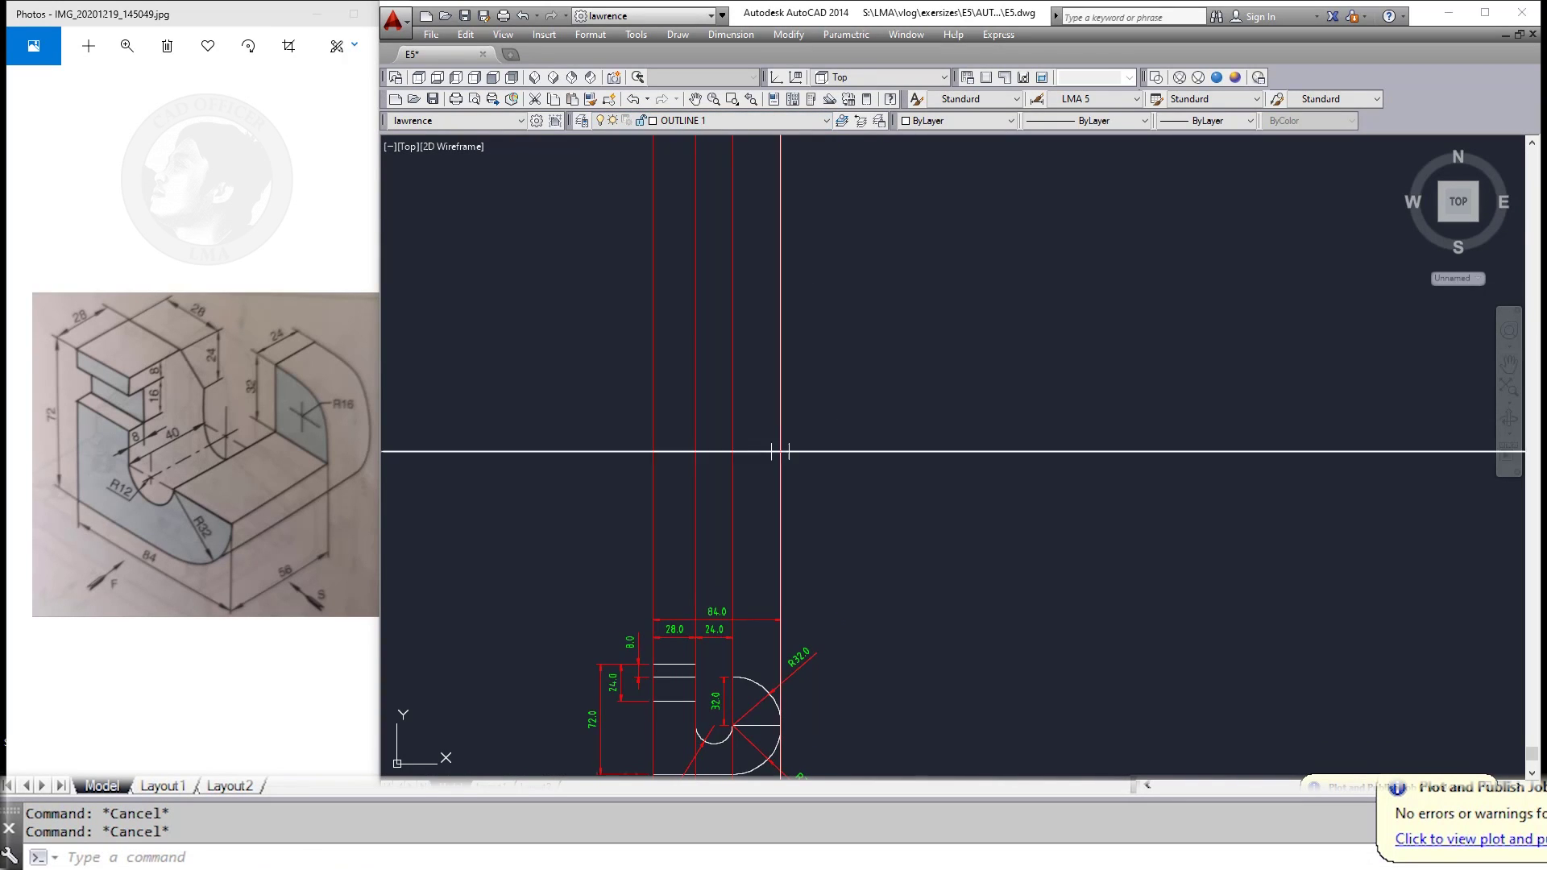
Step: Draw a horizontal line above the top view
text(l)
key(Return)
click(874, 410)
click(874, 453)
key(Escape)
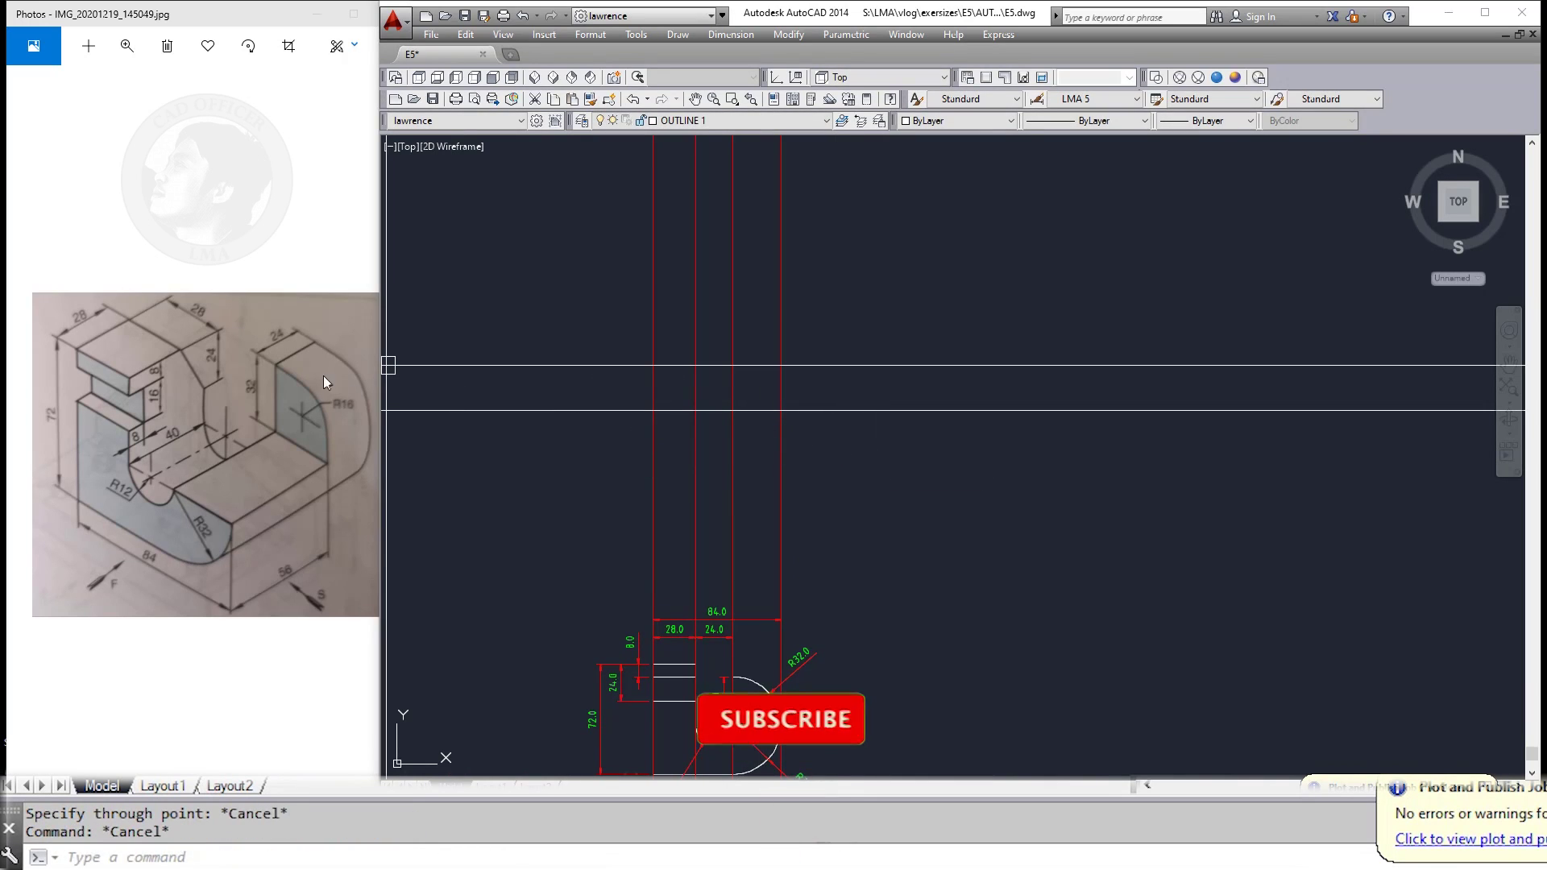
middle_drag(849, 436, 847, 452)
key(Escape)
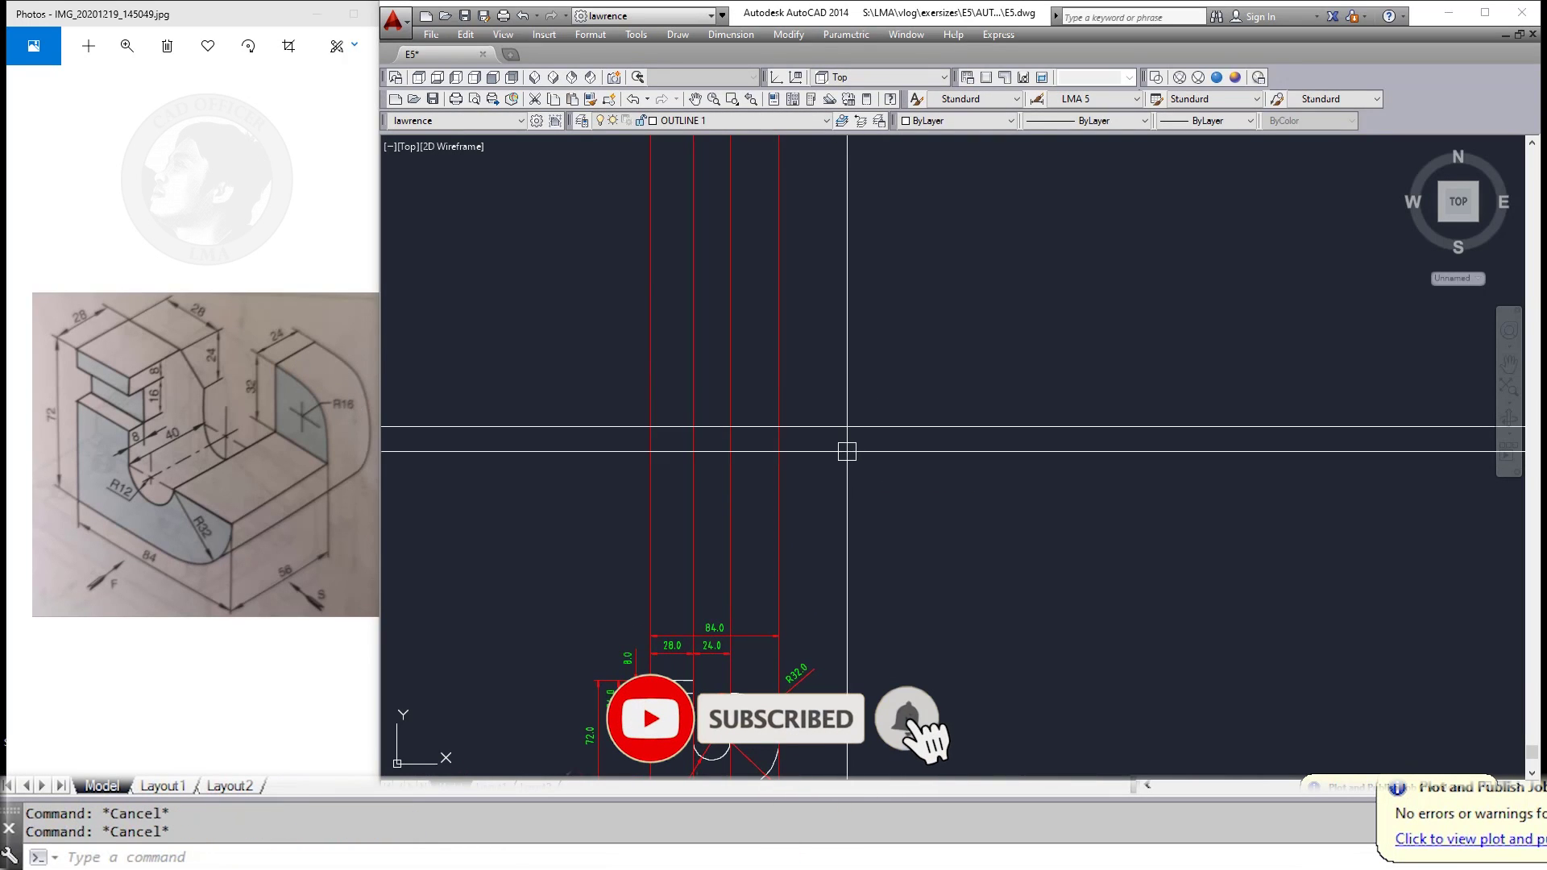
Step: Offset a copy of the horizontal construction line 24 below it
text(o)
key(Return)
text(4)
key(Return)
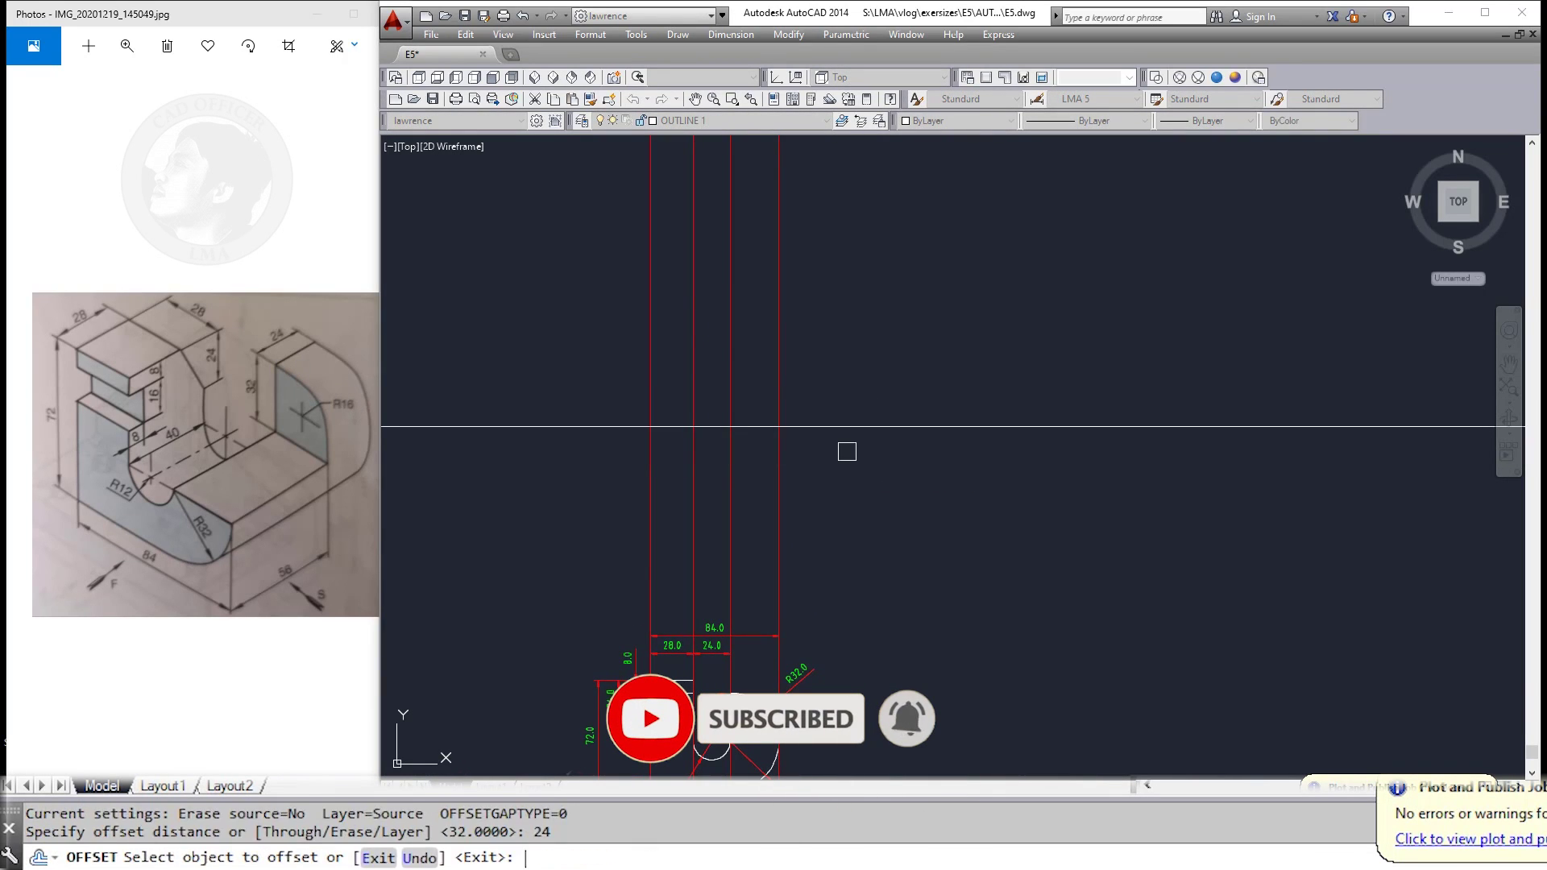
click(842, 426)
click(846, 484)
key(Escape)
key(Escape)
Step: Move both horizontal construction lines higher up the drawing
text(m)
key(Return)
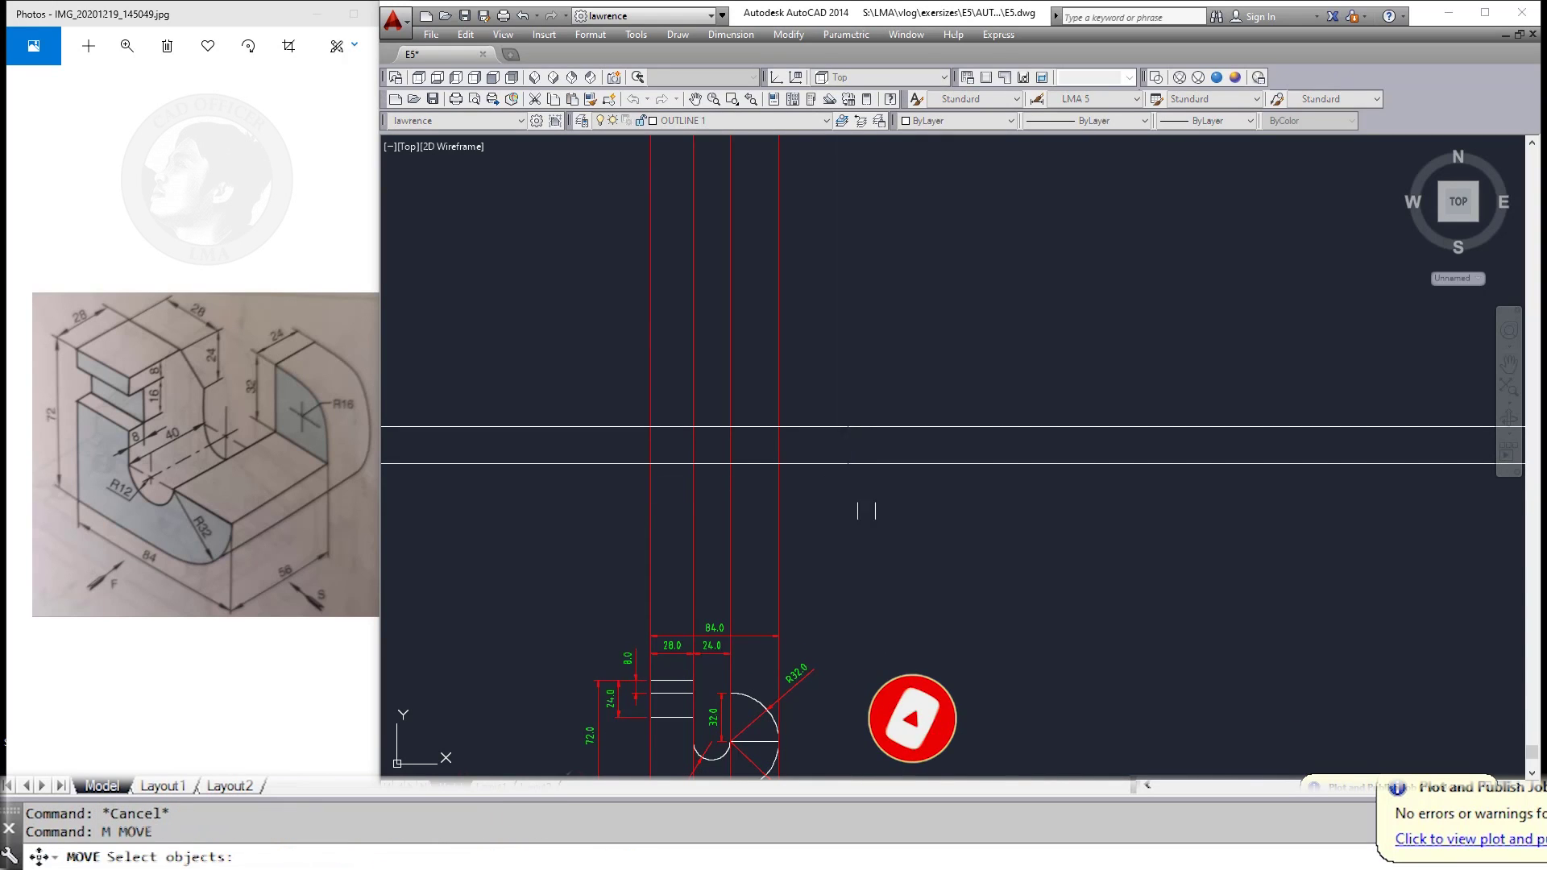
drag(863, 514, 846, 401)
key(Return)
click(846, 401)
click(846, 351)
key(Escape)
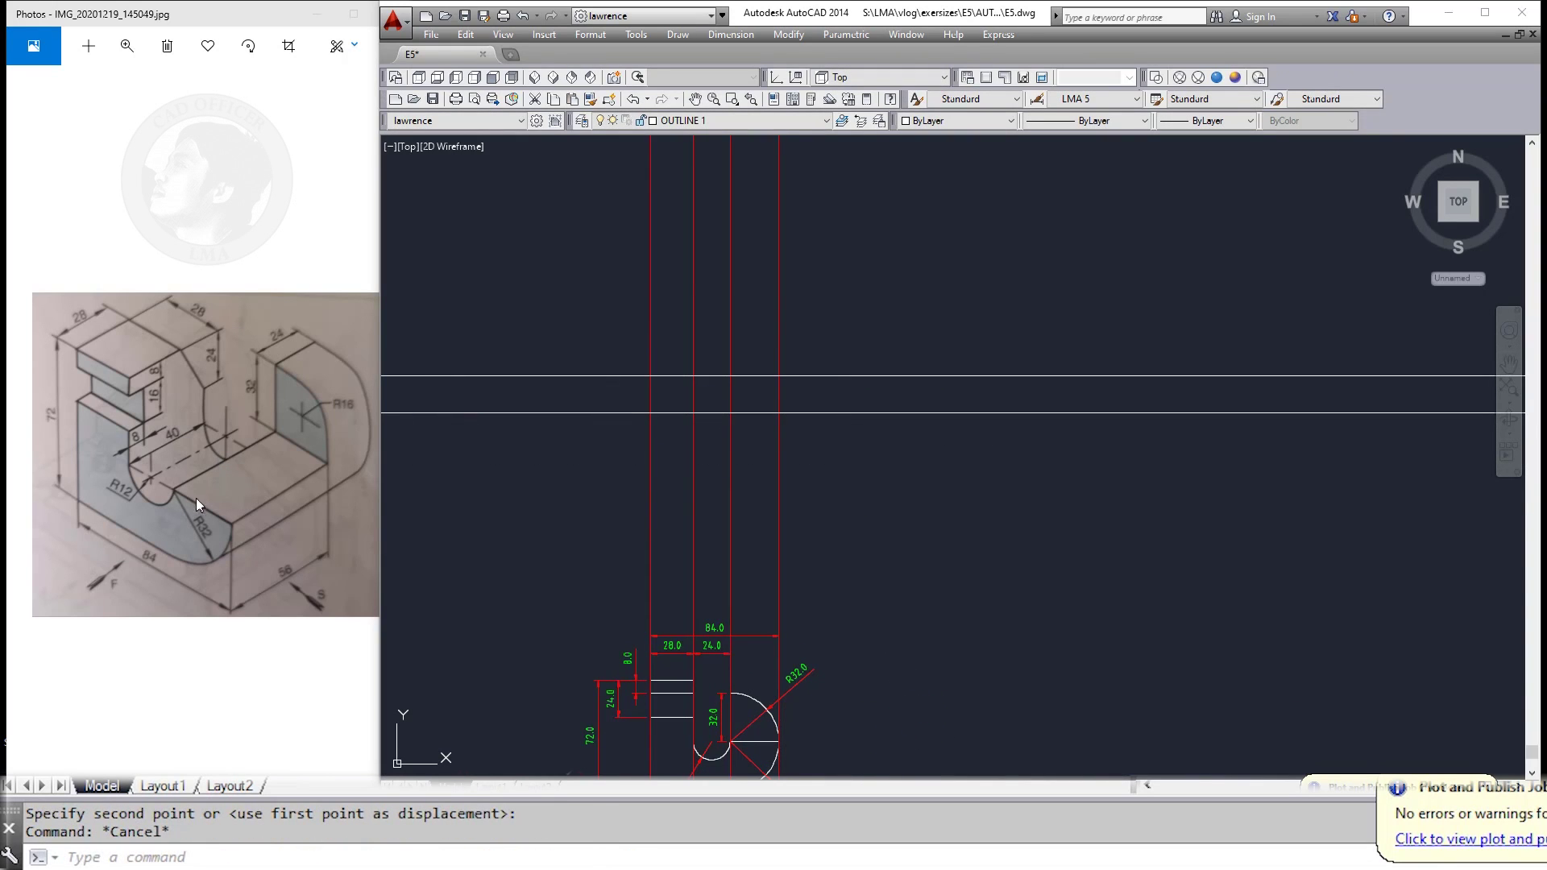
key(Escape)
Step: Offset the horizontal line 56 to add another parallel construction line
text(o)
key(Return)
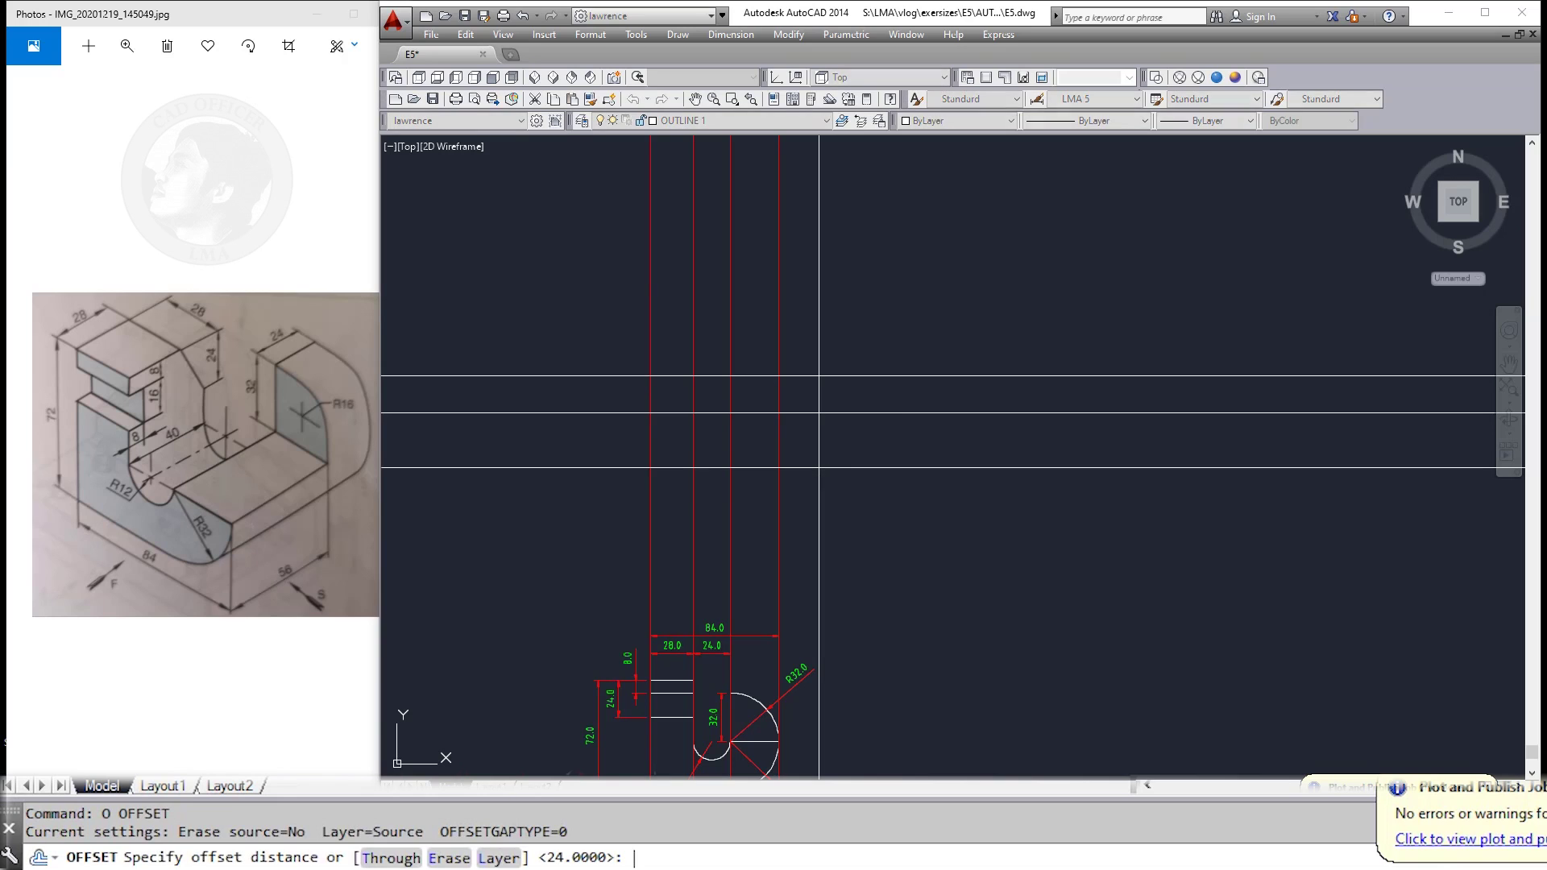
text(56)
key(Return)
click(857, 413)
click(863, 453)
key(Escape)
key(Escape)
Step: Attempt a rectangle with REC, then cancel it and clear the selection
text(REC)
key(Return)
click(725, 375)
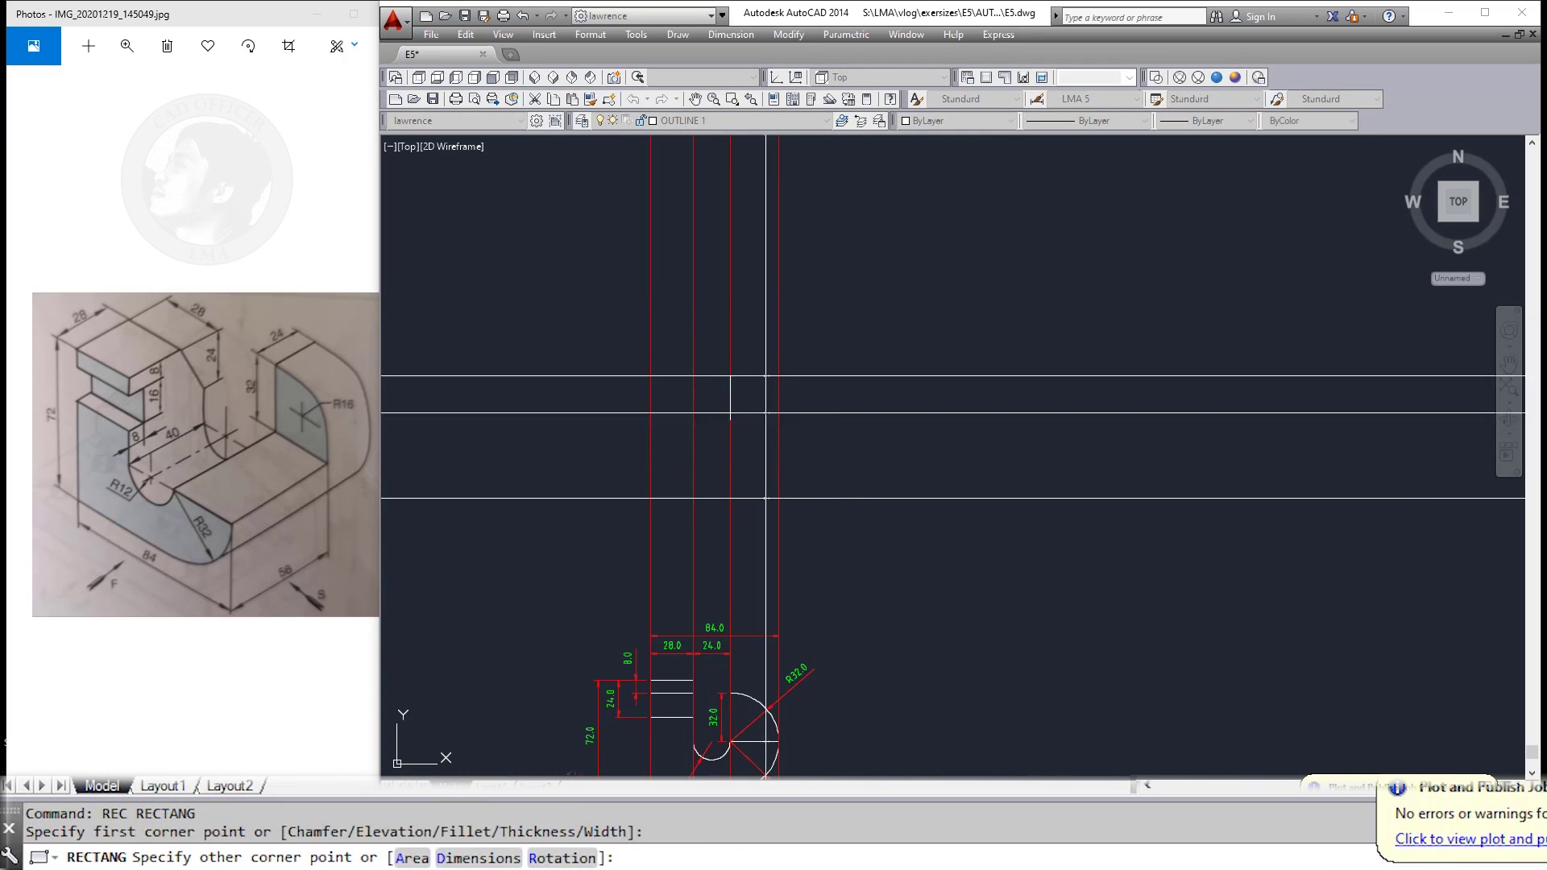
key(Escape)
key(Return)
click(730, 375)
key(Escape)
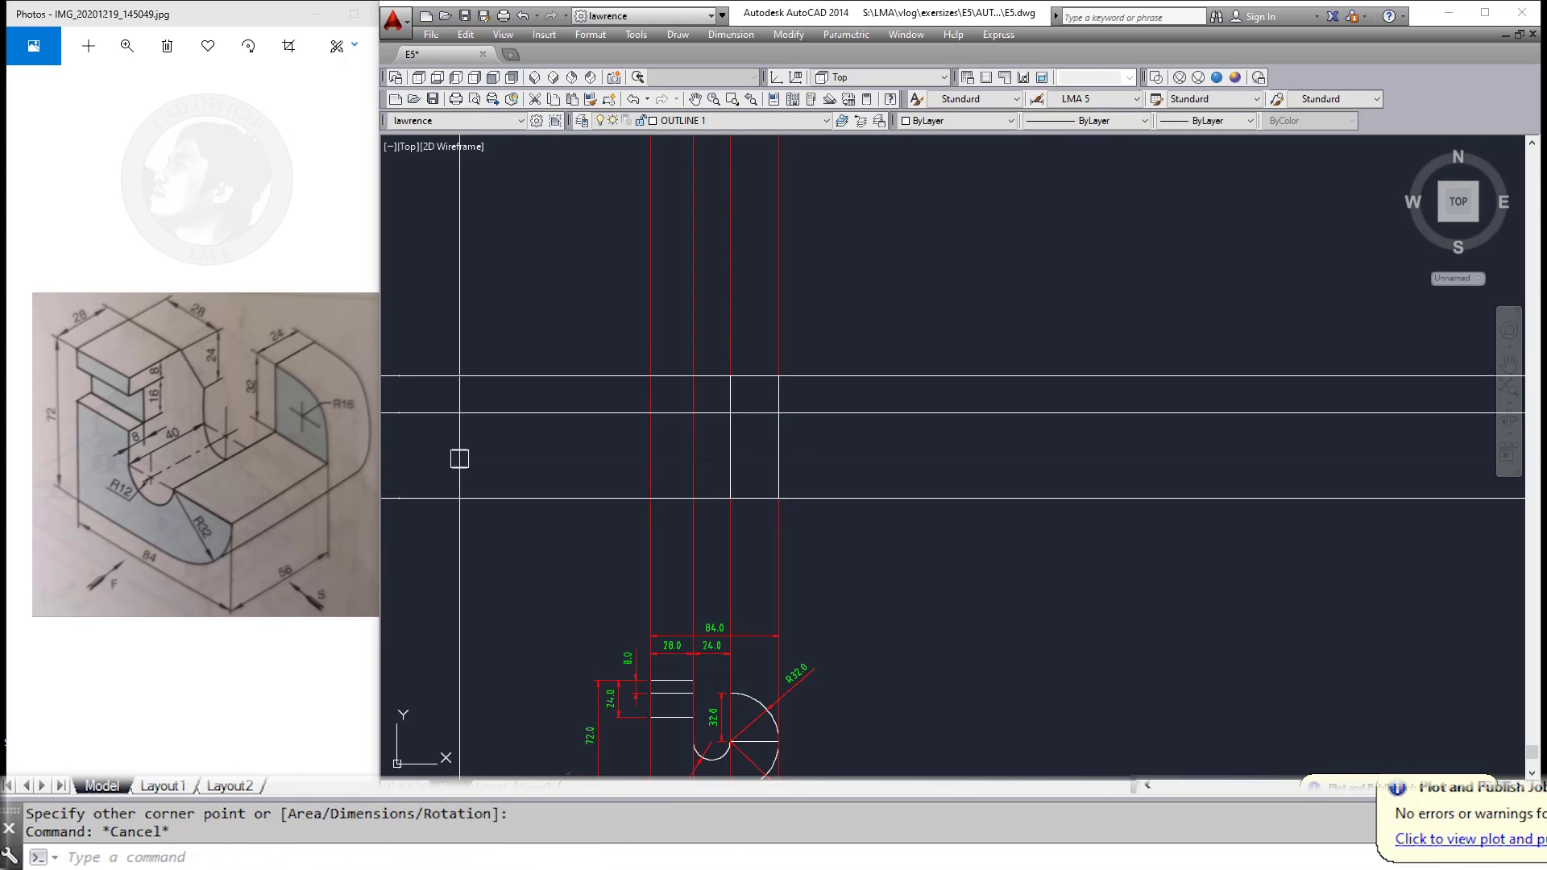
key(Escape)
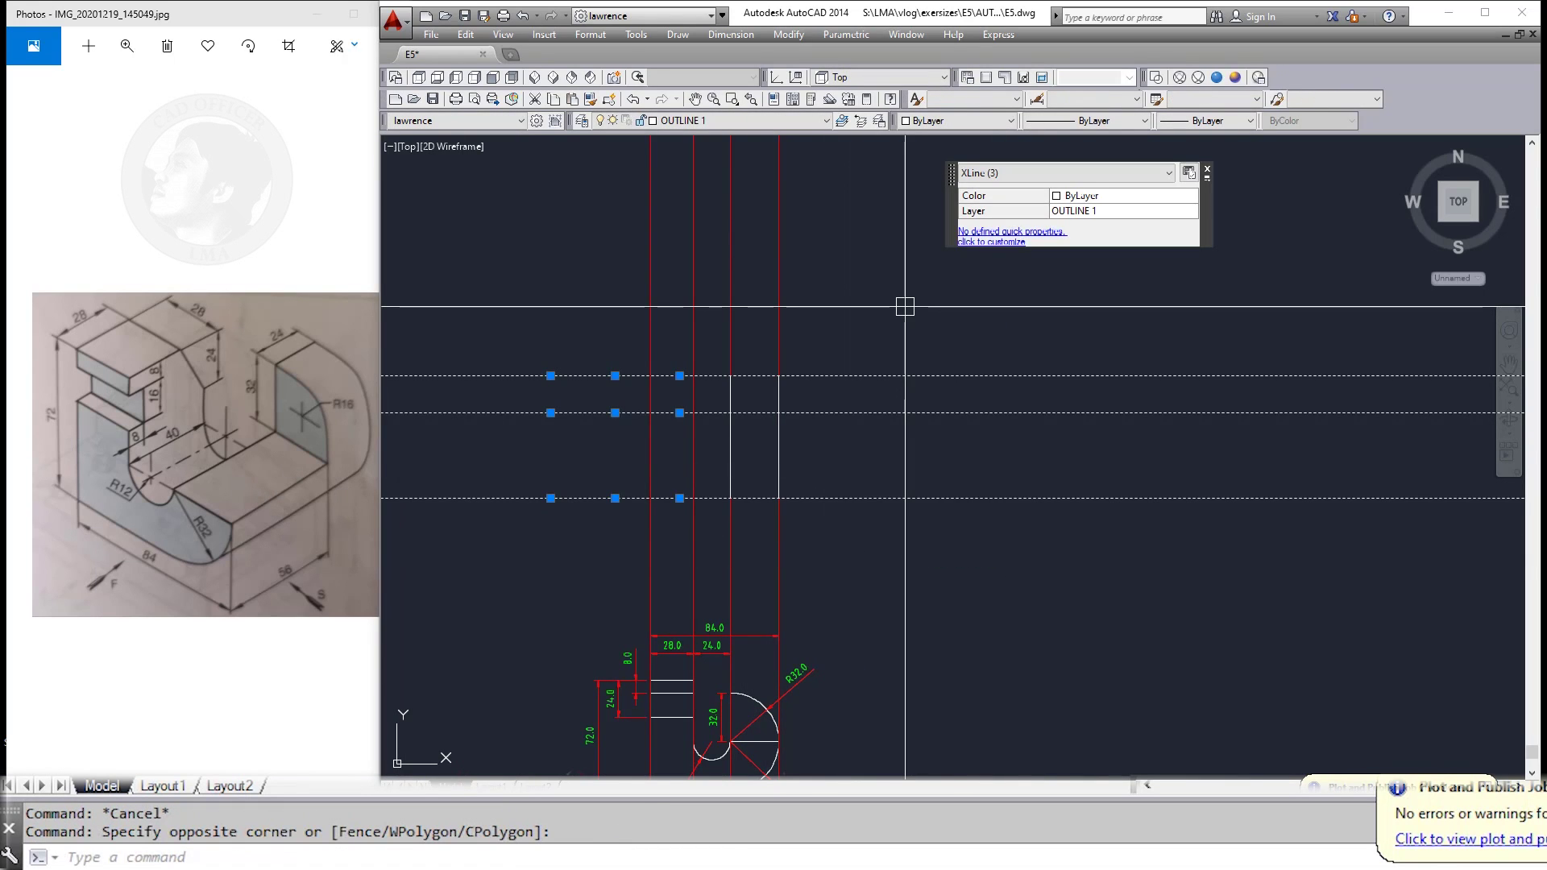
key(Escape)
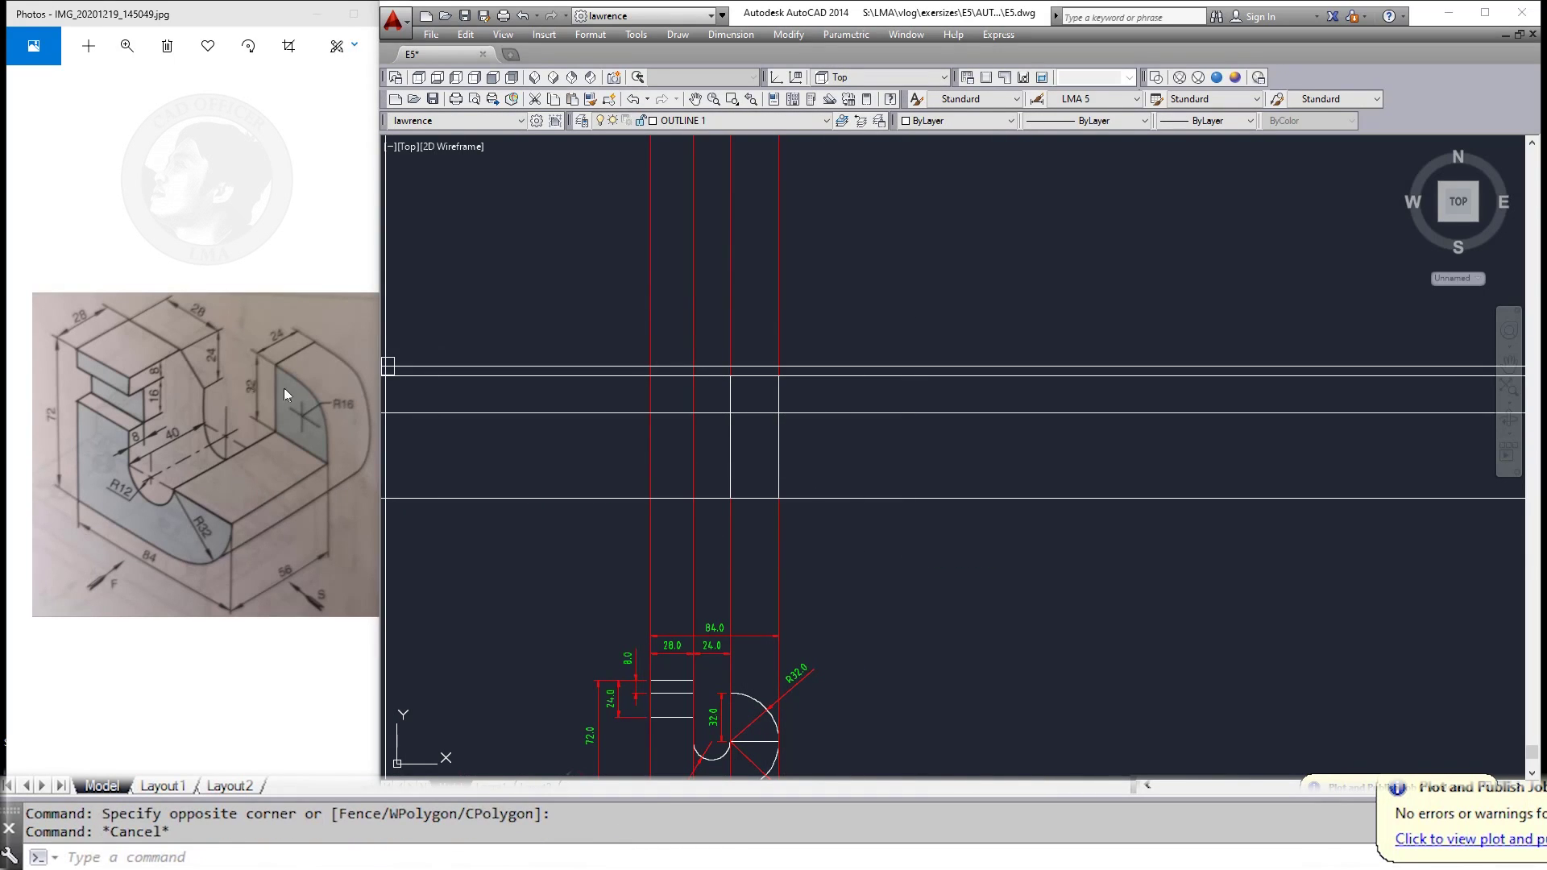
mouse_move(75, 341)
key(Escape)
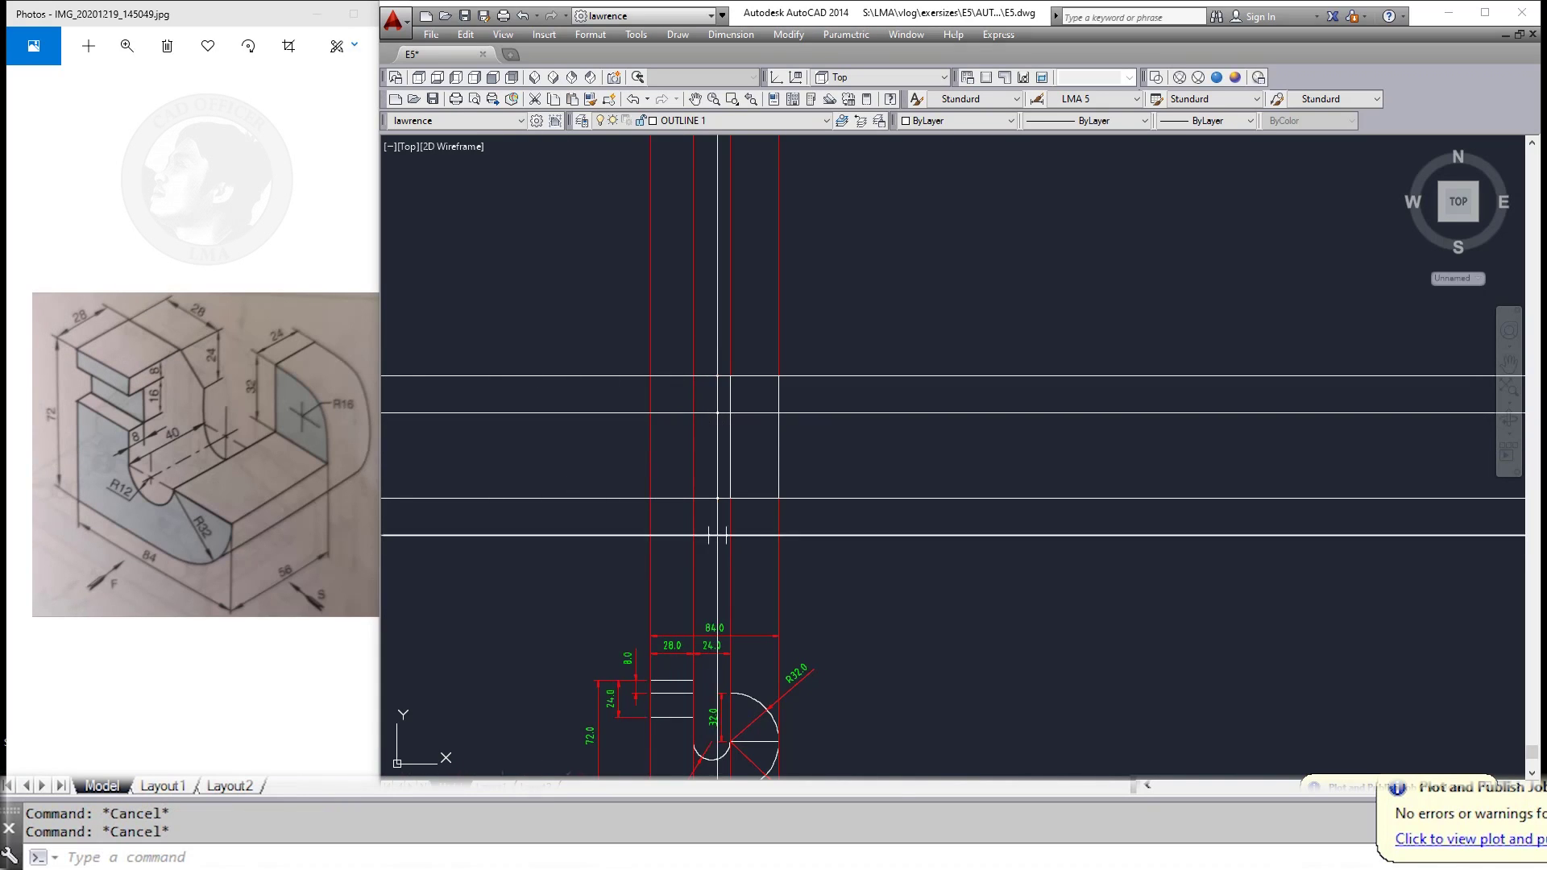
Step: Pan slightly and select, then deselect, the three horizontal construction lines
middle_drag(720, 525, 722, 540)
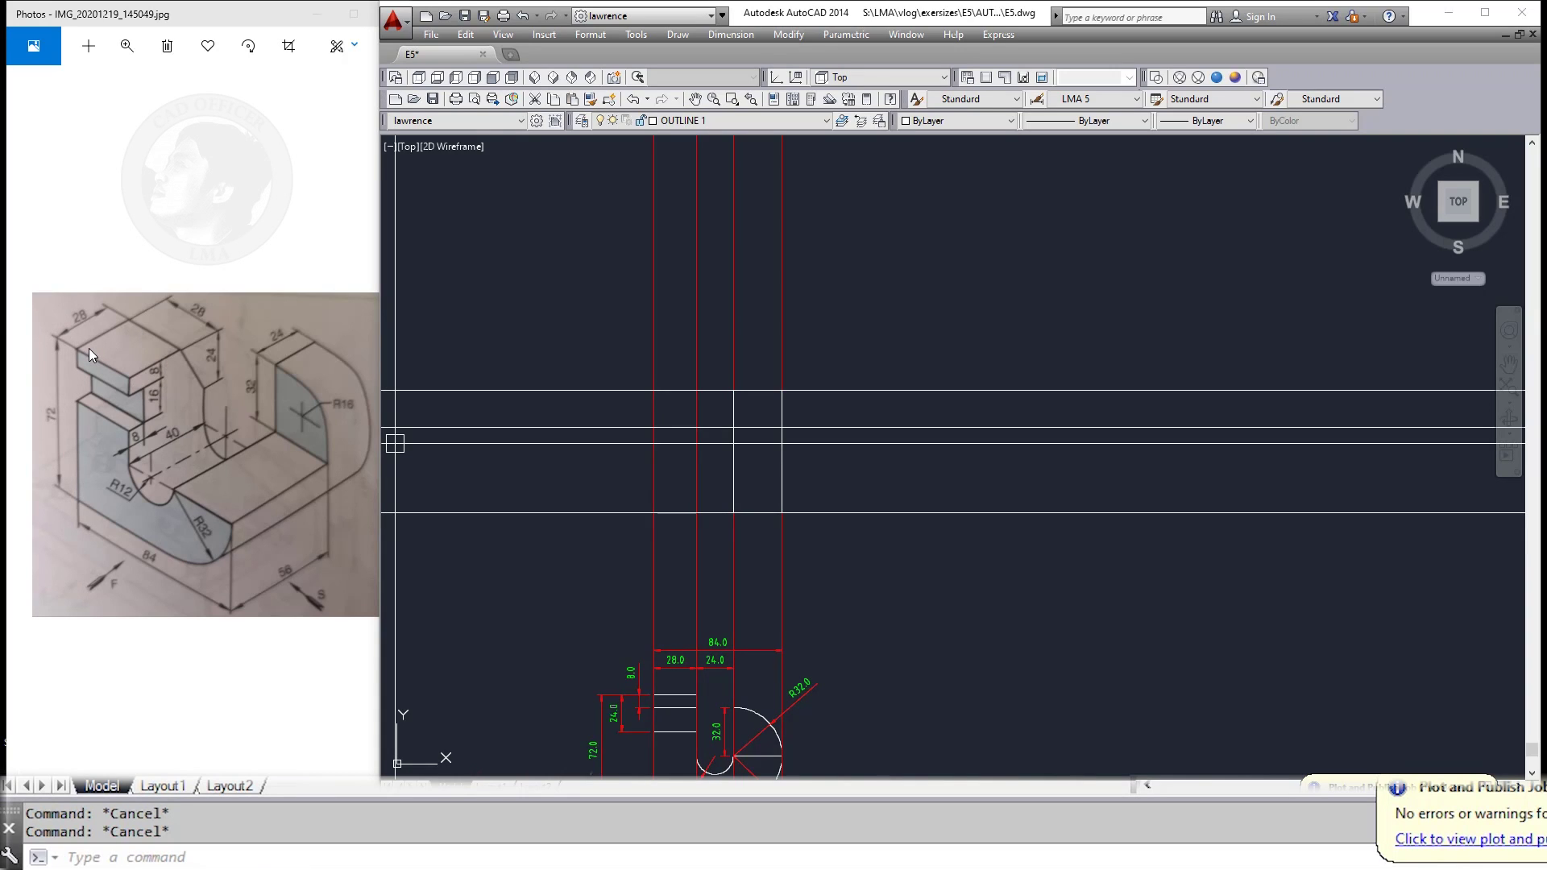
drag(933, 588, 868, 370)
mouse_move(611, 427)
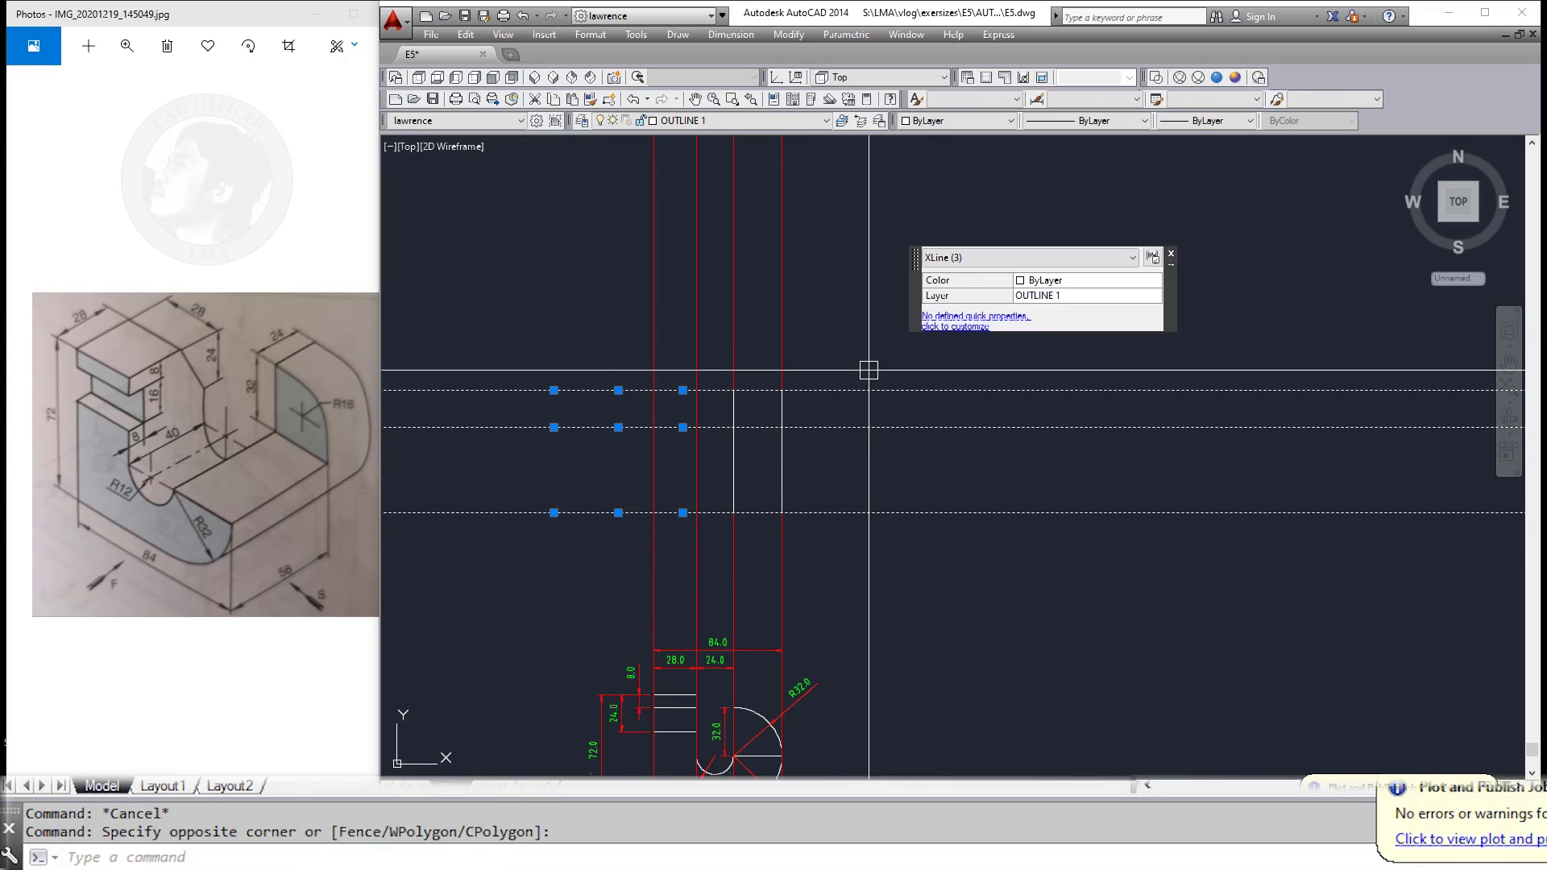
text(E)
key(Escape)
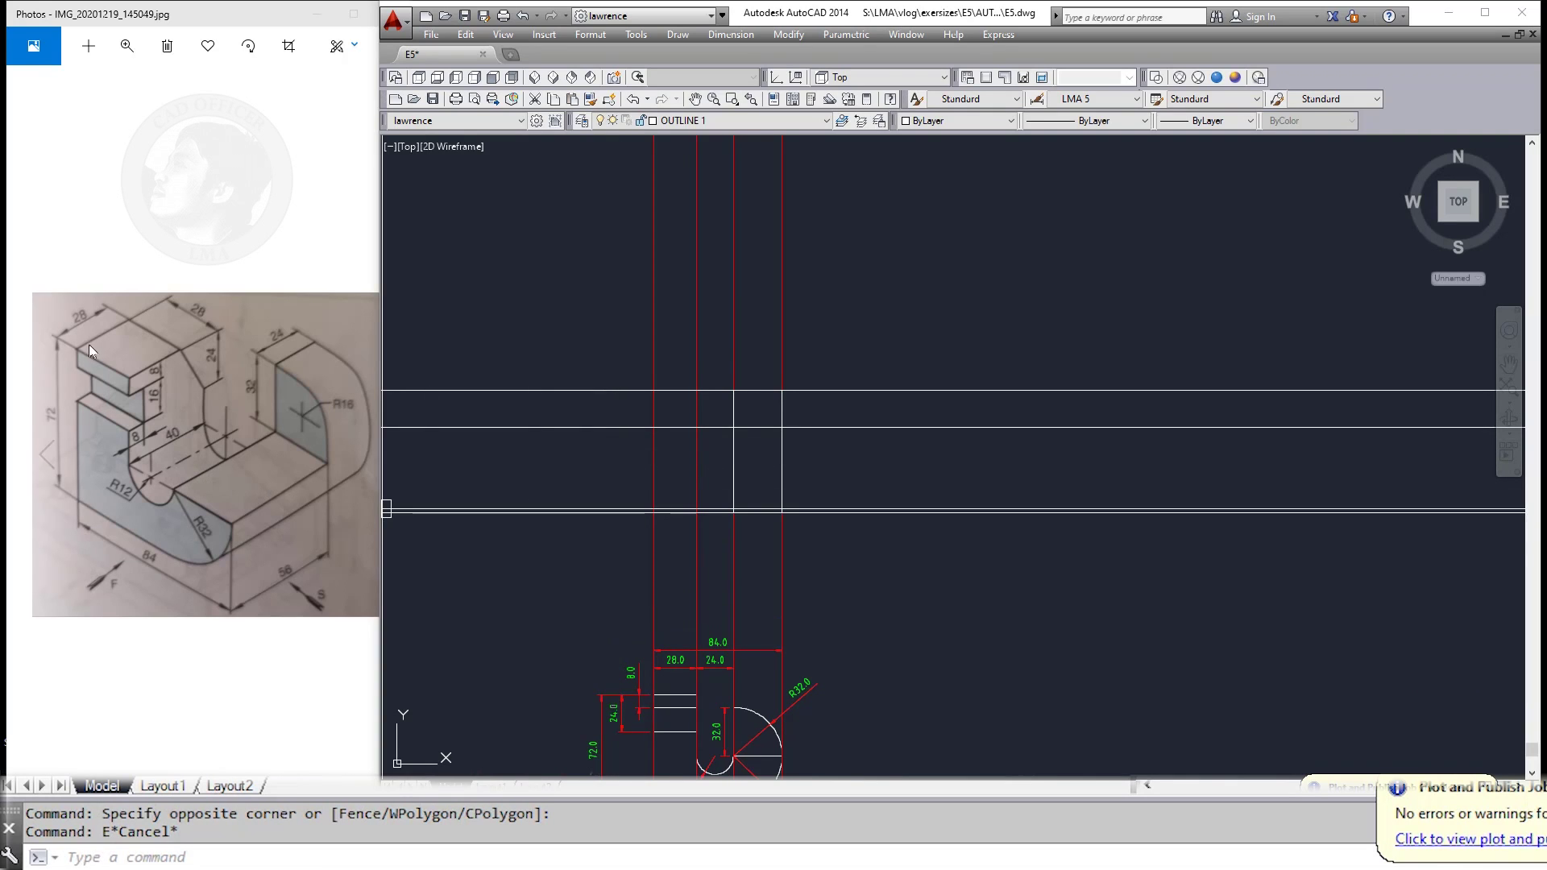
click(625, 425)
Step: Erase the windowed construction line
click(597, 468)
key(Delete)
key(Escape)
key(Escape)
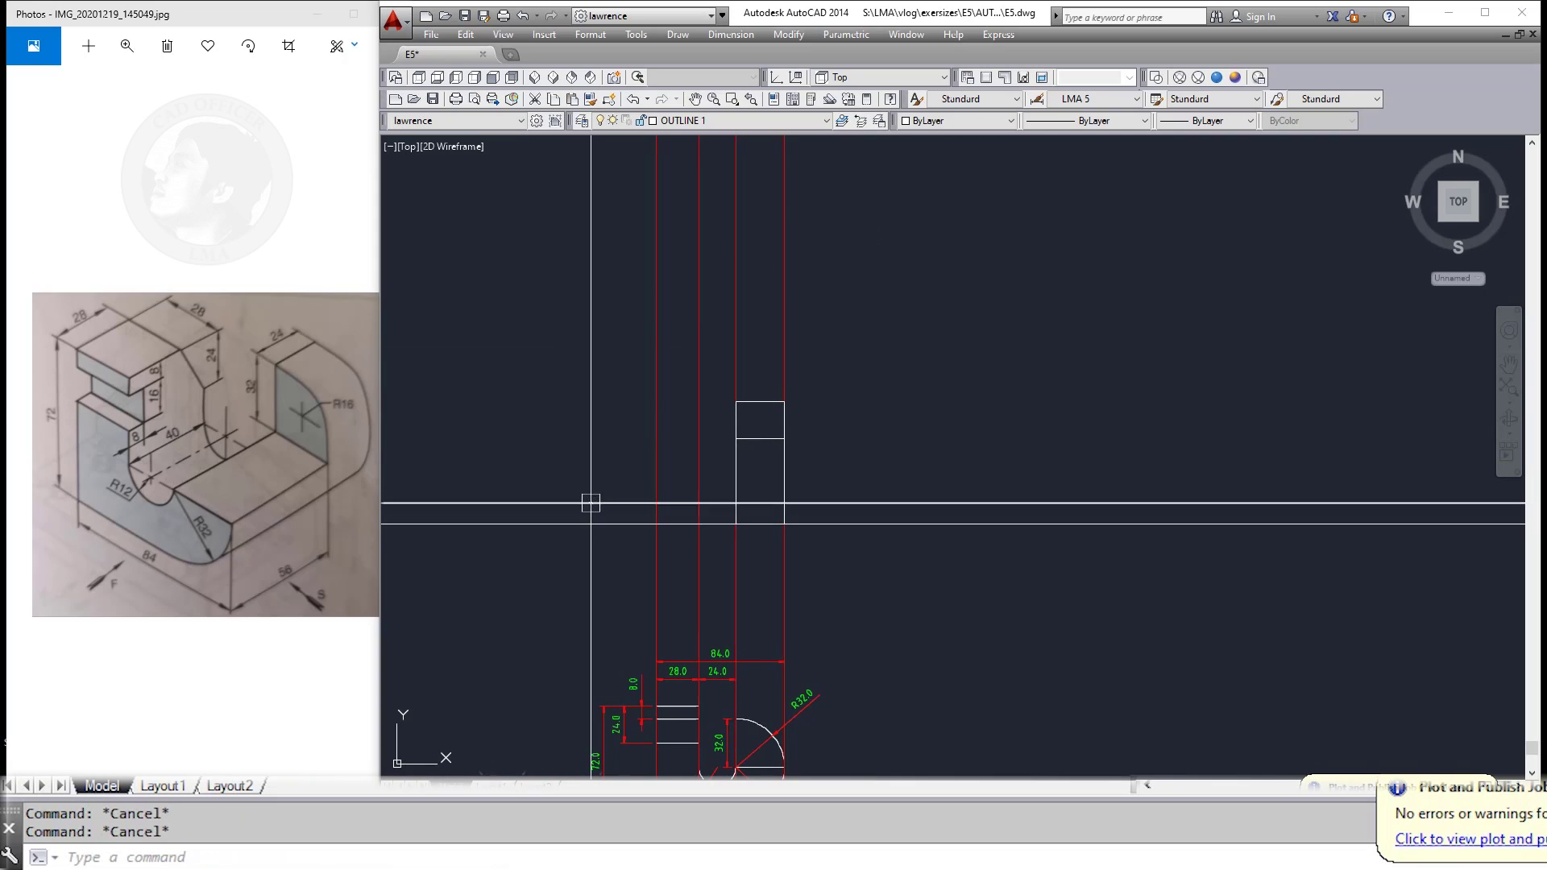
Step: Offset a horizontal line 28 above itself
text(o)
key(Return)
key(Return)
click(596, 524)
click(594, 501)
key(Escape)
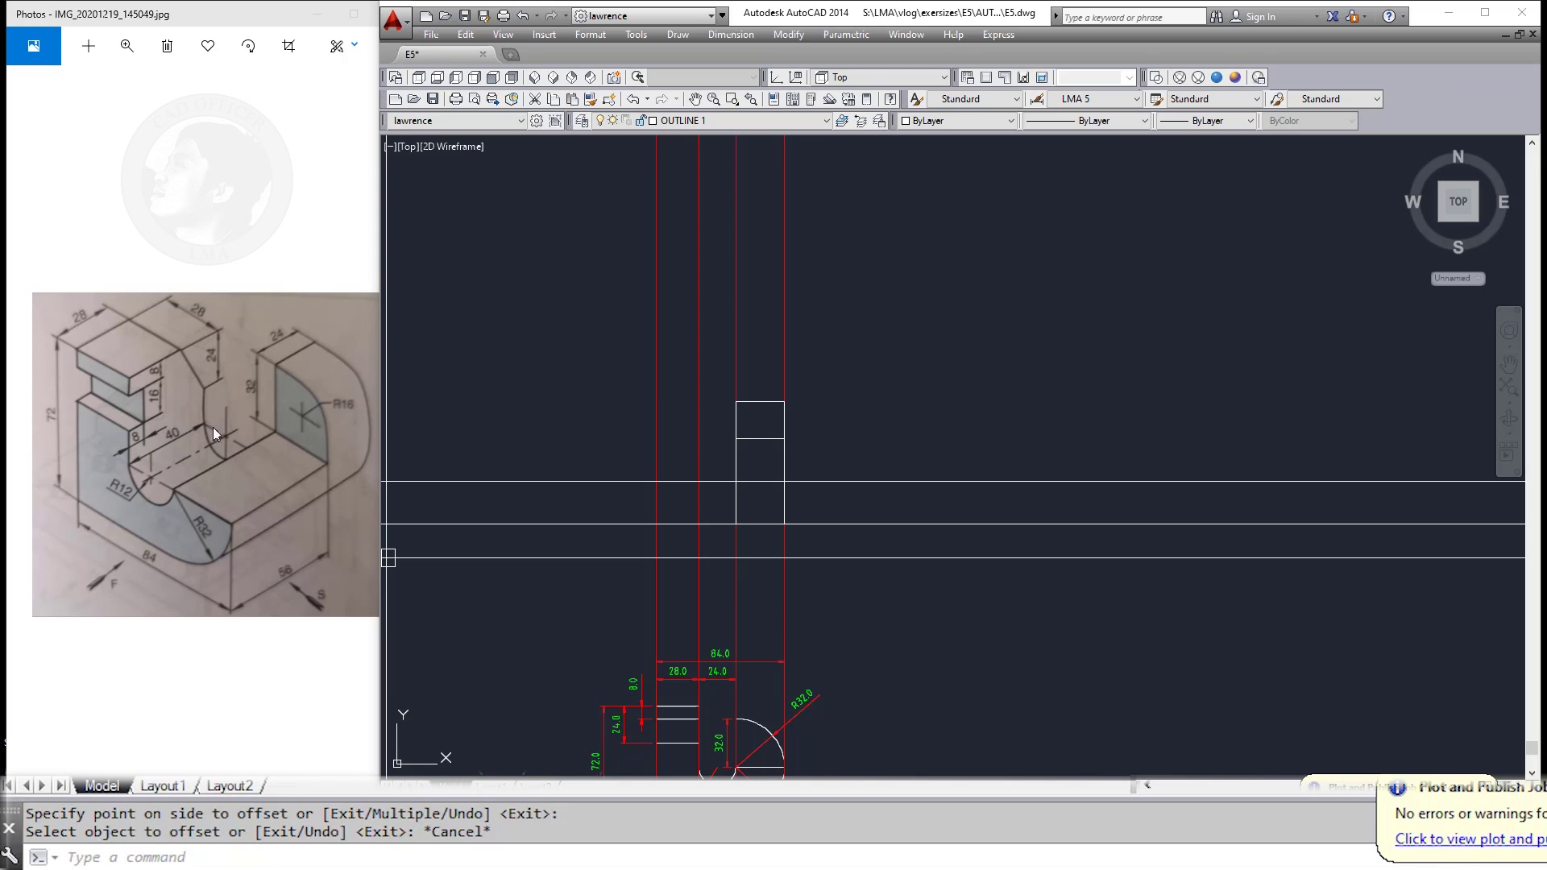
key(Escape)
key(Escape)
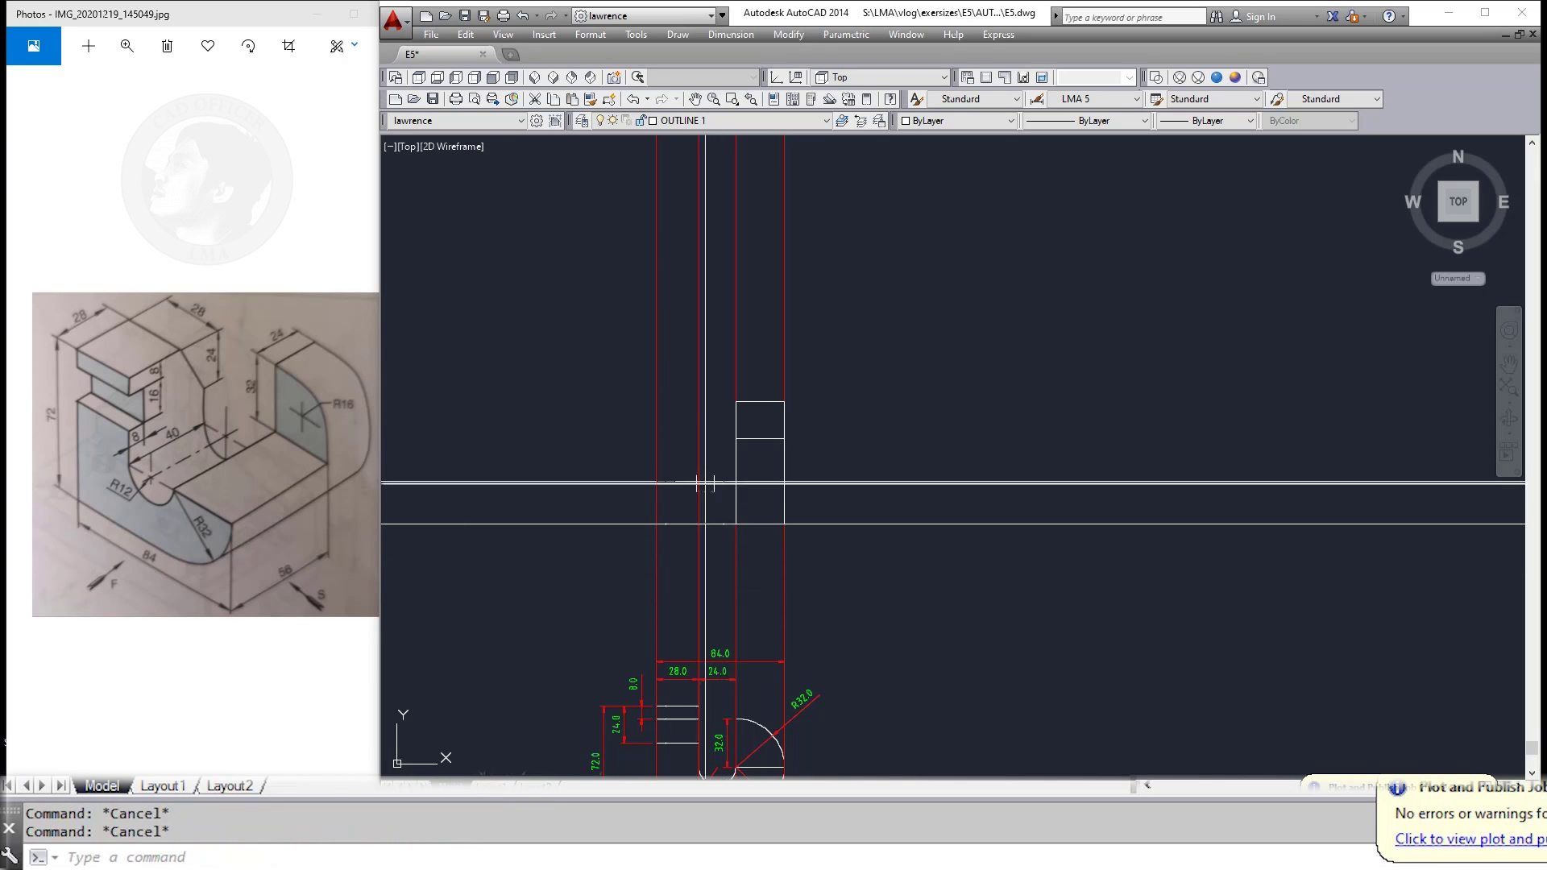
Step: Offset another line 40 away to complete the layout
middle_drag(691, 487, 685, 516)
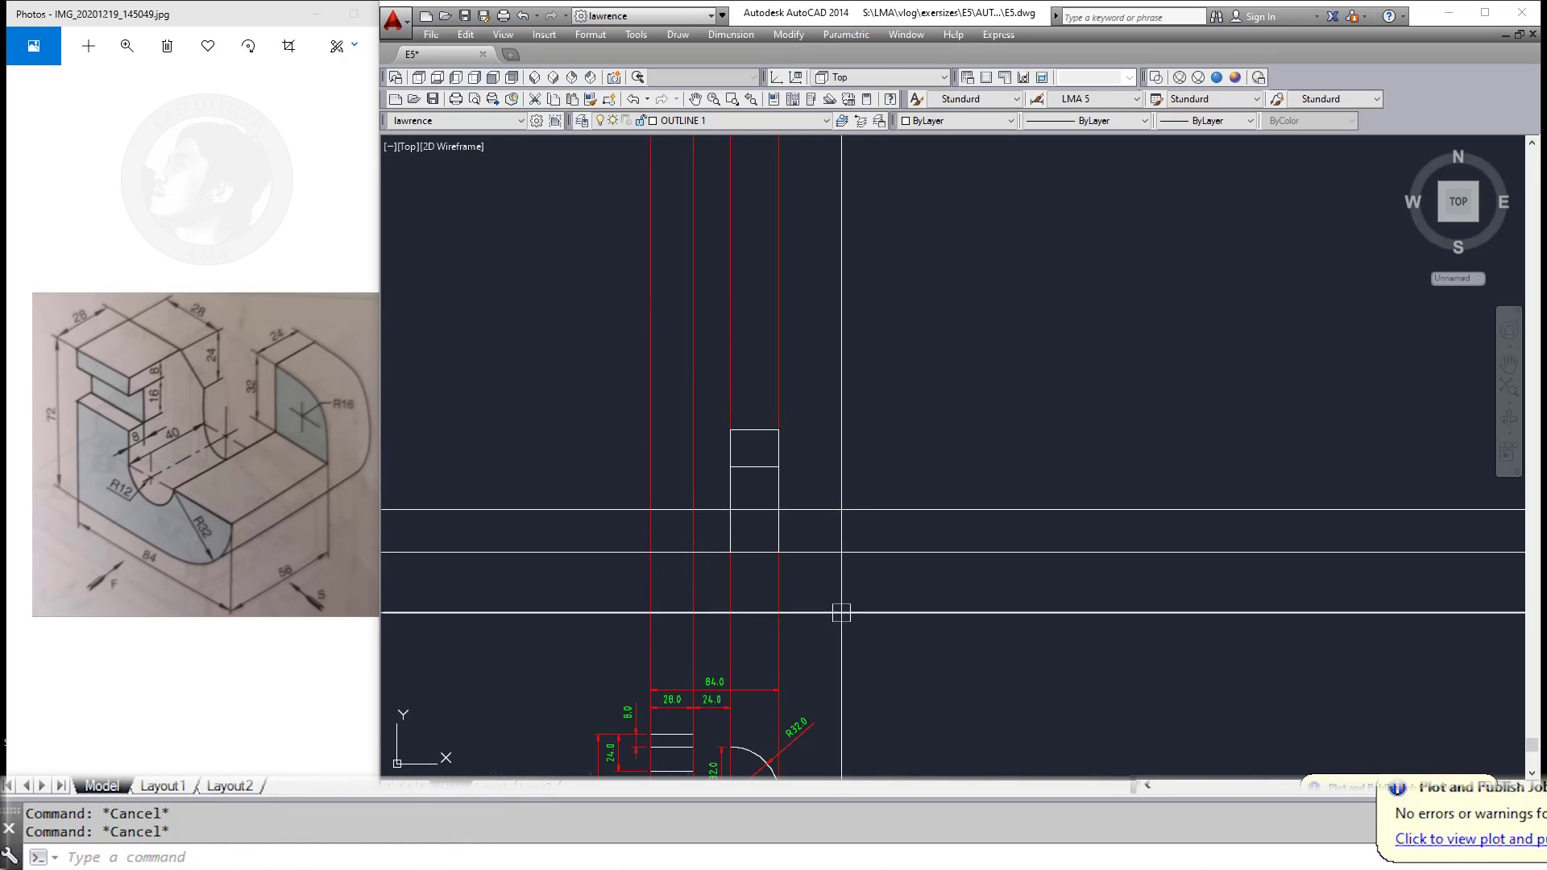
key(Return)
text(40)
key(Return)
click(605, 552)
click(688, 539)
key(Escape)
key(Escape)
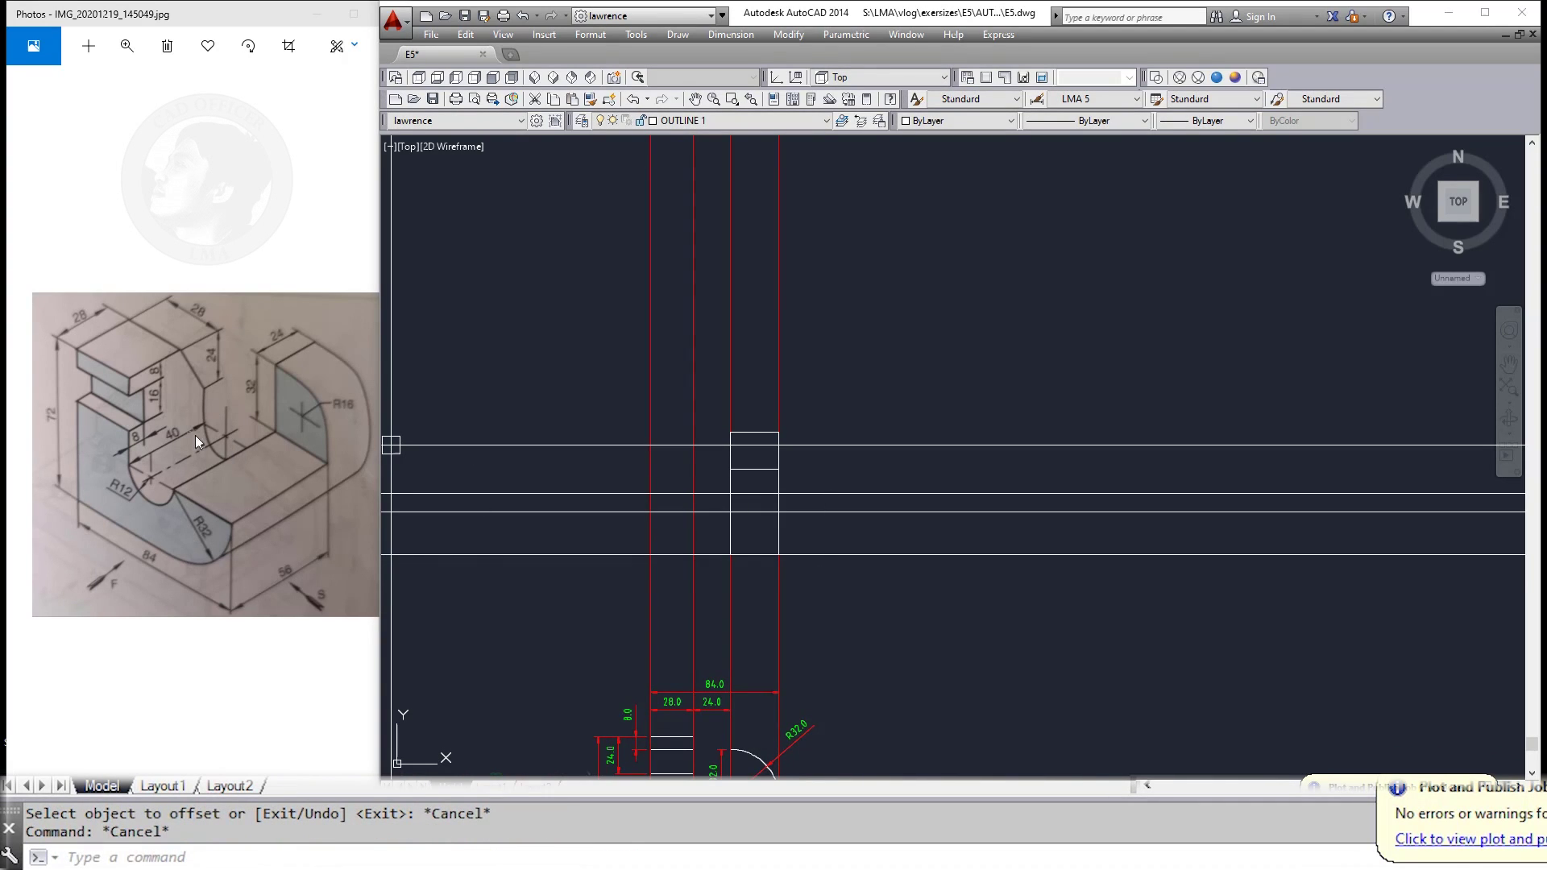
scroll(717, 540, up, 2)
Step: Draw the left rectangle of the second view between the construction lines
key(Escape)
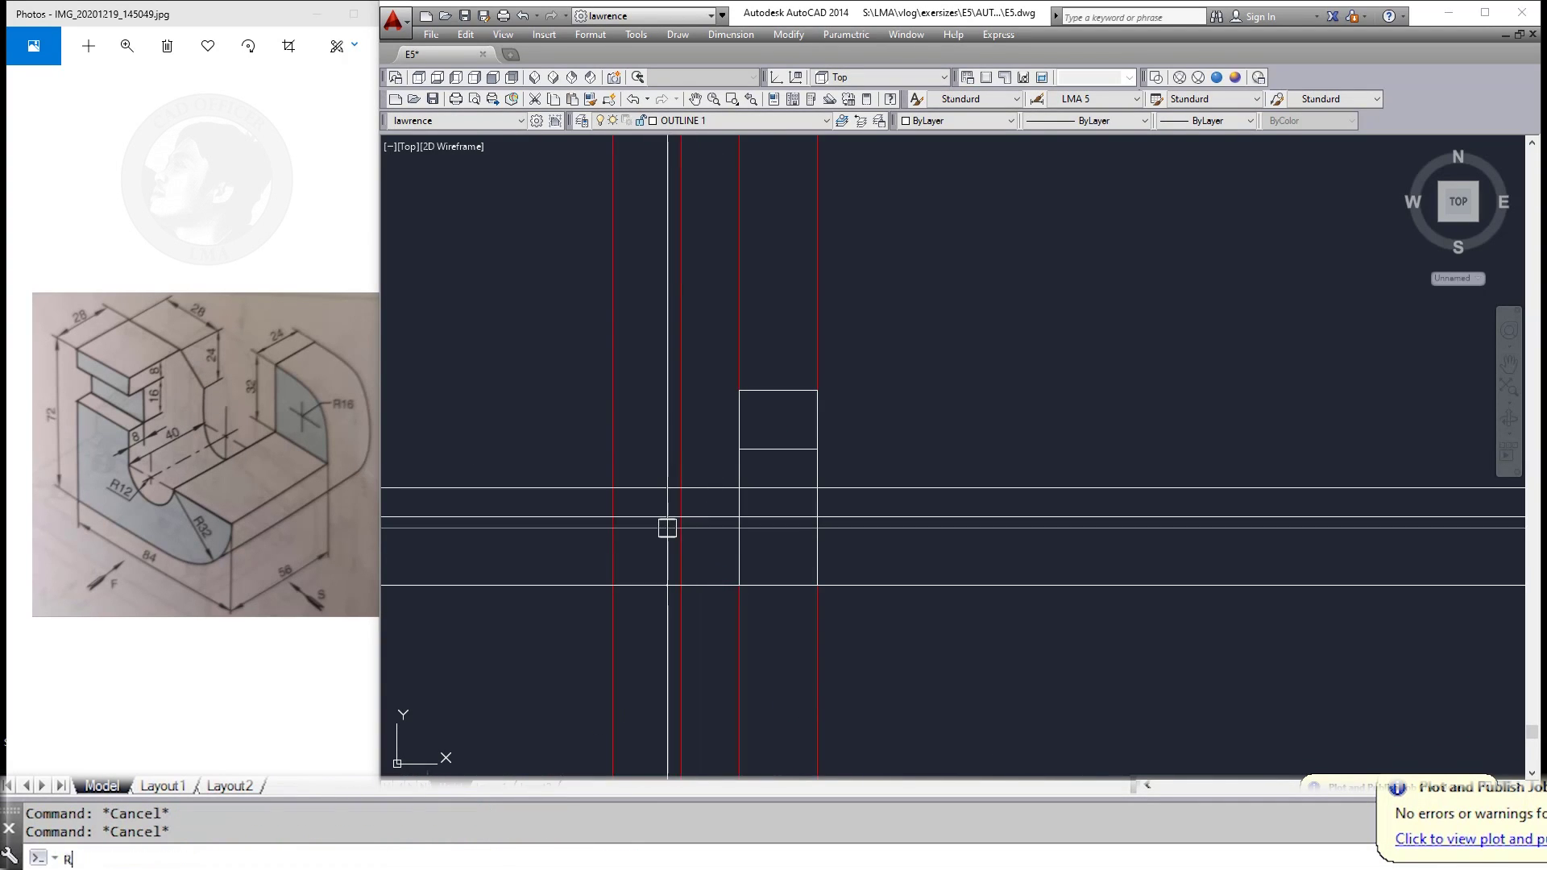
text(EC)
key(Return)
click(612, 487)
key(Escape)
key(Return)
click(612, 487)
key(Escape)
key(Return)
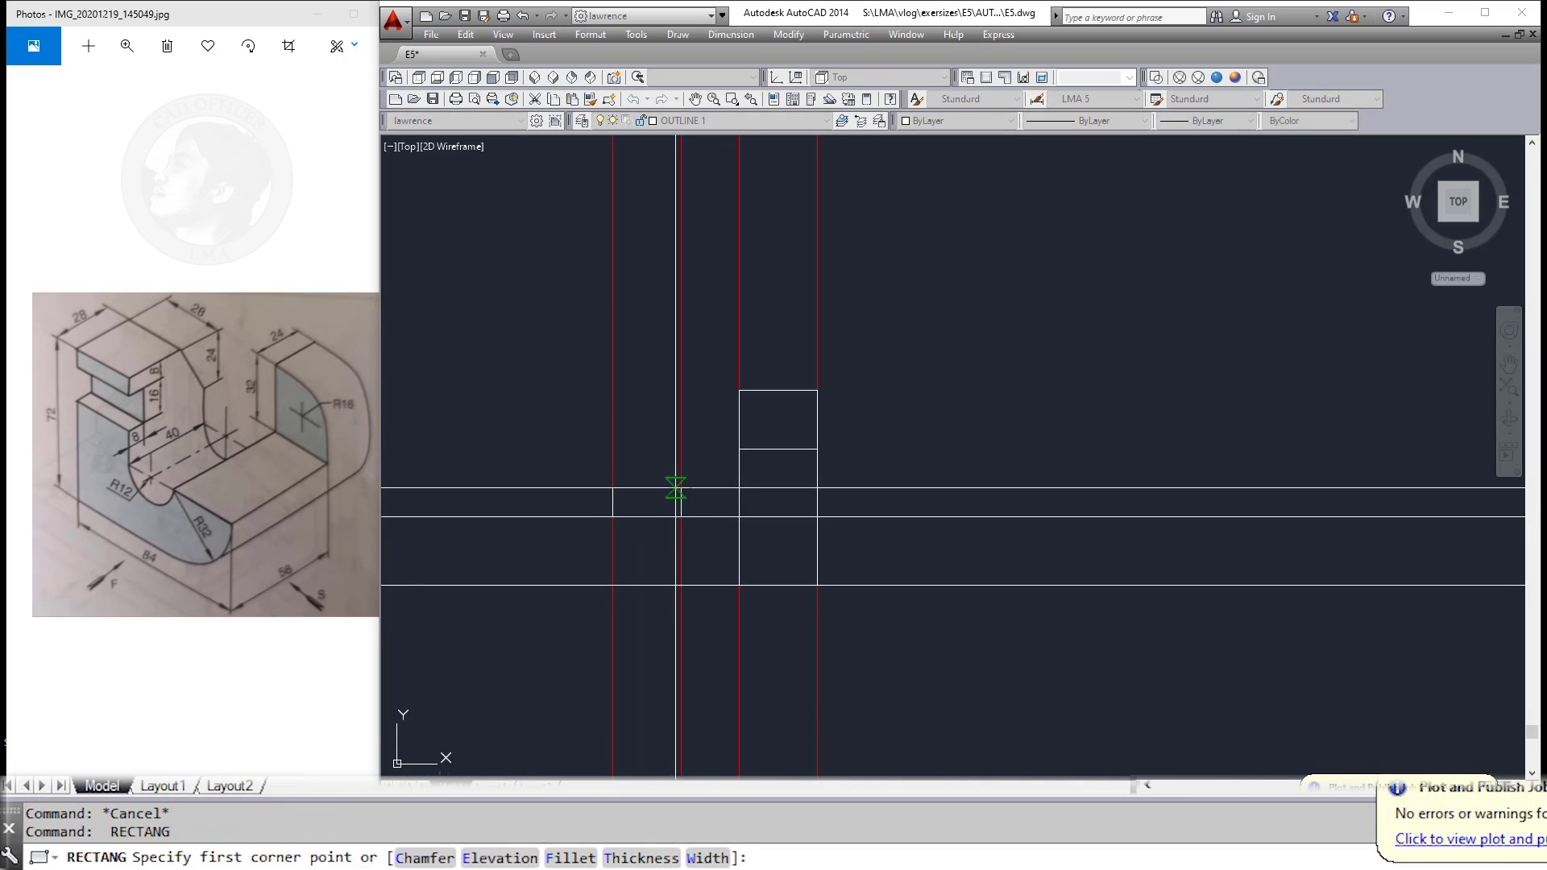
click(676, 488)
key(Escape)
click(973, 442)
key(Escape)
key(Return)
Step: Erase the long horizontal construction lines and the red vertical projection lines
click(680, 580)
key(Escape)
drag(991, 422, 943, 628)
key(e)
key(Return)
drag(881, 674, 597, 637)
key(e)
key(Return)
key(Escape)
scroll(671, 397, down, 2)
key(Escape)
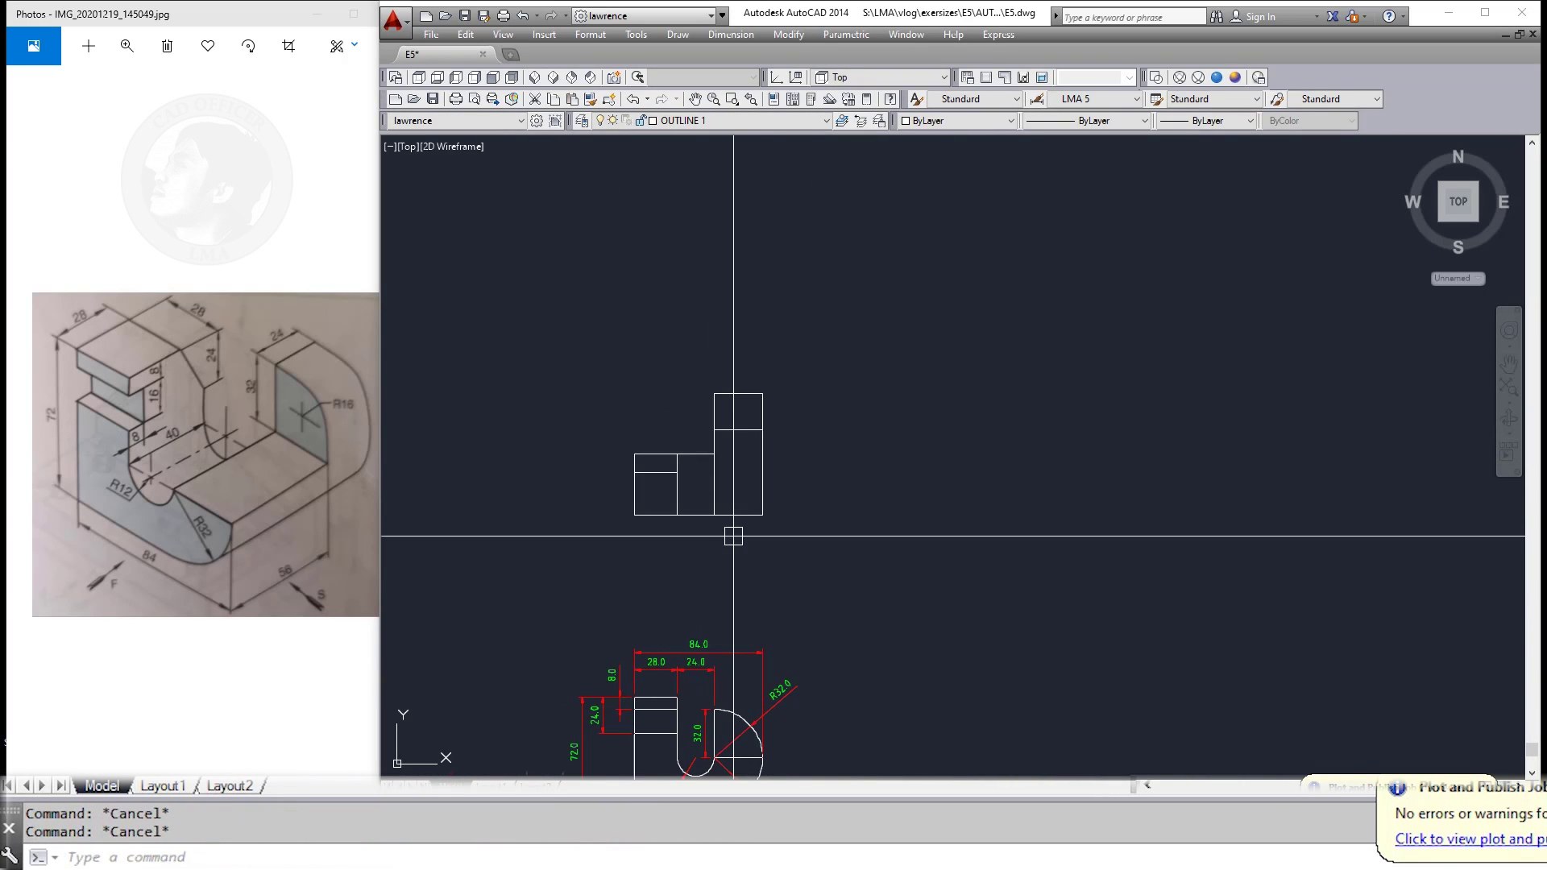
Step: Erase a stray small object near the outline and start a fresh polyline
text(pl)
key(Return)
click(699, 448)
key(Escape)
key(Return)
key(Escape)
click(706, 448)
text(e)
key(Return)
text(pl)
key(Return)
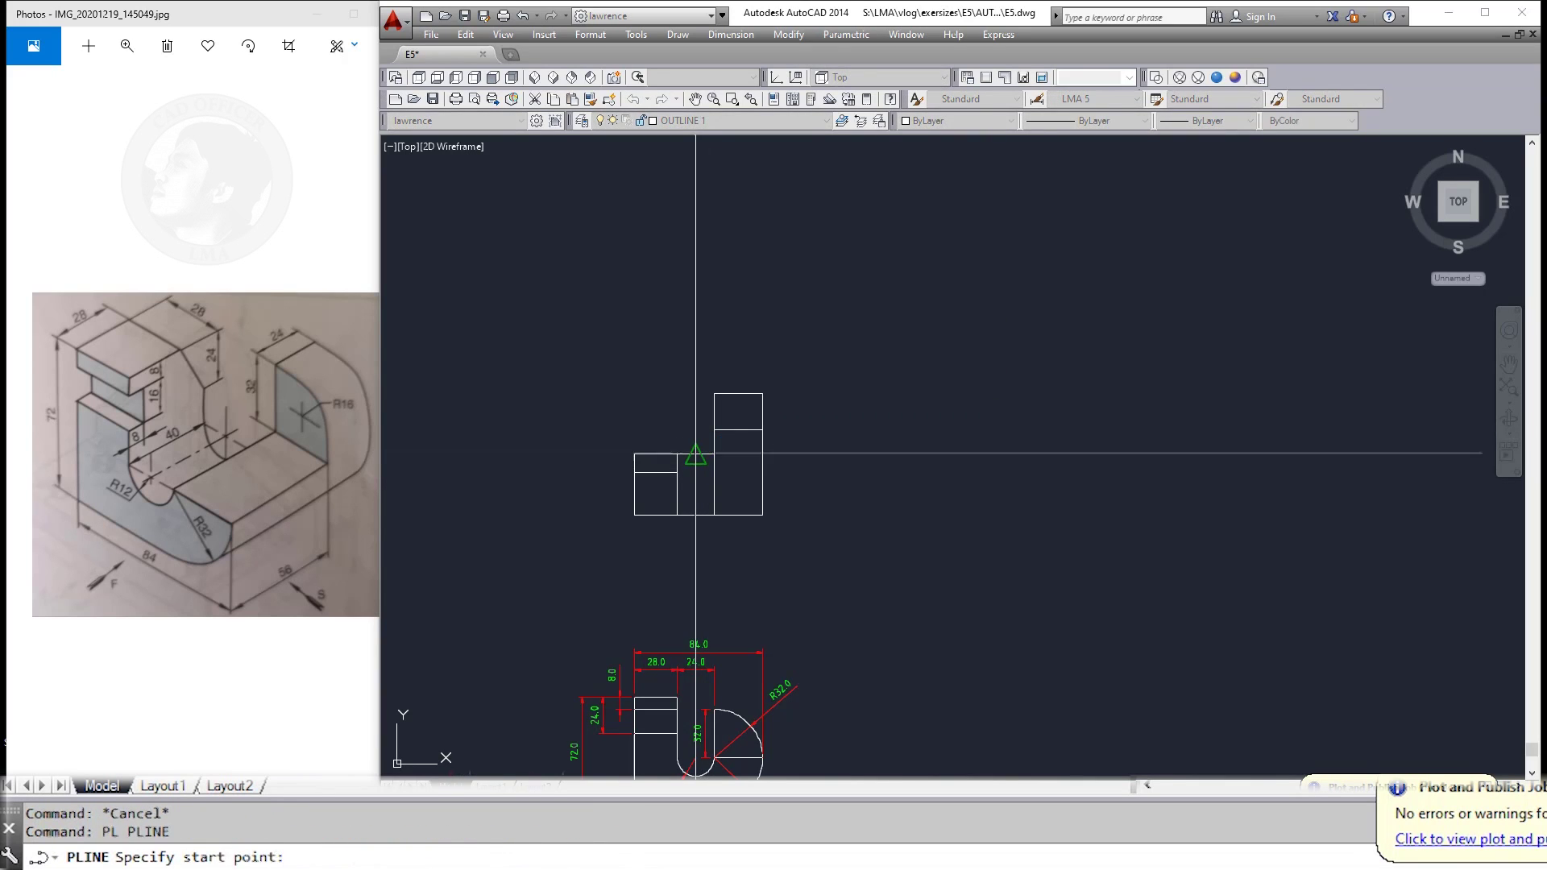
Step: Extend the short vertical line down to the bottom of the rectangles
click(706, 449)
click(706, 448)
key(Escape)
scroll(697, 452, up, 2)
click(697, 452)
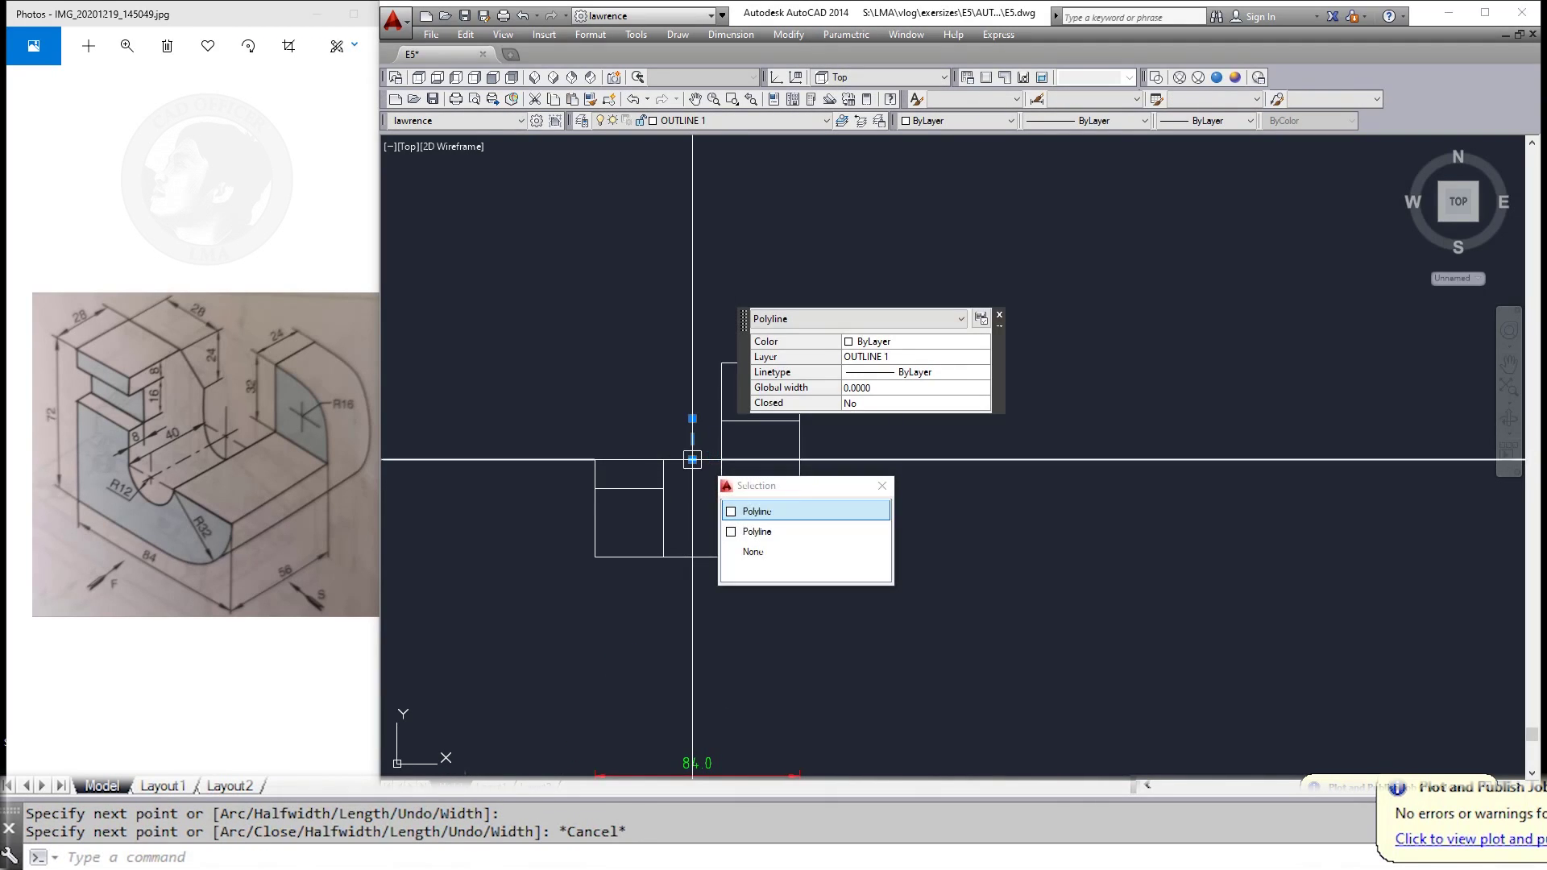
click(693, 459)
click(693, 557)
key(Escape)
click(695, 578)
key(Escape)
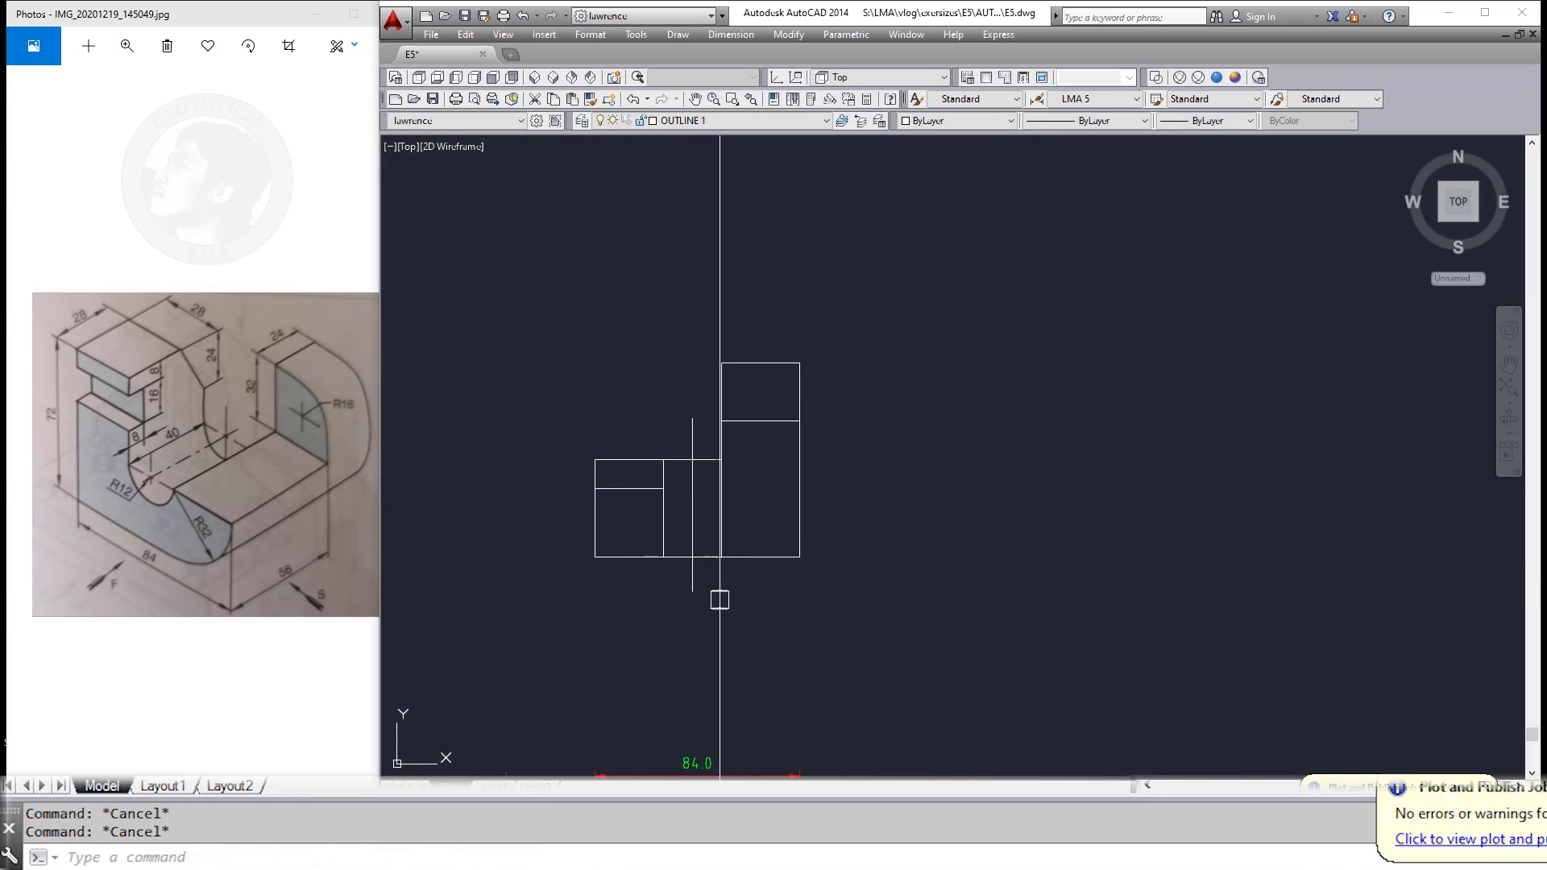
Step: Try matching properties from an existing object onto the vertical line
scroll(651, 572, down, 4)
scroll(674, 435, up, 2)
scroll(611, 418, up, 3)
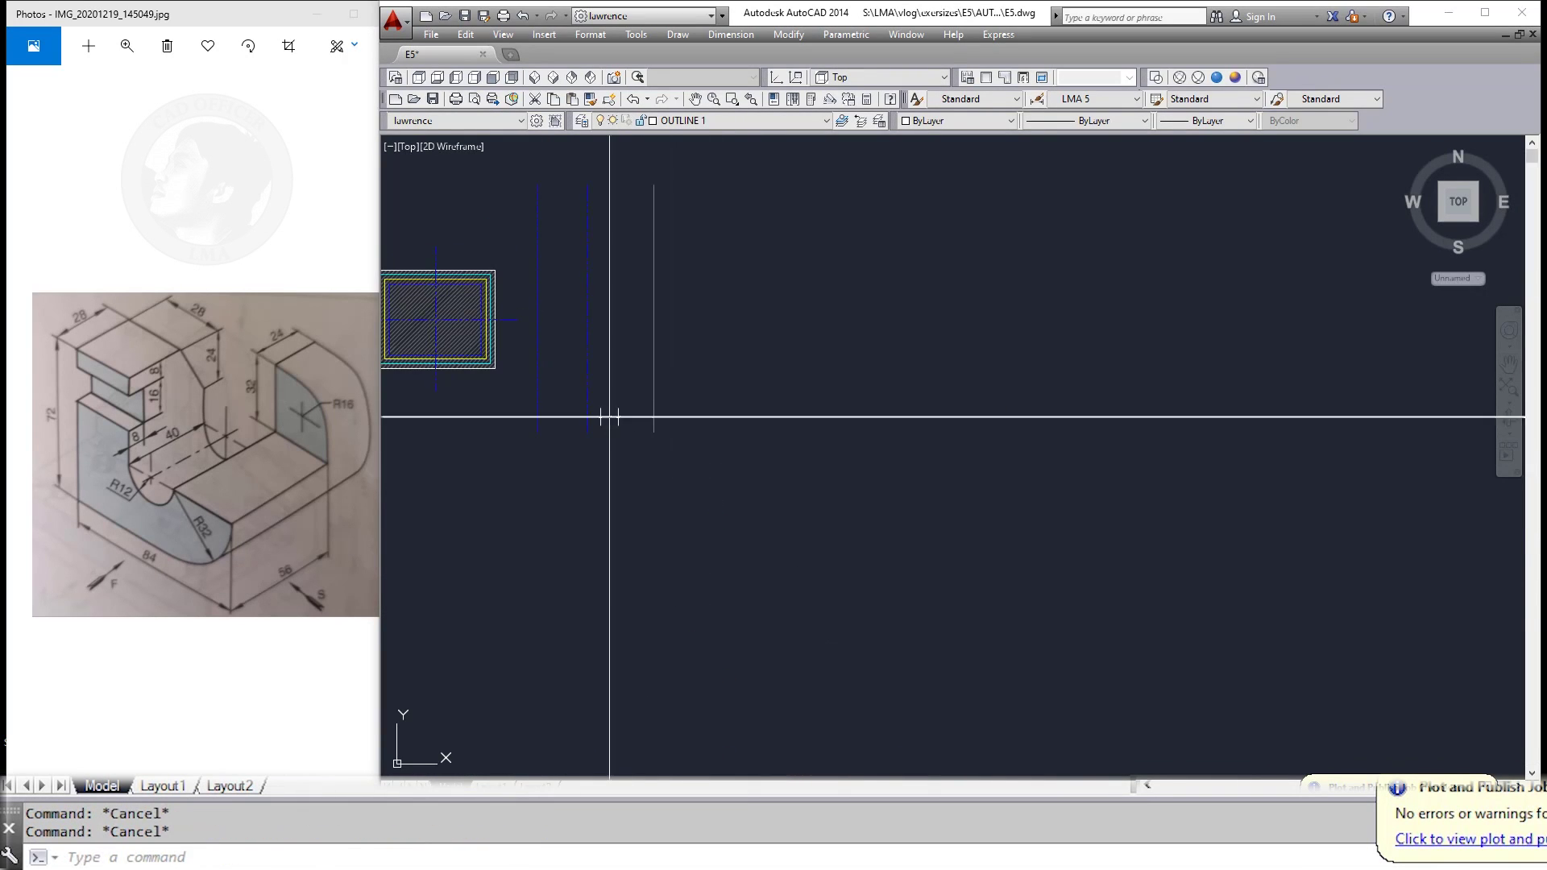
text(Ma)
key(Return)
click(563, 380)
scroll(675, 479, down, 3)
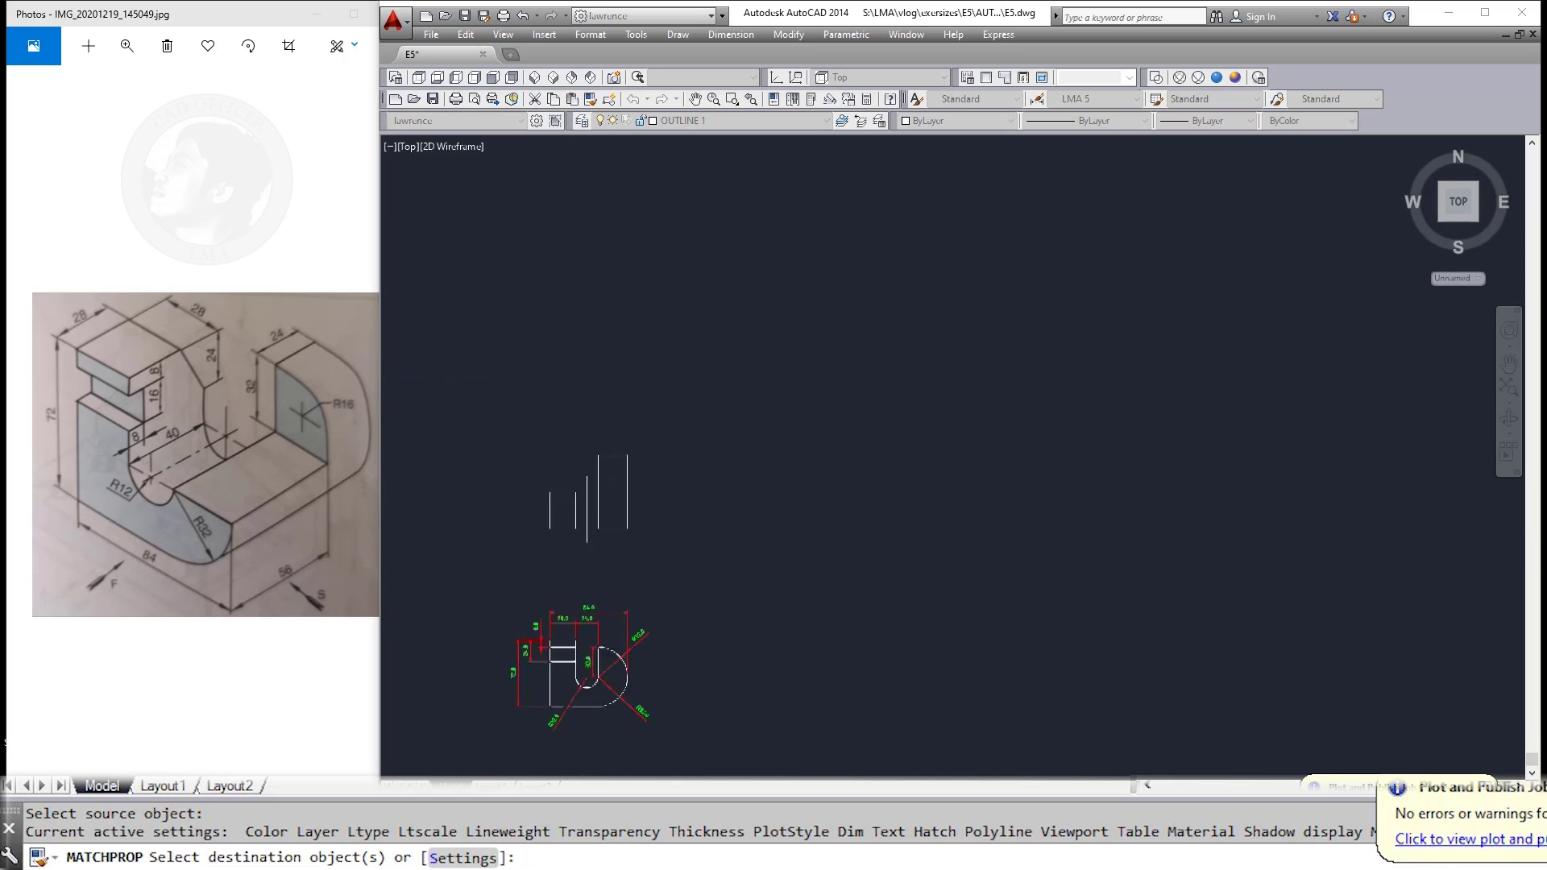
scroll(553, 529, up, 5)
key(Escape)
key(Escape)
Step: Put the vertical line on the CENTER LINE layer via Properties
text(r)
key(Return)
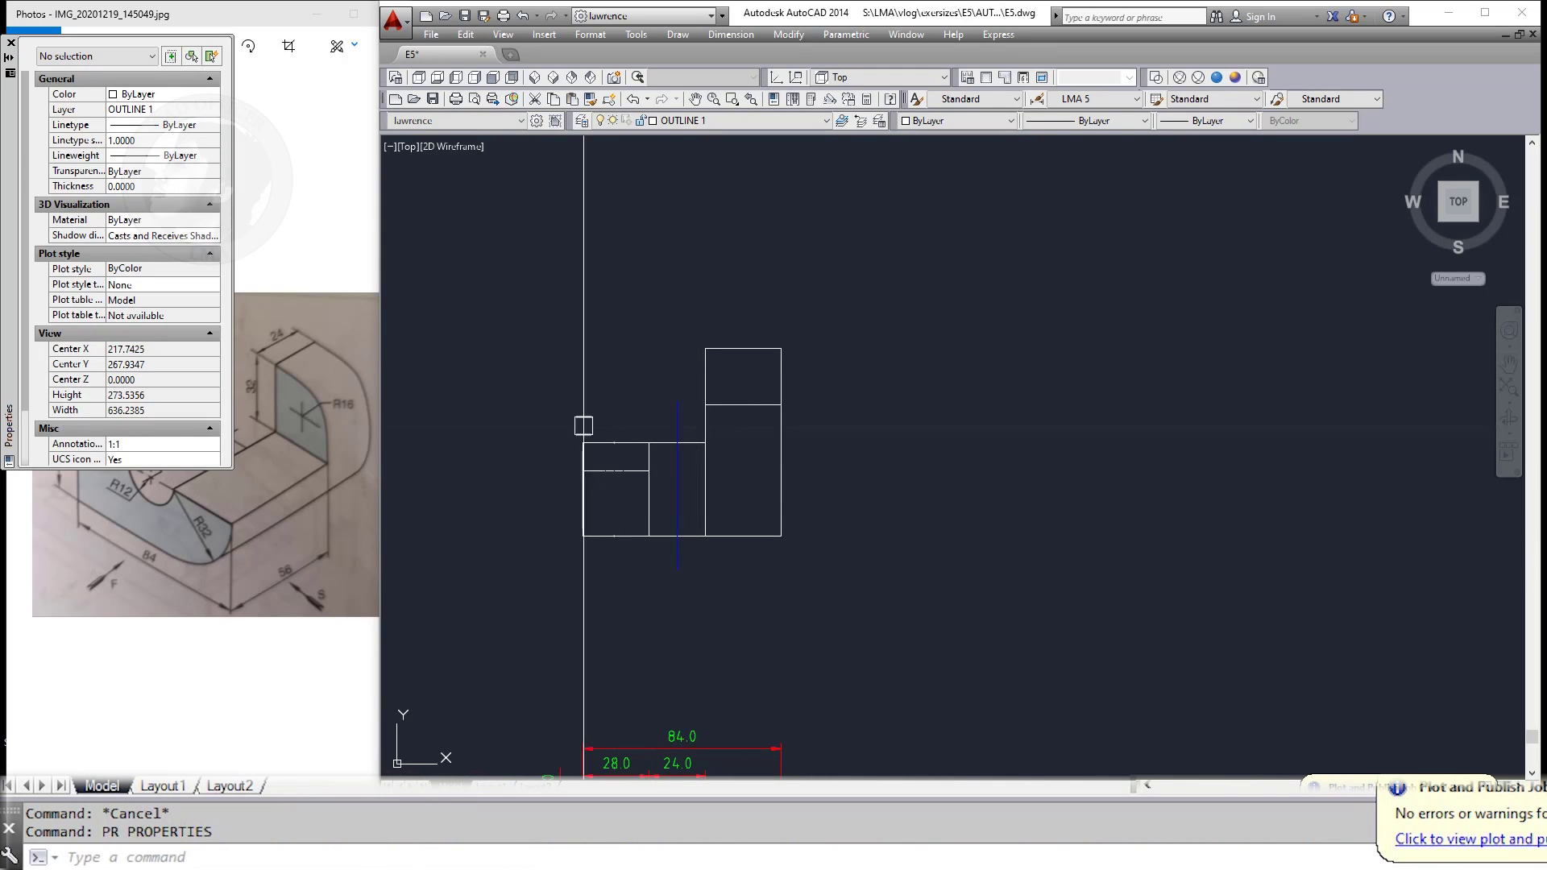
click(677, 425)
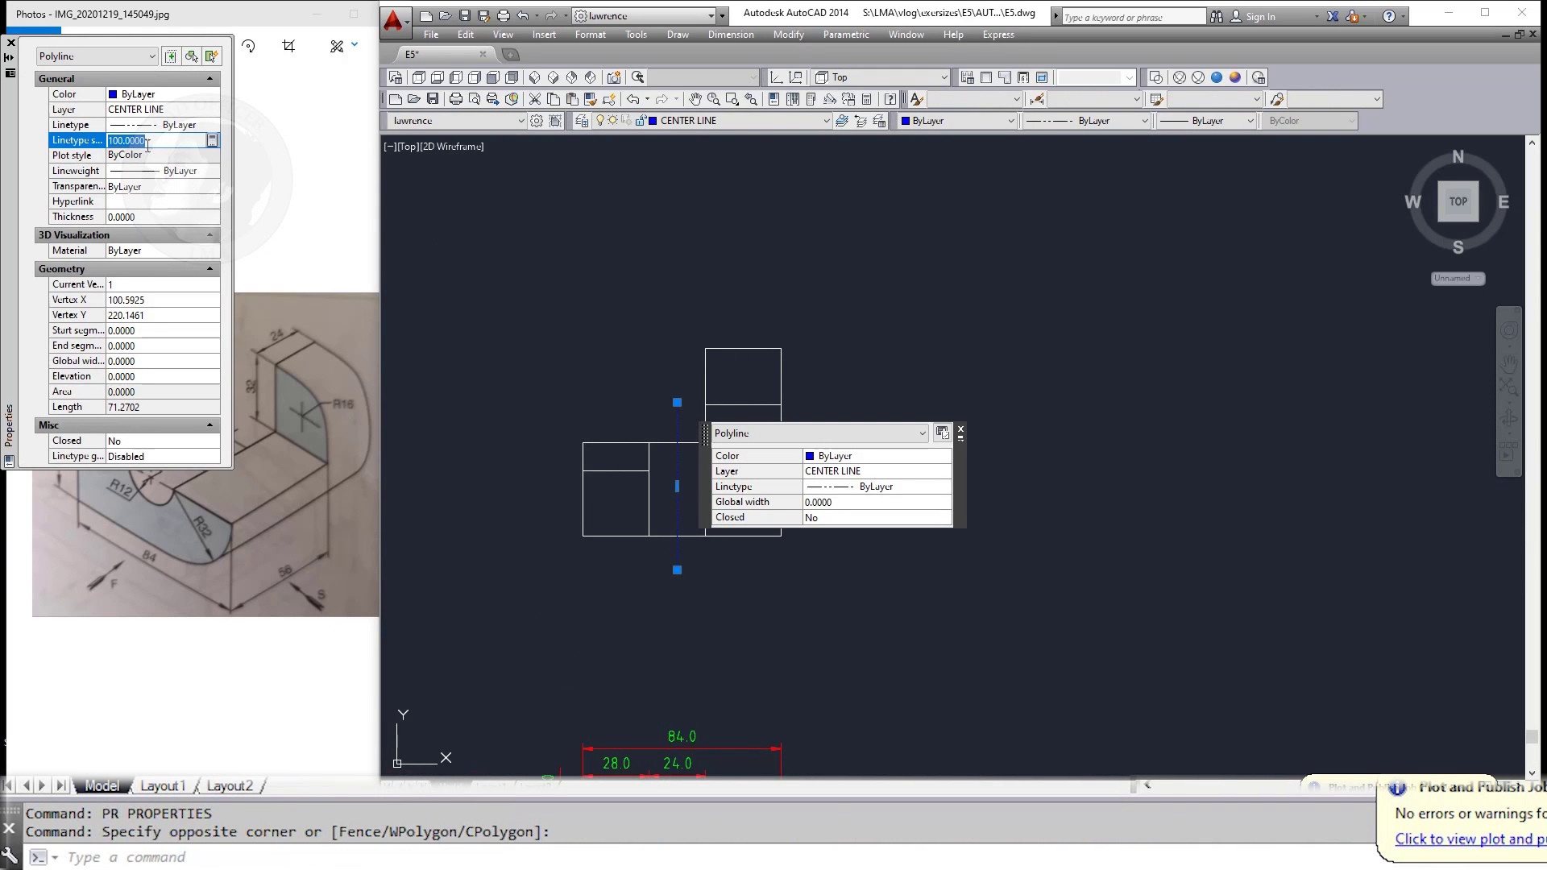
click(11, 41)
key(Escape)
key(Escape)
Step: Attempt to copy the centre line in the upper view
mouse_move(699, 598)
middle_down()
mouse_move(686, 369)
mouse_move(656, 237)
middle_up()
text(co)
key(Return)
click(662, 328)
key(Return)
click(891, 352)
key(Escape)
Step: Attempt to stretch the centre line, then reposition the profile view
text(s)
key(Return)
drag(729, 564, 650, 636)
key(Return)
key(Escape)
key(Escape)
key(Escape)
scroll(693, 657, up, 4)
middle_drag(704, 660, 700, 647)
Step: Draw a horizontal polyline through the slot's centre, extending it past the slot
key(Return)
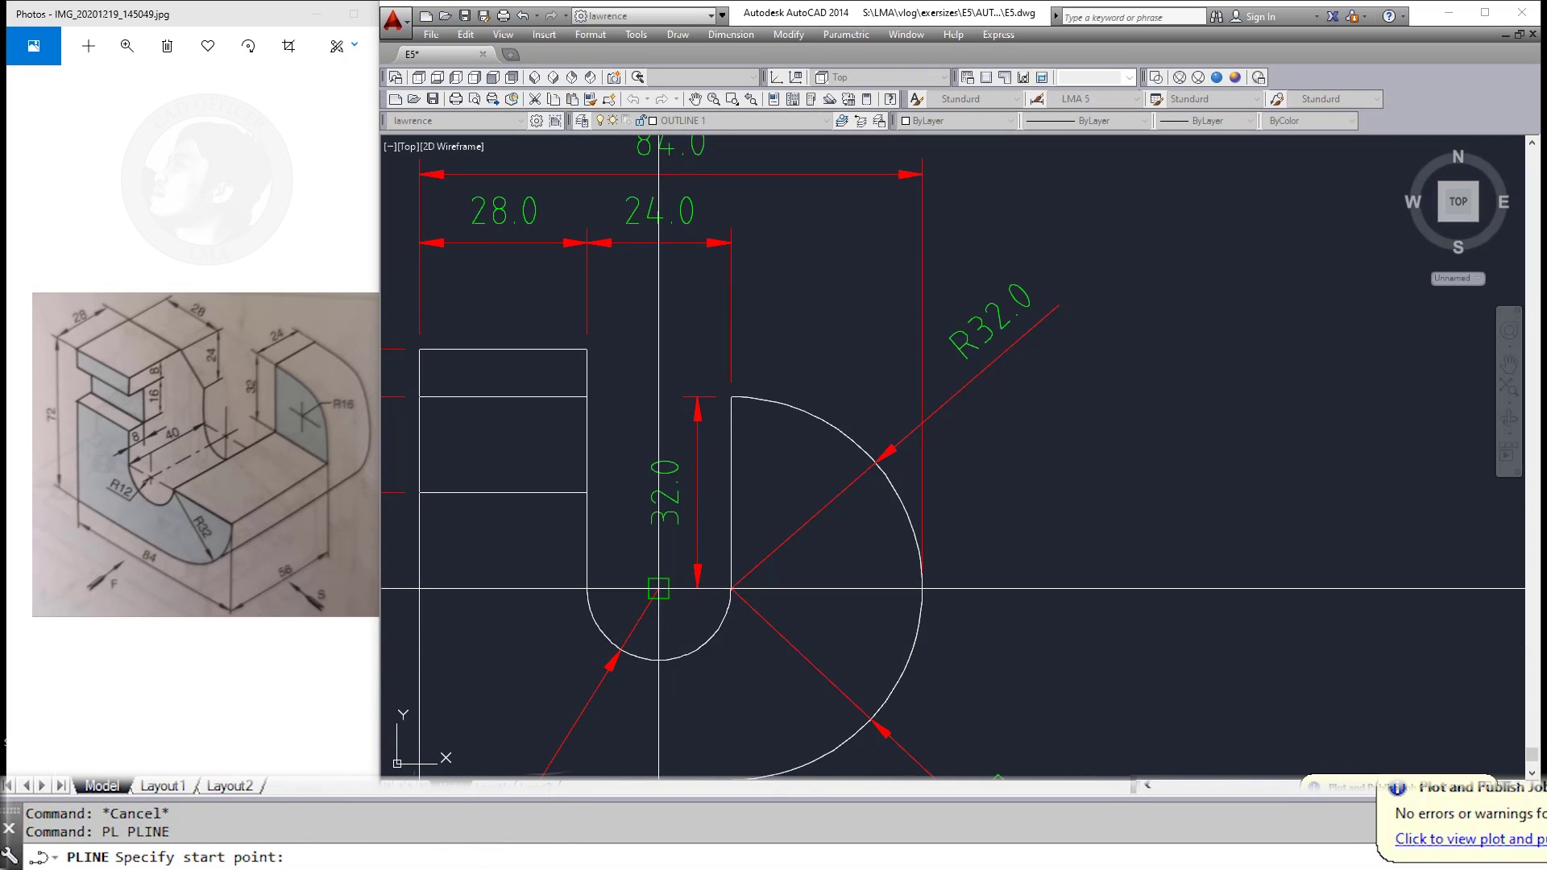
click(659, 590)
click(550, 589)
key(Escape)
click(605, 589)
click(659, 589)
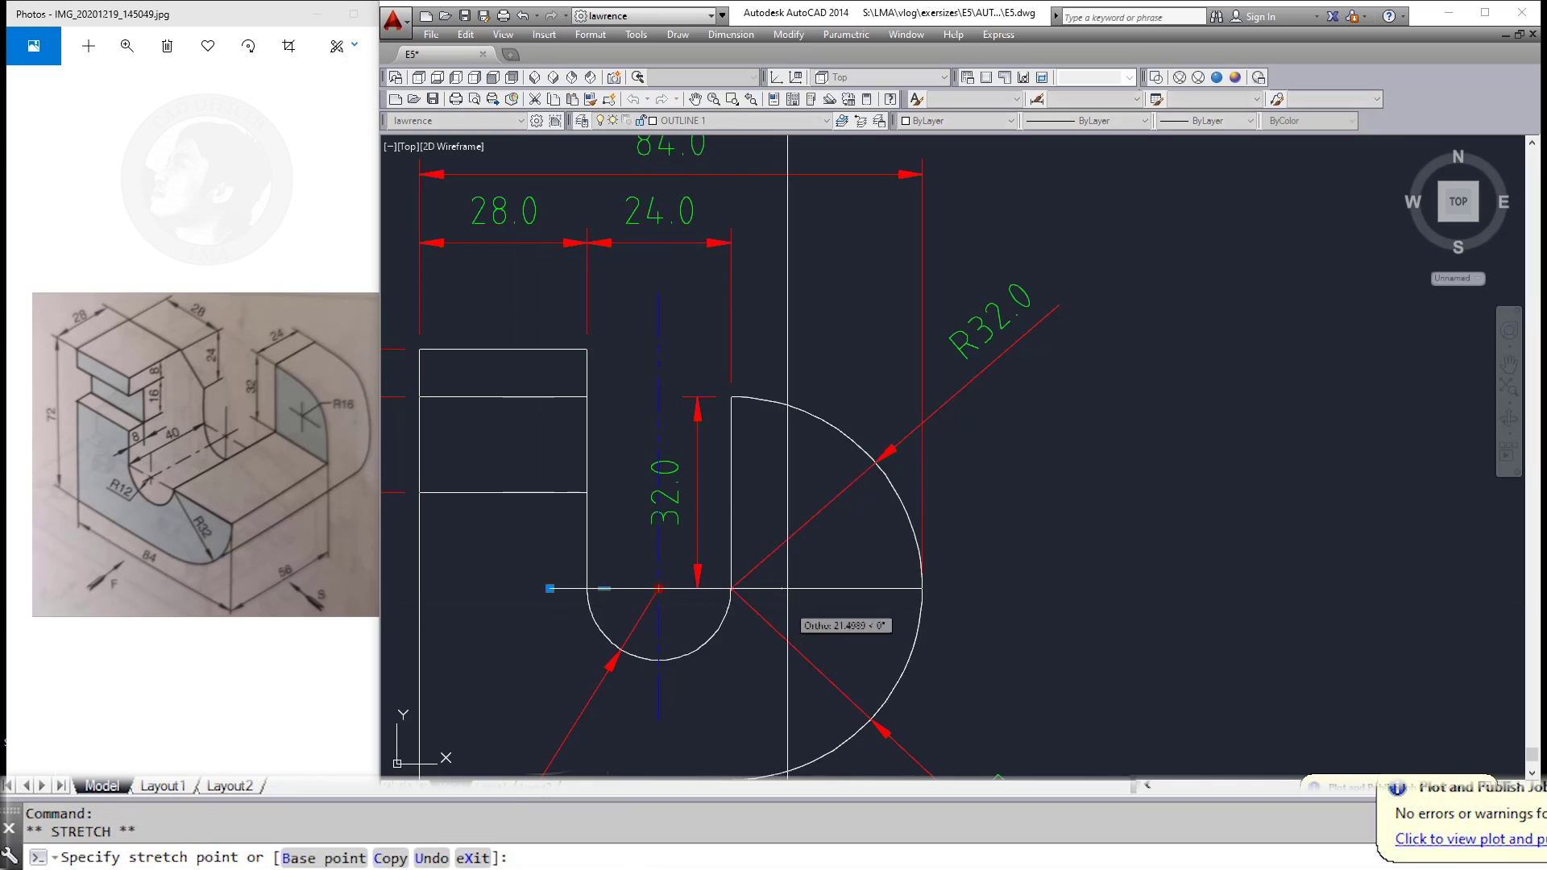
key(Escape)
key(Escape)
Step: Make the slot's horizontal line a centre line and colour both centre lines yellow
middle_drag(726, 673, 727, 653)
click(660, 670)
click(637, 568)
key(Escape)
click(610, 634)
click(551, 545)
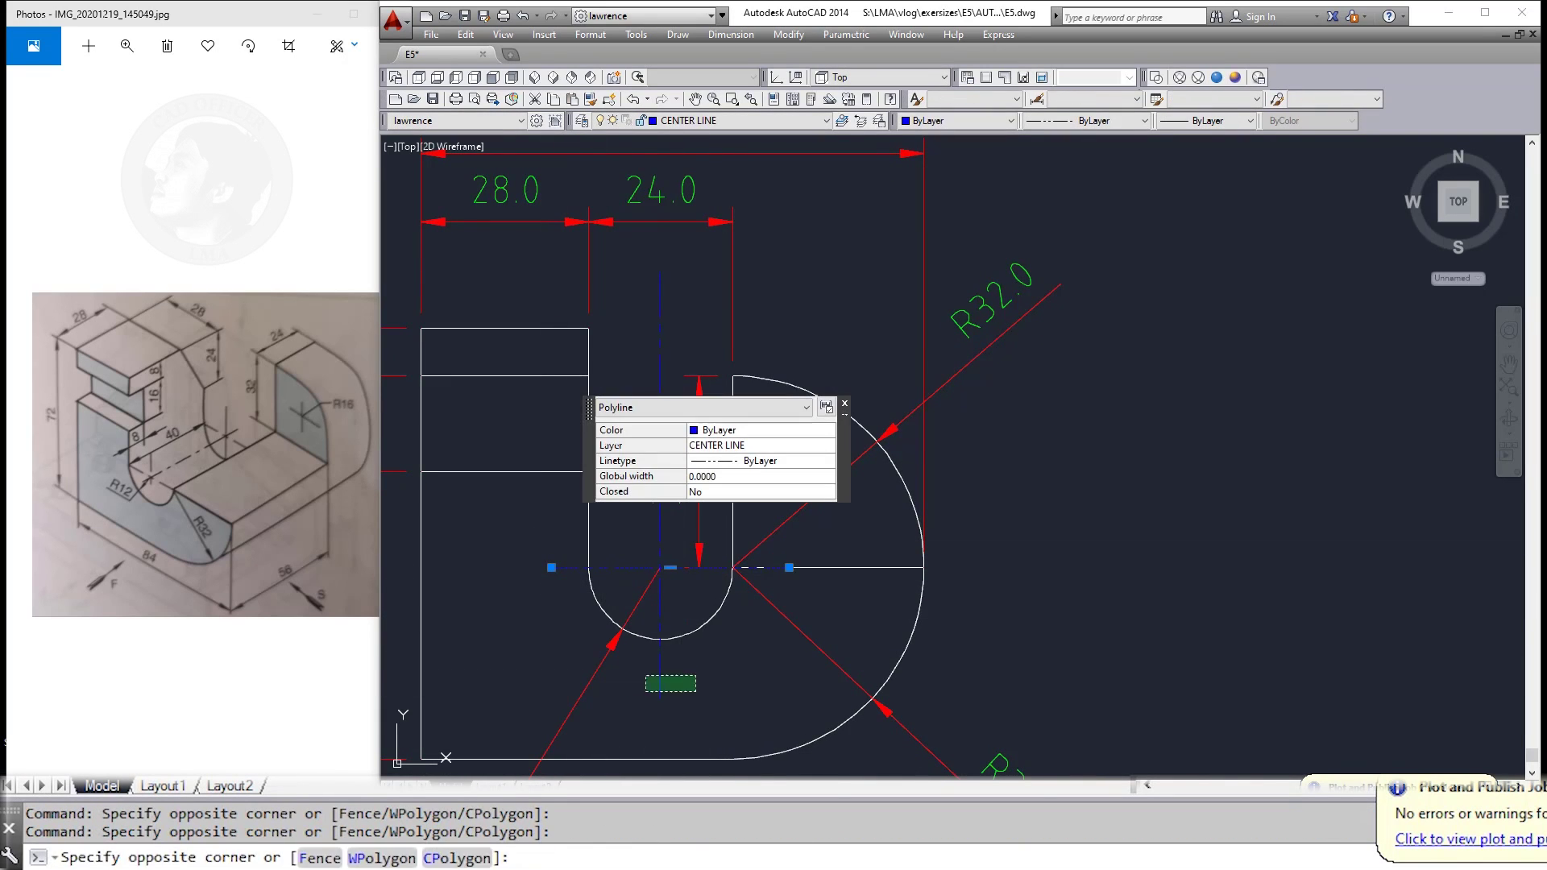
click(935, 172)
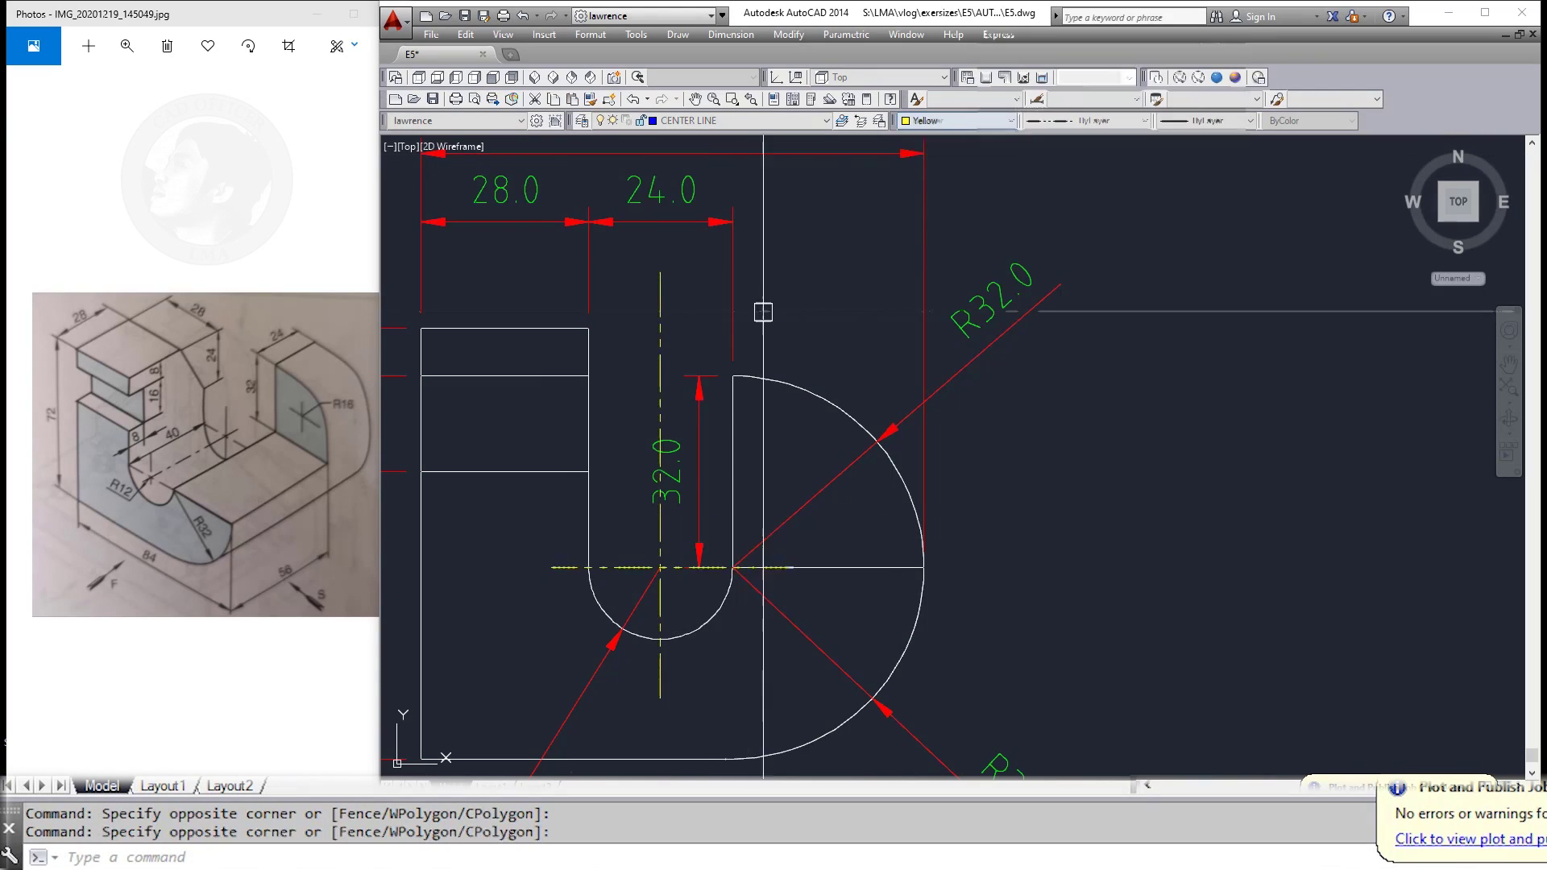
key(Escape)
key(Escape)
Step: Match properties from a yellow centre line onto the rectangular view
middle_drag(697, 655, 718, 632)
text(a)
key(Return)
click(684, 645)
scroll(661, 451, down, 3)
middle_drag(666, 249, 650, 384)
key(Escape)
Step: Stretch both ends of the rectangular view's centre line
text(s)
key(Return)
drag(695, 430, 610, 520)
key(Return)
click(645, 465)
key(Escape)
key(s)
key(Return)
drag(645, 306, 594, 259)
key(Return)
click(594, 269)
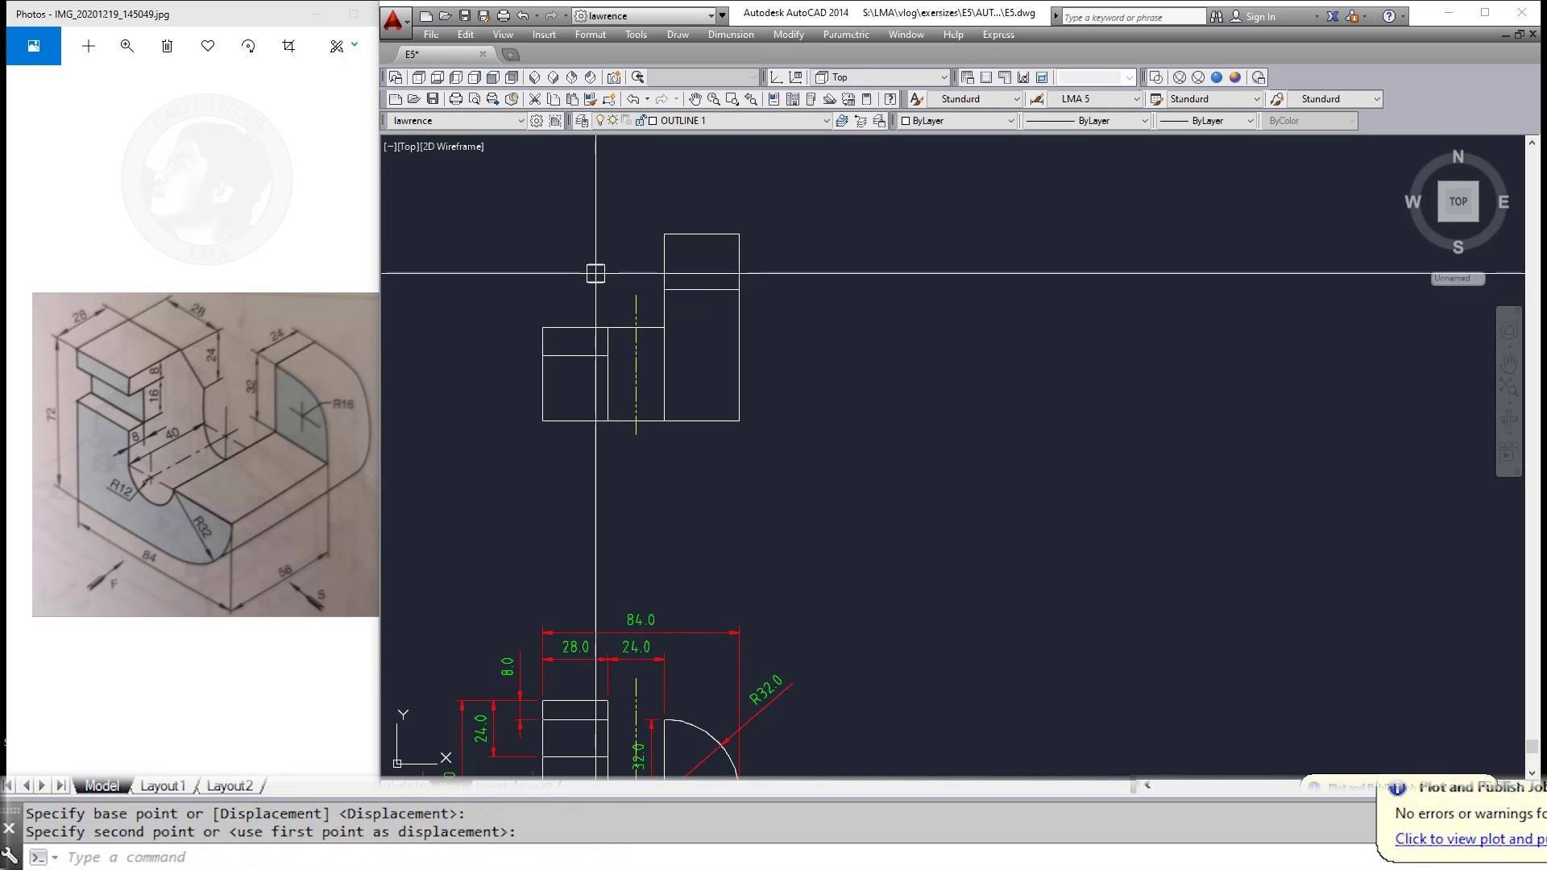
Step: Add a vertical 28.0 height dimension left of the lower rectangle
middle_drag(594, 269, 604, 283)
key(Escape)
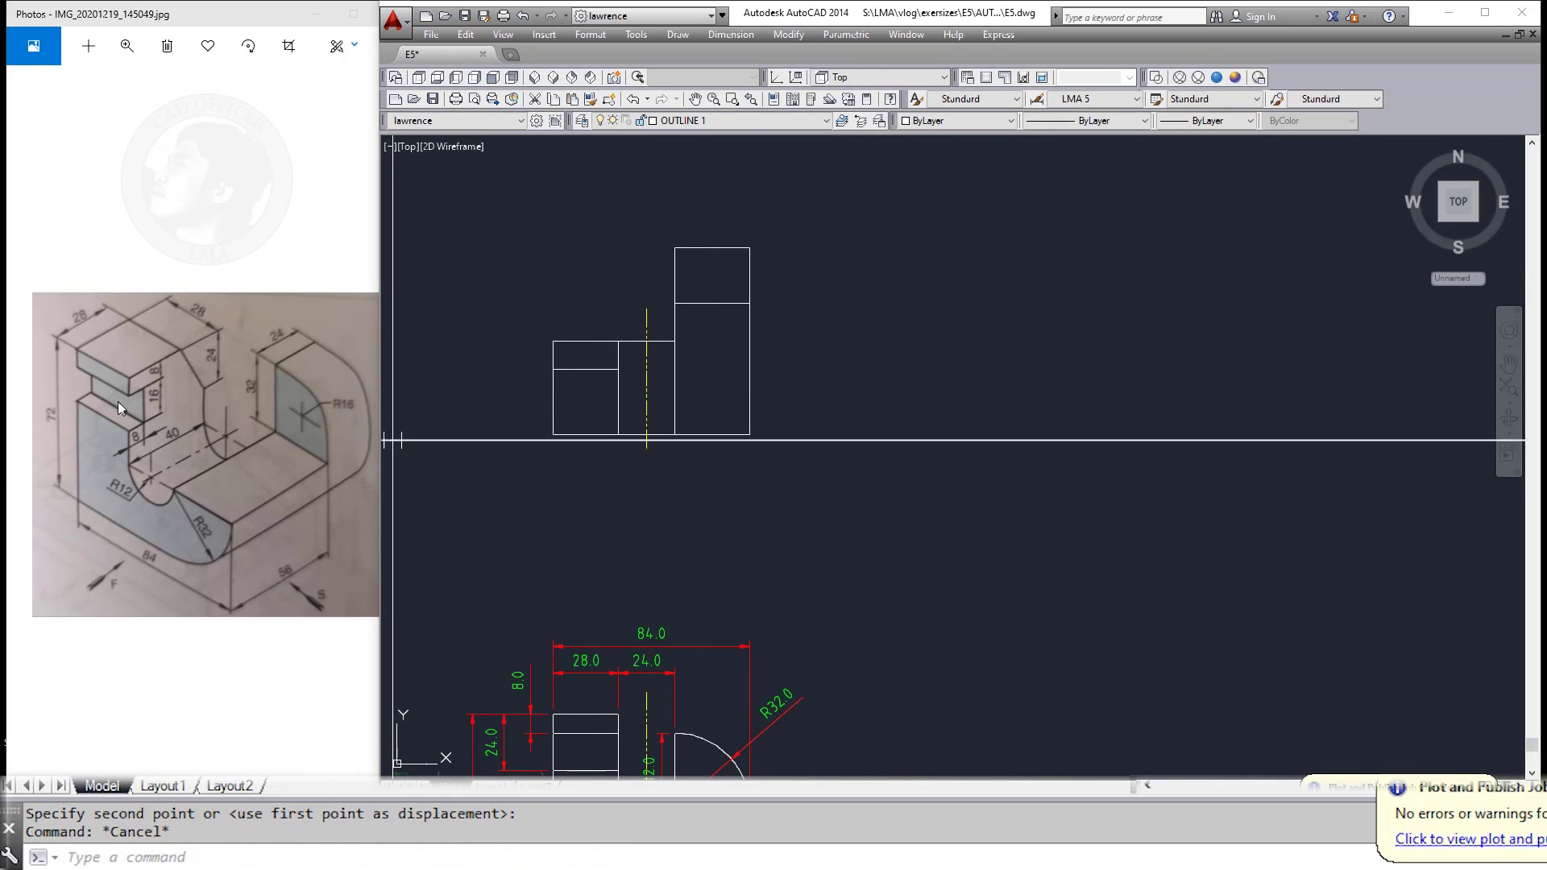
middle_drag(628, 409, 658, 476)
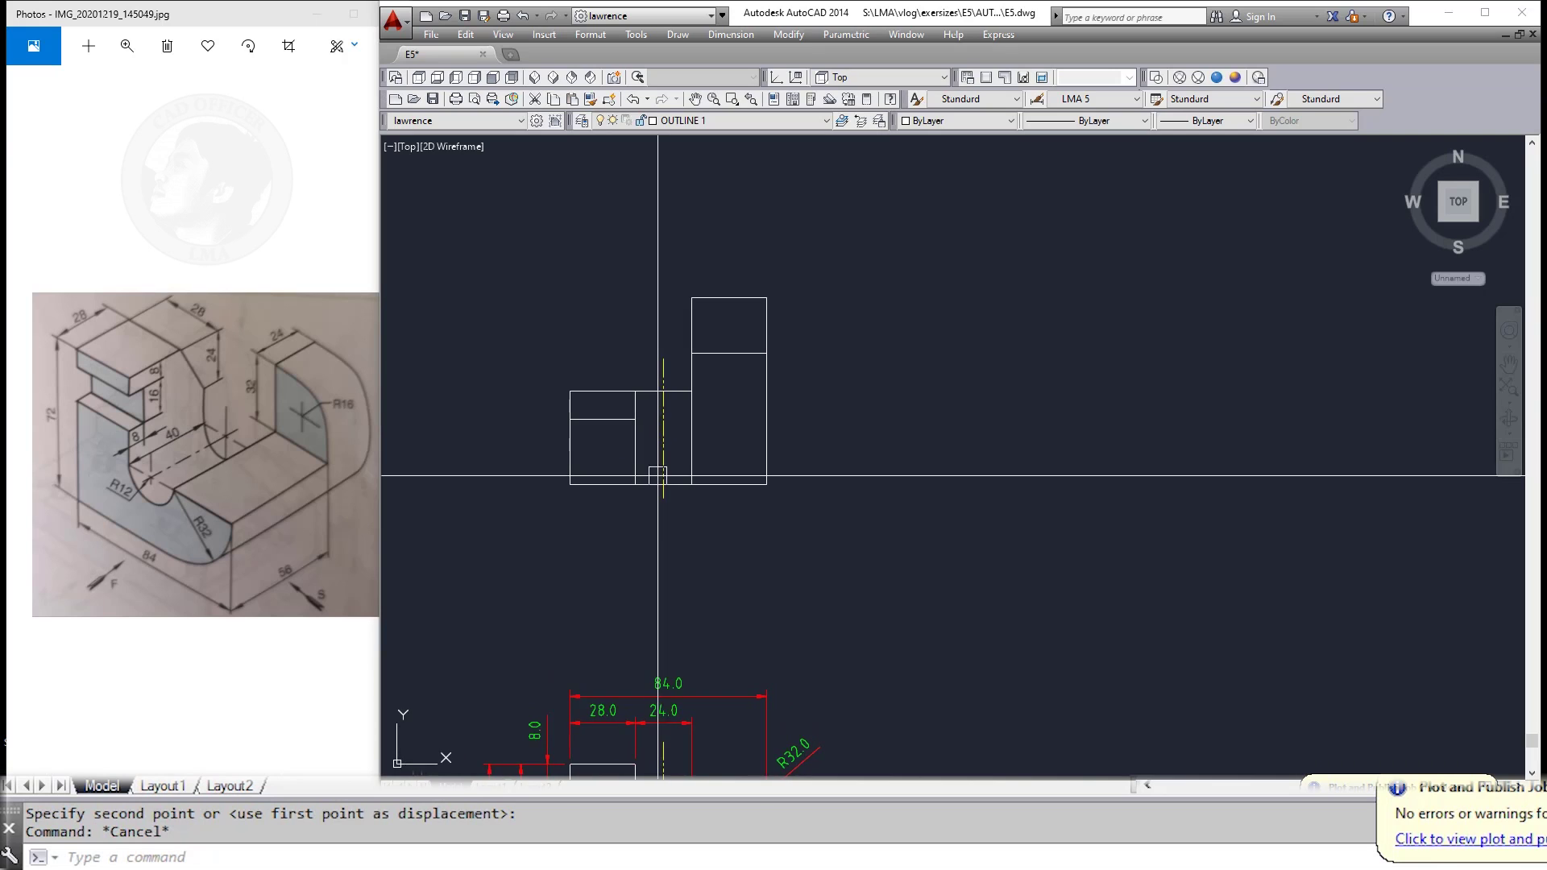
middle_drag(806, 516, 811, 535)
key(Escape)
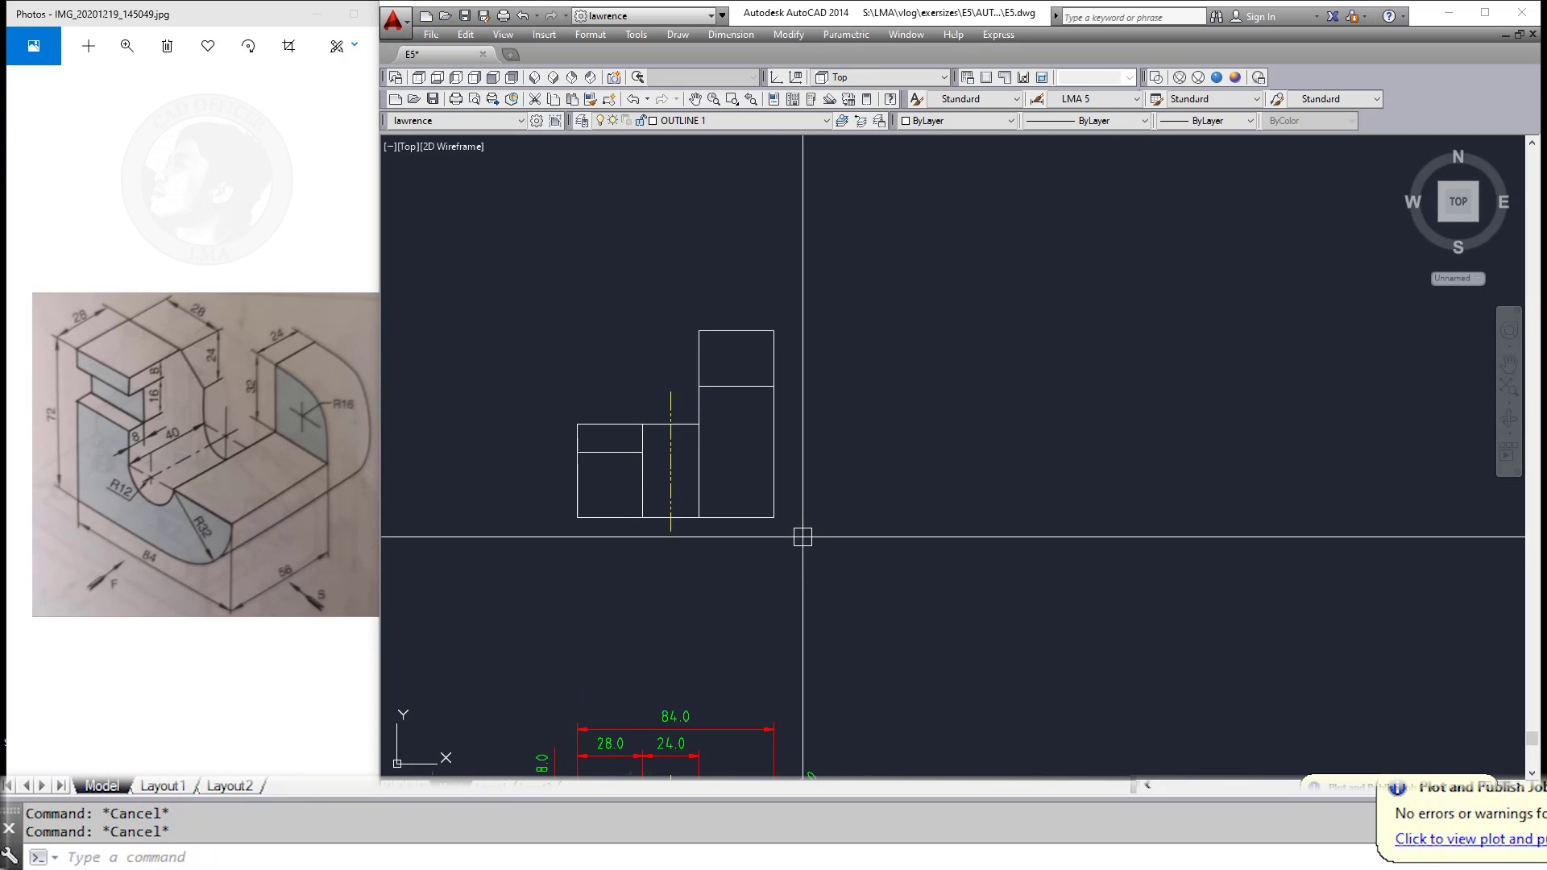
text(DLI)
key(Return)
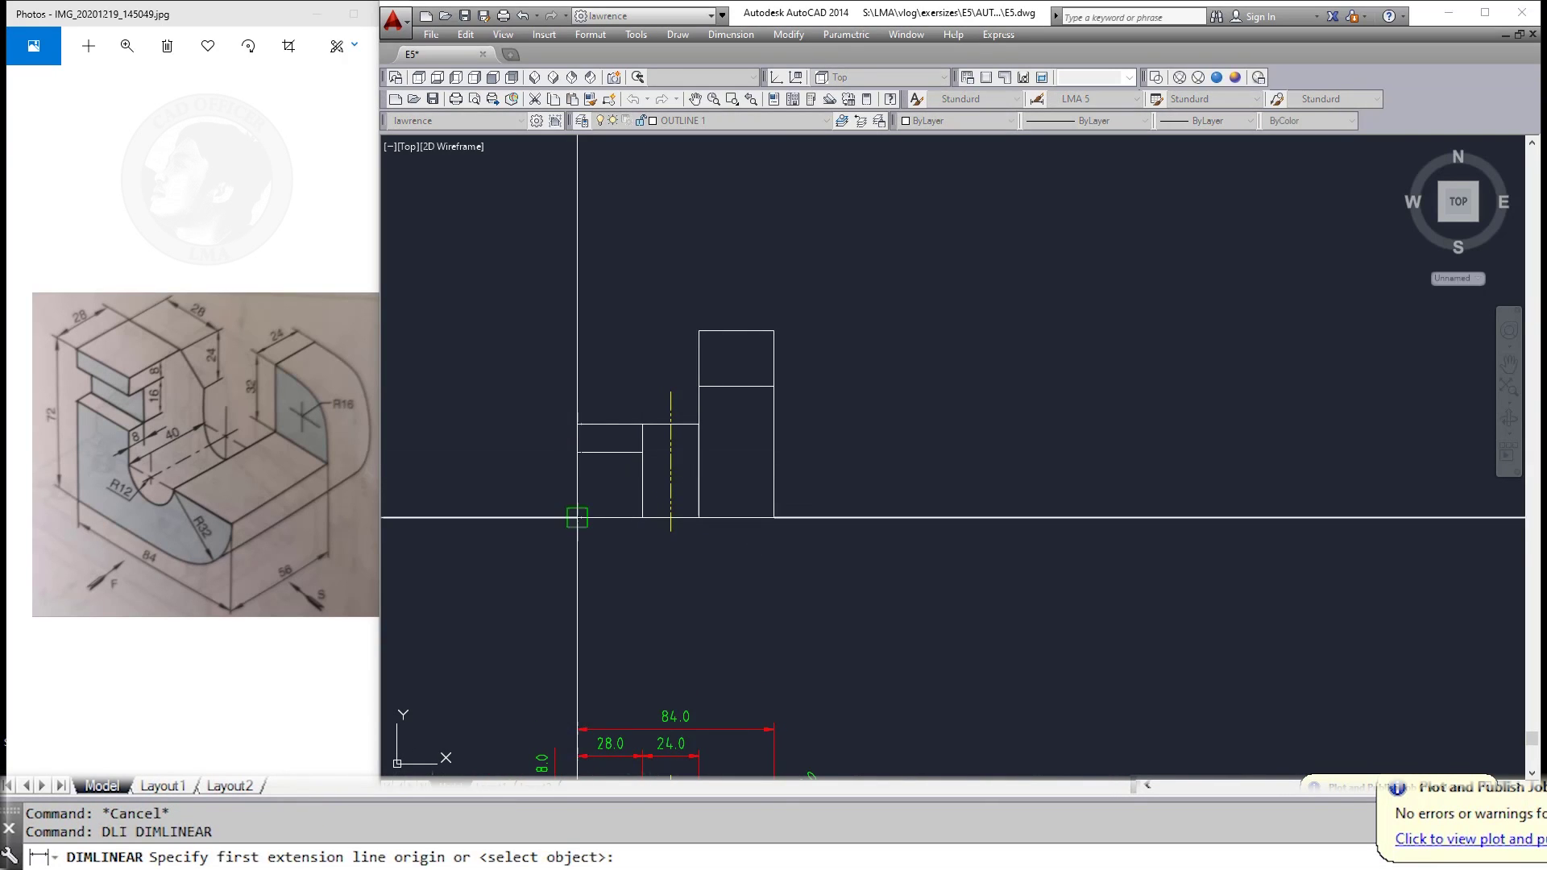
click(577, 452)
click(577, 518)
click(543, 483)
key(Escape)
key(Escape)
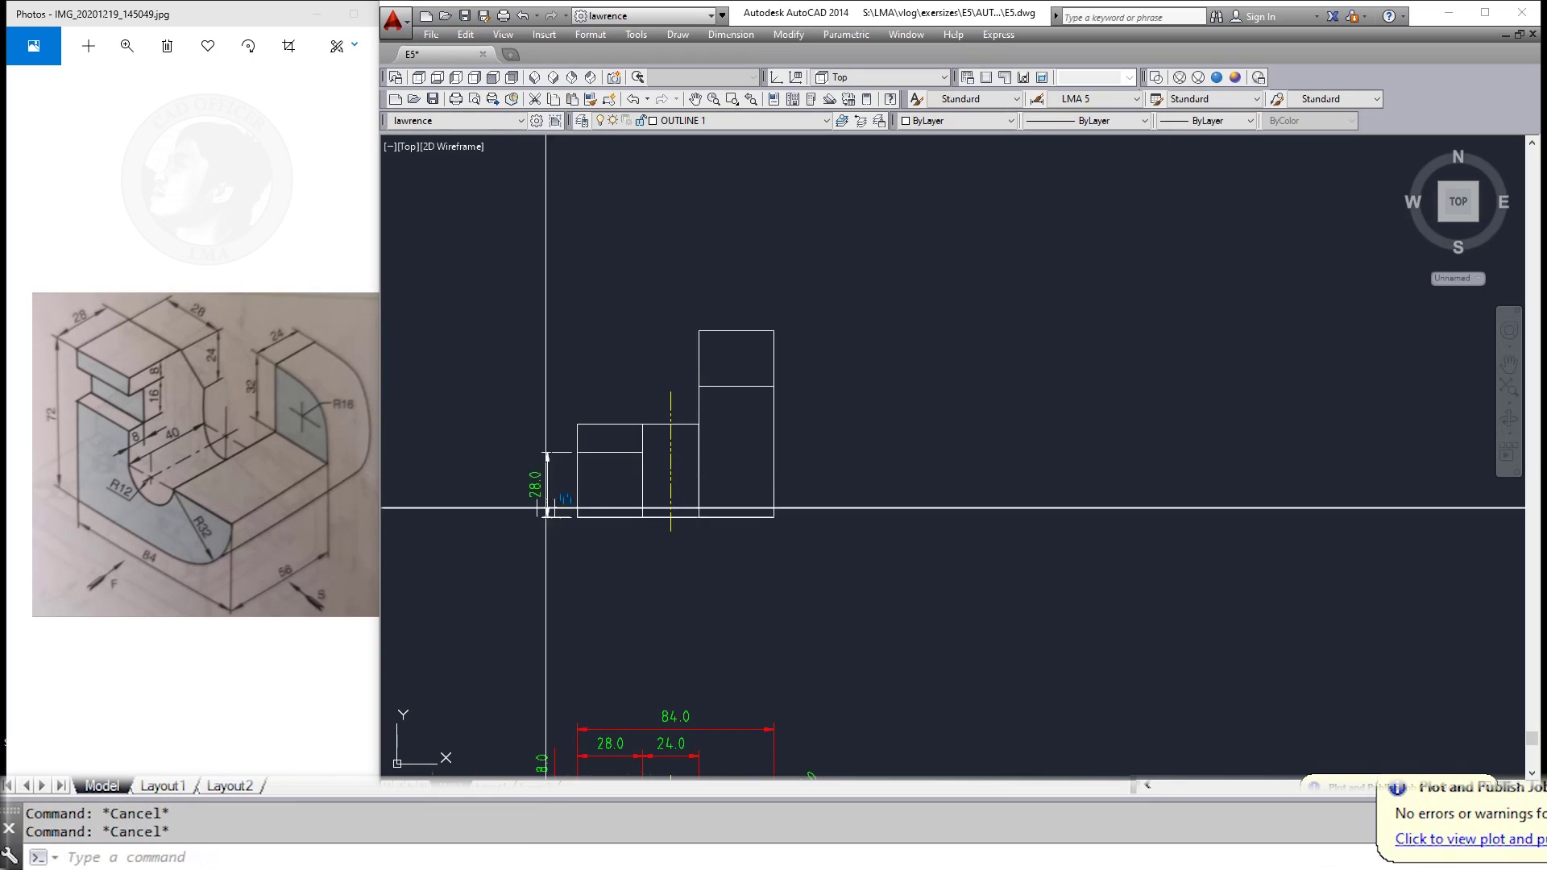
Step: Make DIMENSION the current layer
click(547, 484)
click(789, 121)
key(Escape)
middle_drag(674, 269, 677, 316)
click(742, 121)
click(686, 175)
middle_drag(632, 414, 665, 388)
Step: Add a 40.0 height dimension for the left rectangle outside the 28.0
text(DLI)
key(Return)
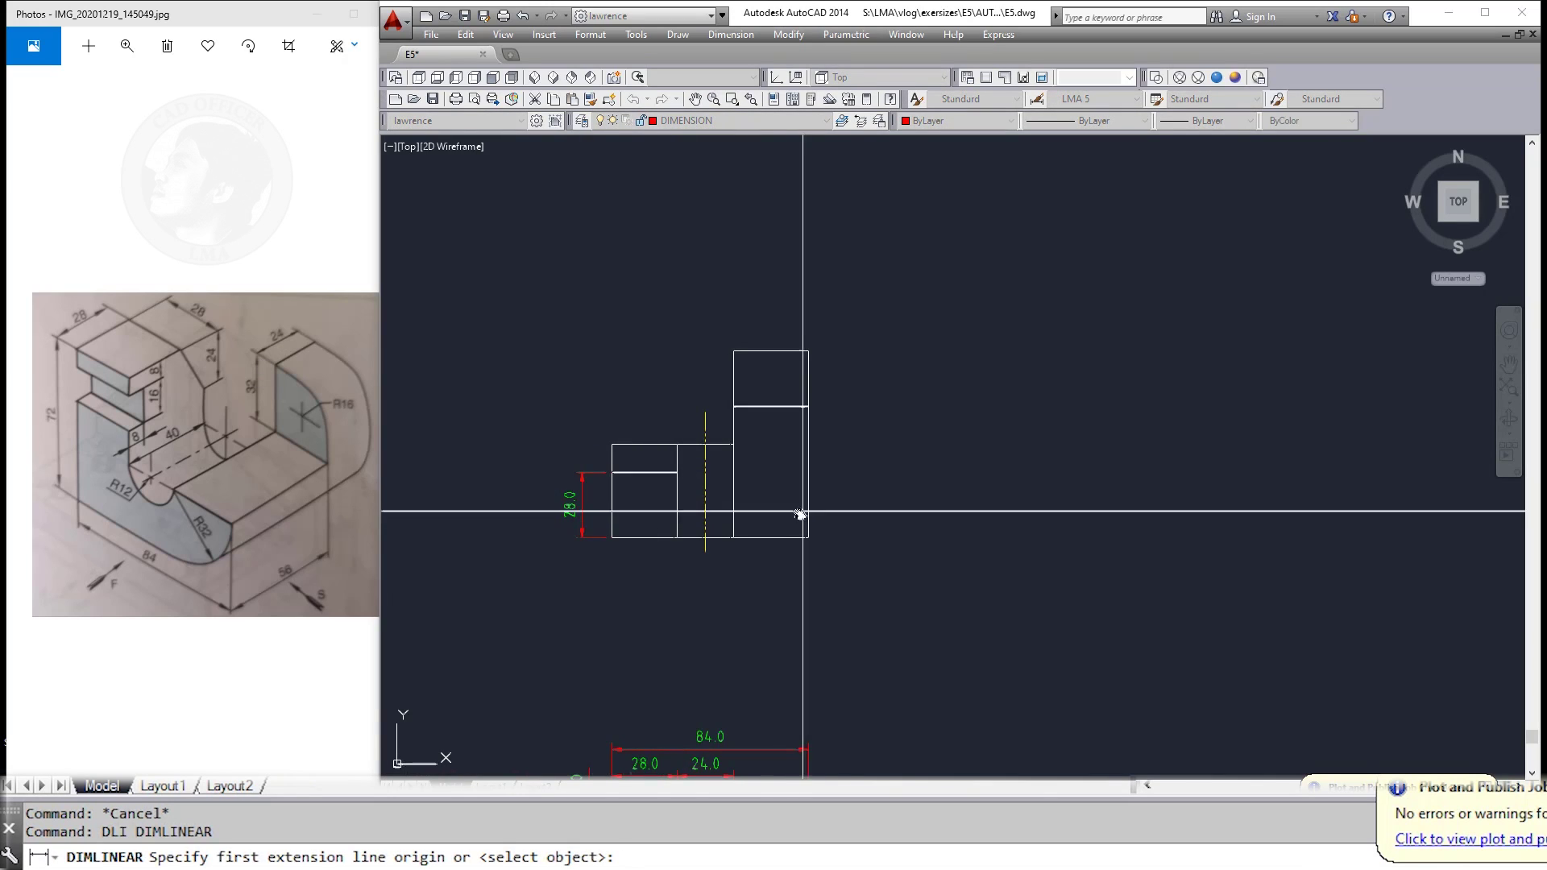
click(606, 540)
click(607, 446)
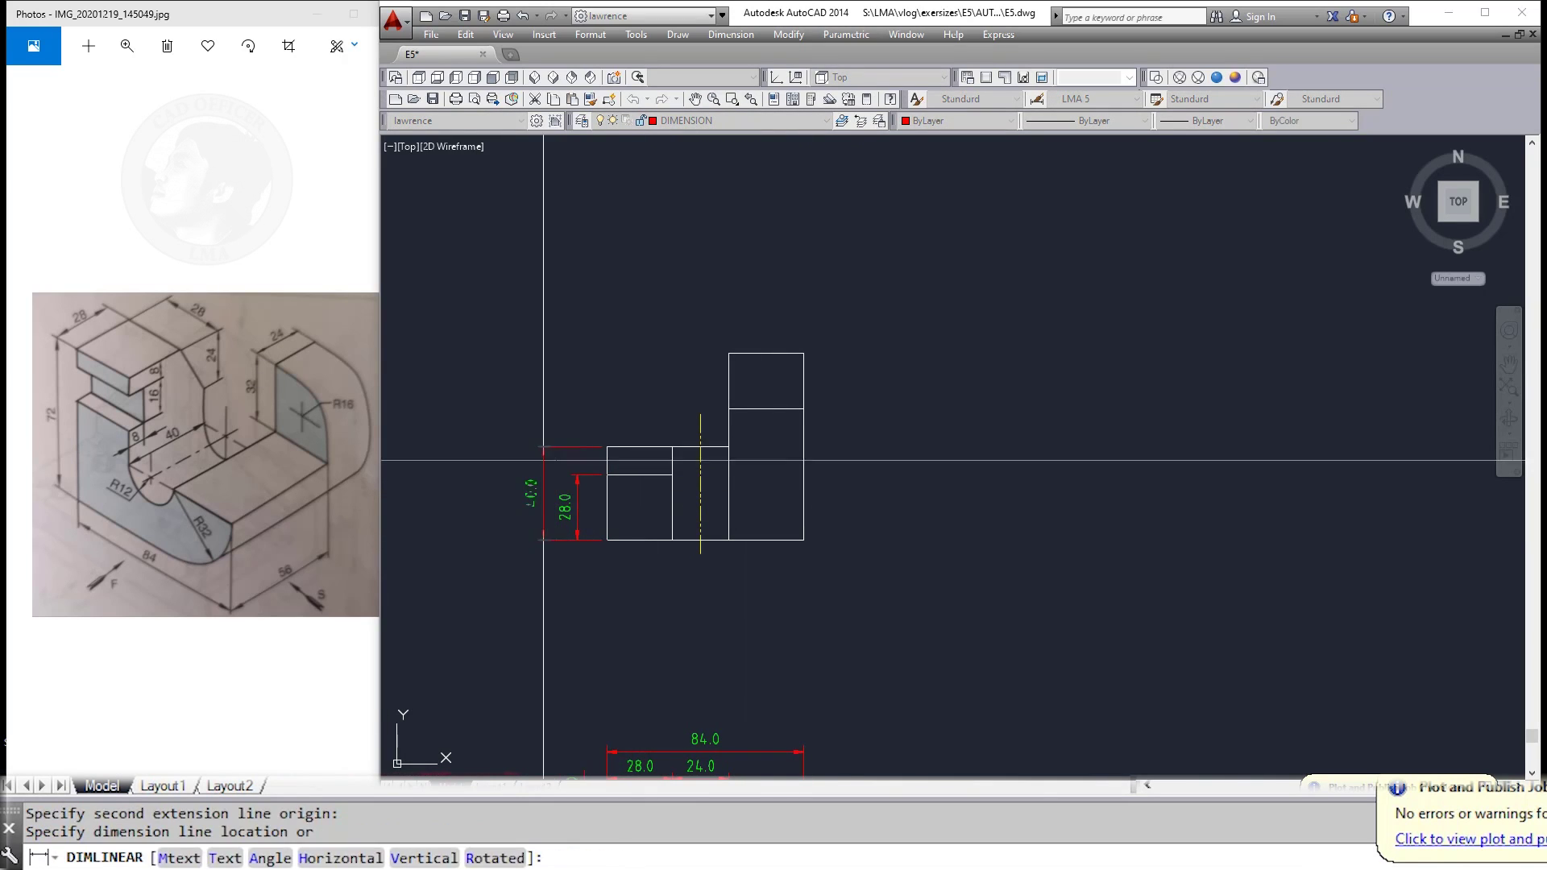
click(543, 460)
key(Escape)
middle_drag(722, 572, 722, 582)
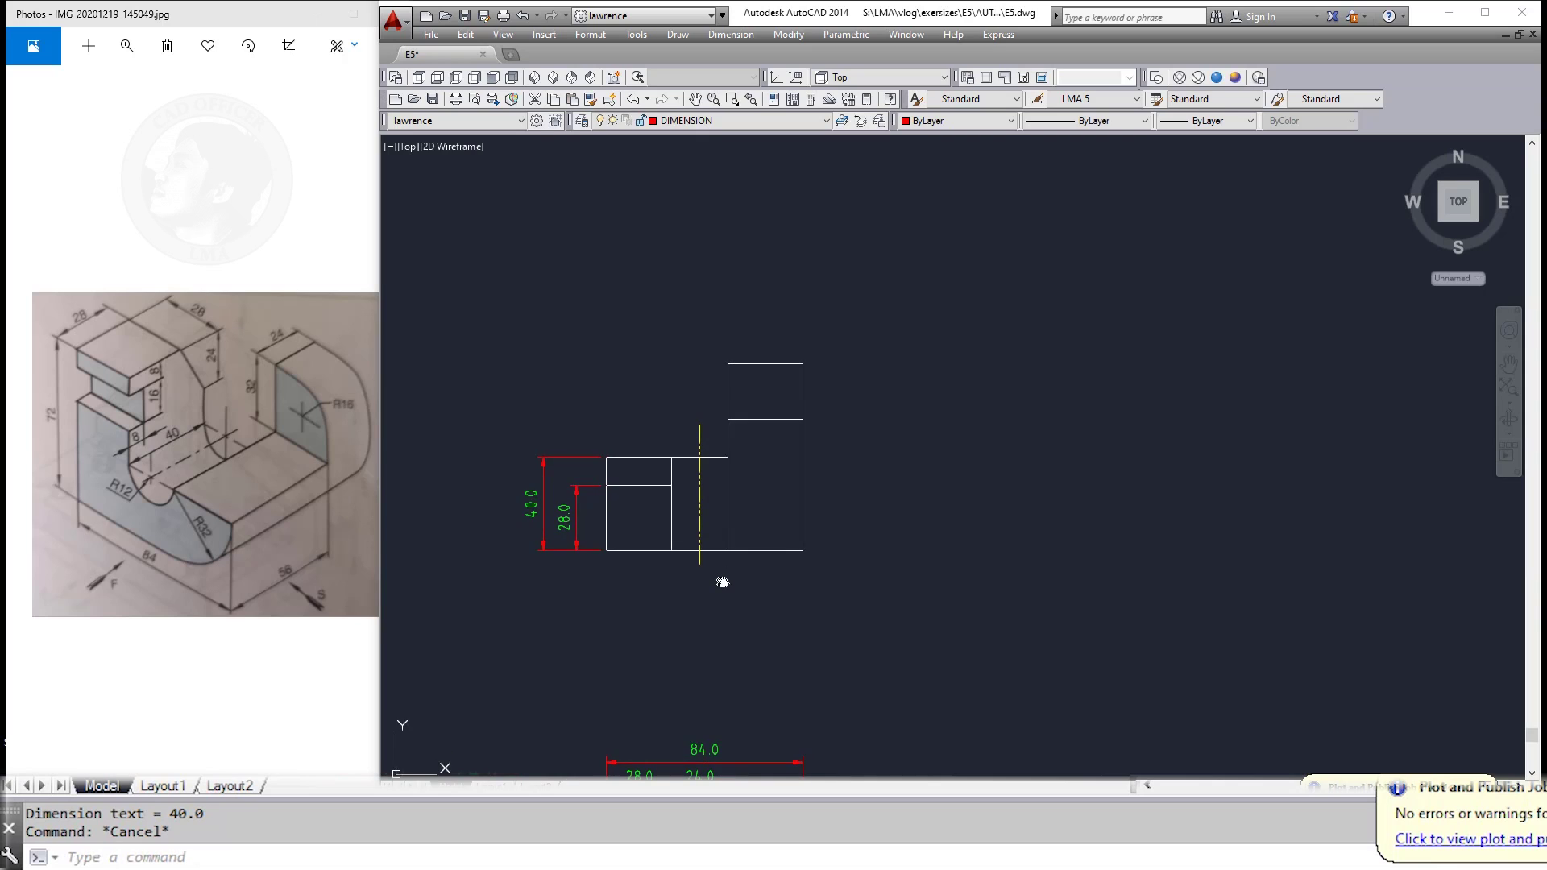
key(Escape)
scroll(663, 536, up, 2)
text(pl)
key(Return)
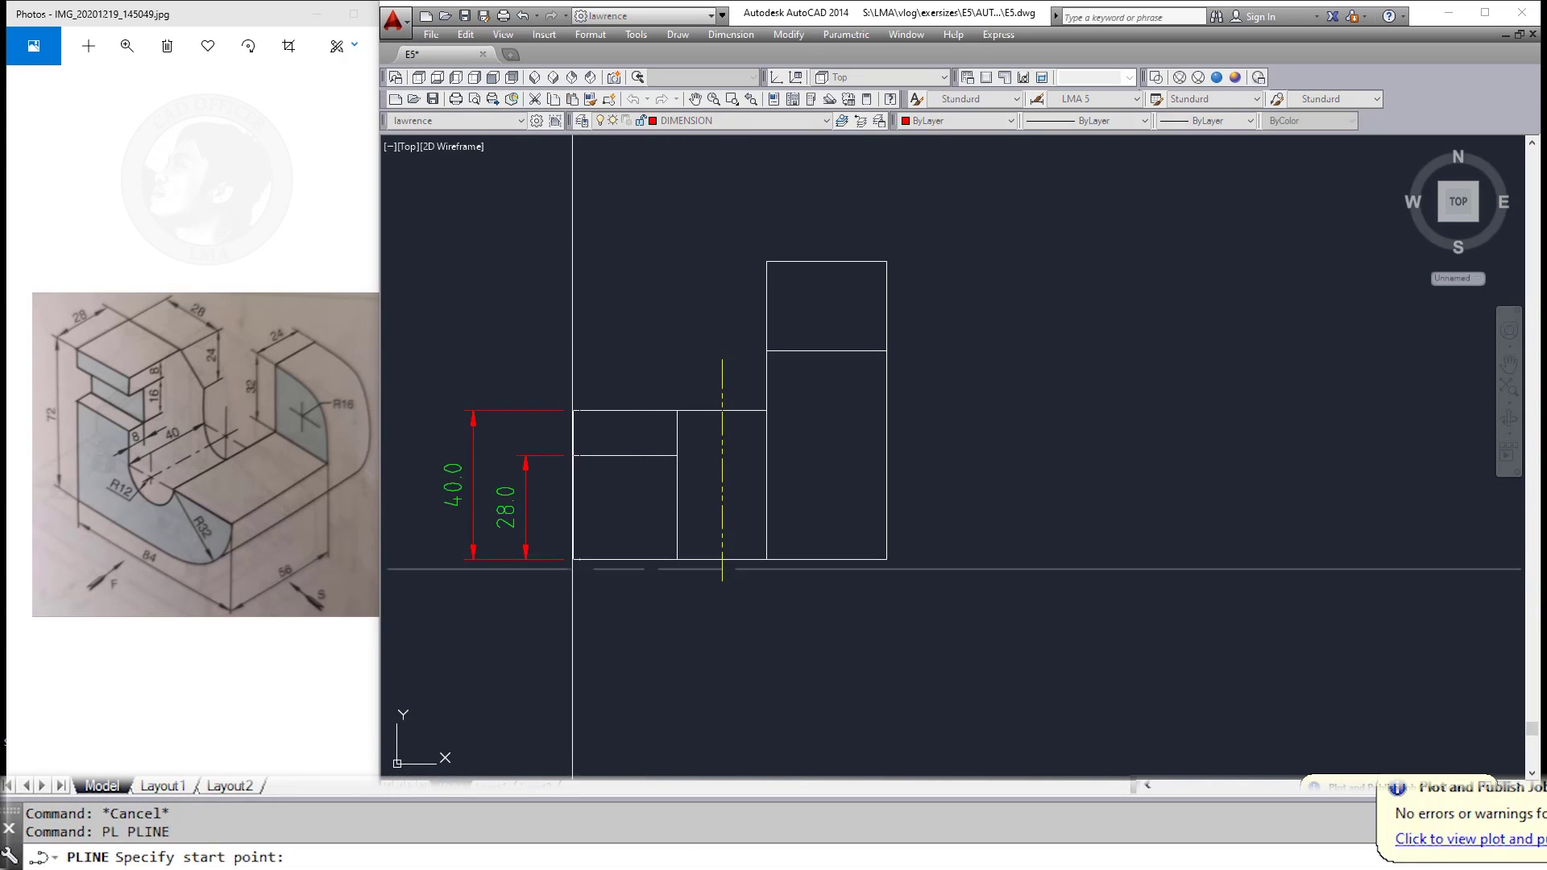
Step: Draw a line along the left block's bottom edge and move it up
click(573, 559)
click(677, 559)
key(Escape)
key(m)
key(Return)
key(Escape)
key(m)
key(Return)
click(636, 559)
click(685, 594)
key(Return)
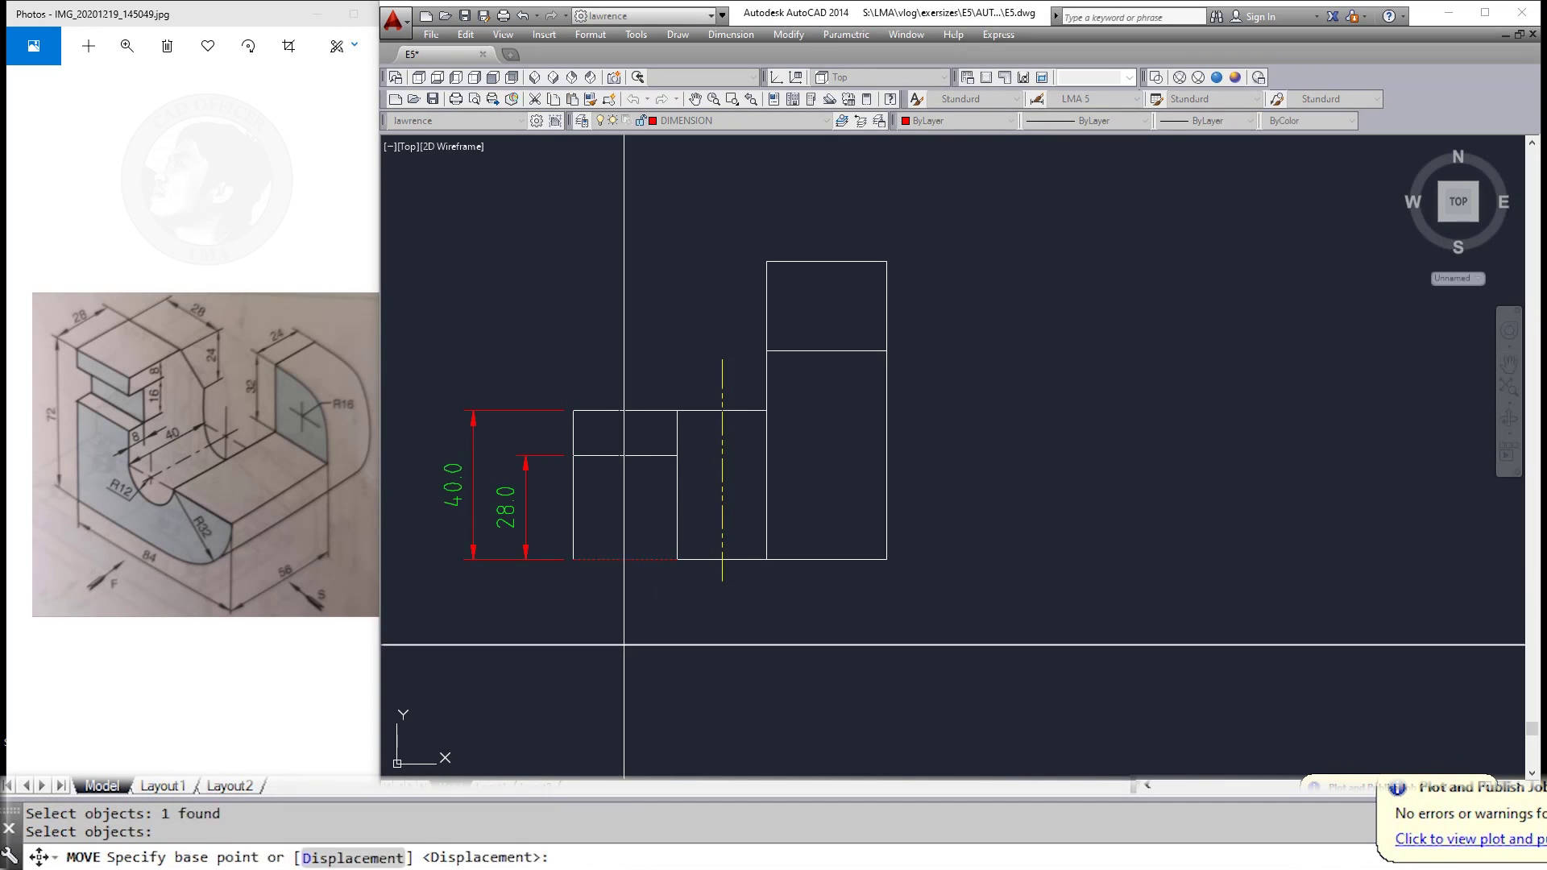
click(624, 644)
key(Escape)
key(Escape)
Step: Try matching properties from an existing object onto the new line
scroll(648, 511, down, 5)
scroll(708, 552, up, 3)
scroll(731, 508, down, 5)
scroll(667, 536, up, 3)
scroll(660, 536, up, 2)
text(ma)
key(Return)
click(539, 361)
scroll(539, 362, down, 8)
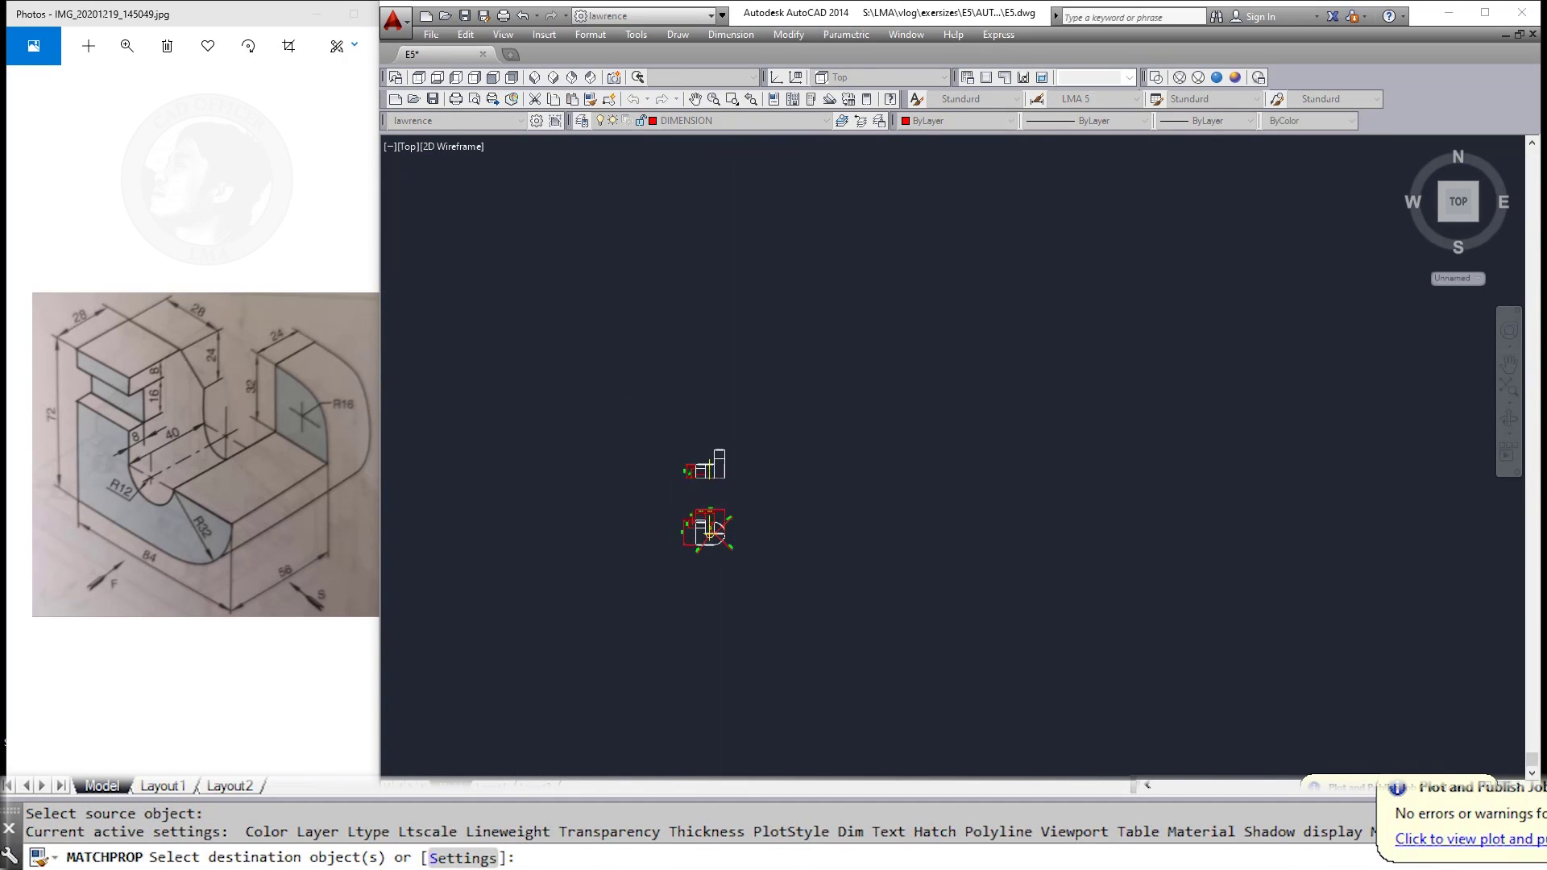
scroll(725, 641, up, 2)
key(Escape)
Step: Check the new line's layer in Properties and colour it yellow
click(722, 595)
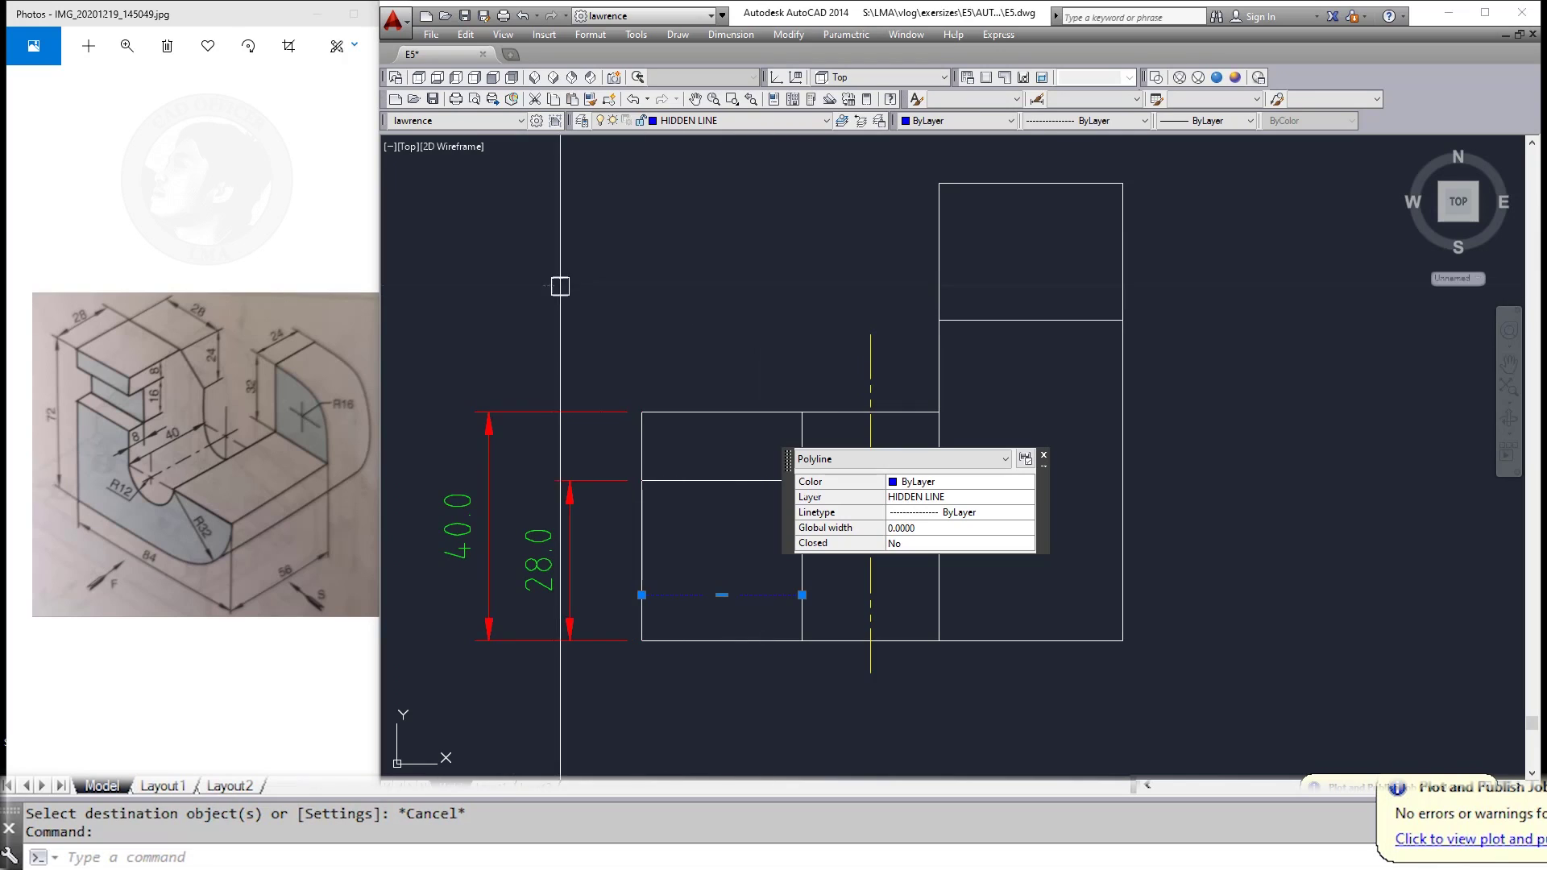
text(pr)
key(Return)
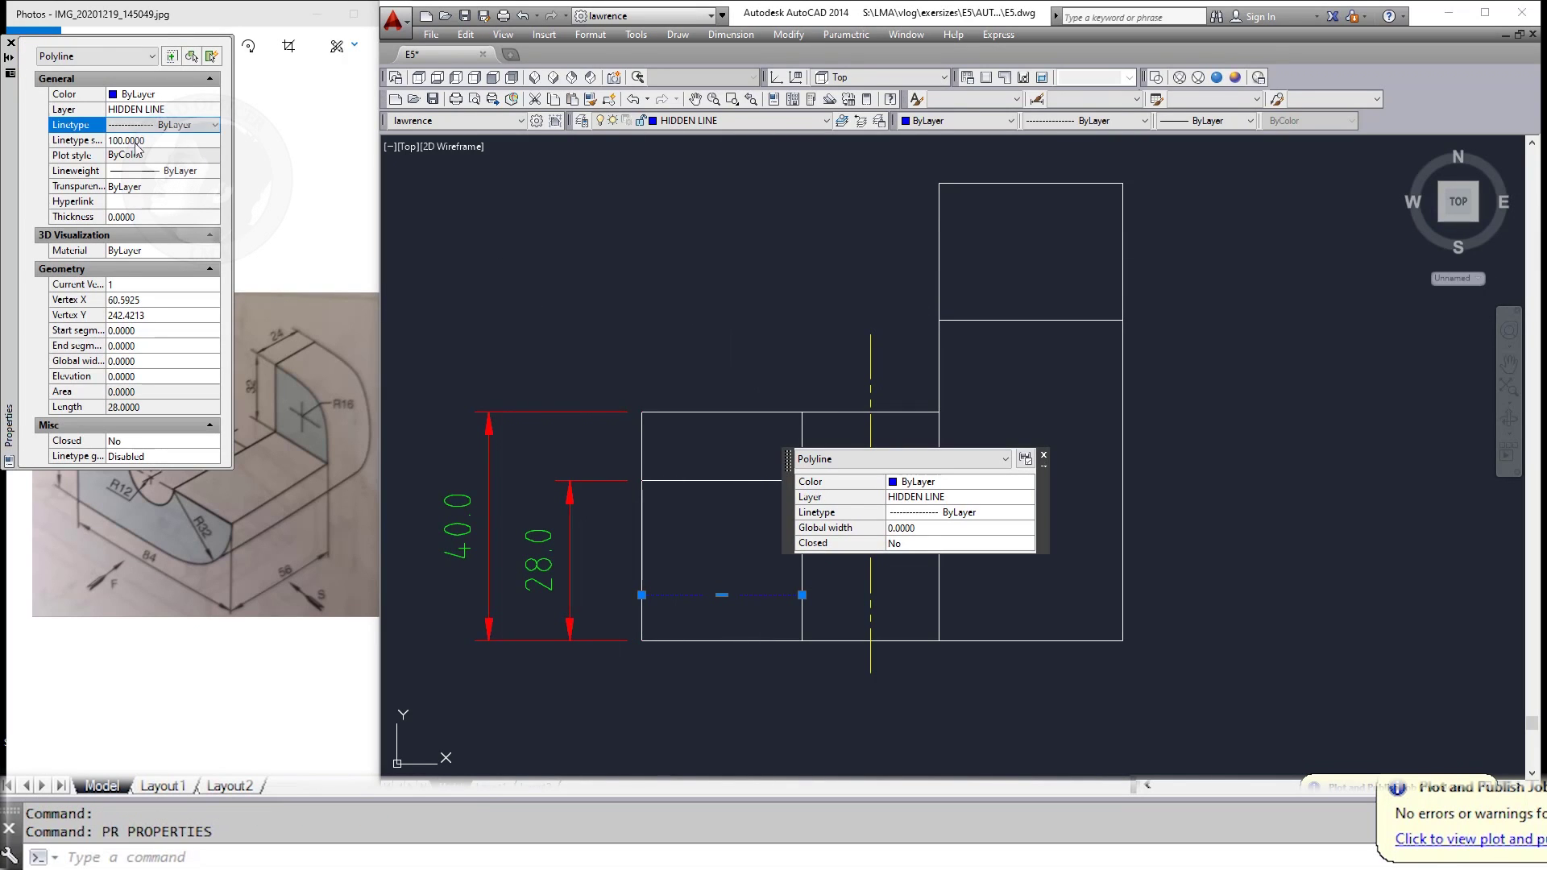
key(Escape)
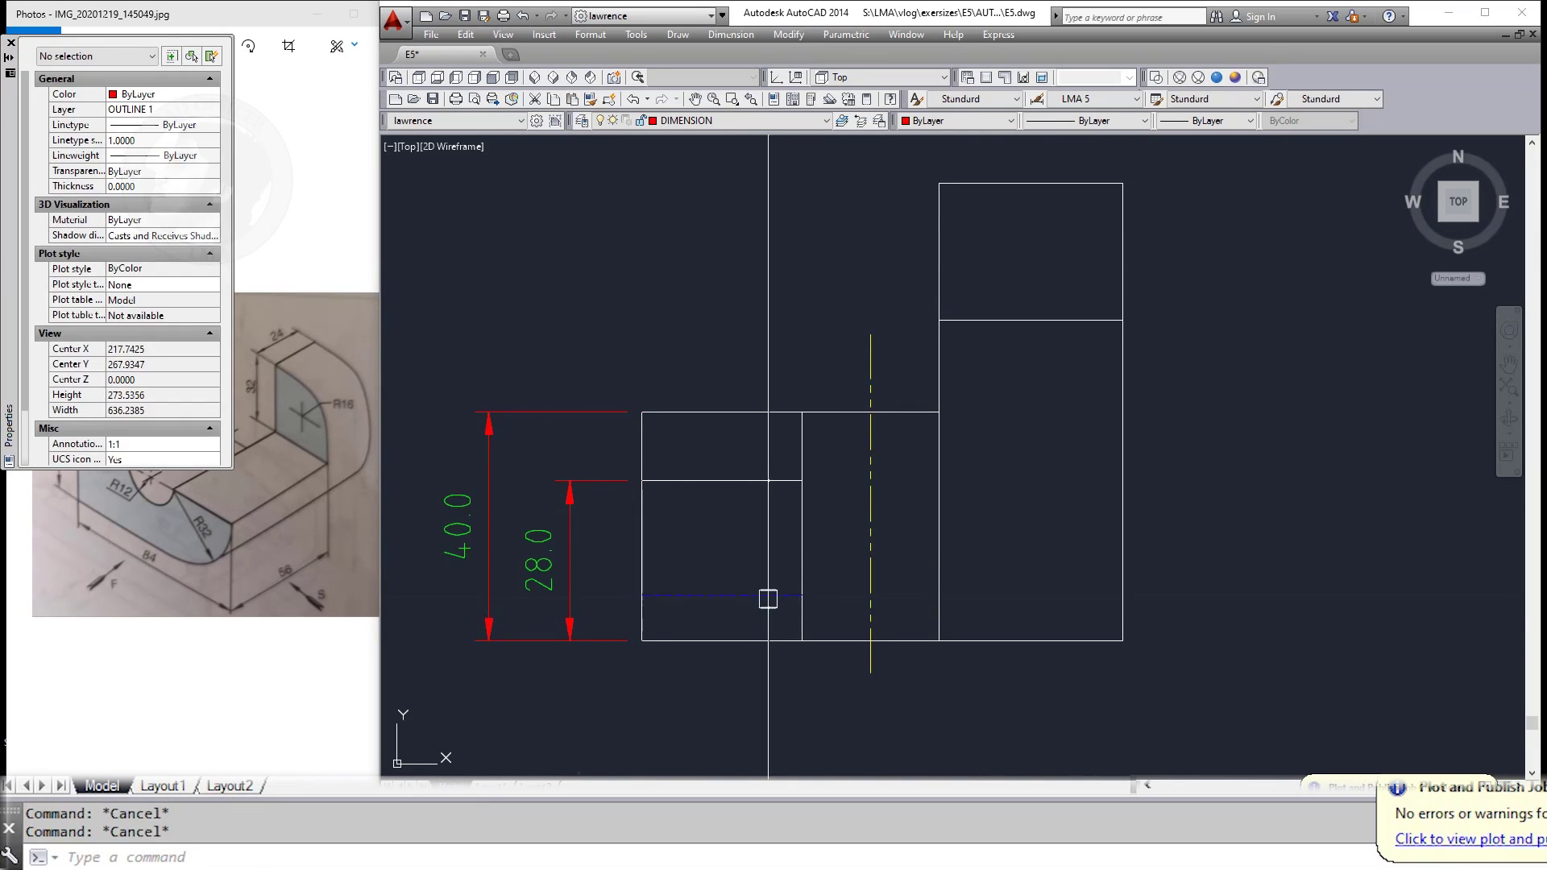
click(766, 595)
click(976, 121)
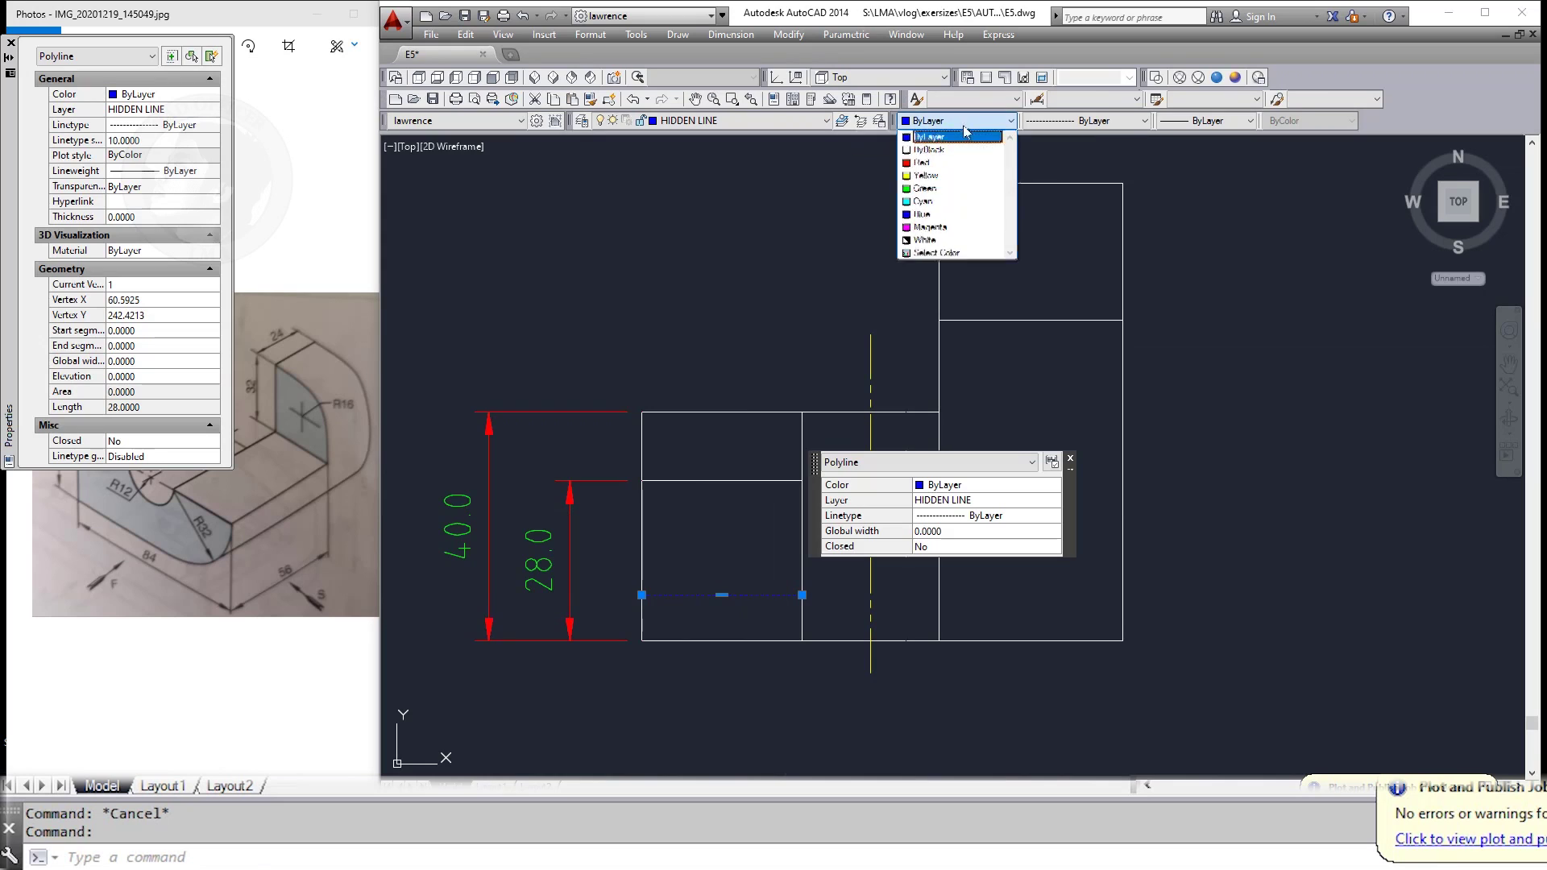
click(929, 176)
key(Escape)
click(10, 42)
scroll(632, 427, down, 2)
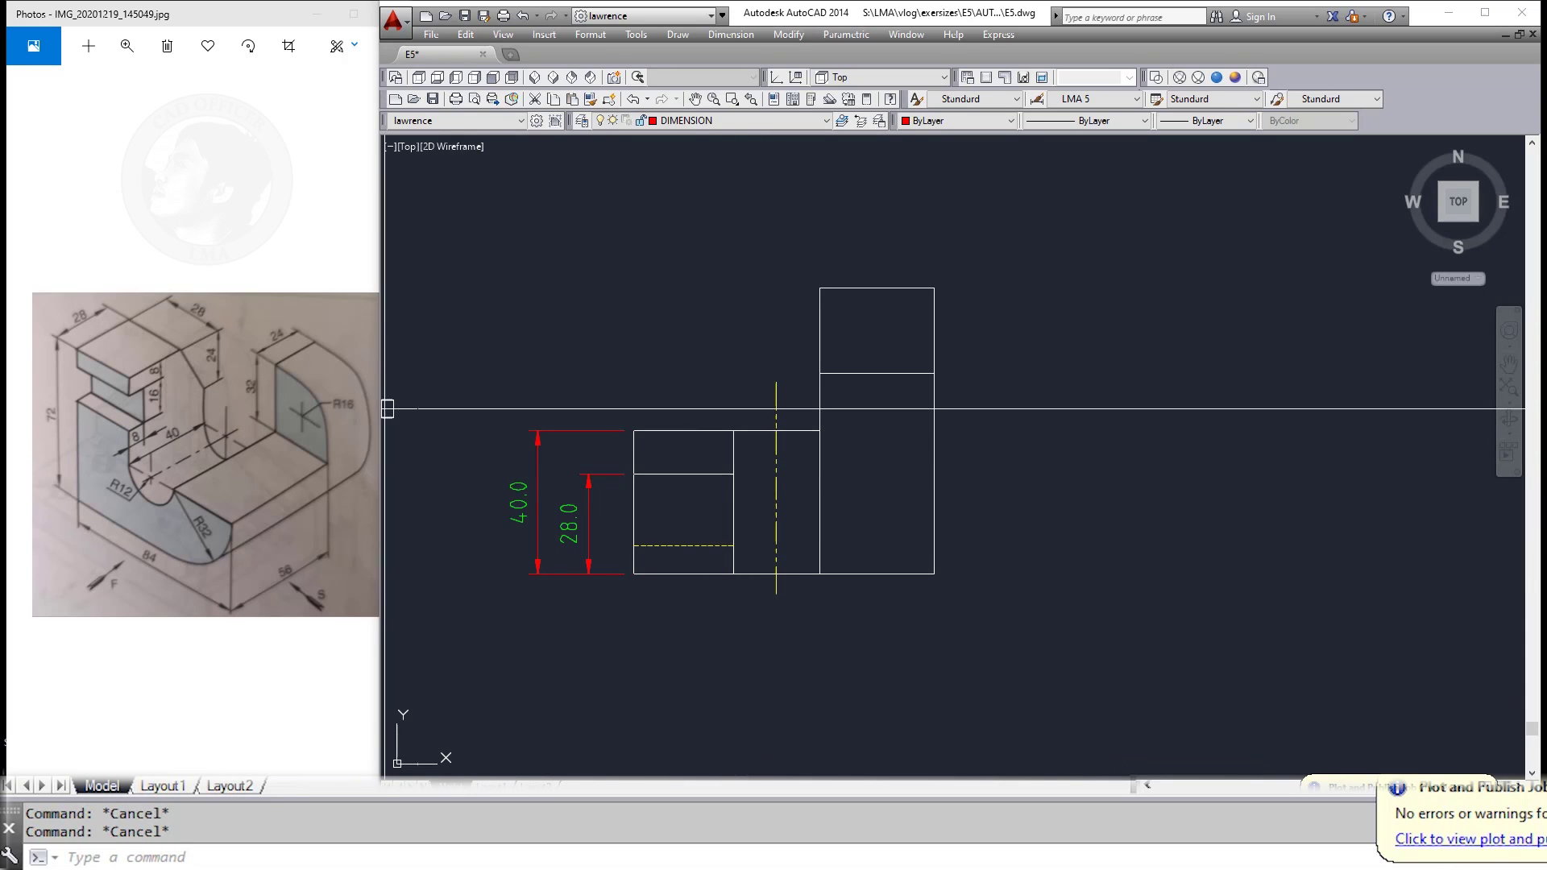
middle_drag(760, 518, 746, 570)
Step: Dimension the 80.0 overall height along the right side of the view
key(Return)
click(919, 339)
click(919, 625)
click(1048, 339)
key(Return)
key(Escape)
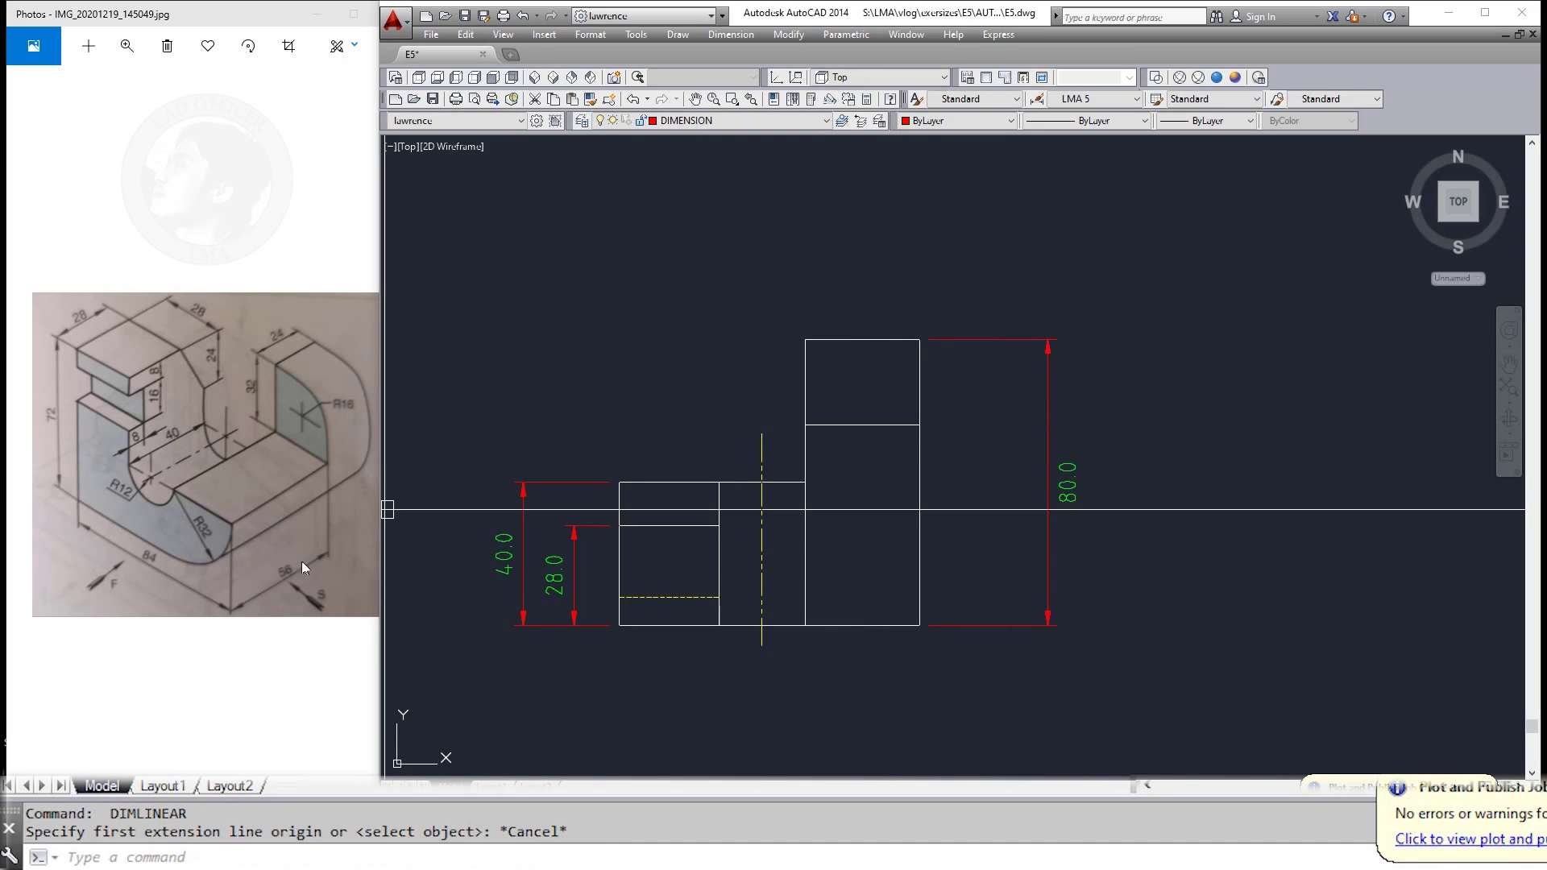
Step: Add the 24.0 height dimension beside the top block
key(Return)
click(920, 342)
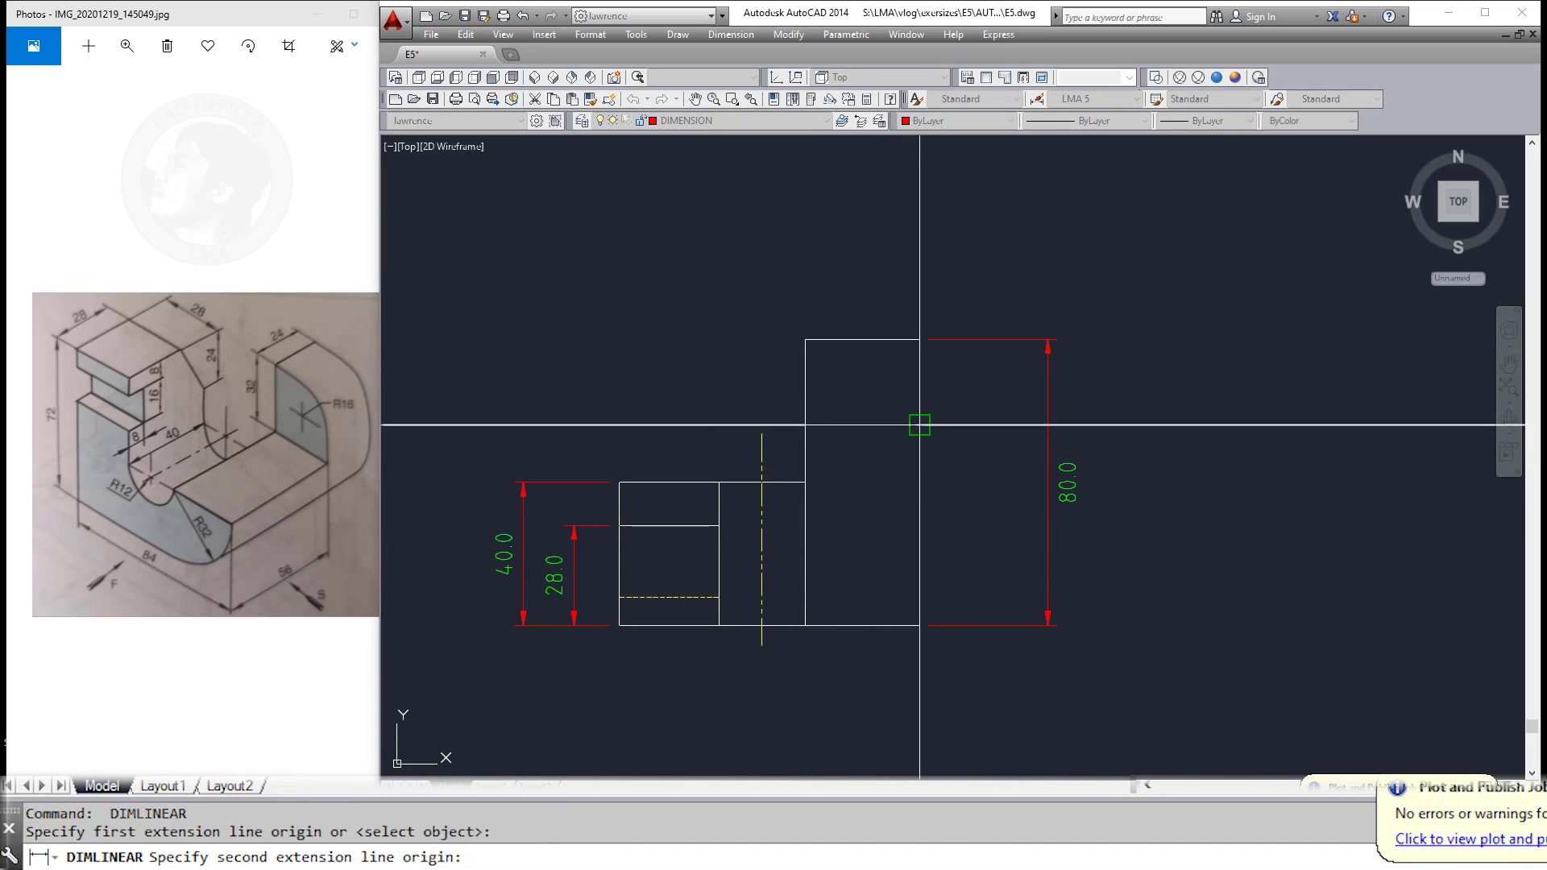
click(919, 424)
click(951, 407)
Step: Add the 32.0 width dimension above the top block
key(Return)
click(805, 340)
click(919, 339)
click(920, 299)
key(Escape)
Step: Add the 24.0 width dimension next to the 32.0 above the view
key(Return)
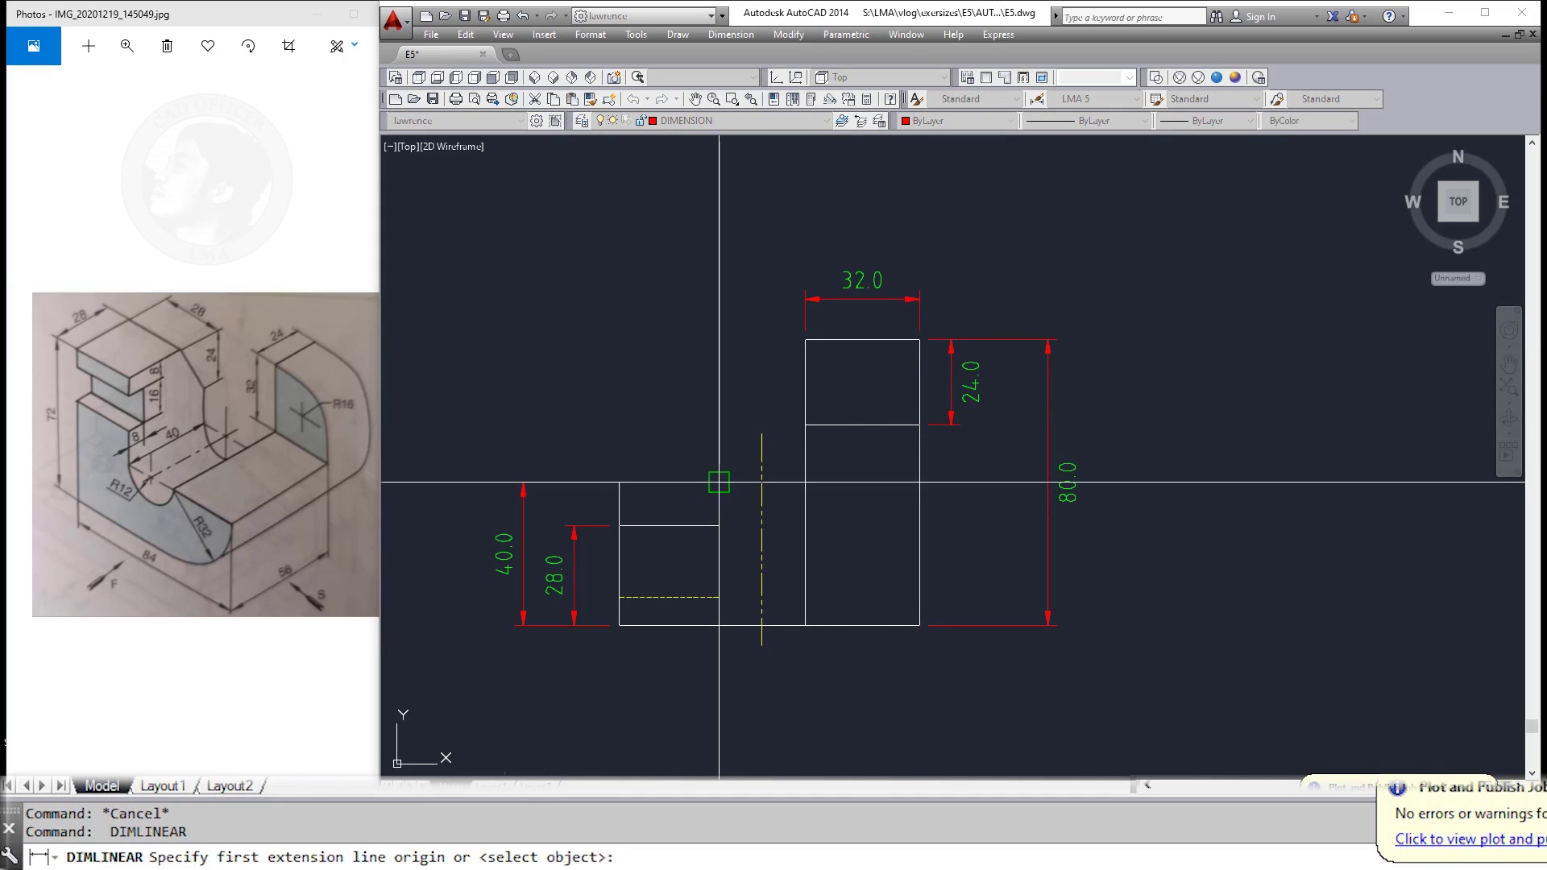
click(719, 482)
click(805, 482)
key(Escape)
key(Return)
click(719, 482)
click(805, 340)
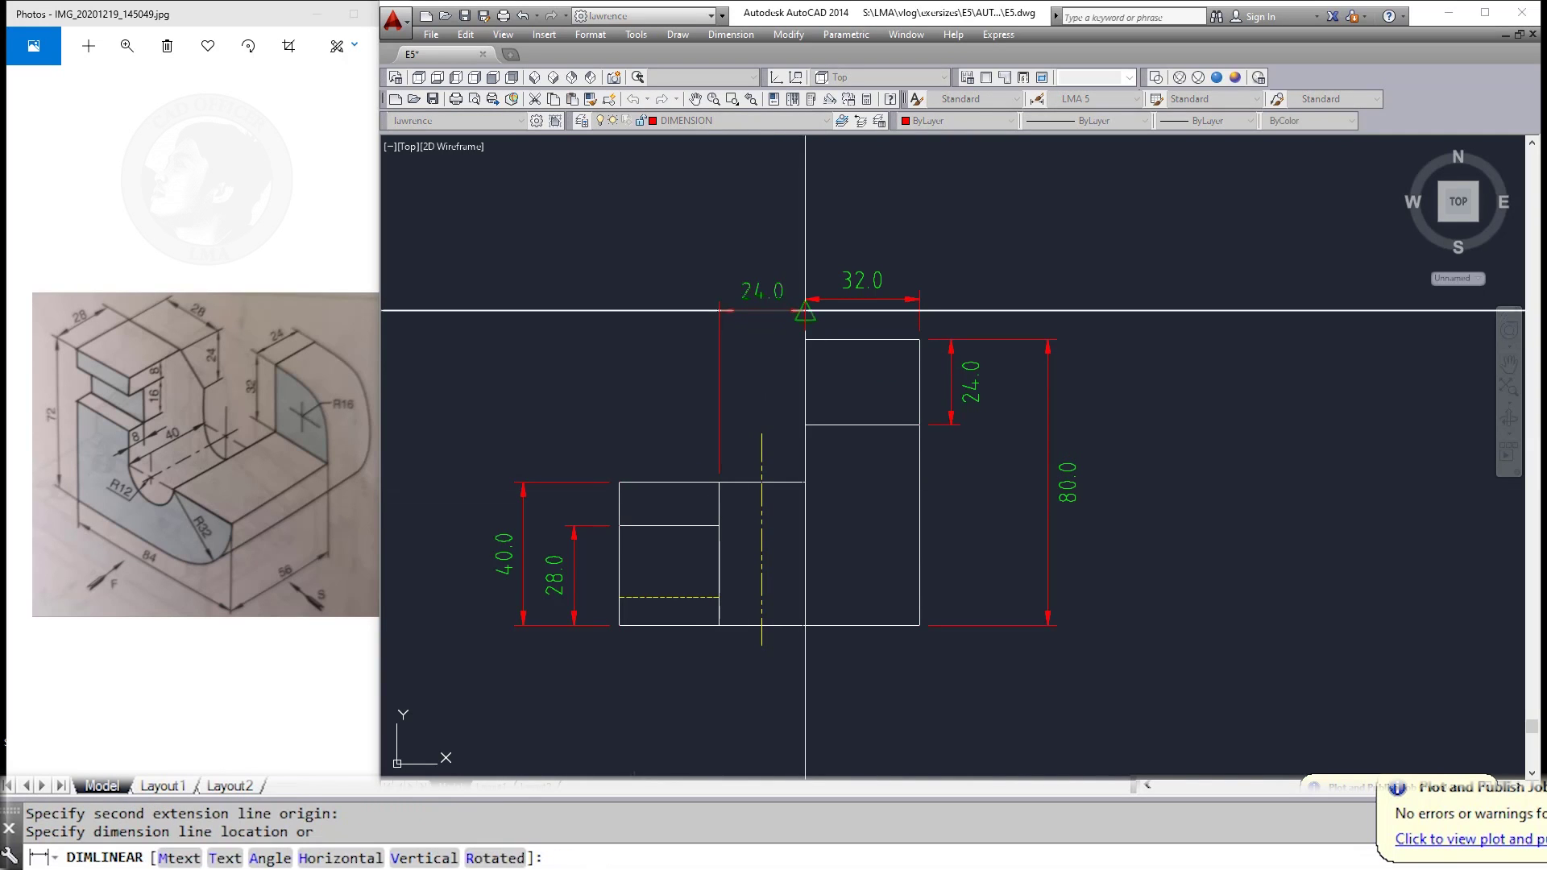
click(806, 296)
key(Escape)
Step: Add the 84.0 overall width dimension above the stepped view
key(Return)
click(619, 482)
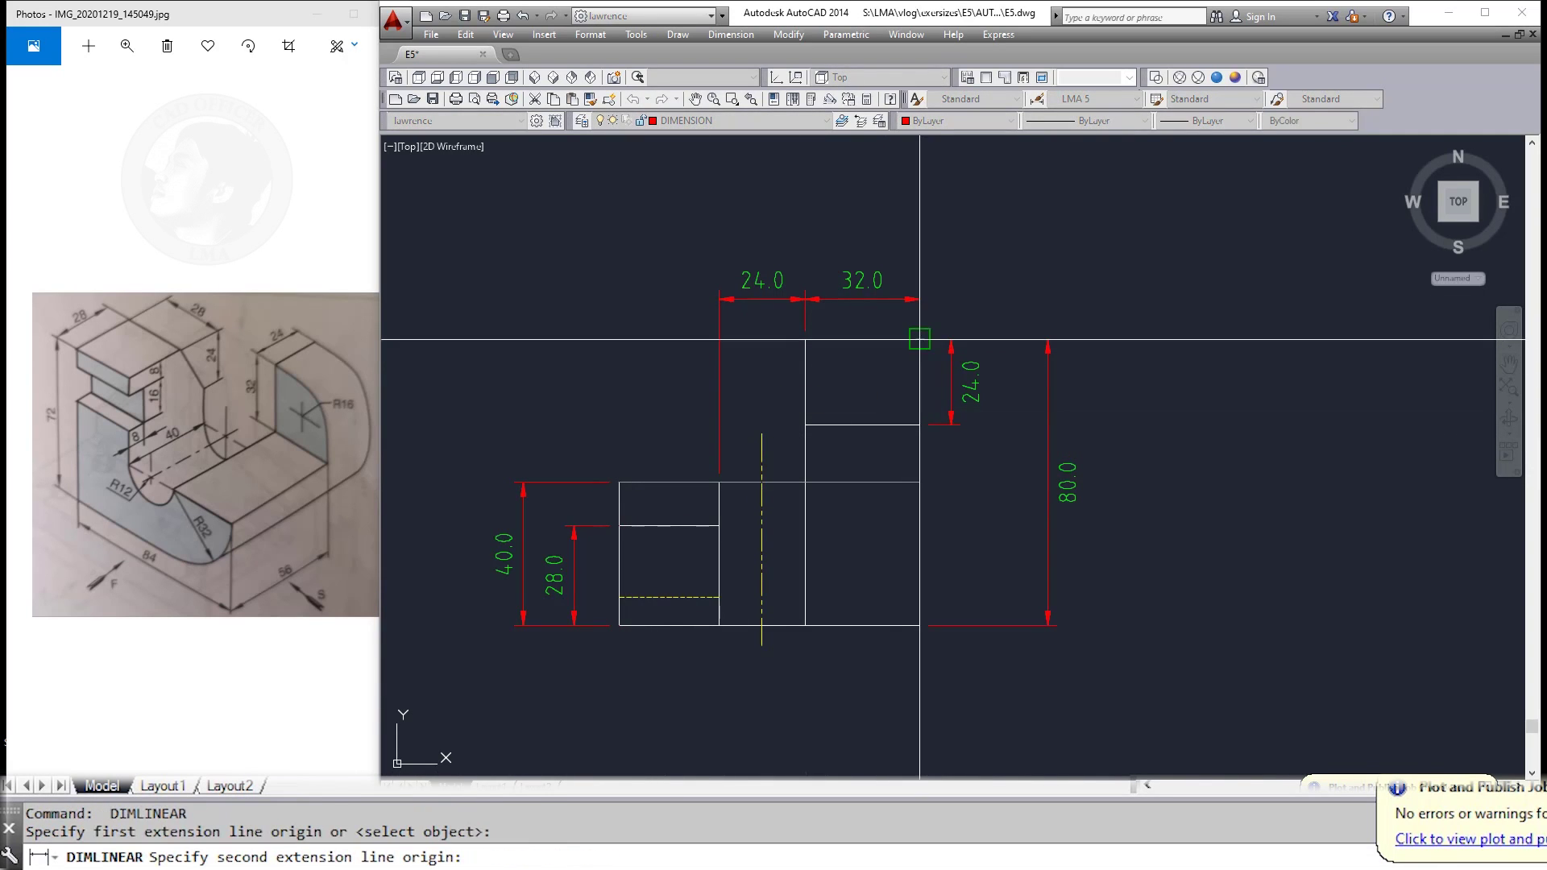
click(920, 339)
click(910, 237)
key(Escape)
key(Escape)
Step: Stretch the 84.0 dimension down closer to the view
middle_drag(974, 213, 1035, 194)
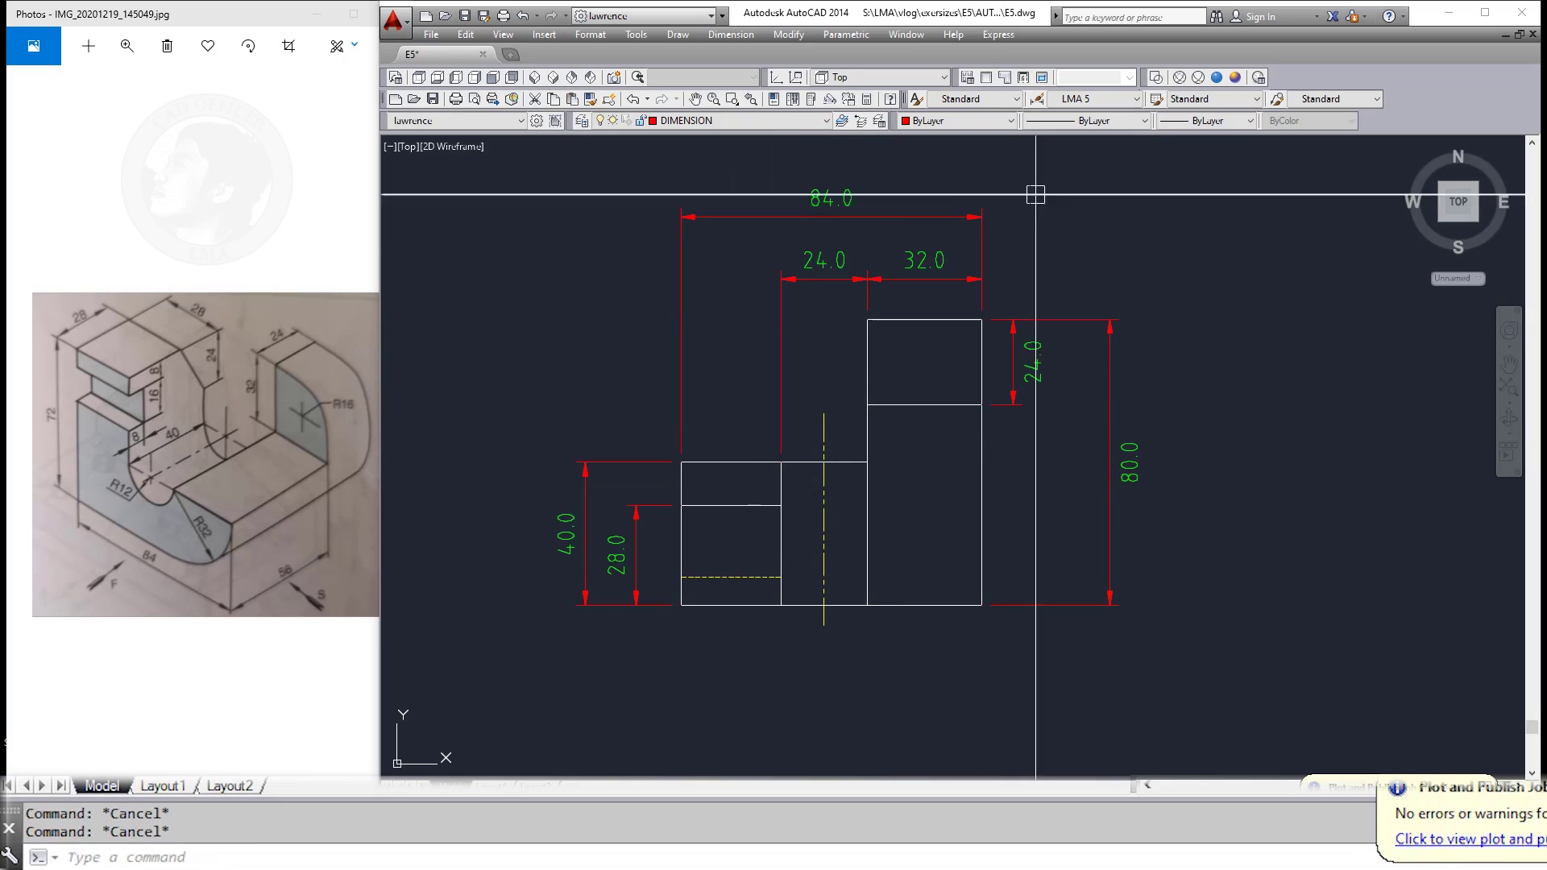
key(s)
key(Return)
click(1036, 189)
click(655, 234)
key(Return)
click(587, 216)
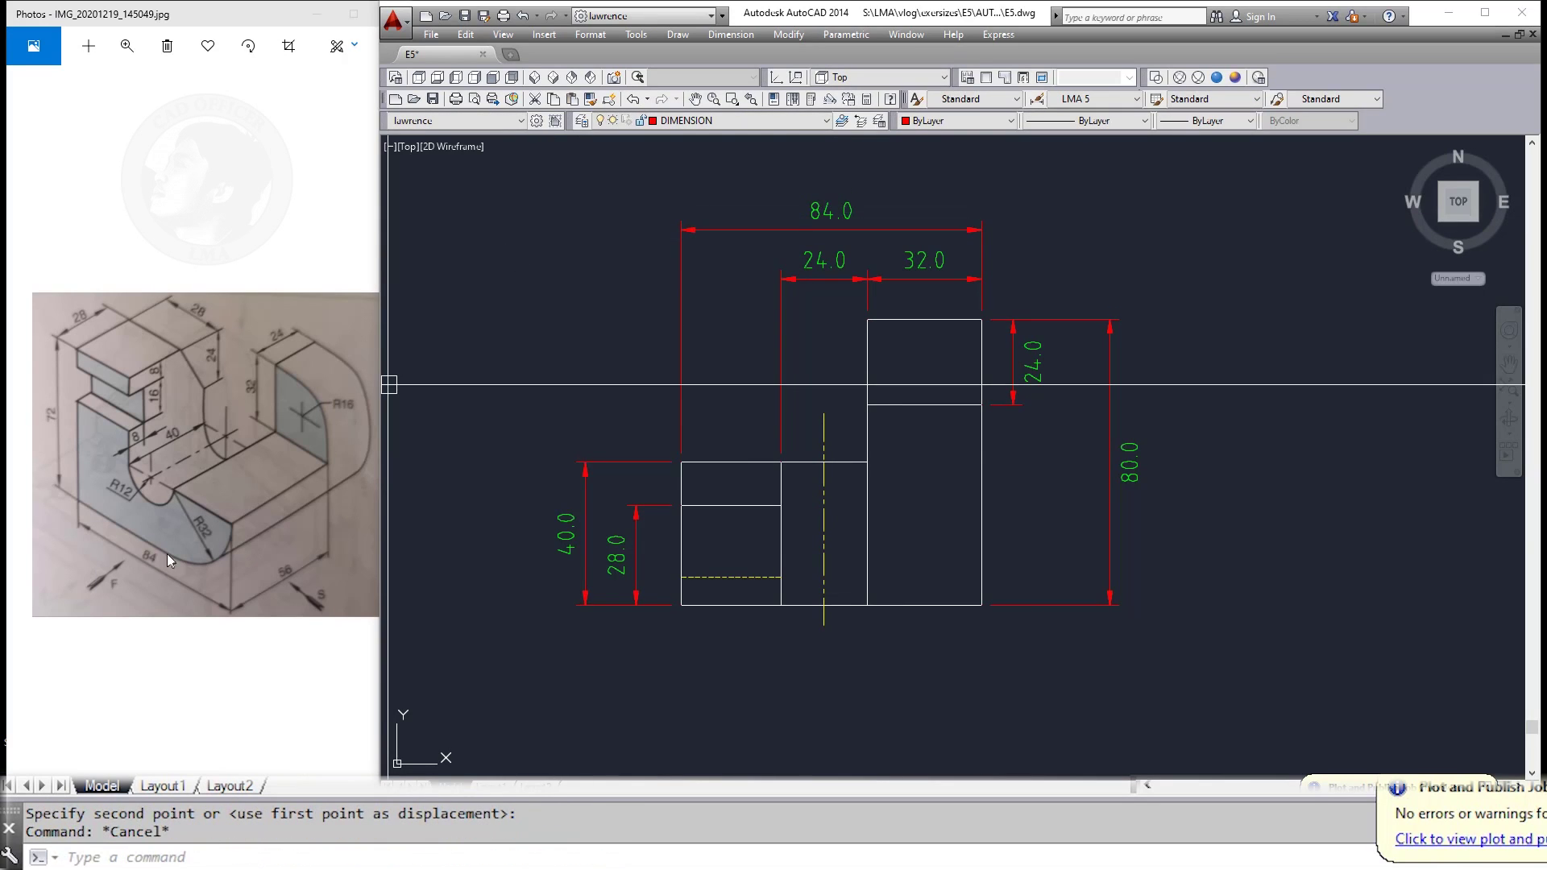
Step: Add the 8.0 height dimension at the lower left of the view
middle_drag(910, 541, 865, 510)
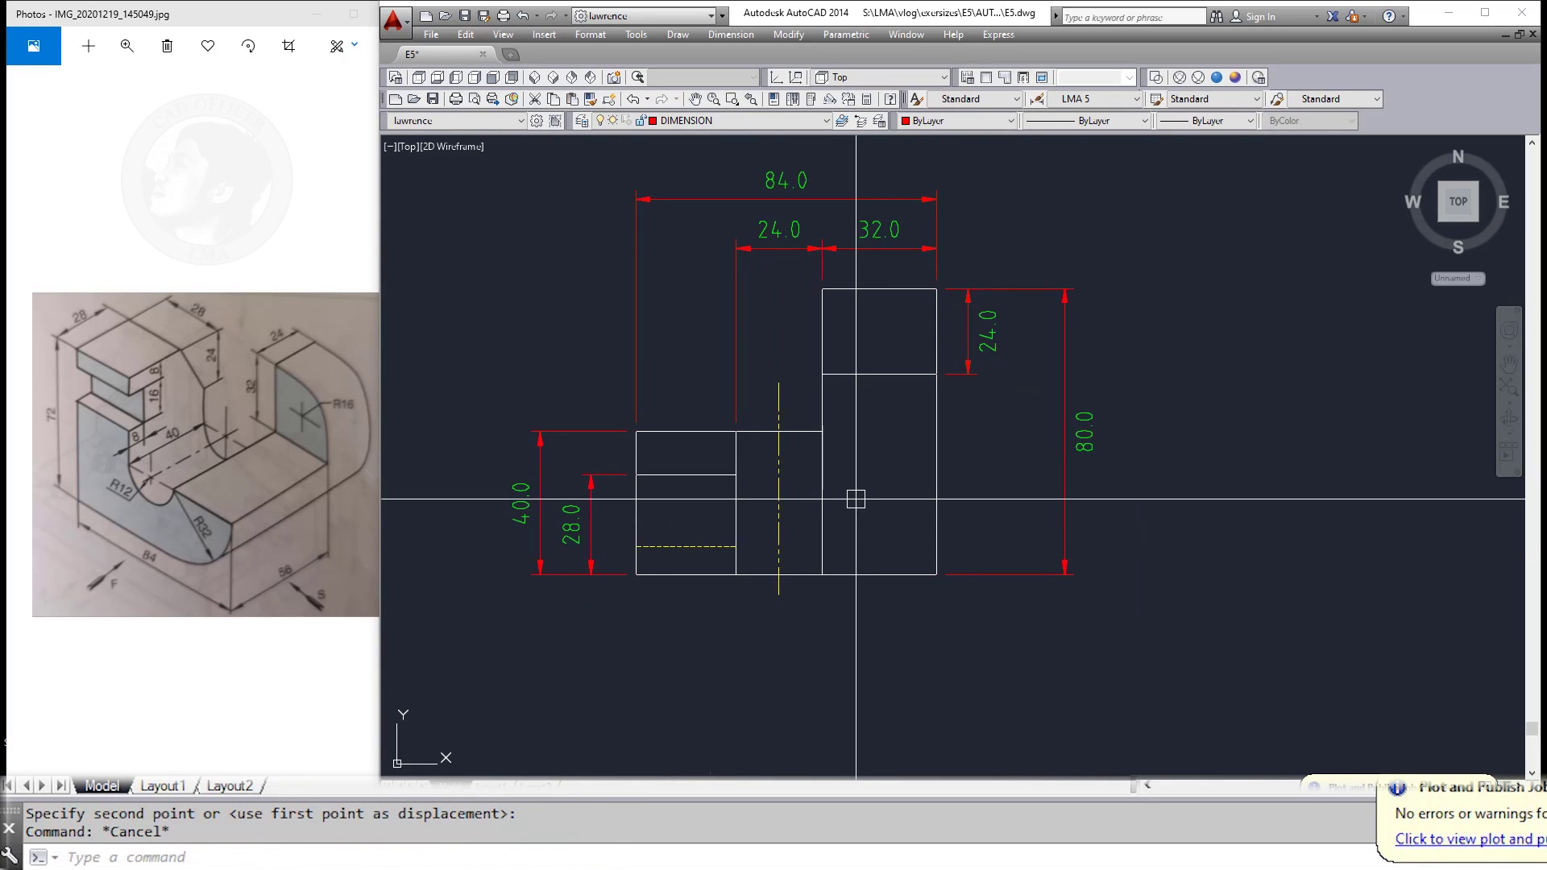
middle_drag(811, 526, 831, 511)
key(Escape)
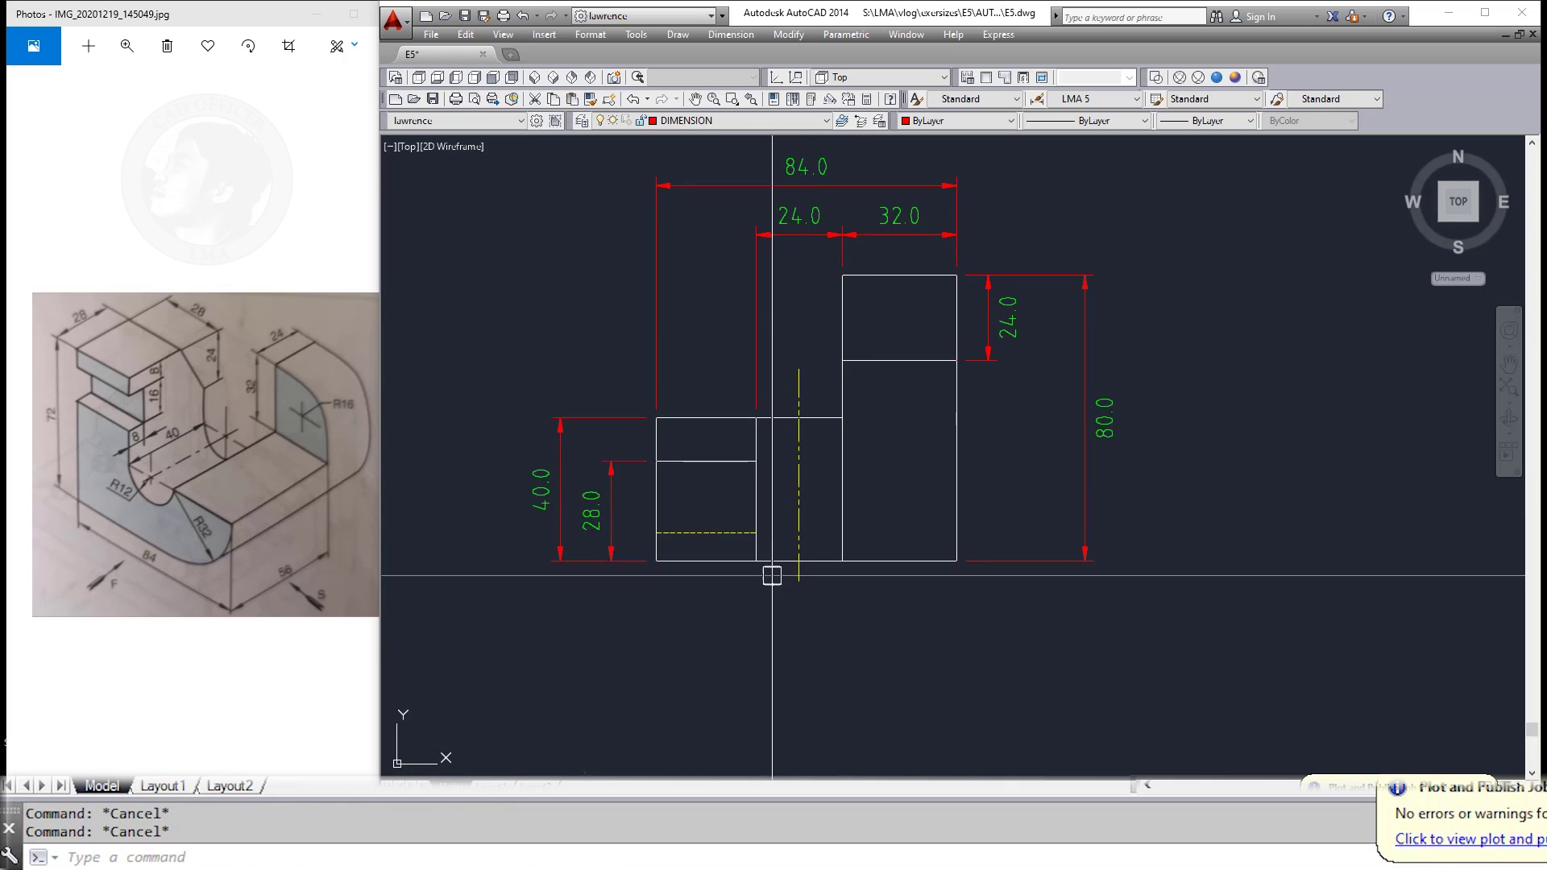
text(DLi)
key(Return)
click(657, 534)
click(657, 561)
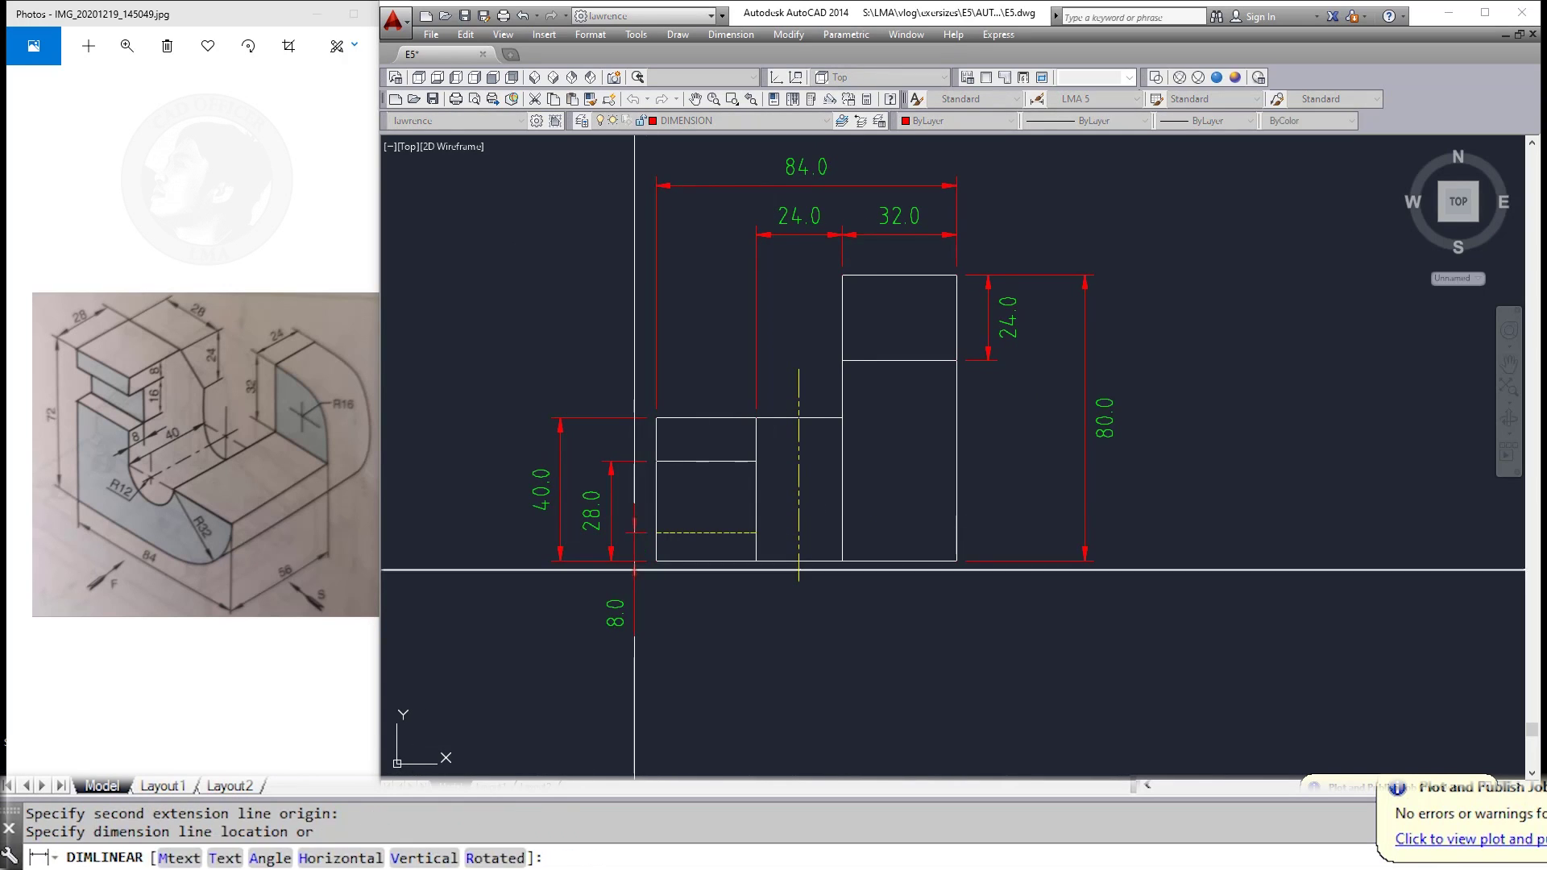
click(611, 612)
Step: Attempt to stretch the 8.0 dimension with a crossing selection, then cancel
scroll(564, 519, down, 2)
scroll(753, 612, down, 2)
scroll(681, 587, up, 4)
text(s)
key(Return)
click(642, 557)
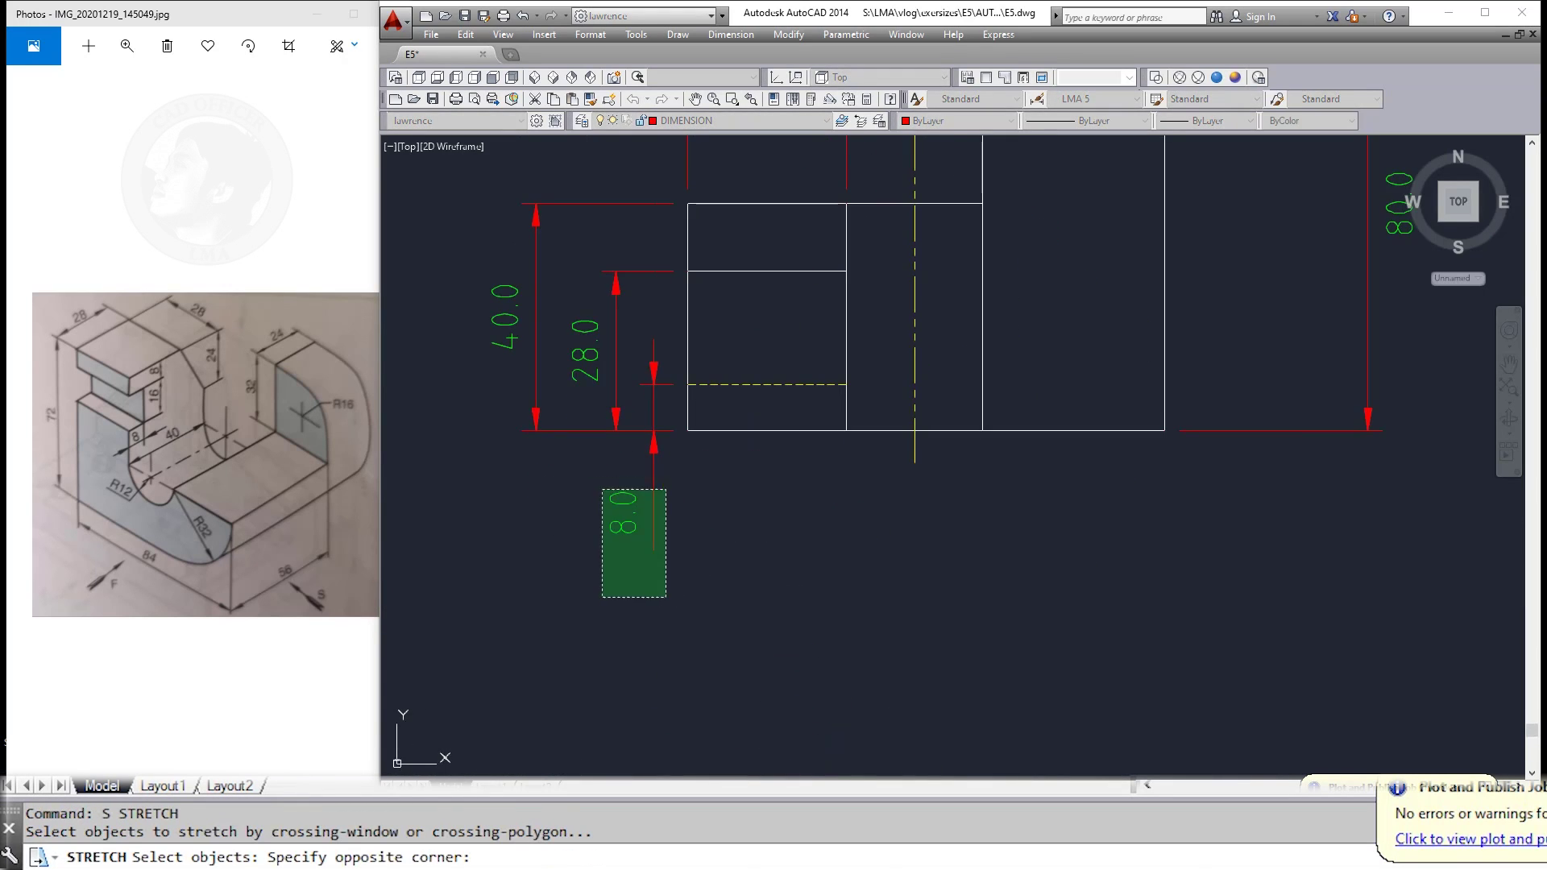
click(453, 273)
key(Return)
key(Escape)
key(Escape)
scroll(761, 494, down, 3)
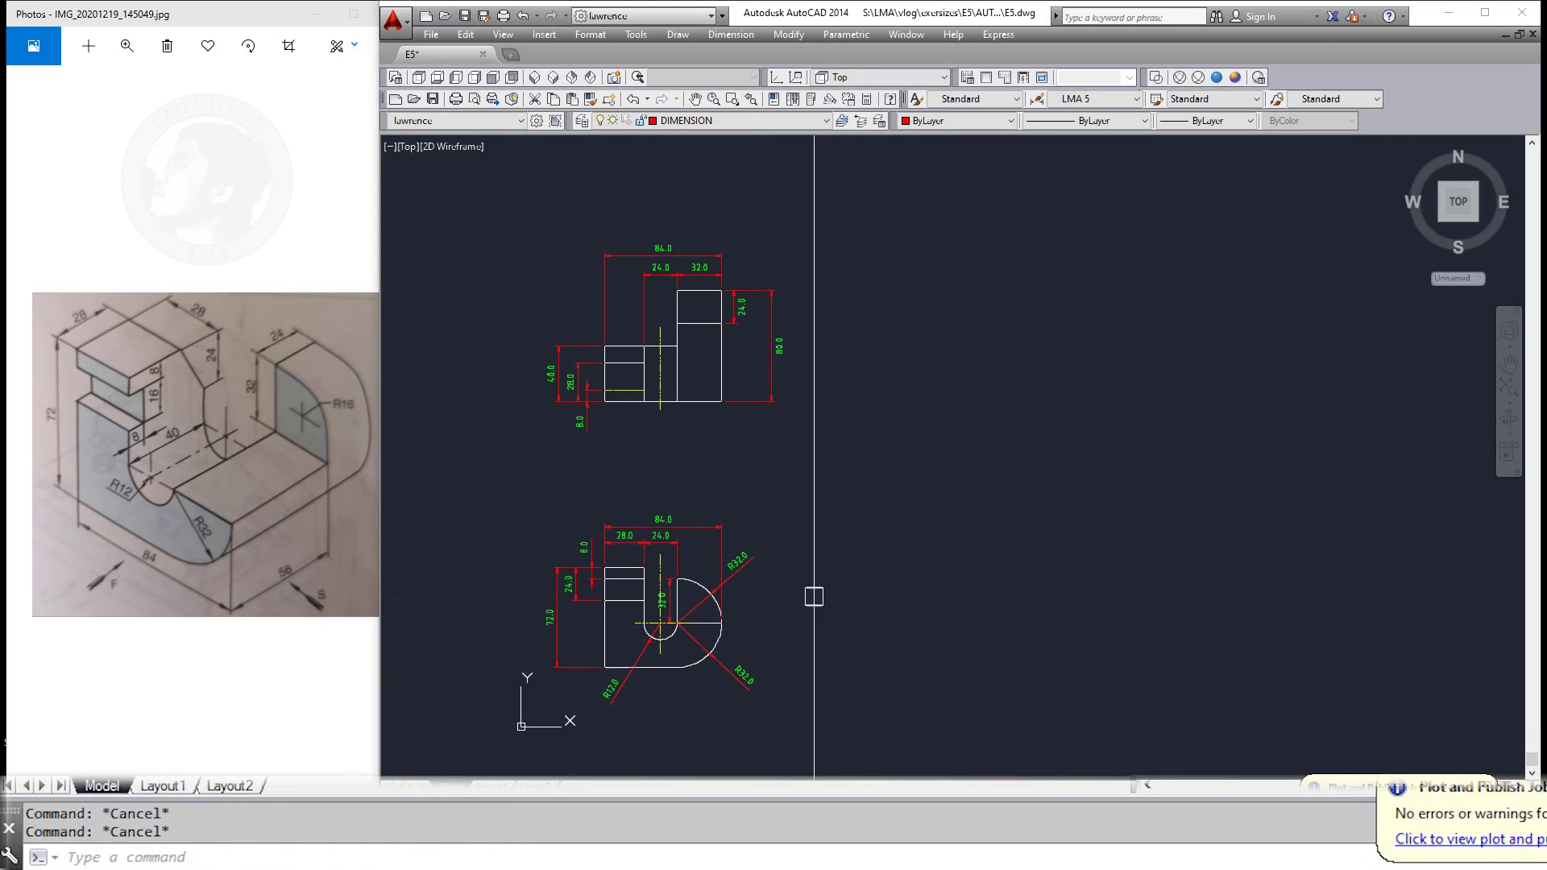
Step: Copy the stepped view with its dimensions to the right
middle_drag(822, 557, 824, 558)
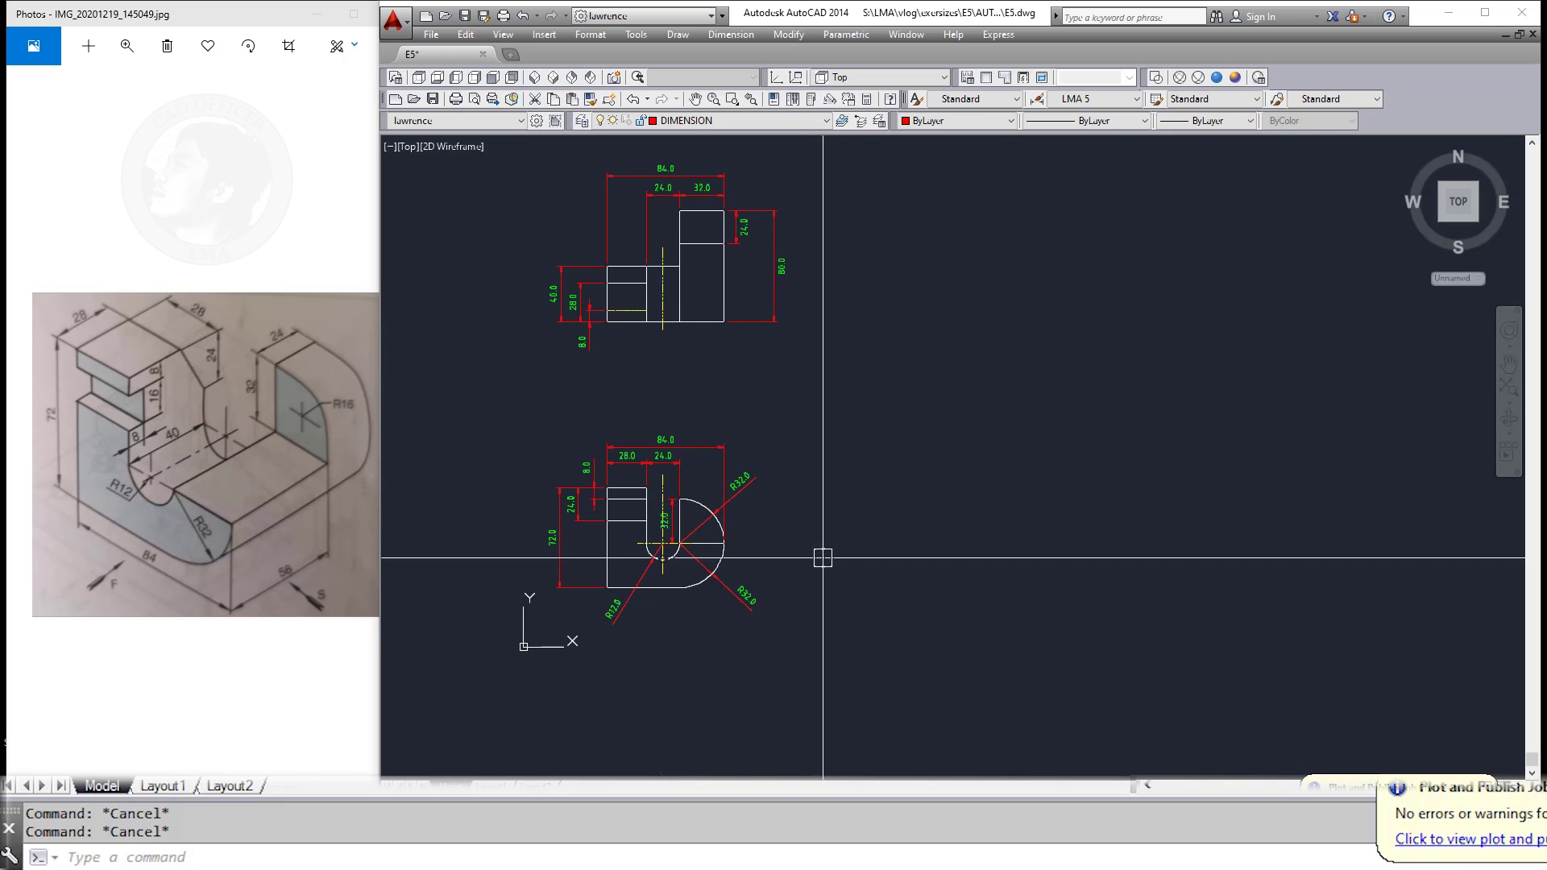
text(co)
key(Return)
drag(508, 395, 693, 574)
key(Escape)
middle_drag(802, 388, 795, 535)
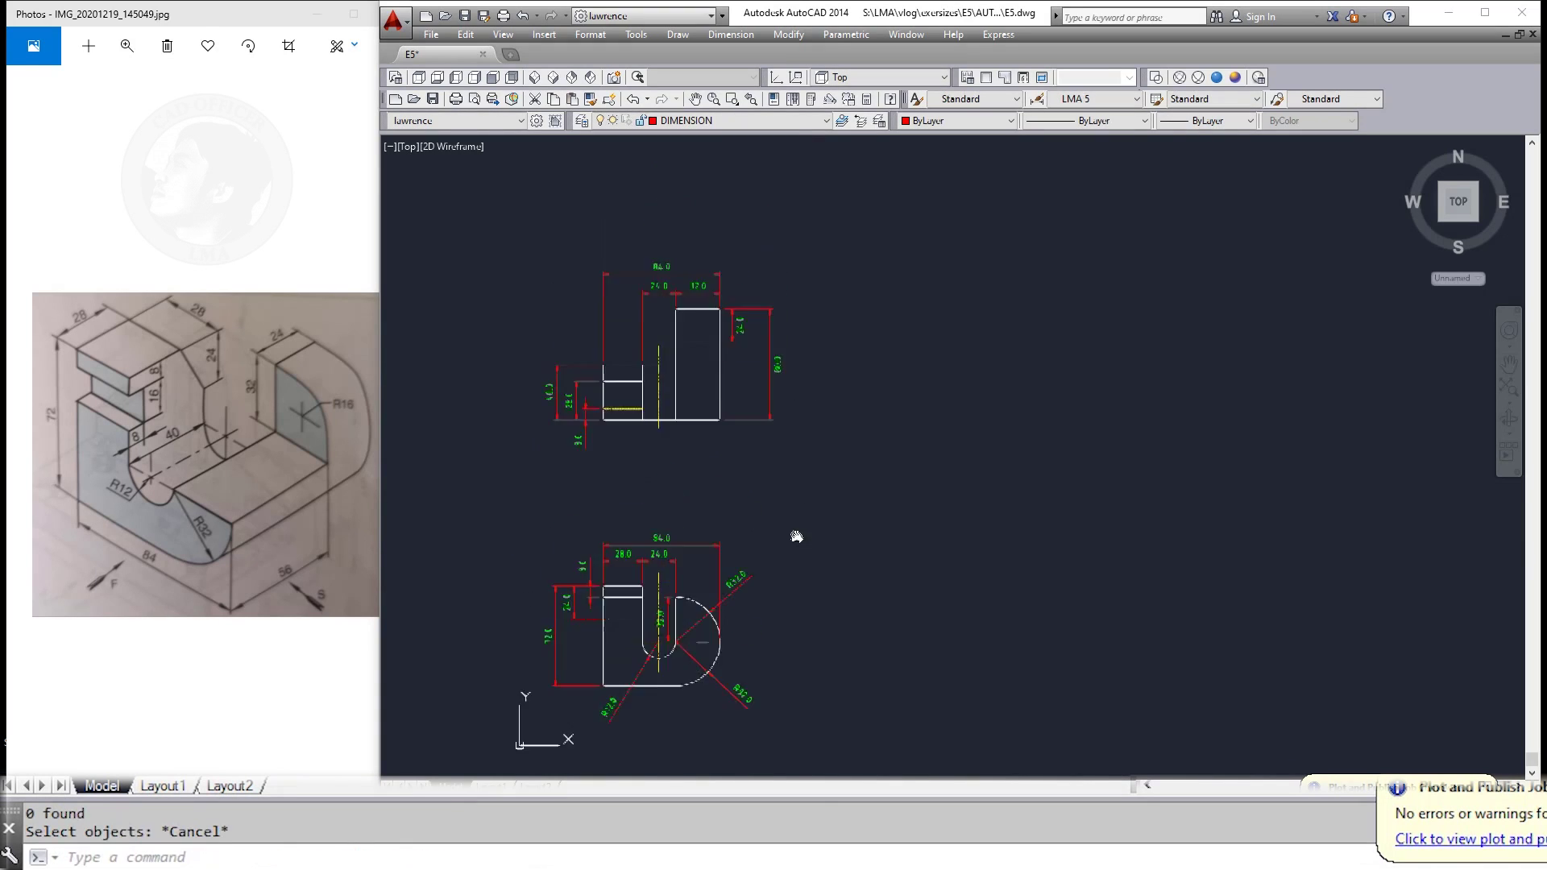
key(Return)
drag(471, 249, 811, 496)
key(Return)
click(740, 504)
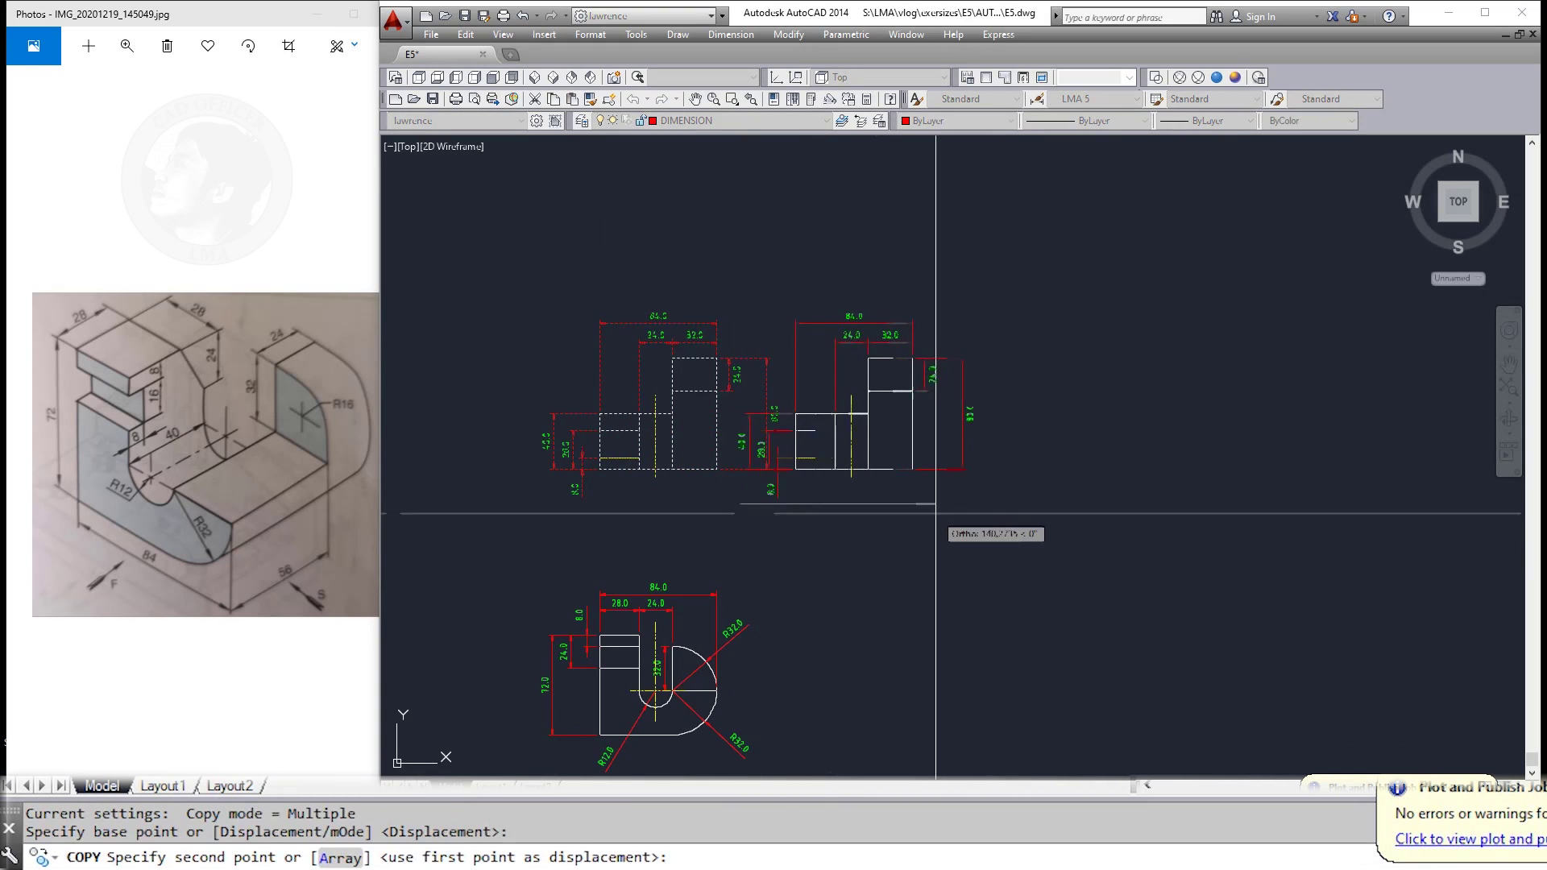
click(1062, 504)
key(Escape)
Step: Erase all dimensions from the copied view
drag(886, 507, 826, 403)
text(e)
key(Return)
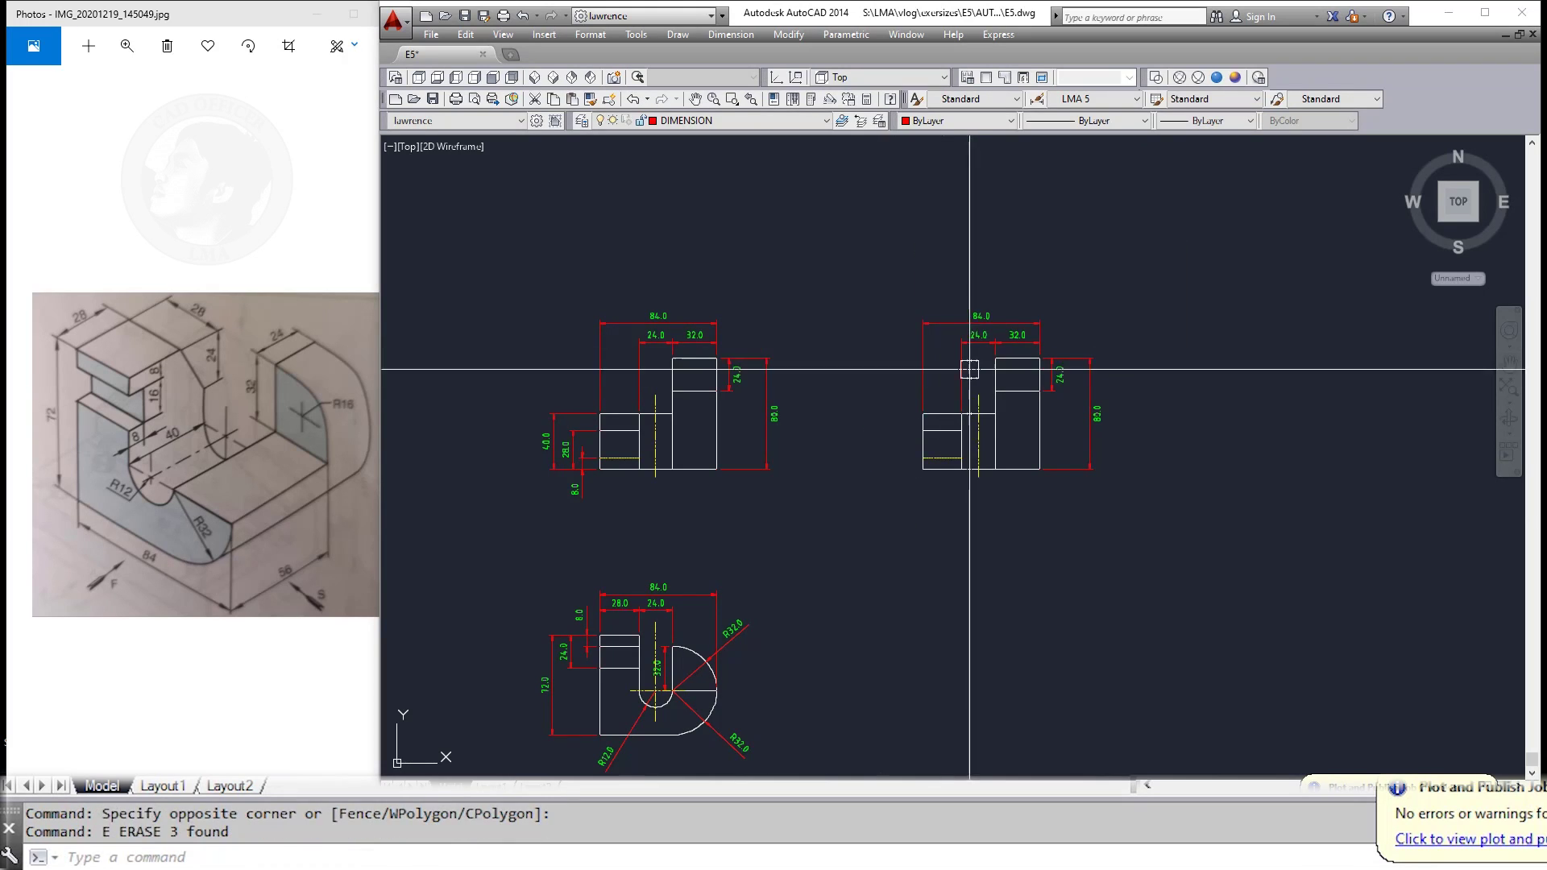
click(961, 355)
click(982, 323)
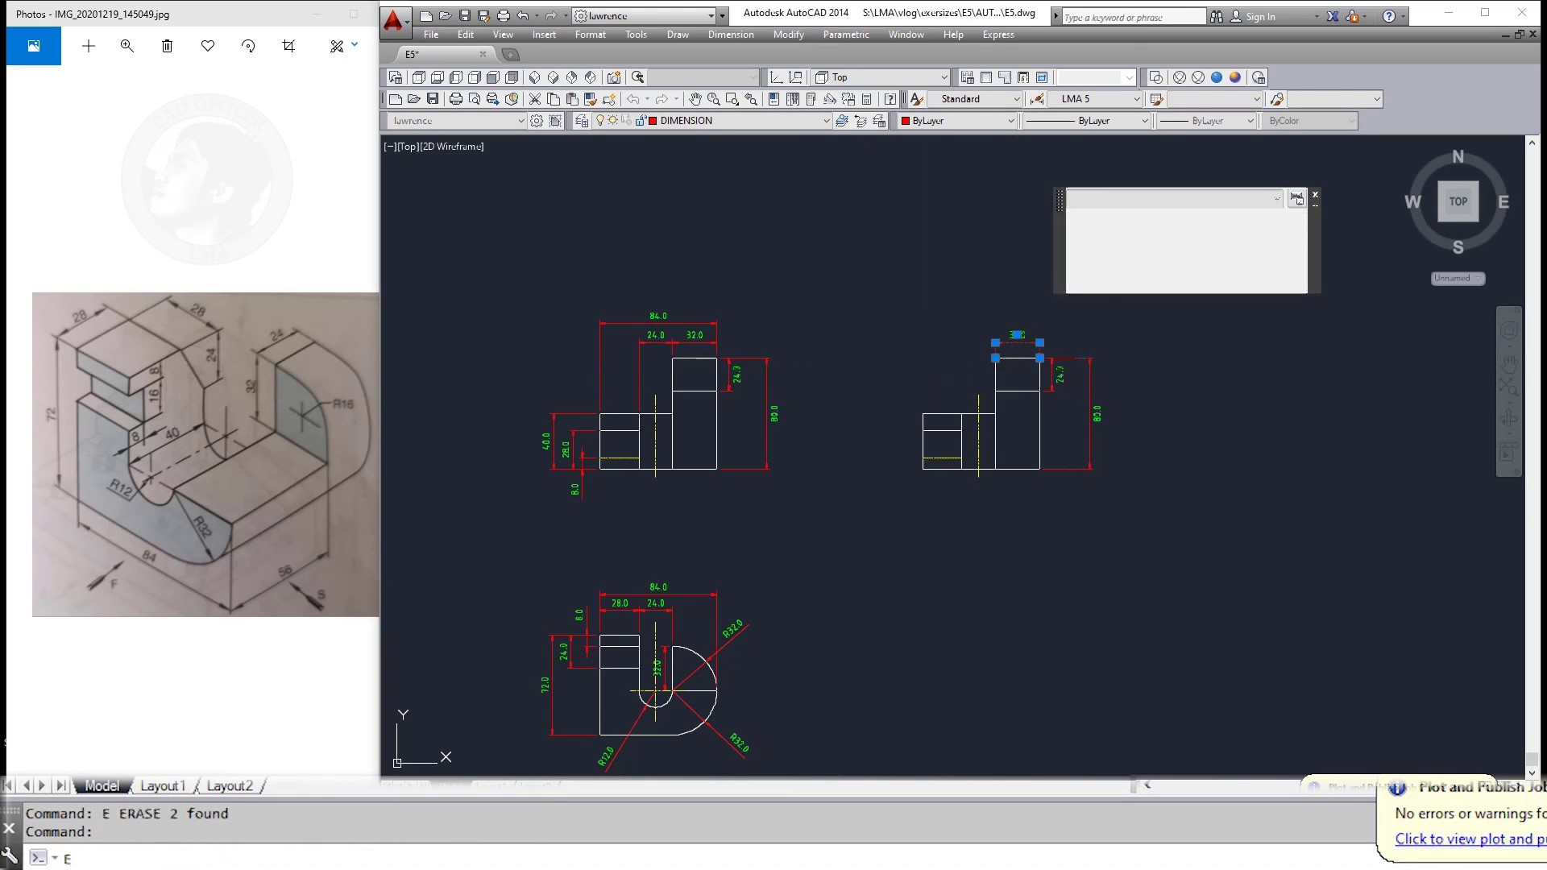
text(e)
key(Return)
click(1091, 415)
text(e)
key(Return)
key(Escape)
key(Escape)
Step: Rotate the copied view 270° about its base point
middle_drag(1069, 450, 1046, 459)
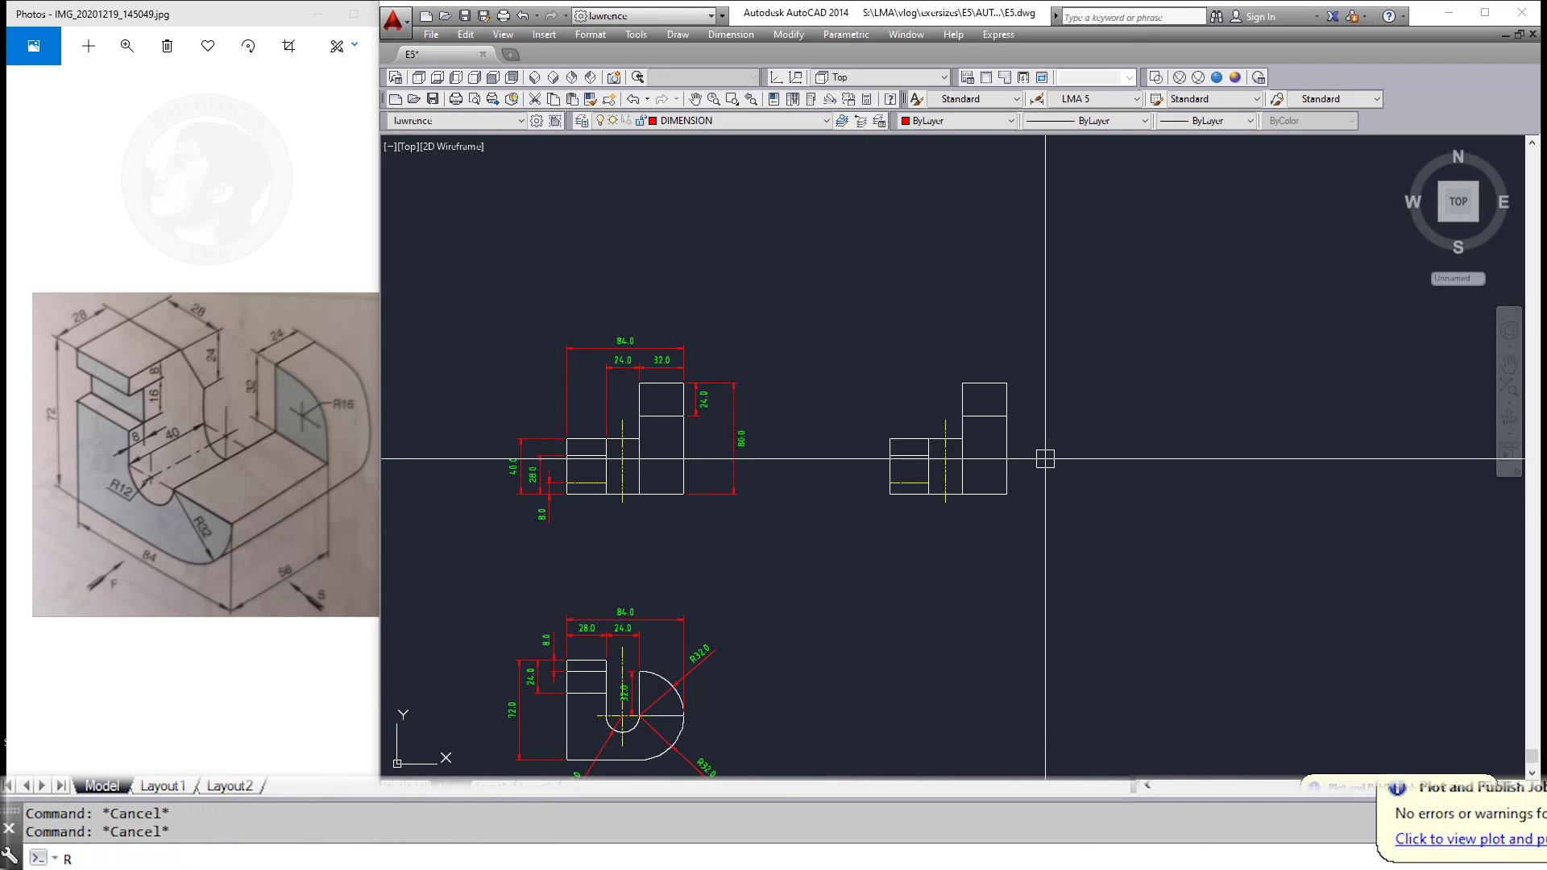
key(Return)
click(841, 315)
click(1047, 522)
key(Return)
click(945, 494)
key(Return)
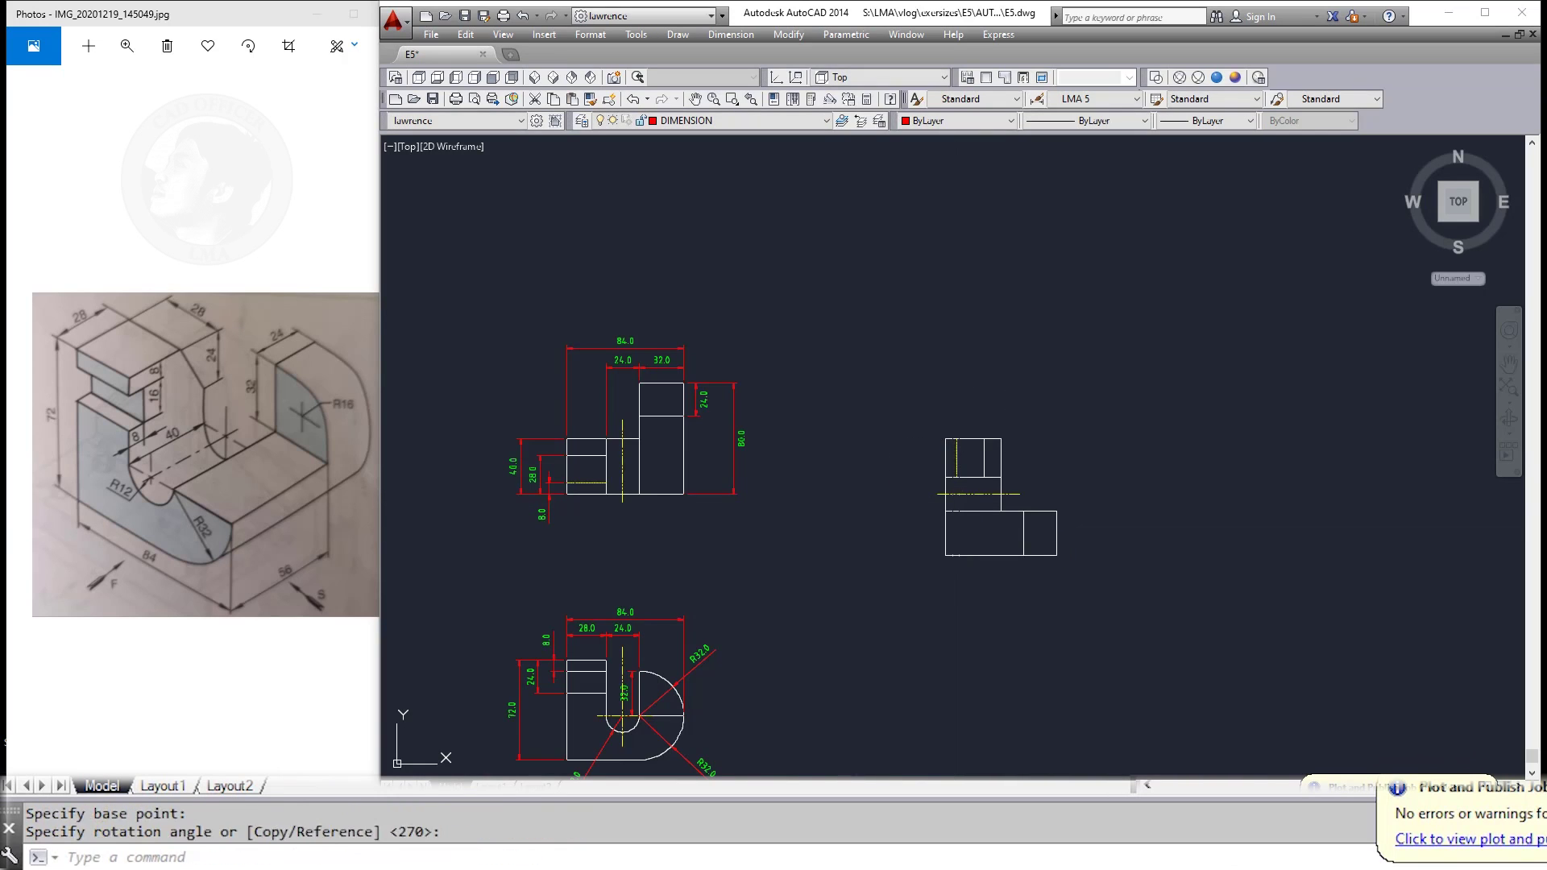
Step: Move the rotated copy beside the upper view
middle_drag(1014, 589, 887, 577)
text(m)
key(Return)
drag(996, 602, 778, 355)
key(Return)
click(882, 602)
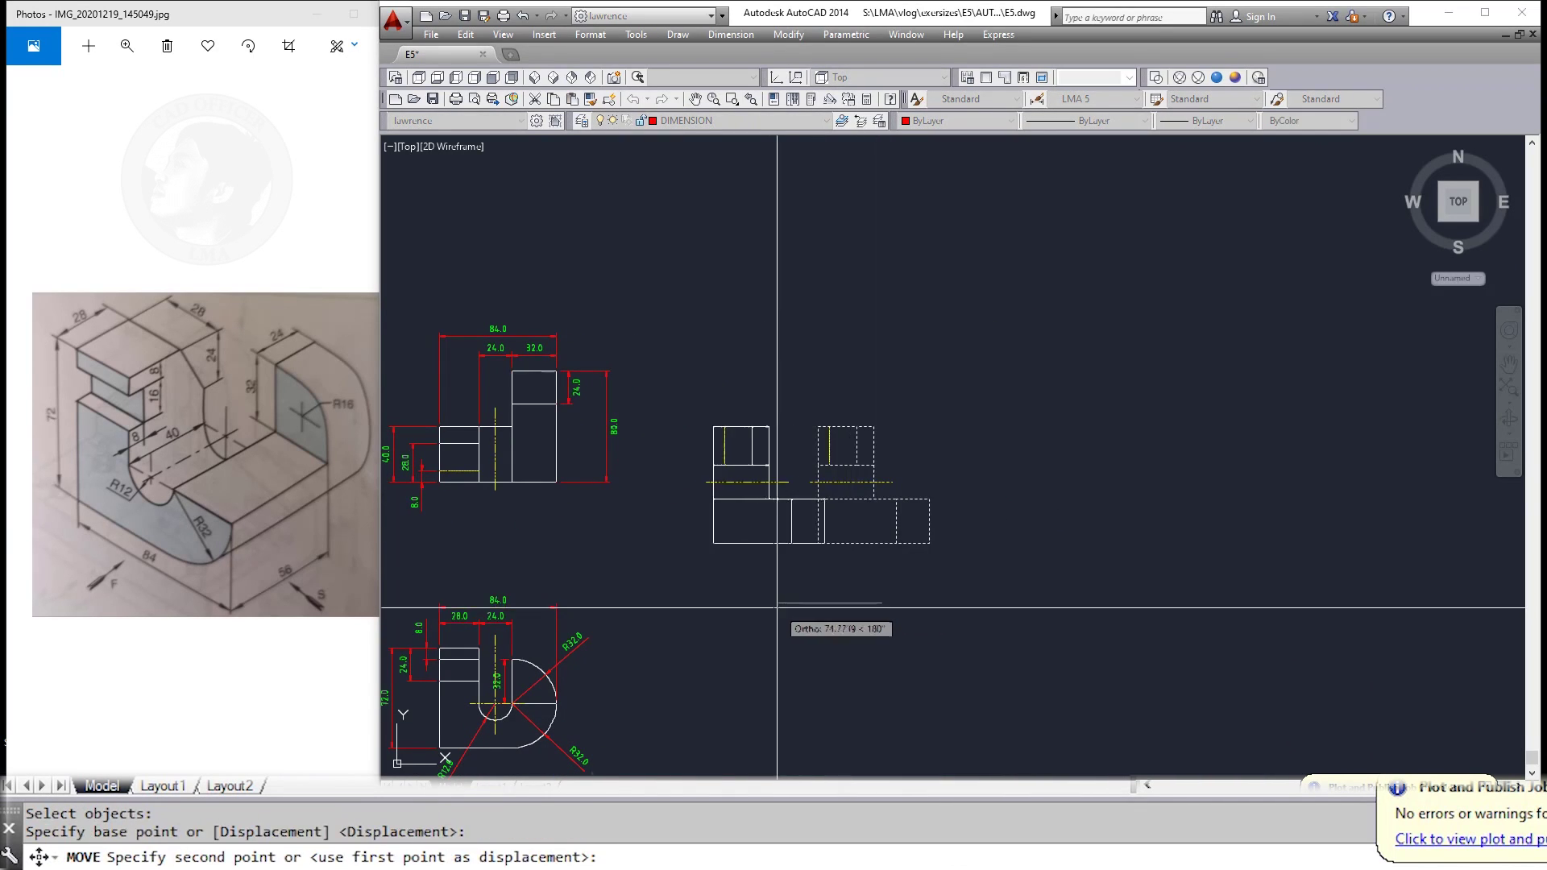
click(764, 607)
key(Escape)
middle_drag(765, 606, 789, 558)
key(Escape)
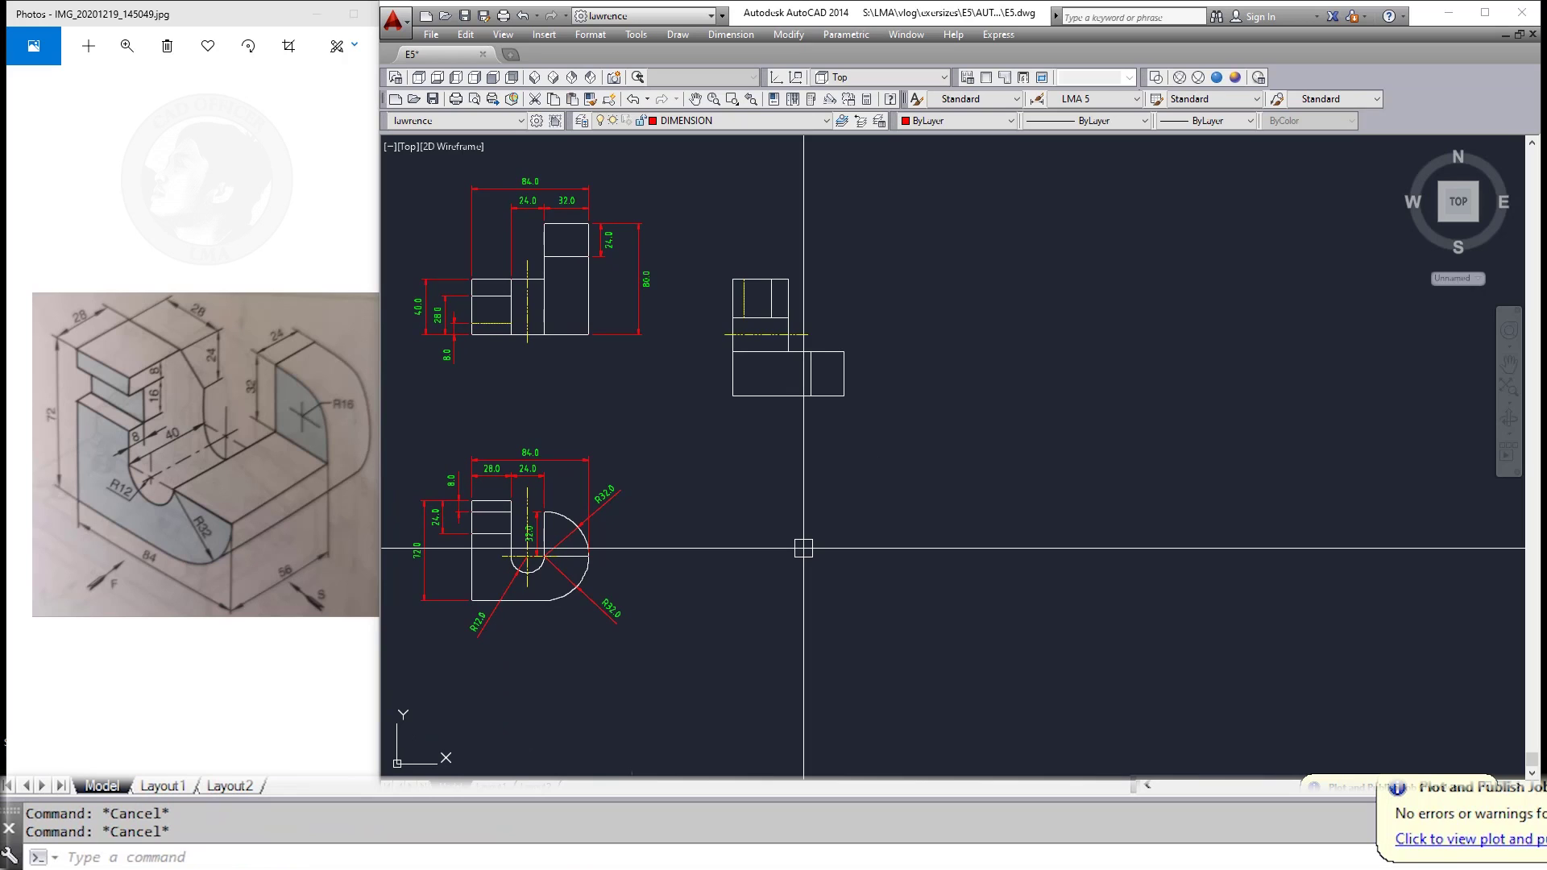
text(xl)
key(Return)
Step: Project a horizontal construction line from the lower view's edge
scroll(797, 548, up, 2)
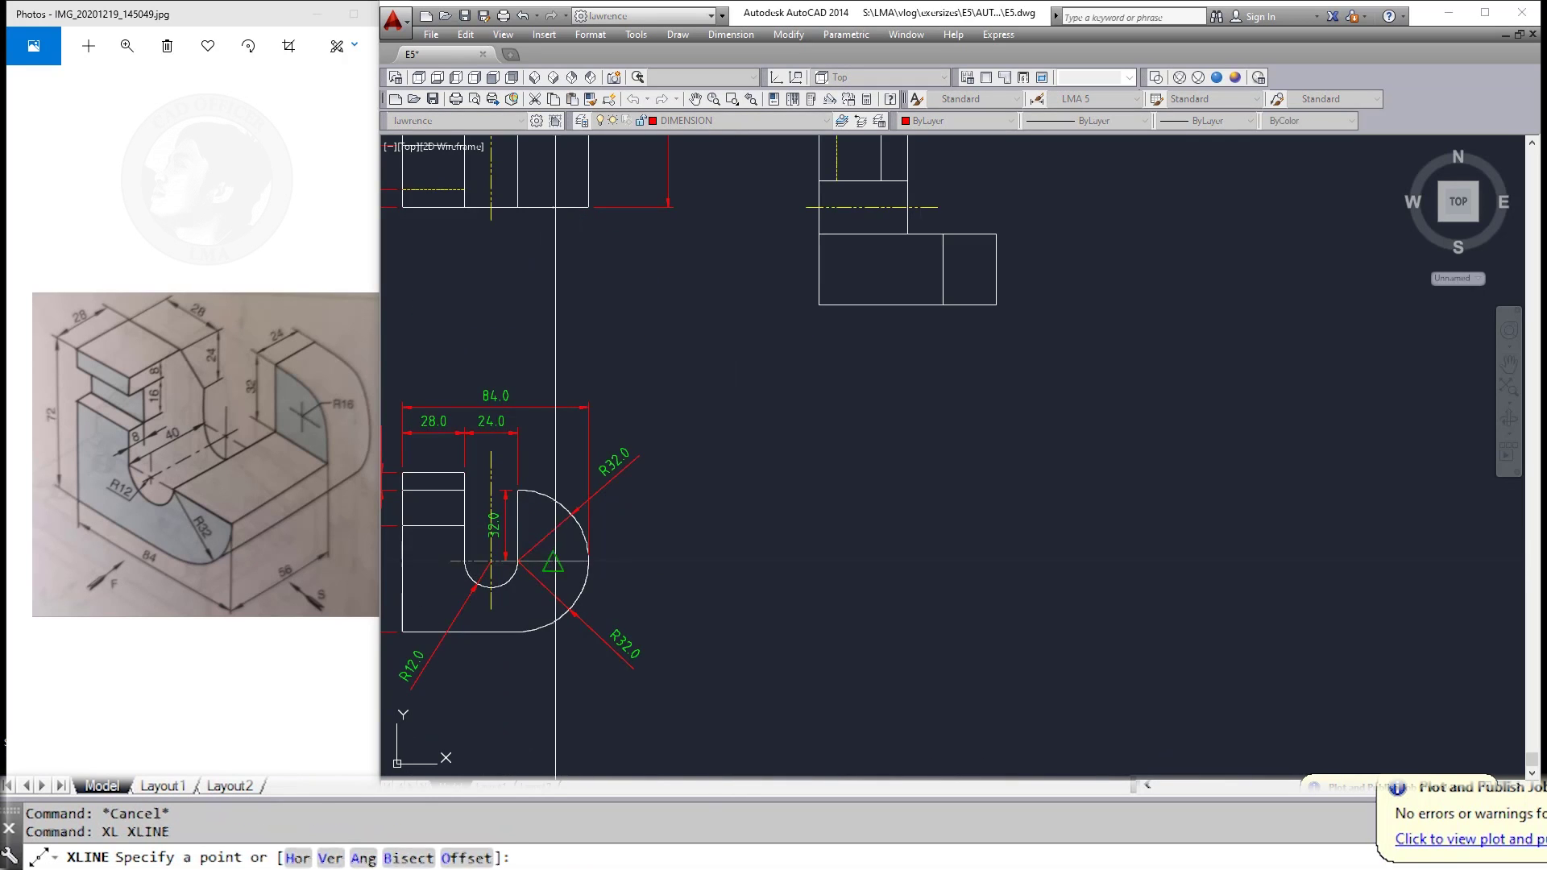
click(588, 560)
click(622, 534)
key(Escape)
key(Escape)
key(Escape)
middle_drag(704, 636, 805, 629)
key(Return)
click(619, 482)
Step: Project two vertical construction lines down from the side view's edges
key(Escape)
middle_drag(993, 514, 787, 540)
key(Return)
click(839, 322)
click(887, 379)
key(Escape)
key(Escape)
key(Escape)
key(Return)
click(891, 322)
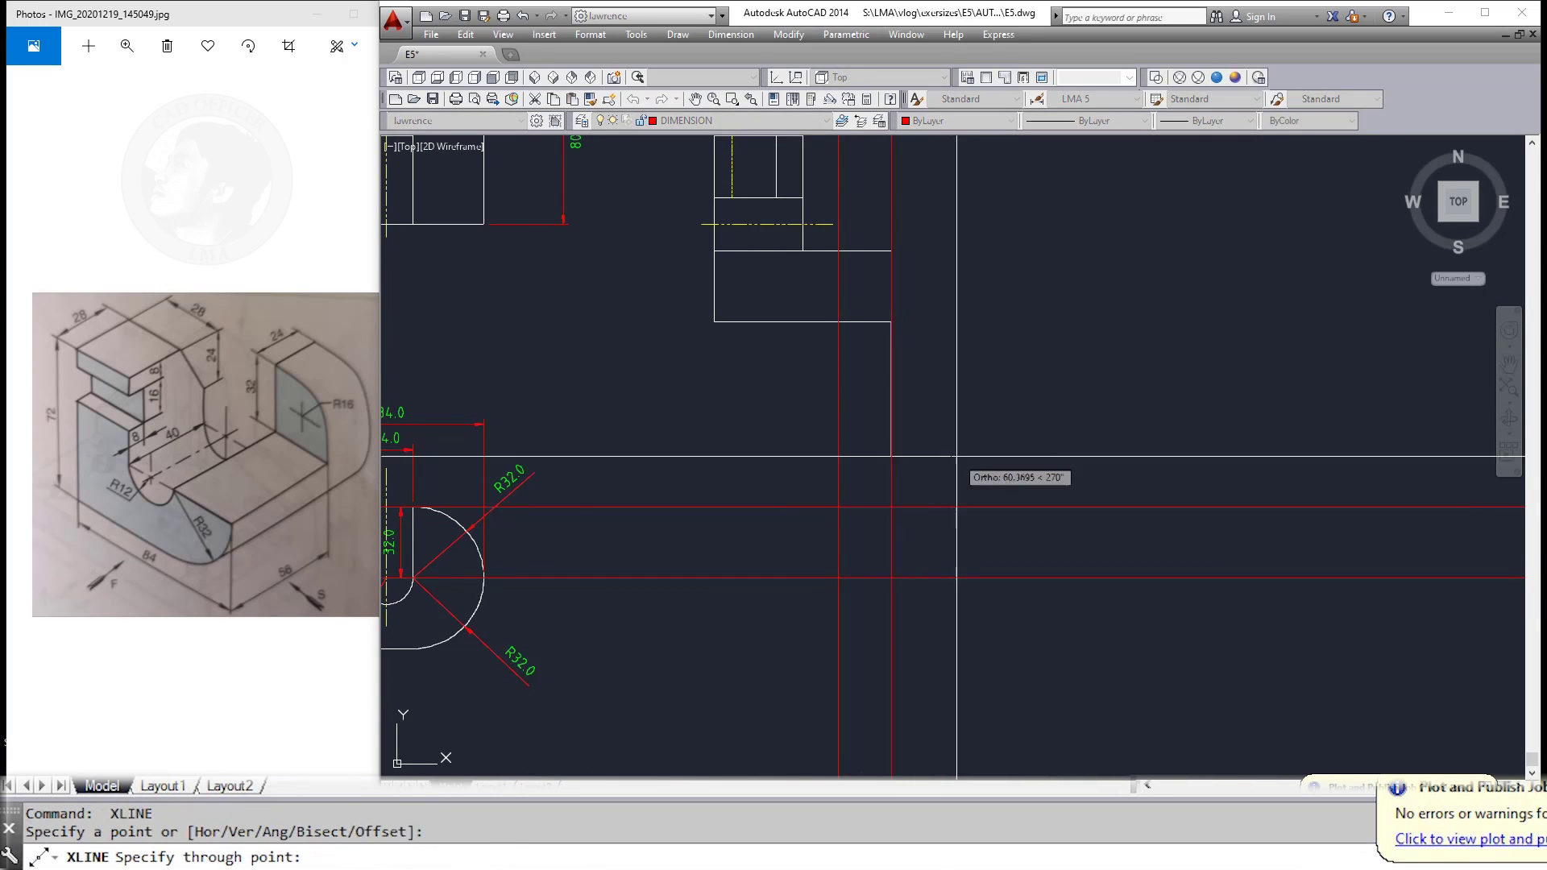
click(967, 516)
key(Escape)
Step: Add a horizontal construction line through the lower view
scroll(1032, 568, down, 2)
key(Return)
click(643, 590)
click(1011, 633)
key(Escape)
key(Escape)
Step: Make OUTLINE 1 current and project a vertical line from the side view's left edge
click(725, 120)
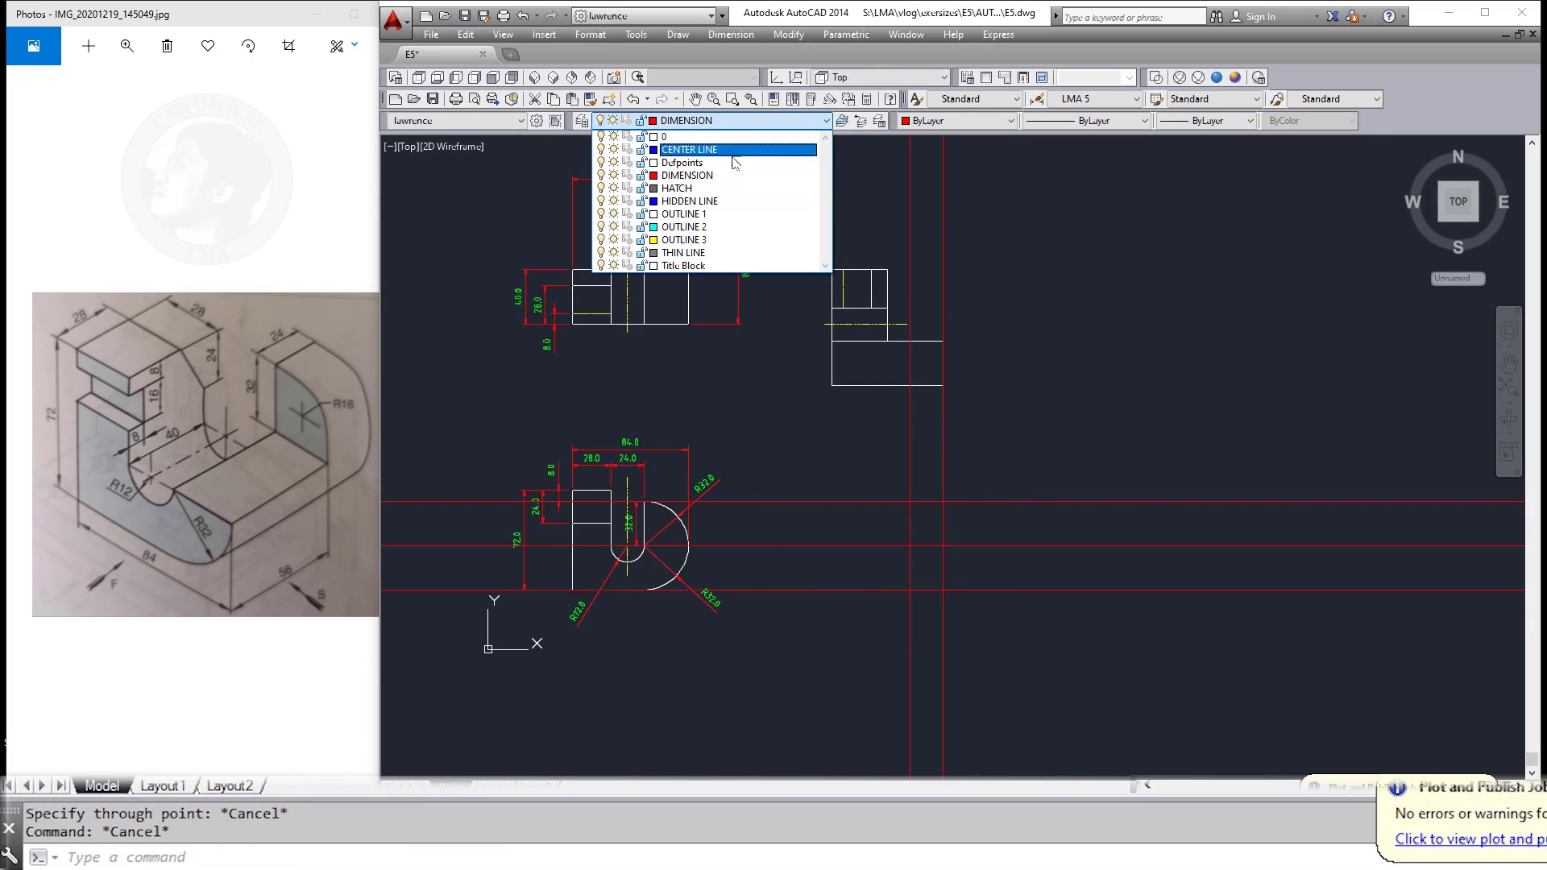
click(735, 213)
middle_drag(950, 535, 912, 535)
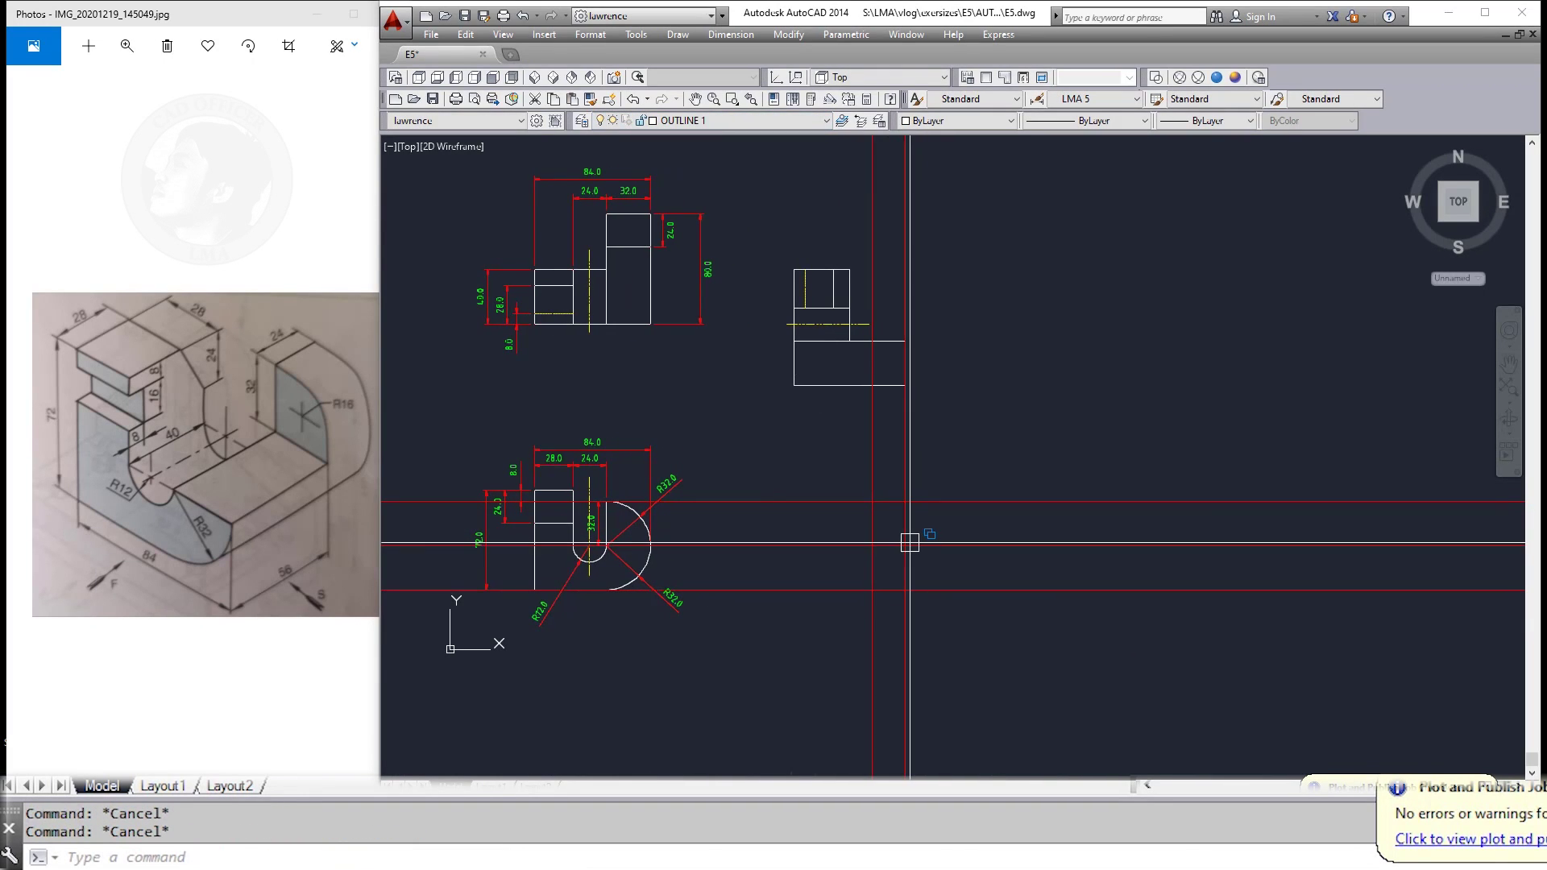
key(Return)
click(793, 385)
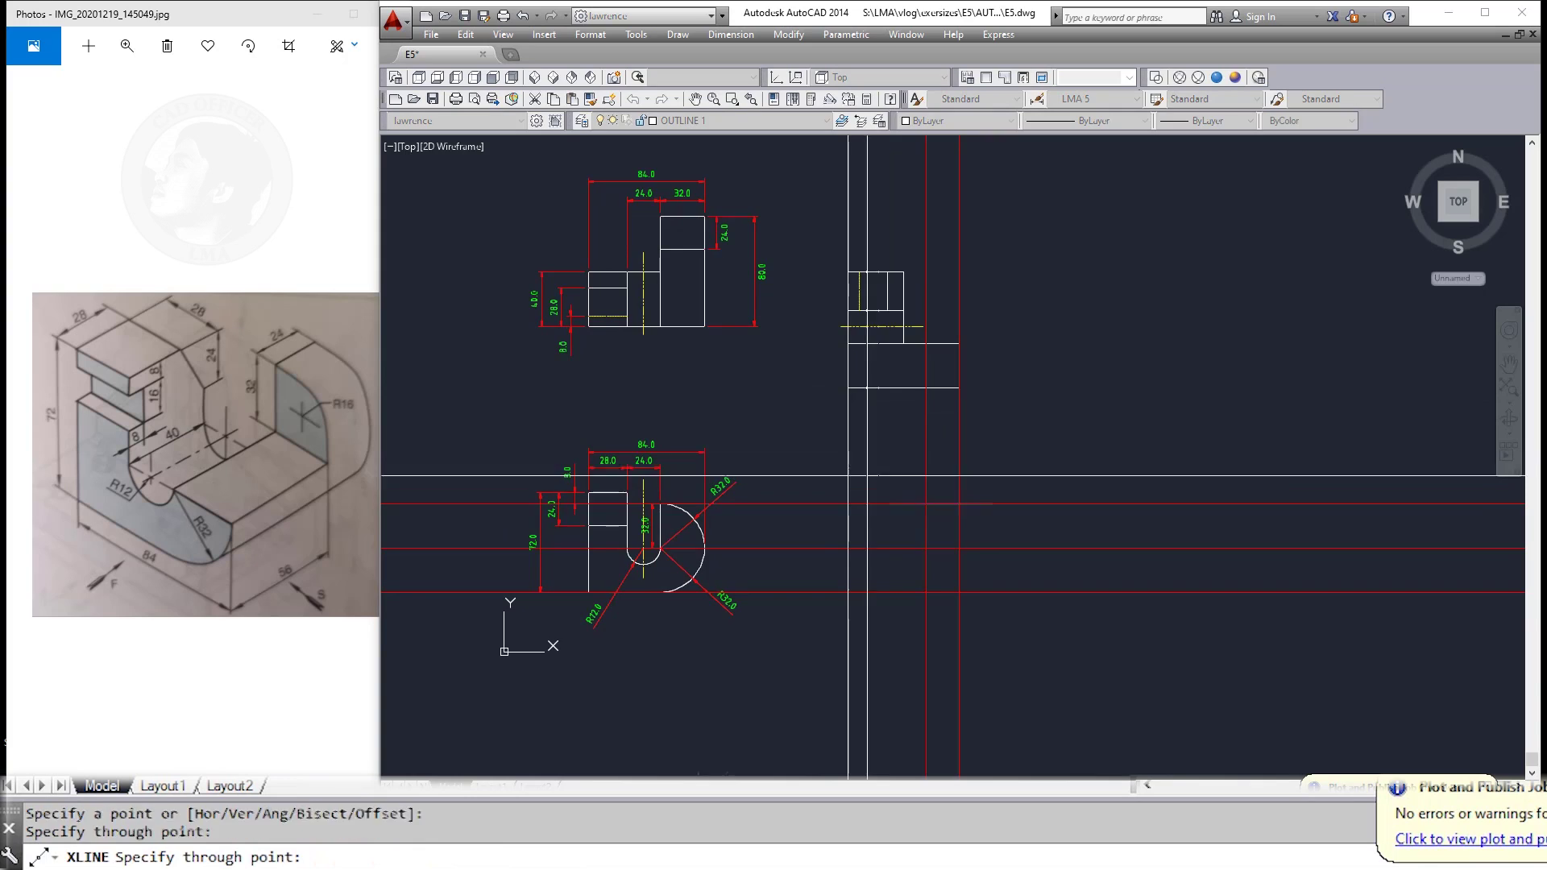
click(820, 575)
key(Escape)
middle_drag(820, 576, 847, 577)
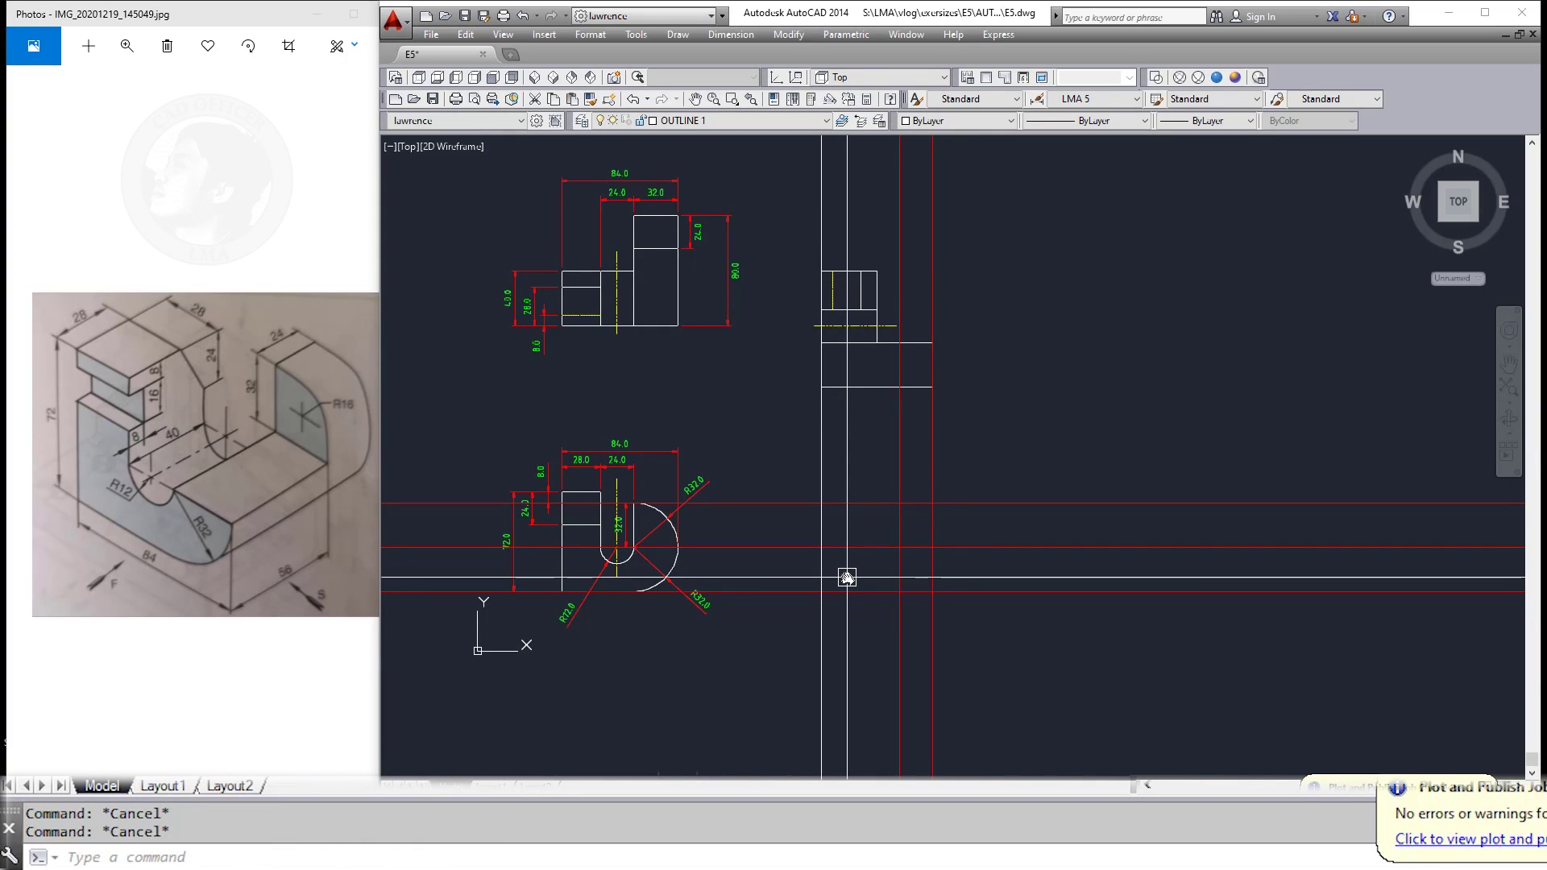
Step: Draw the closed L-shaped outline along the projection intersections
click(899, 503)
click(899, 548)
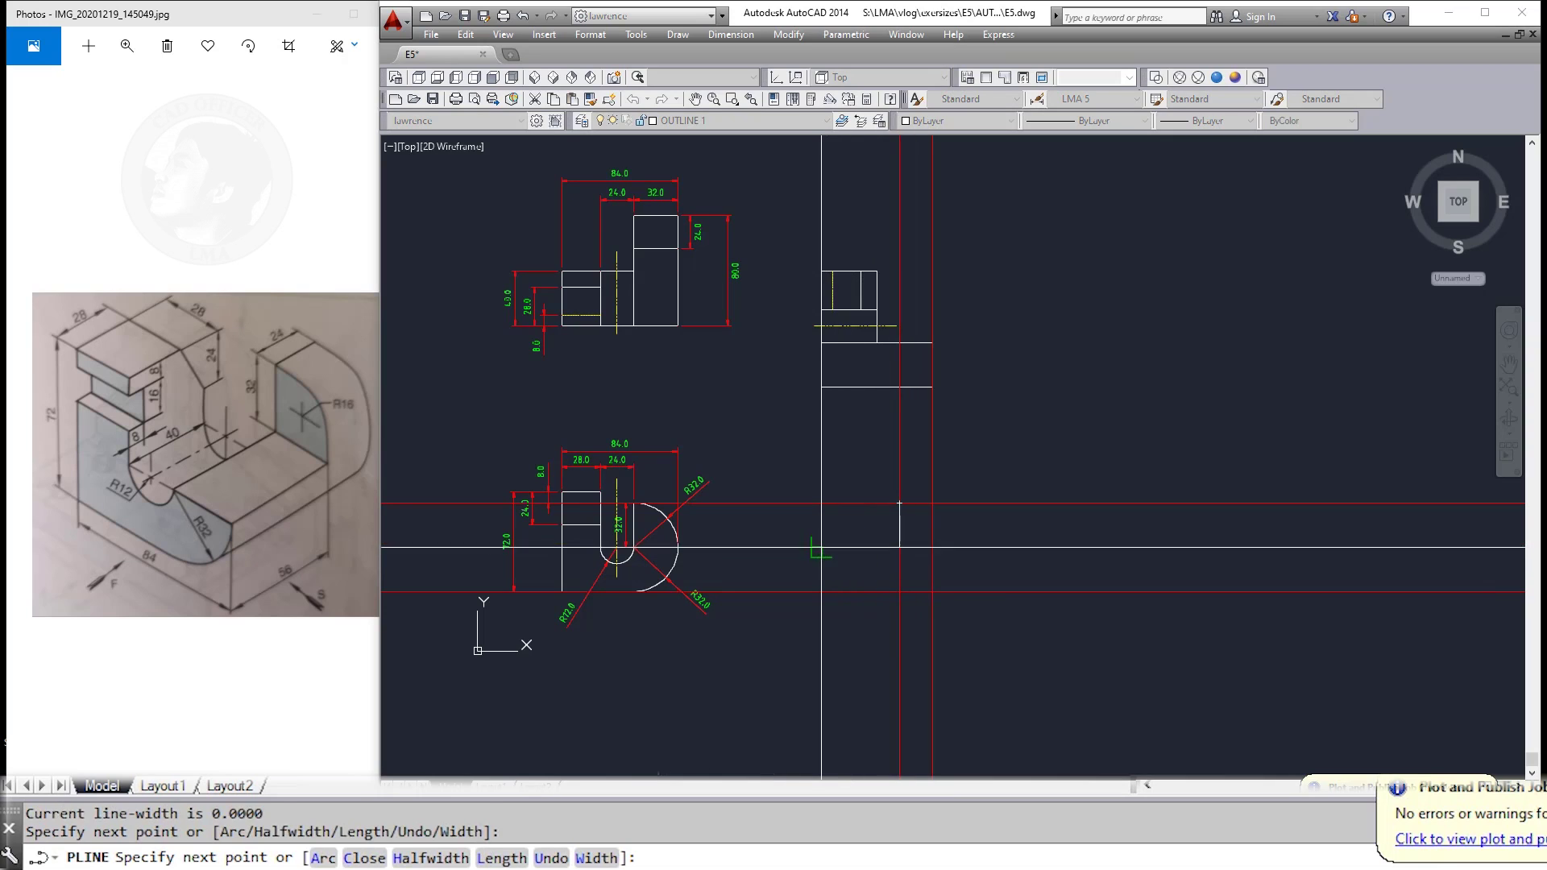
click(823, 547)
click(822, 591)
click(933, 592)
click(932, 503)
Step: Erase the red construction lines around the new outline
click(899, 503)
key(Escape)
key(e)
key(Return)
key(e)
key(Return)
middle_drag(860, 460, 826, 479)
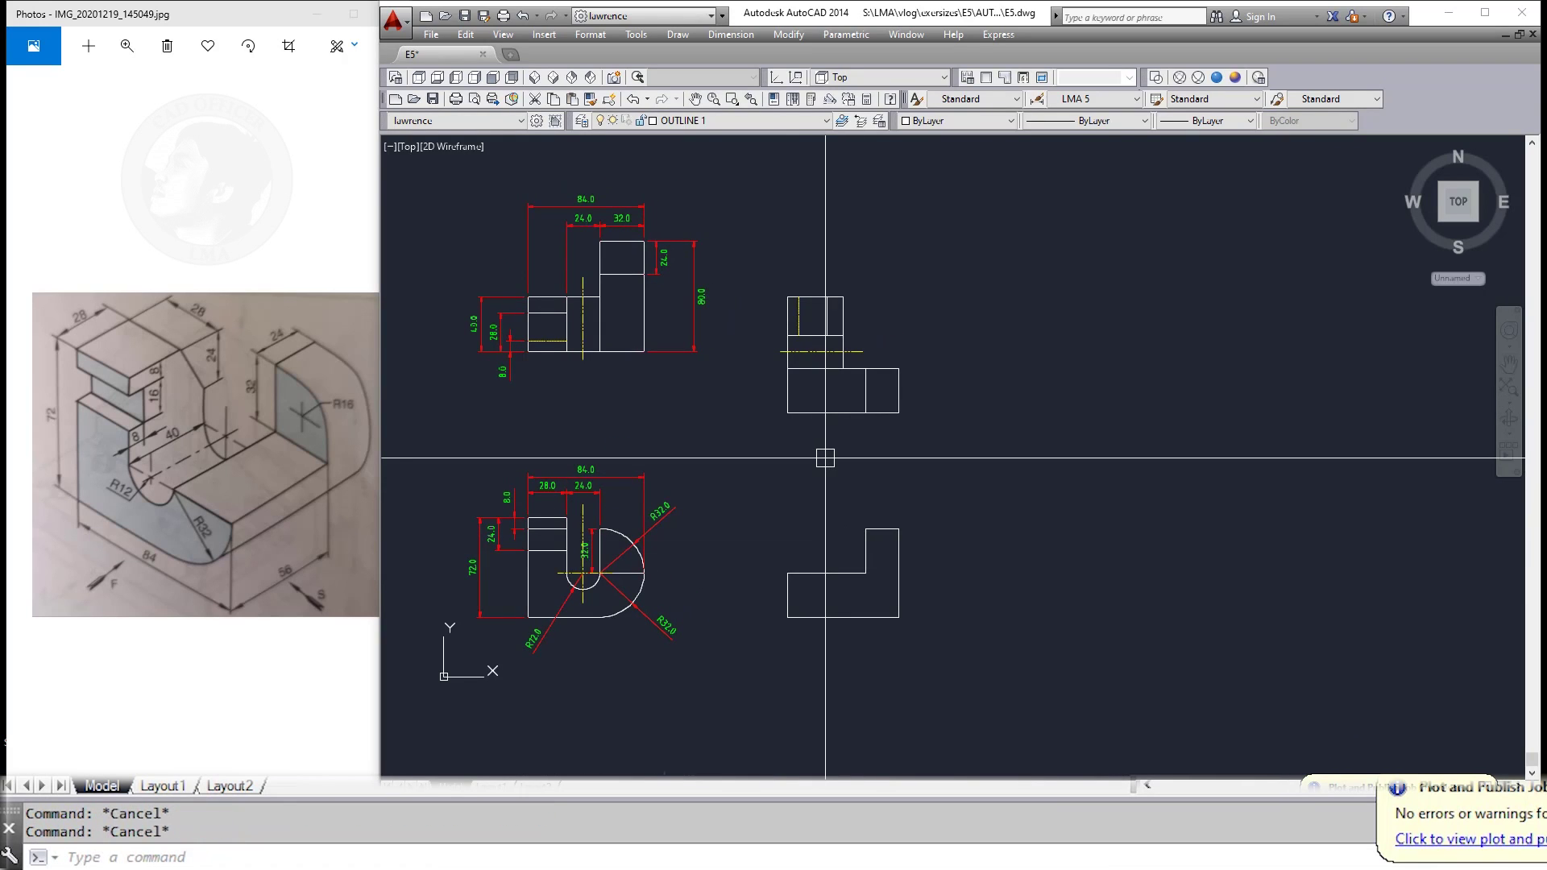
Step: Run vertical XLINE construction lines through the lower view and the slot
text(l)
key(Return)
key(v)
key(Return)
click(843, 574)
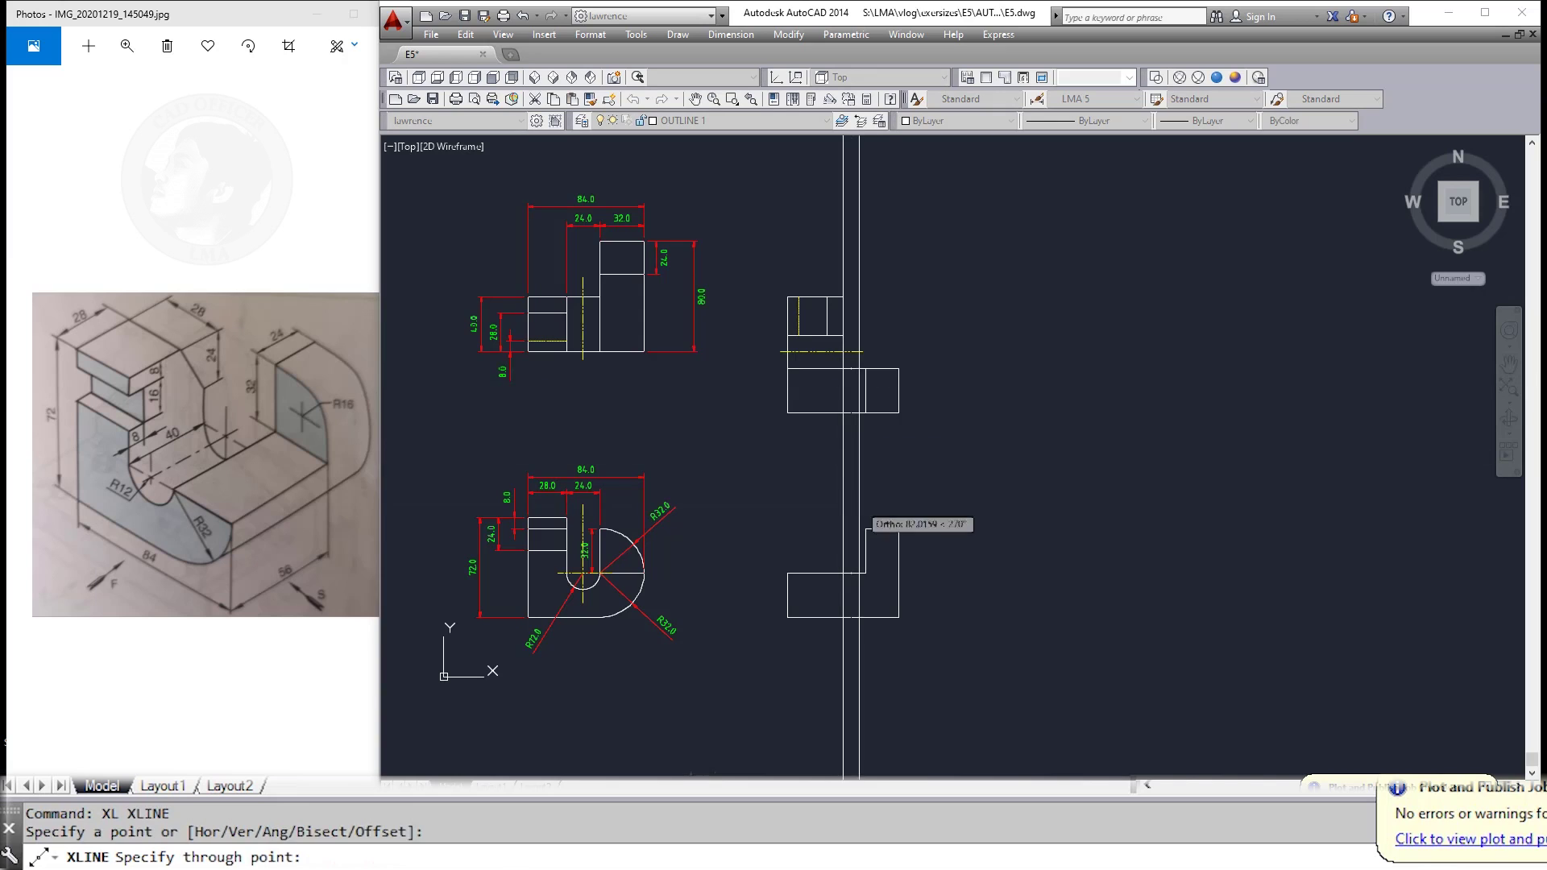
click(785, 567)
key(Escape)
Step: Add a construction line through a point on the lower view, then zoom in
key(Return)
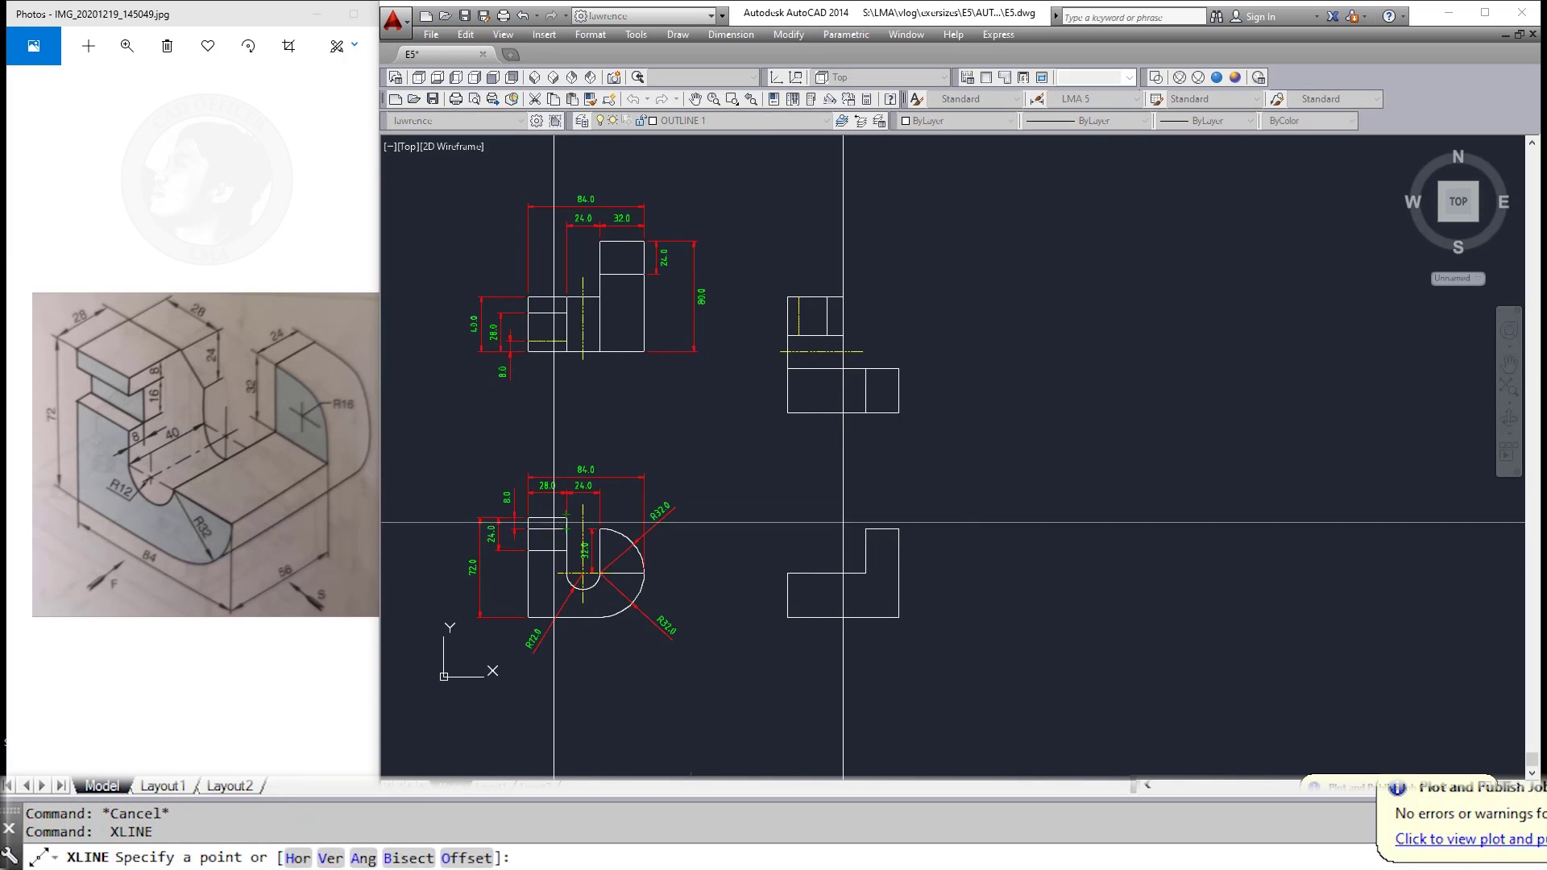
click(547, 518)
click(843, 536)
key(Escape)
scroll(887, 516, up, 3)
middle_drag(928, 535, 952, 495)
Step: Run horizontal construction lines through the slot edge and another lower-view edge
key(Return)
click(707, 356)
click(983, 356)
key(Escape)
key(Return)
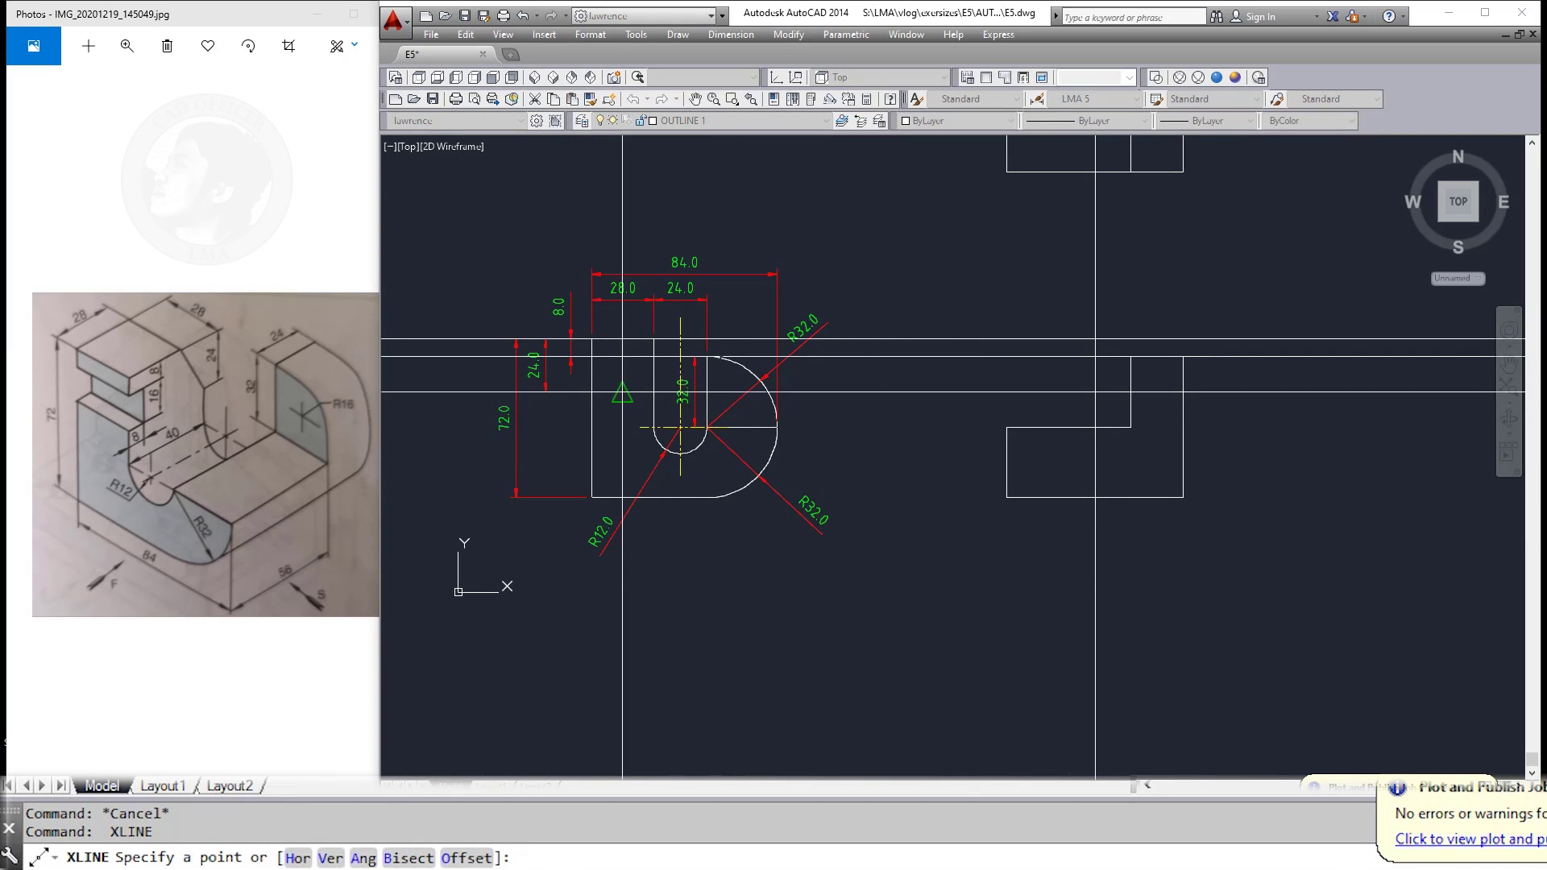
click(613, 393)
click(892, 393)
key(Escape)
middle_drag(967, 483, 788, 564)
Step: Add another vertical construction line through the views
key(Return)
click(827, 252)
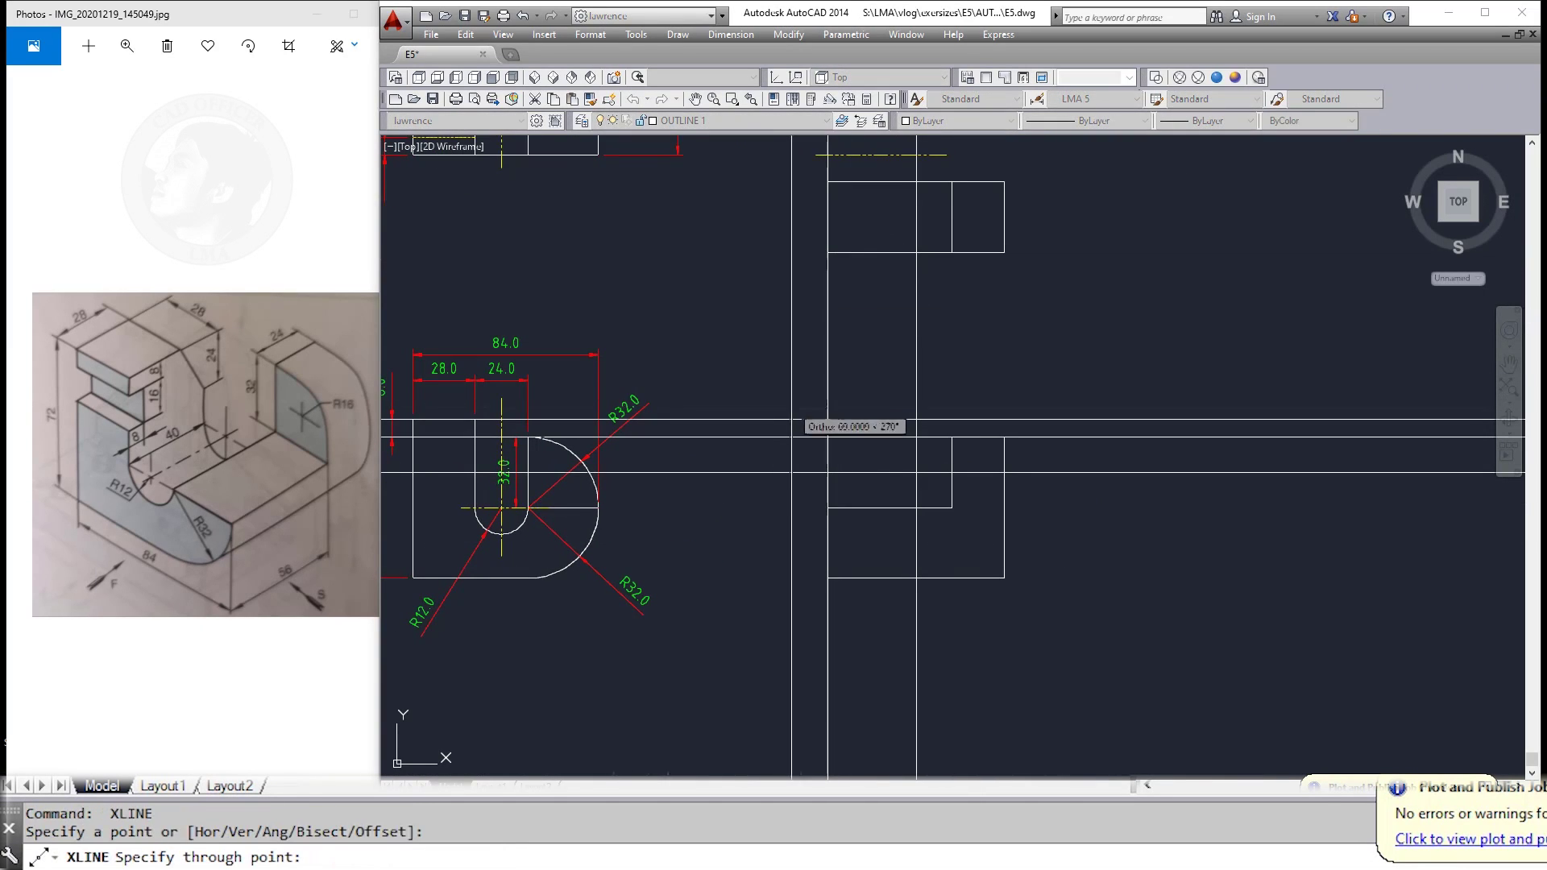
click(827, 540)
key(Escape)
key(Escape)
middle_drag(845, 128, 790, 258)
key(Return)
click(790, 258)
key(Escape)
key(Escape)
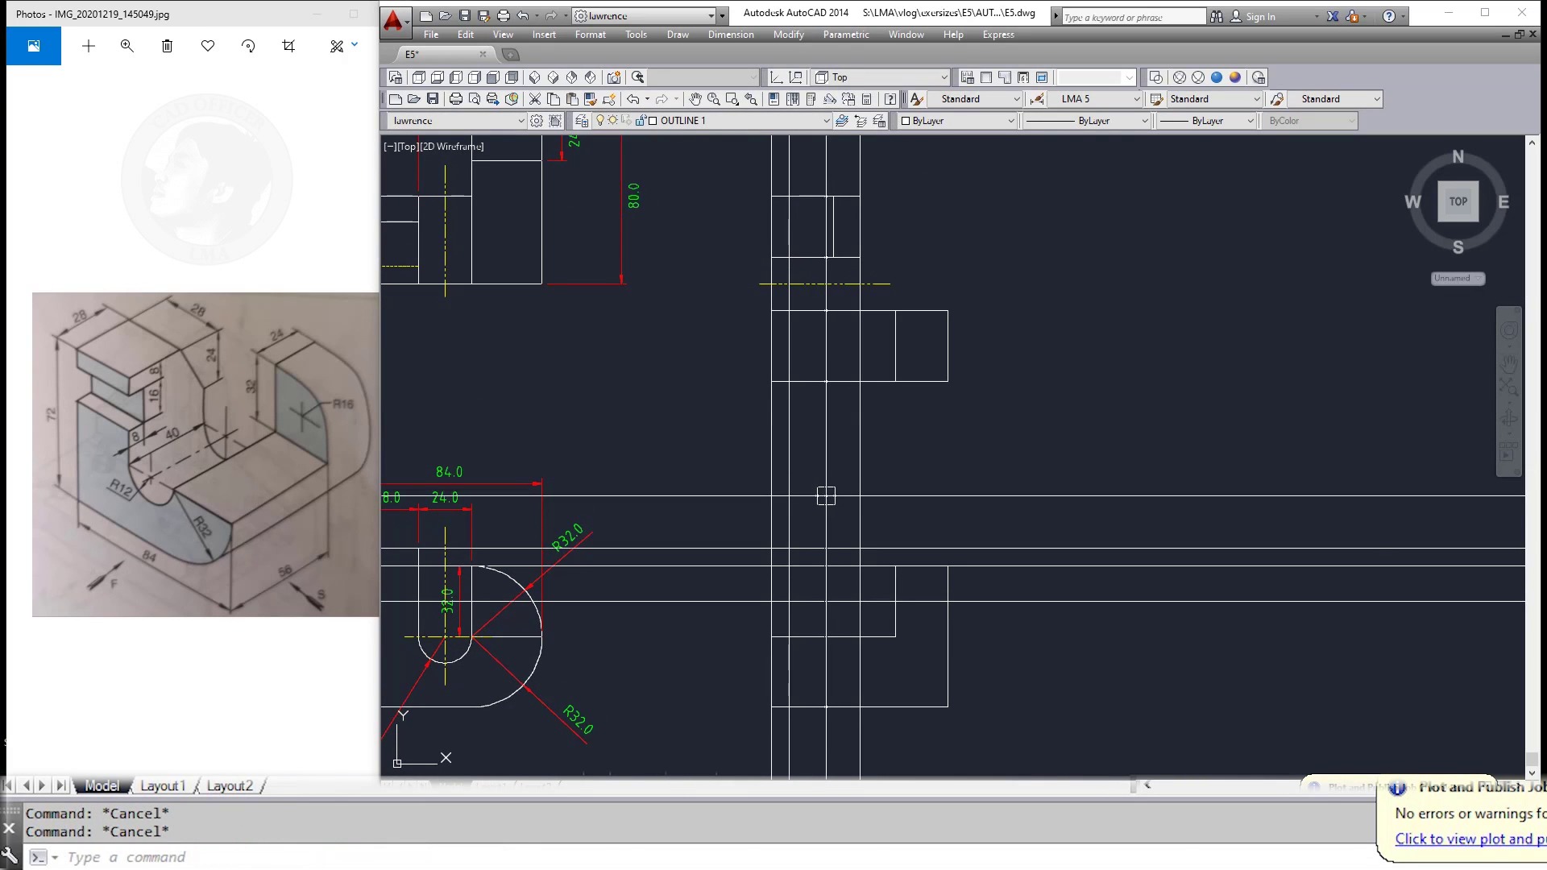
middle_drag(827, 496, 835, 585)
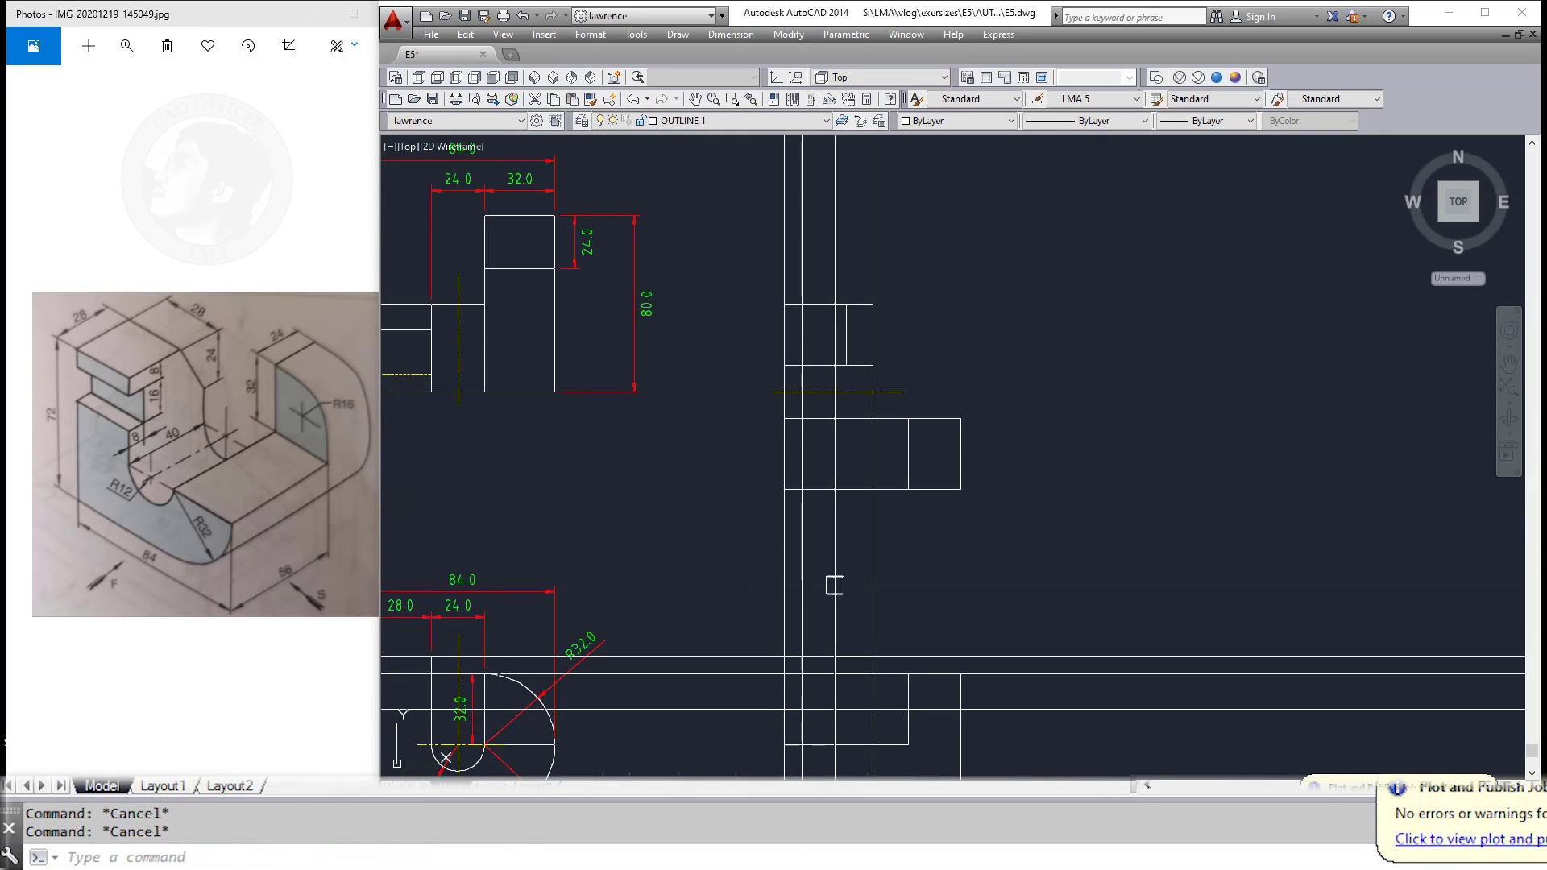
Step: Start a MOVE on the side-view lines, then cancel it
text(m)
key(Return)
click(896, 562)
middle_drag(891, 589, 887, 512)
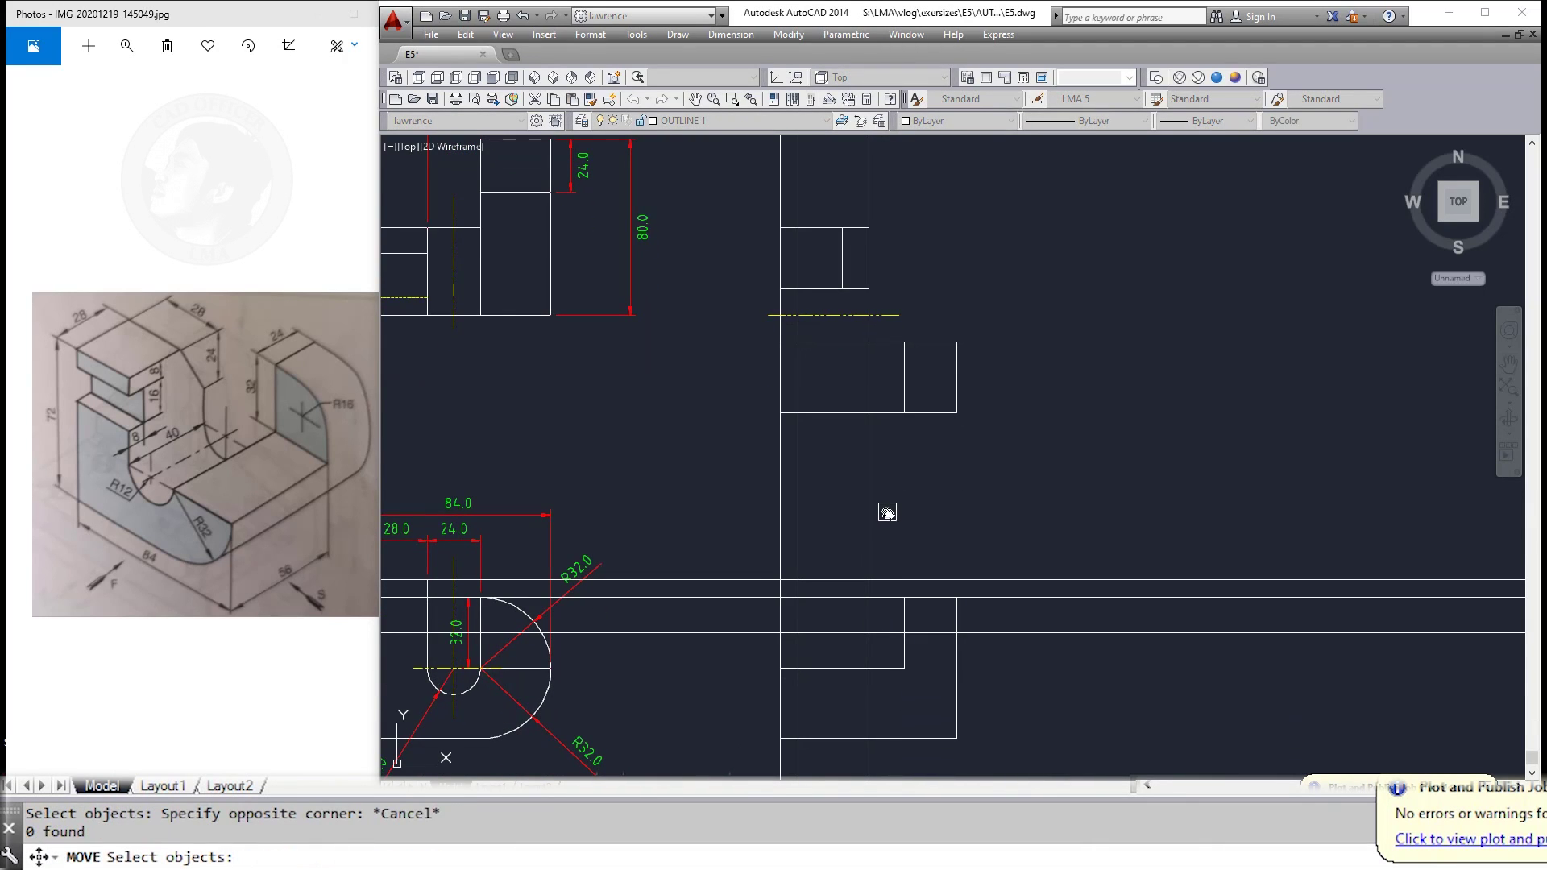
key(Escape)
key(Escape)
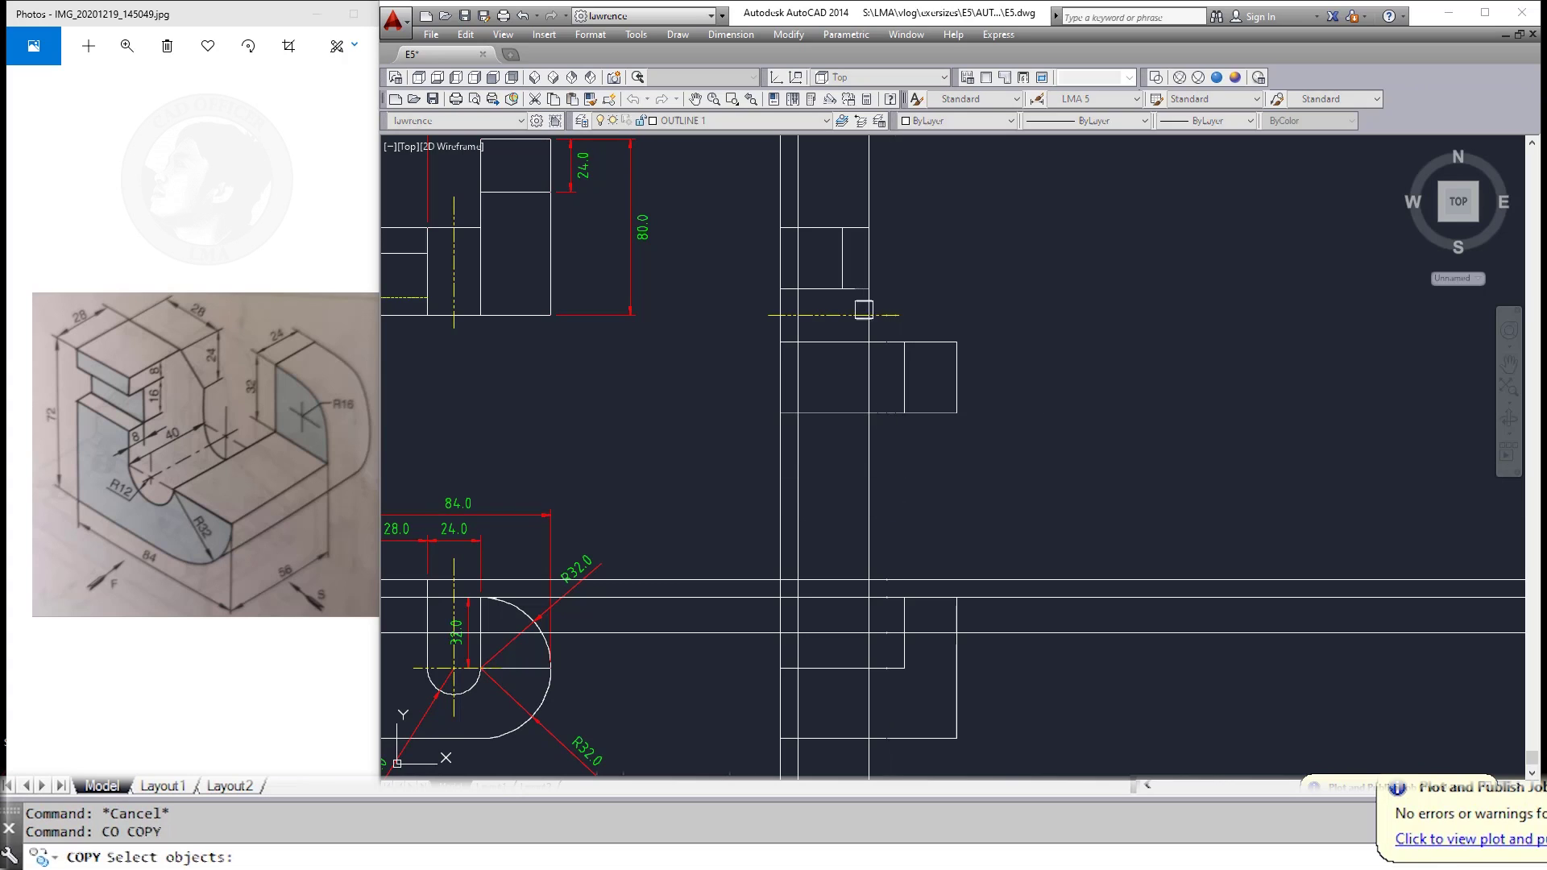
Step: Copy a vertical line to the right of the L-shaped outline
click(869, 250)
click(918, 304)
key(Return)
click(868, 287)
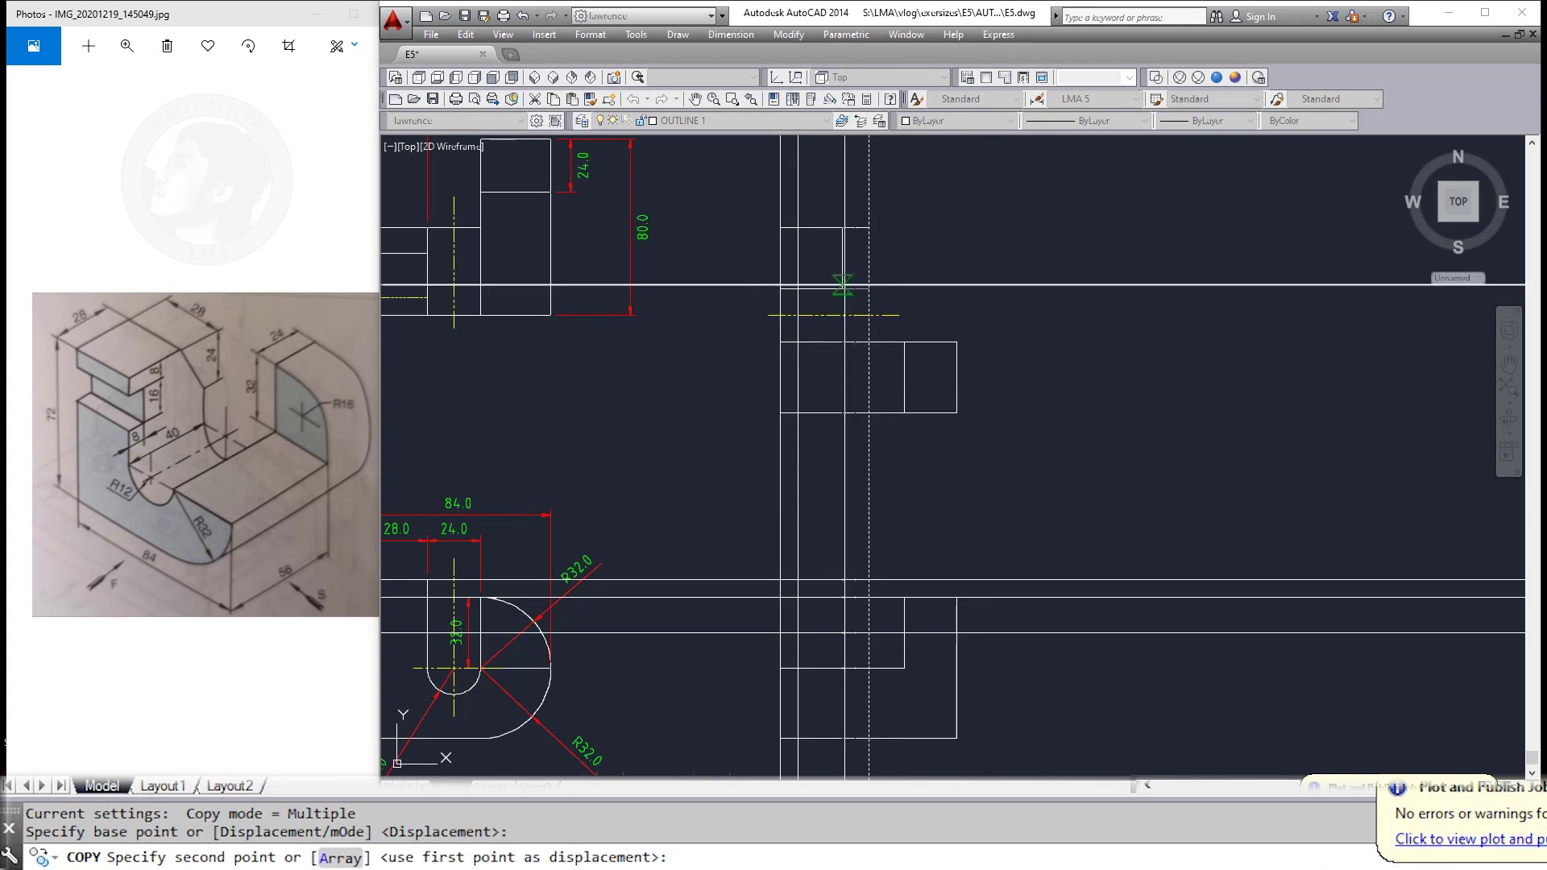
click(842, 288)
key(Escape)
middle_drag(946, 478, 987, 415)
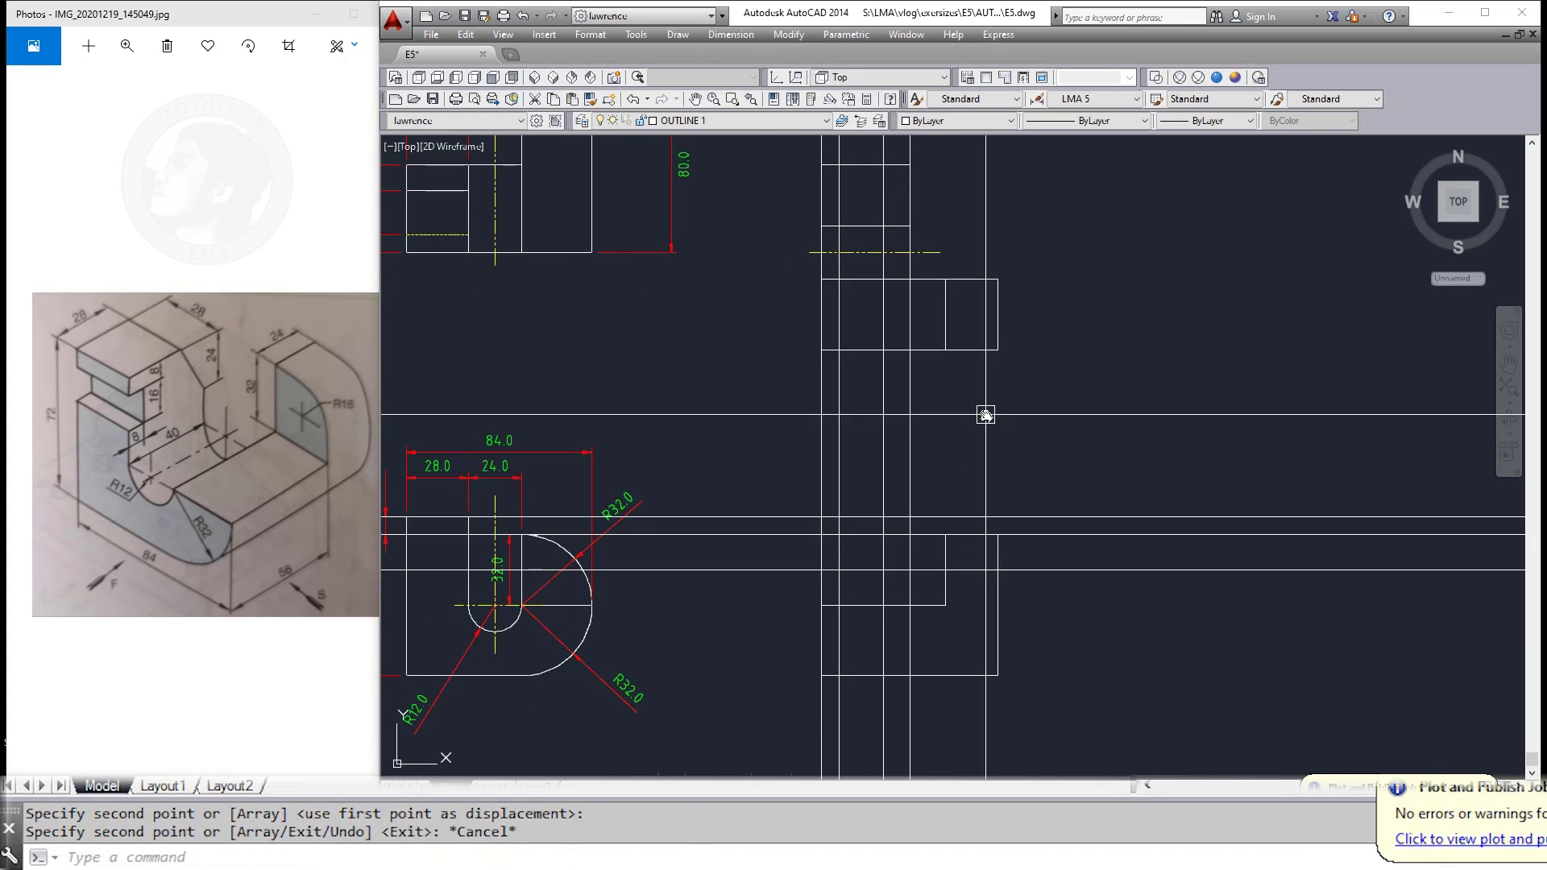
key(Escape)
middle_drag(1002, 505, 1000, 492)
key(Escape)
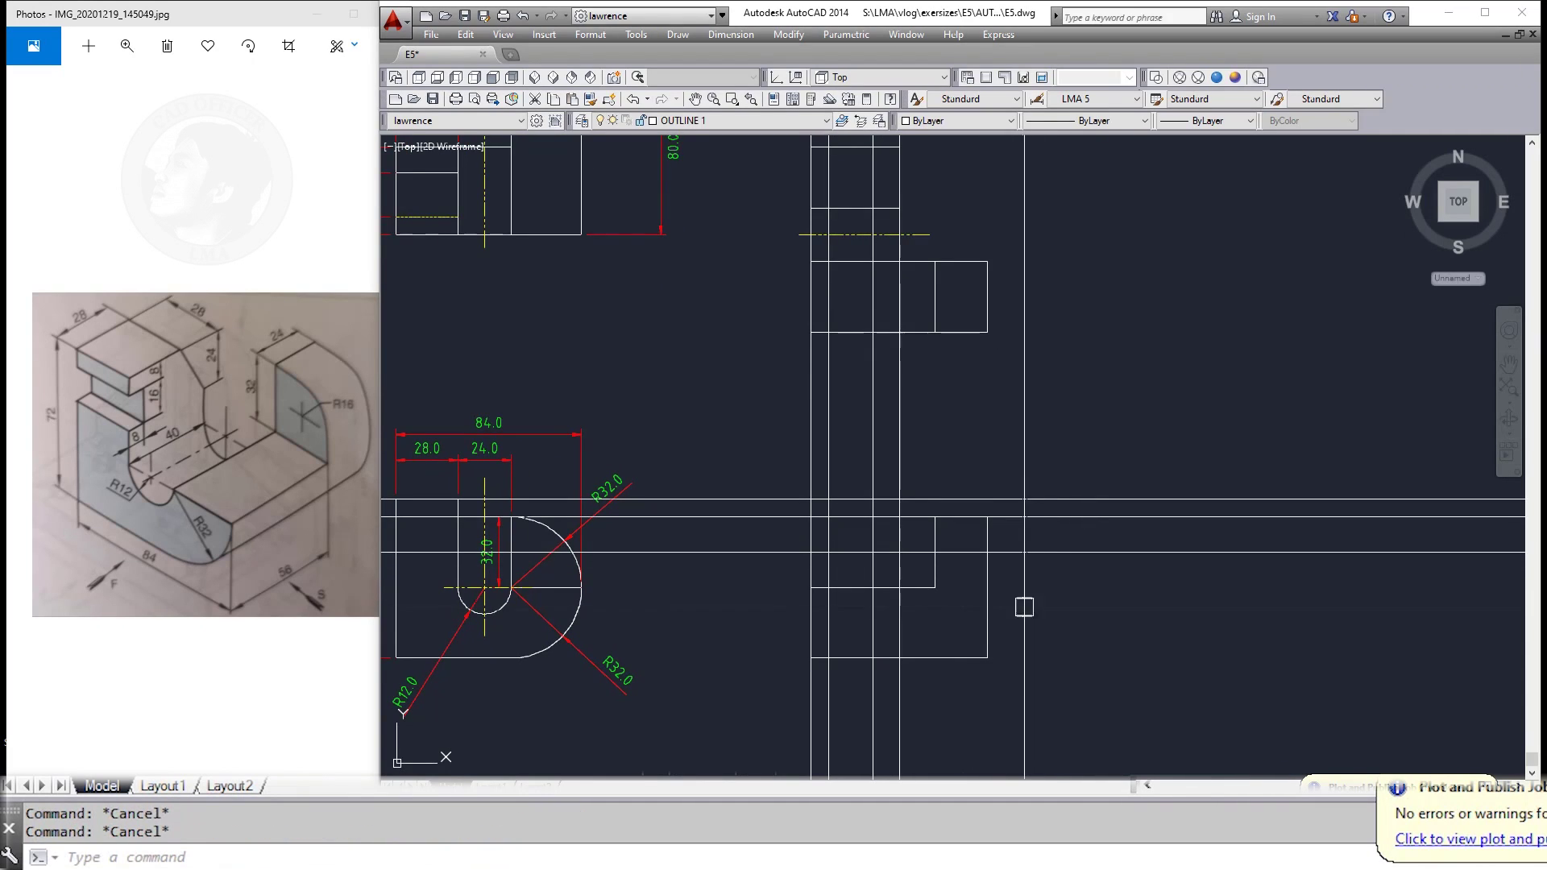
Step: Select the long construction lines, then clear the selection
middle_drag(1022, 612, 1026, 601)
text(pl)
key(Return)
key(Escape)
drag(1128, 612, 1092, 451)
drag(927, 709, 786, 686)
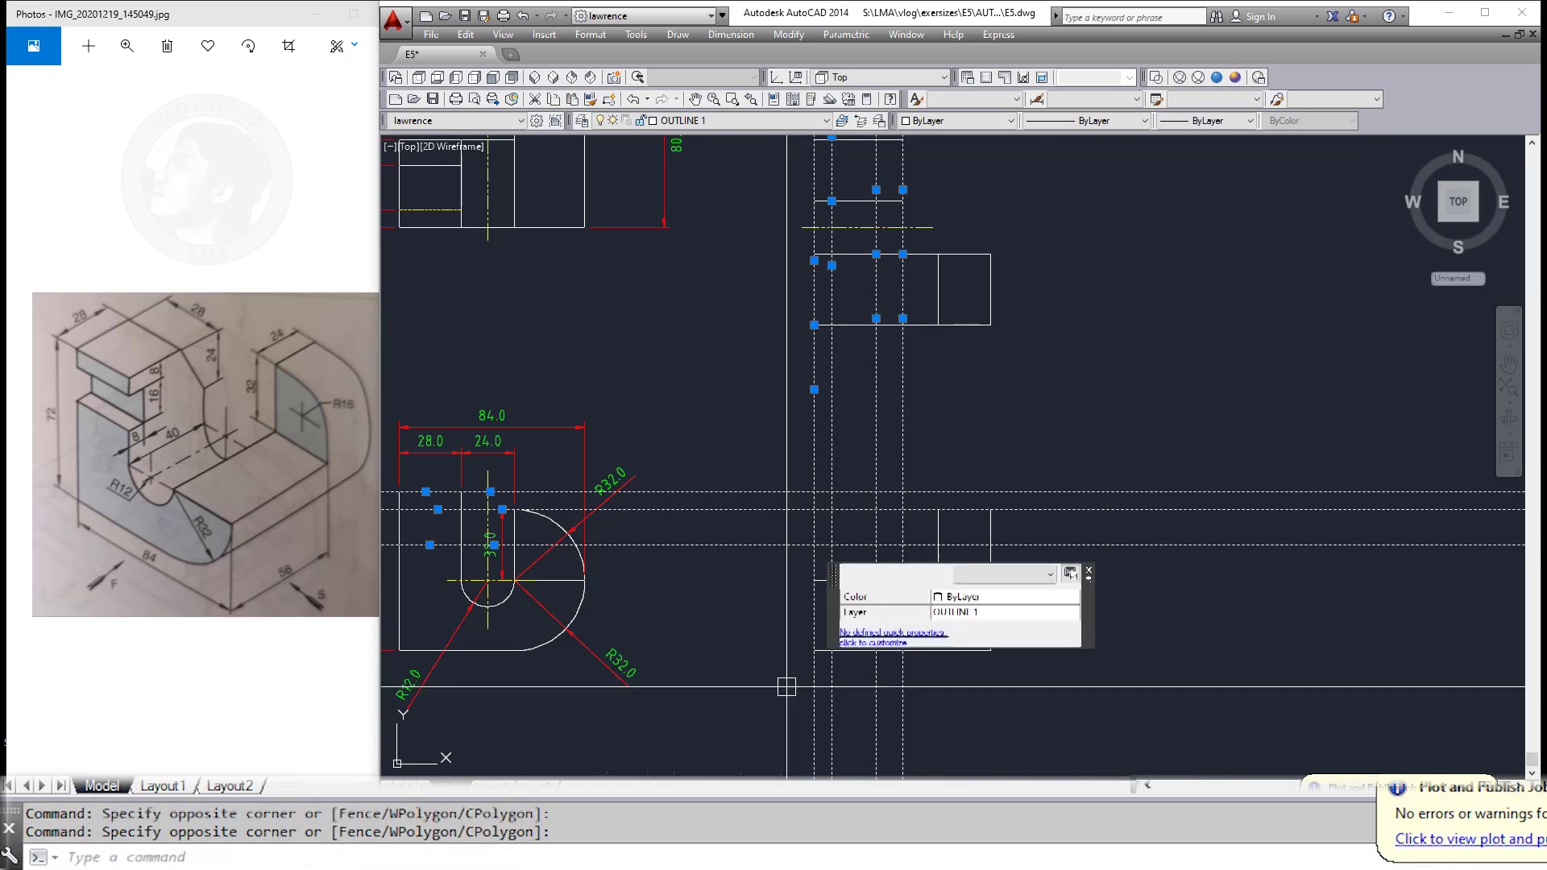
key(Escape)
key(Escape)
Step: Match the vertical lines to the dashed yellow line's properties
middle_drag(650, 449, 657, 422)
text(MA)
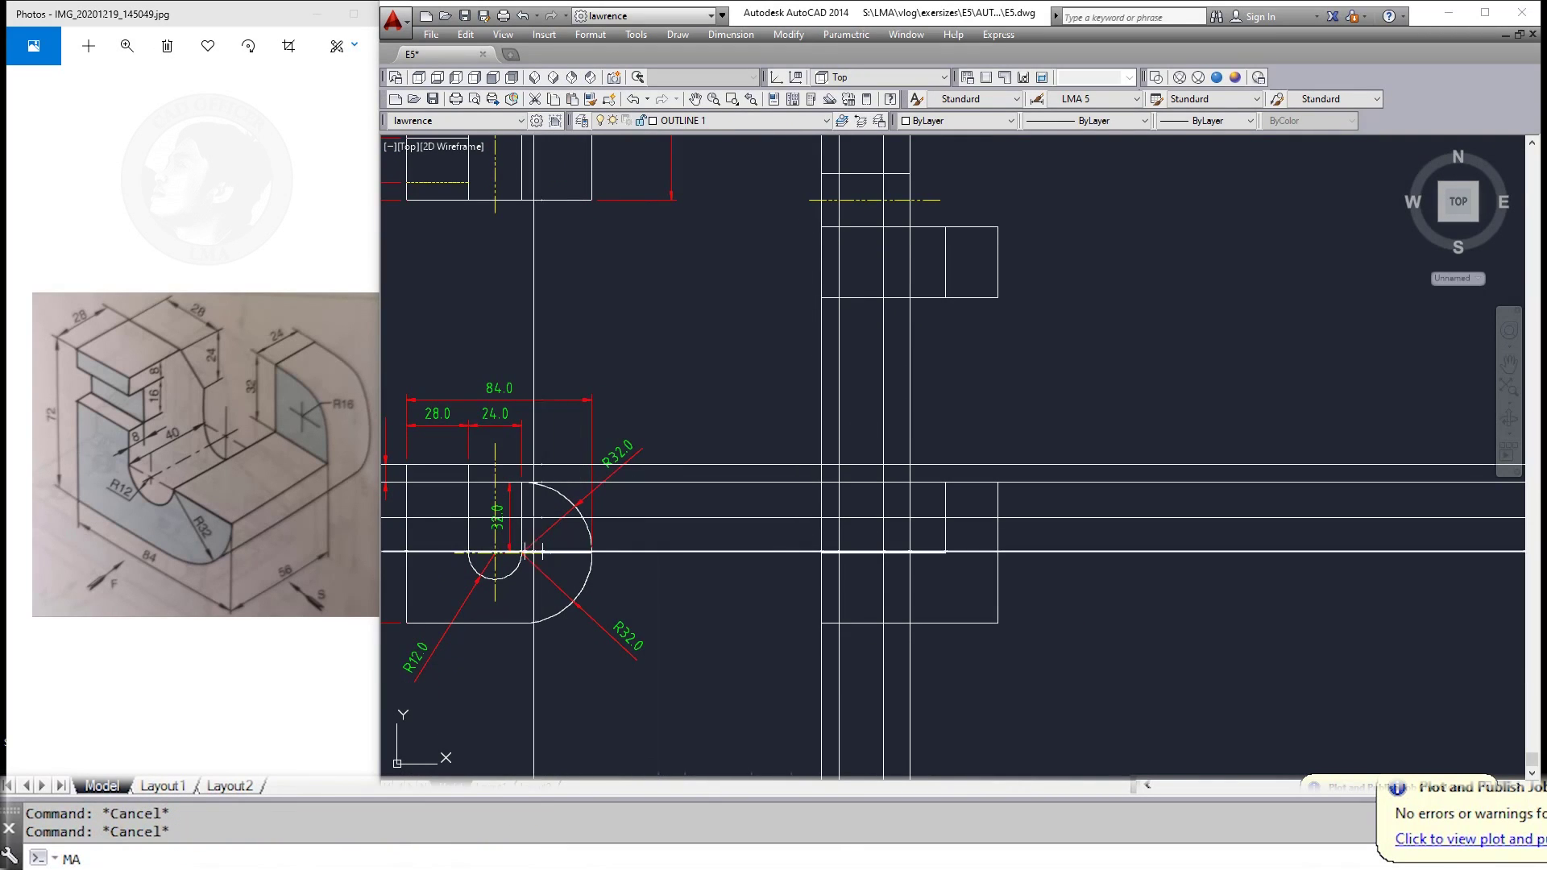
key(Return)
click(542, 551)
click(810, 713)
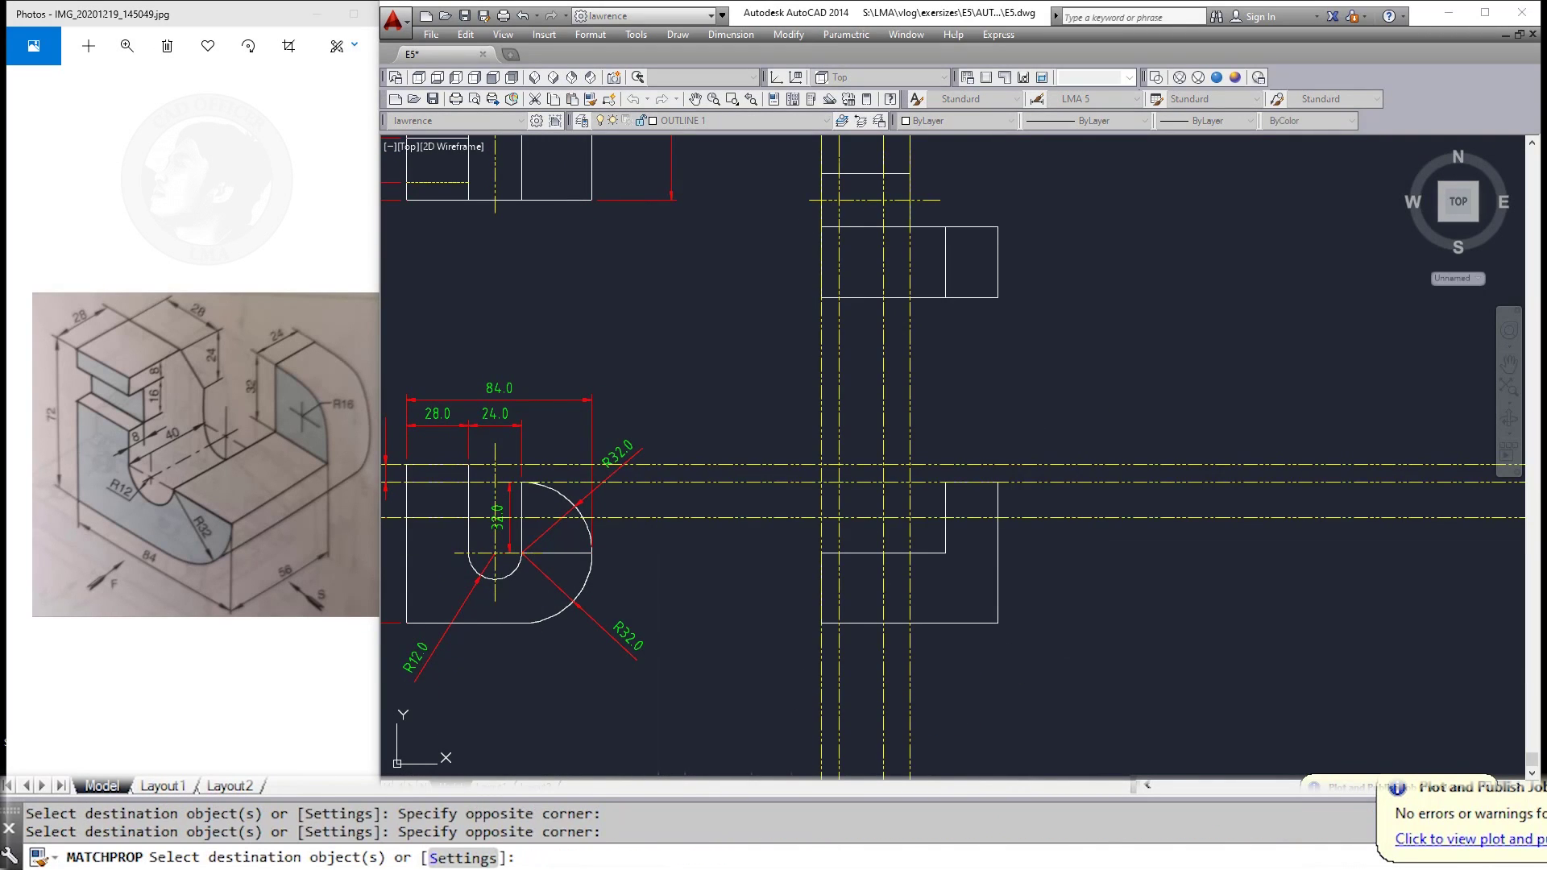
key(Return)
key(Escape)
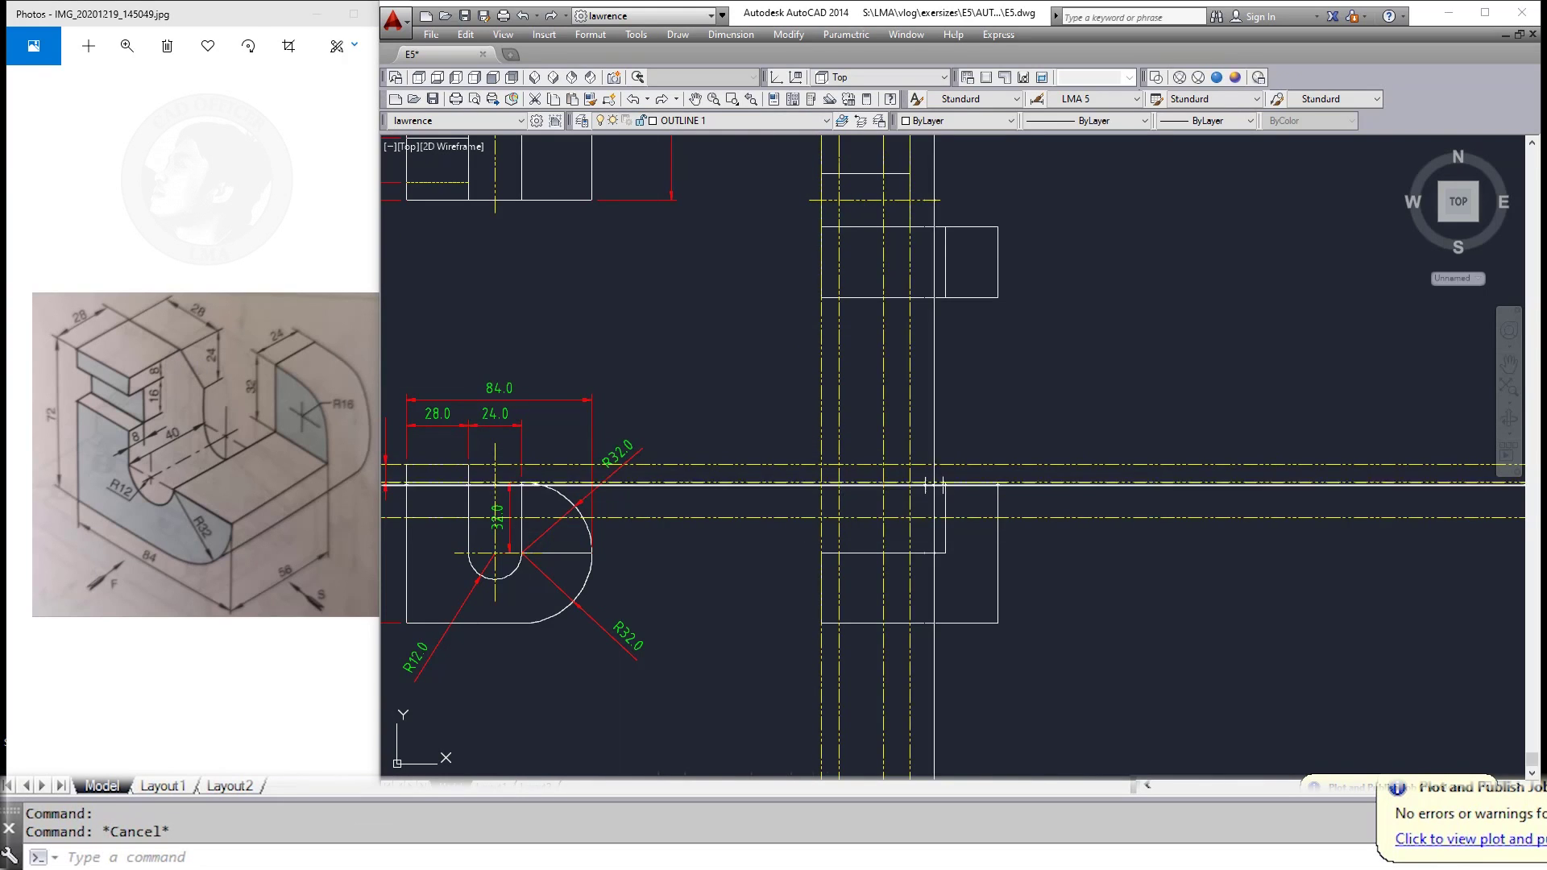
Step: Attempt a 24-unit offset of a line, then cancel it
scroll(924, 492, up, 2)
scroll(918, 495, up, 1)
text(o)
key(Return)
text(24)
key(Return)
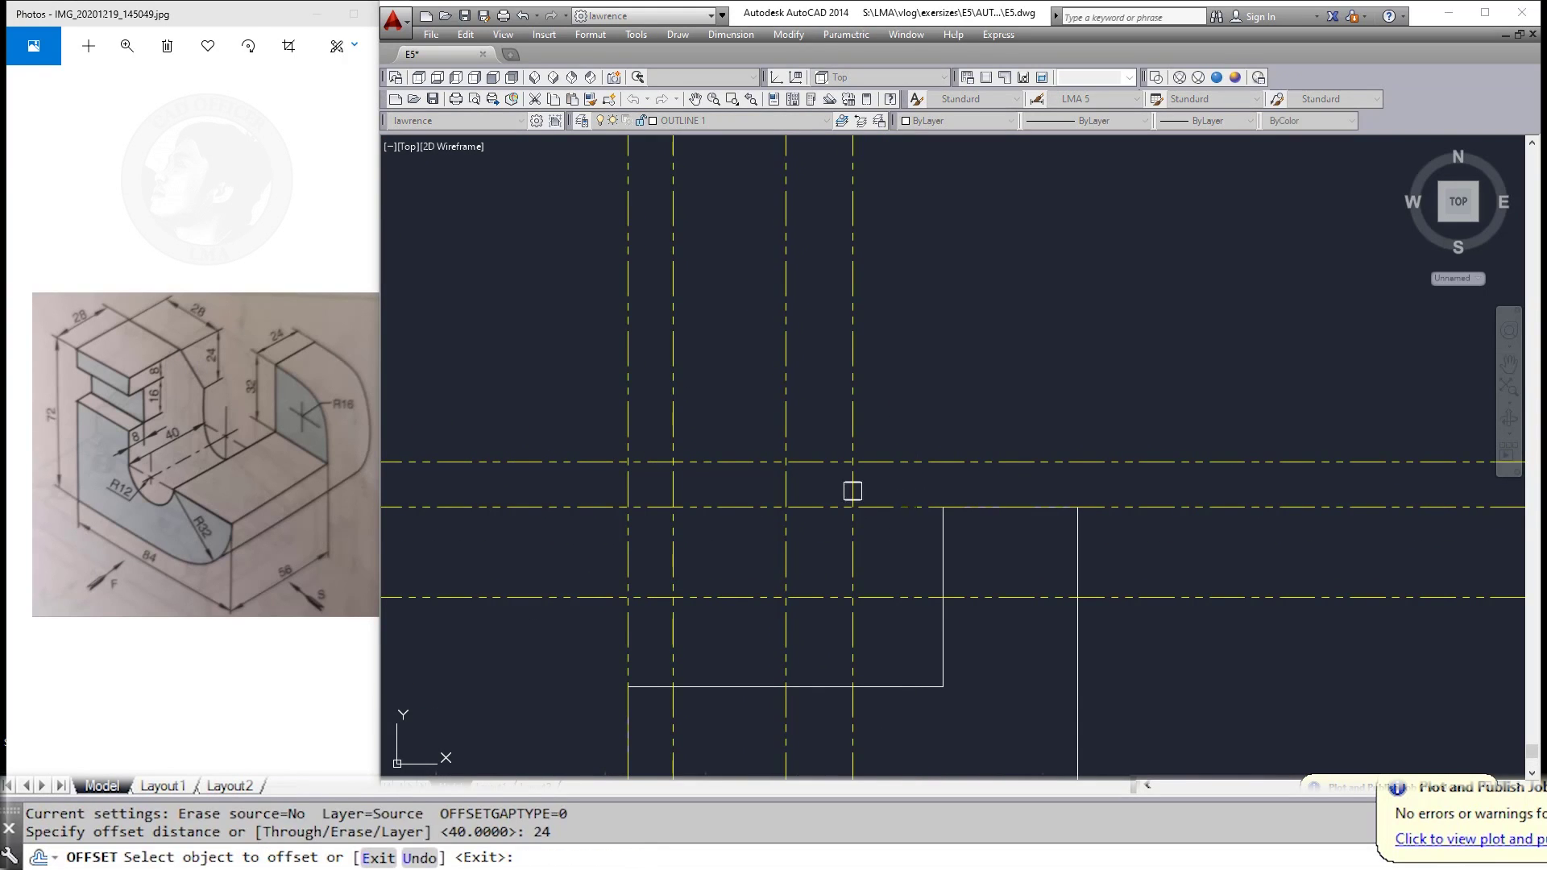
click(906, 464)
key(Escape)
Step: Erase the leftover construction lines
click(886, 597)
scroll(818, 539, down, 2)
text(e)
key(Return)
click(733, 466)
key(Escape)
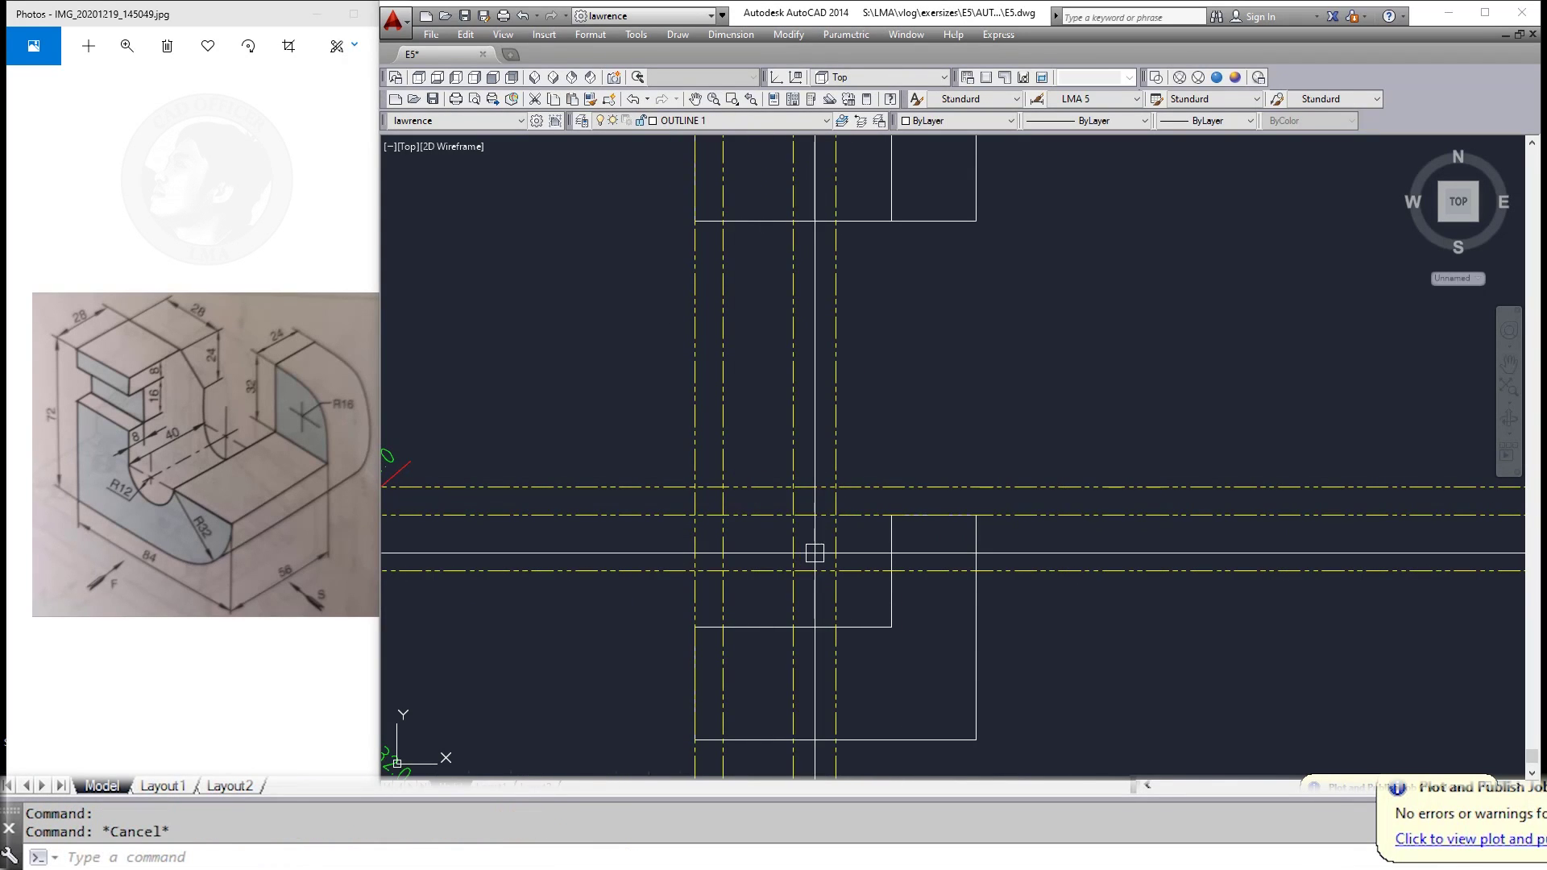
Step: Trace the sloped edge of the side view with a polyline
text(pl)
key(Return)
click(836, 570)
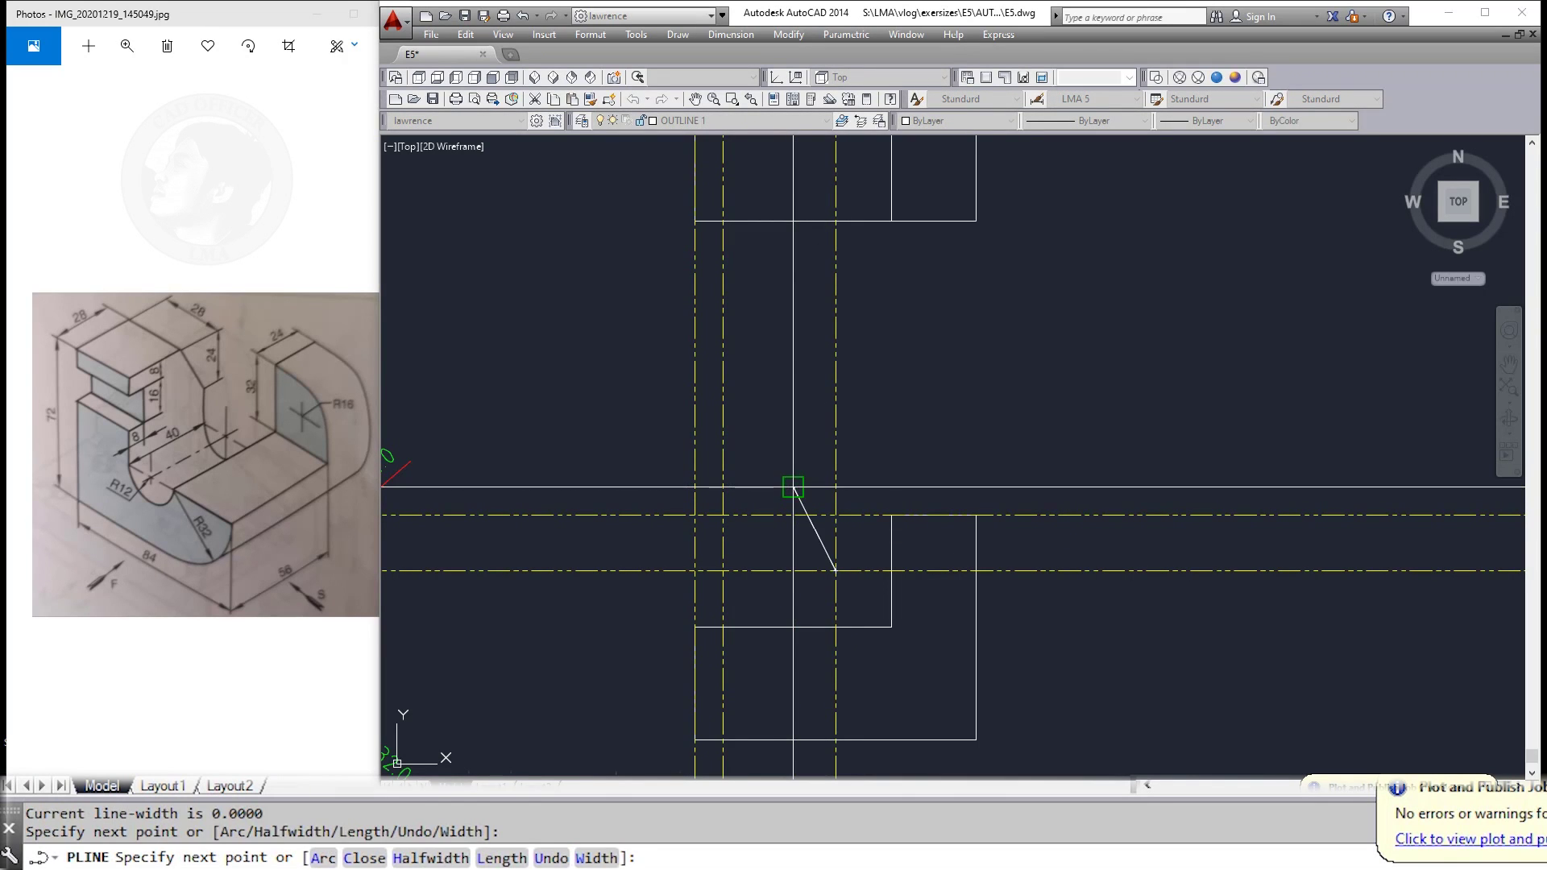
click(695, 509)
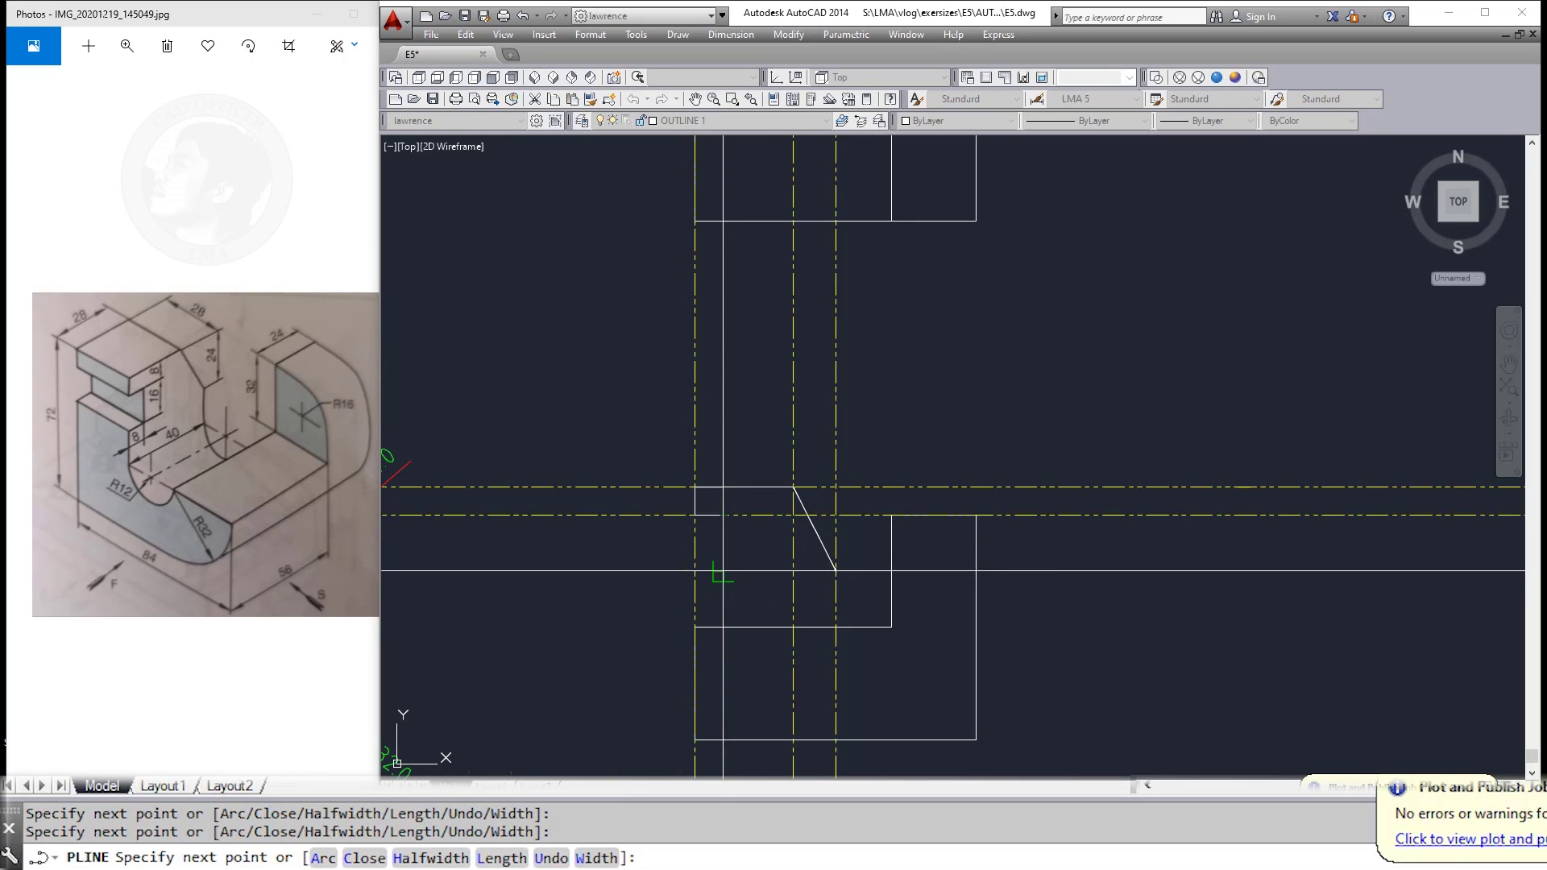
click(701, 627)
key(Escape)
key(Escape)
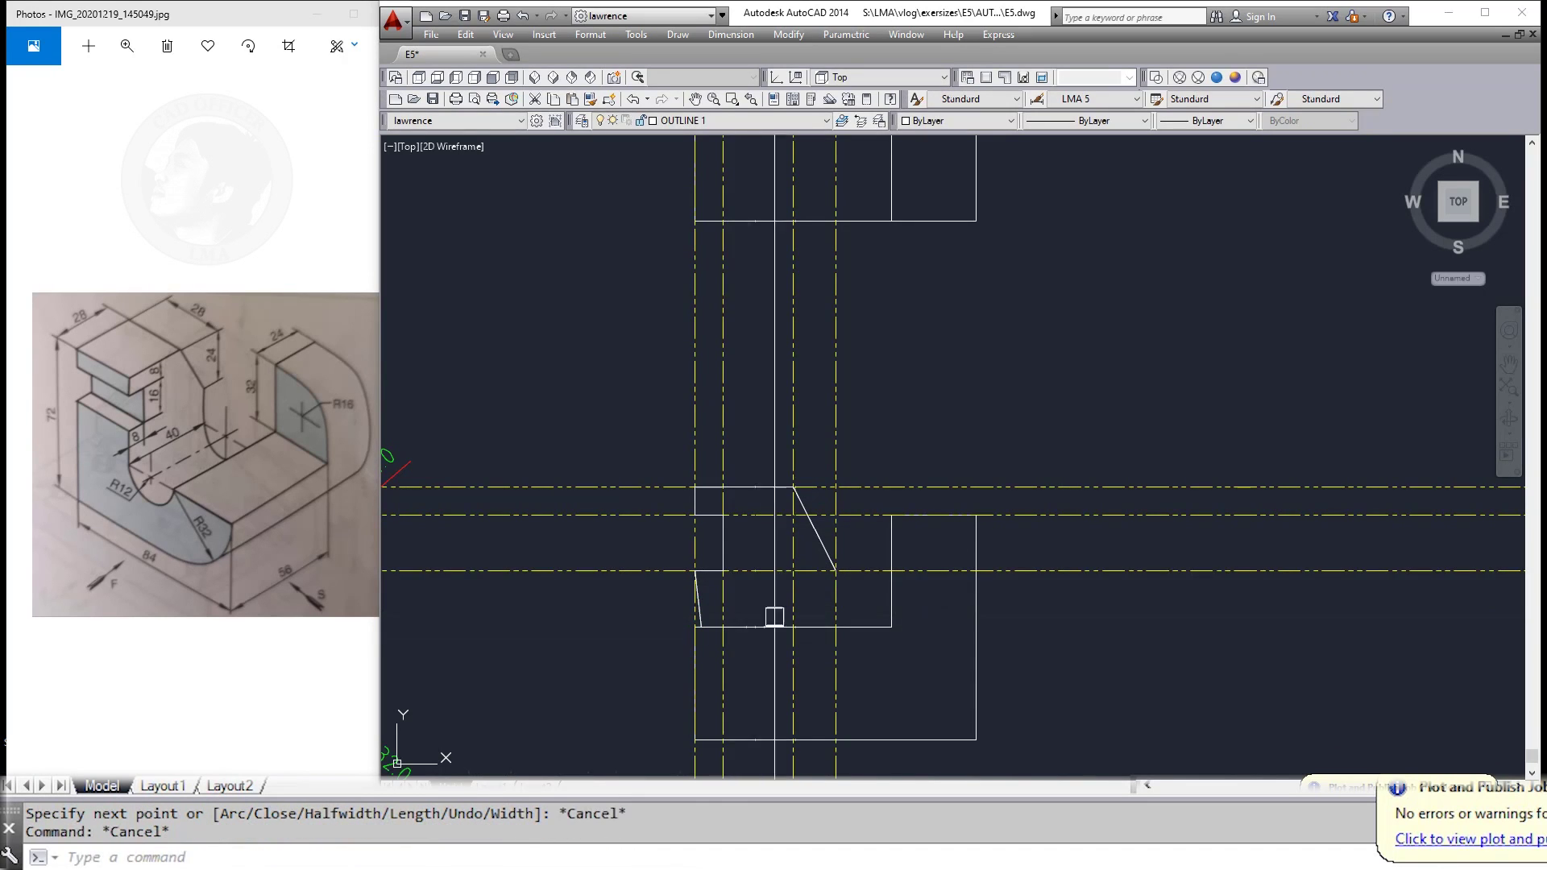
key(Return)
click(836, 571)
Step: Reposition the new edge's bottom end and select the yellow construction lines
key(Escape)
scroll(708, 624, up, 3)
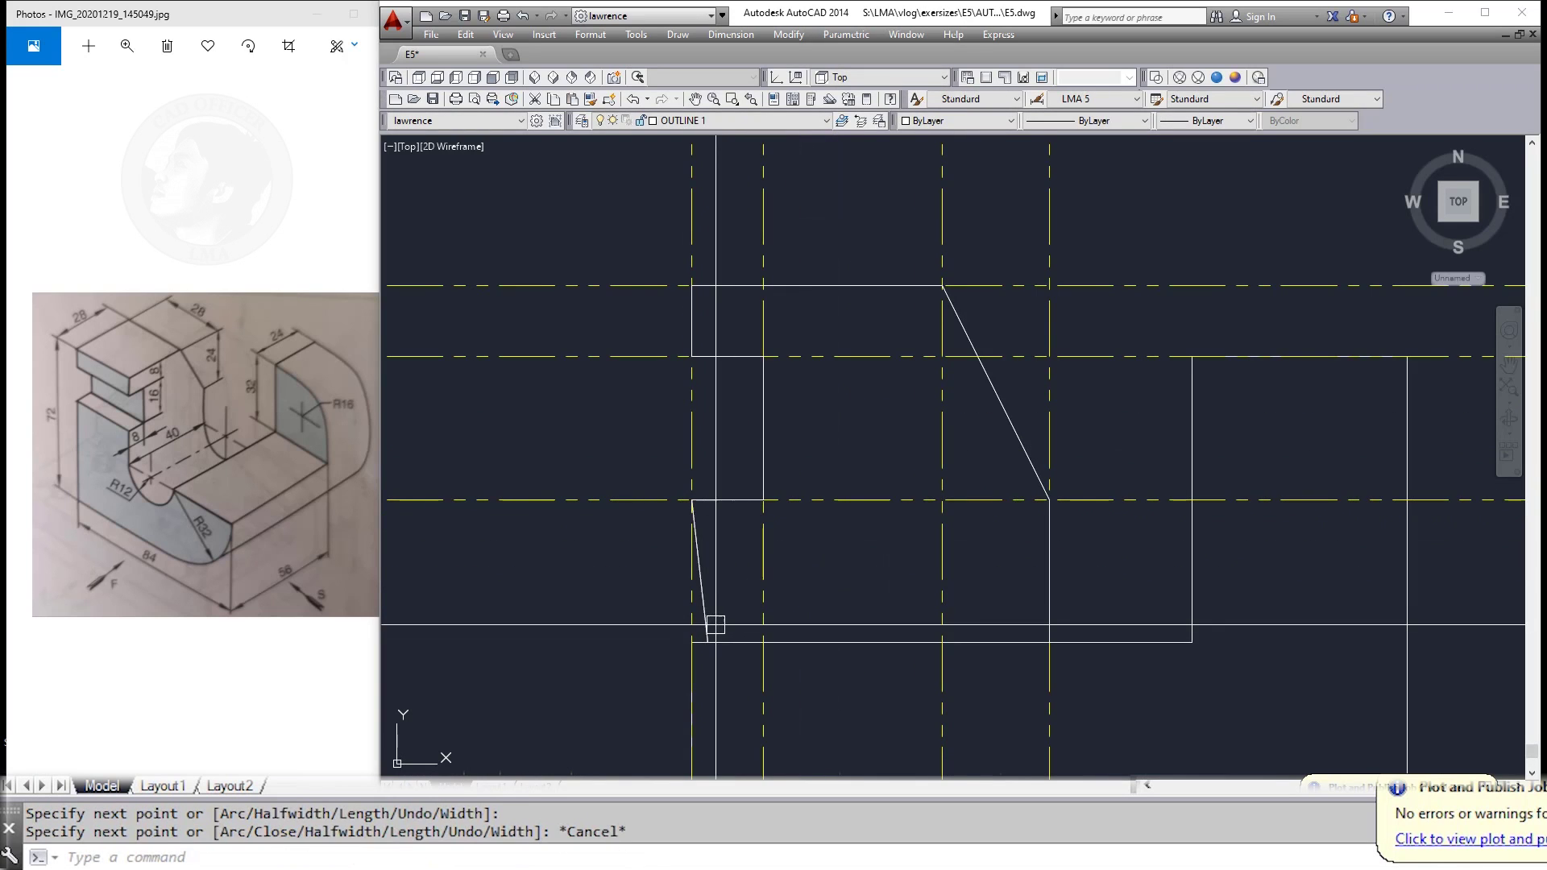
scroll(709, 625, up, 1)
click(706, 632)
key(Escape)
key(Escape)
scroll(690, 628, down, 2)
scroll(701, 612, down, 2)
scroll(886, 548, down, 2)
click(968, 531)
click(701, 451)
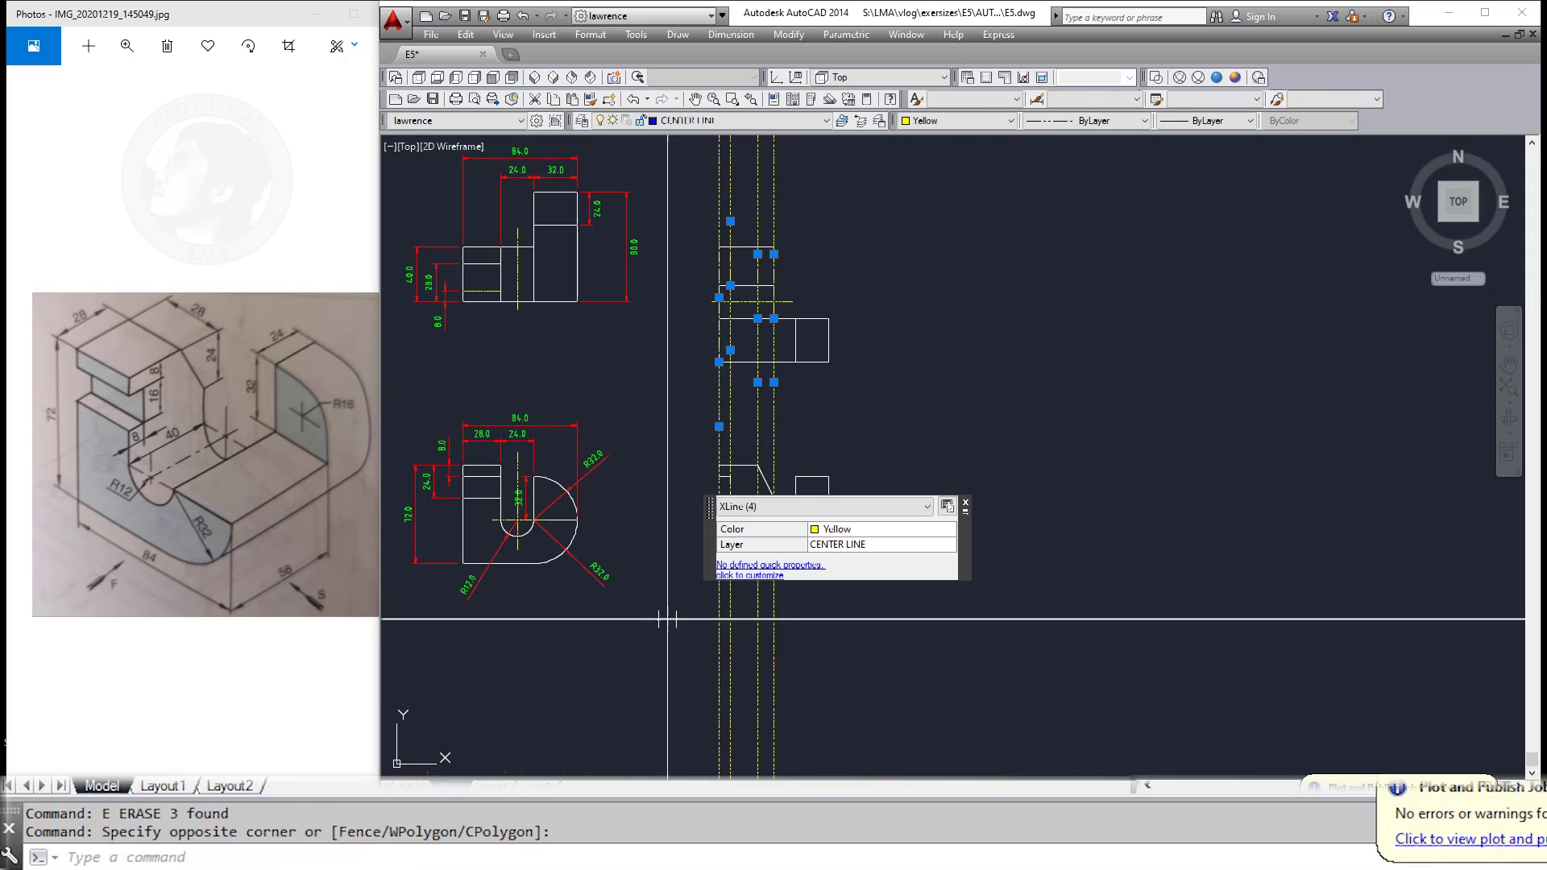
Step: Erase the construction lines and draw a polyline along the side view's horizontal edge
text(e)
key(Return)
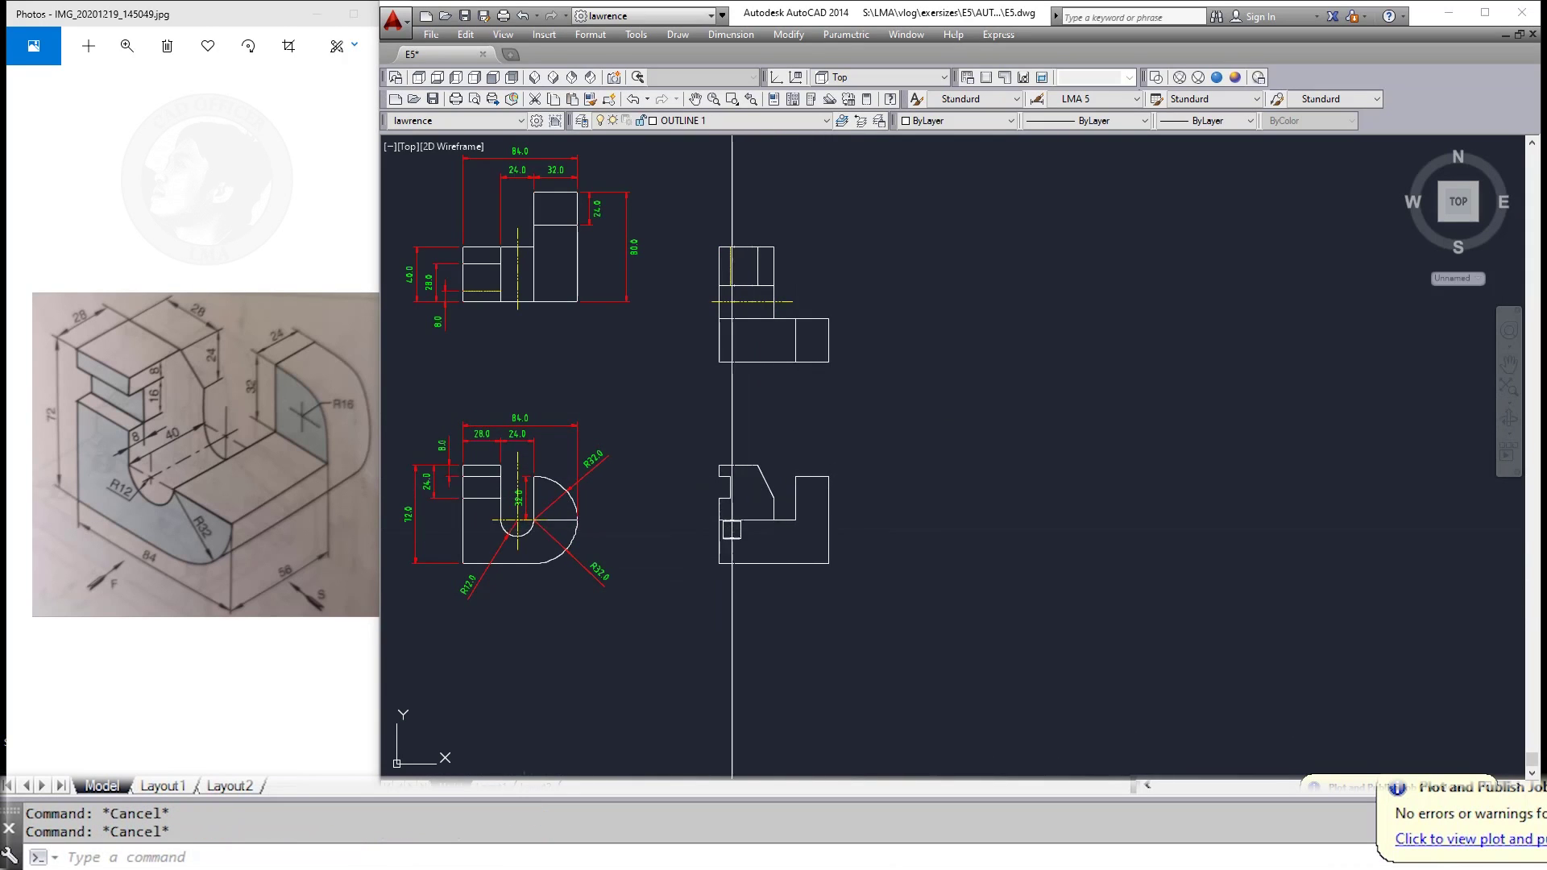
middle_drag(666, 569, 728, 568)
key(Return)
scroll(591, 550, up, 4)
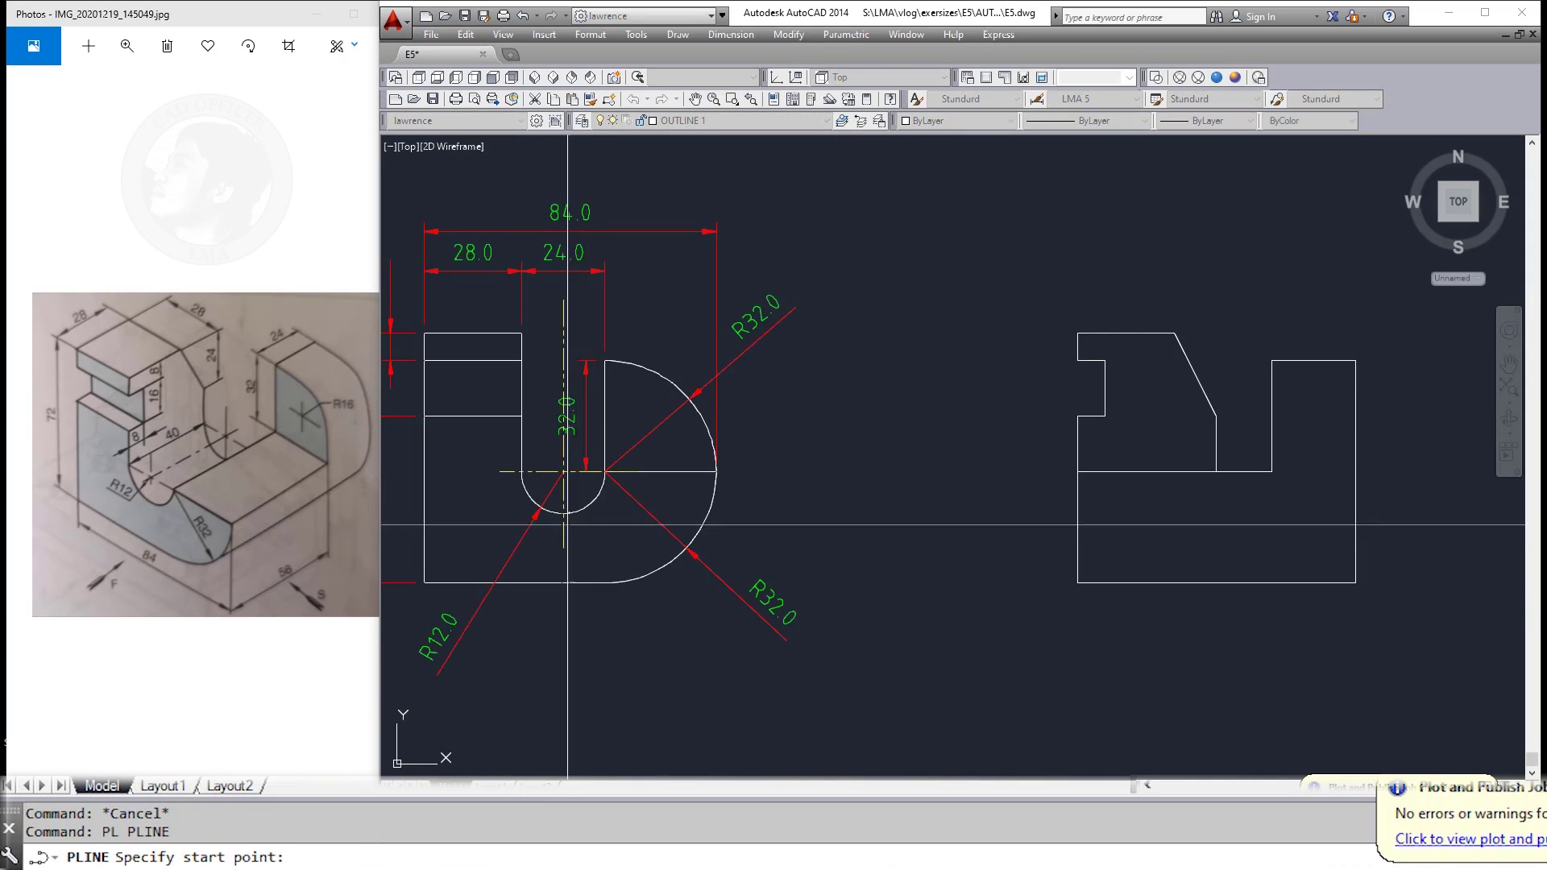
click(564, 513)
click(1234, 513)
key(Escape)
key(Escape)
scroll(904, 449, up, 4)
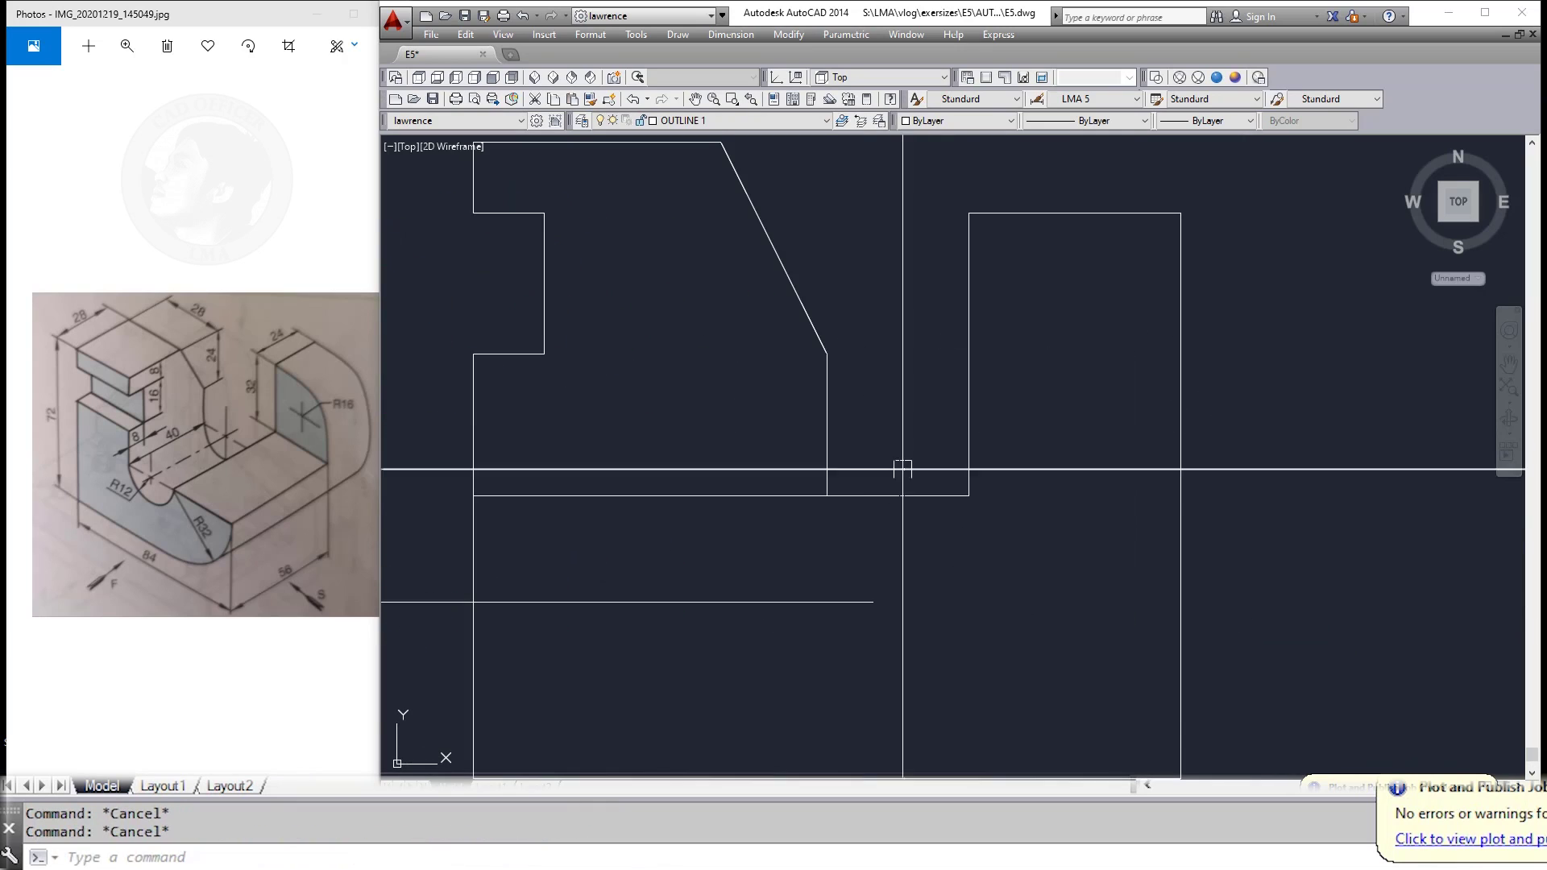
key(Return)
click(833, 495)
key(Escape)
key(Escape)
scroll(922, 544, down, 4)
Step: Trim the overhanging horizontal line off the side view outline
text(tr)
key(Return)
key(Return)
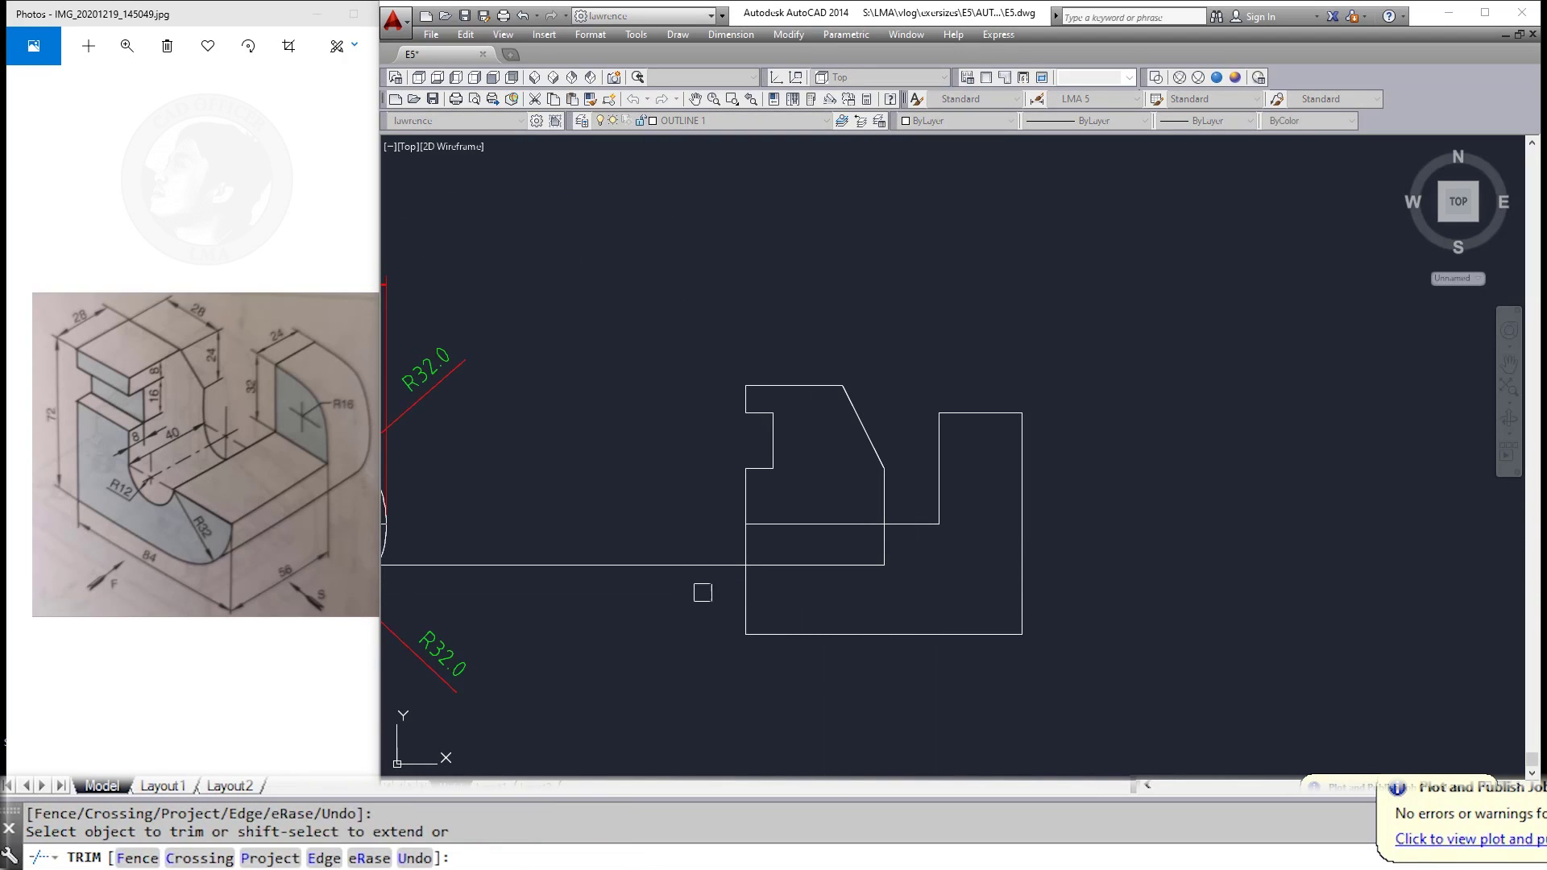
click(718, 580)
key(Escape)
key(Return)
drag(735, 590, 683, 527)
key(Escape)
key(Escape)
scroll(838, 545, down, 2)
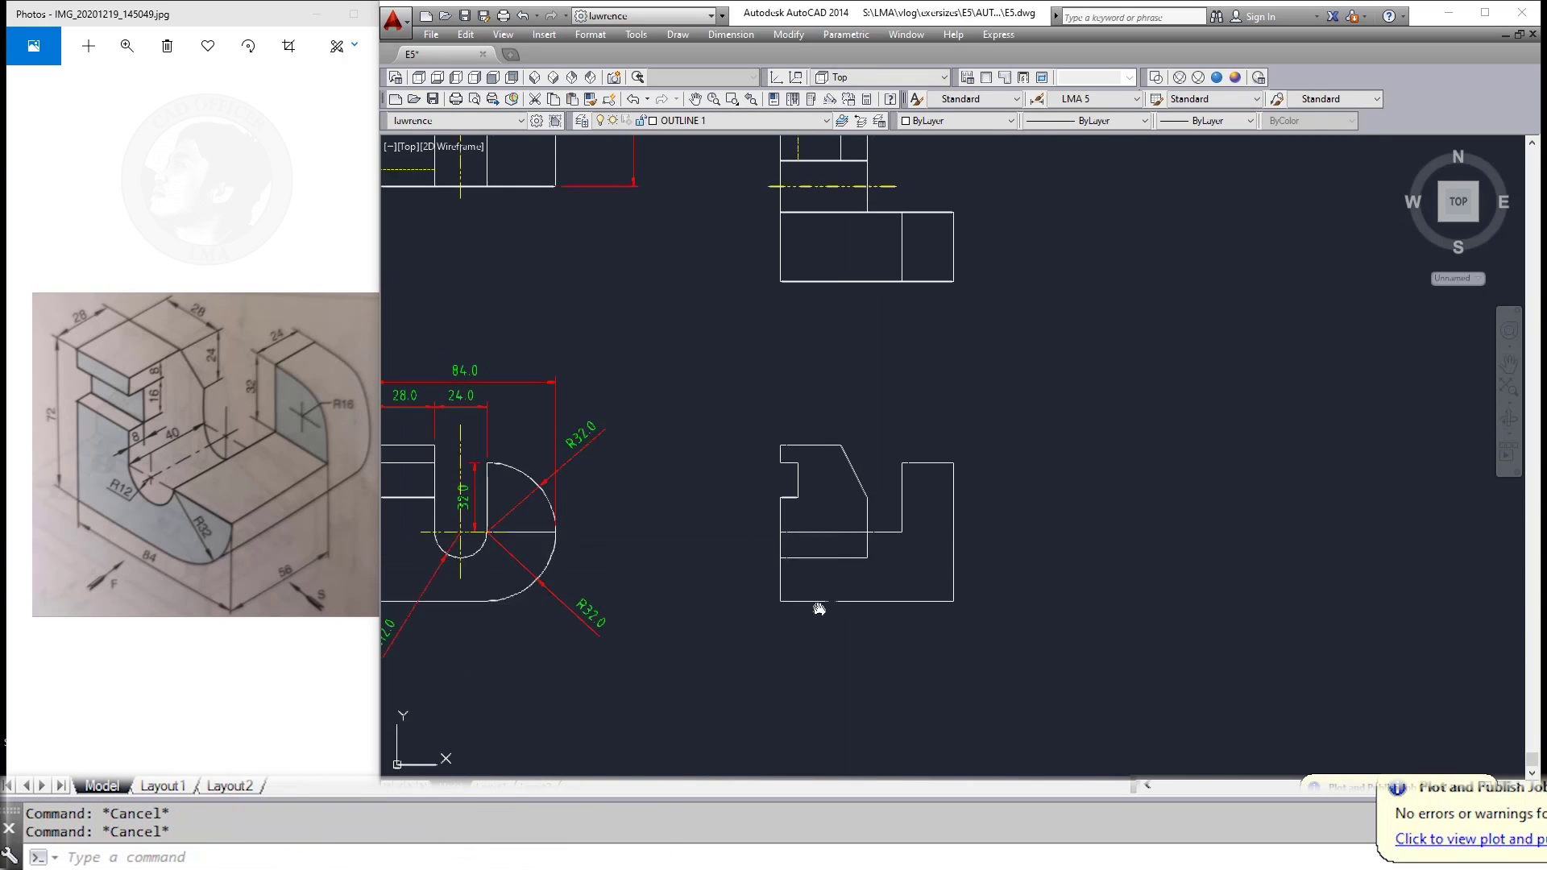
Step: Match line properties with MA to give the side view a dashed hidden edge
text(ma)
key(Return)
scroll(483, 552, up, 3)
scroll(703, 502, down, 3)
scroll(703, 501, down, 3)
scroll(645, 323, up, 2)
click(625, 317)
scroll(625, 317, down, 2)
scroll(767, 485, up, 4)
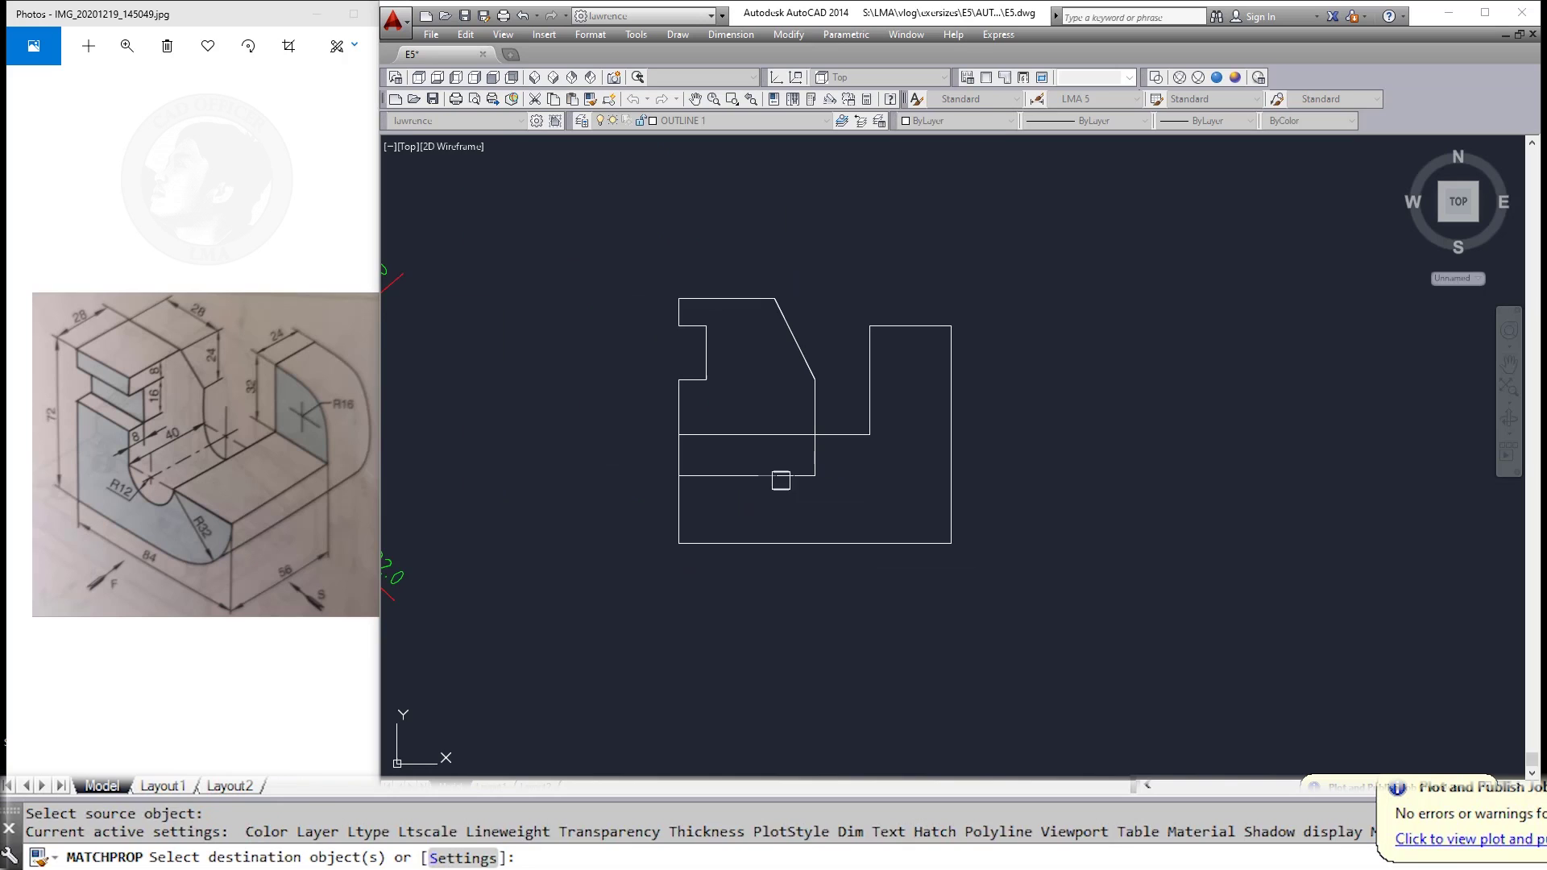
key(Escape)
key(Escape)
scroll(767, 485, down, 3)
key(Escape)
Step: Copy the front view's yellow center line across to the side view
text(c)
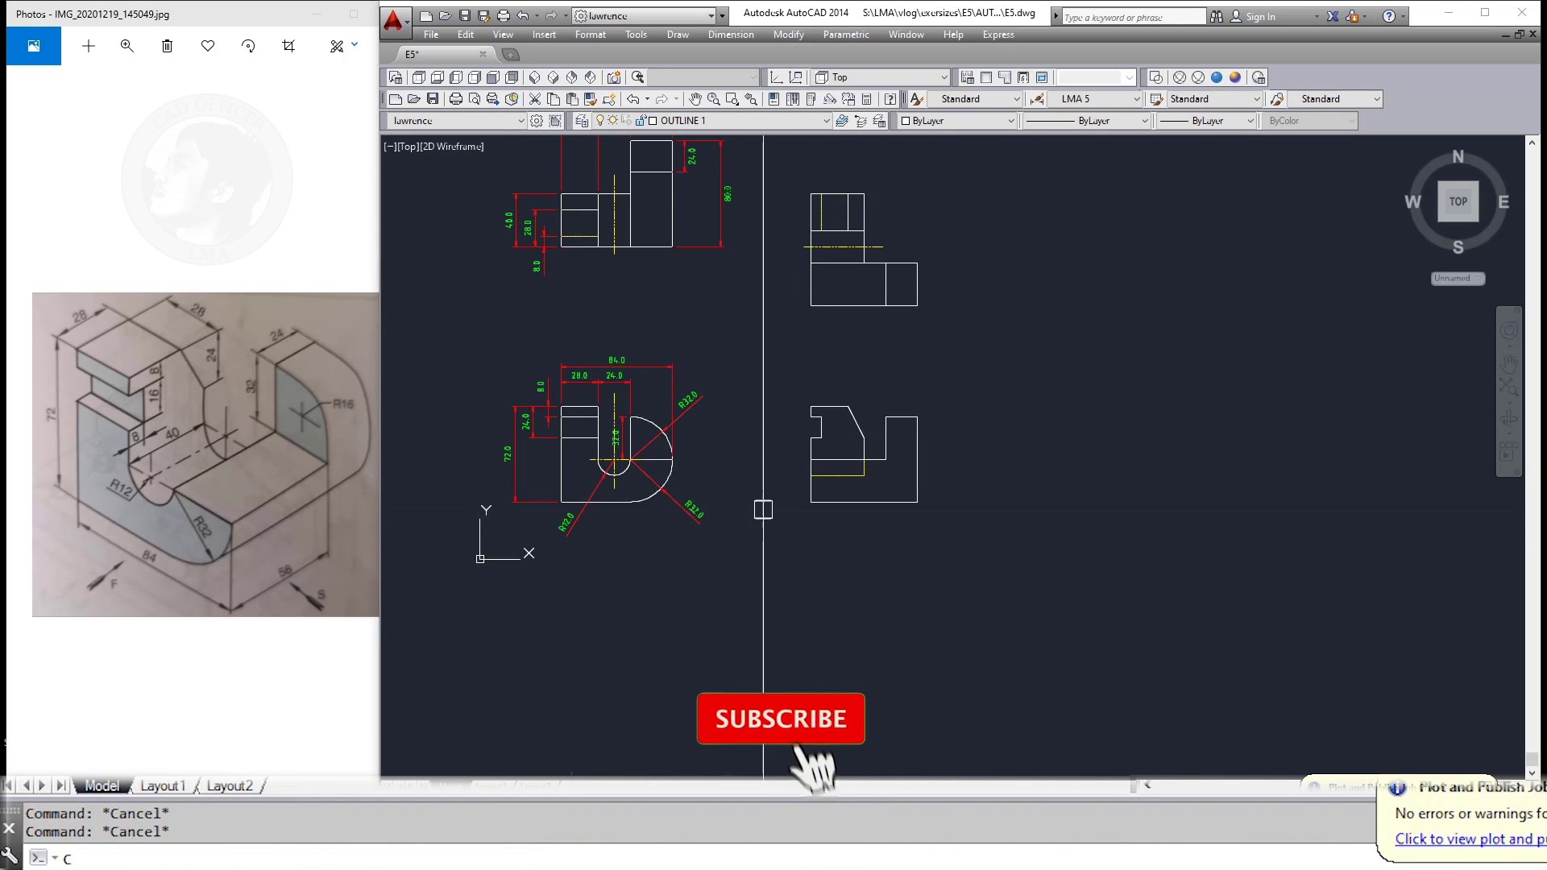
key(Return)
scroll(665, 462, up, 2)
click(565, 457)
key(Return)
click(677, 564)
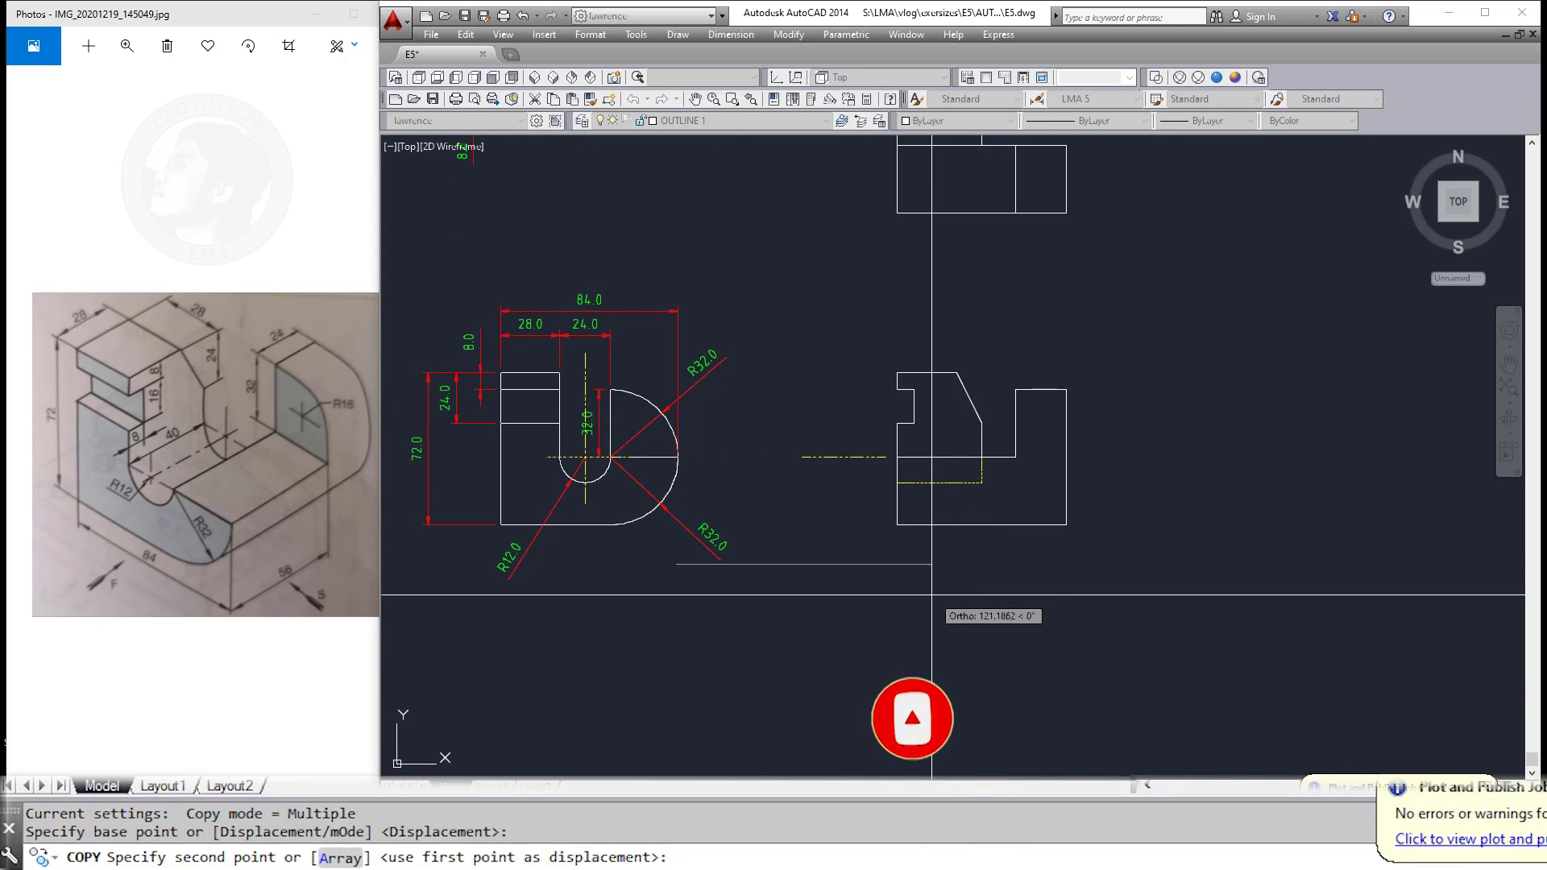
key(Escape)
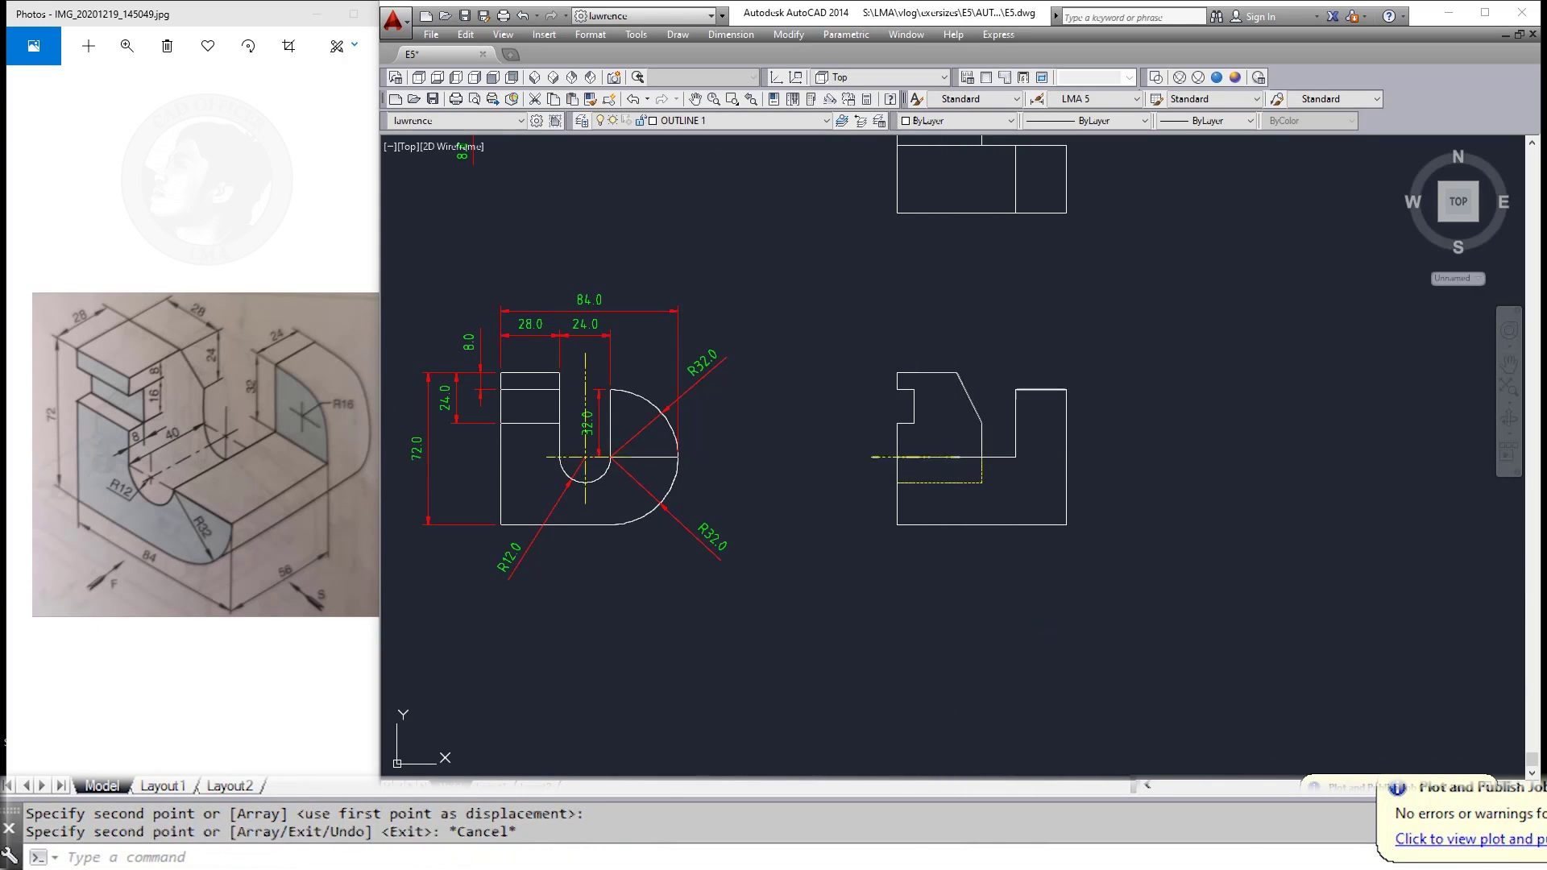
Step: Grip-stretch the copied center line to fit the side view's width
click(927, 457)
click(955, 457)
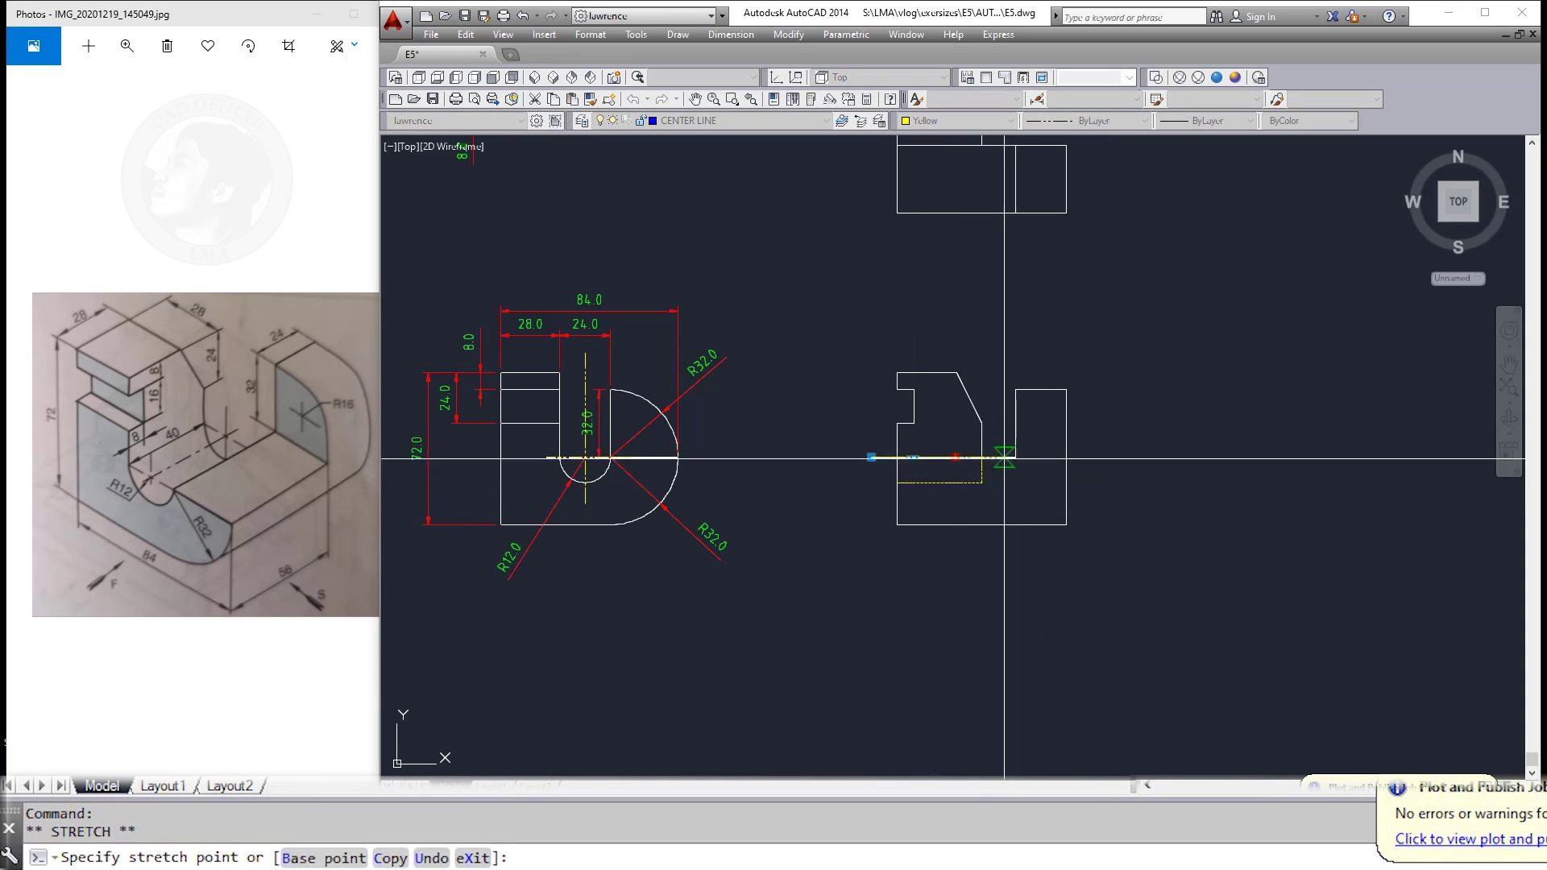
scroll(1004, 458, up, 4)
key(Escape)
scroll(966, 490, down, 2)
scroll(951, 515, down, 1)
scroll(943, 528, down, 1)
key(Escape)
key(Return)
key(Escape)
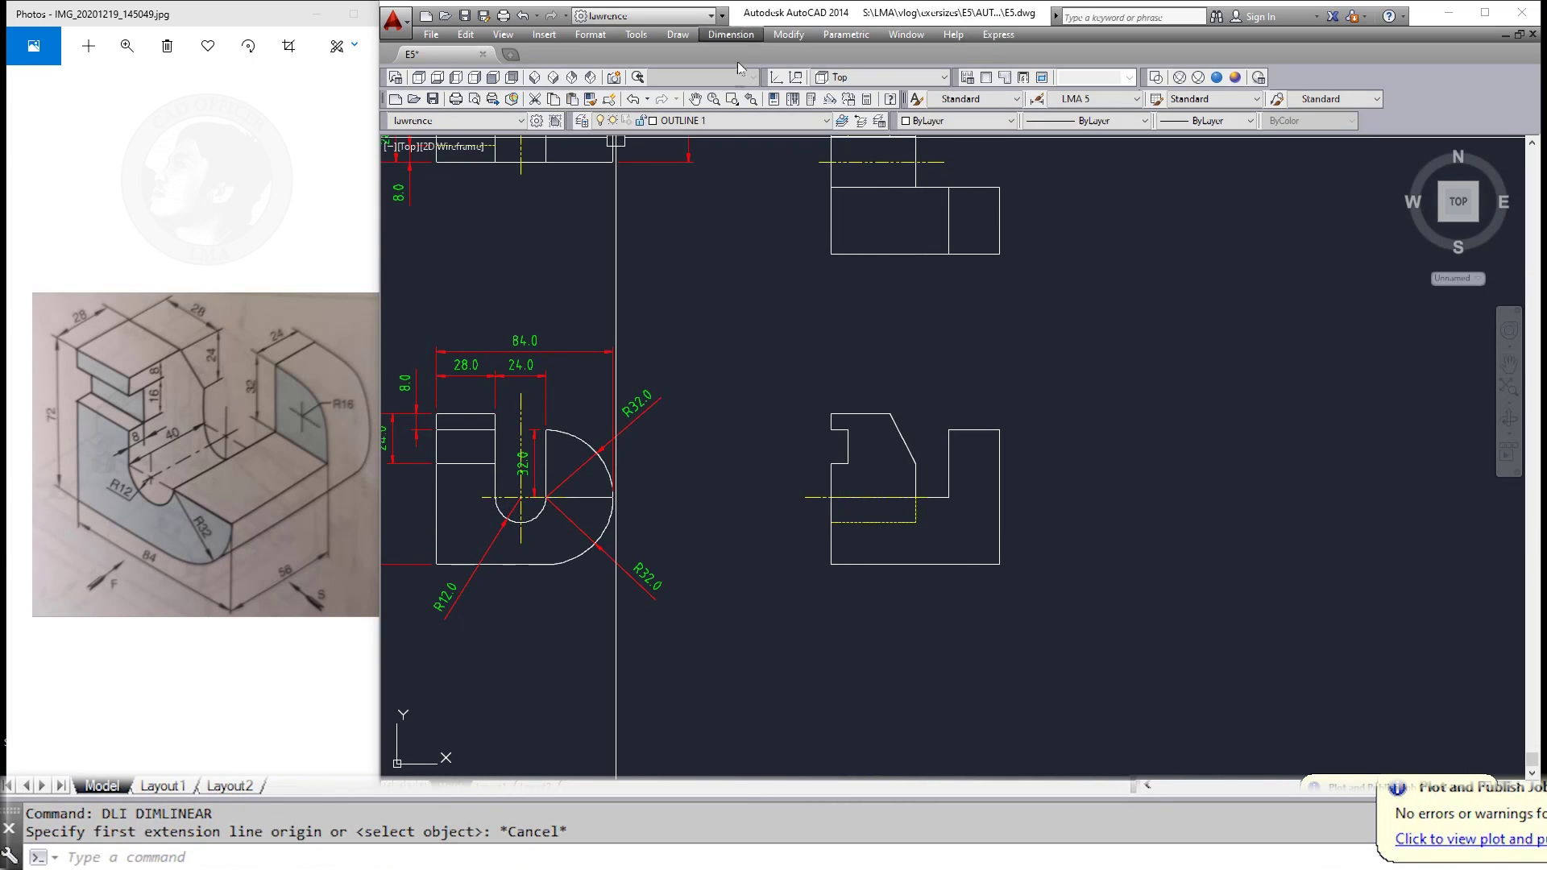
Step: Make DIMENSION the current layer and dimension the side view's 28.0 and 40.0 top widths
click(741, 120)
click(701, 173)
text(DL)
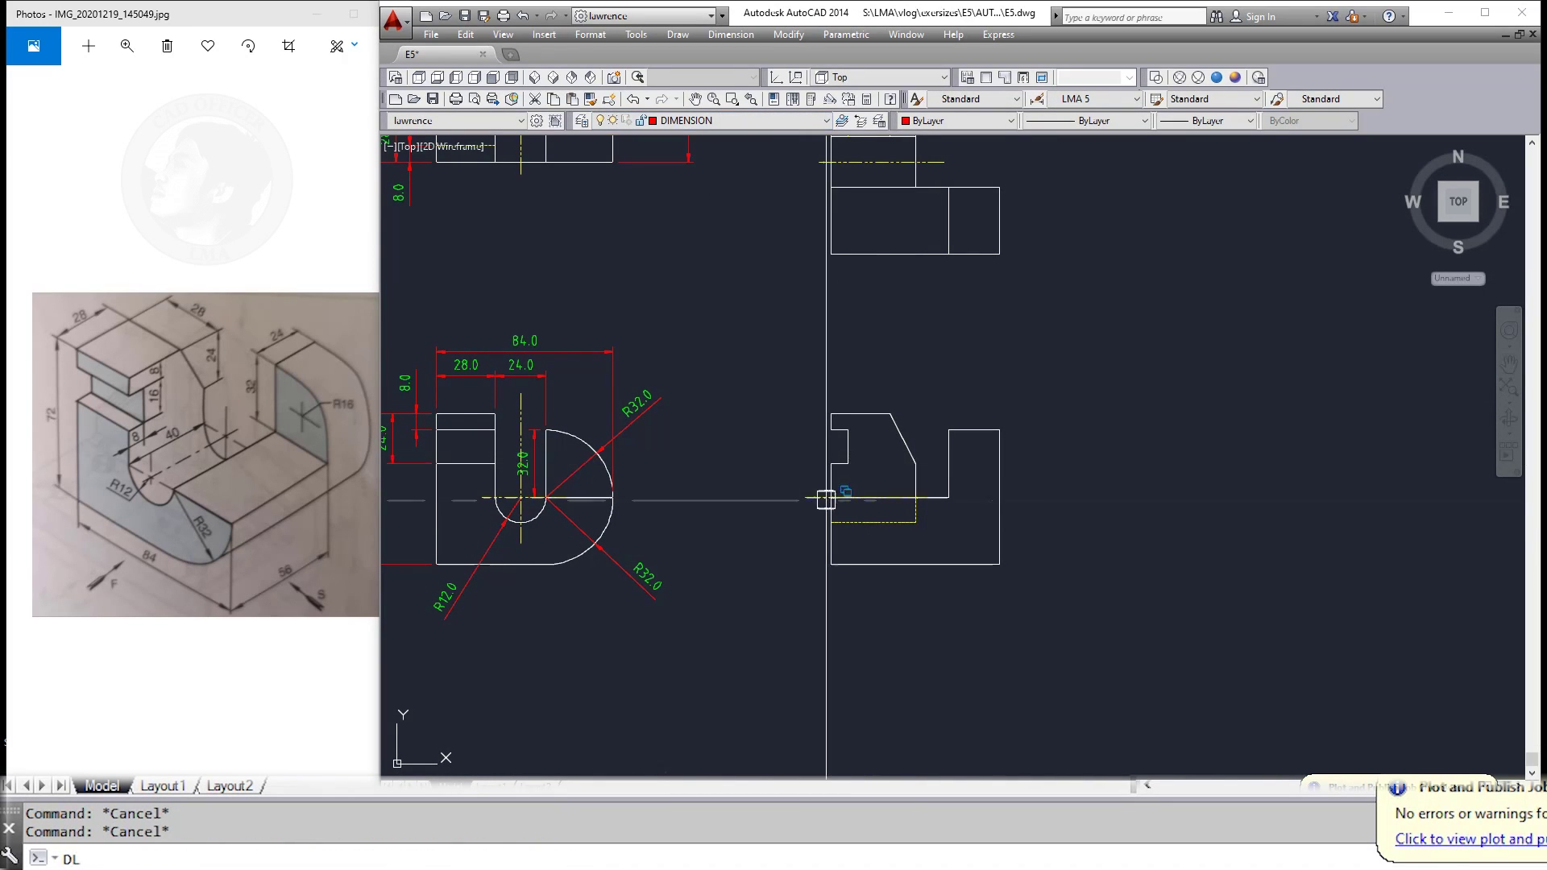
key(Return)
click(830, 413)
click(890, 414)
click(853, 397)
key(Return)
click(831, 413)
click(915, 463)
click(831, 368)
key(Escape)
Step: Dimension the 8.0, 16.0 notch and 72.0 overall heights on the side view's left
scroll(880, 392, up, 2)
key(Return)
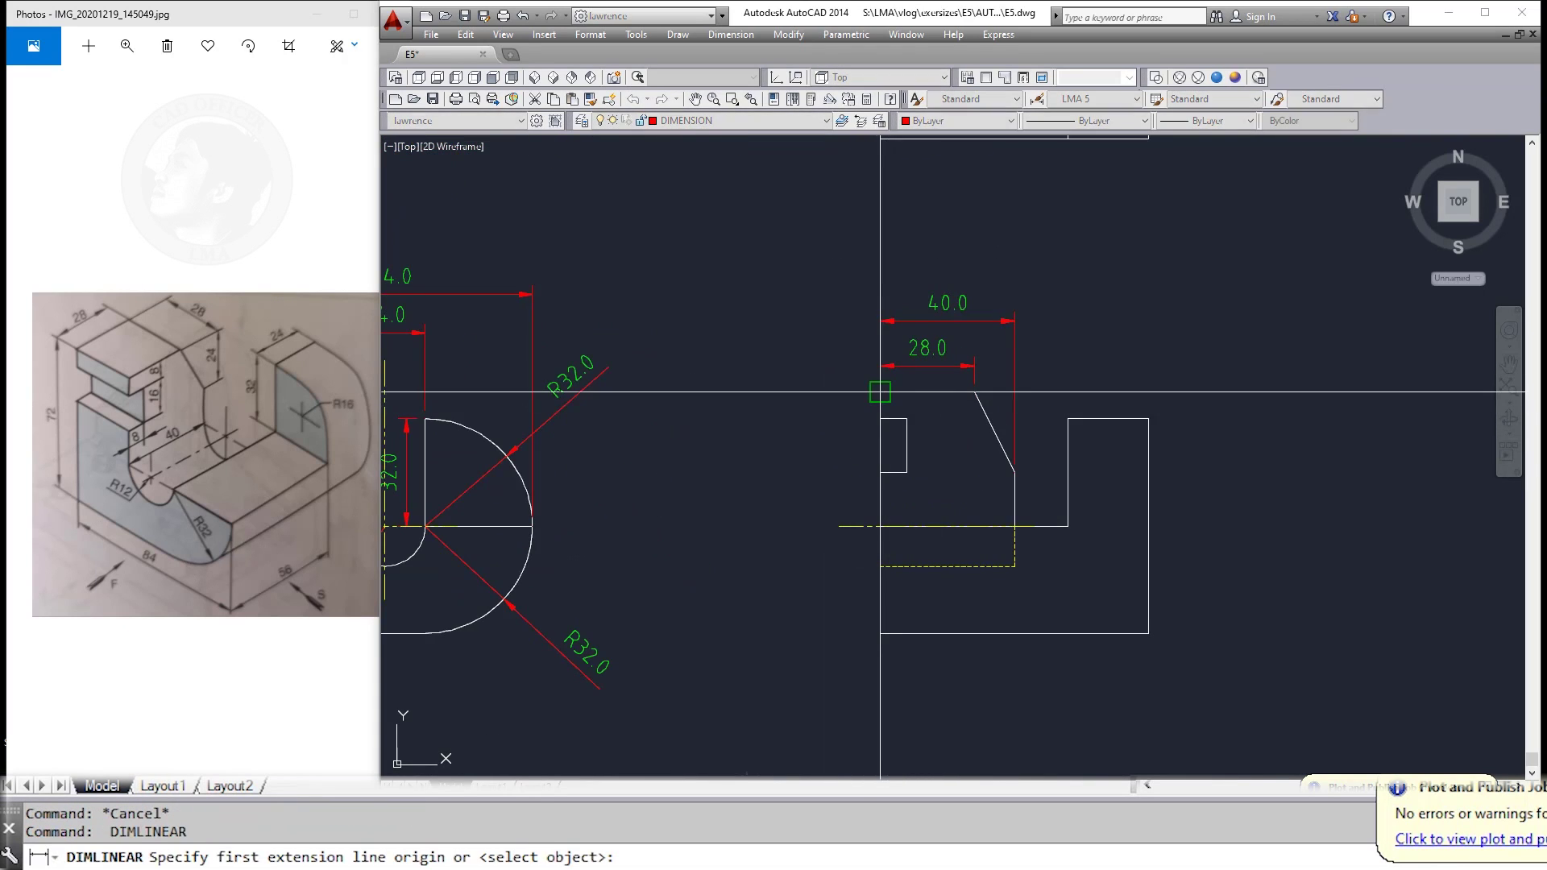
click(880, 392)
click(880, 418)
key(Return)
click(880, 418)
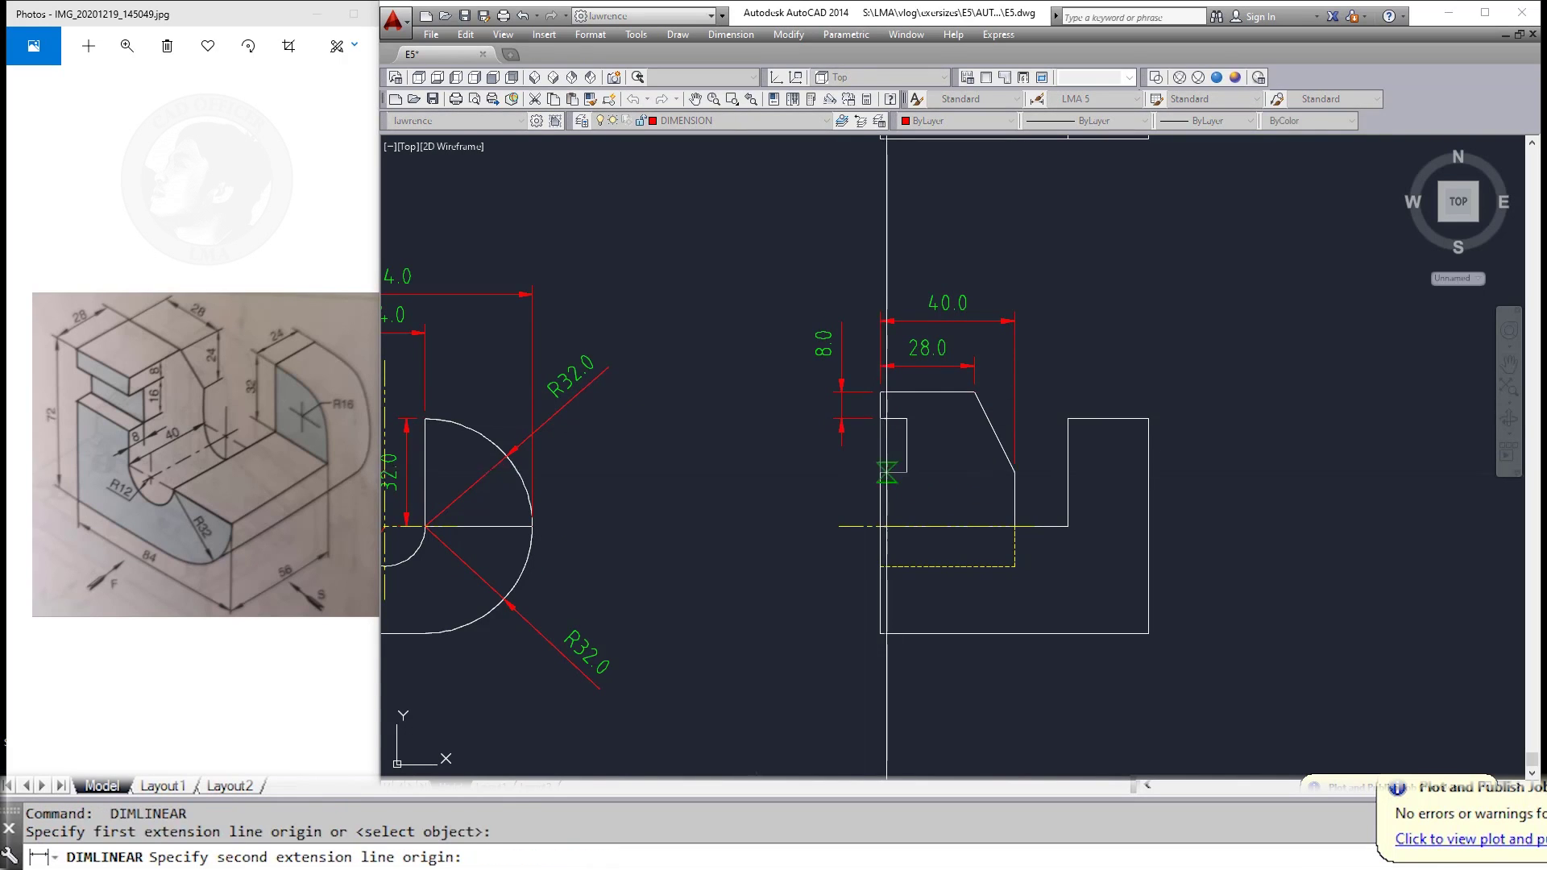
click(886, 470)
click(841, 418)
key(Return)
click(880, 472)
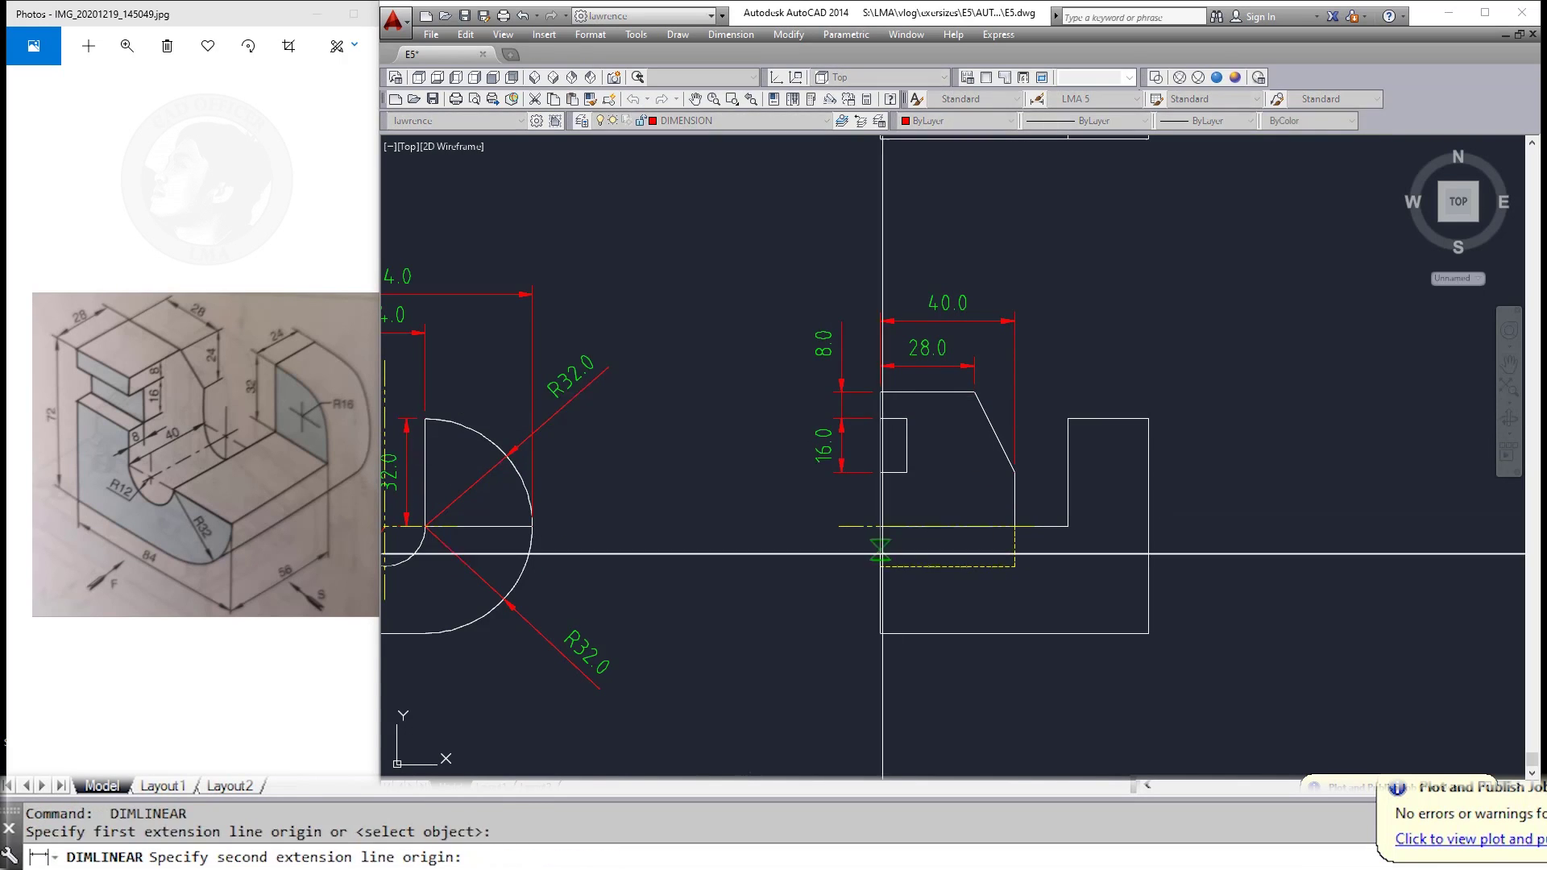
click(887, 633)
click(806, 596)
key(Escape)
Step: Add the 24.0 width above the side view's right upright
middle_drag(993, 594, 886, 536)
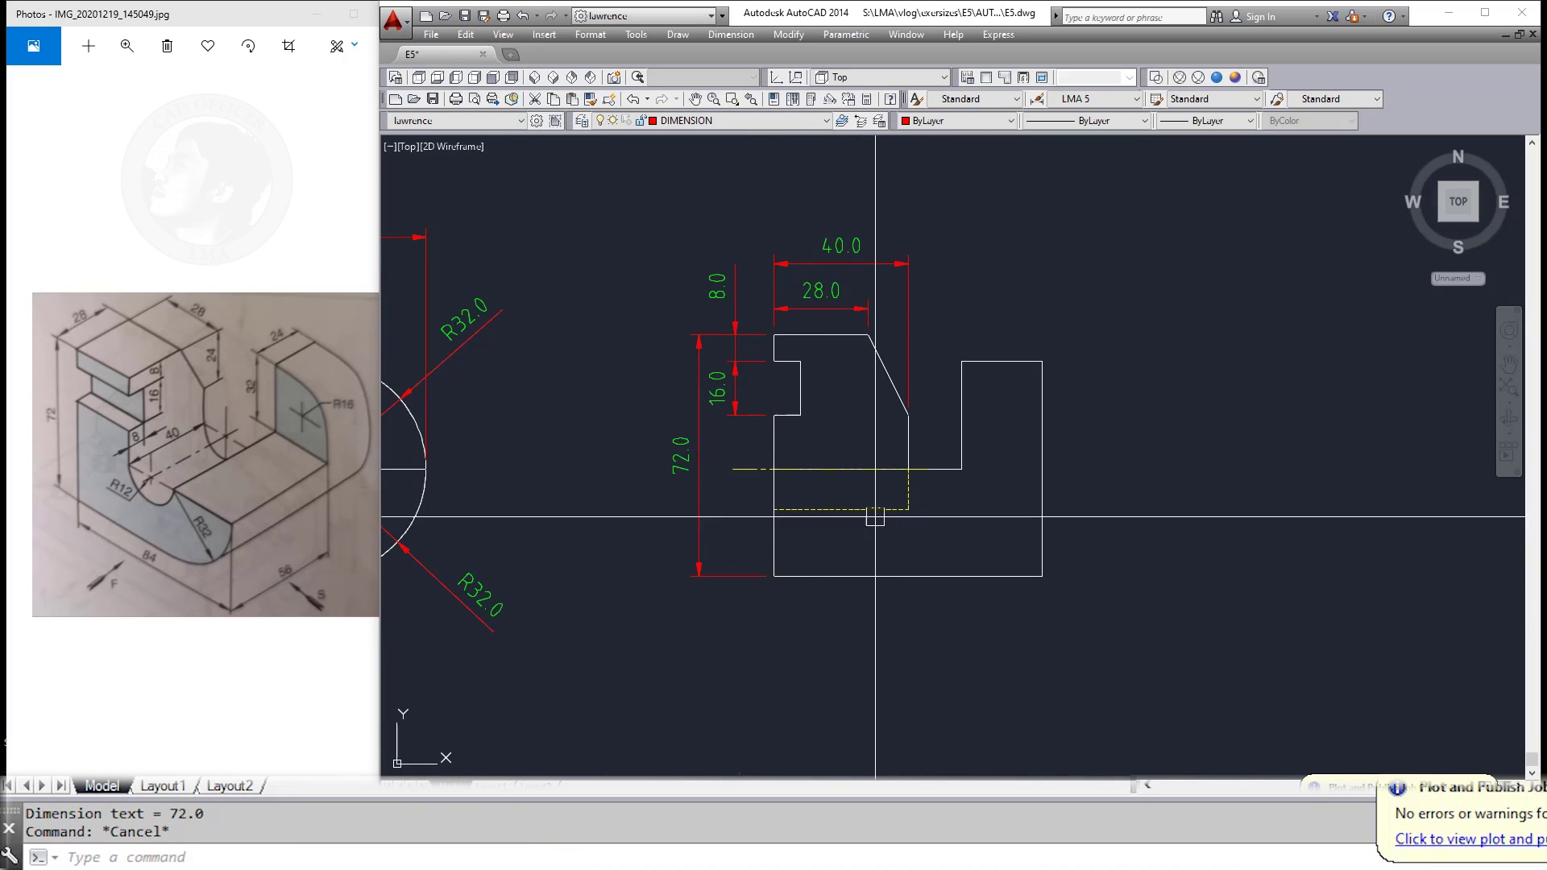
key(Escape)
middle_drag(902, 492, 893, 520)
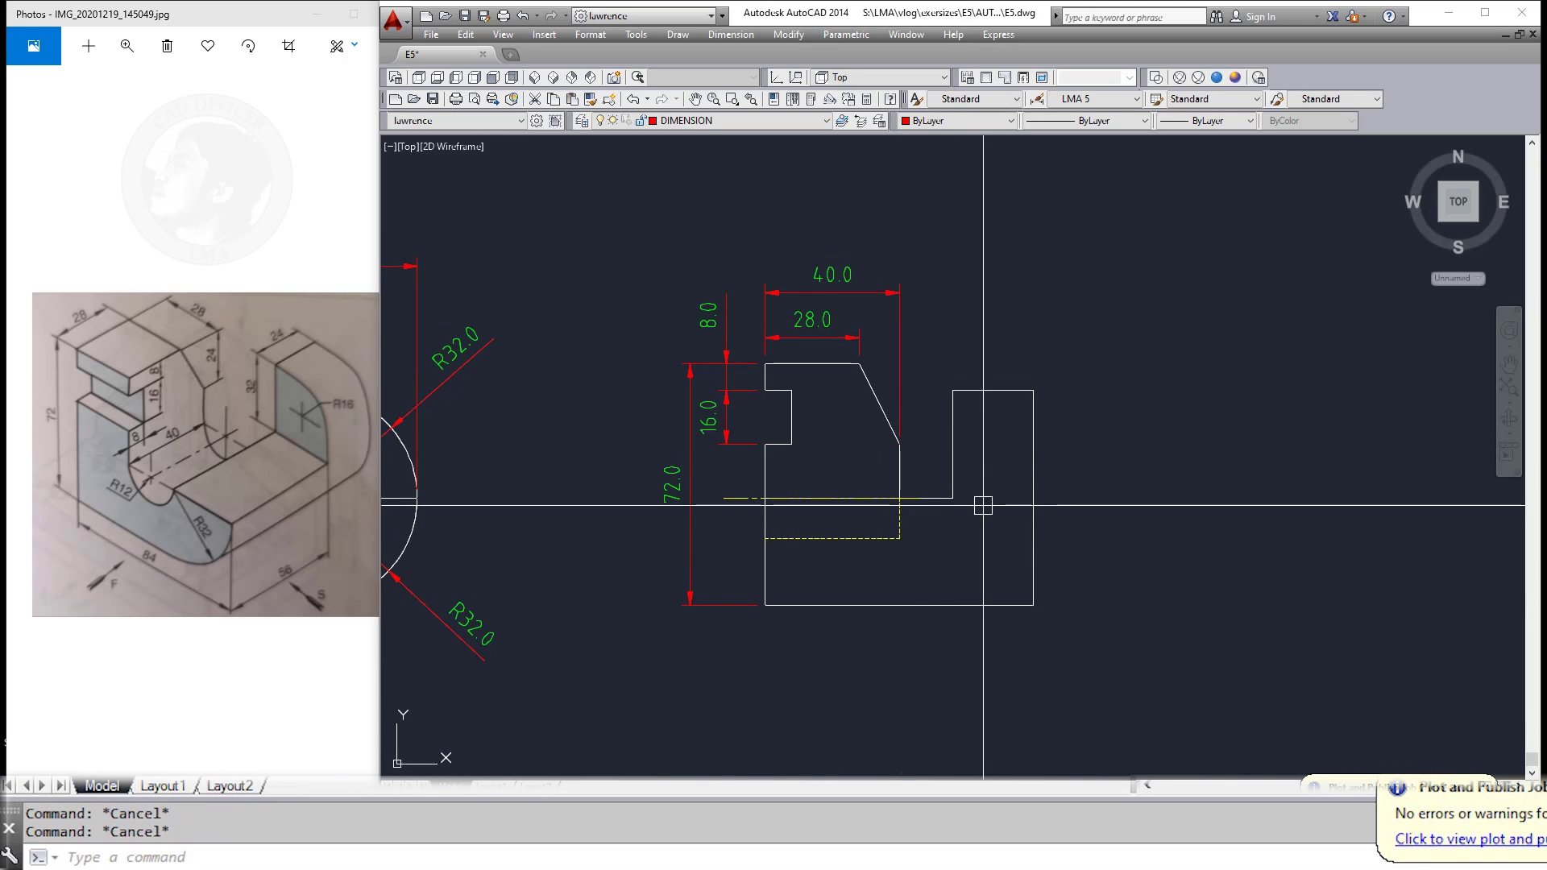
scroll(983, 505, down, 3)
scroll(1058, 441, up, 3)
key(space)
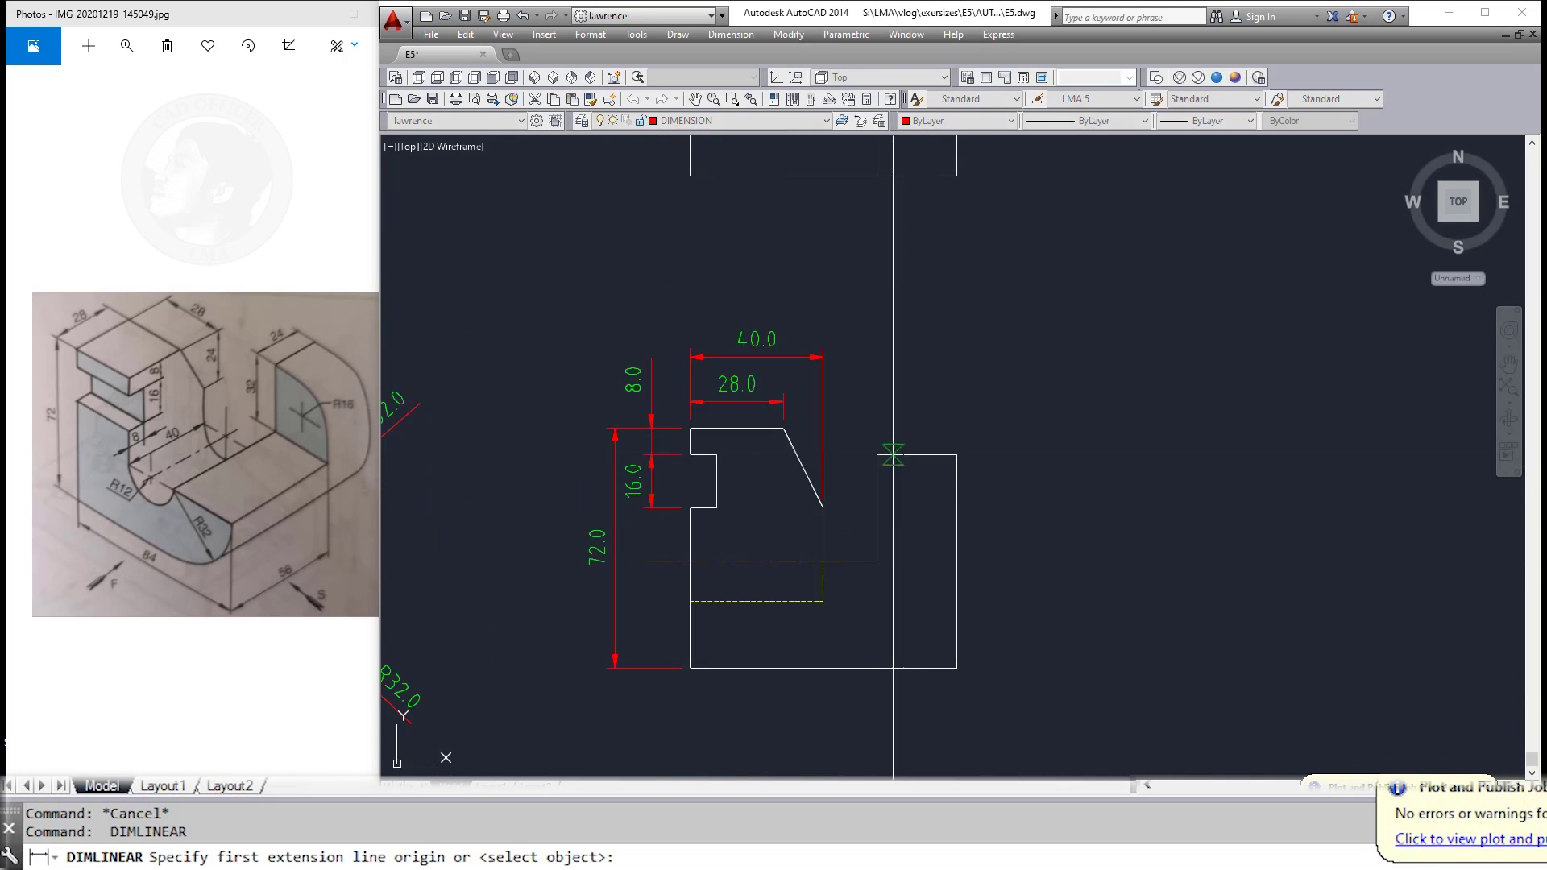
click(876, 455)
click(957, 455)
click(951, 419)
key(Escape)
Step: Add the 64.0 height on the side view's right edge
key(space)
click(956, 455)
click(963, 428)
key(Escape)
middle_drag(981, 494, 974, 459)
key(space)
click(950, 420)
click(957, 634)
key(Escape)
key(Escape)
middle_drag(975, 666, 1041, 625)
scroll(1041, 624, down, 5)
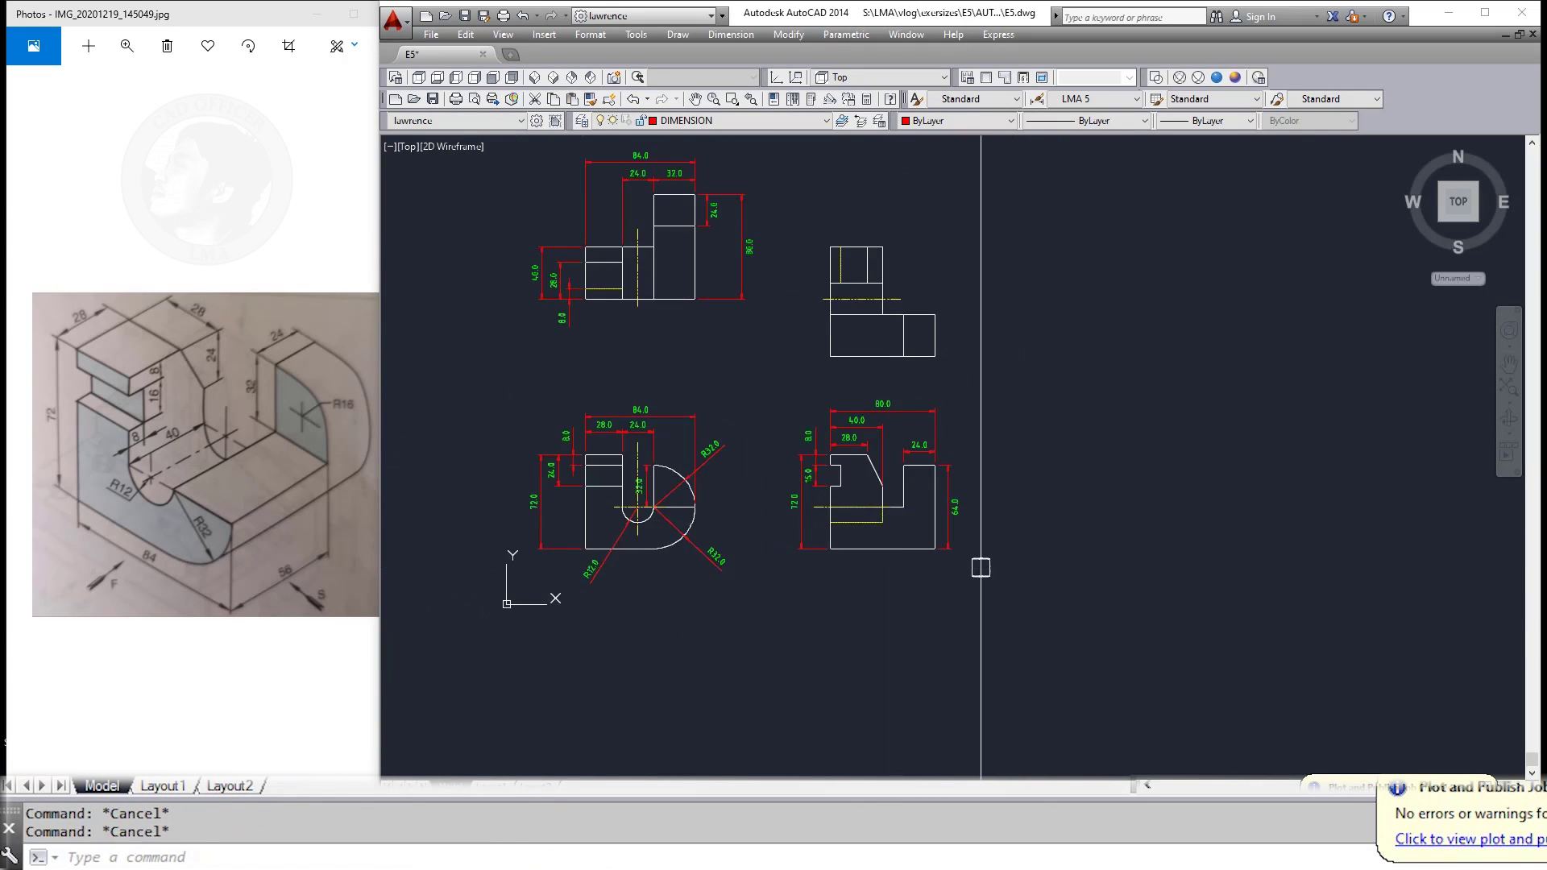
Step: Erase the view at the top right of the drawing
click(1032, 471)
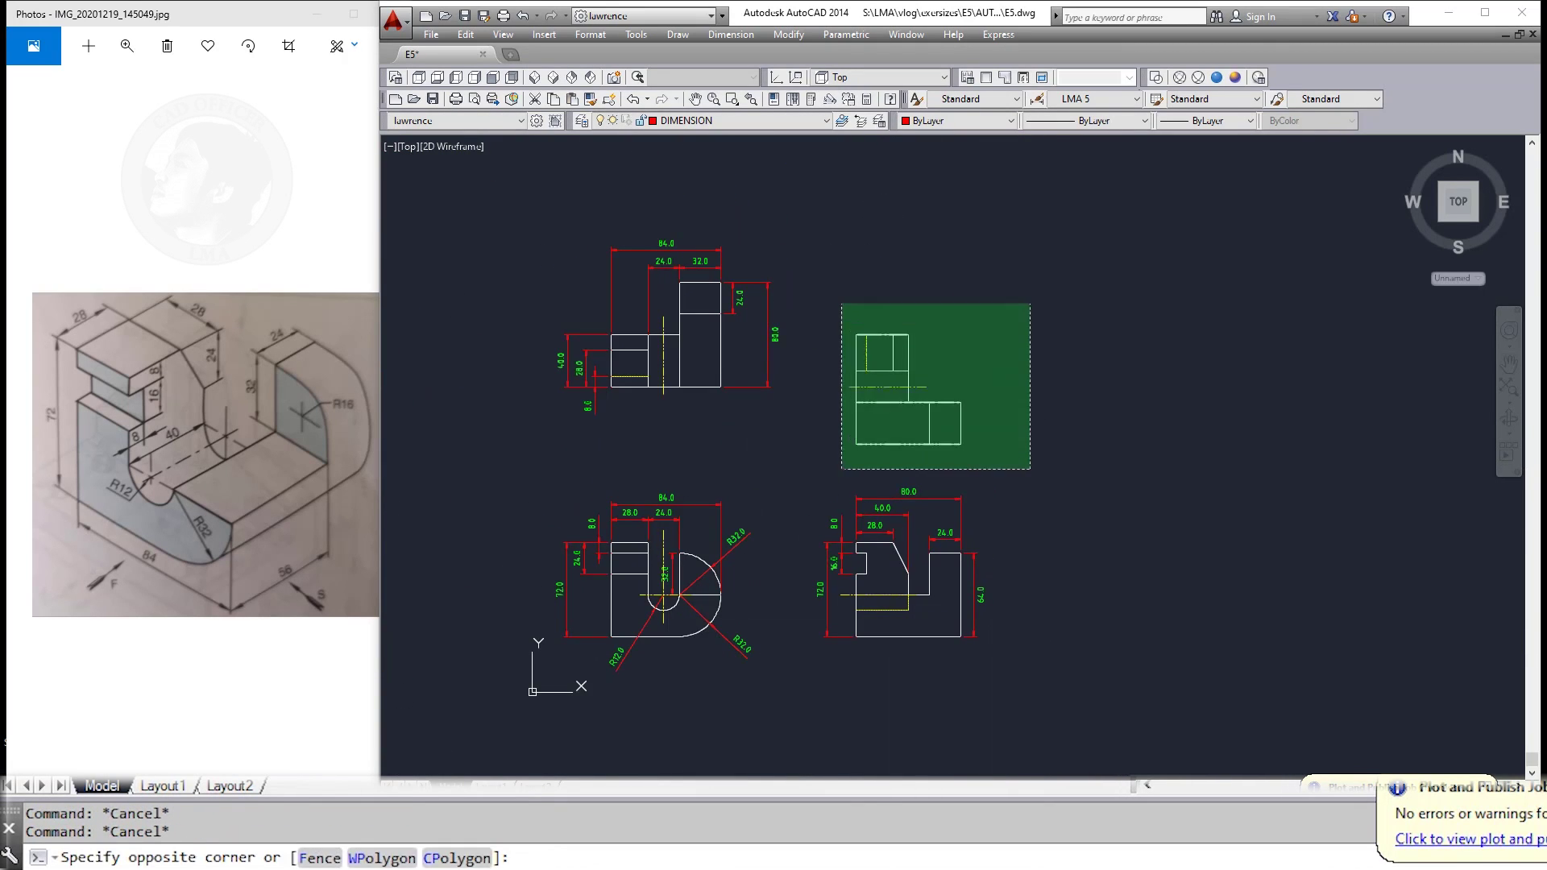
click(841, 302)
key(Delete)
scroll(777, 427, down, 4)
scroll(749, 419, up, 7)
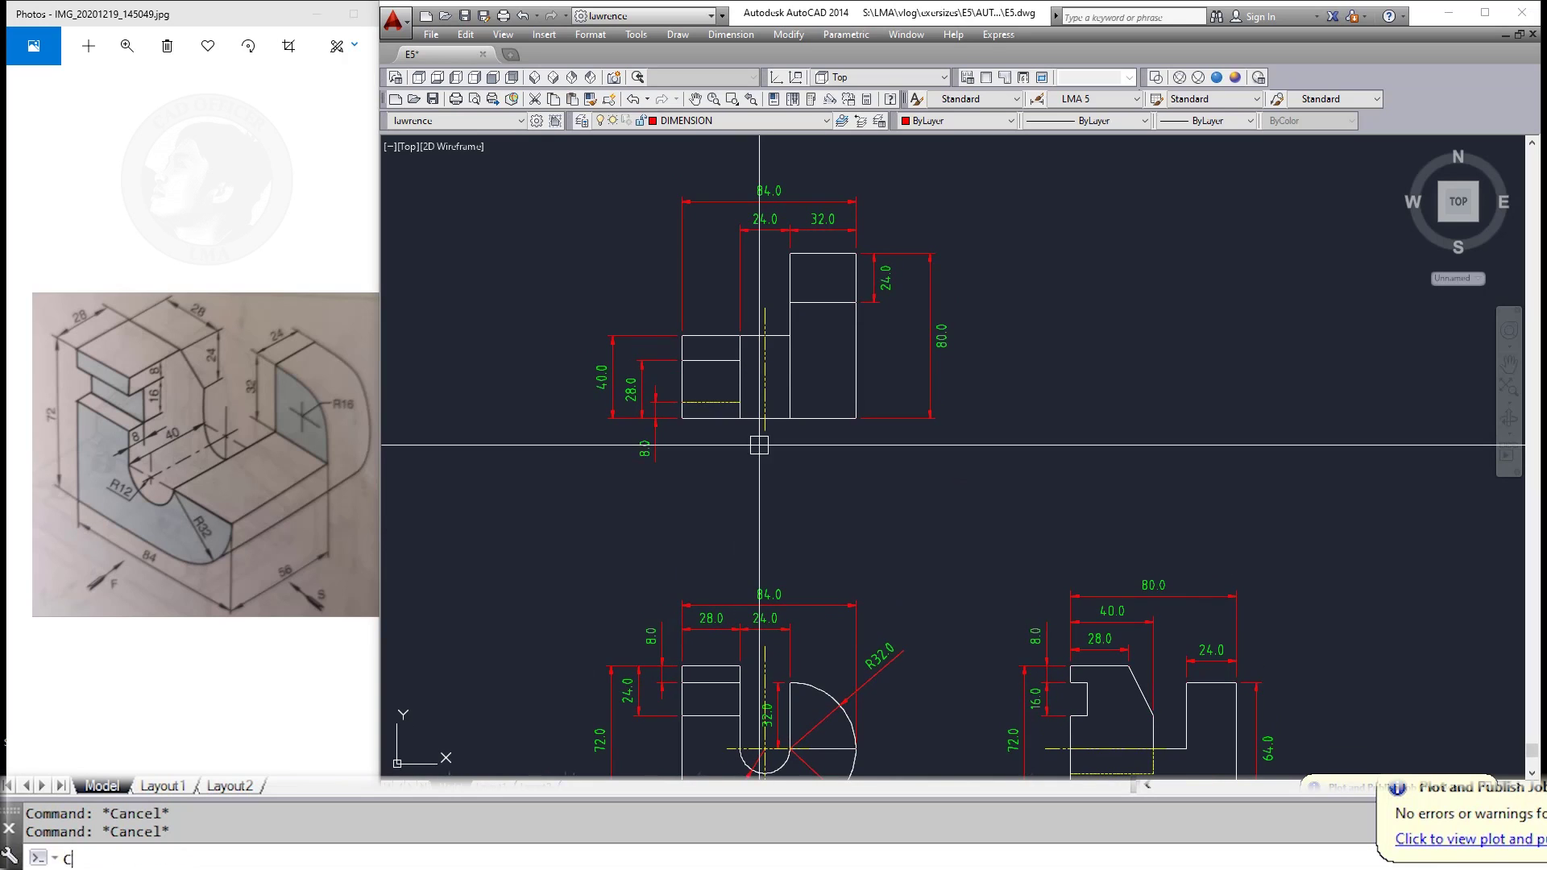
Step: Copy the 84.0 dimension to a spot below the top view
key(o)
key(Return)
click(806, 201)
key(Return)
click(742, 223)
click(741, 502)
key(Escape)
Step: Erase the copied dimension's lines, leaving only its text
key(Escape)
click(686, 525)
key(e)
key(Return)
key(Escape)
click(806, 480)
key(e)
key(Return)
Step: Turn the leftover 84.0 text into an underlined TOP VIEW label
click(769, 468)
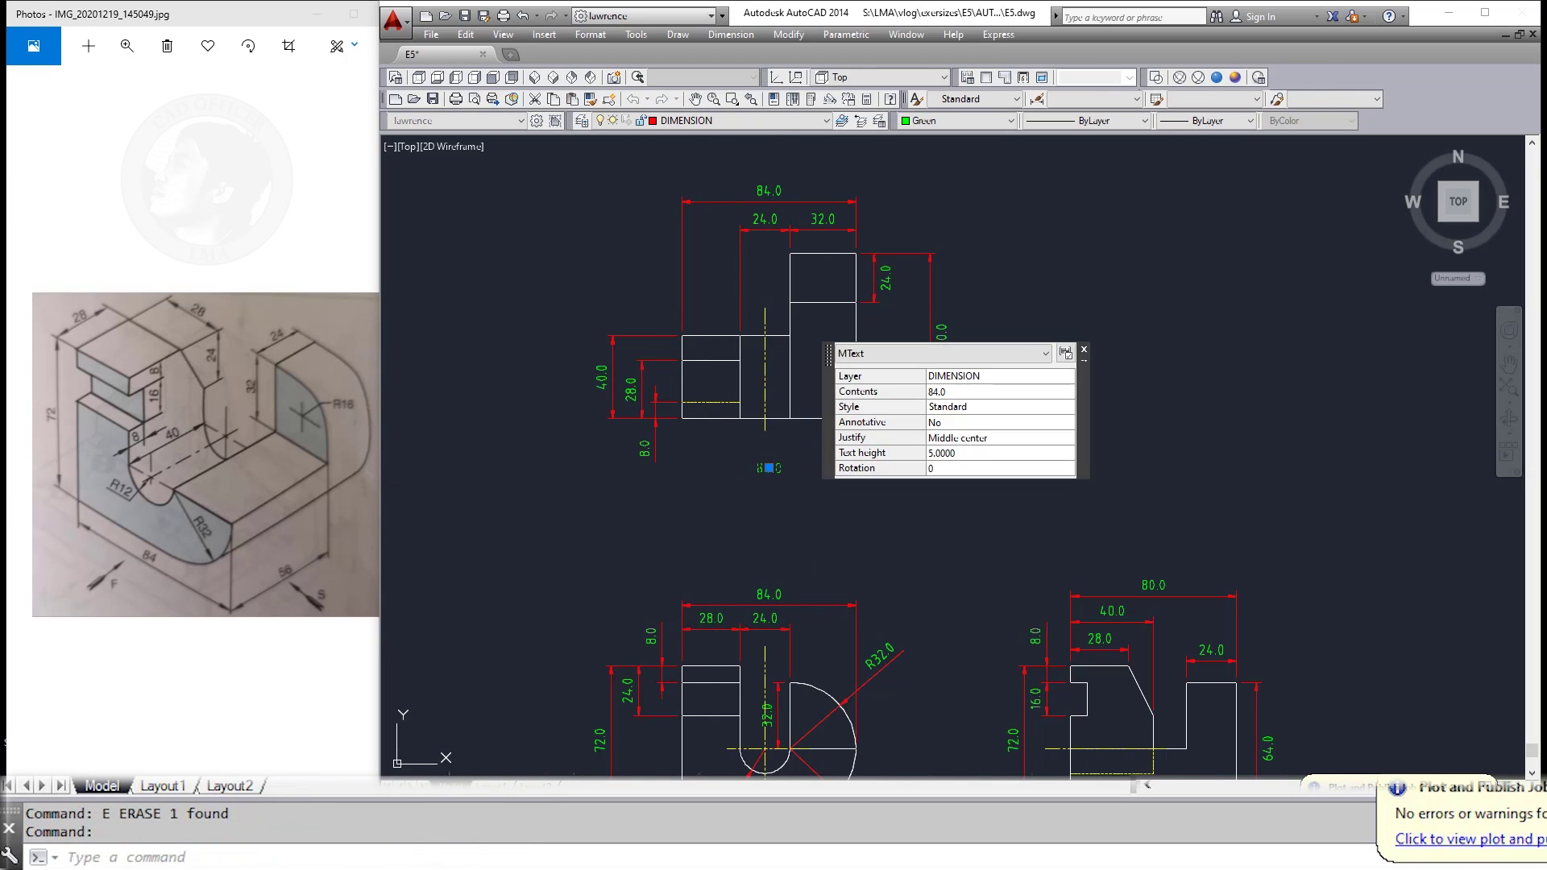
double_click(769, 467)
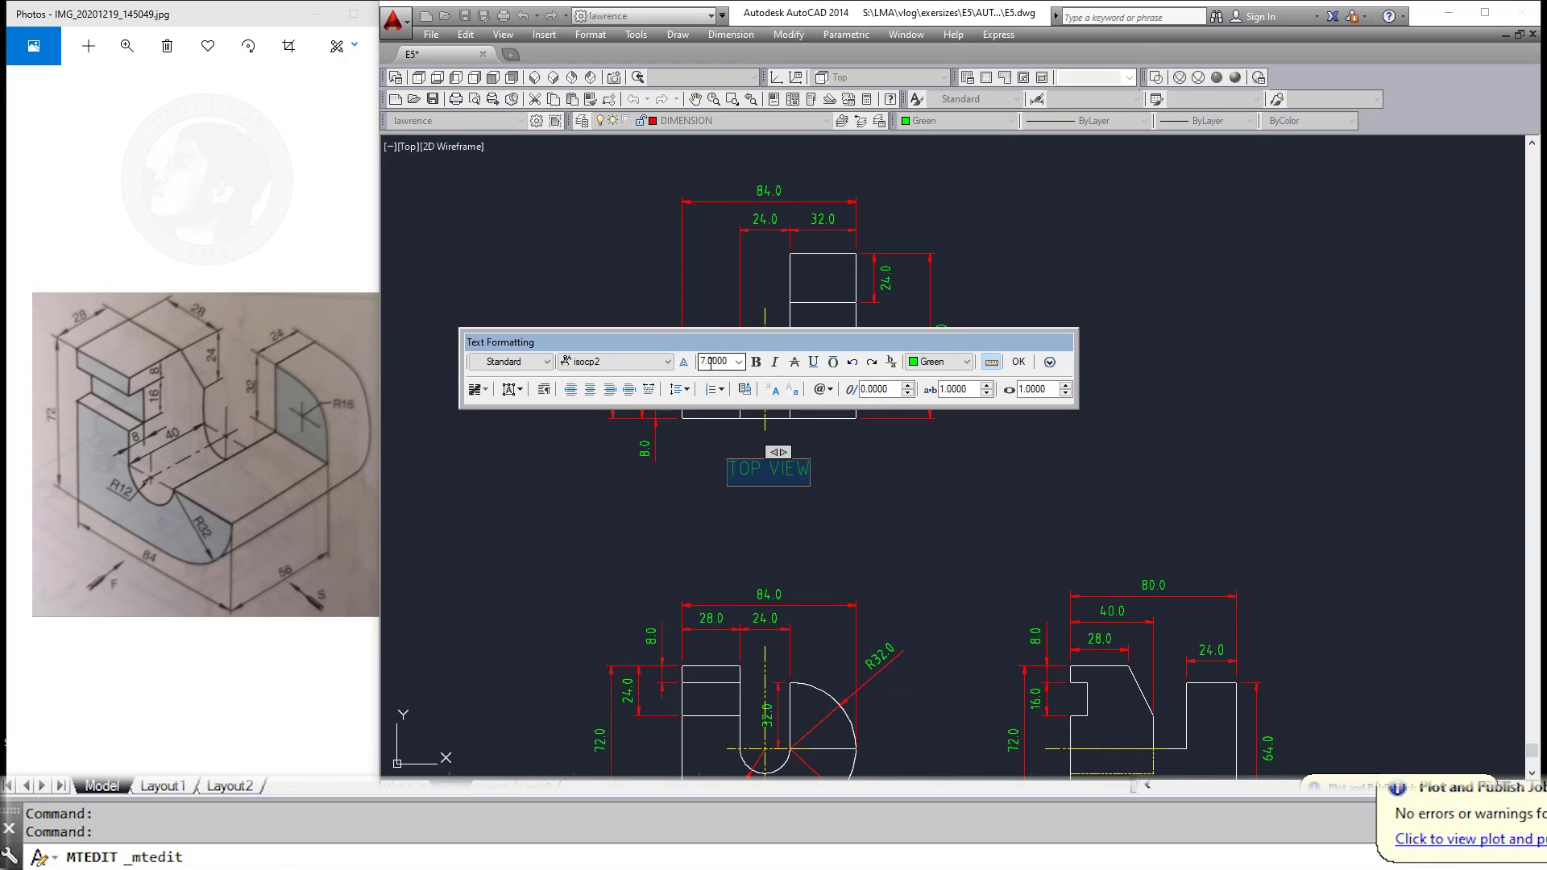
click(775, 528)
key(Escape)
key(Escape)
double_click(788, 476)
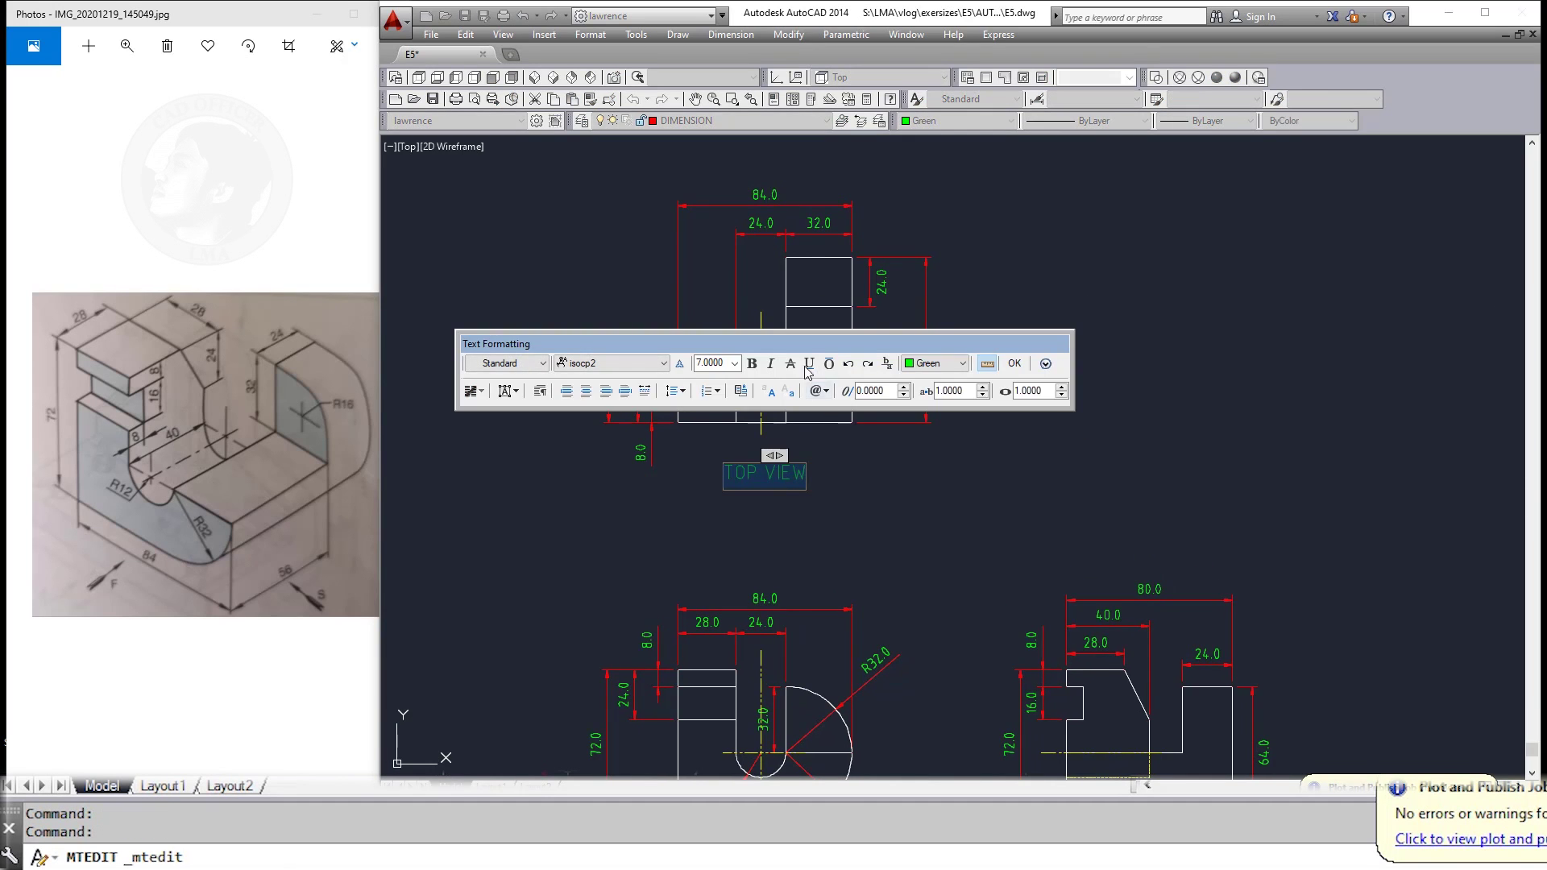
click(813, 366)
click(818, 556)
key(Escape)
key(Escape)
Step: Nudge the TOP VIEW label slightly down beneath the top view
click(749, 499)
key(Return)
click(741, 483)
key(Escape)
key(Escape)
middle_drag(749, 489, 736, 416)
click(765, 412)
key(Escape)
key(Escape)
Step: Copy the TOP VIEW label to places under the other views
text(co)
key(Return)
click(728, 264)
key(Return)
click(749, 317)
click(629, 774)
key(Escape)
scroll(685, 645, up, 3)
scroll(685, 644, up, 2)
Step: Retype one label copy as FRONT VIEW
double_click(681, 640)
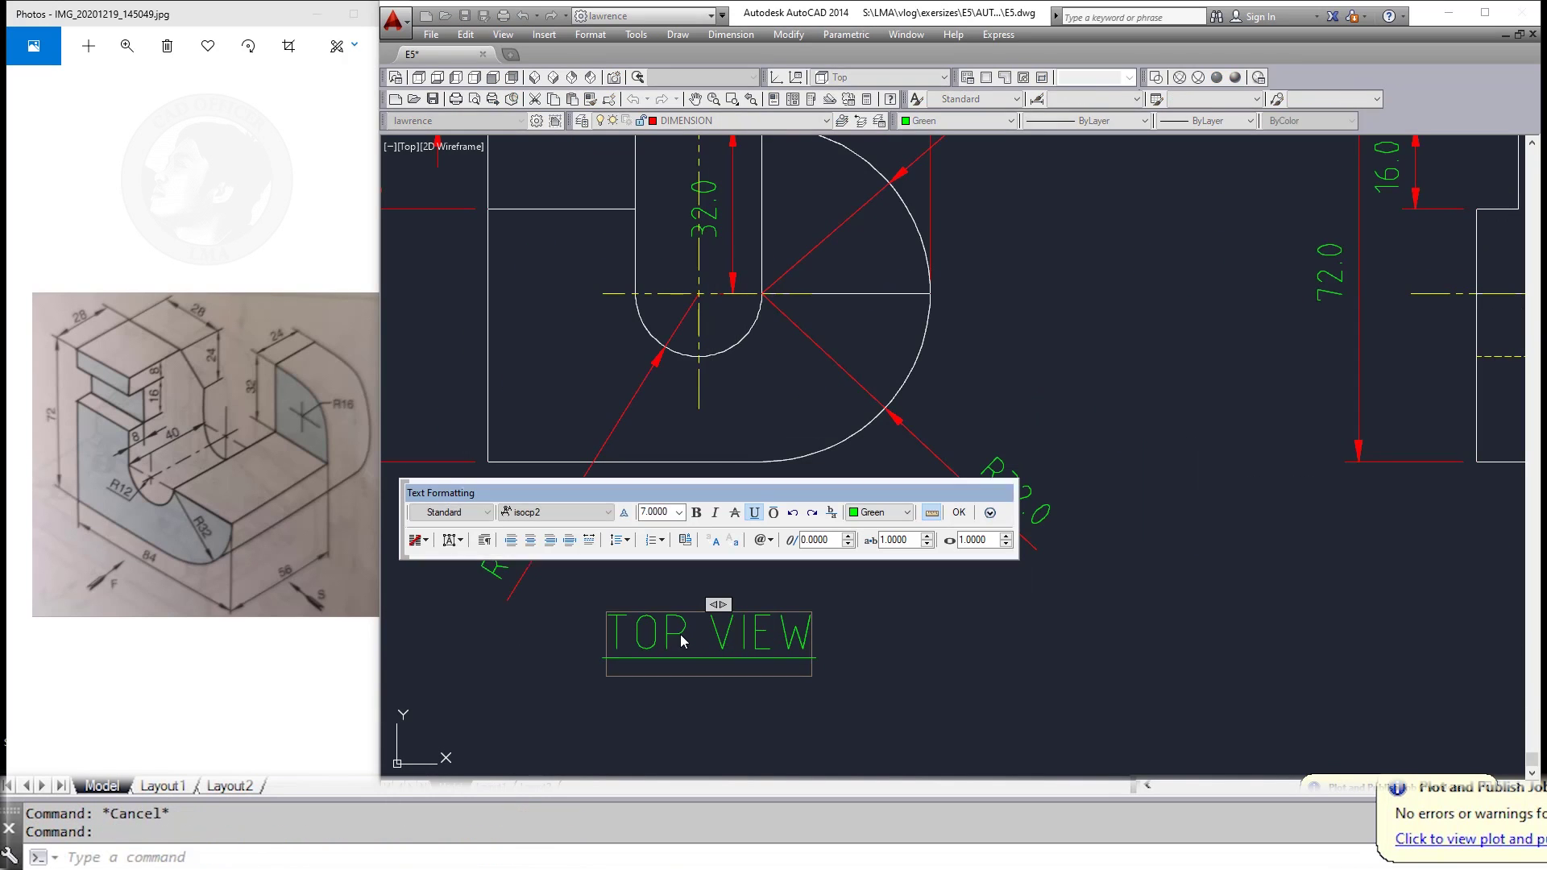
text(FRONT)
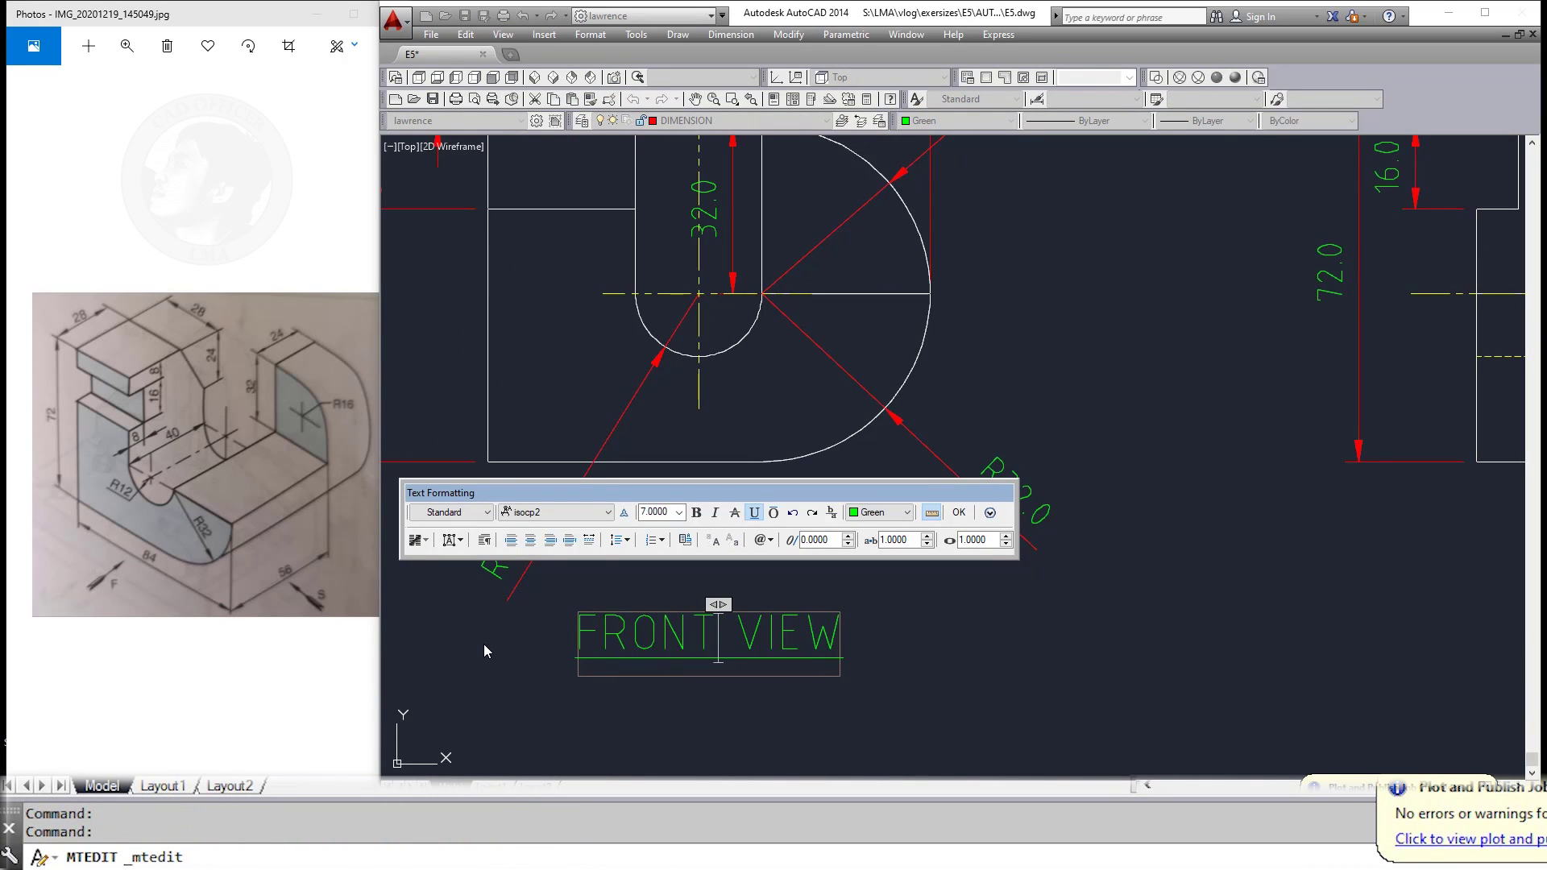
key(Escape)
key(Escape)
scroll(718, 640, down, 5)
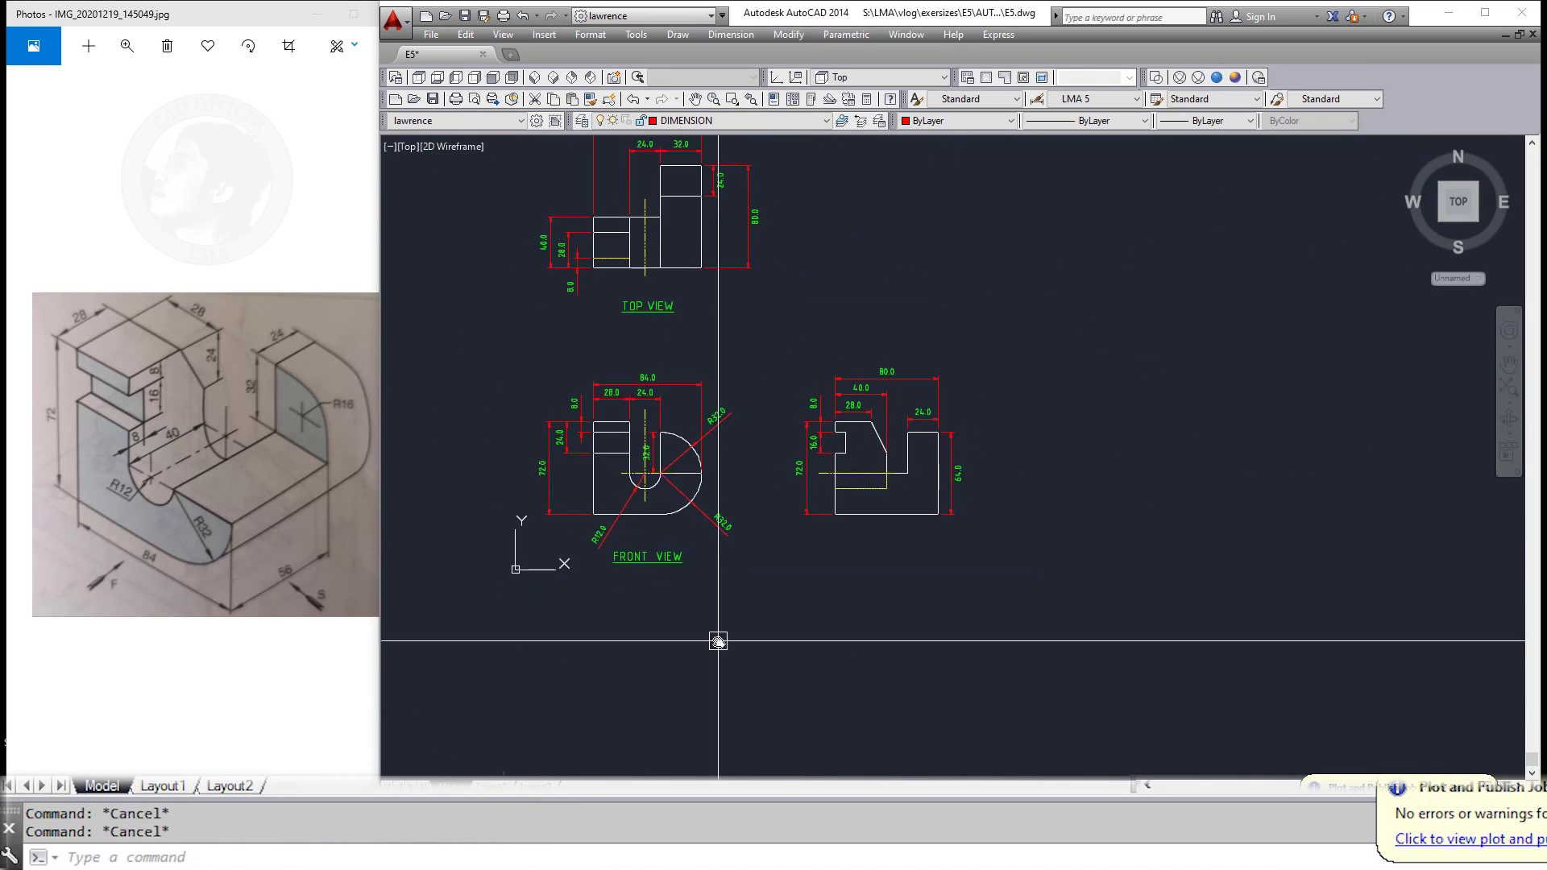
Step: Copy the FRONT VIEW title under the right-hand view and retype it as SIDE VIEW
click(647, 556)
key(Return)
click(647, 556)
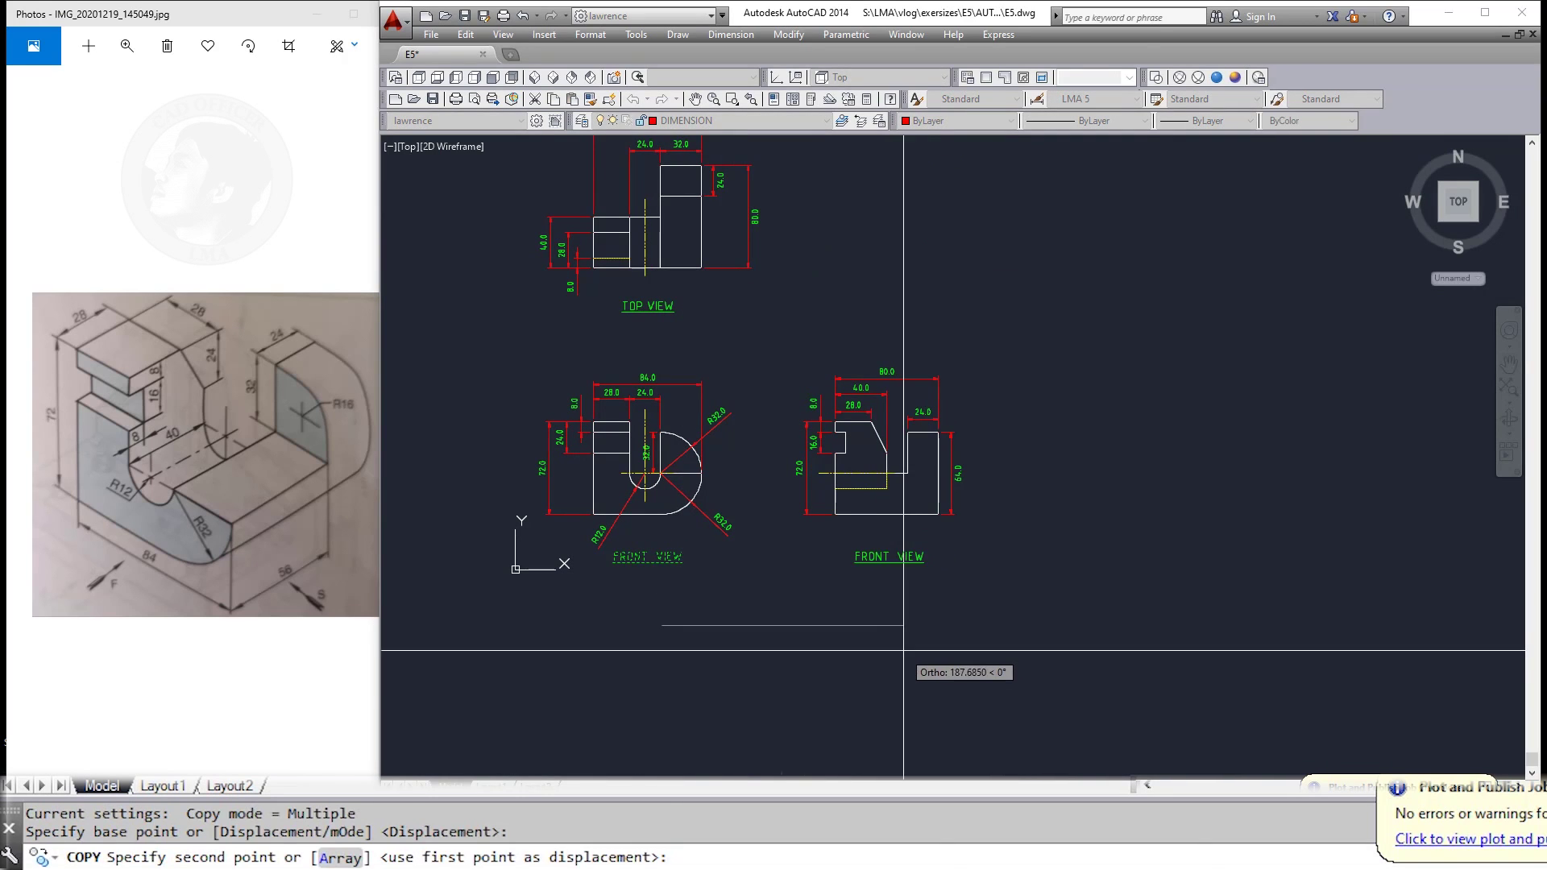
click(889, 556)
key(Escape)
double_click(888, 556)
double_click(884, 554)
text(SIDE)
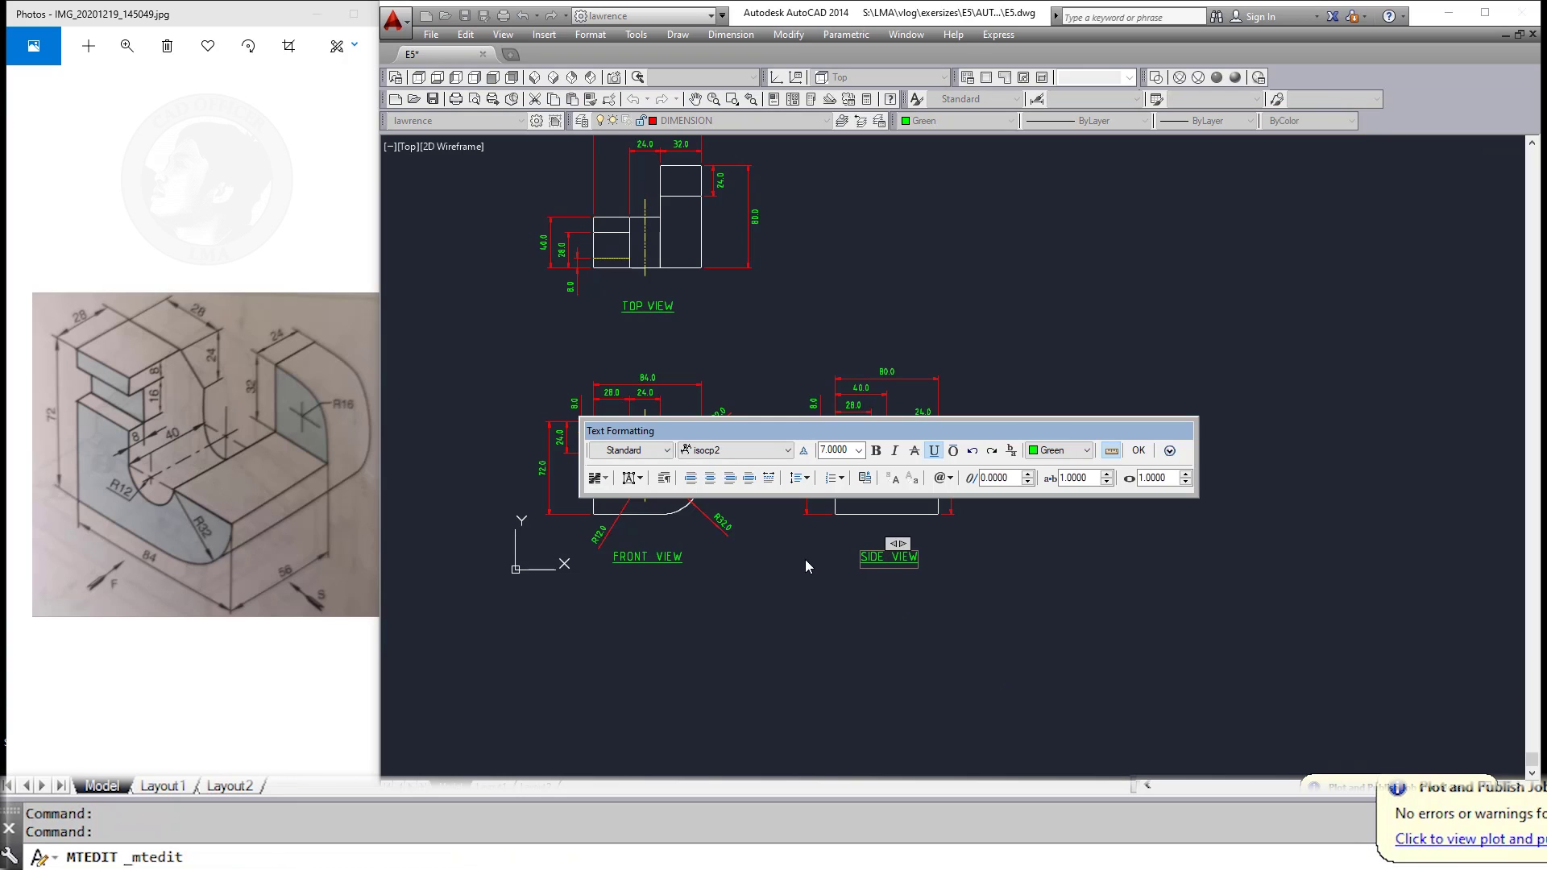
click(813, 640)
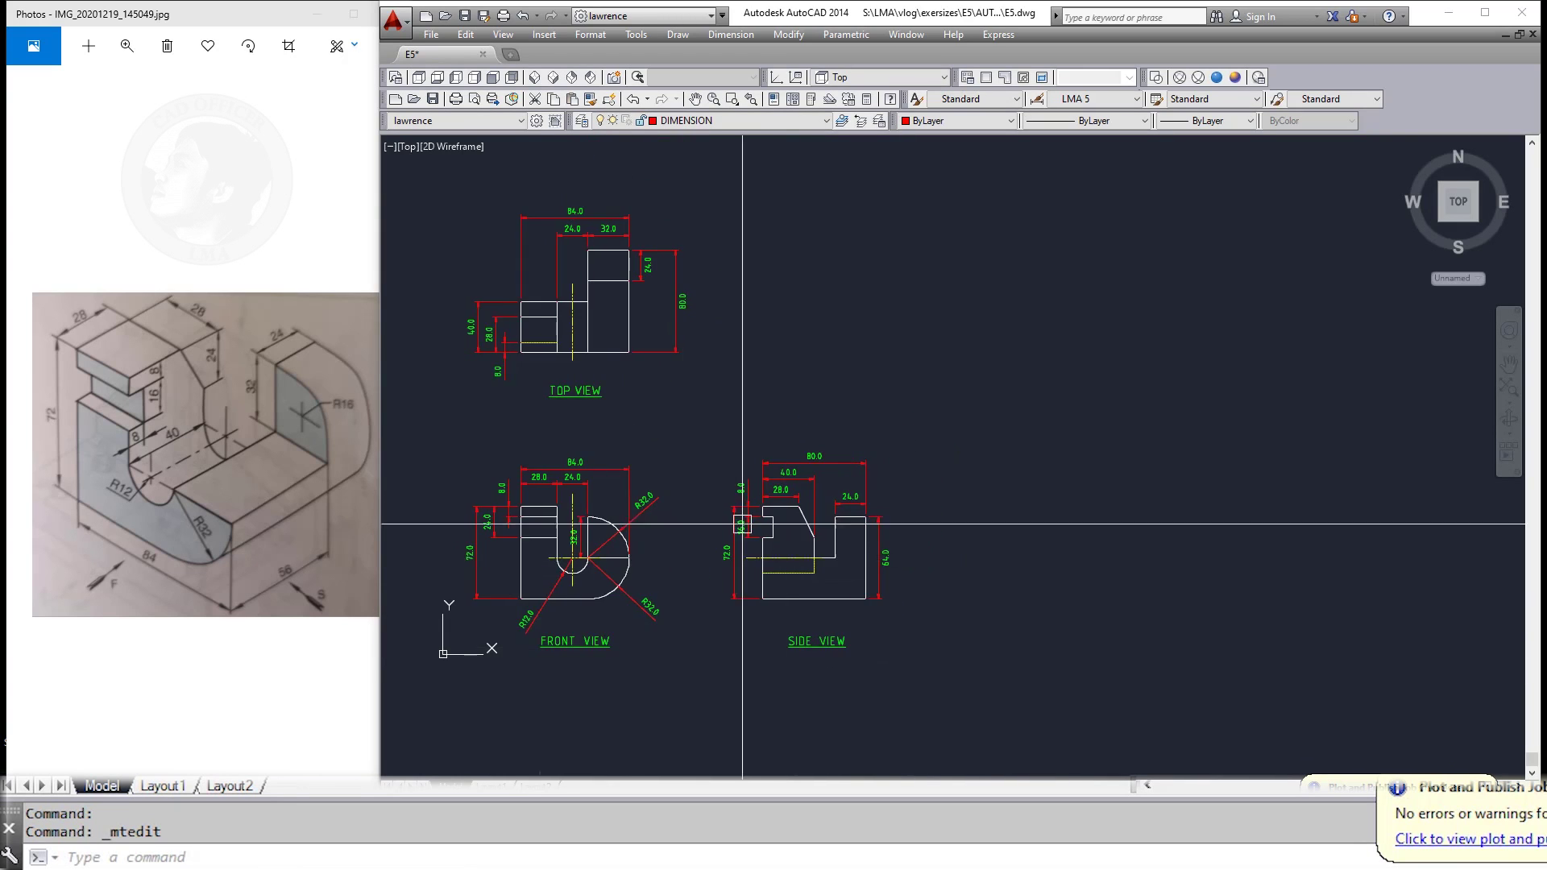
Step: Select the front and side views with MOVE and pick a base point
middle_drag(685, 584, 805, 536)
key(Escape)
key(Escape)
text(m)
key(Return)
click(1149, 740)
click(471, 444)
key(Return)
click(819, 456)
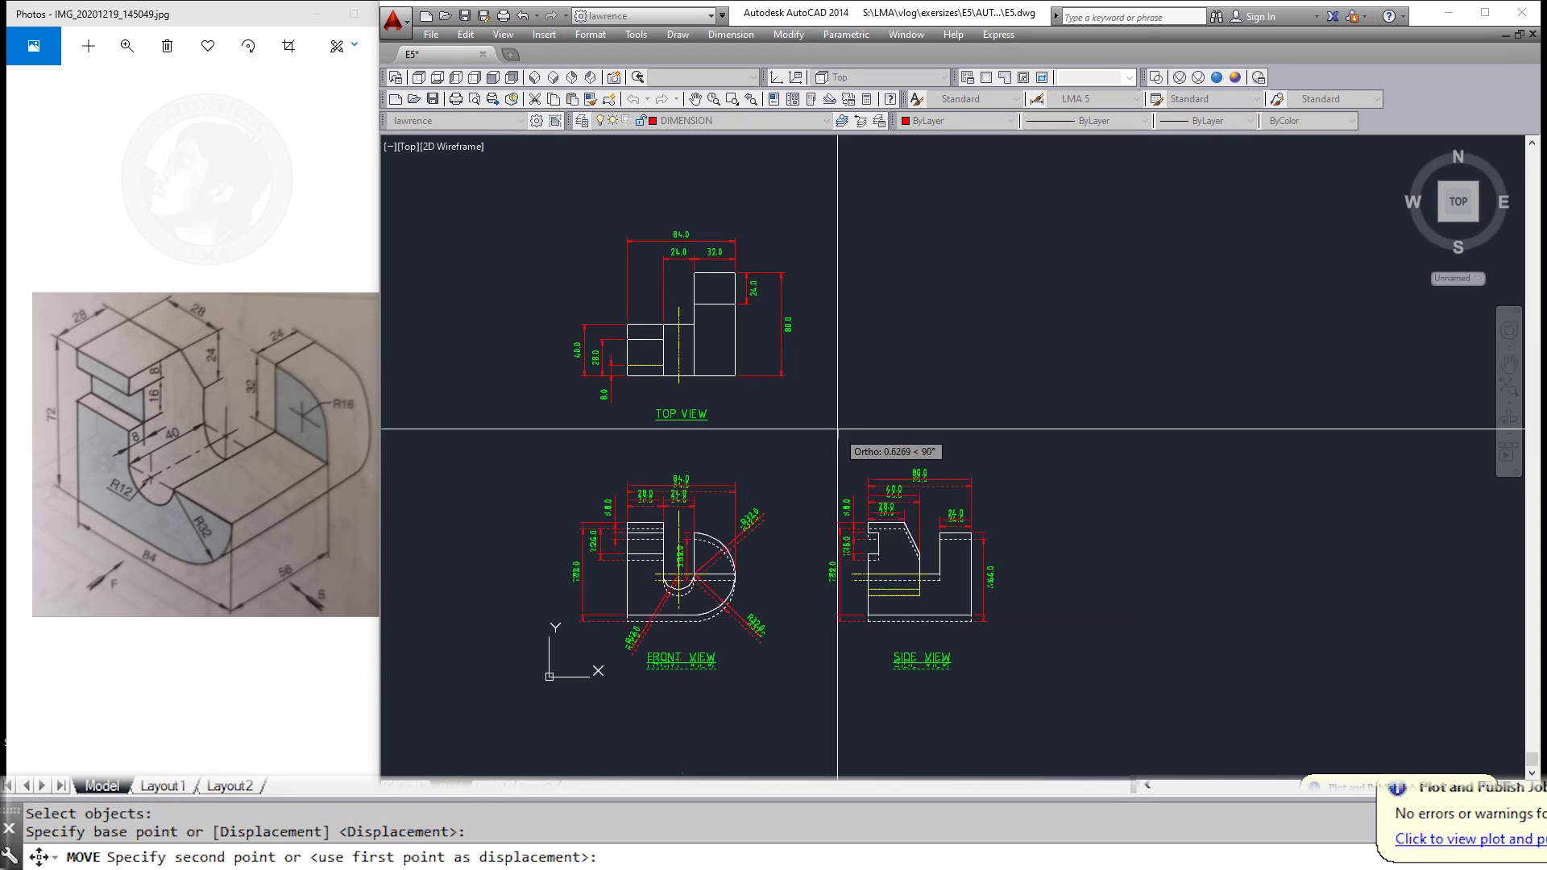
Step: Finish moving the front and side views into alignment below the top view
key(Escape)
middle_drag(814, 438, 804, 420)
scroll(787, 428, up, 1)
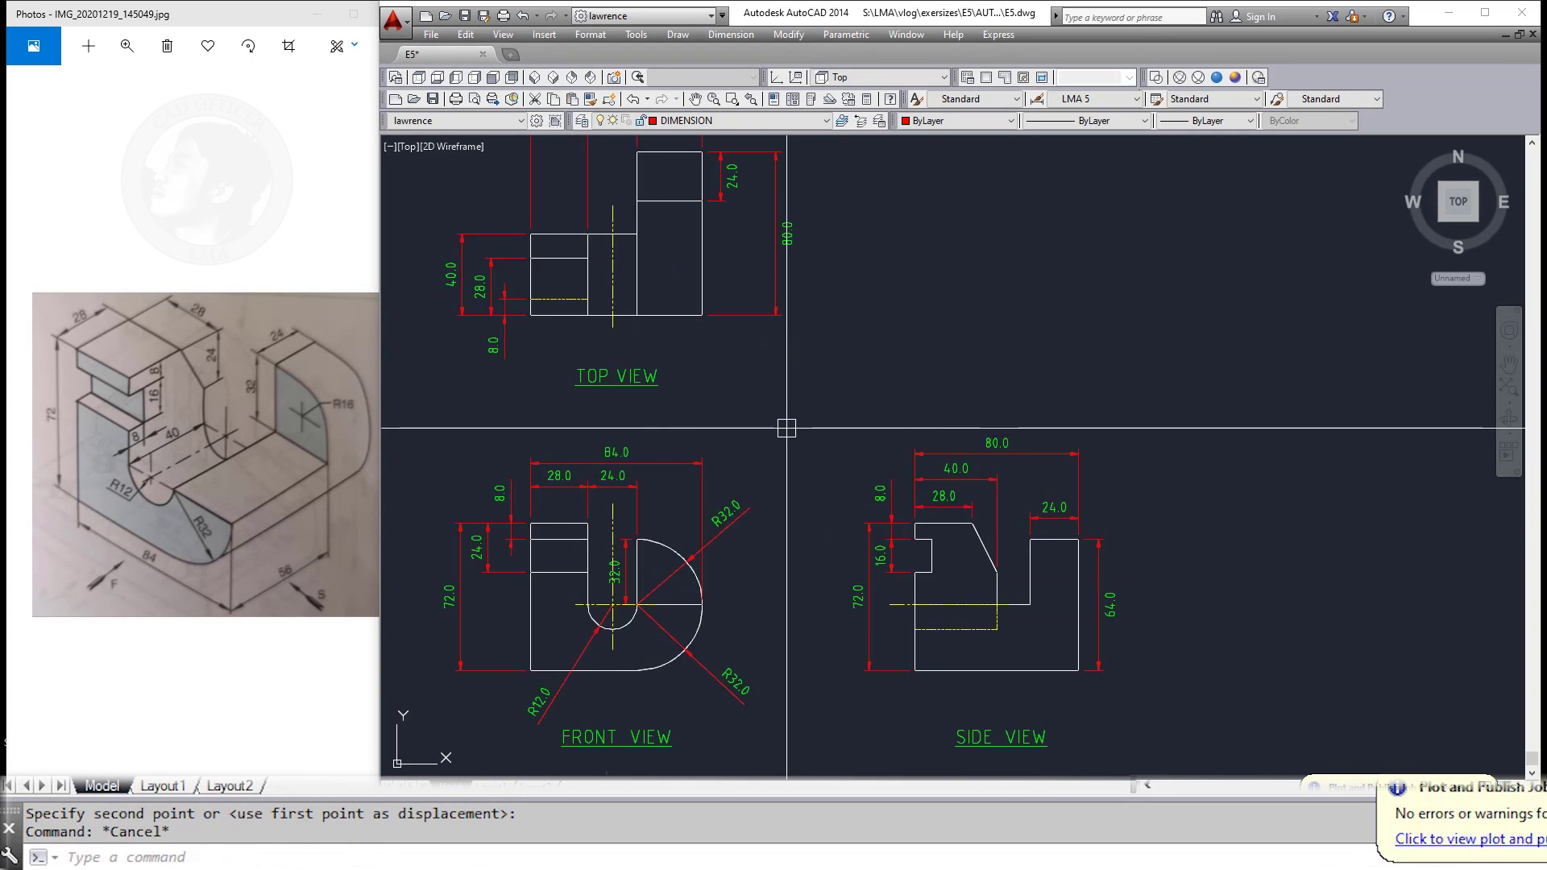
scroll(819, 435, up, 1)
key(Escape)
scroll(808, 424, down, 1)
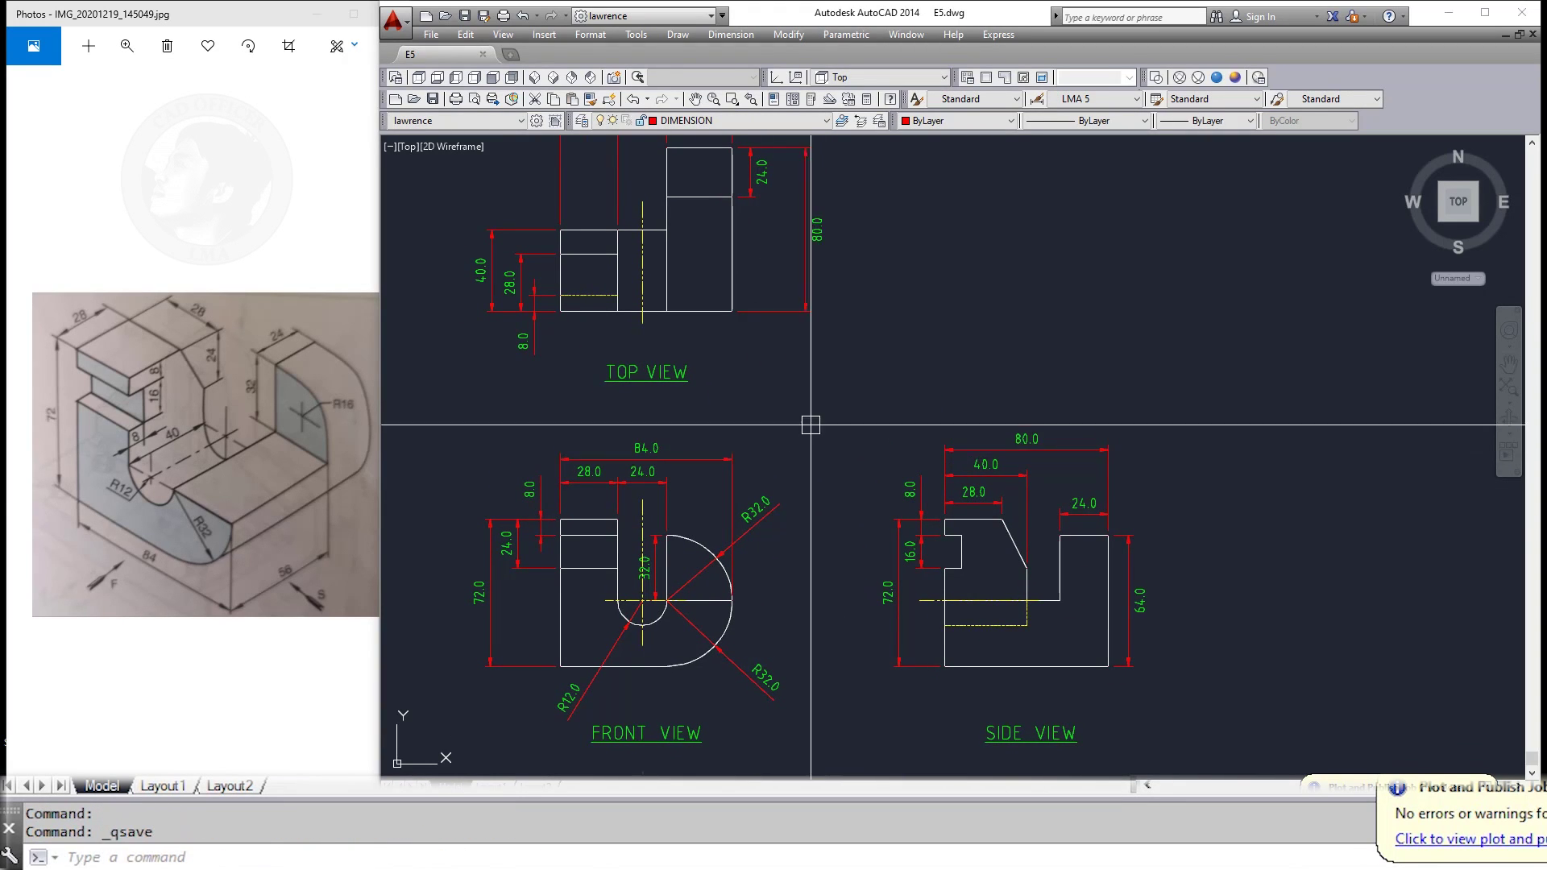
scroll(819, 473, down, 1)
scroll(829, 425, down, 2)
Step: Split the screen into two vertical viewports, with the right one in SW Isometric
click(503, 34)
click(746, 322)
key(Return)
key(Escape)
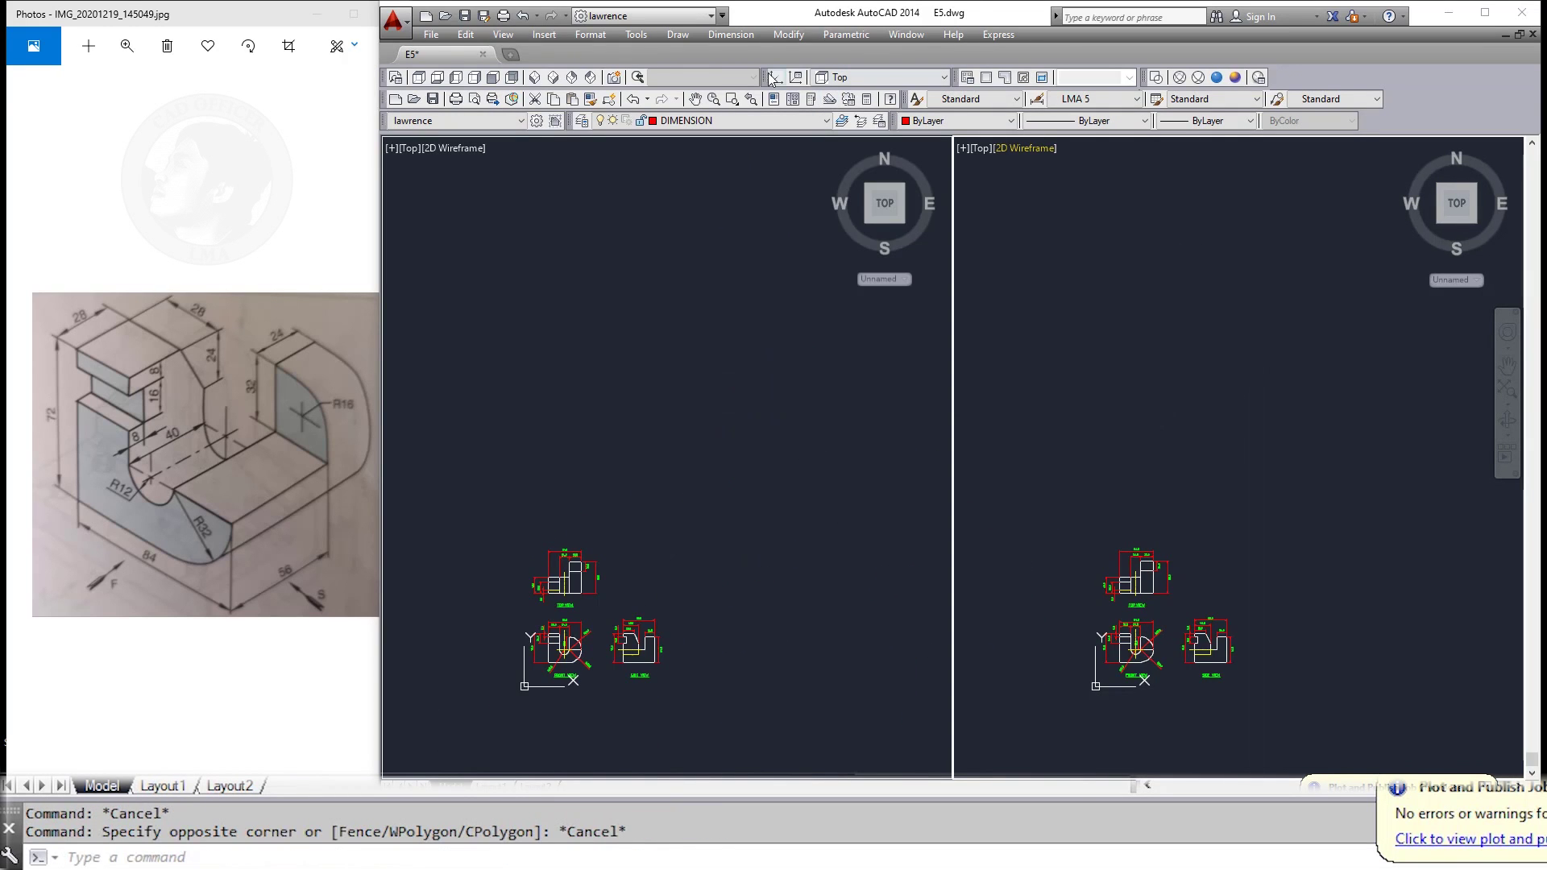
click(535, 81)
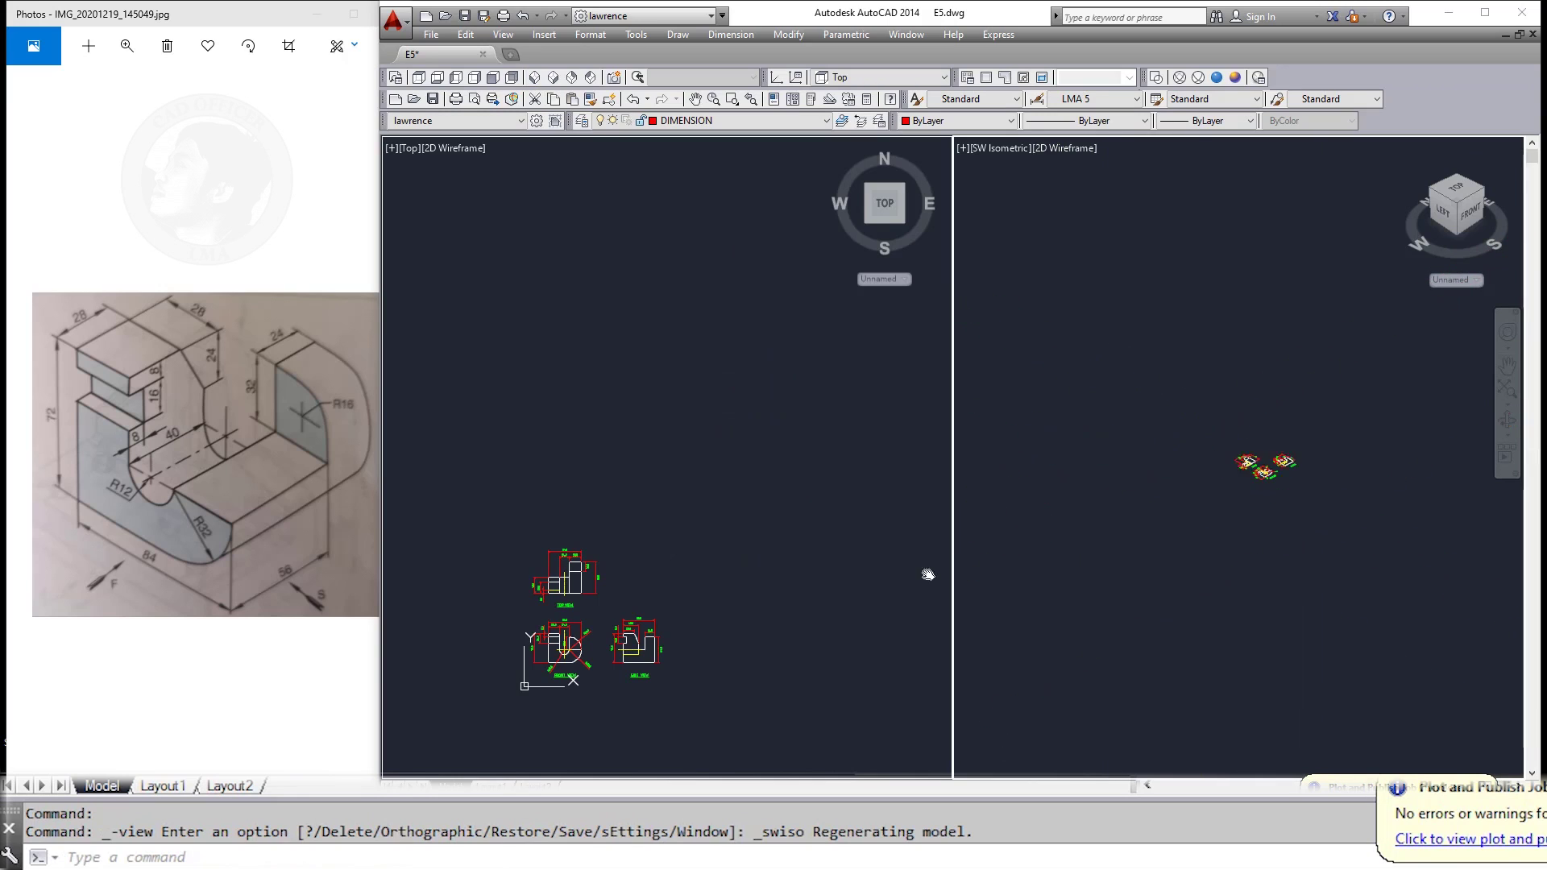
scroll(711, 606, up, 1)
scroll(676, 584, up, 3)
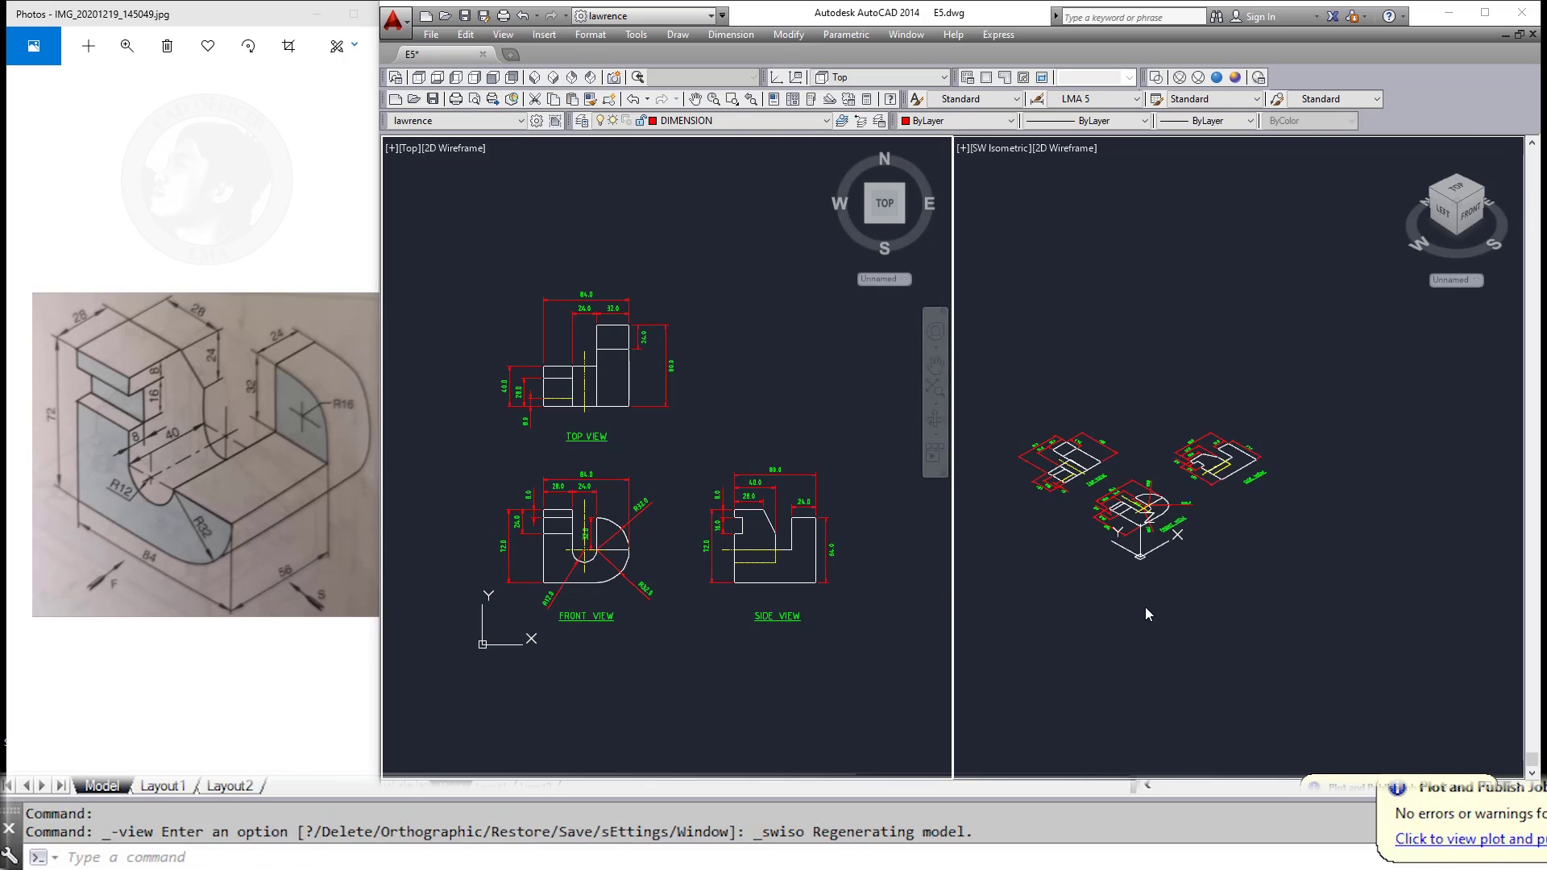
key(Escape)
key(Escape)
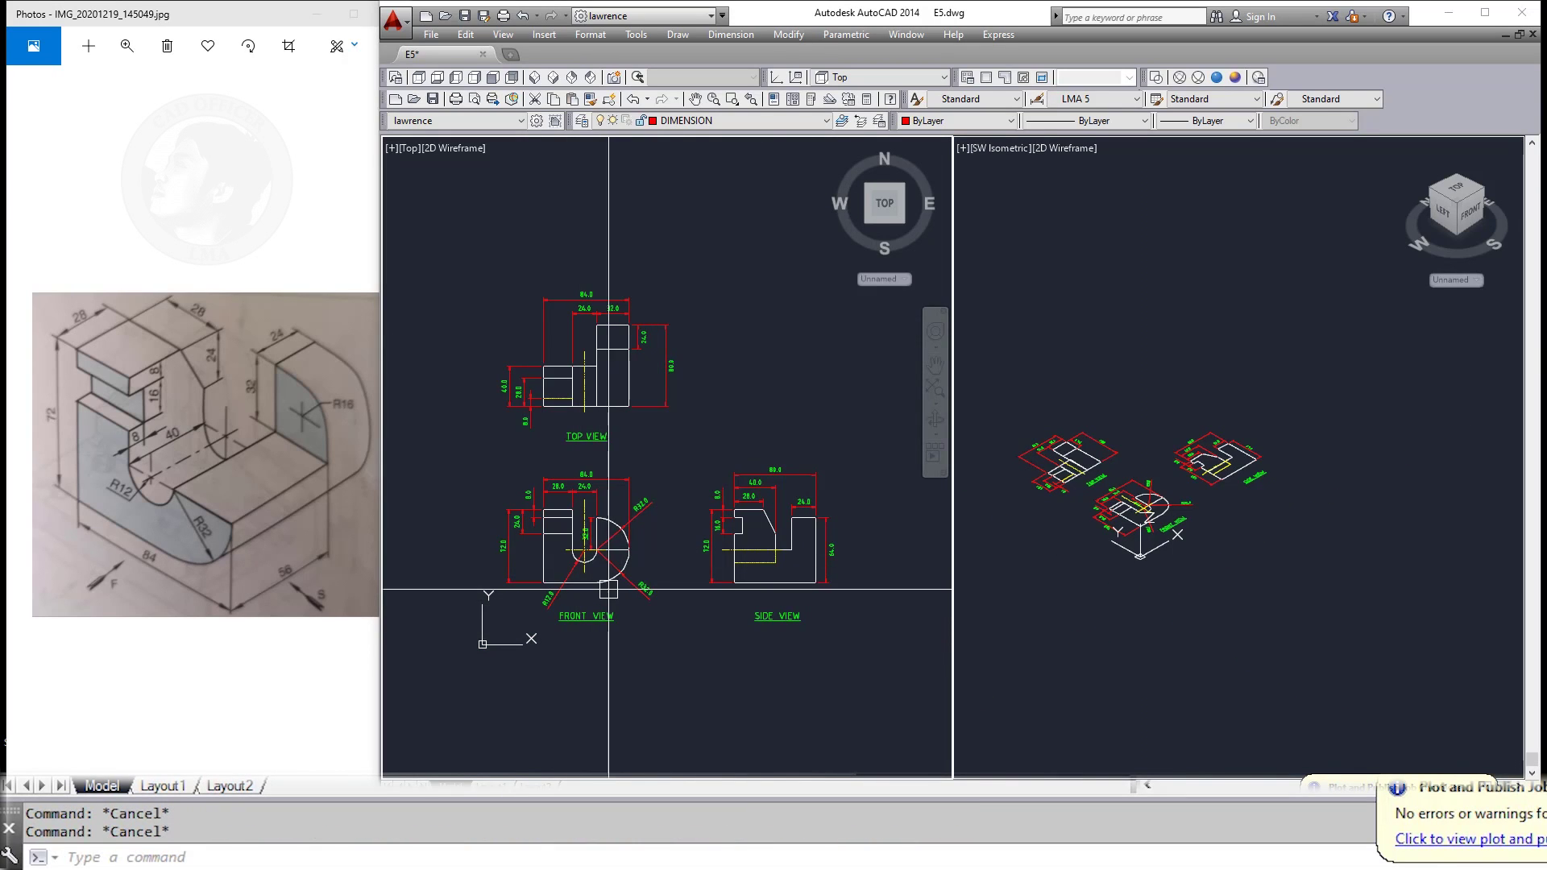
text(CO)
Step: Copy the front view to a spot beside the original
key(Return)
scroll(609, 589, up, 3)
click(452, 467)
click(593, 566)
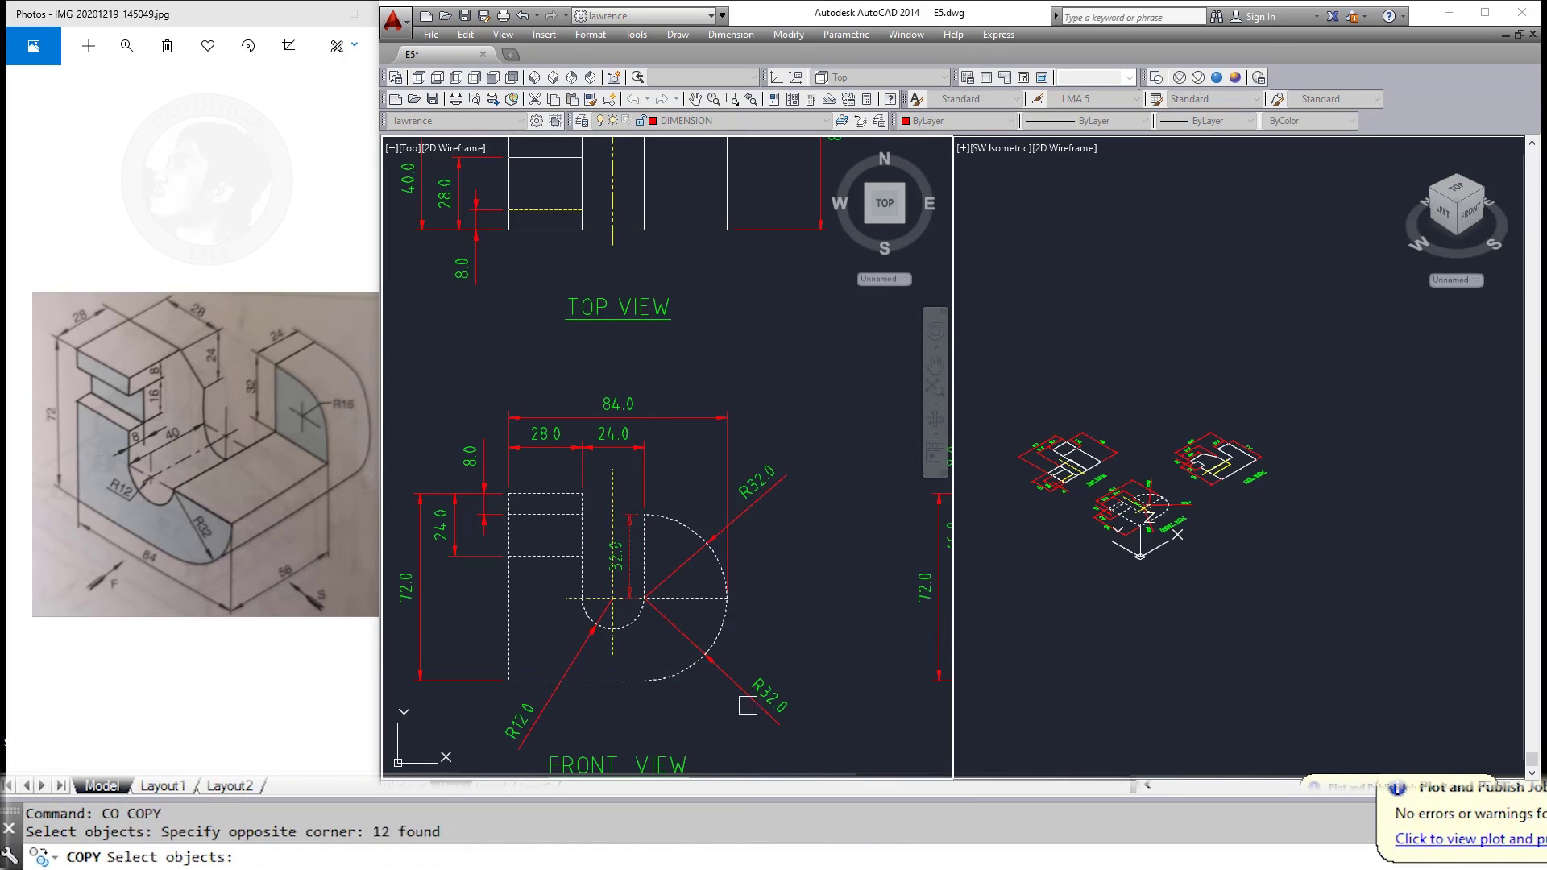
scroll(499, 553, down, 3)
key(Return)
click(729, 609)
click(790, 606)
key(Escape)
Step: Erase the copy's 32.0 dimension and its inner rectangle lines
scroll(758, 540, up, 5)
click(758, 540)
text(e)
key(Return)
scroll(788, 507, down, 3)
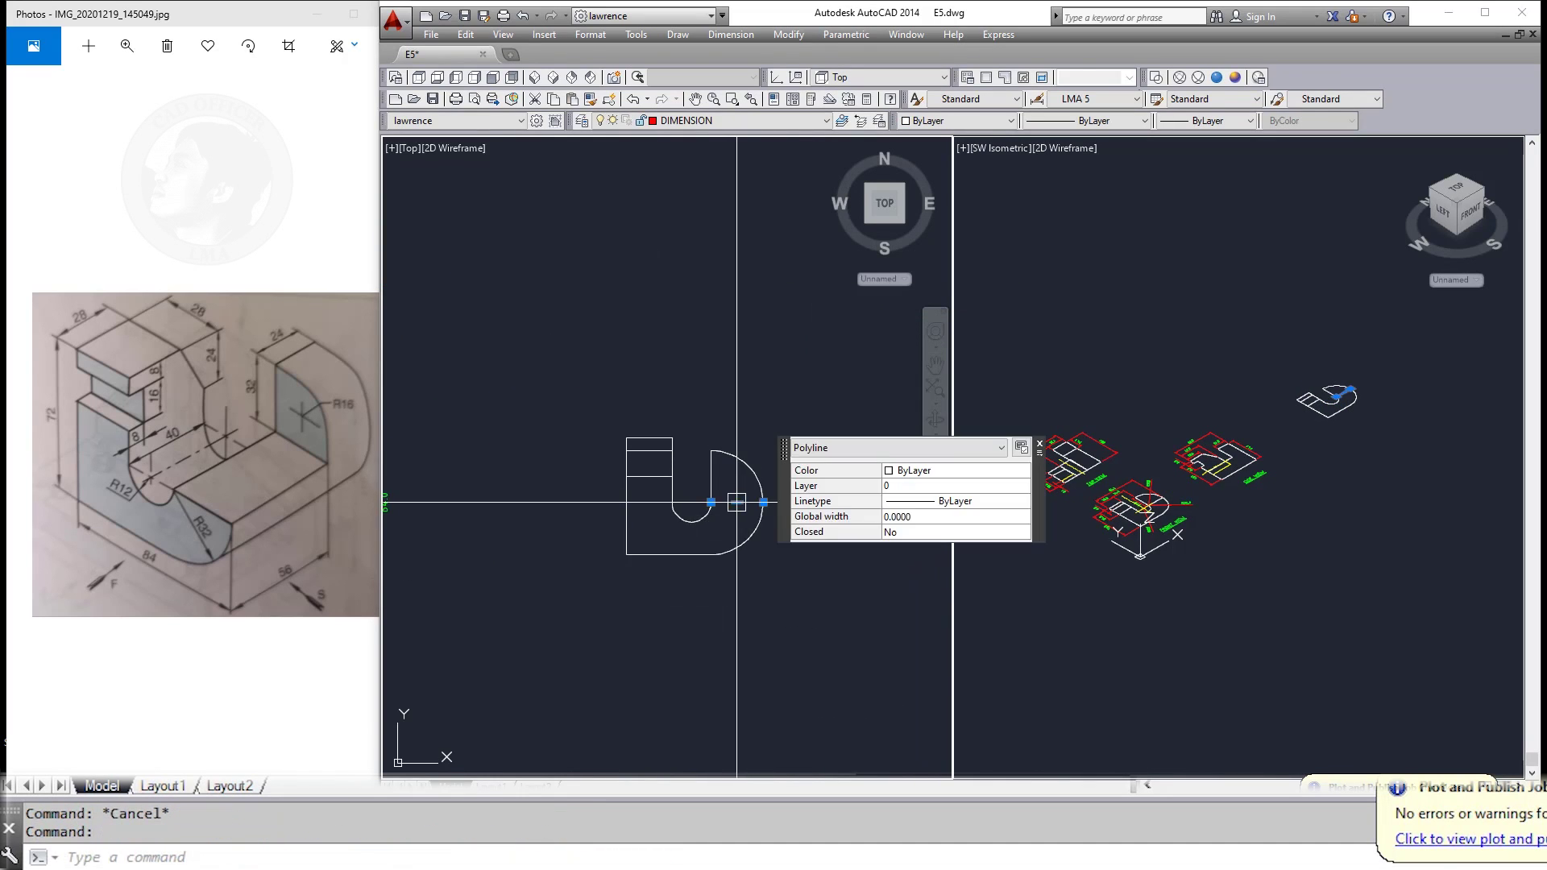
key(Escape)
scroll(648, 466, up, 2)
click(690, 476)
key(Delete)
key(Escape)
key(Escape)
Step: Join the remaining U-shaped outline segments into one polyline
key(Return)
click(895, 646)
click(570, 380)
key(Return)
key(Escape)
Step: Make the isometric viewport active and zoom in on the profile
click(1381, 561)
scroll(1330, 500, up, 4)
scroll(1271, 545, up, 2)
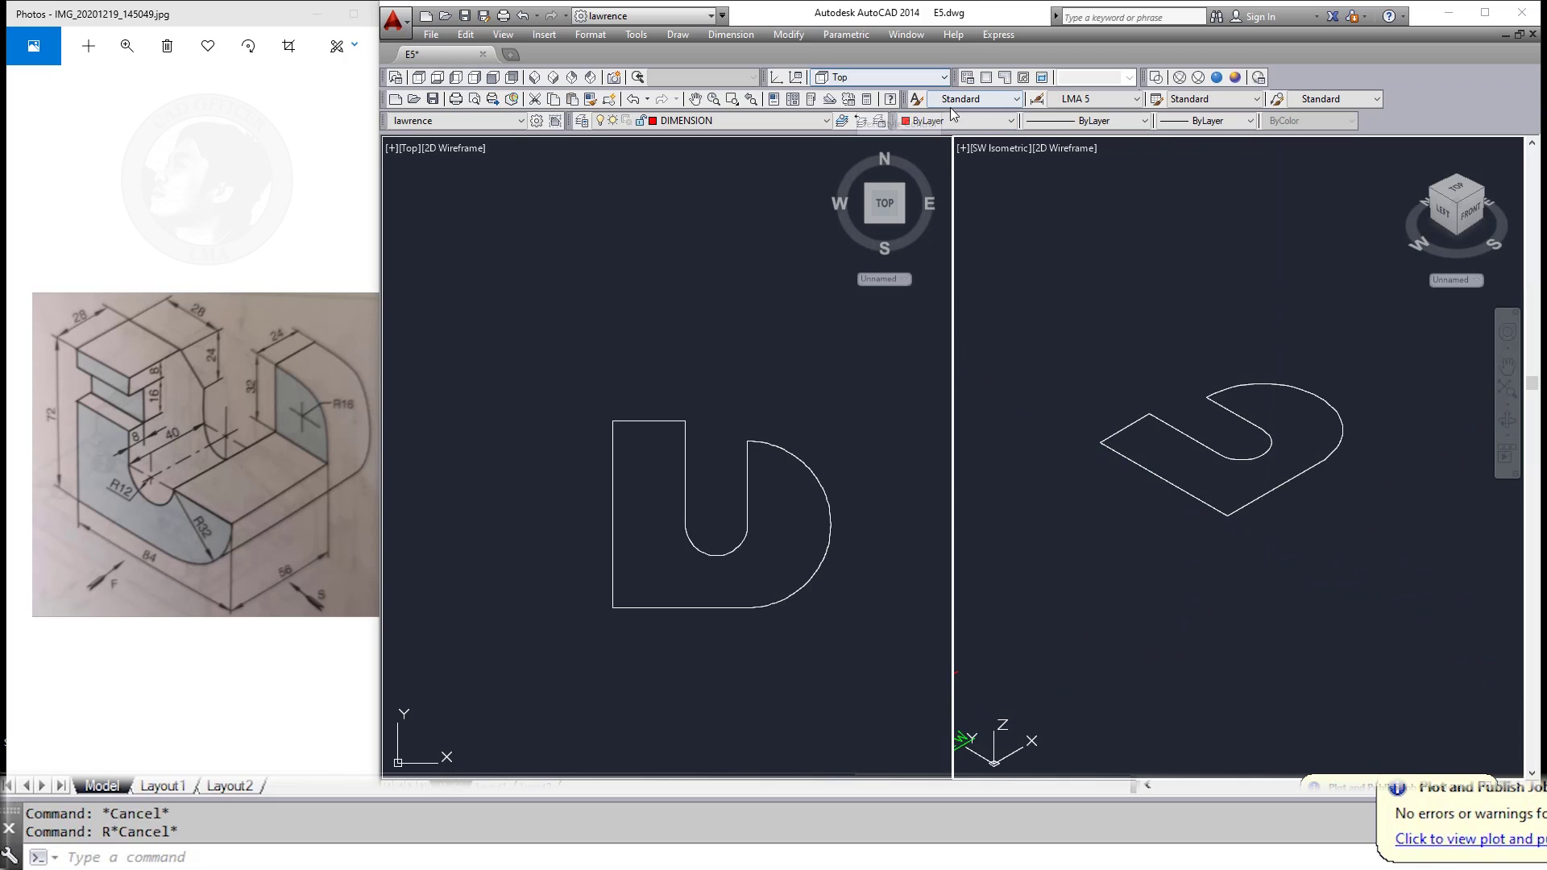
click(878, 77)
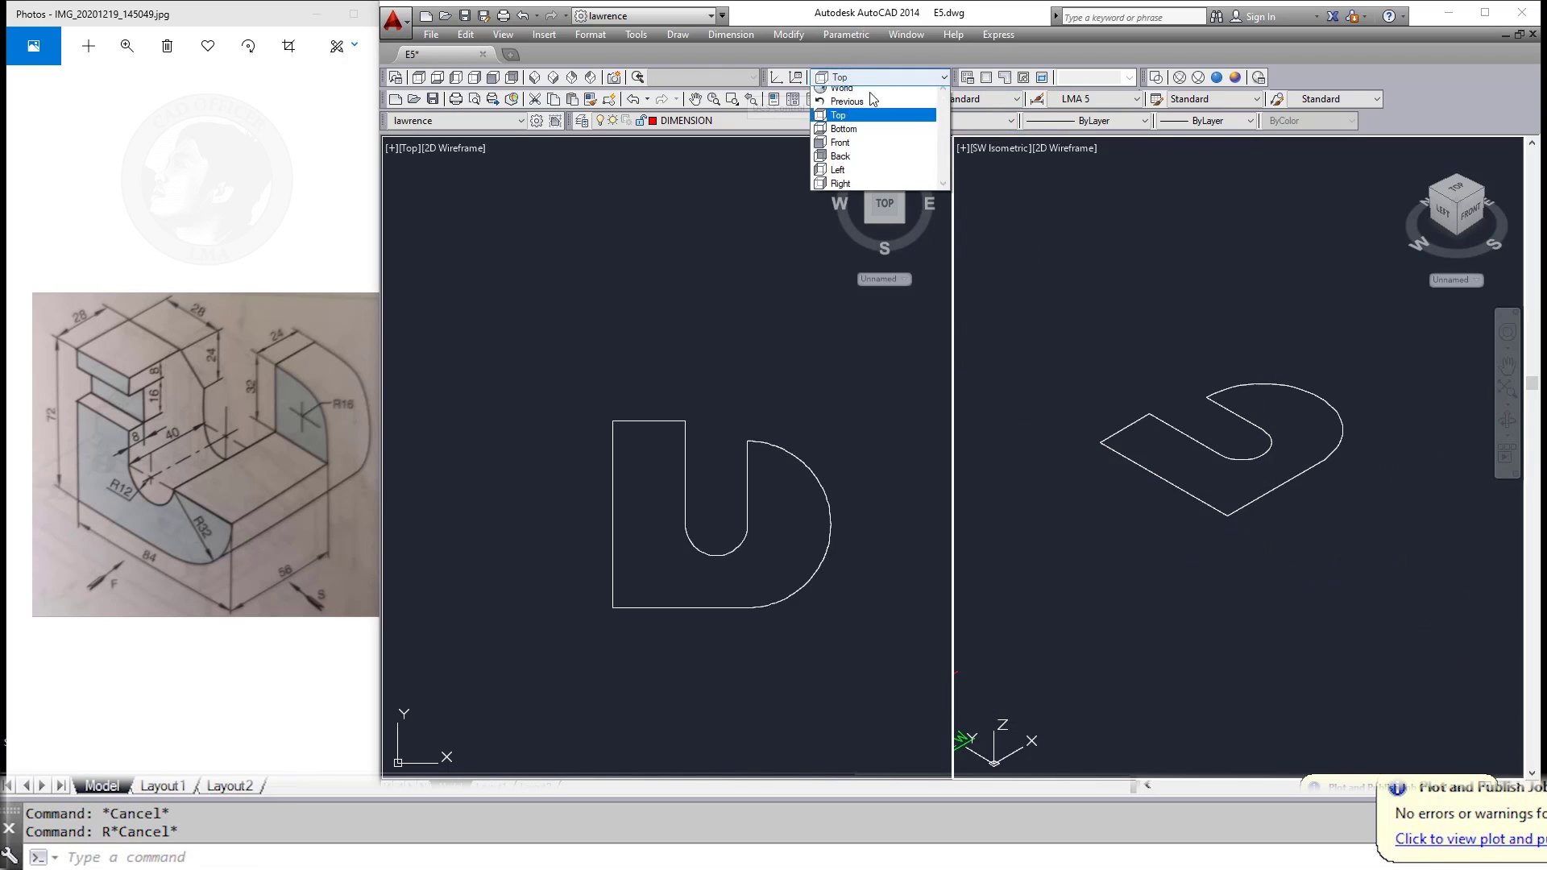
Step: Set the UCS orientation to Left in the isometric viewport
click(841, 136)
click(856, 78)
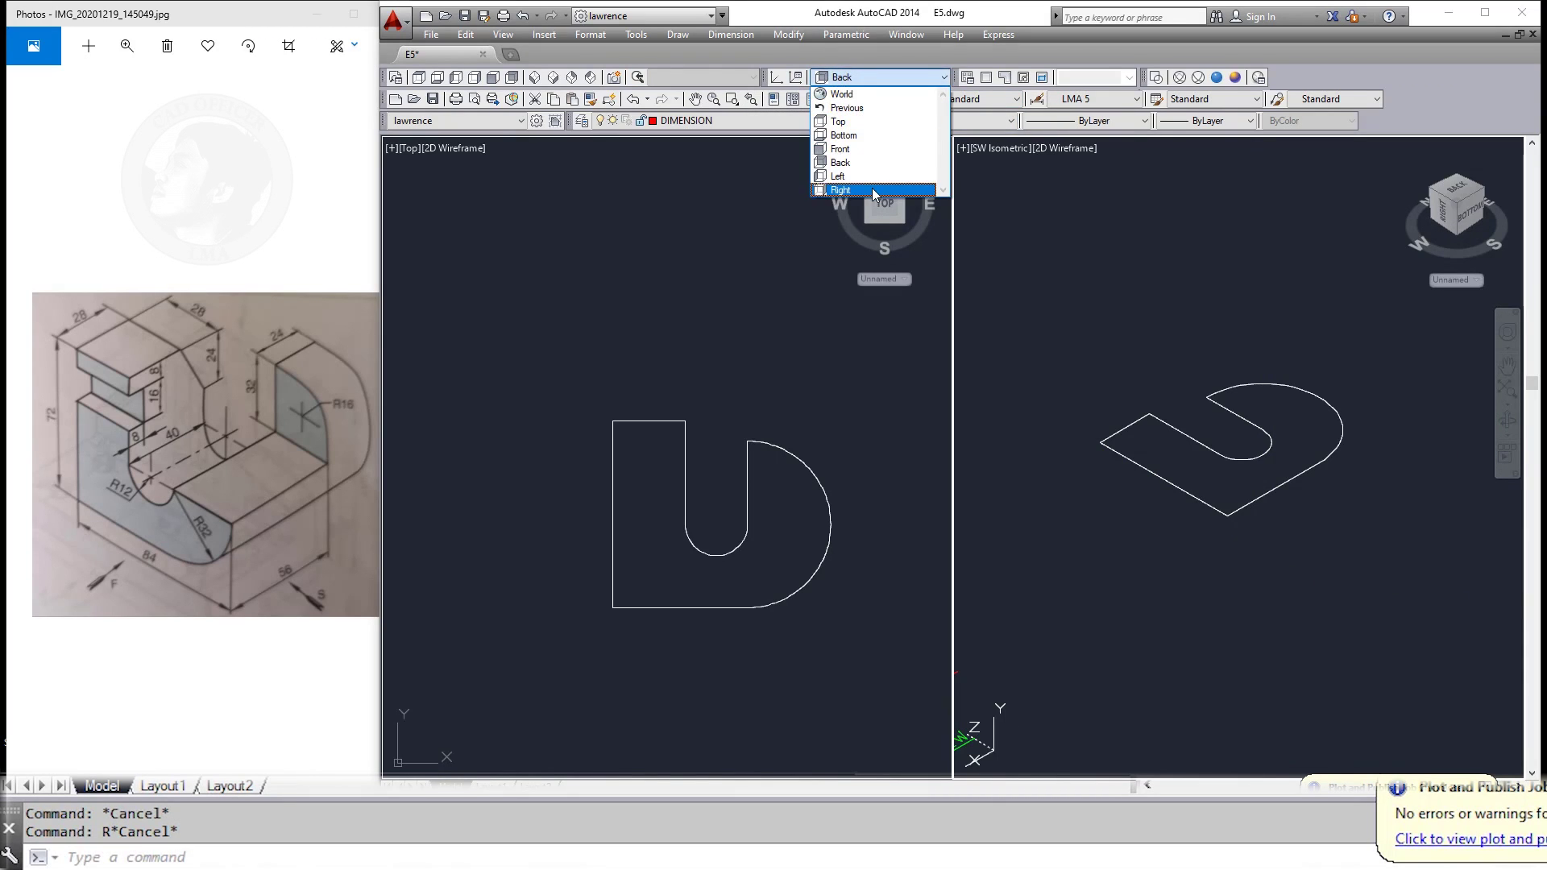
click(872, 190)
click(870, 77)
click(858, 177)
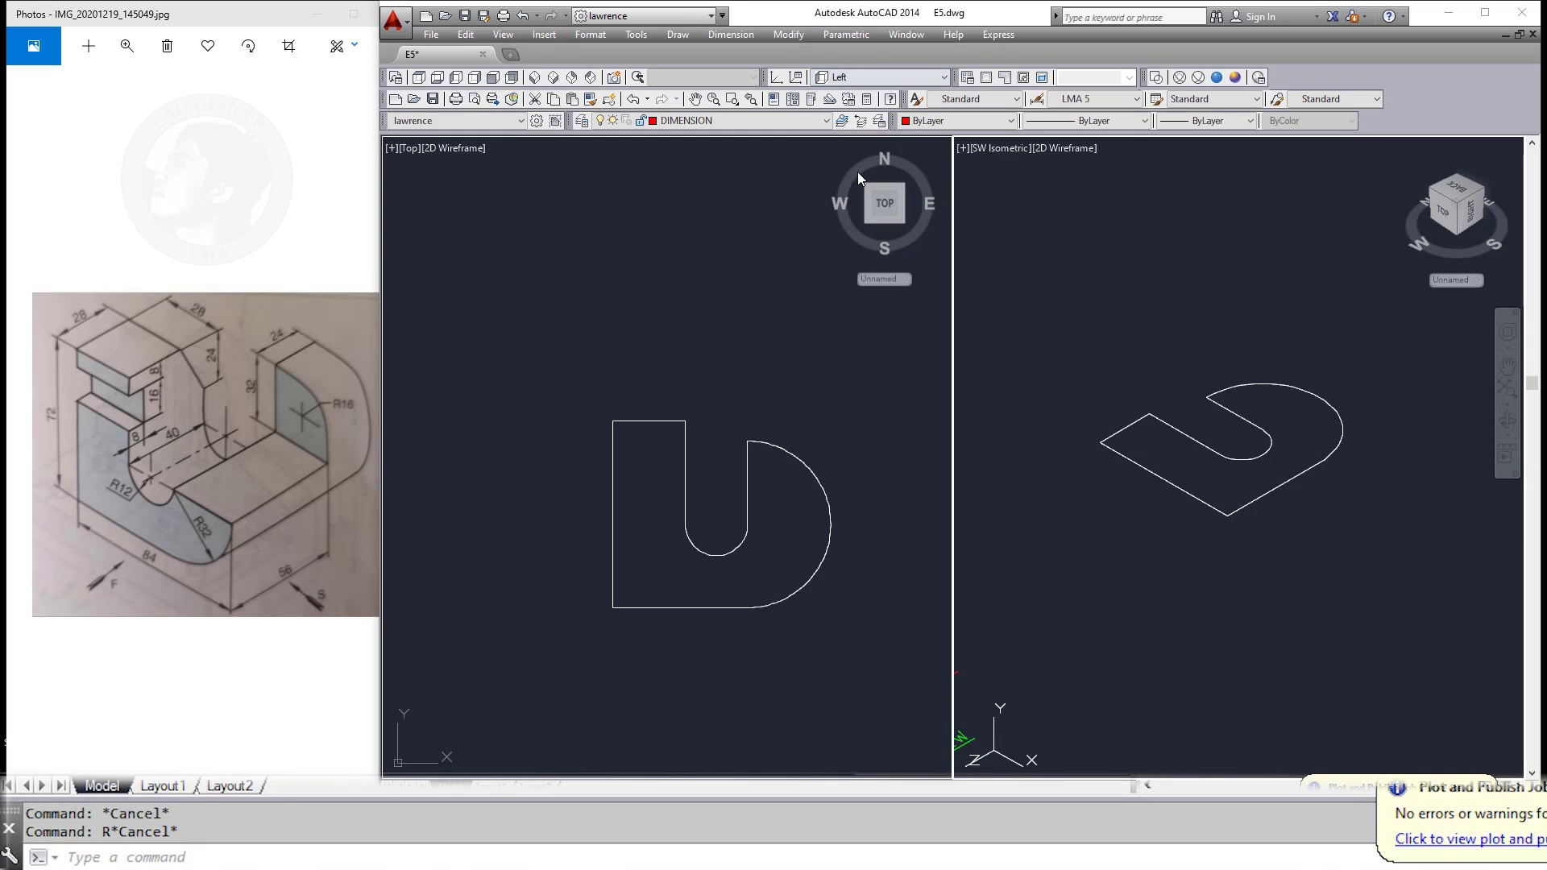
Step: Rotate the U-shaped profile 90° about its corner to stand it upright
text(o)
key(Return)
click(1227, 520)
key(Return)
key(Return)
key(Escape)
Step: Pan the Top viewport to bring the side view dimensions into sight
click(645, 573)
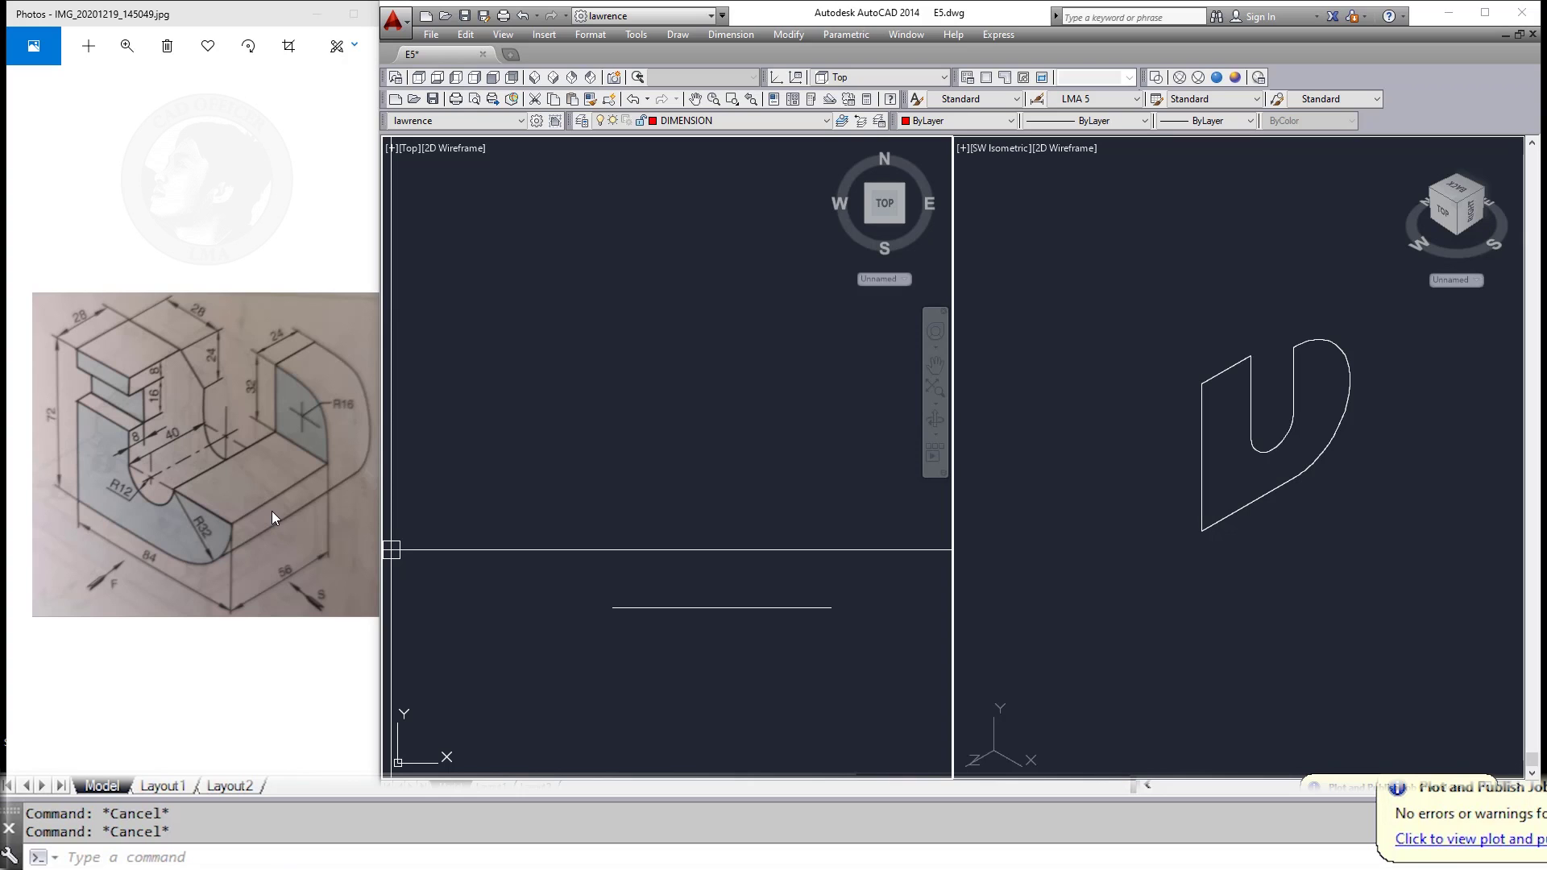
scroll(645, 483, down, 3)
click(631, 463)
scroll(612, 475, up, 4)
middle_drag(613, 476, 788, 563)
scroll(788, 563, down, 3)
scroll(753, 508, up, 3)
Step: Start EXTRUDE in the isometric viewport and select the U-shaped profile
click(1288, 500)
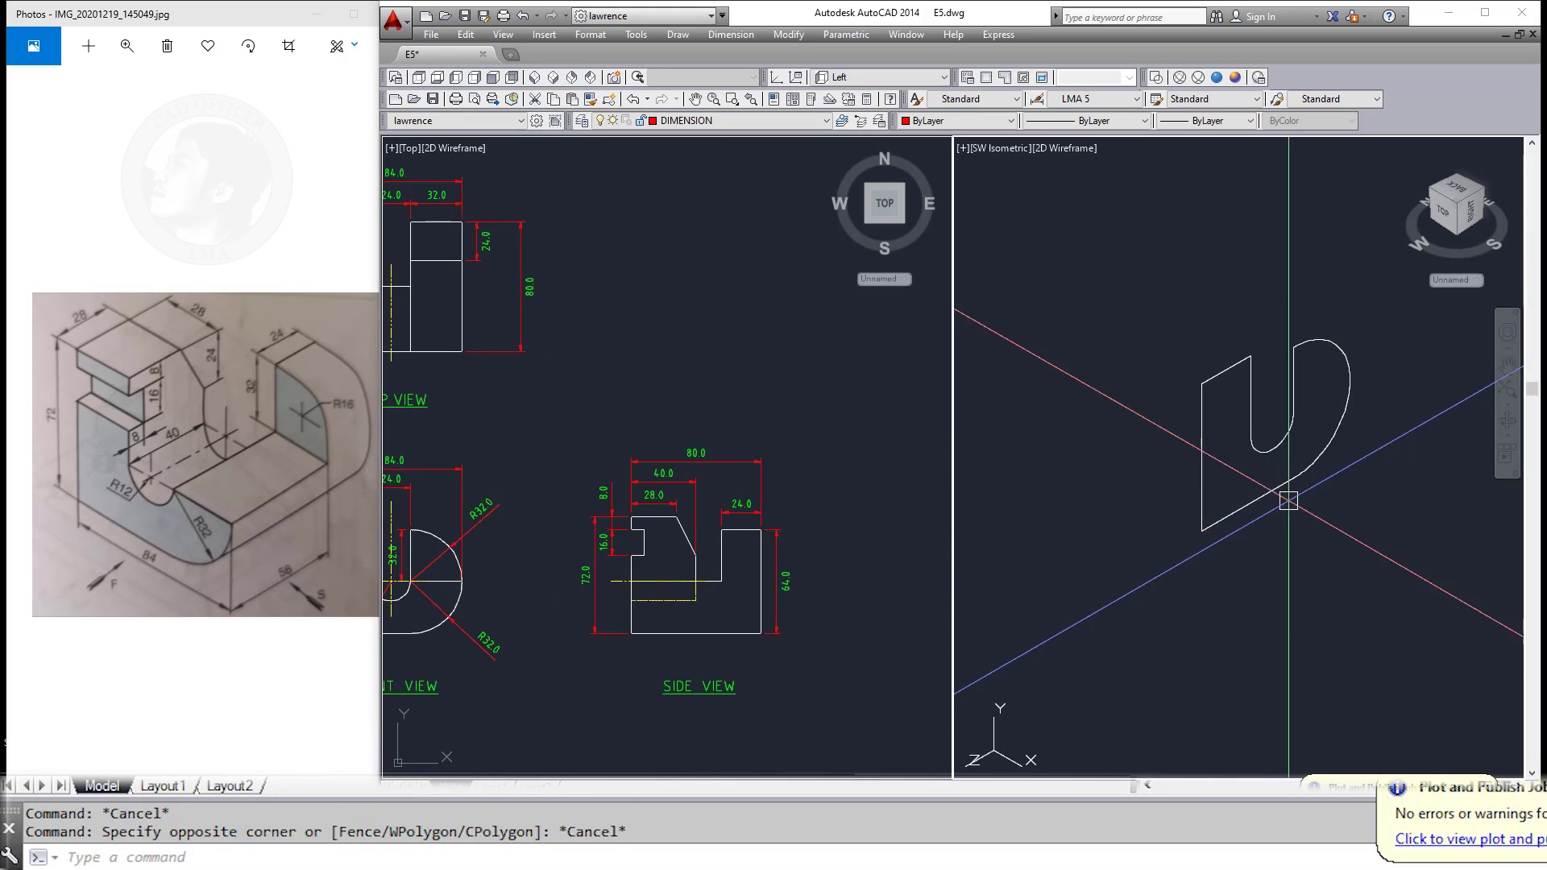
text(ext)
key(Return)
click(1225, 518)
key(Return)
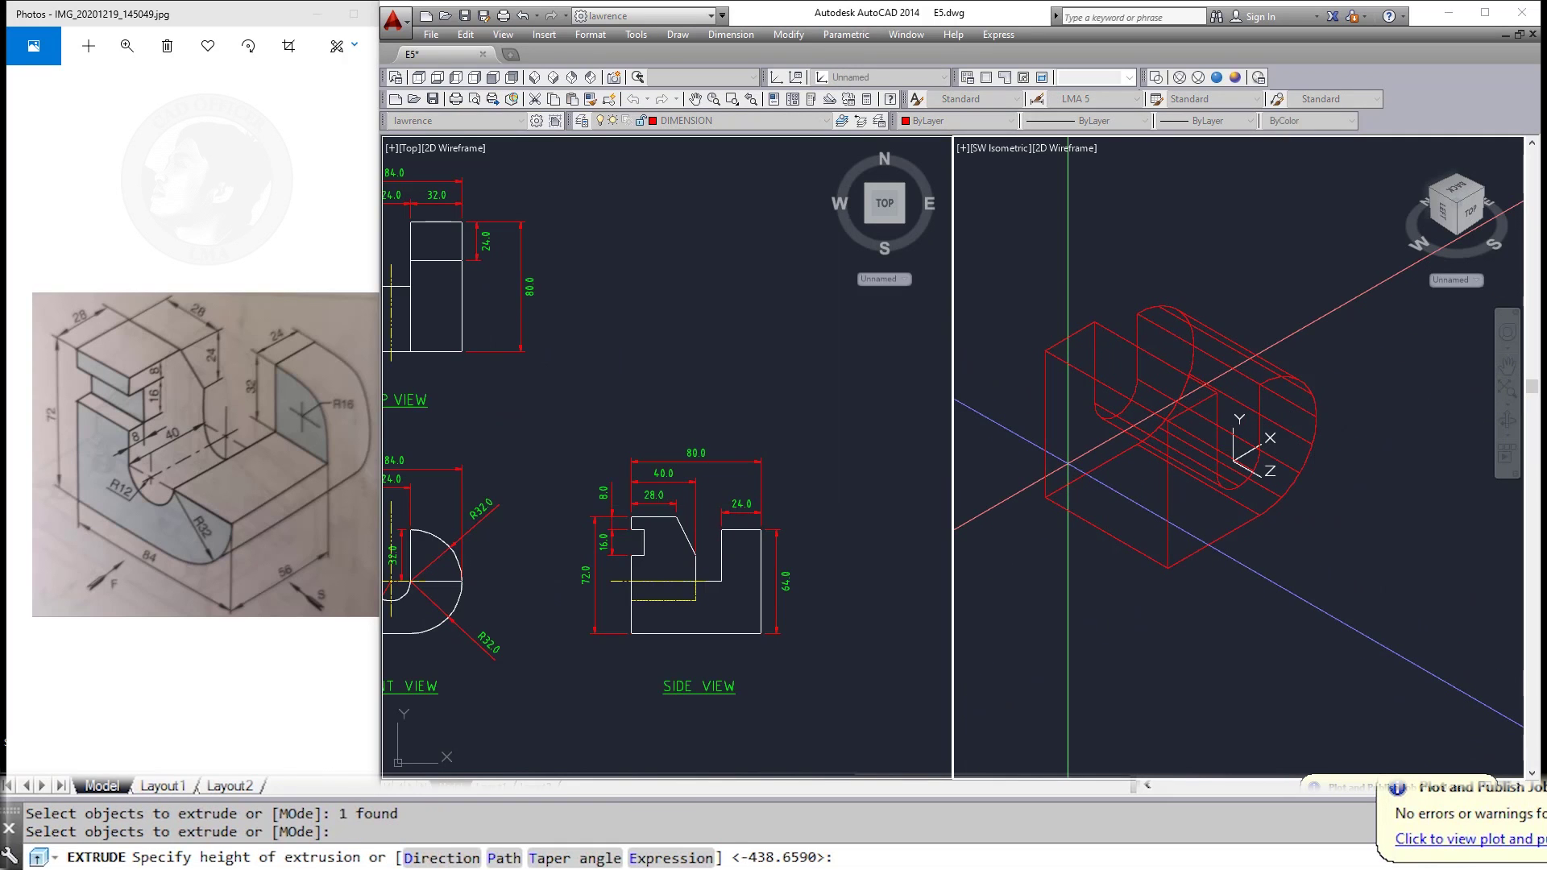
Step: Finish the -80 extrusion, then reposition the isometric and Top viewport views
key(Return)
key(Escape)
scroll(1278, 577, up, 3)
shift+middle_drag(1278, 577, 1298, 559)
scroll(1284, 561, up, 2)
click(765, 630)
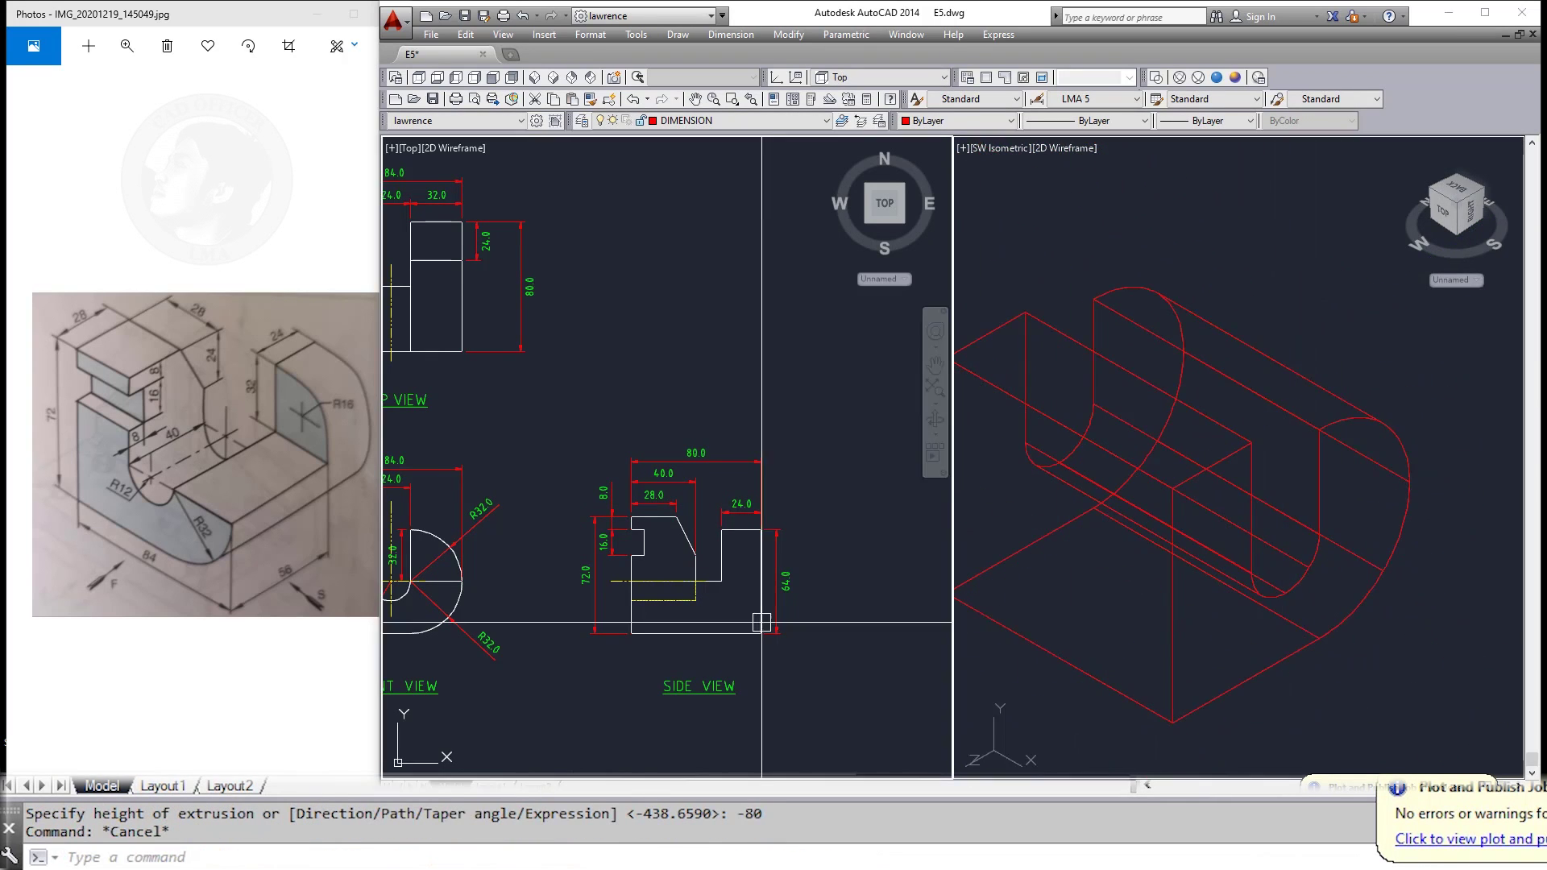
middle_drag(810, 685, 797, 692)
middle_drag(716, 622, 905, 749)
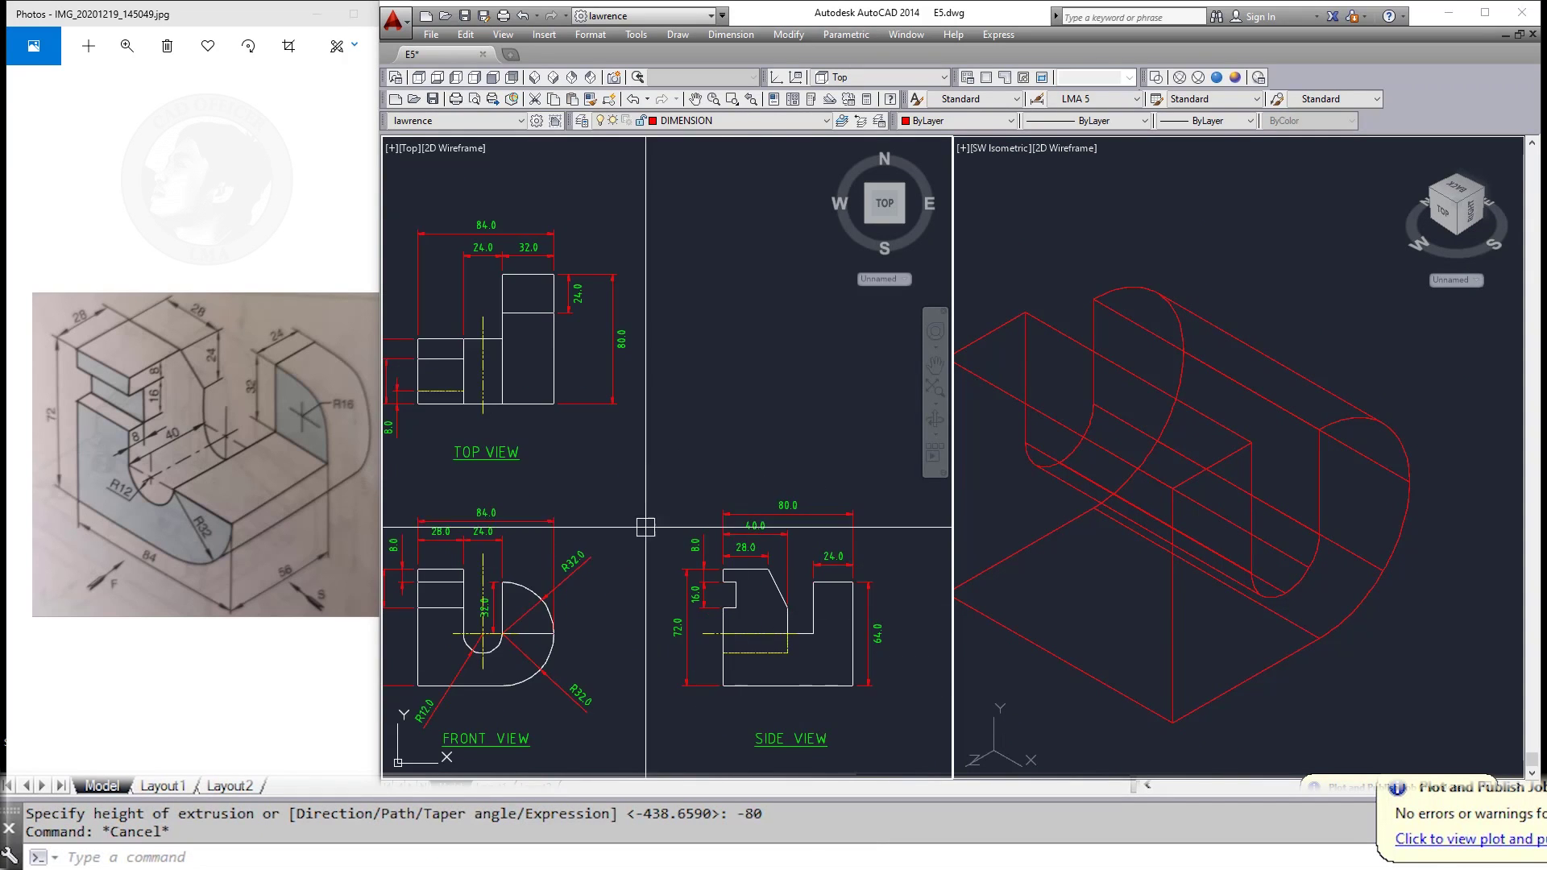
middle_drag(578, 433, 597, 474)
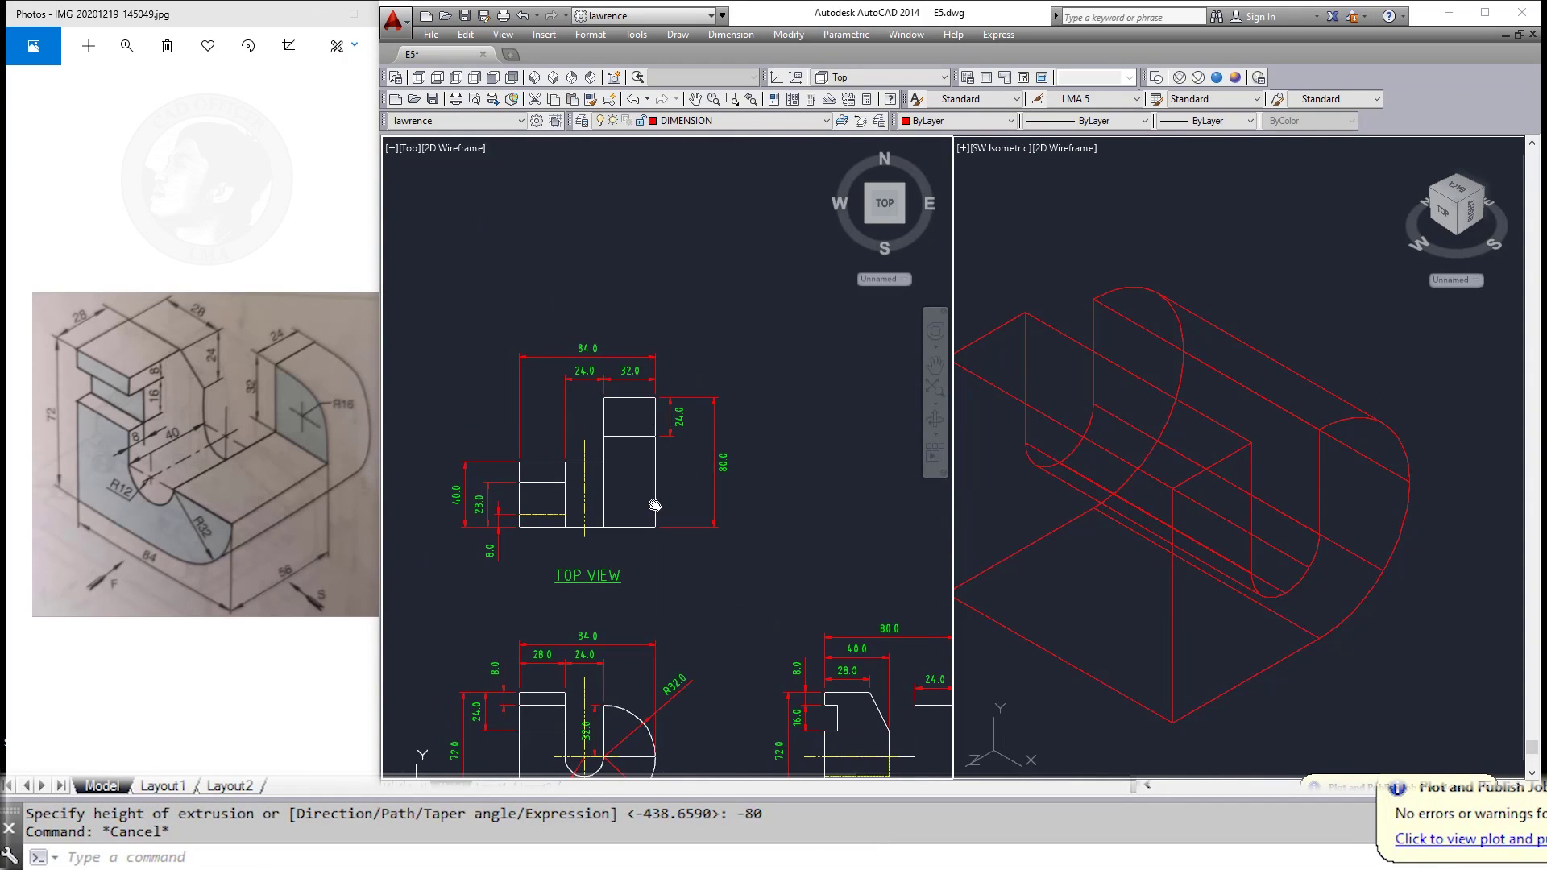
key(Escape)
Step: Start a rectangle on the top view, then cancel it
text(EC)
key(Return)
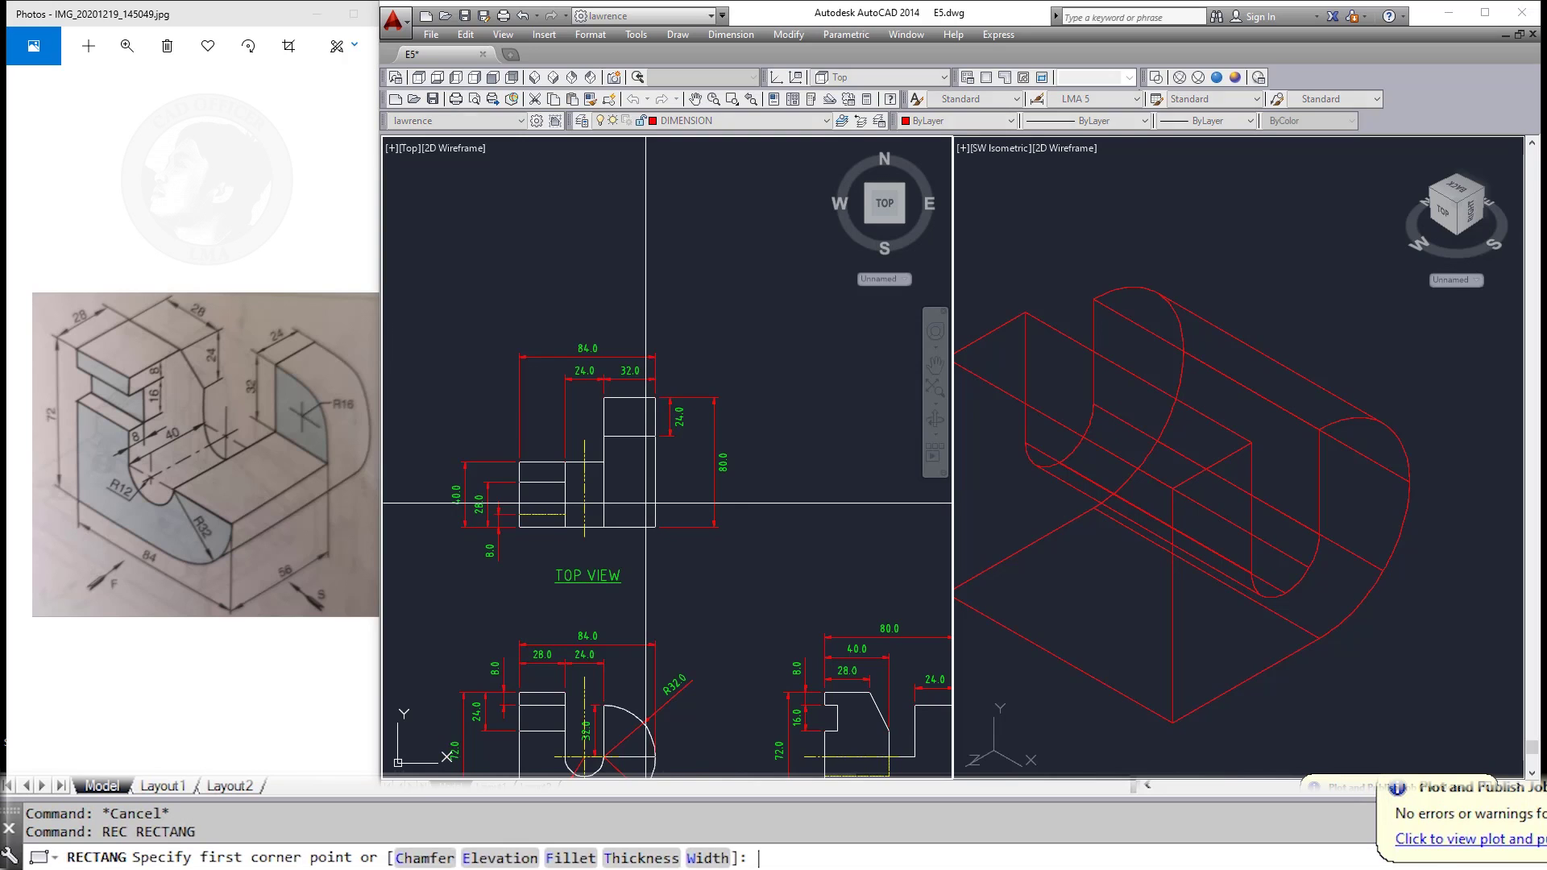
click(525, 460)
key(Escape)
scroll(519, 462, down, 2)
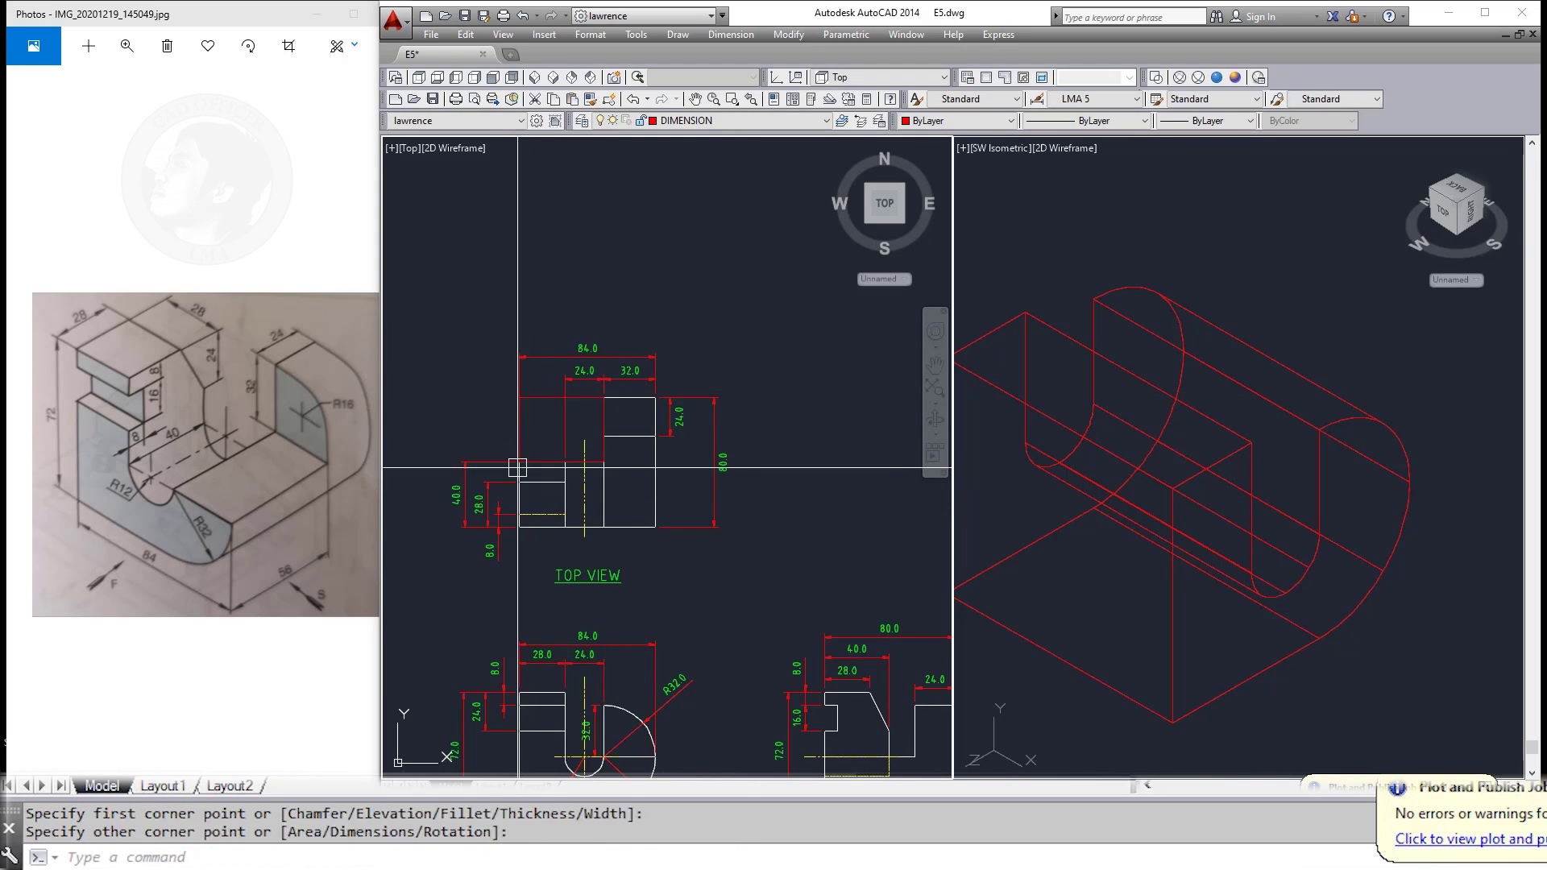
Step: Move the small rectangle to the right in the Top viewport
text(m)
key(Return)
click(525, 510)
scroll(525, 510, down, 1)
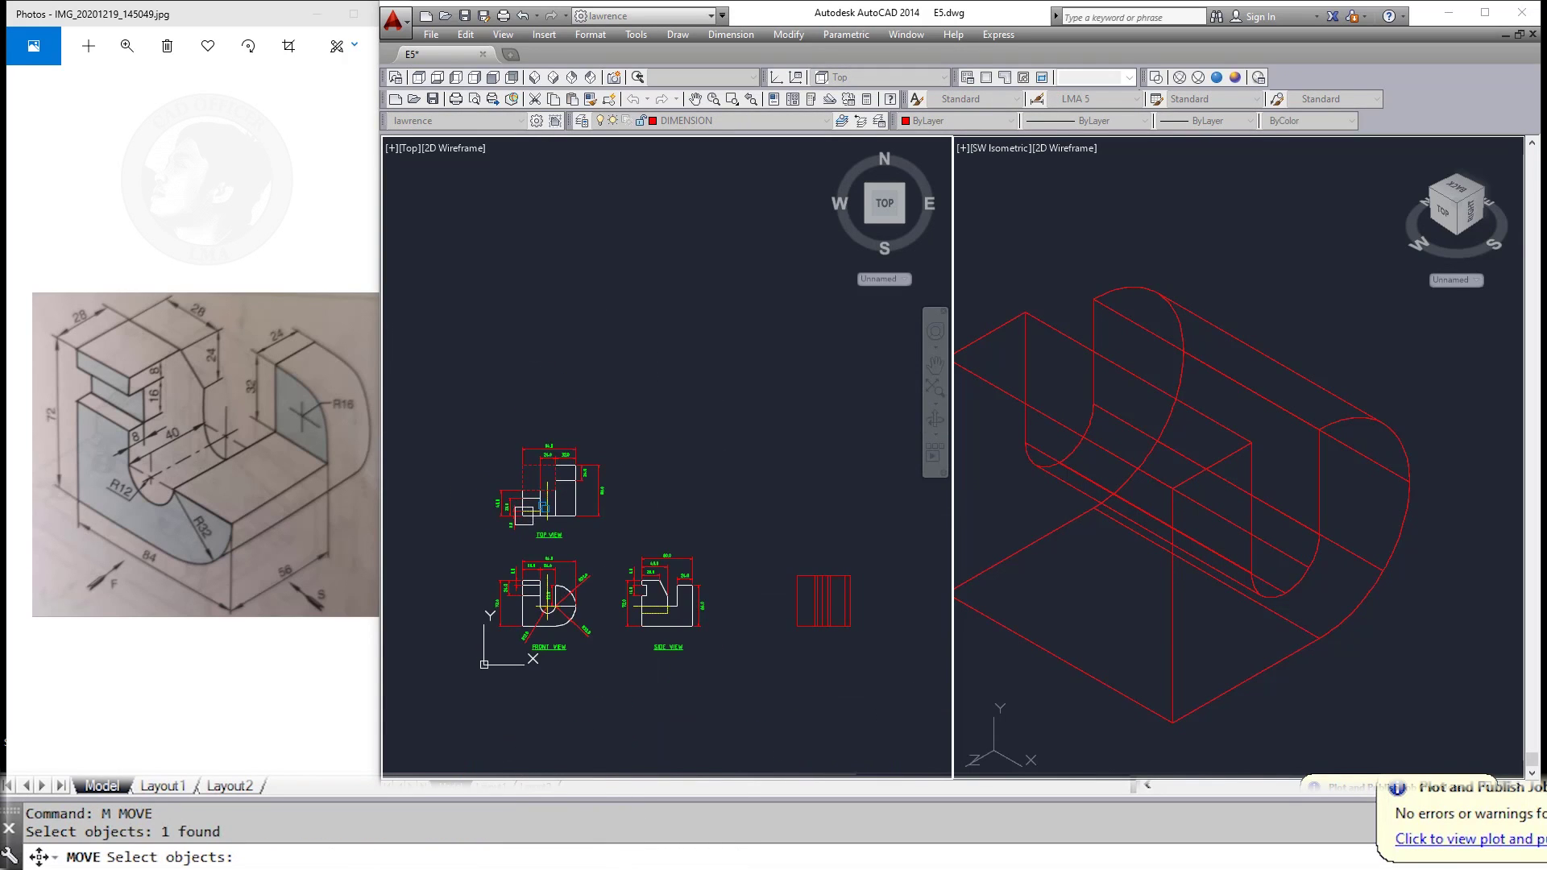
key(Return)
click(535, 535)
click(839, 535)
key(Escape)
Step: Extrude the small rectangle into a tall box in the isometric viewport
click(1167, 577)
scroll(1171, 594, down, 3)
key(Escape)
scroll(1123, 536, up, 4)
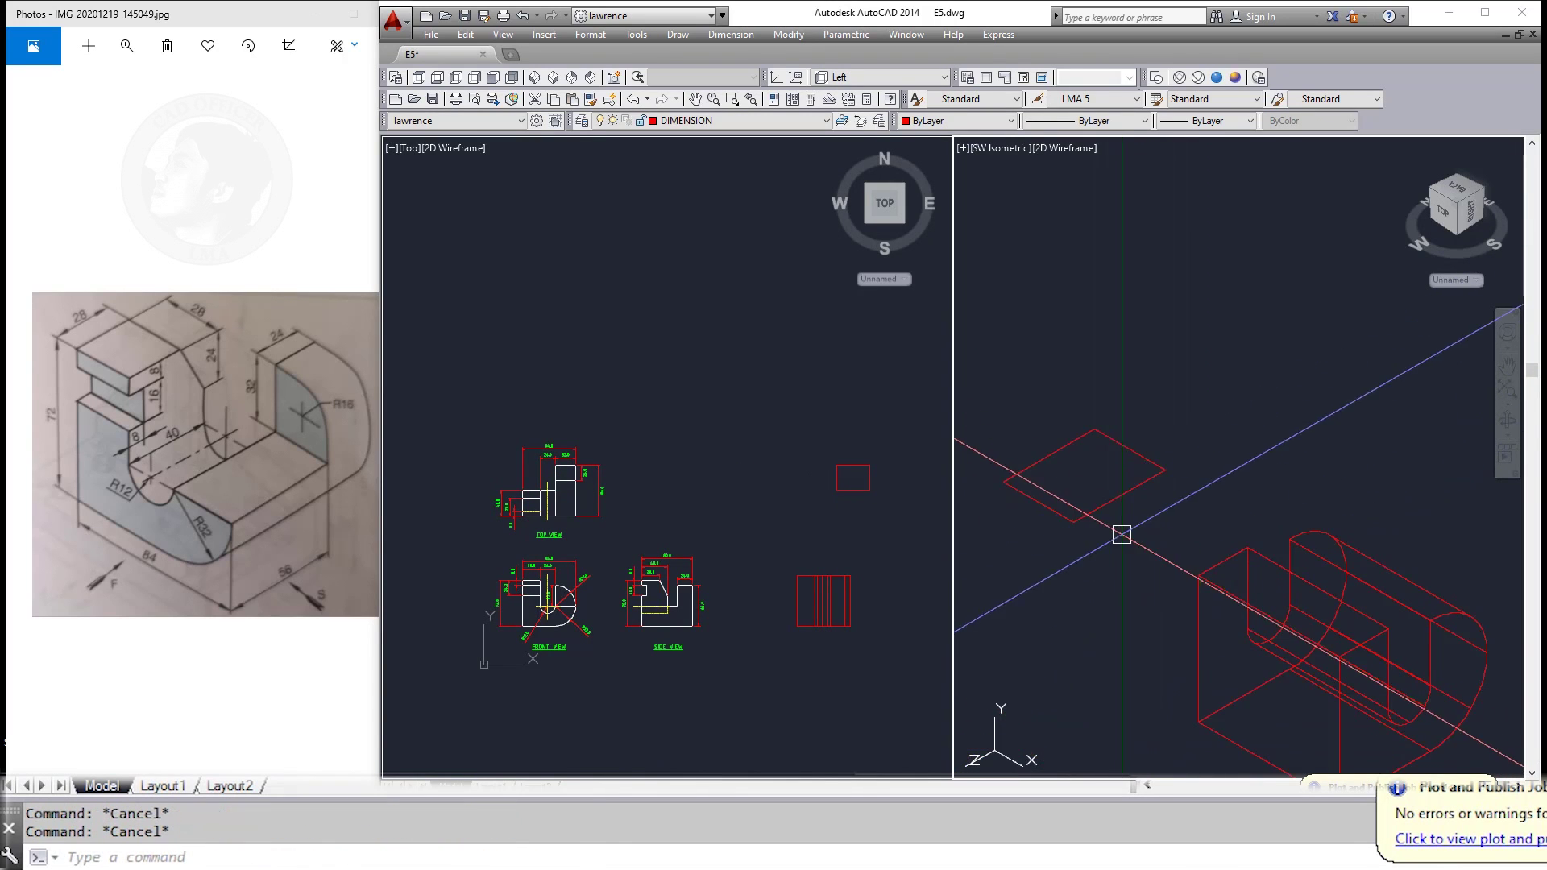
text(ext)
key(Return)
click(1108, 514)
key(Return)
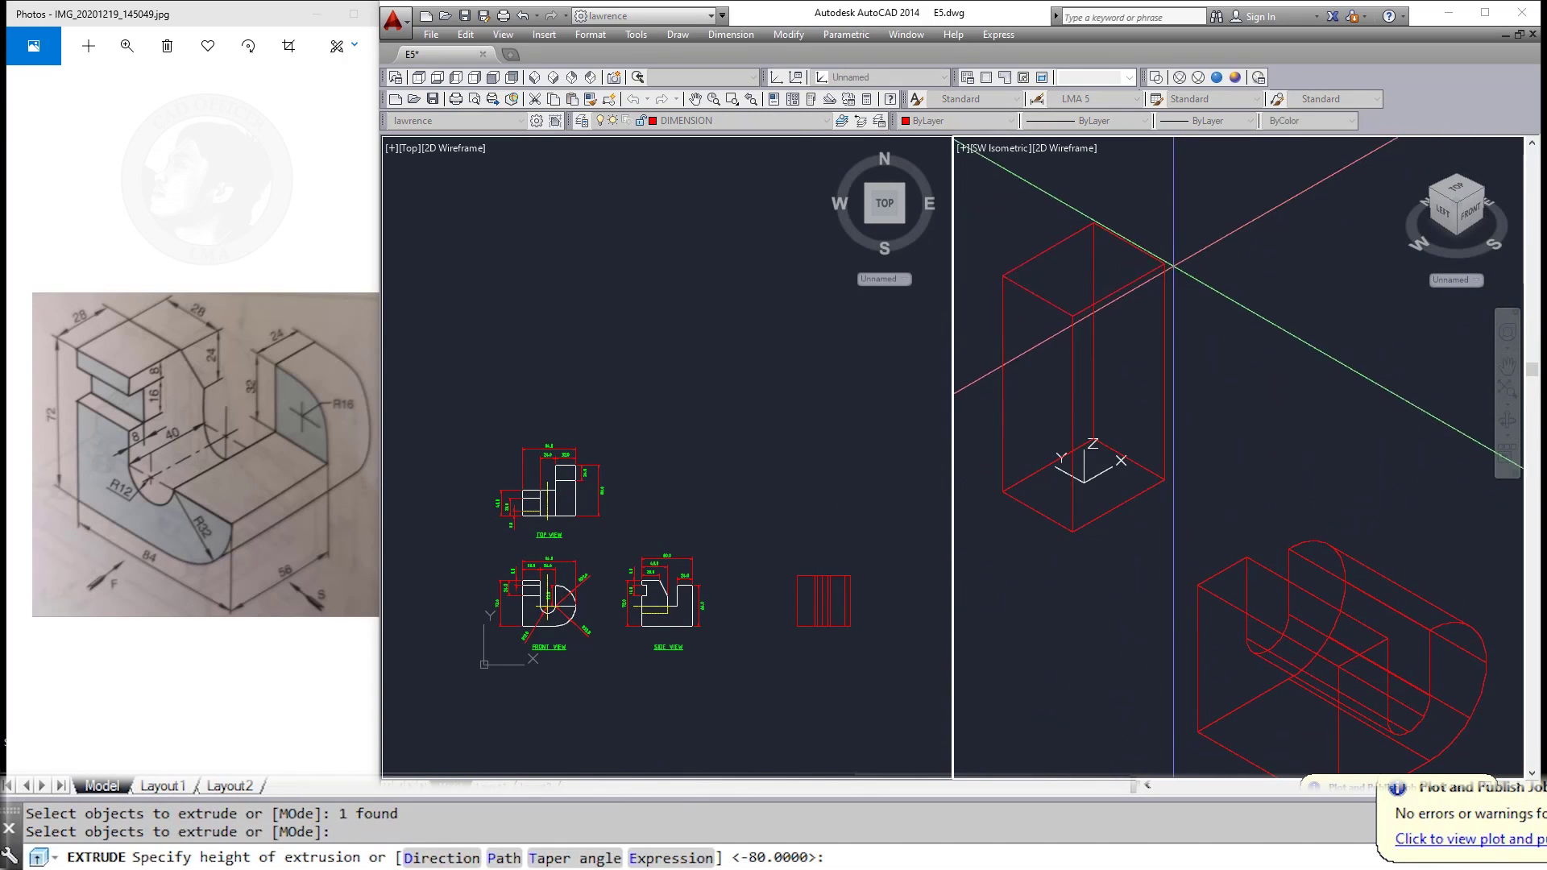
key(Escape)
Step: Begin moving the tall box in the isometric view, then cancel the move
middle_drag(1127, 548, 1178, 459)
text(m)
key(Return)
click(882, 501)
click(826, 458)
key(Return)
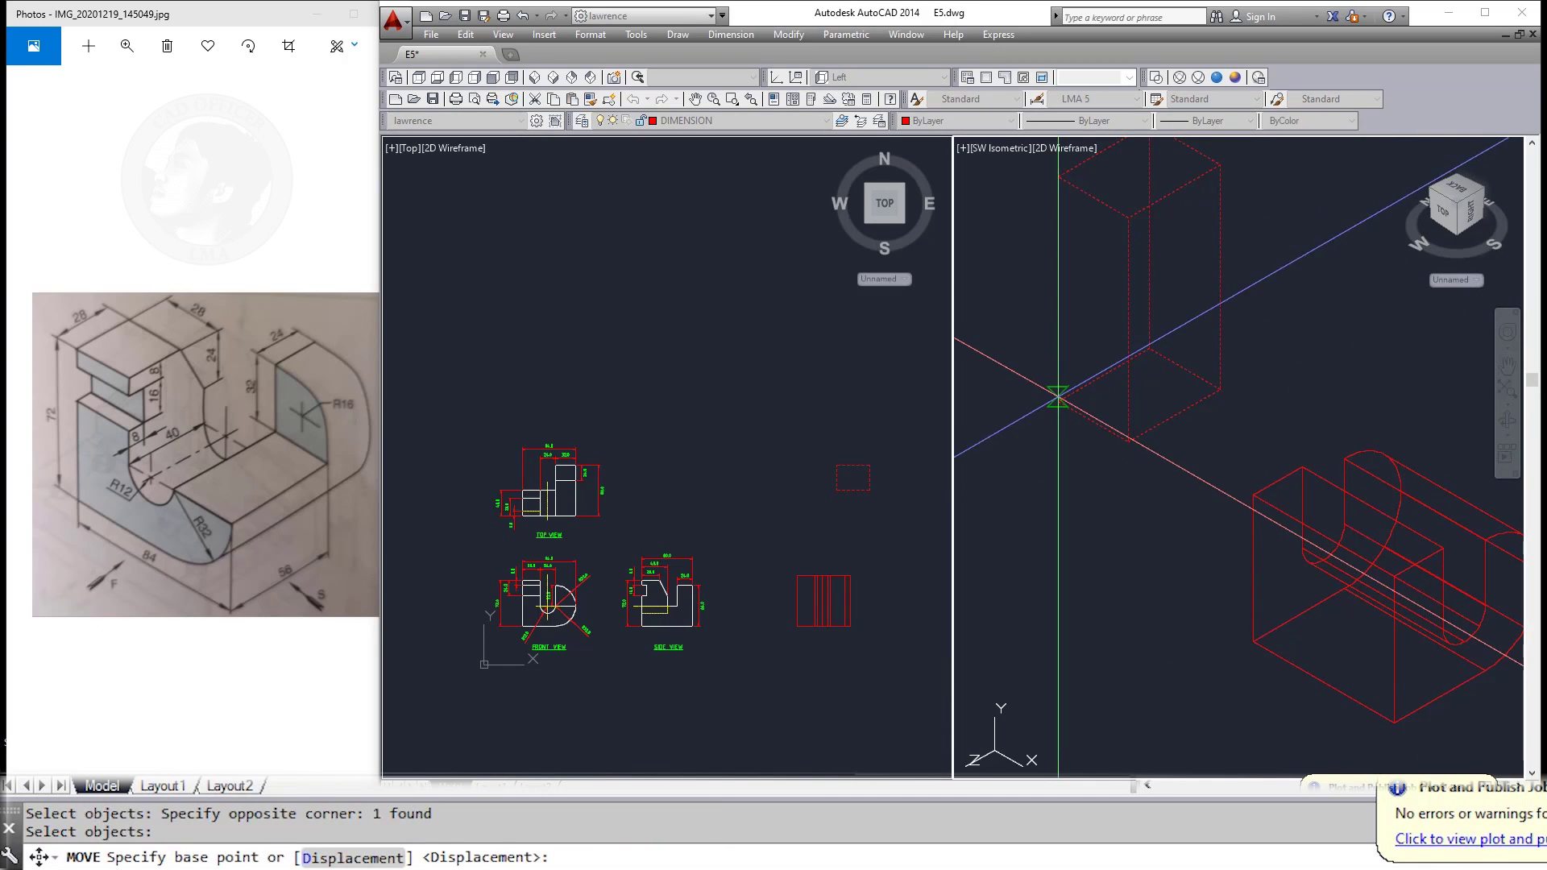
click(1058, 401)
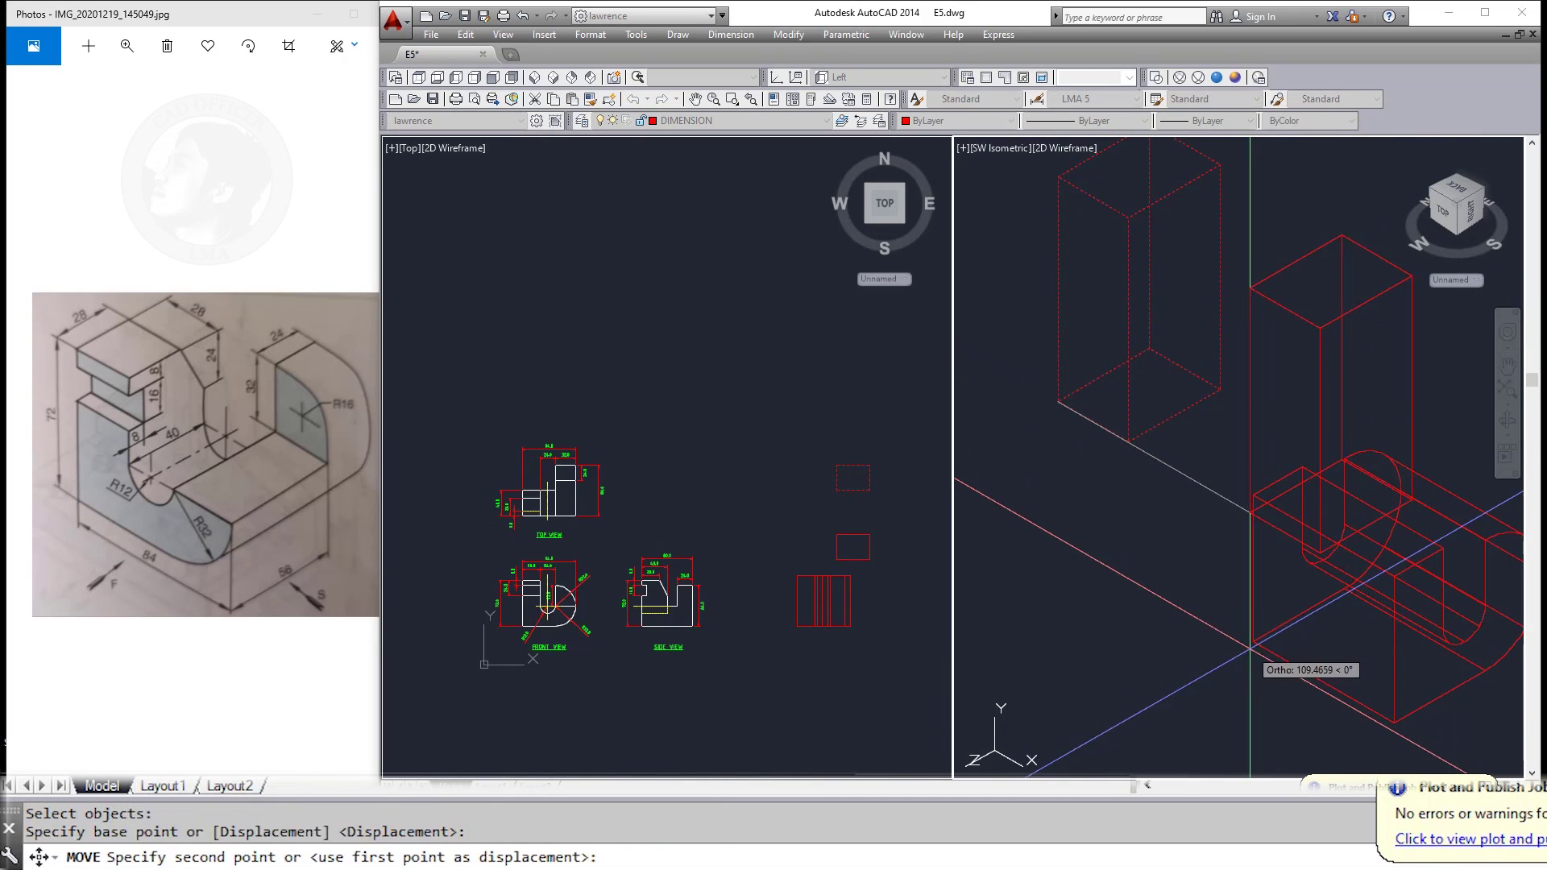
key(Escape)
Step: Lower the tall box down into the bracket solid with MOVE
scroll(1241, 459, down, 3)
text(m)
key(Return)
click(1192, 596)
key(Return)
click(1226, 566)
click(1207, 704)
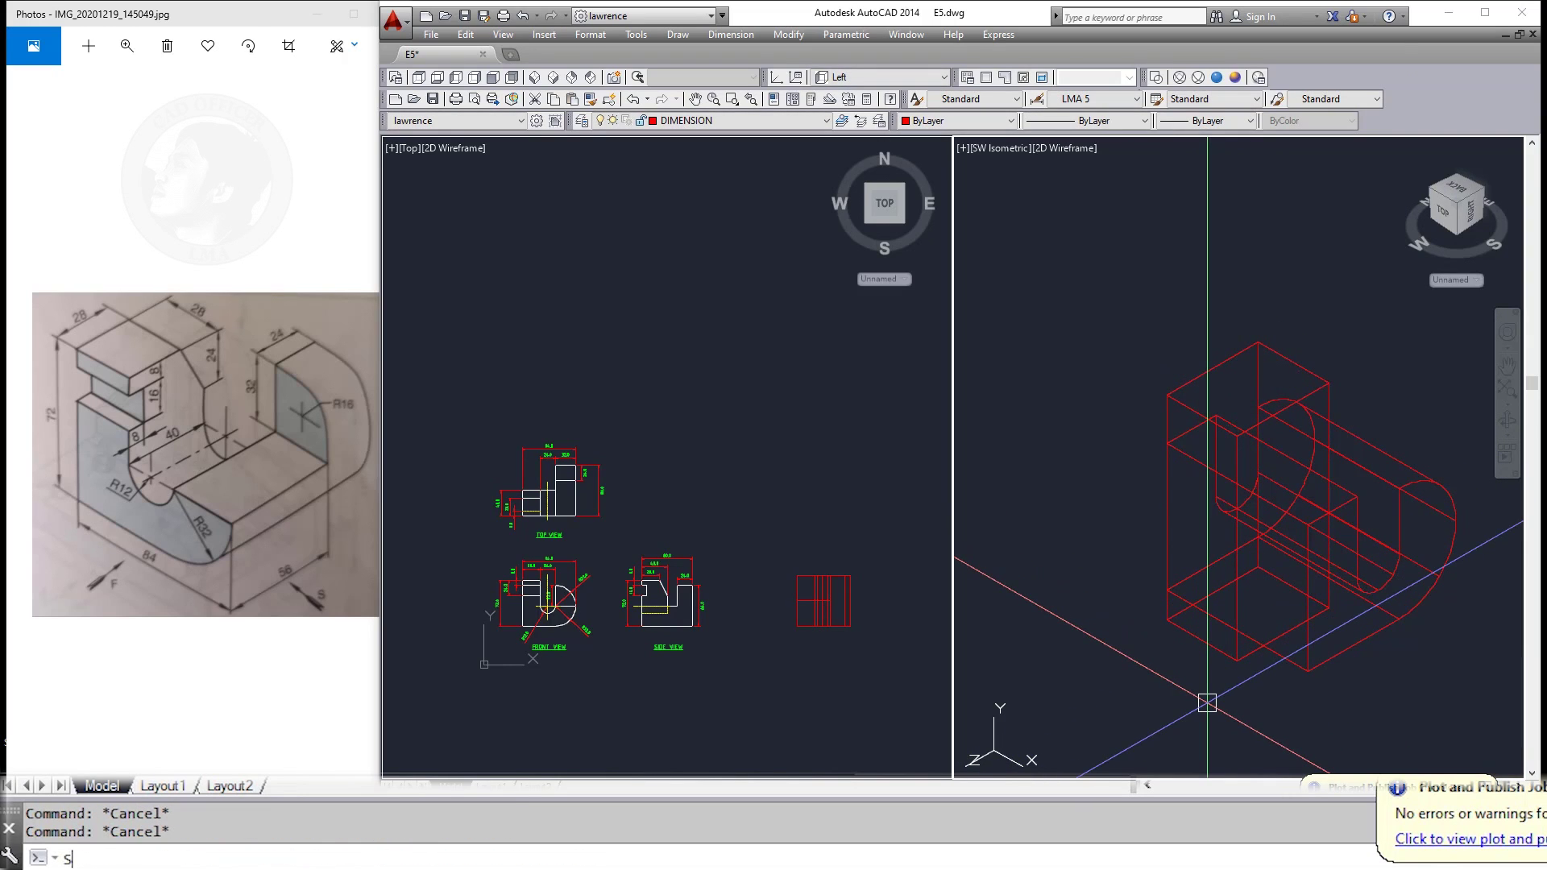
Step: Subtract the tall box from the bracket solid to cut the rectangular notch
text(u)
key(Return)
click(1284, 650)
key(Return)
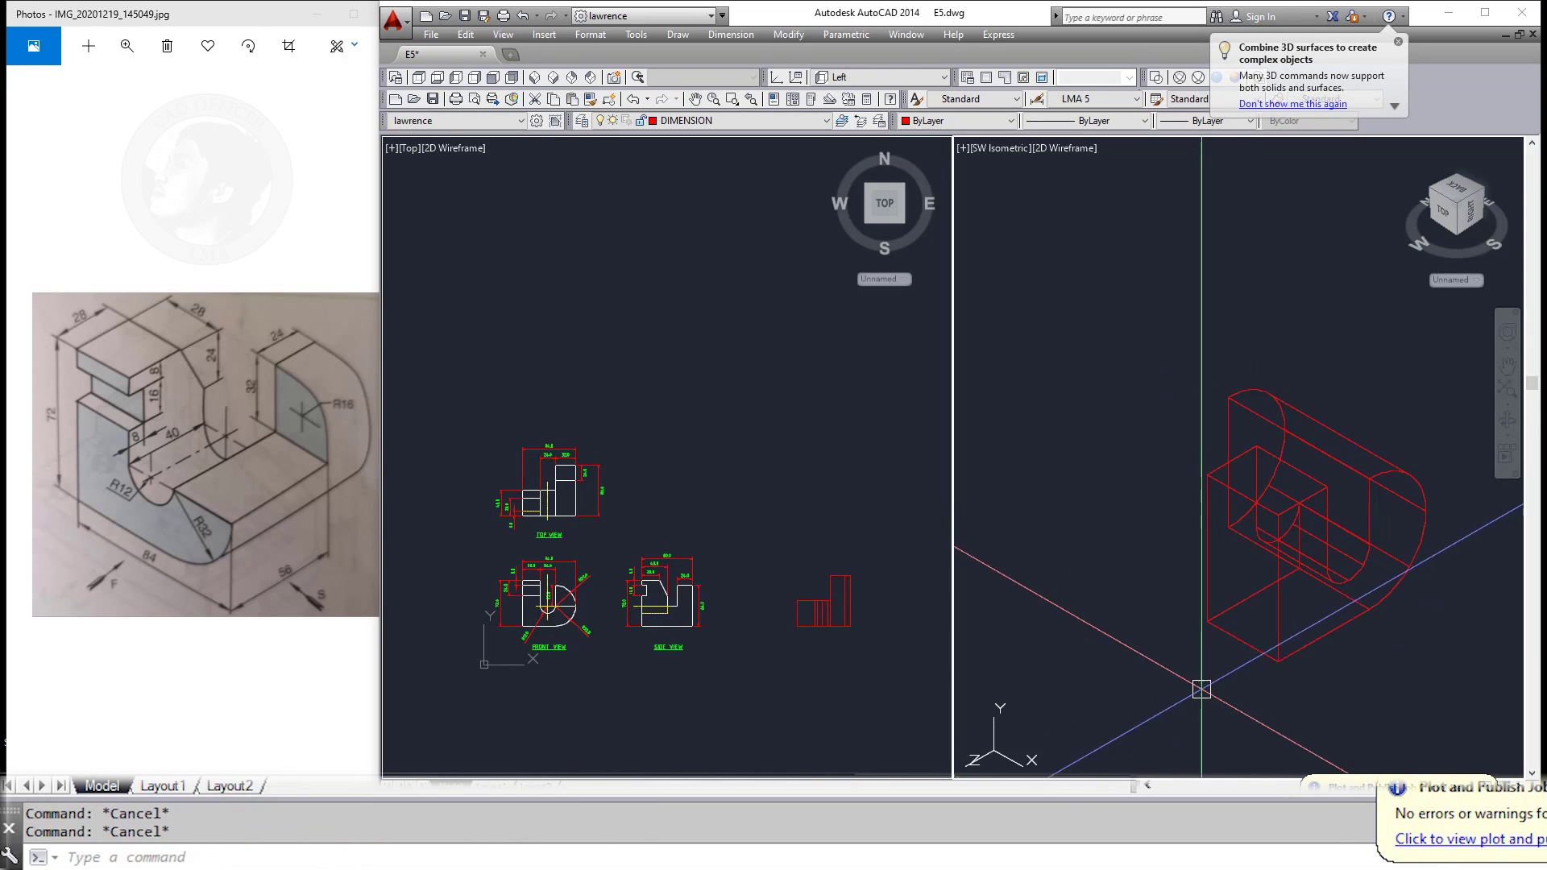
click(753, 689)
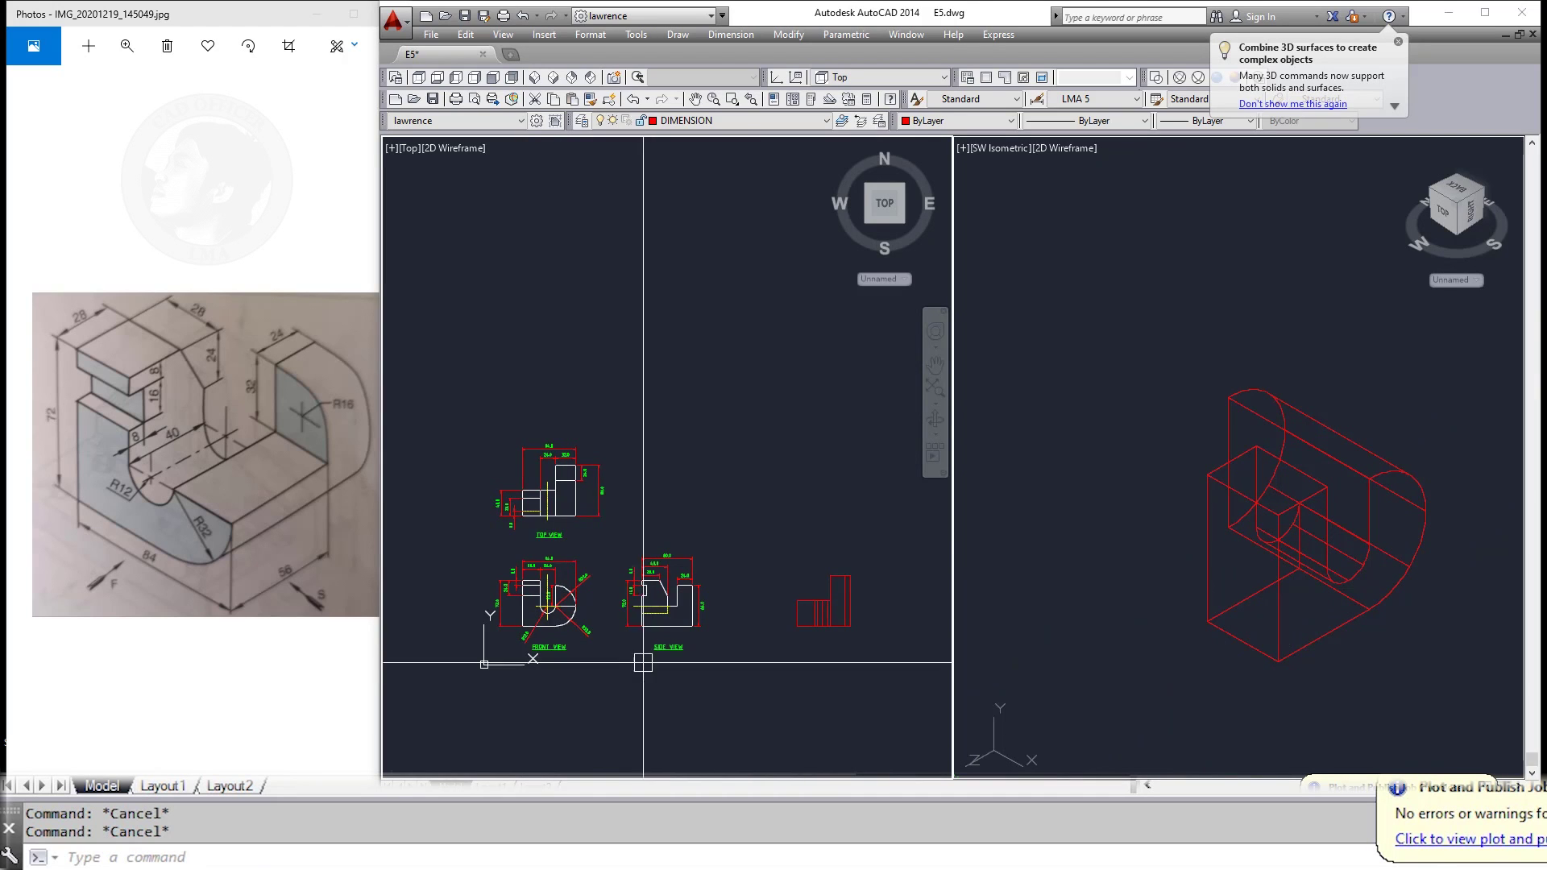
Step: Start a rectangle on the top view, then cancel it
scroll(571, 490, up, 4)
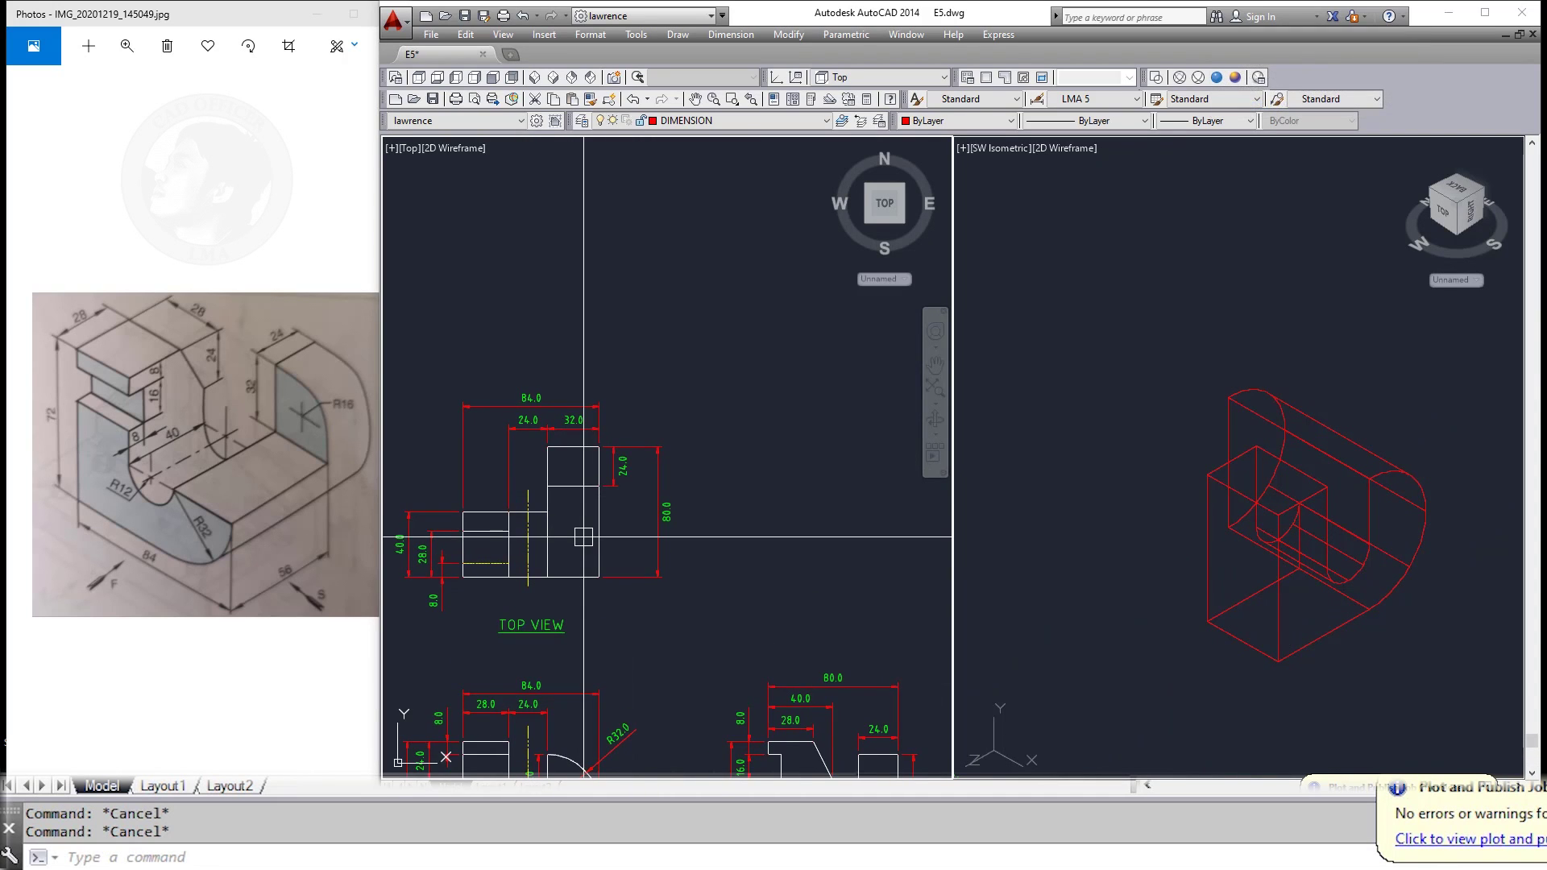
text(REC)
key(Return)
click(548, 486)
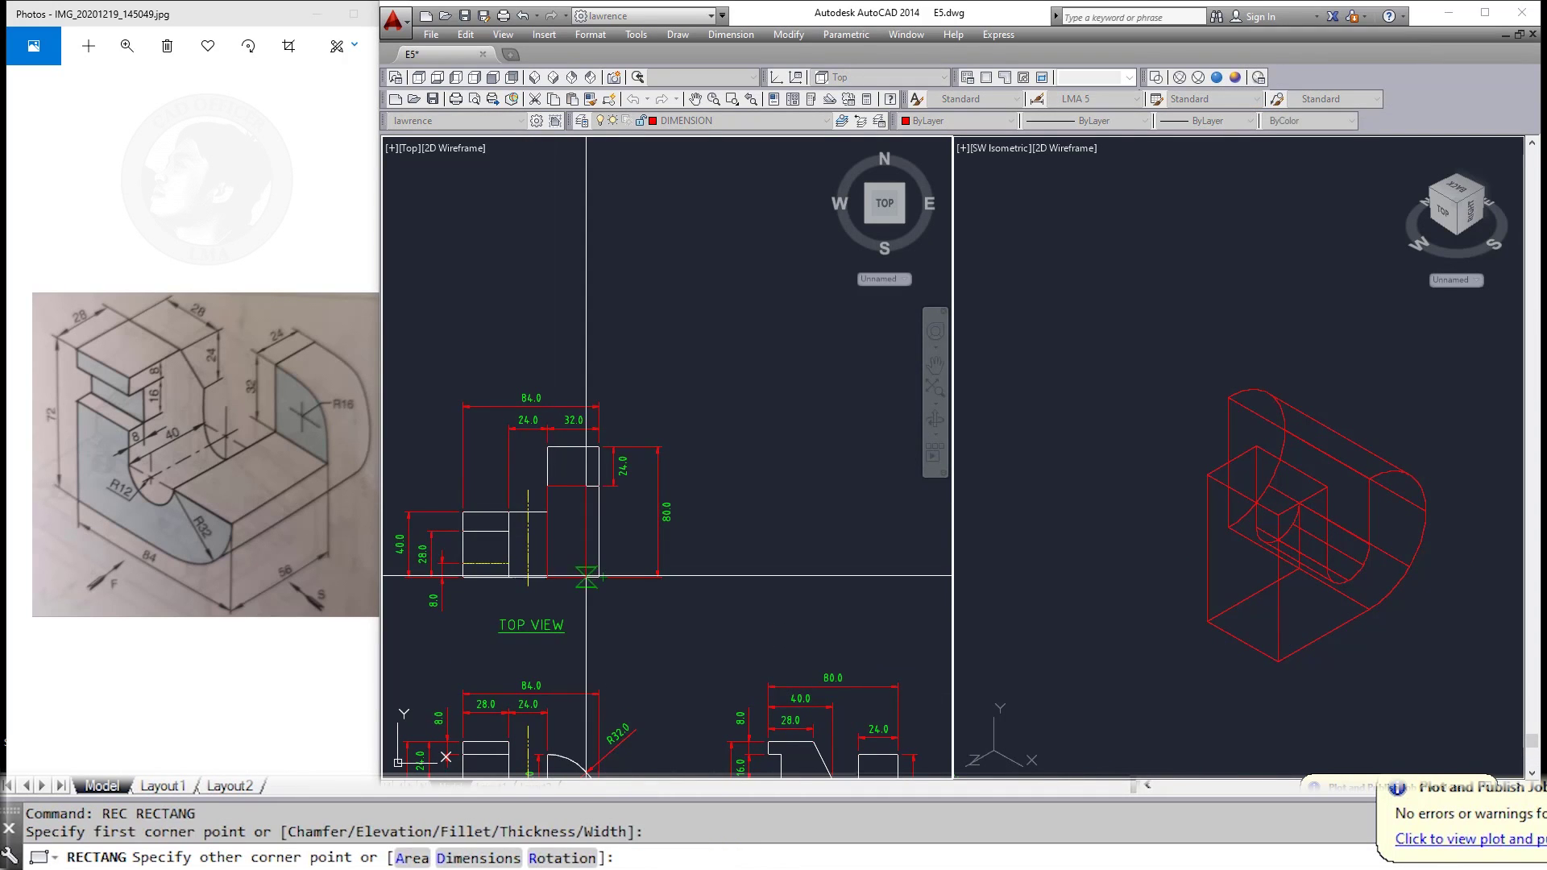
key(Escape)
Step: Activate the isometric viewport and adjust its zoom
click(1176, 515)
scroll(1176, 516, down, 4)
scroll(1204, 645, down, 4)
scroll(1145, 576, up, 5)
key(Escape)
Step: Begin moving the rectangle polyline in the isometric view, then cancel
text(m)
key(Return)
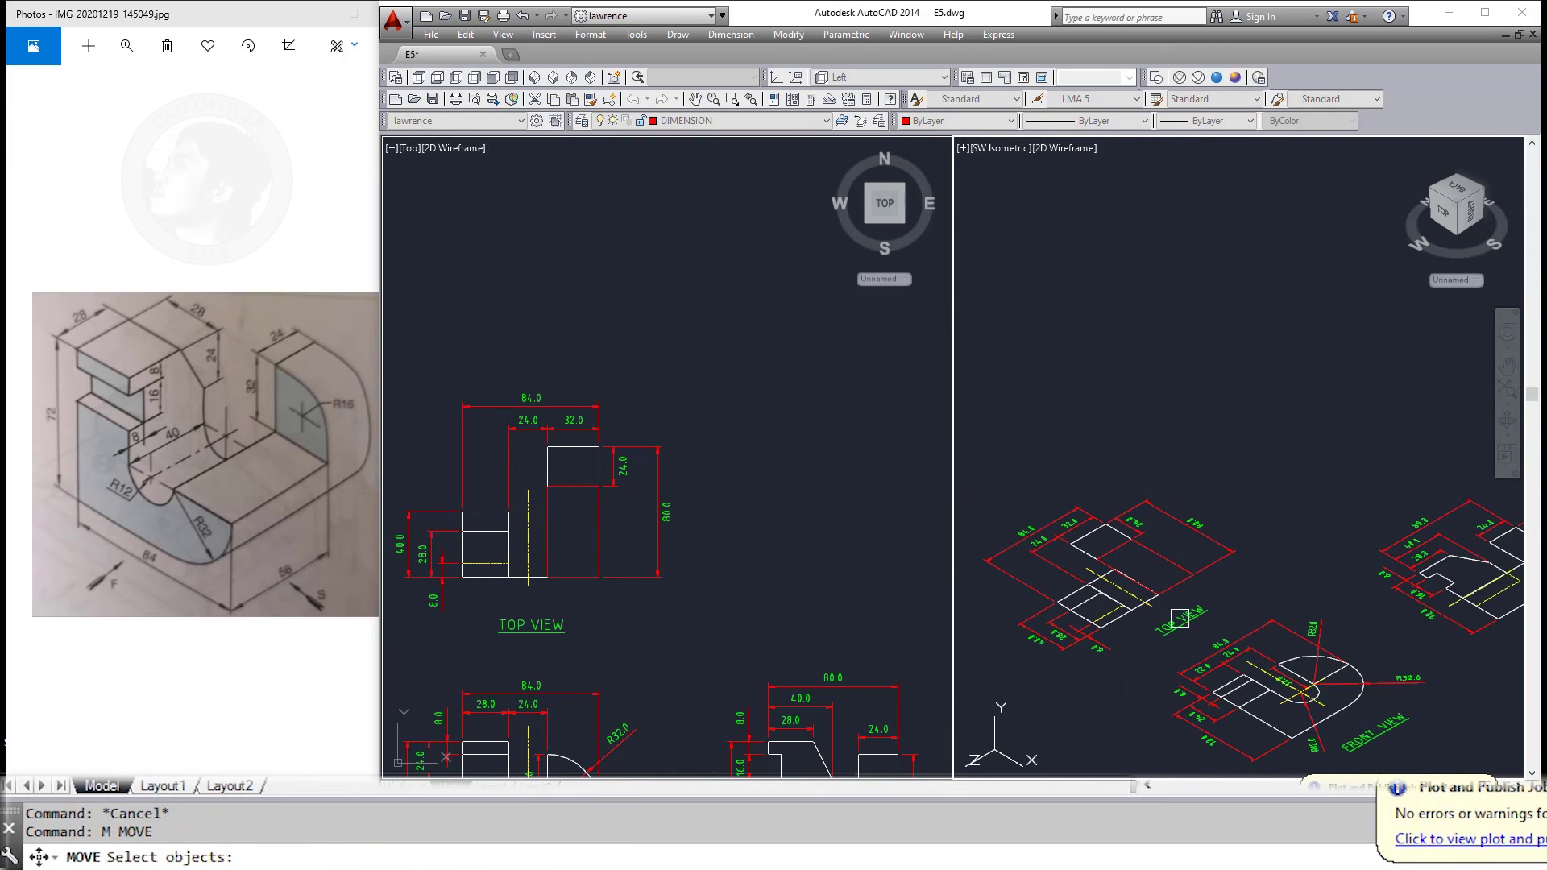
click(1180, 586)
click(1242, 642)
scroll(1157, 609, up, 5)
key(Return)
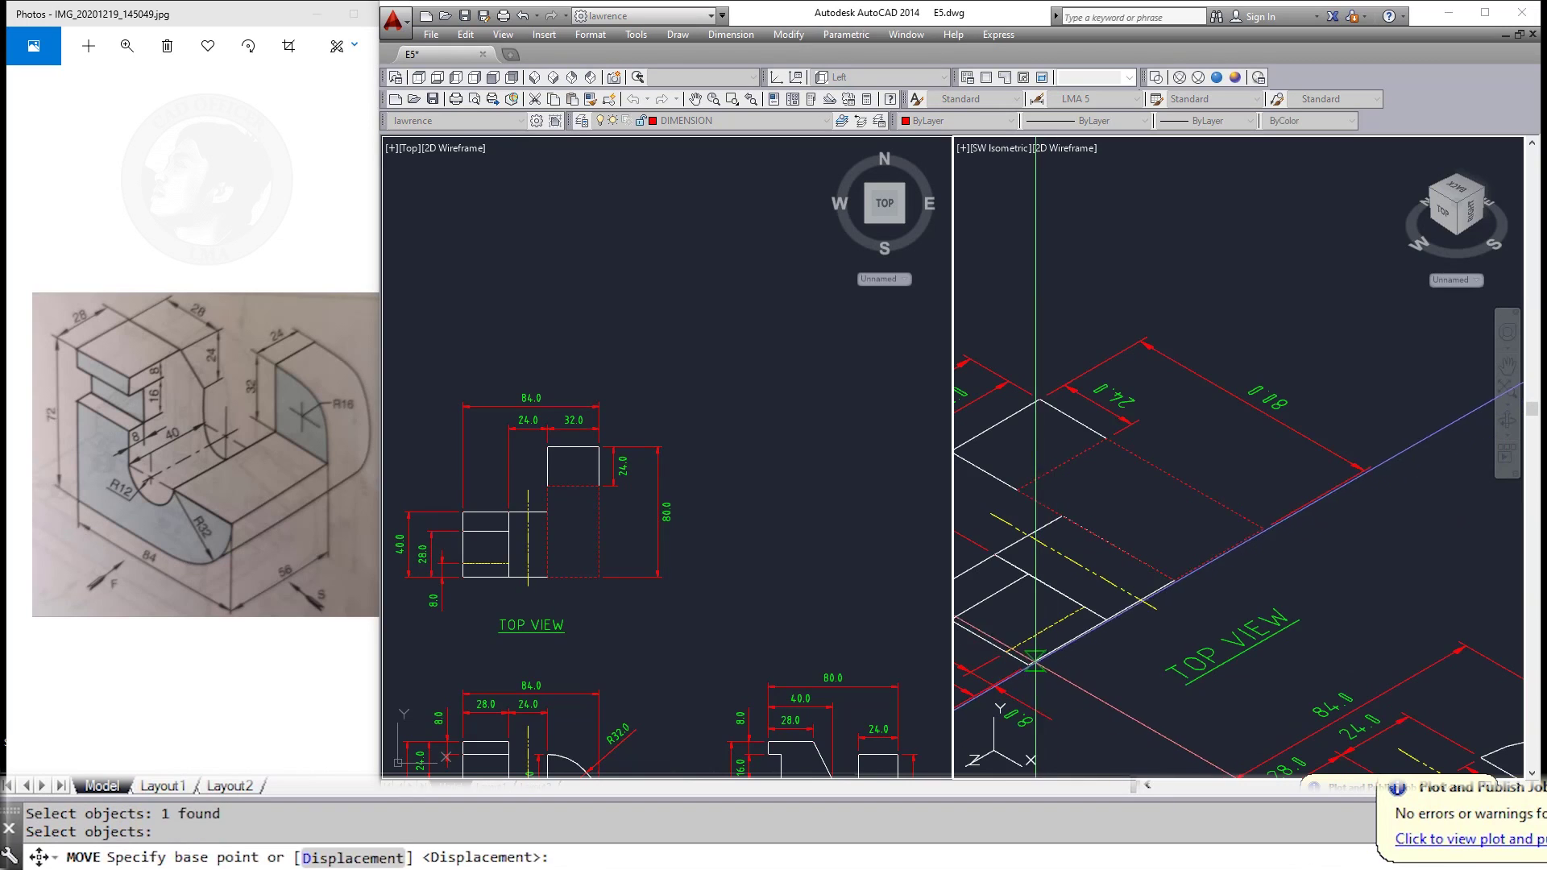
click(1029, 666)
scroll(1029, 666, down, 3)
scroll(1168, 483, up, 4)
middle_drag(1266, 532, 1266, 694)
key(Escape)
Step: Change the bracket solid's colour from red to Cyan
click(1330, 525)
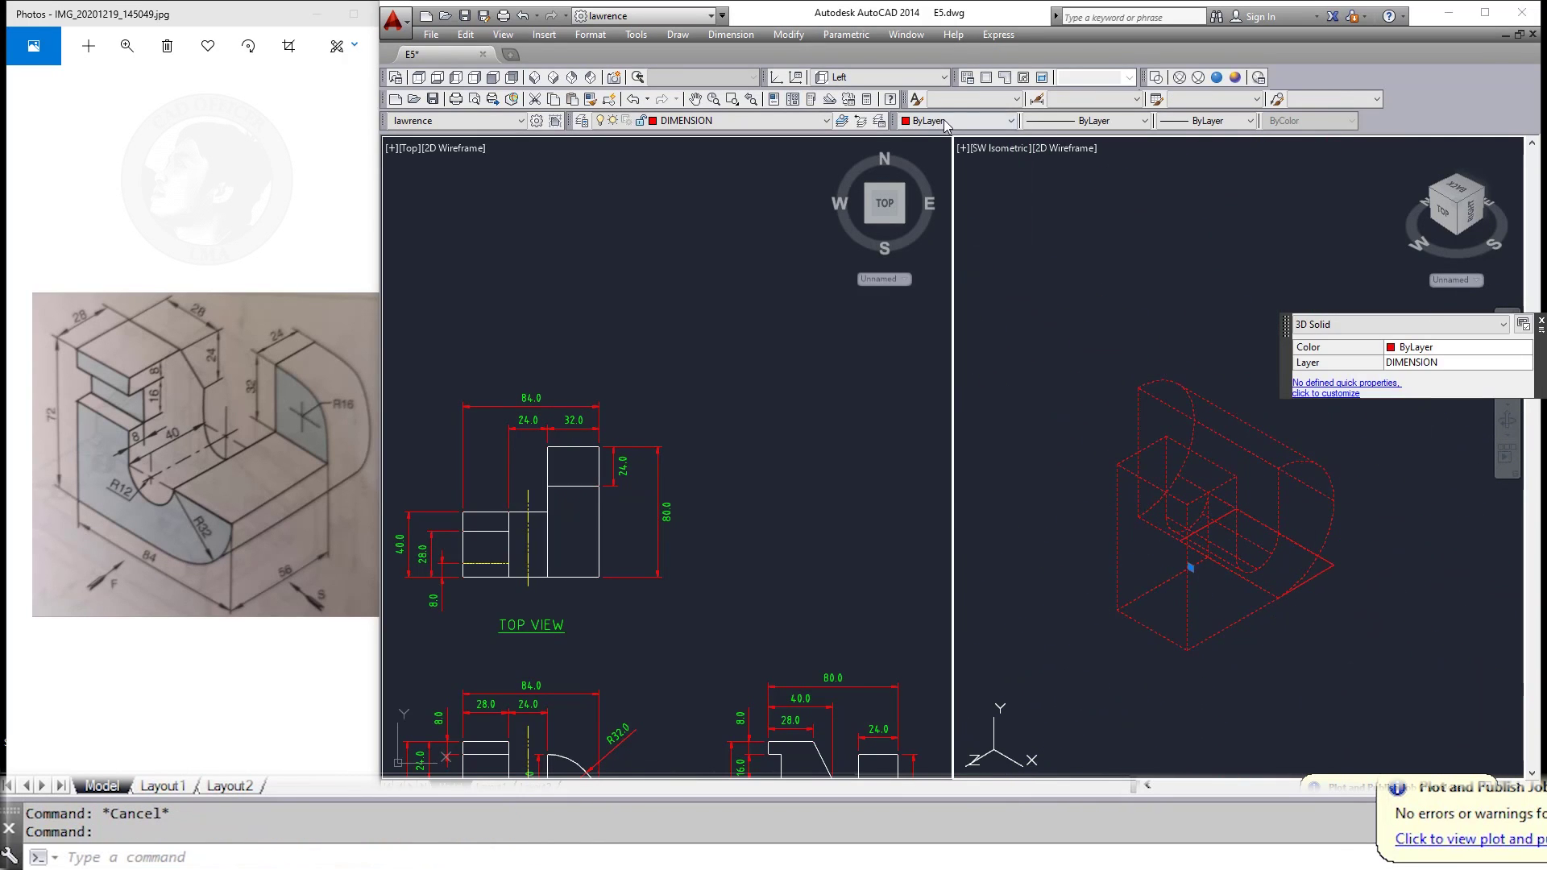
click(937, 122)
click(951, 204)
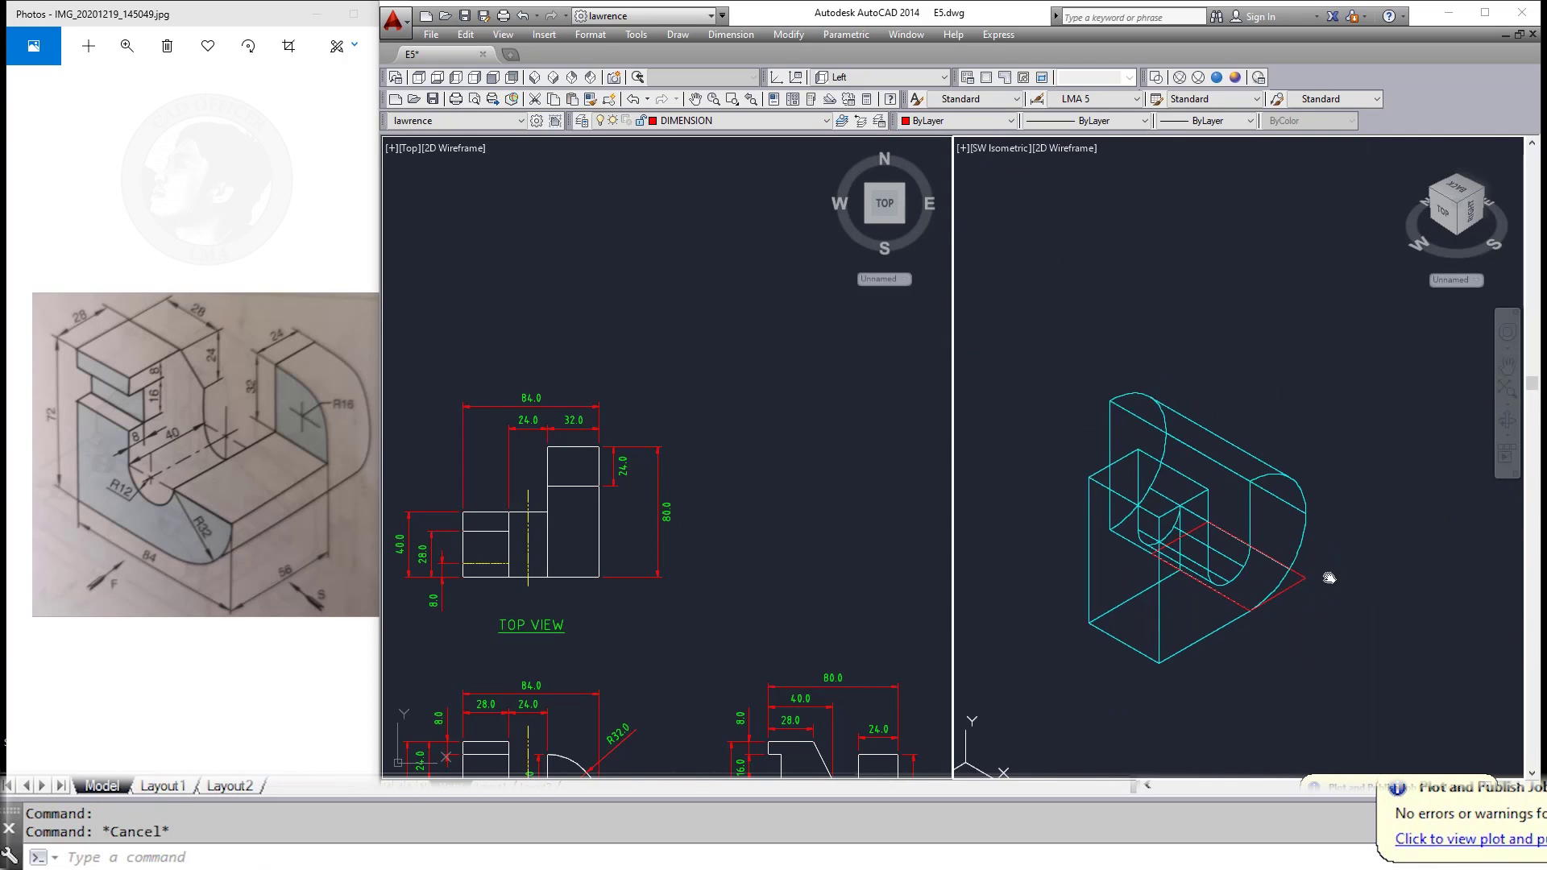
click(1303, 577)
mouse_move(609, 649)
middle_down()
mouse_move(632, 524)
mouse_move(662, 619)
middle_up()
key(Escape)
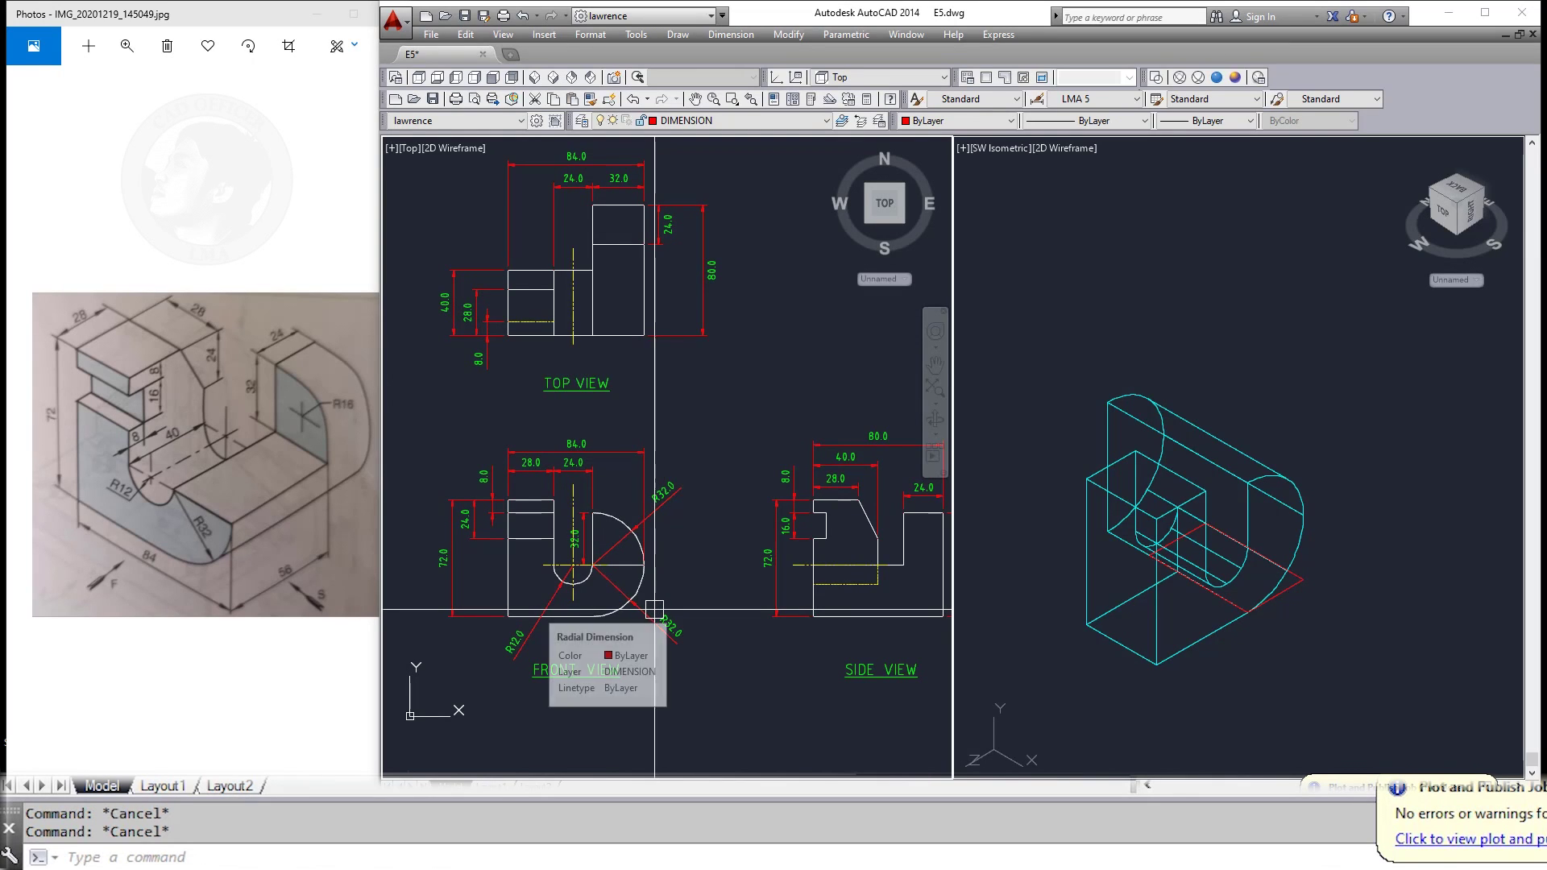
Step: Start a linear dimension on the top view, then cancel it
scroll(617, 579, up, 4)
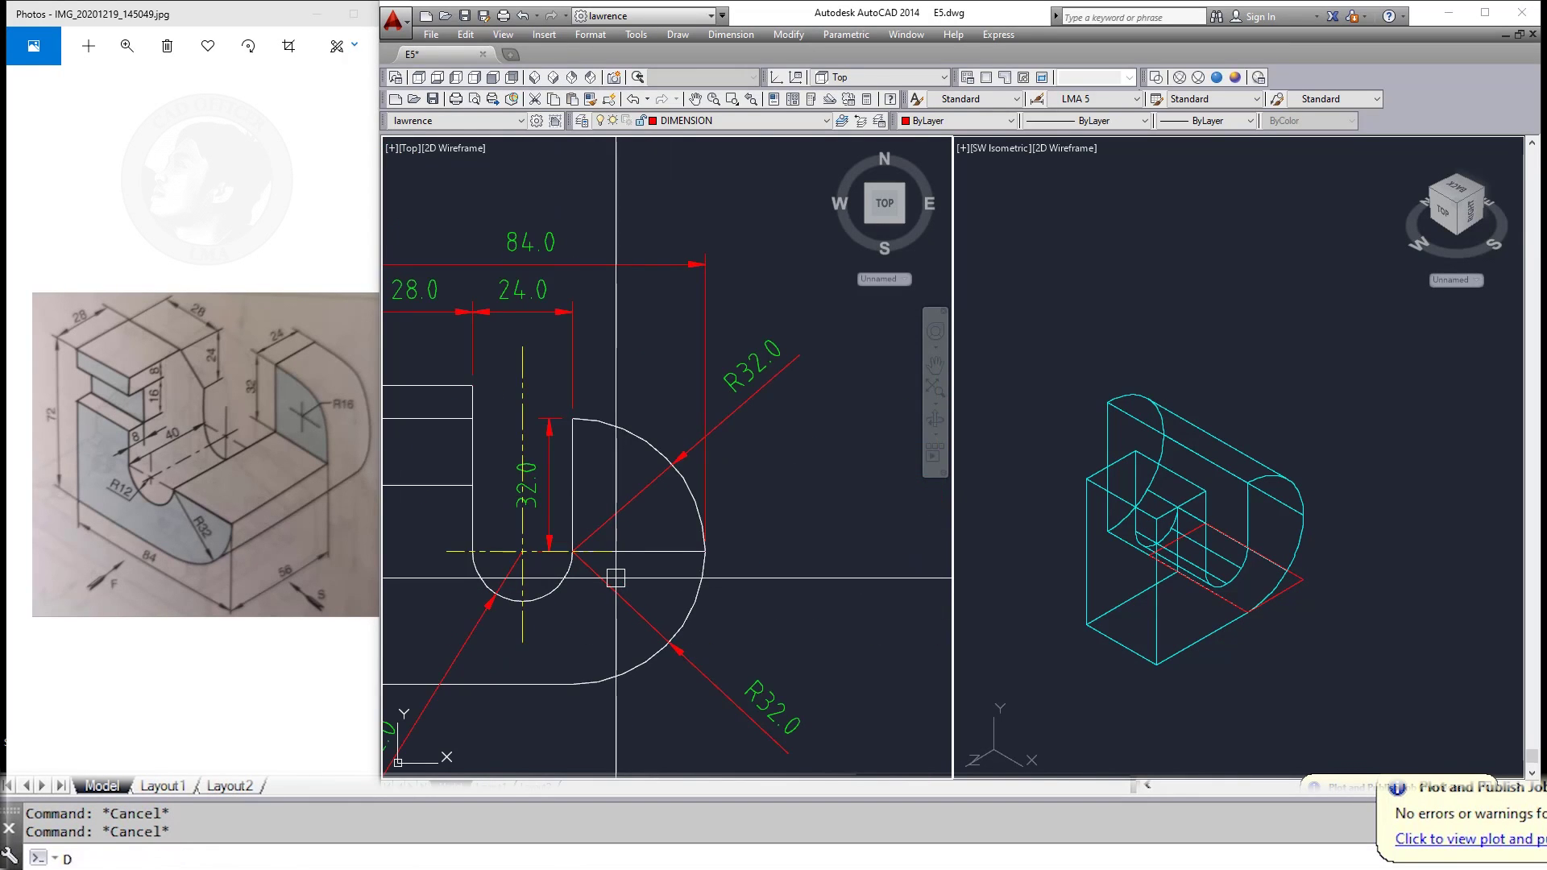
text(LI)
key(Return)
click(572, 552)
click(572, 418)
key(Escape)
click(1285, 643)
key(Escape)
Step: Extrude the rectangle profile 32 units into a box
text(EX)
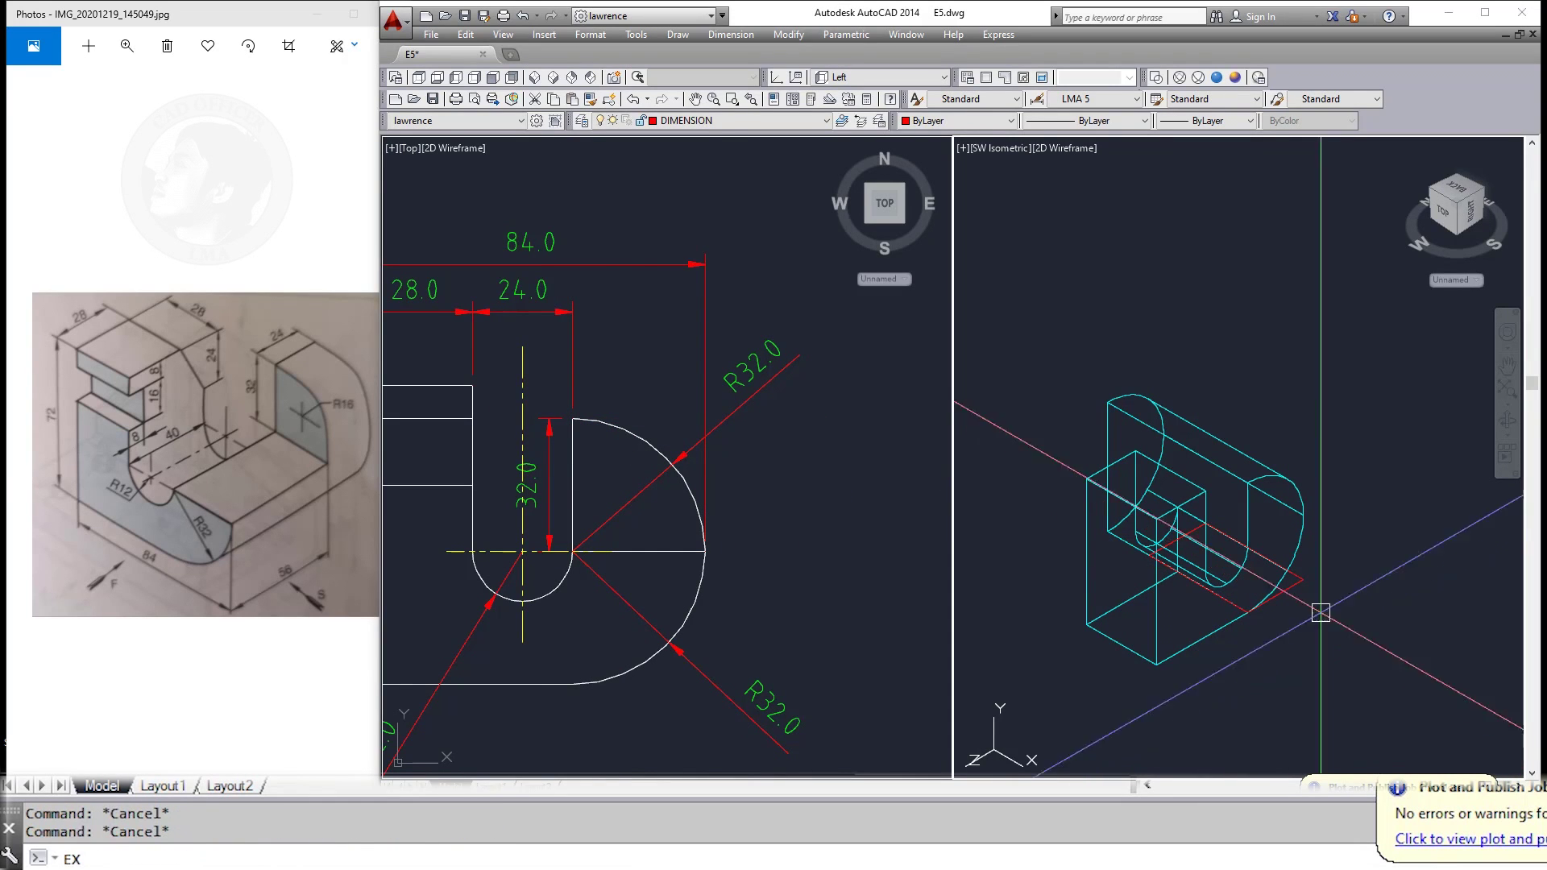
key(Return)
click(1282, 592)
key(Return)
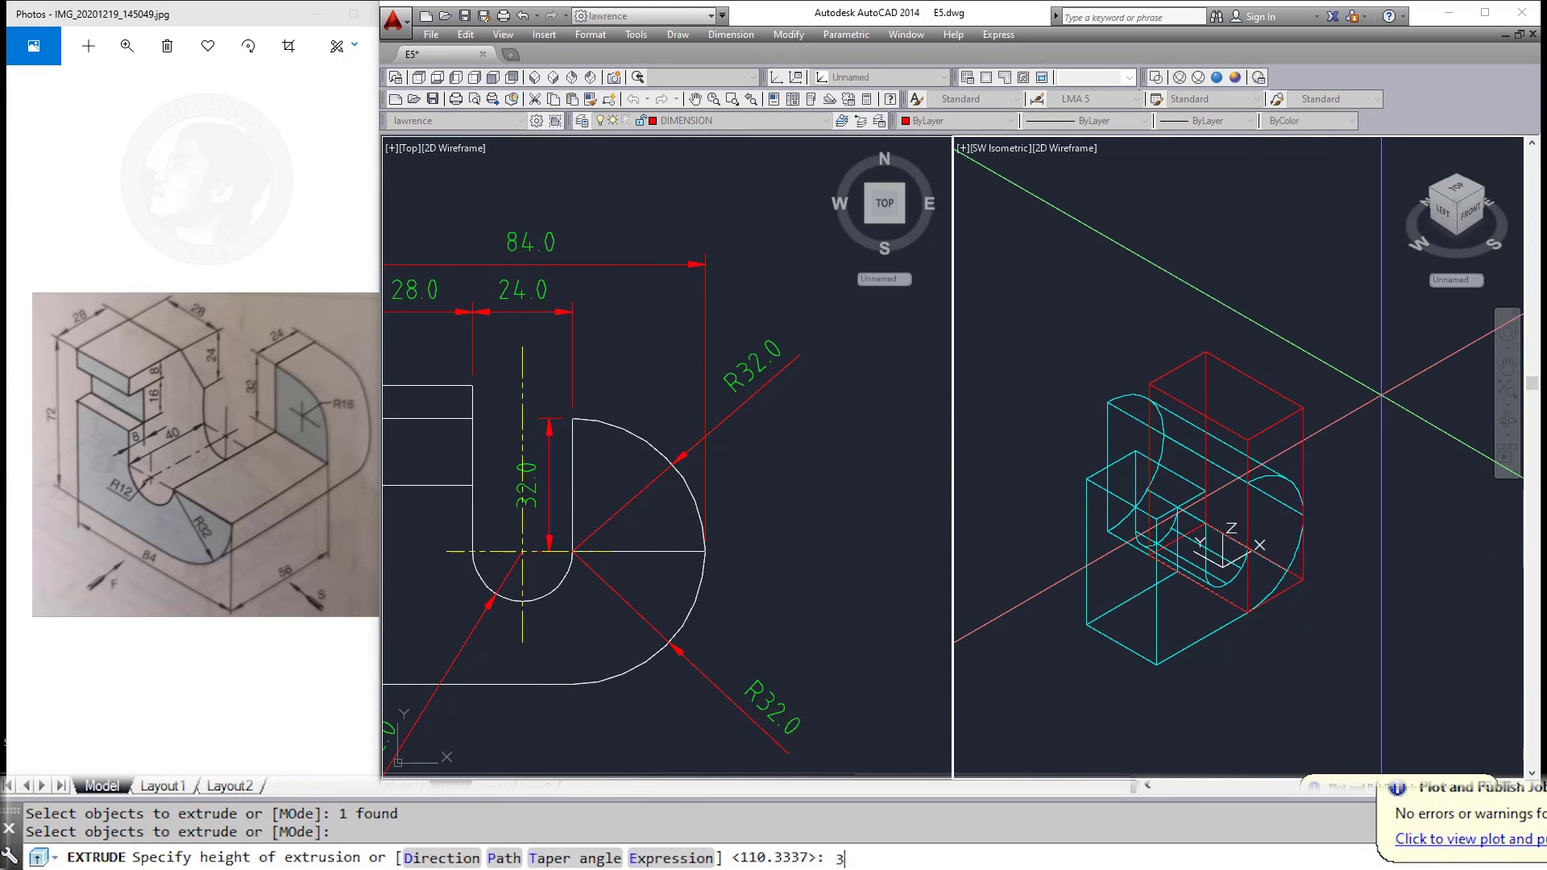
text(2)
key(Return)
key(Escape)
Step: Switch between the top and isometric viewports, adjusting the zoom
click(654, 540)
scroll(654, 540, down, 5)
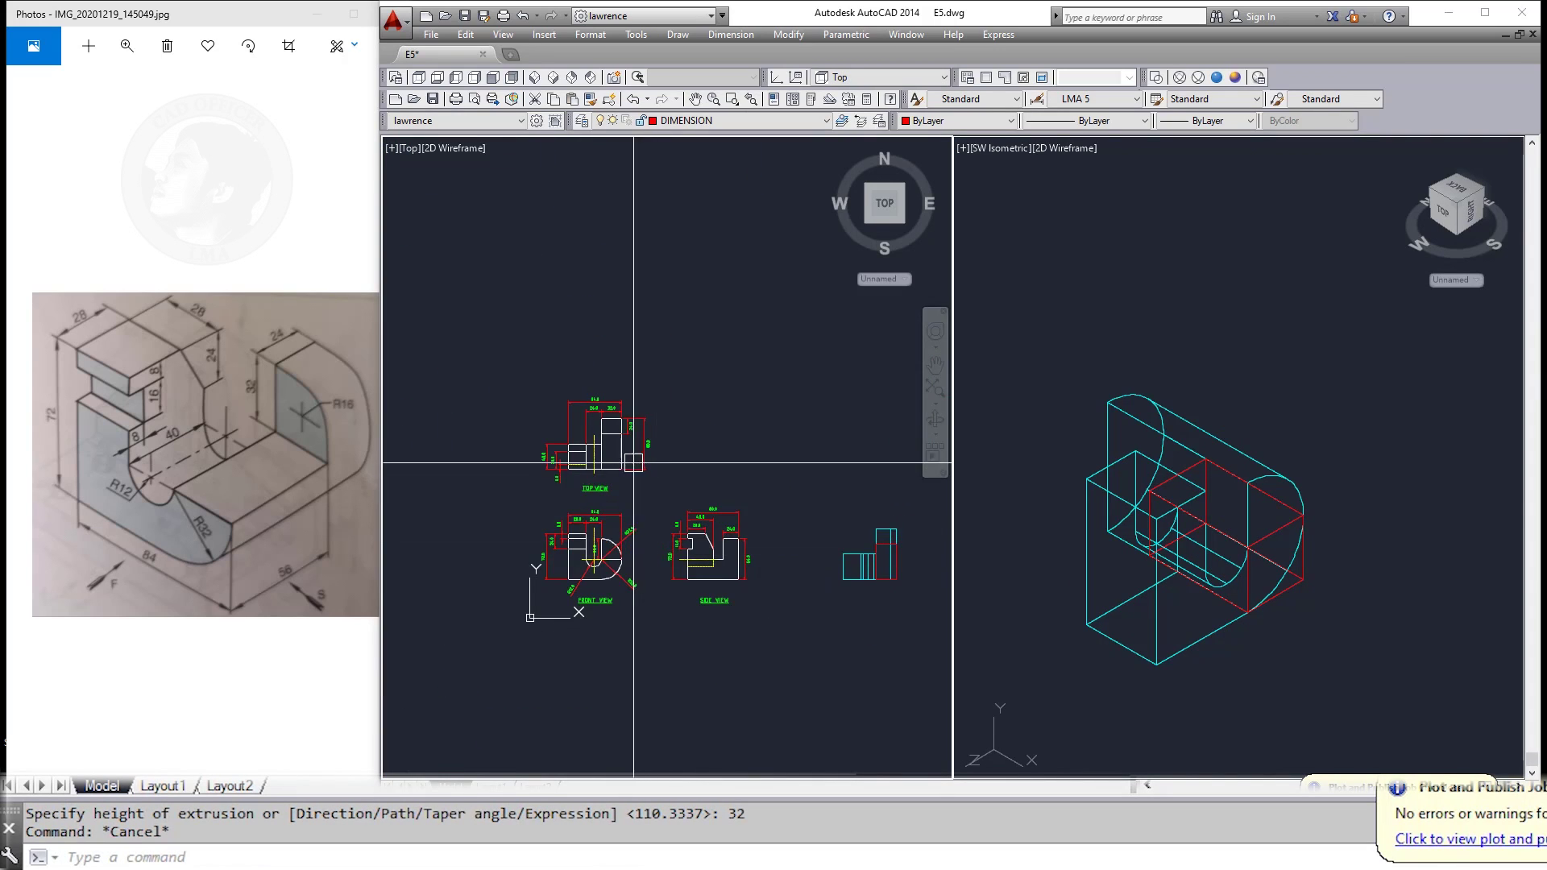
scroll(633, 463, up, 4)
click(1243, 642)
key(Escape)
scroll(1323, 581, up, 4)
scroll(1262, 614, up, 2)
Step: Move the new box 32 units into the bracket solid
text(M)
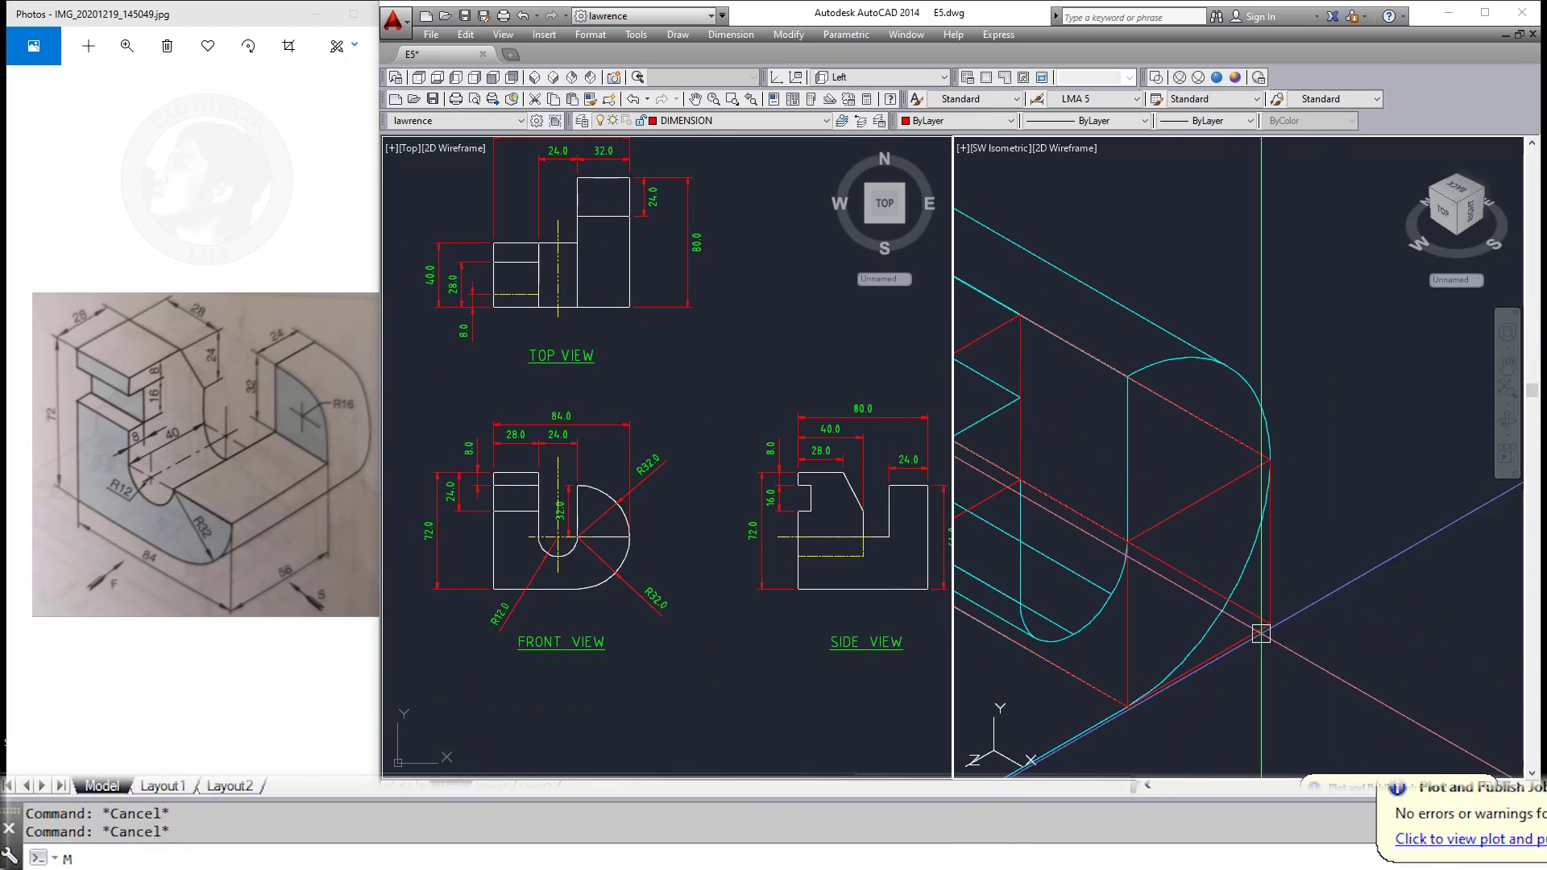
key(Return)
click(1262, 614)
key(Return)
scroll(1289, 612, down, 5)
click(1340, 669)
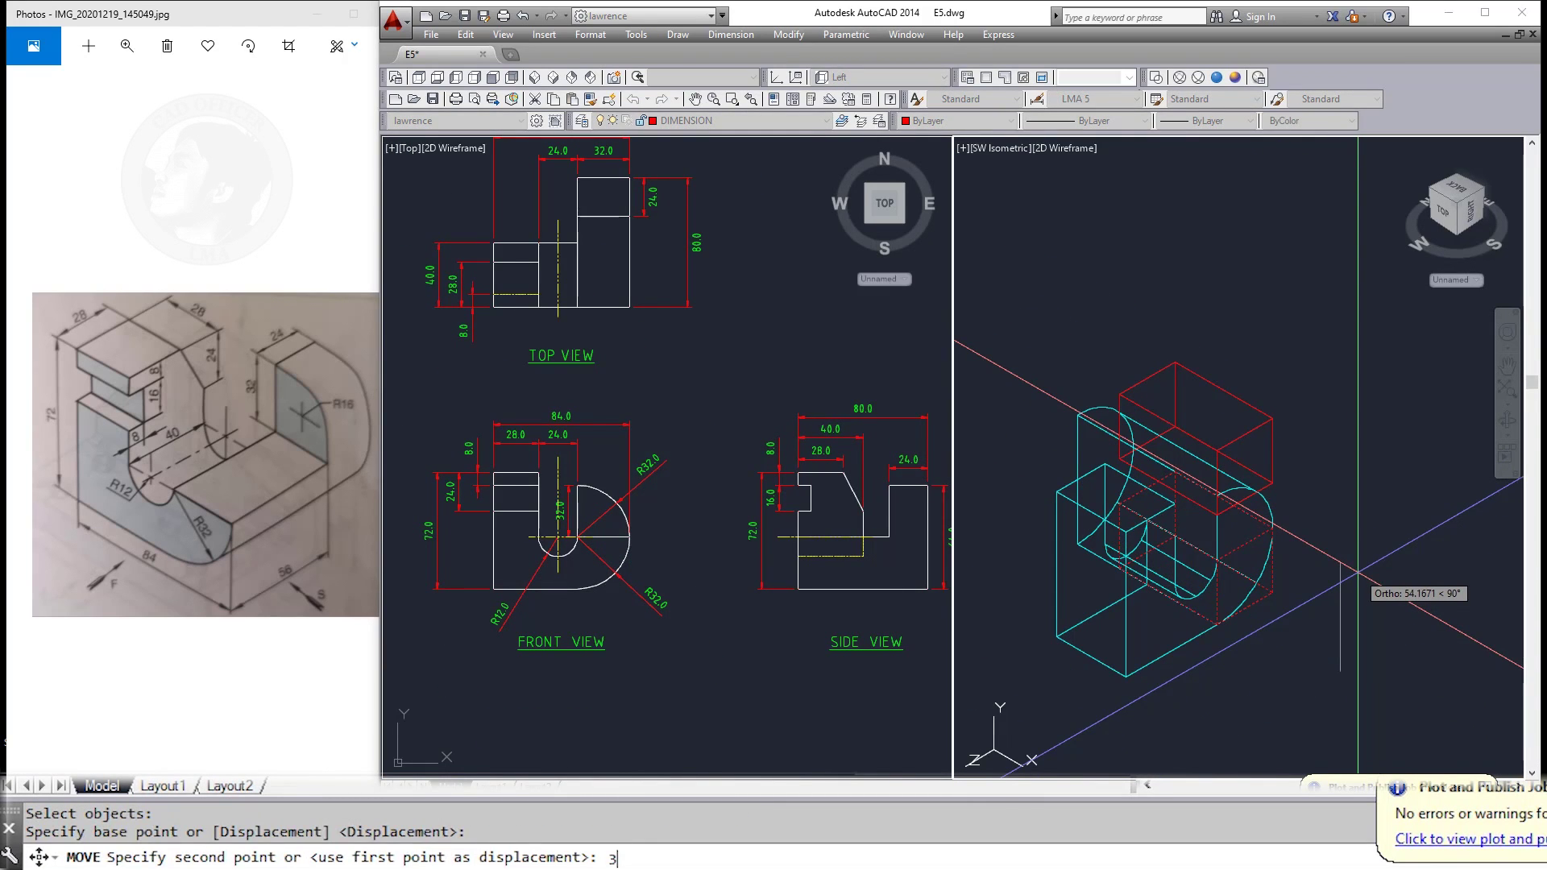
text(2)
key(Return)
Step: Begin subtracting the box, choosing the cyan solid to cut from
text(su)
key(Return)
click(1096, 437)
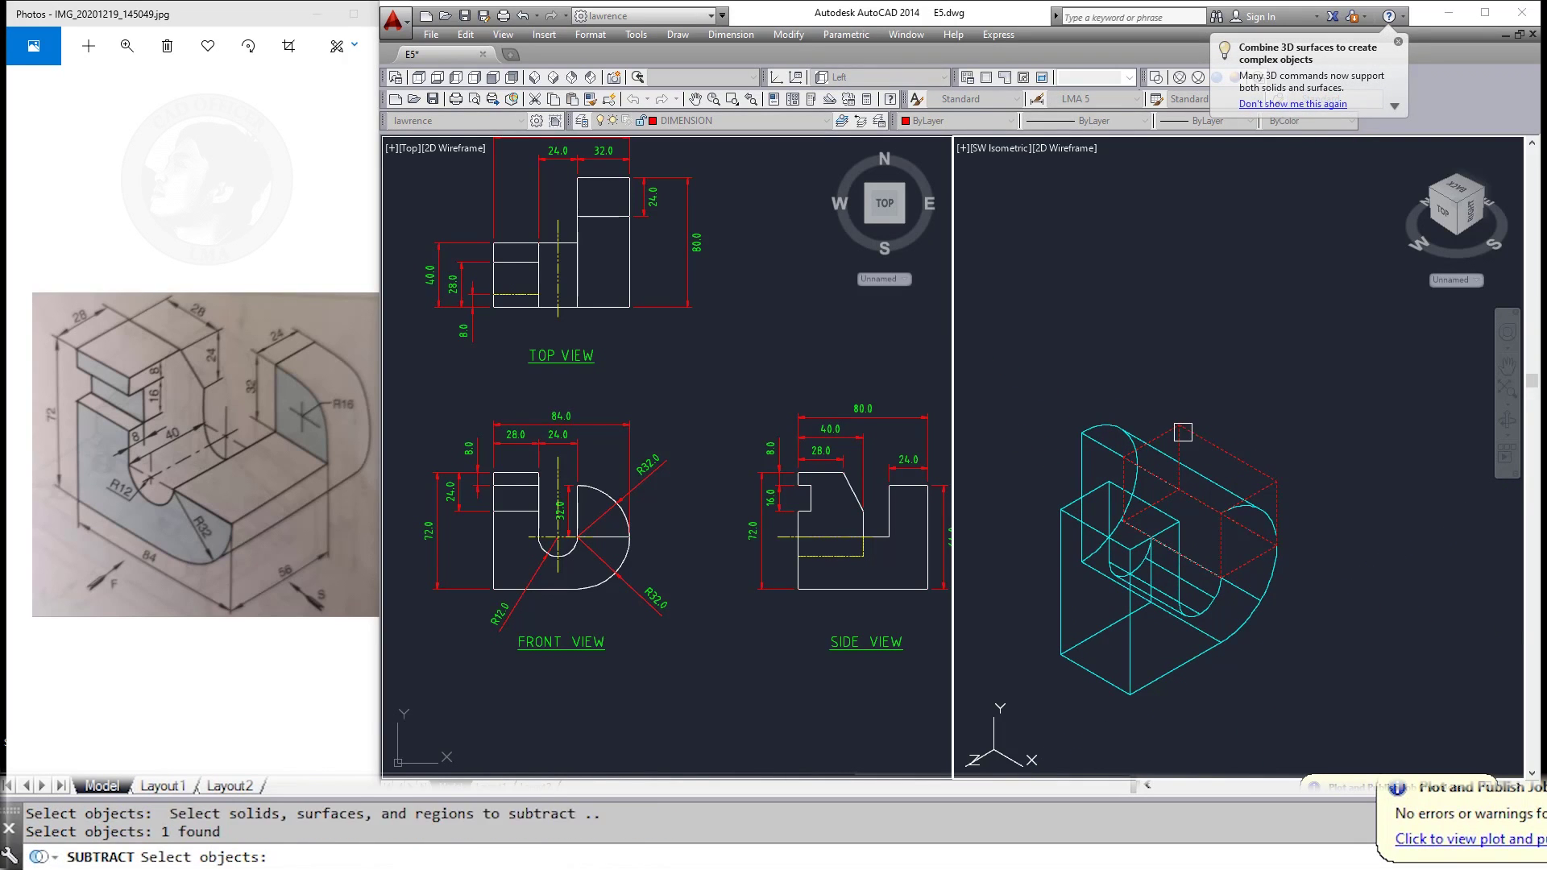
key(Escape)
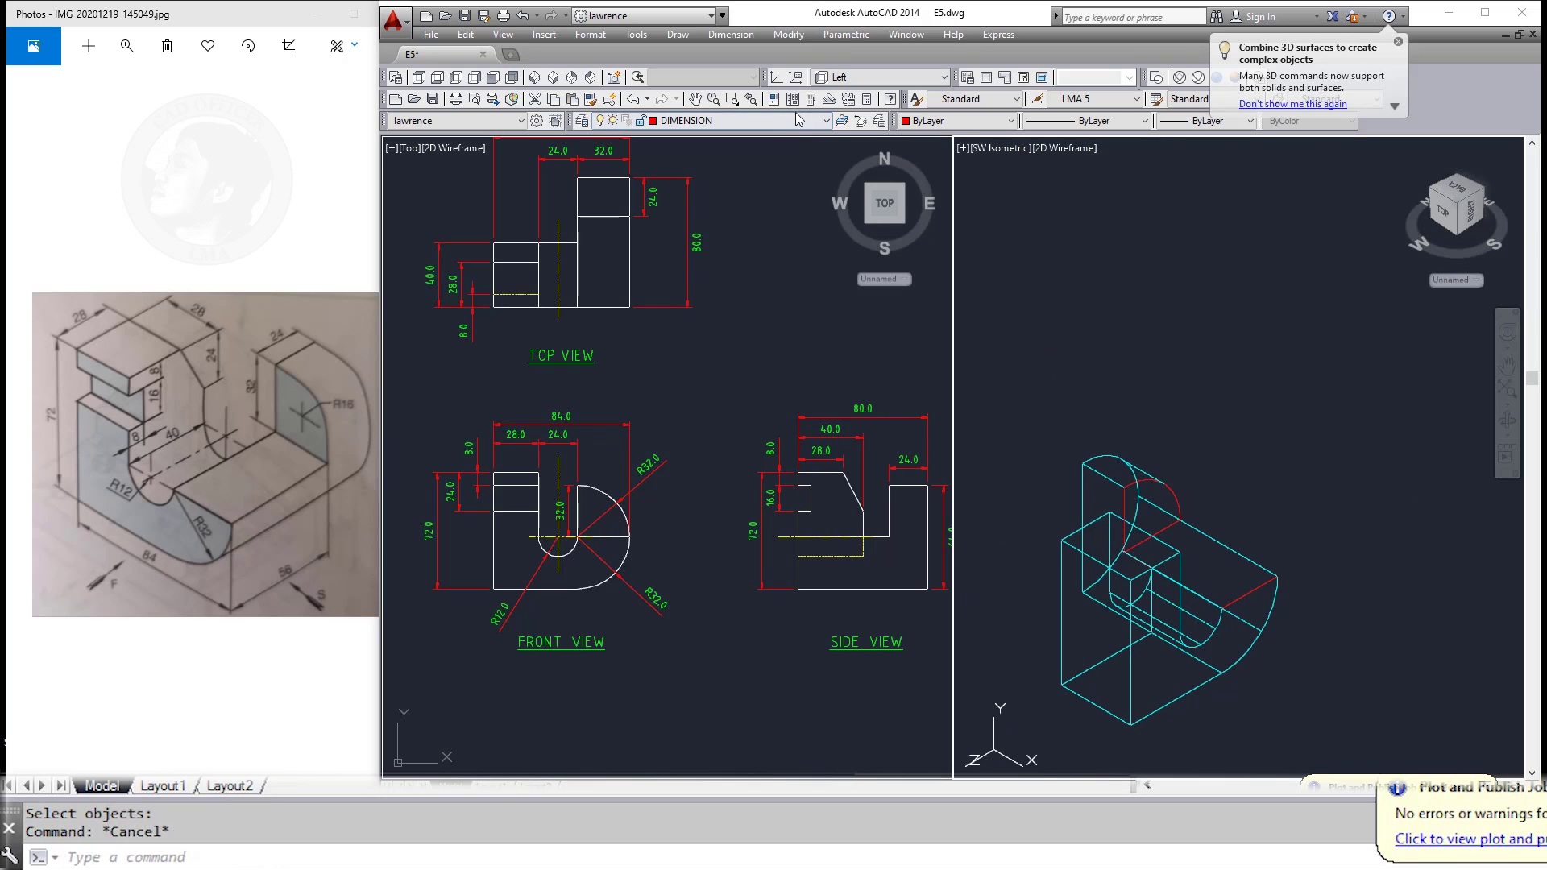
Step: Move the bracket solid onto layer OUTLINE 1 and colour it Cyan
click(798, 120)
click(1061, 612)
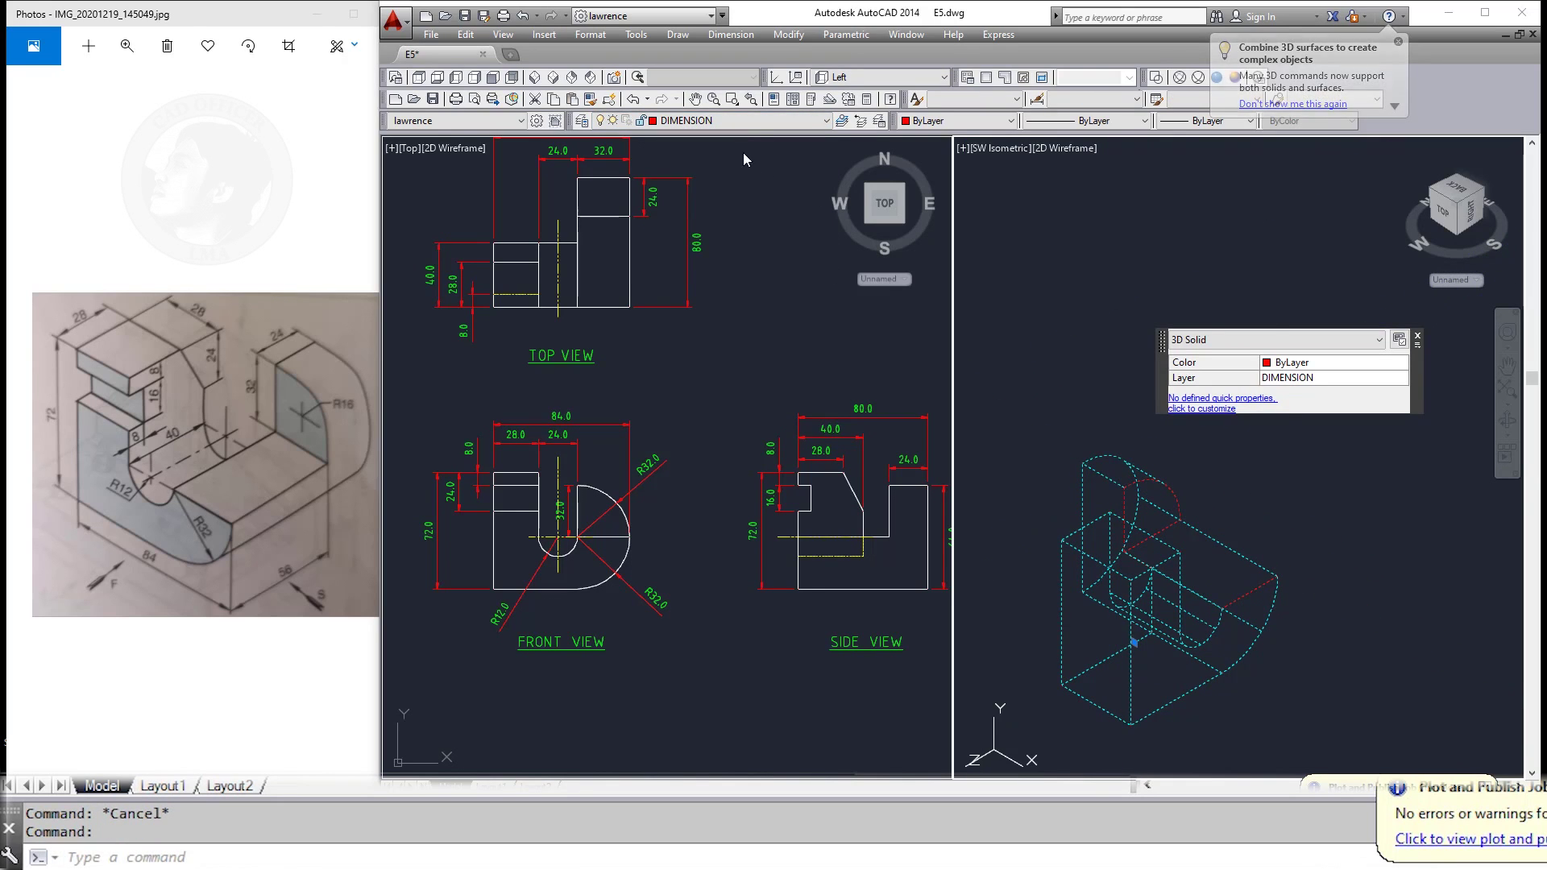
click(799, 119)
click(693, 213)
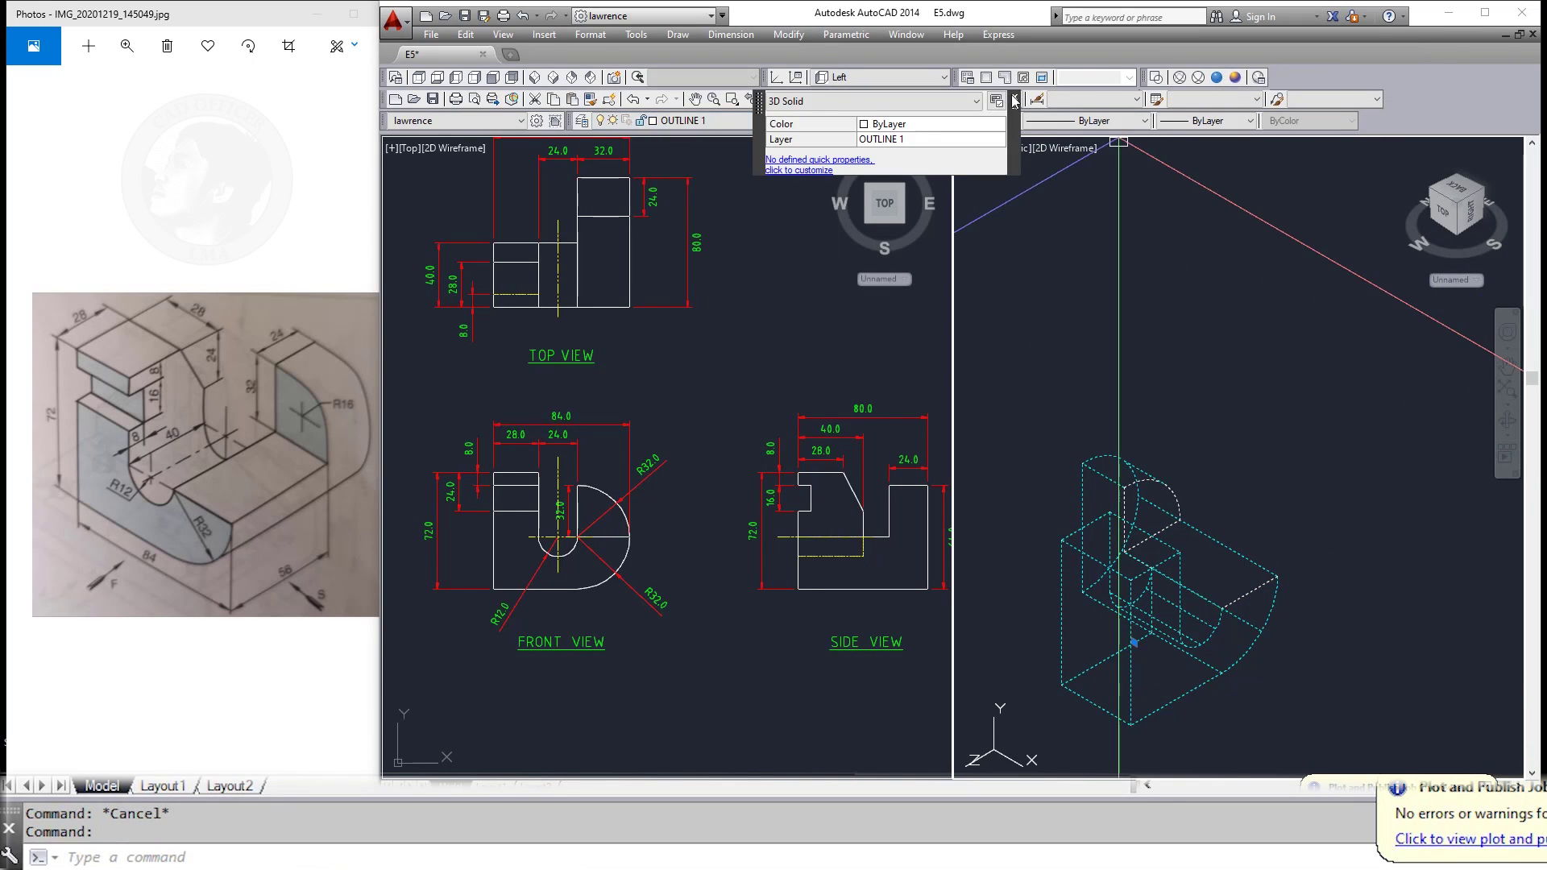
click(1014, 98)
click(939, 120)
click(933, 202)
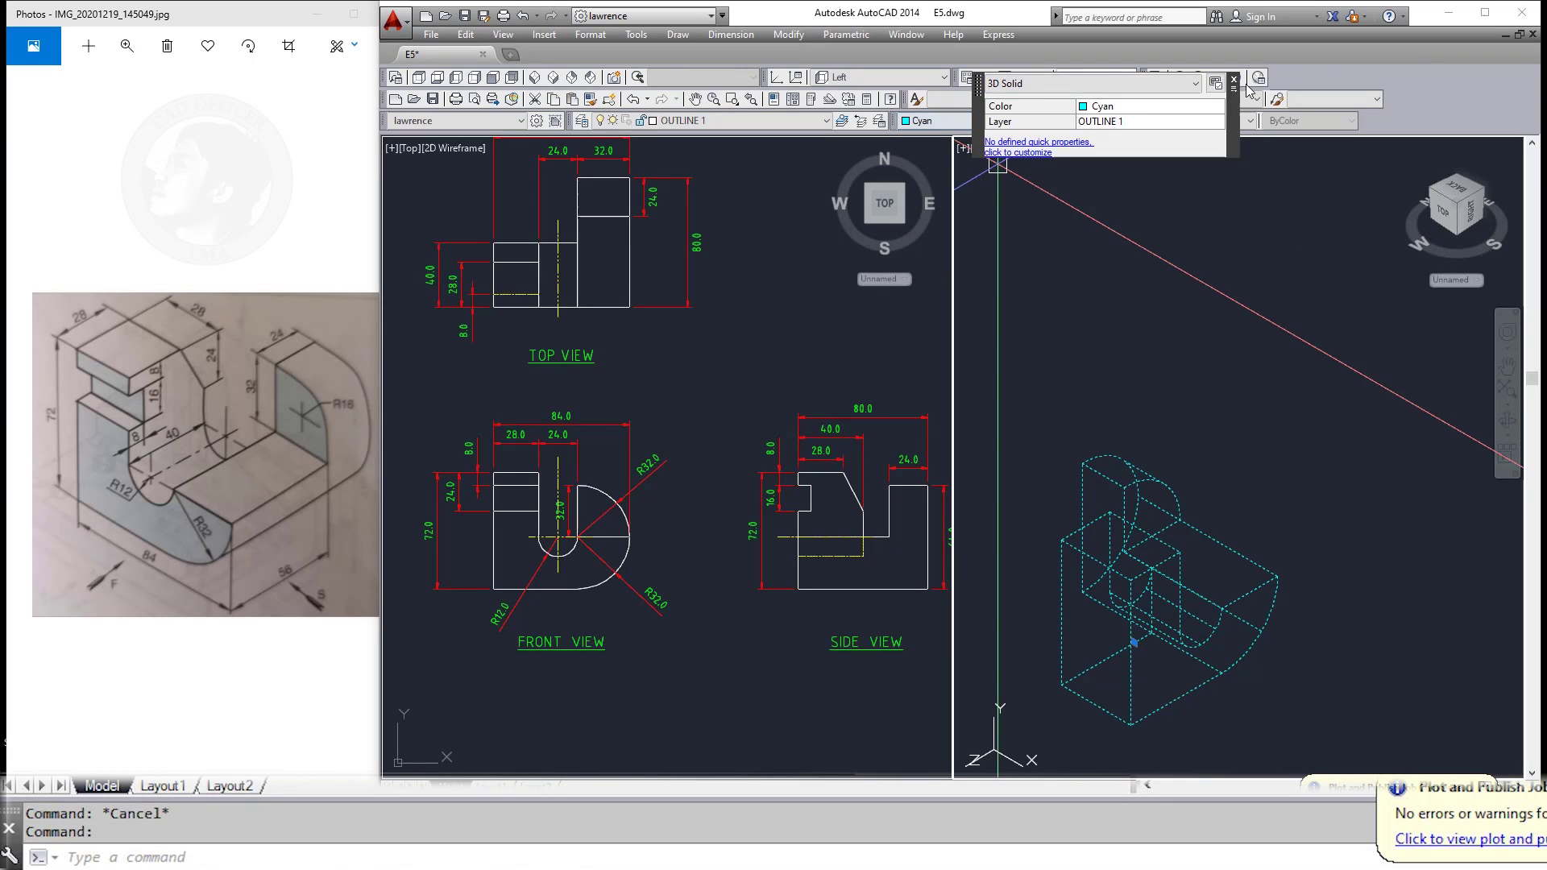
Step: Shade the model Realistic then Conceptual, and pan it up in the isometric viewport
click(1235, 83)
key(Escape)
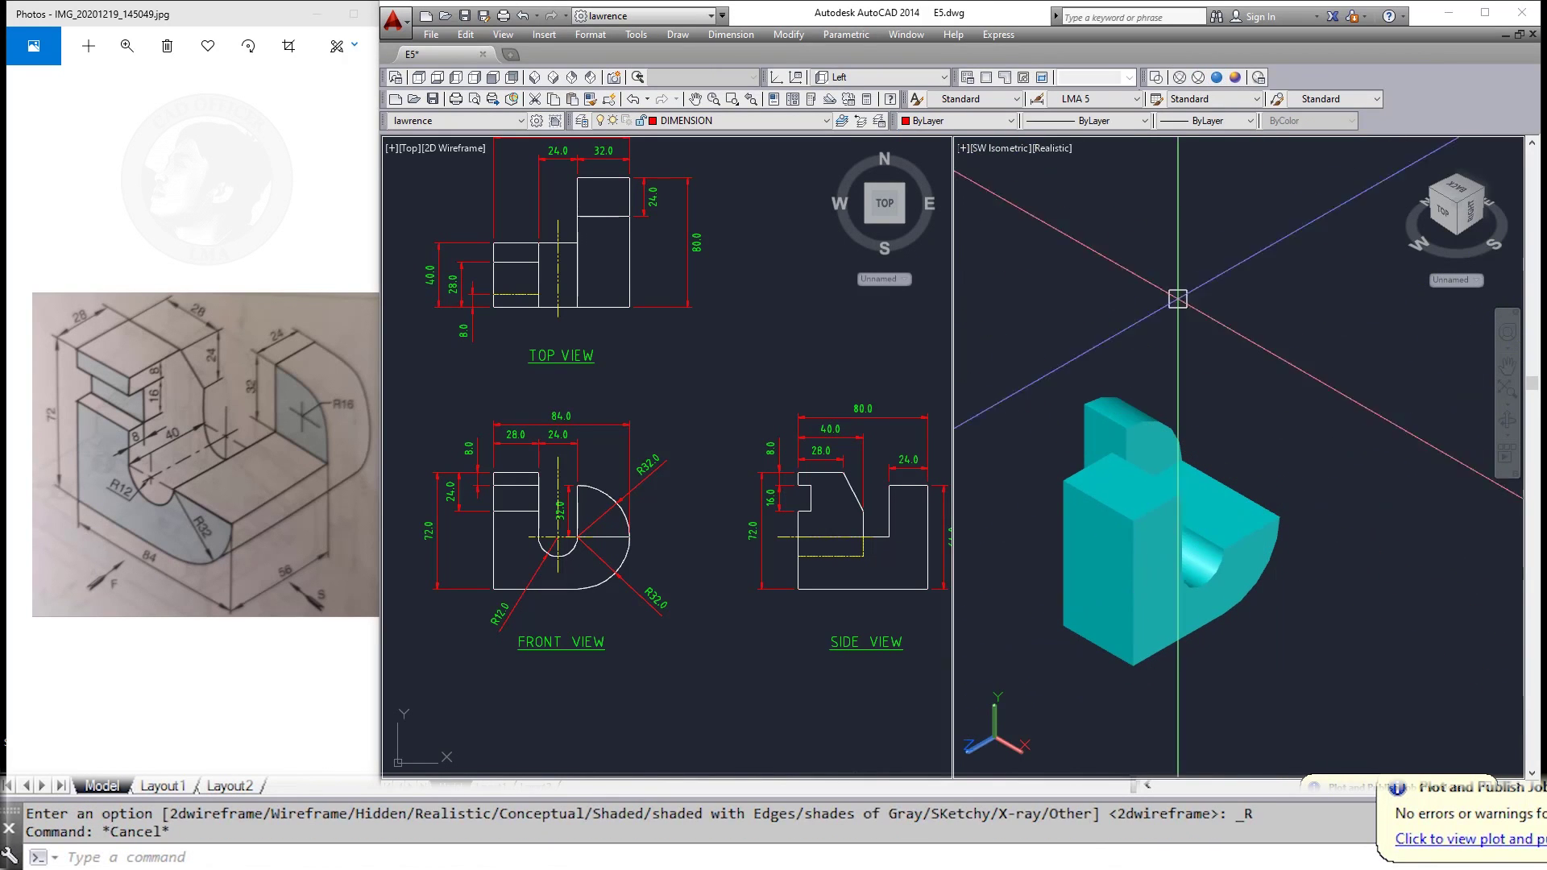
click(1235, 77)
scroll(1183, 452, up, 2)
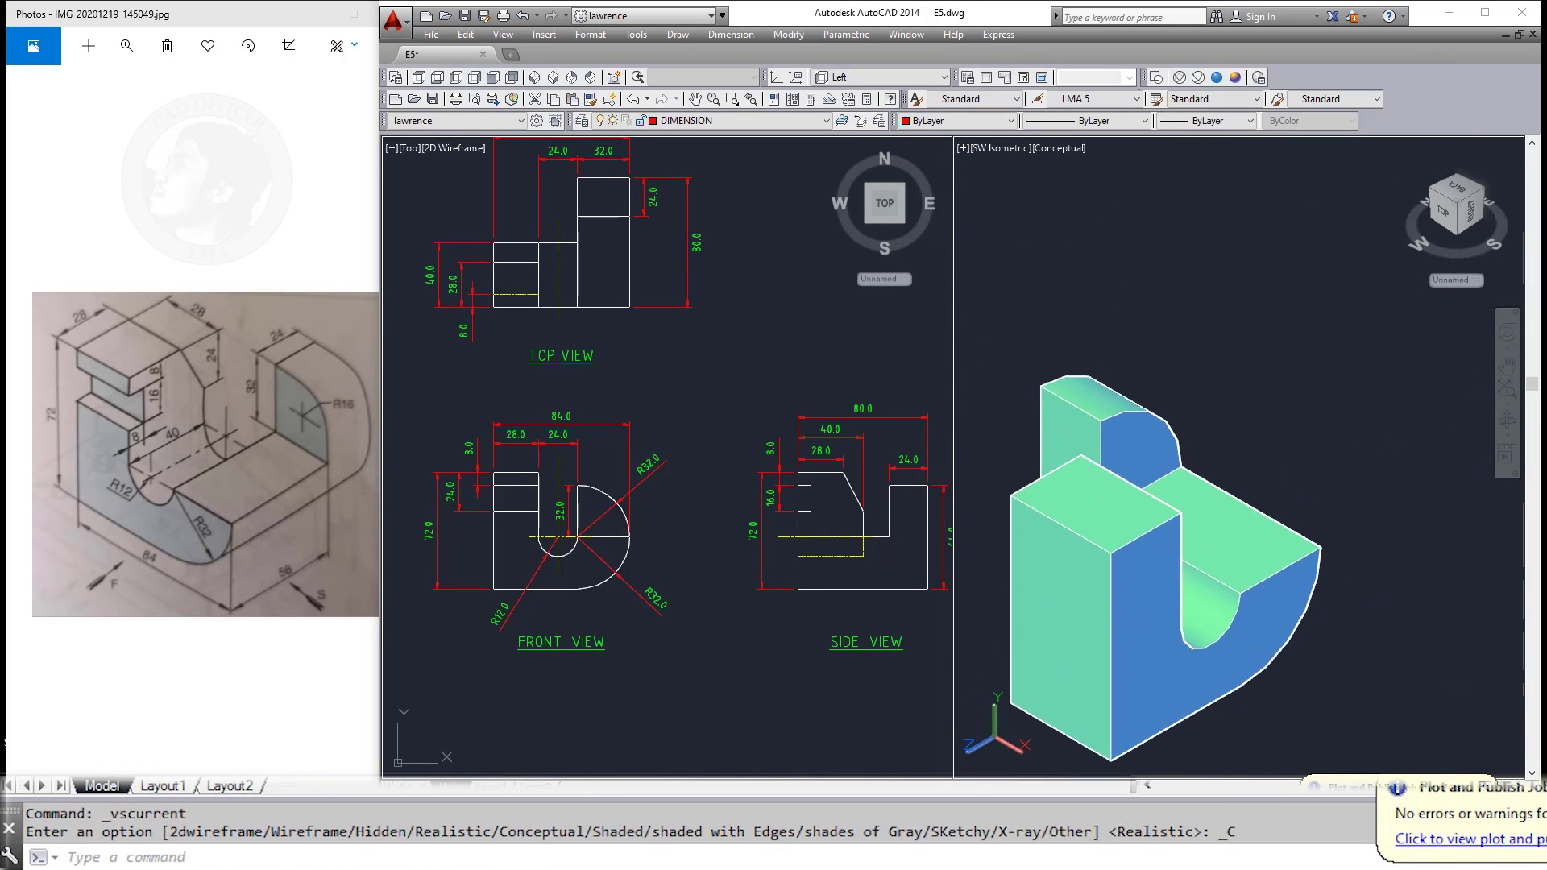
click(669, 621)
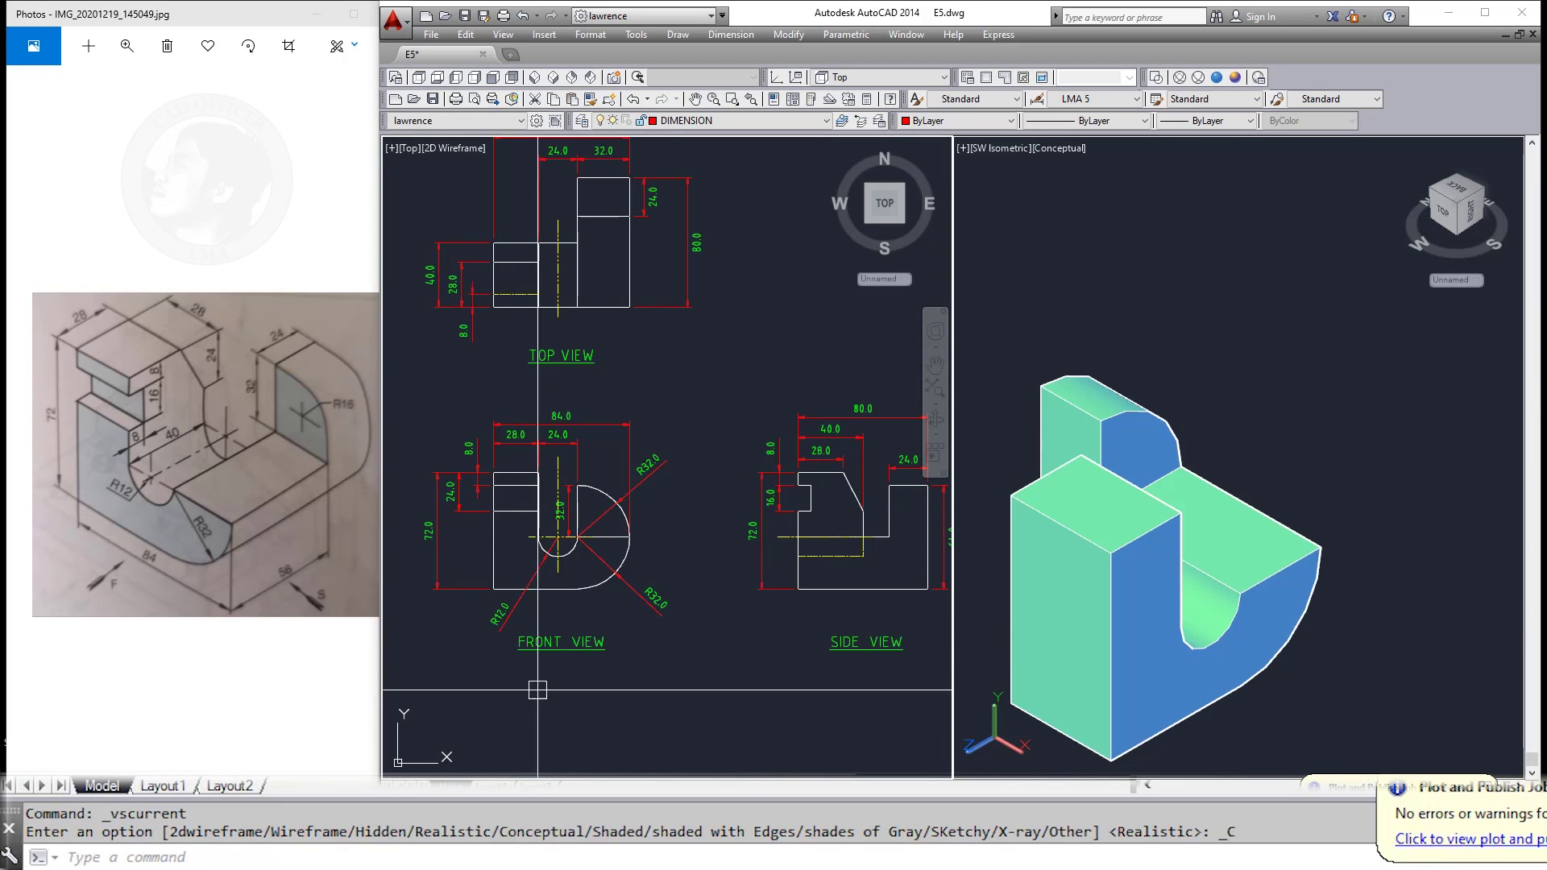
click(1316, 438)
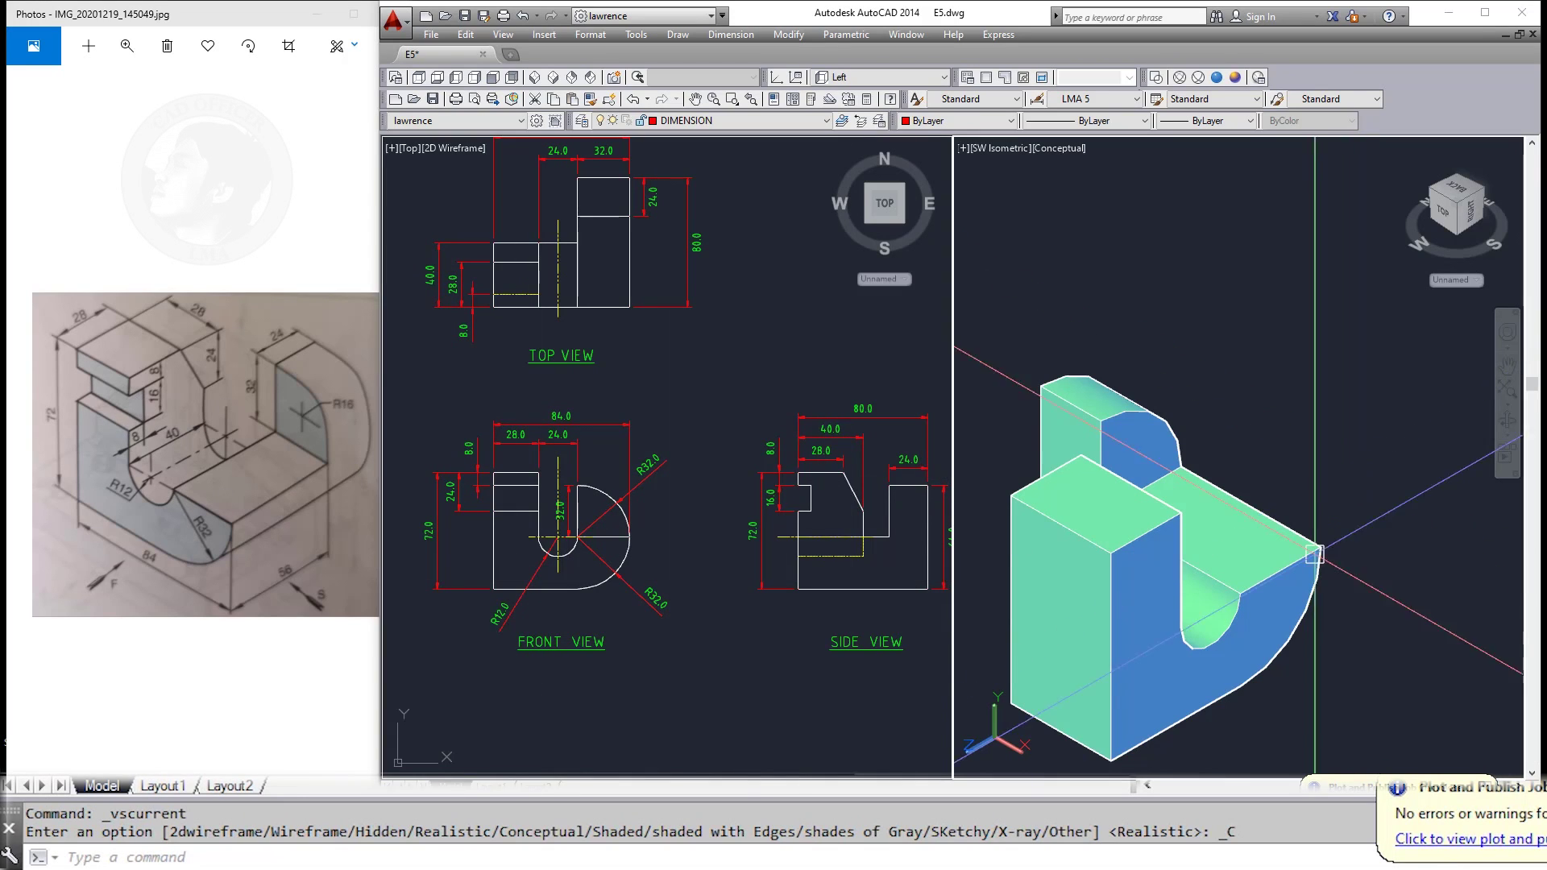
middle_drag(1316, 438, 1311, 230)
Step: Start a rectangle with the Dimensions option in the isometric view, then cancel it
key(Escape)
key(Escape)
text(REC)
key(Return)
click(1160, 627)
text(D)
key(Return)
key(Escape)
key(Escape)
Step: Align the UCS to Front and start a rectangle, choosing to enter its dimensions
click(873, 77)
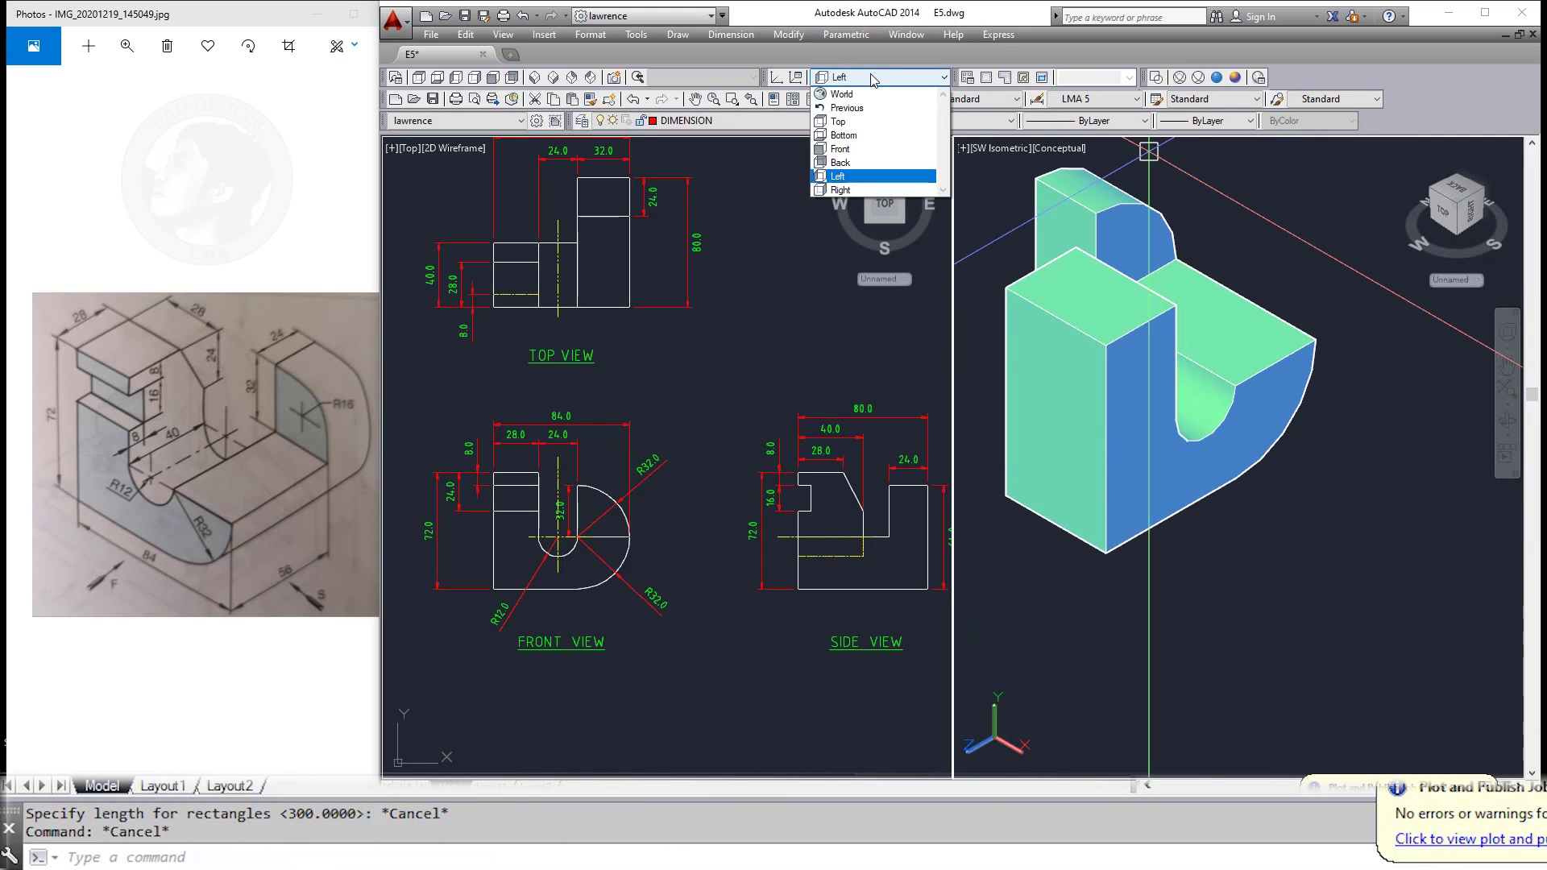
click(840, 148)
text(REC)
key(Return)
click(1128, 672)
text(D)
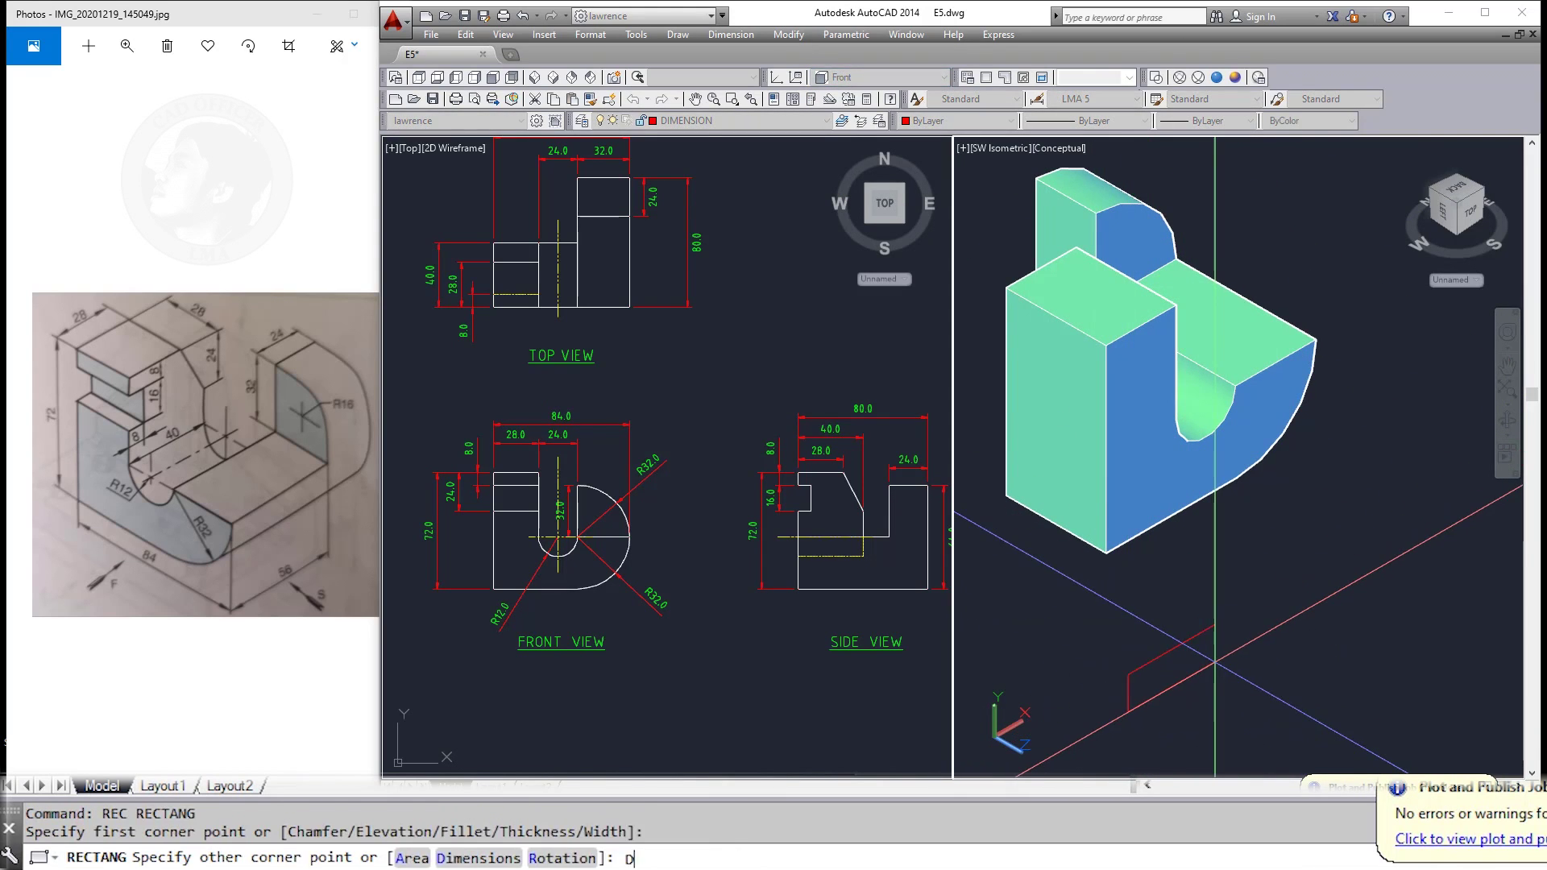
key(Return)
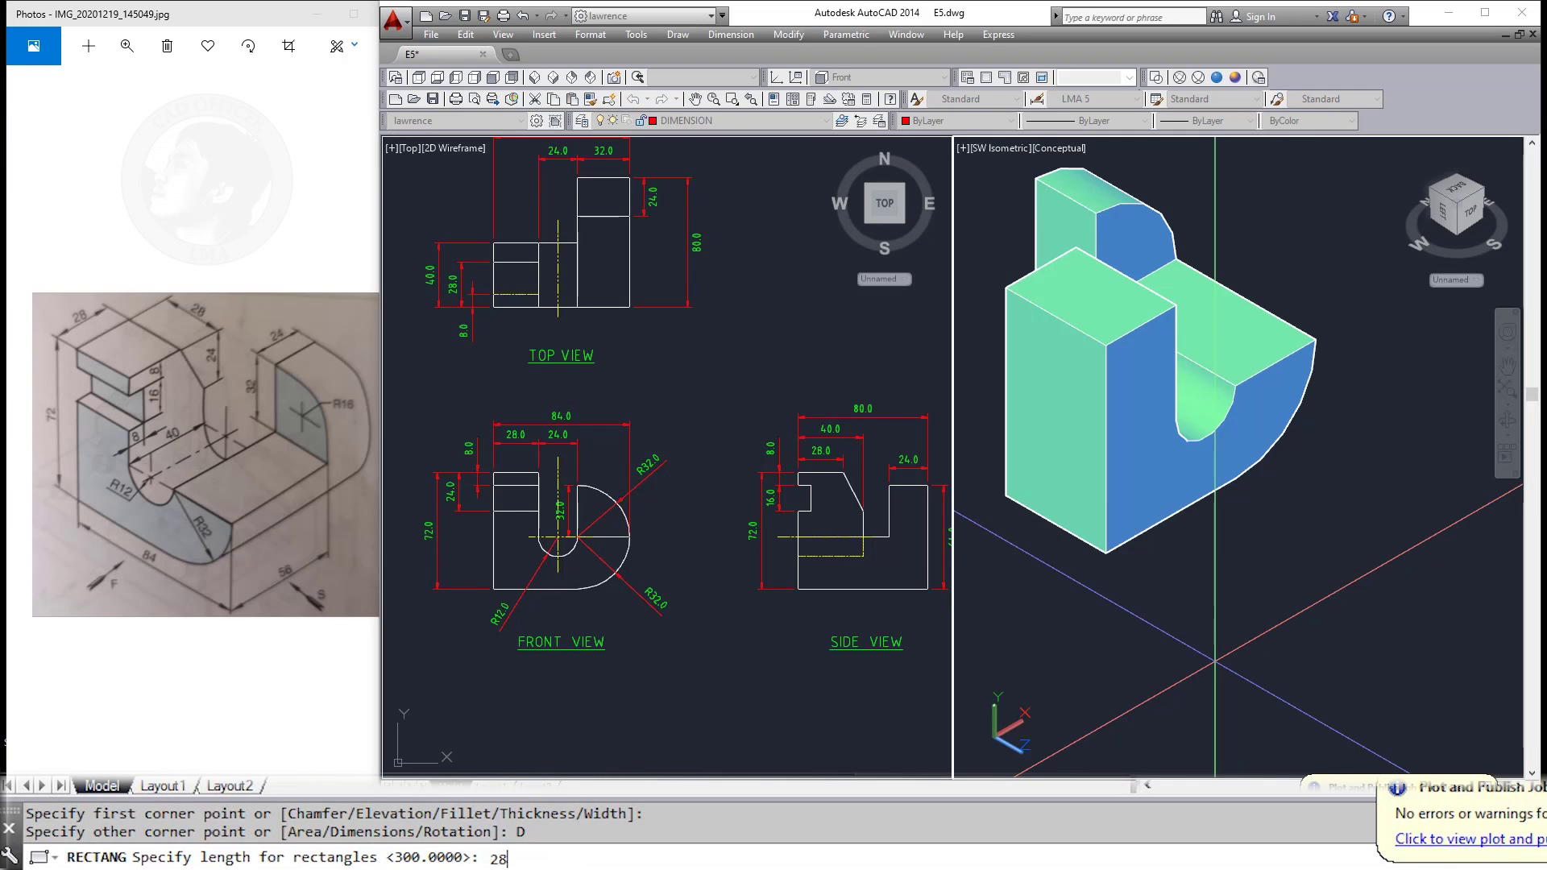
Step: Finish the rectangle at 28 by 16 and bring it into view
key(Return)
text(16)
key(Return)
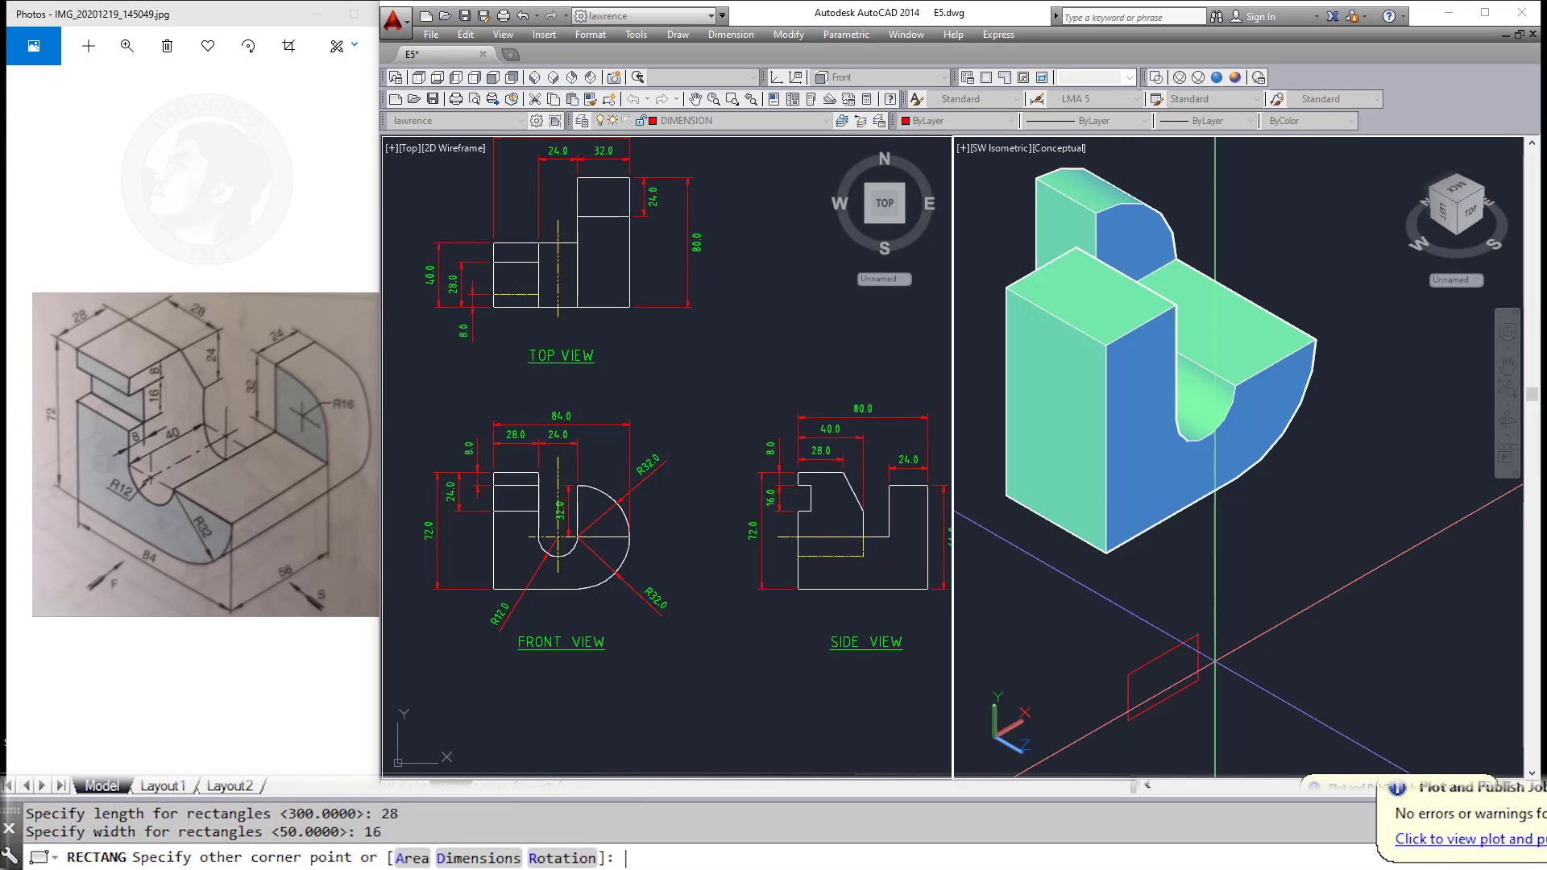
click(1215, 661)
key(Escape)
key(Escape)
middle_drag(1193, 712, 1201, 668)
Step: Extrude the 28x16 rectangle 8 units into a box
text(ext)
key(Return)
click(1204, 616)
key(Return)
text(8)
key(Return)
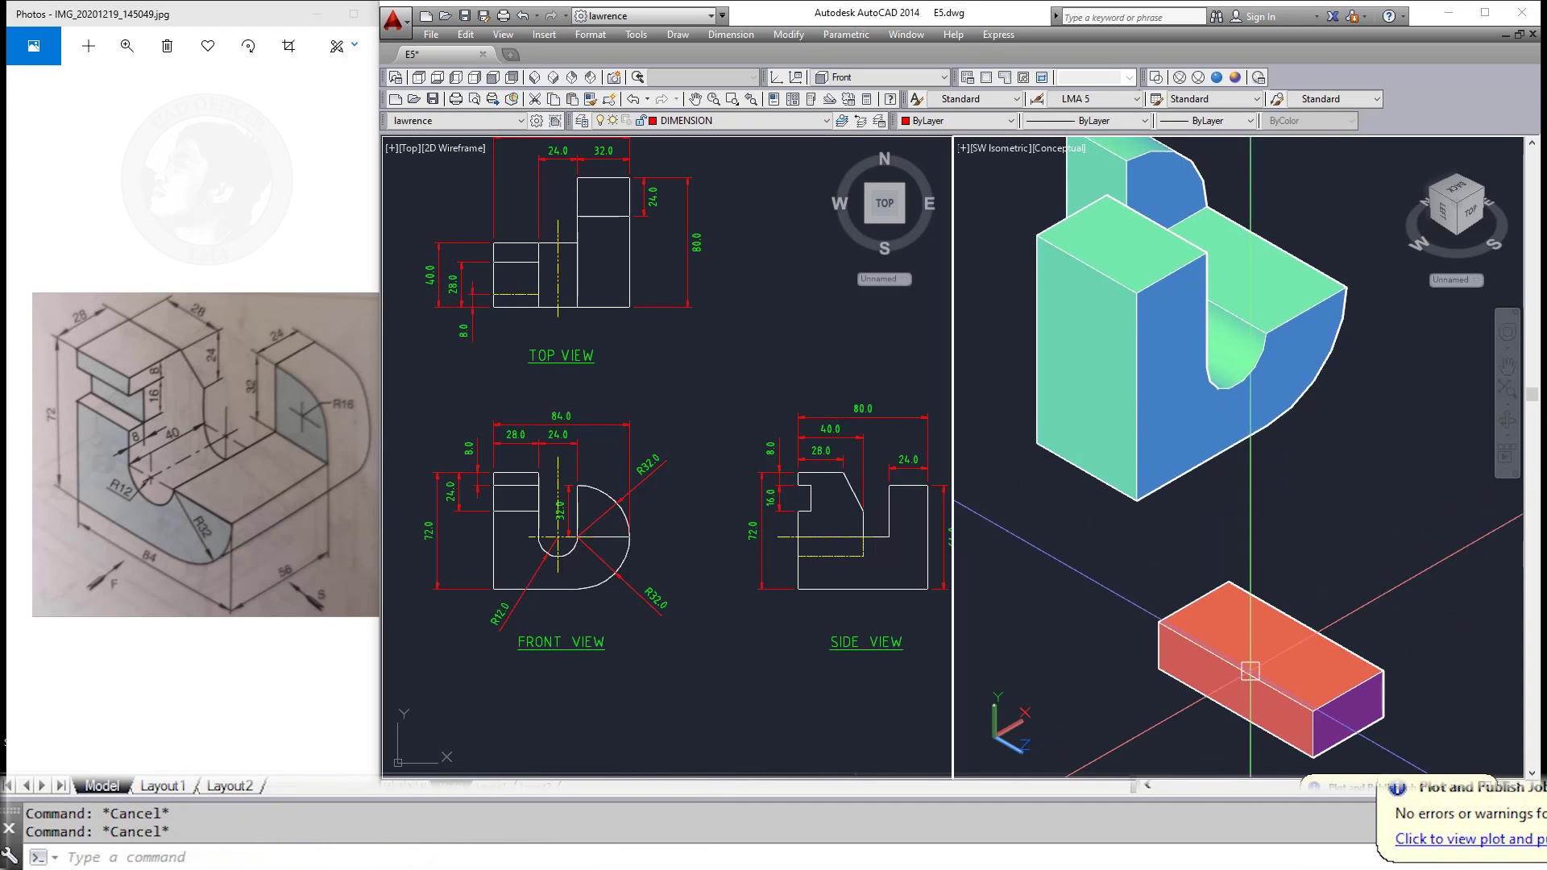
Step: Move the box from its corner onto the green block's face
text(m)
key(Return)
click(1241, 637)
key(Return)
click(1158, 620)
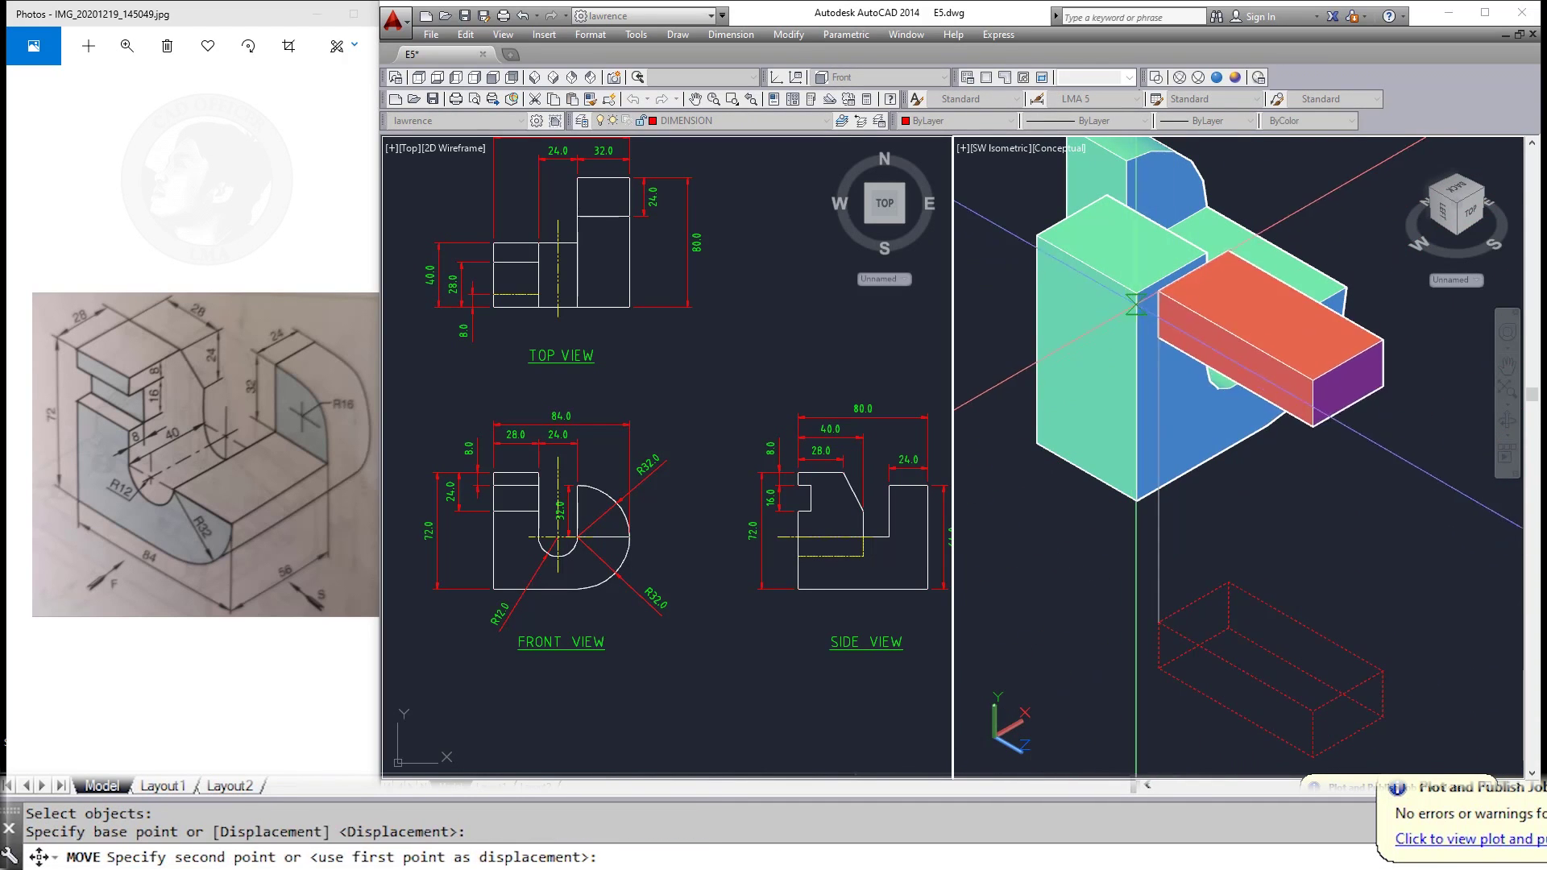
click(1136, 310)
key(Escape)
key(Escape)
Step: Move the red box down by 8
text(m)
key(Return)
click(1241, 379)
key(Return)
click(1208, 354)
text(8)
key(Return)
Step: Shift the red box by another 8 to seat it in the block
key(Return)
click(1241, 375)
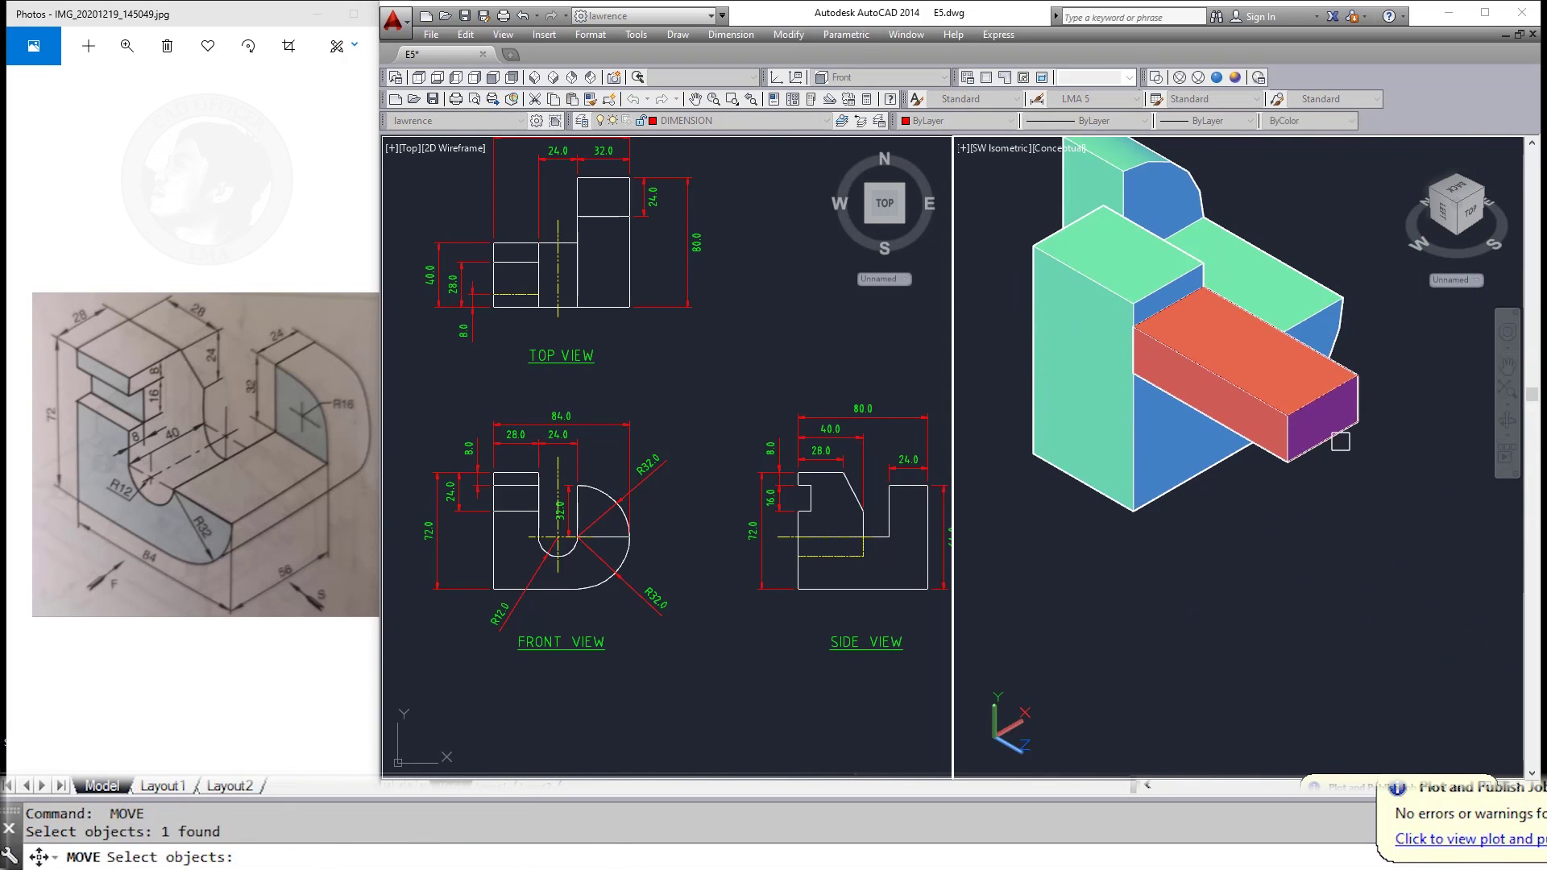
key(Return)
click(1330, 564)
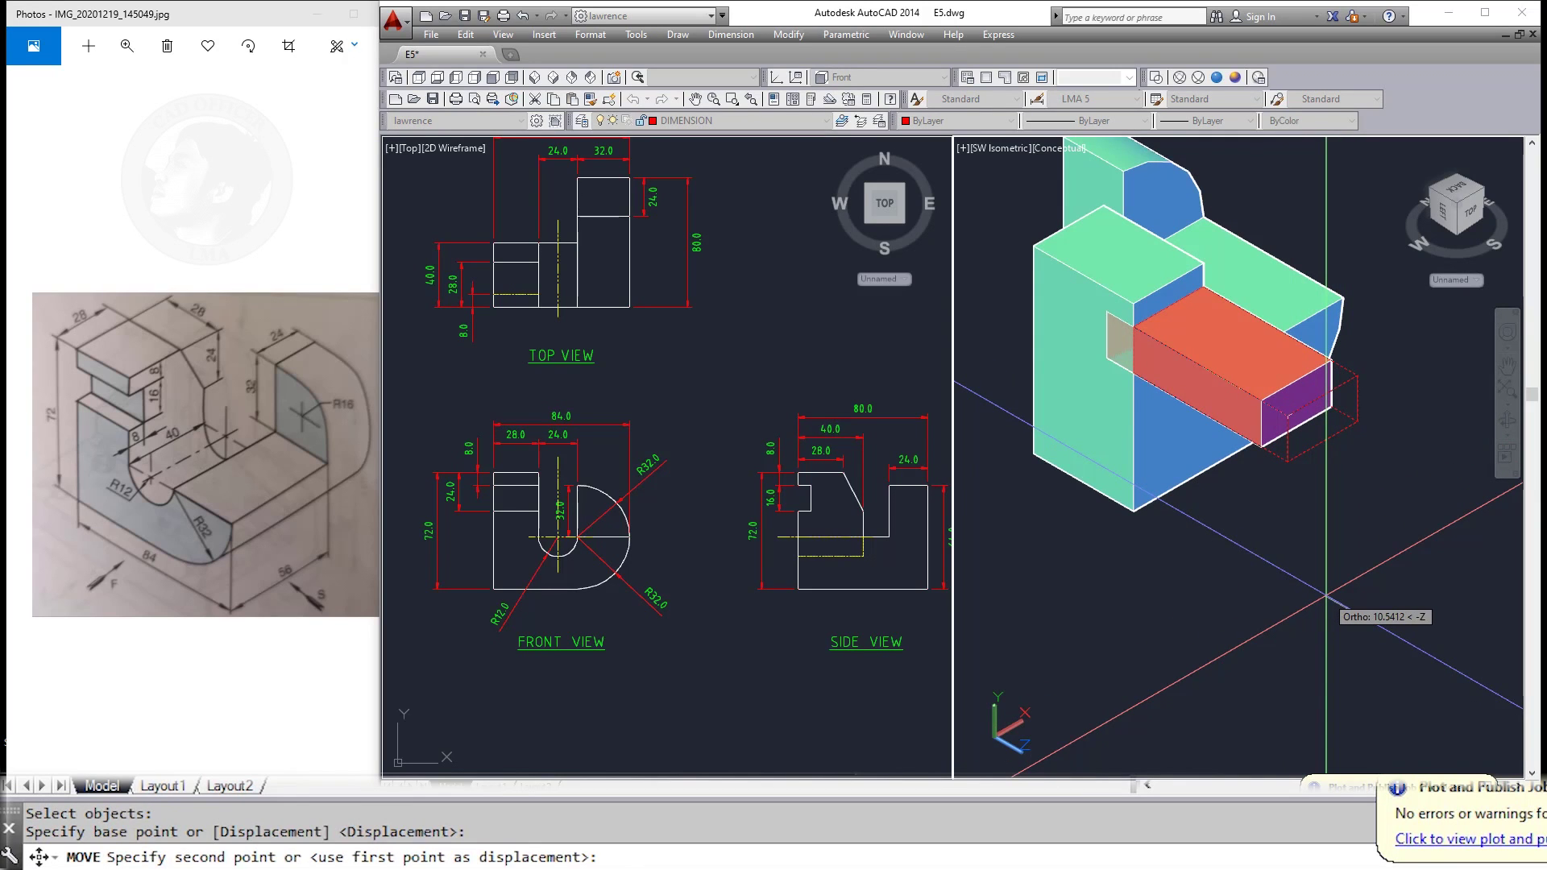
text(8)
key(Return)
key(Escape)
key(Escape)
Step: Try stretching the red box, cancel it, and reframe the solid
key(Return)
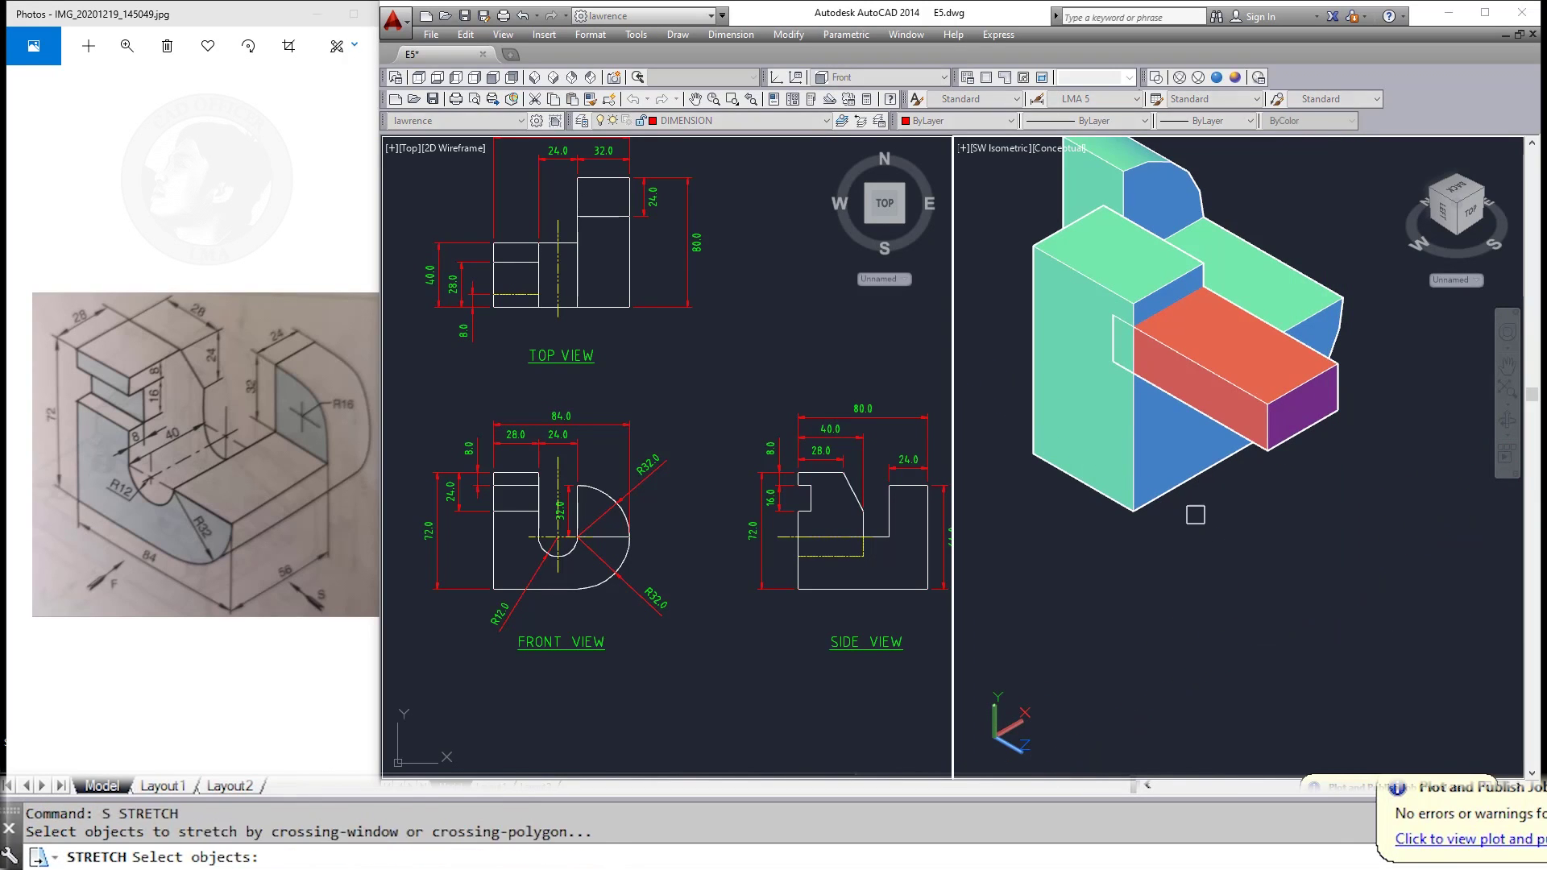
click(1173, 479)
key(Return)
key(Escape)
key(Return)
click(1306, 423)
key(Return)
key(Escape)
scroll(1390, 522, up, 2)
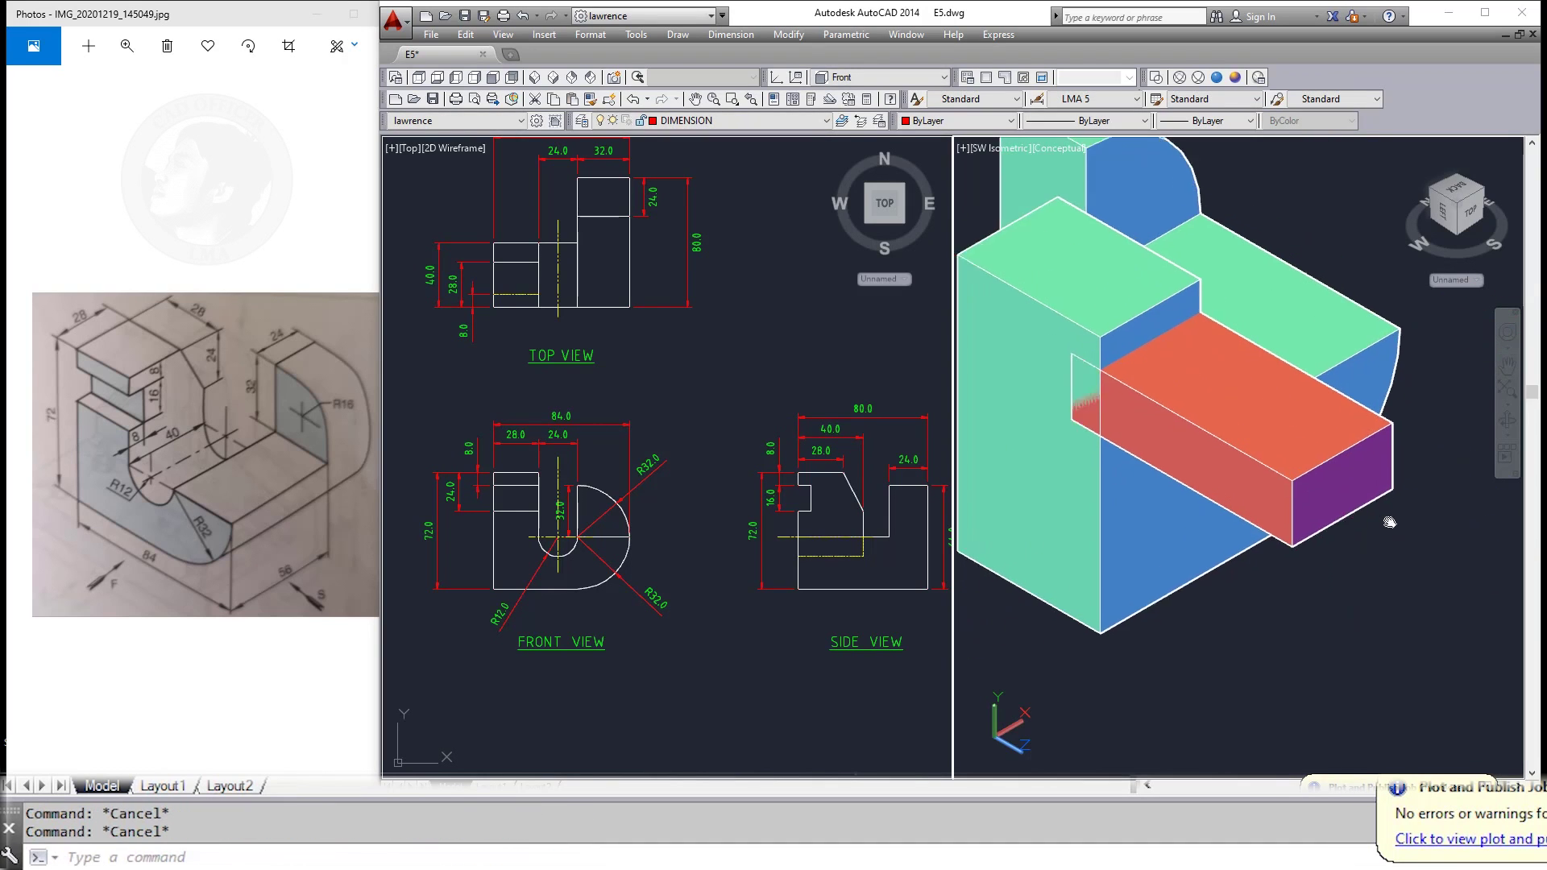
middle_drag(1389, 522, 1401, 527)
Step: Subtract the red box from the bracket solid with SU and recentre the view
text(su)
key(Return)
click(1402, 492)
key(Return)
click(1404, 487)
key(Return)
key(Escape)
key(Escape)
middle_drag(1248, 524, 1250, 553)
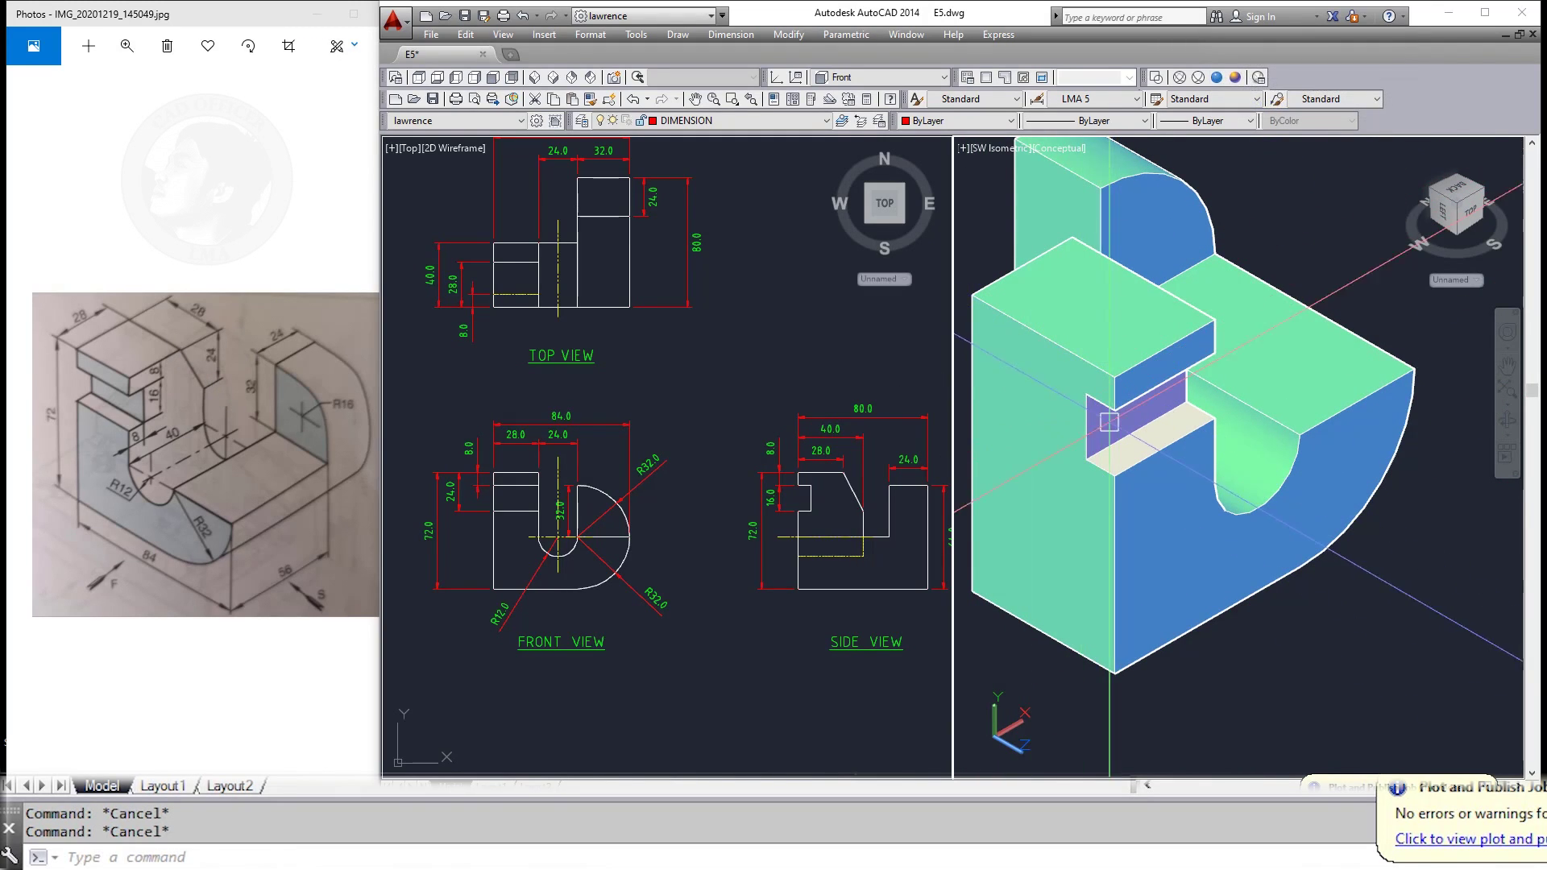
middle_drag(1104, 520, 1183, 516)
Step: Zoom into the side view and trace its slanted edge with a polyline
click(767, 593)
scroll(725, 556, up, 2)
scroll(766, 540, up, 1)
scroll(789, 534, up, 2)
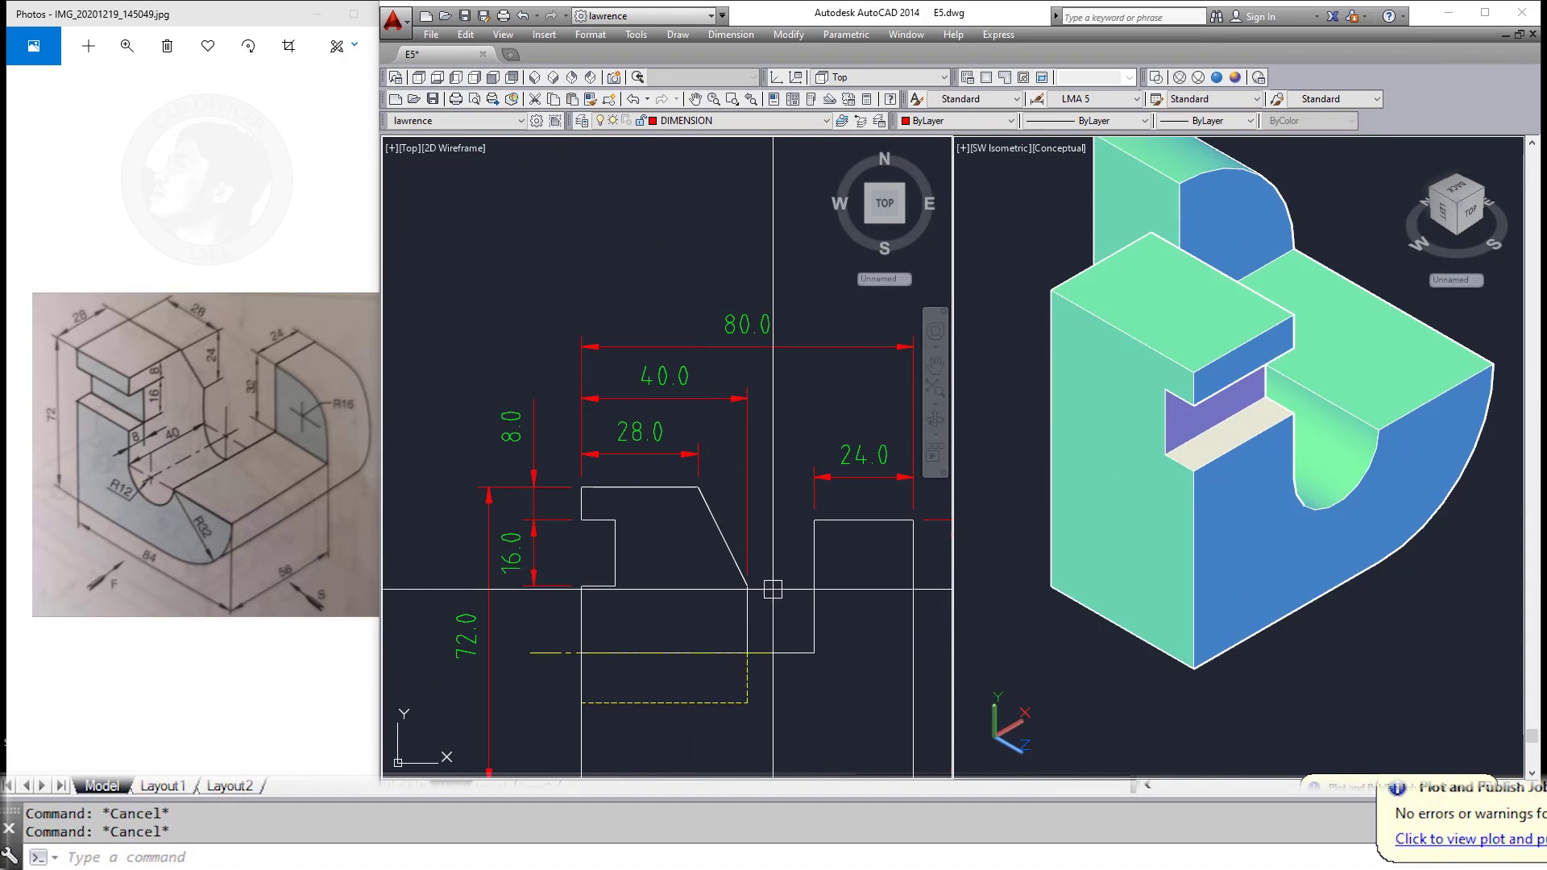
middle_drag(804, 593, 810, 568)
key(Return)
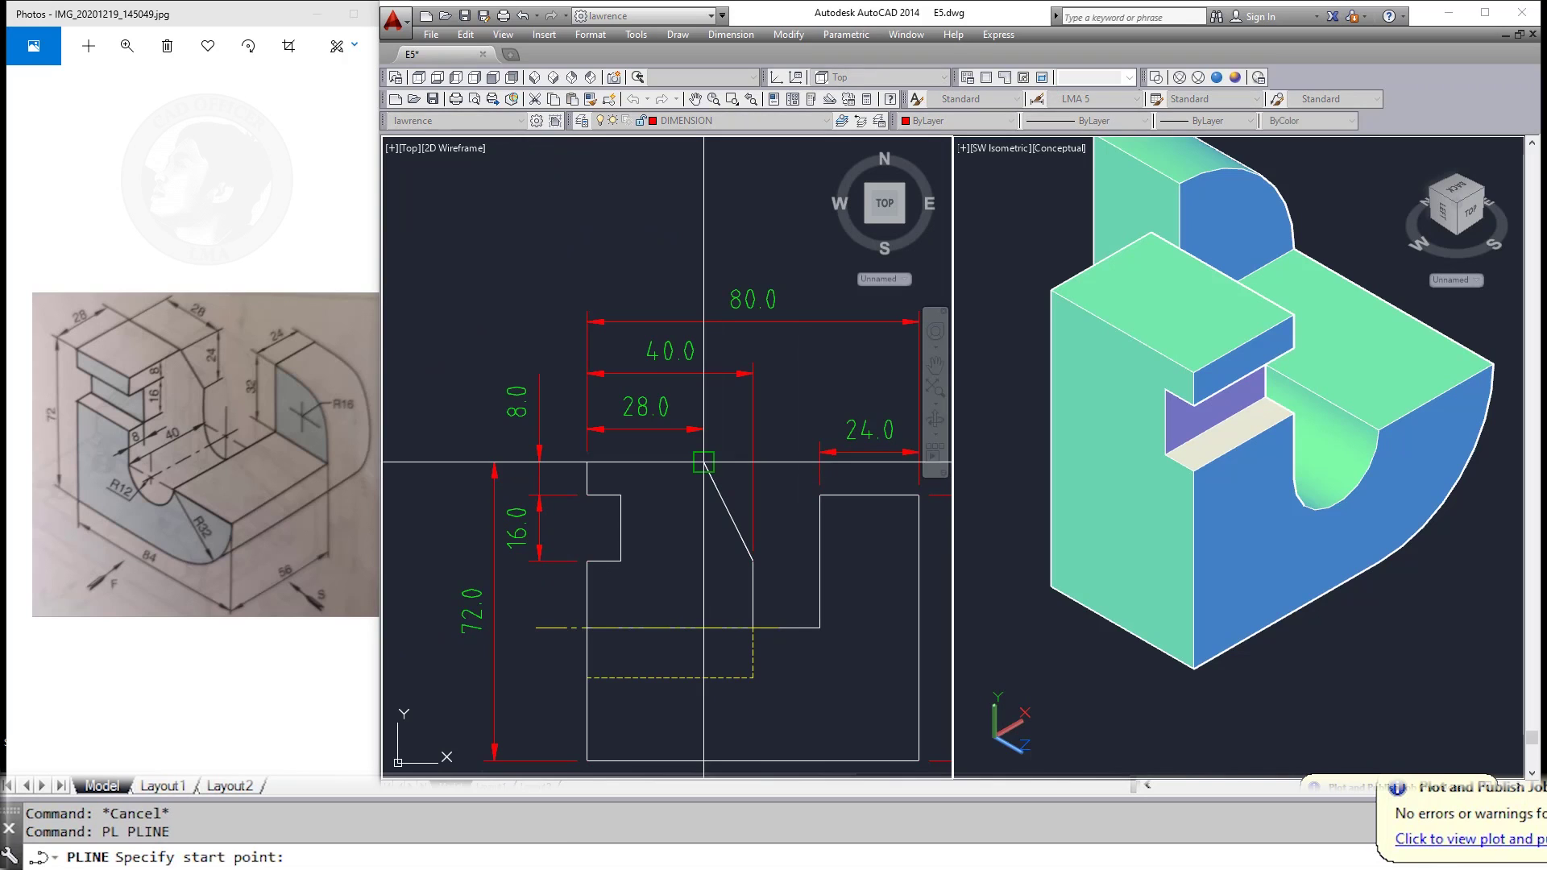
click(754, 561)
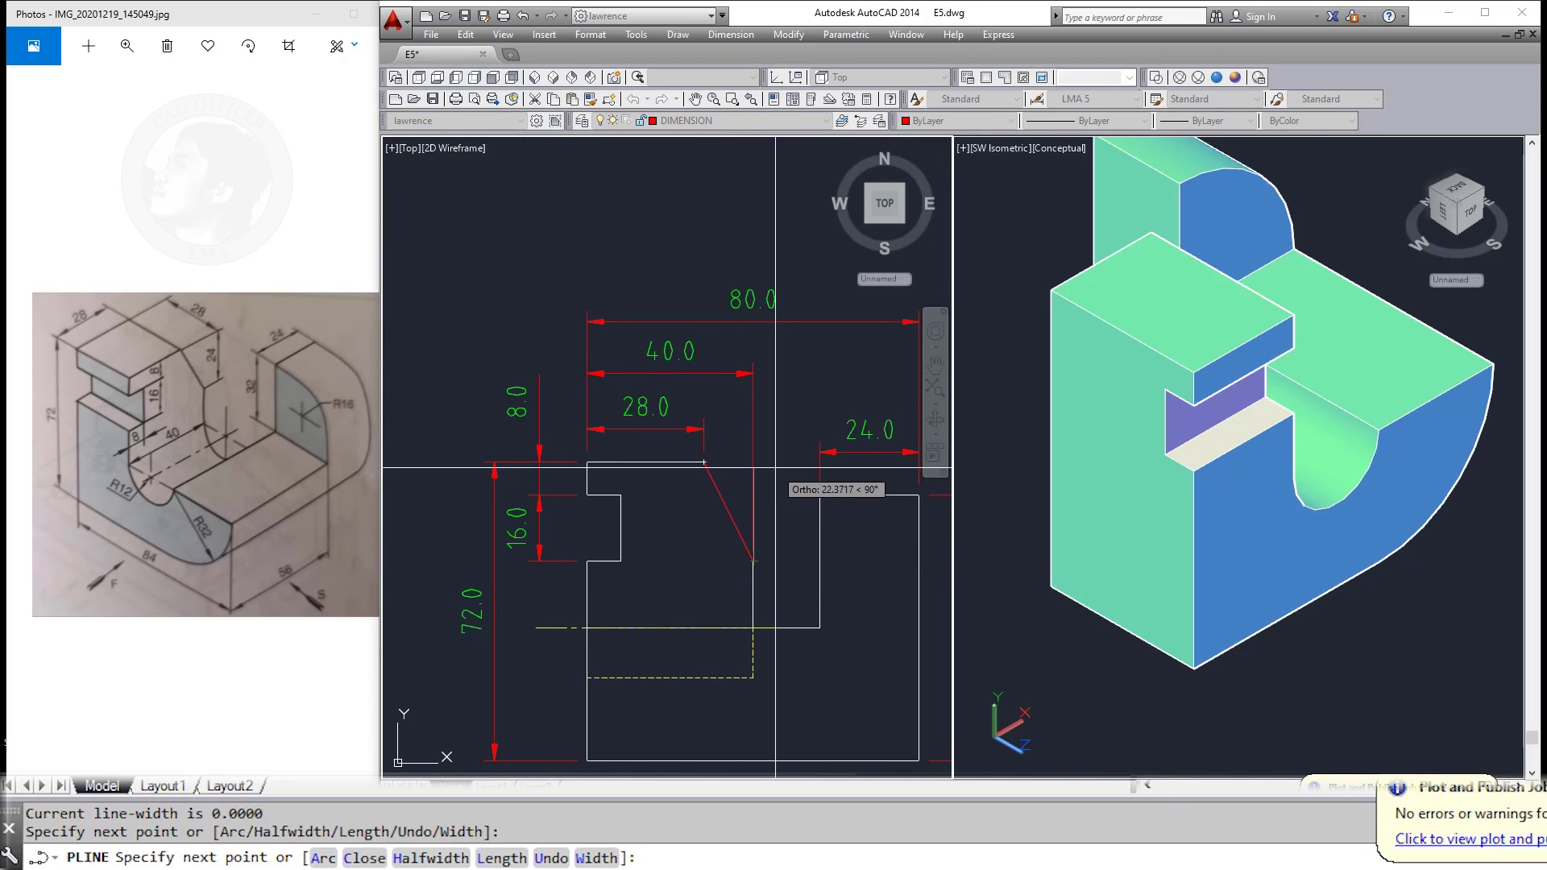
scroll(741, 466, up, 3)
key(Escape)
key(Escape)
Step: Erase the misdrawn polyline
click(704, 477)
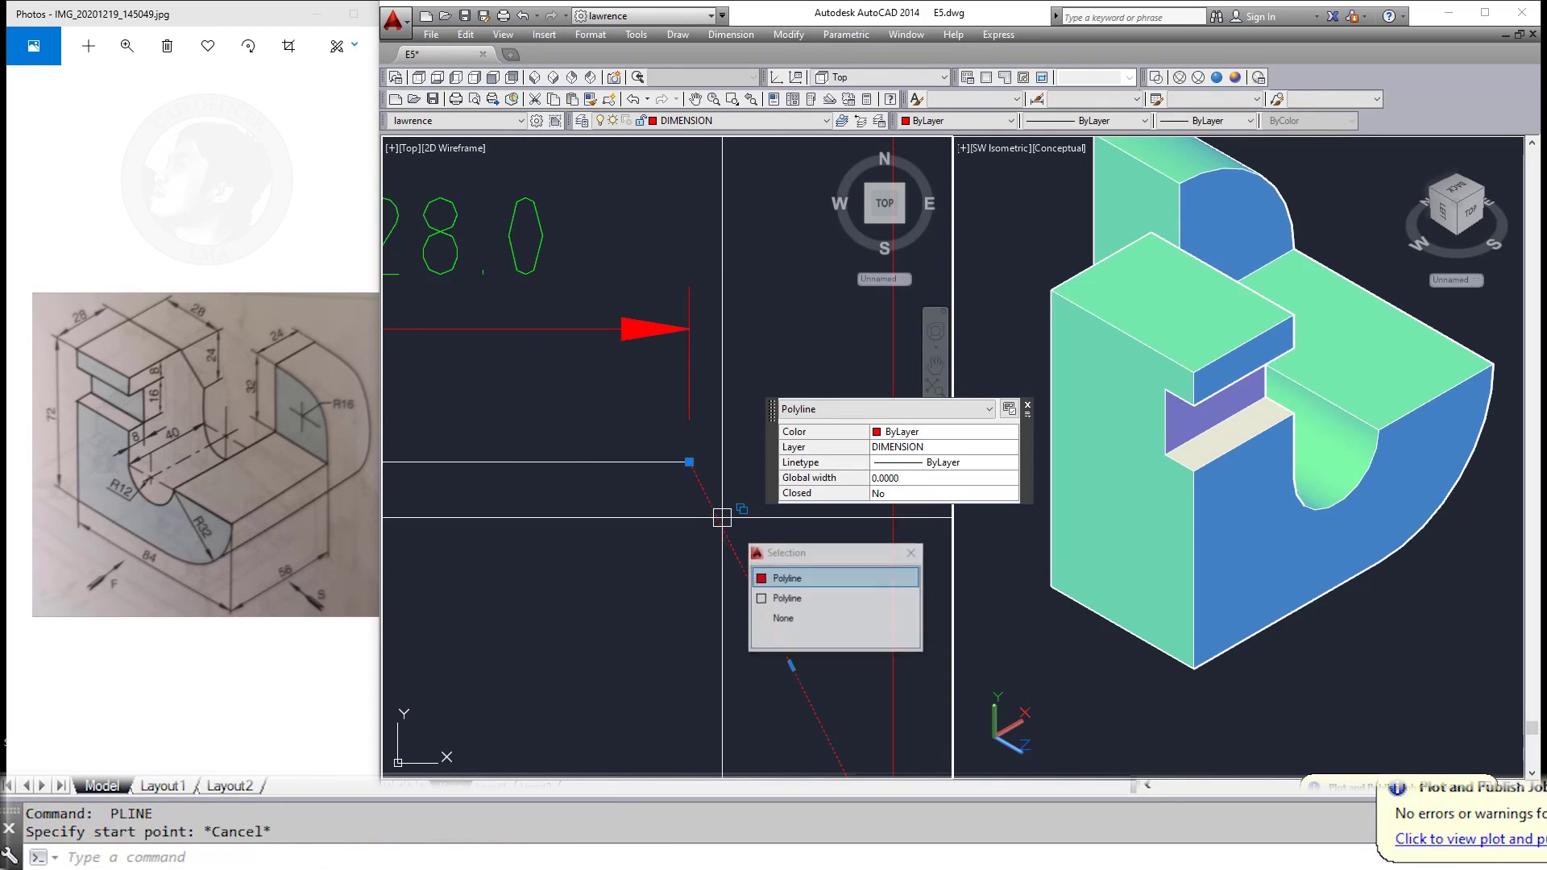
text(e)
key(Return)
scroll(704, 477, down, 3)
Step: Redraw the line from the slanted edge's top corner down along the edge
text(l)
key(Return)
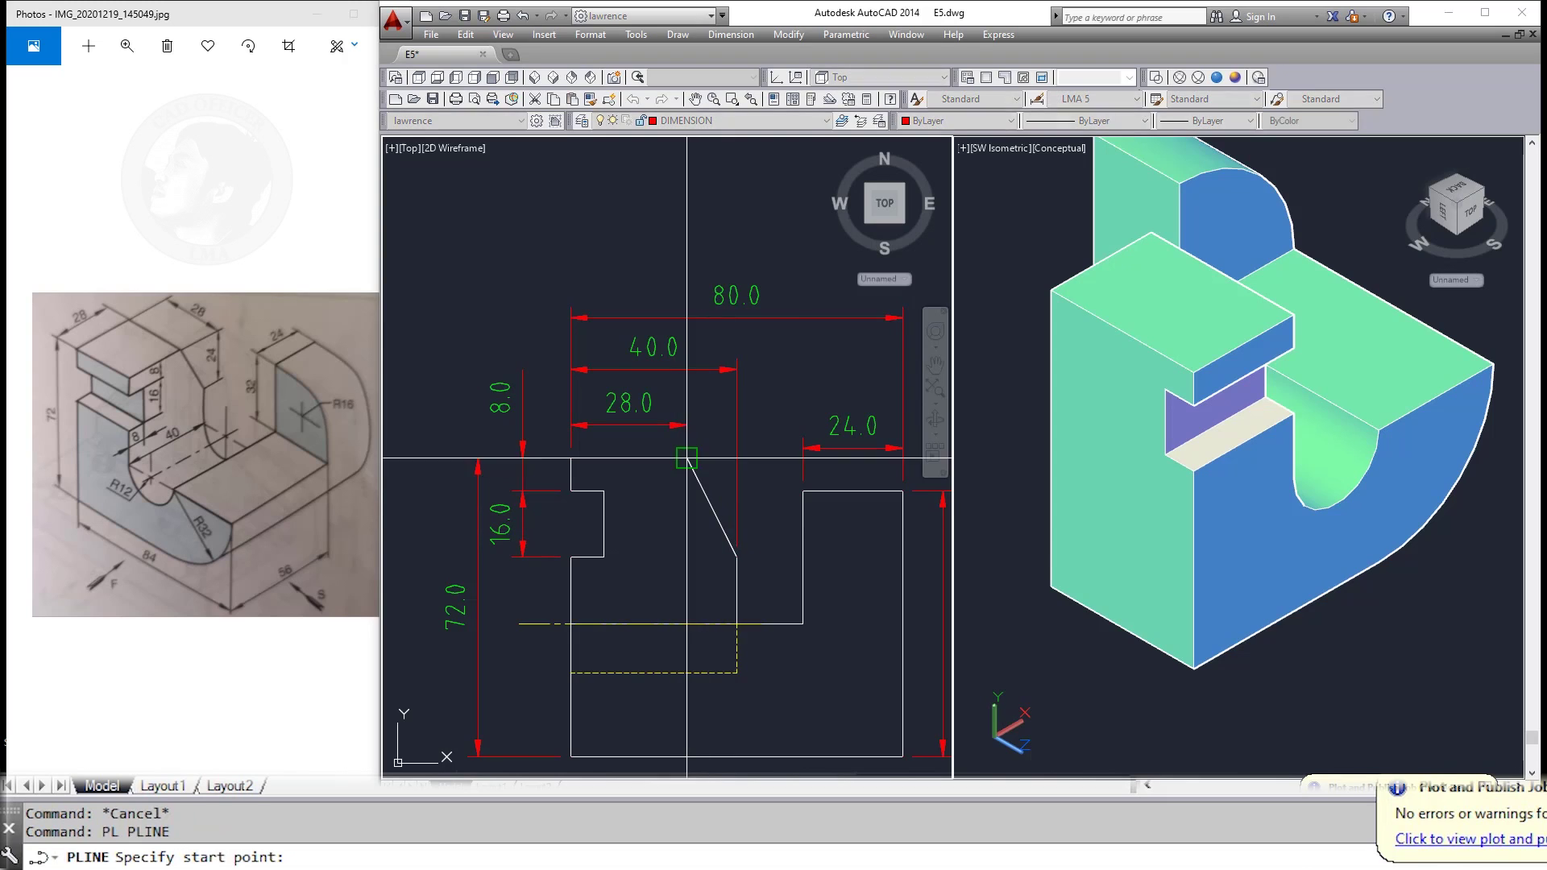
click(688, 458)
click(733, 551)
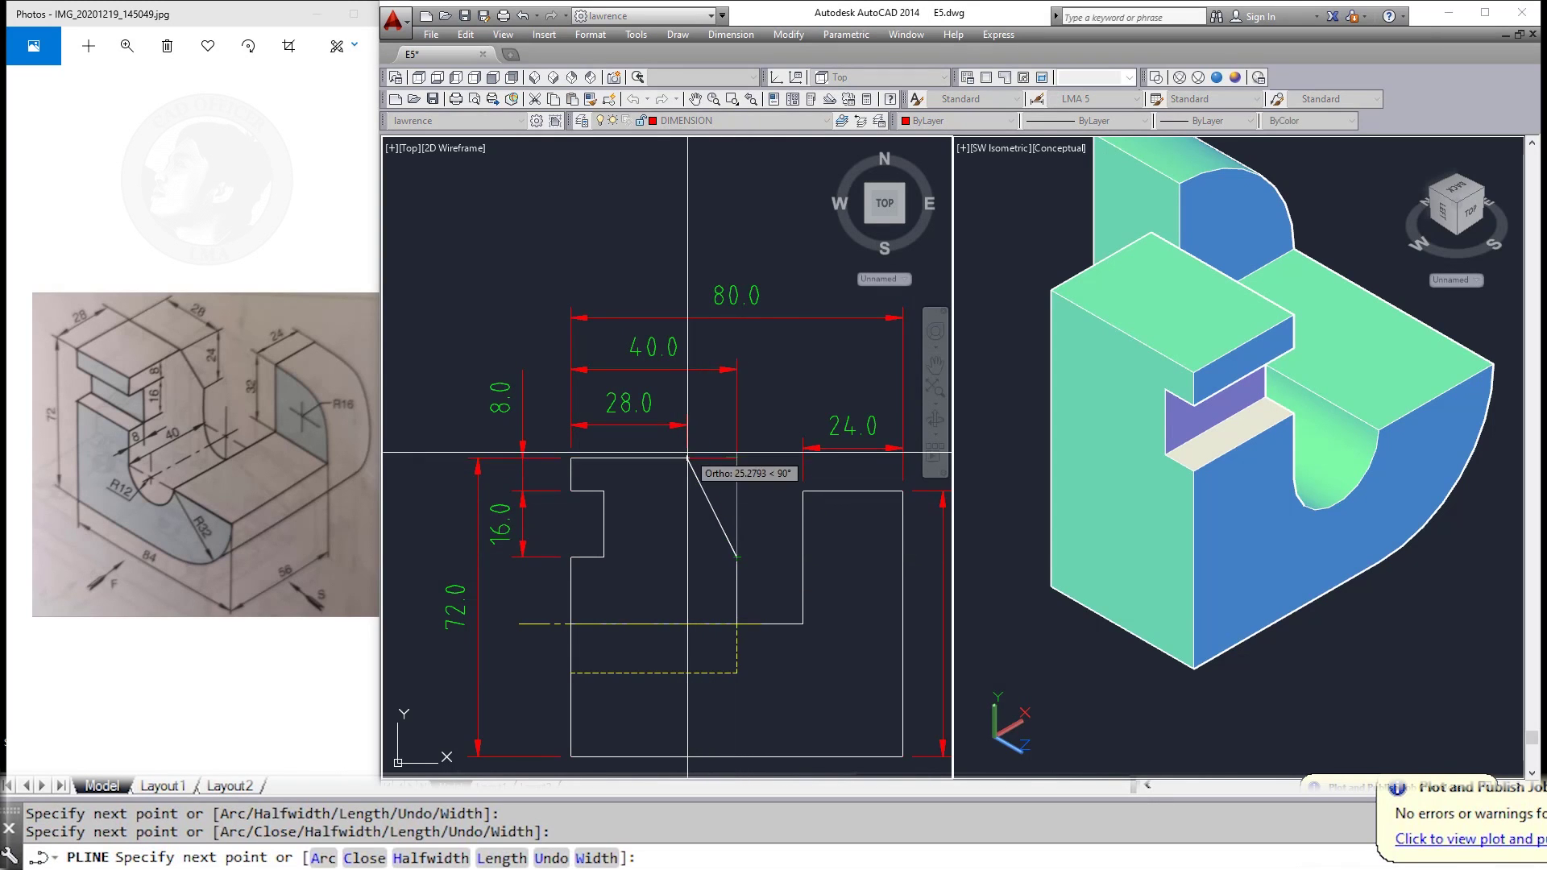
key(Escape)
key(Escape)
Step: Pan the side view and start moving the traced outline, then cancel
middle_drag(686, 458, 636, 484)
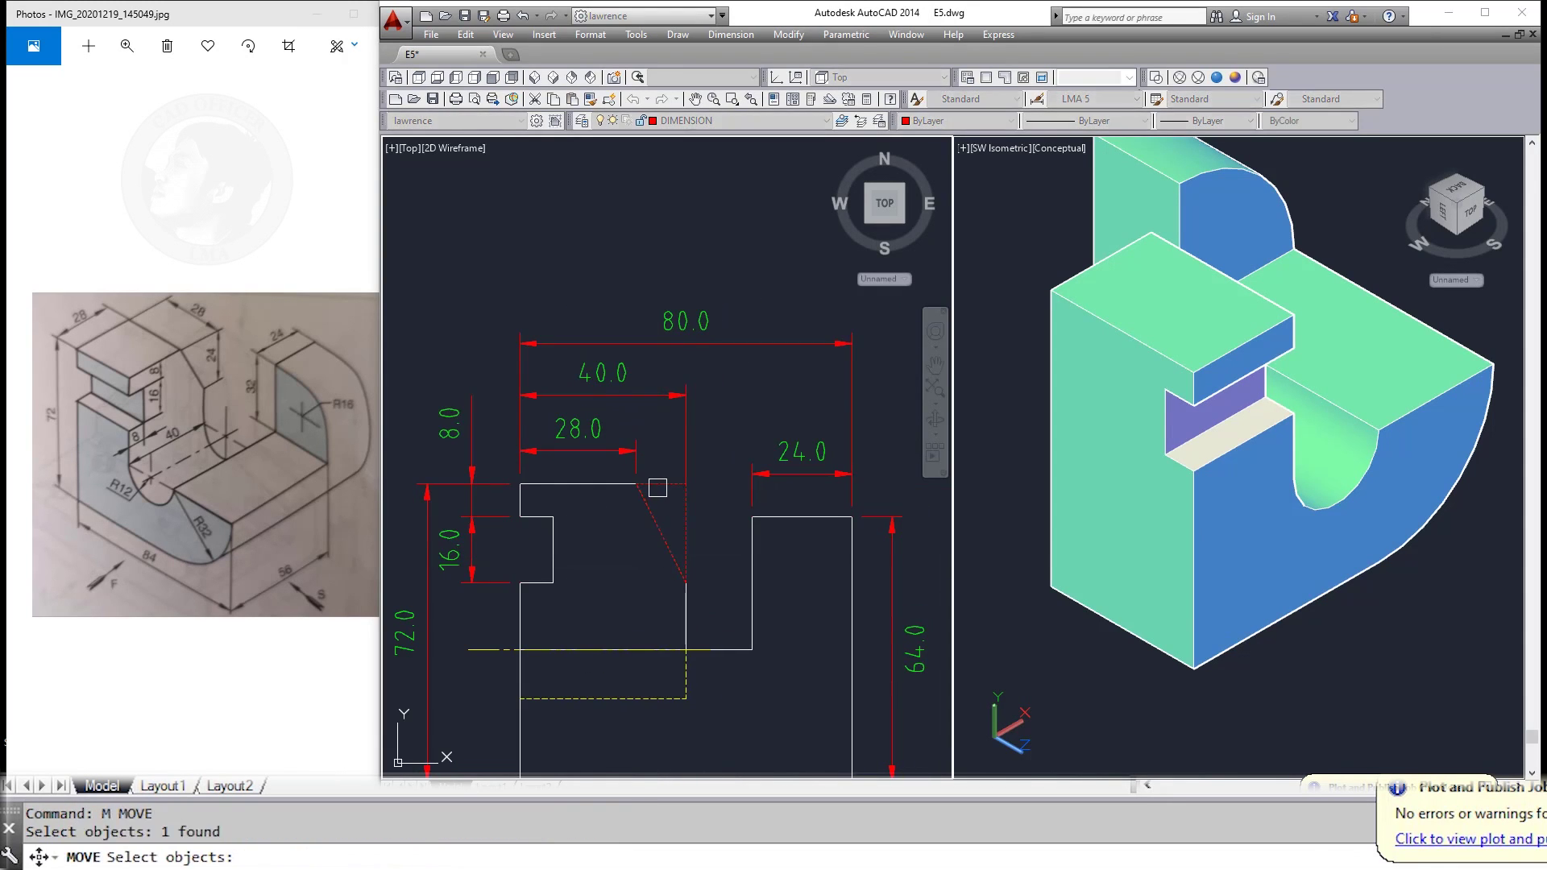
click(657, 487)
scroll(657, 488, down, 5)
key(Return)
click(684, 553)
key(Escape)
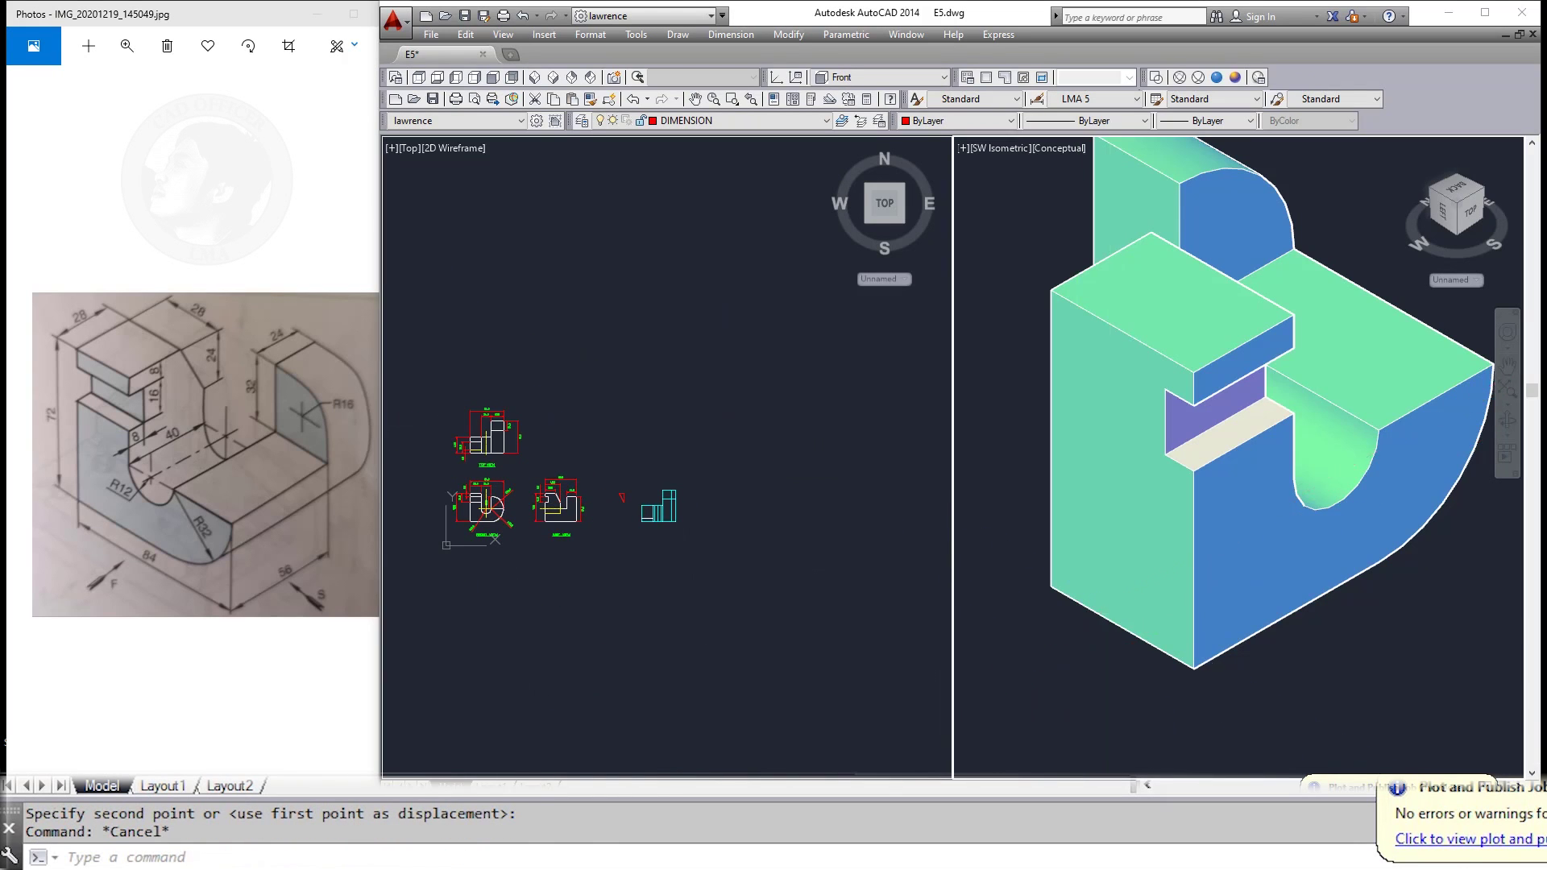
Step: Start rotating the red triangle about its corner, then cancel
scroll(1112, 600, down, 4)
key(Escape)
text(o)
key(Return)
scroll(1107, 589, up, 3)
click(1112, 607)
key(Return)
click(1131, 590)
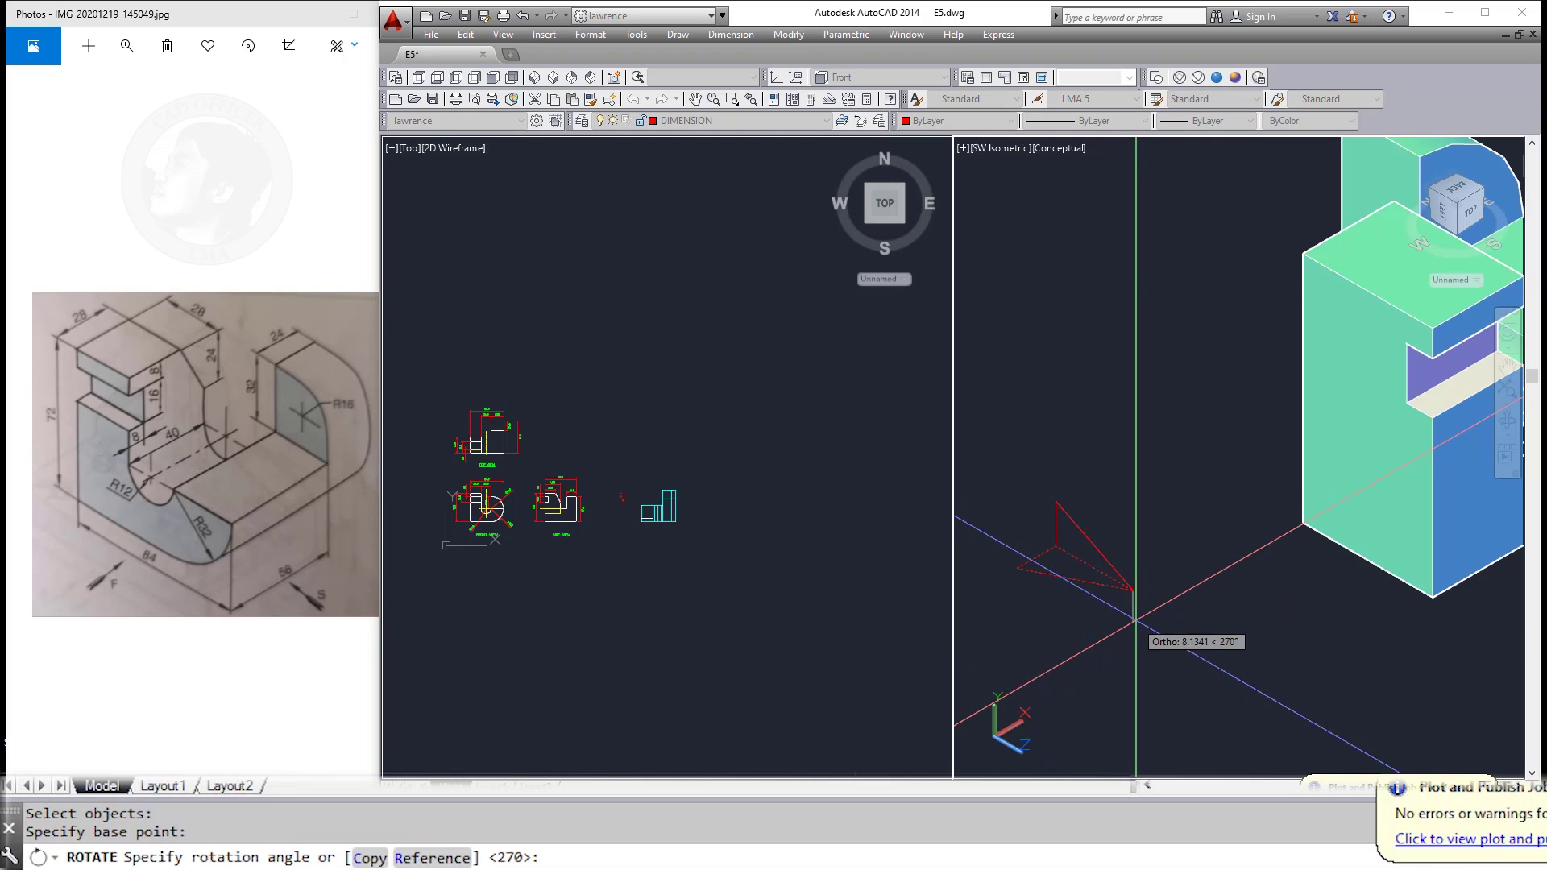
key(Escape)
Step: Set the UCS to Left, select the triangle, then return the UCS to World
click(877, 78)
click(842, 174)
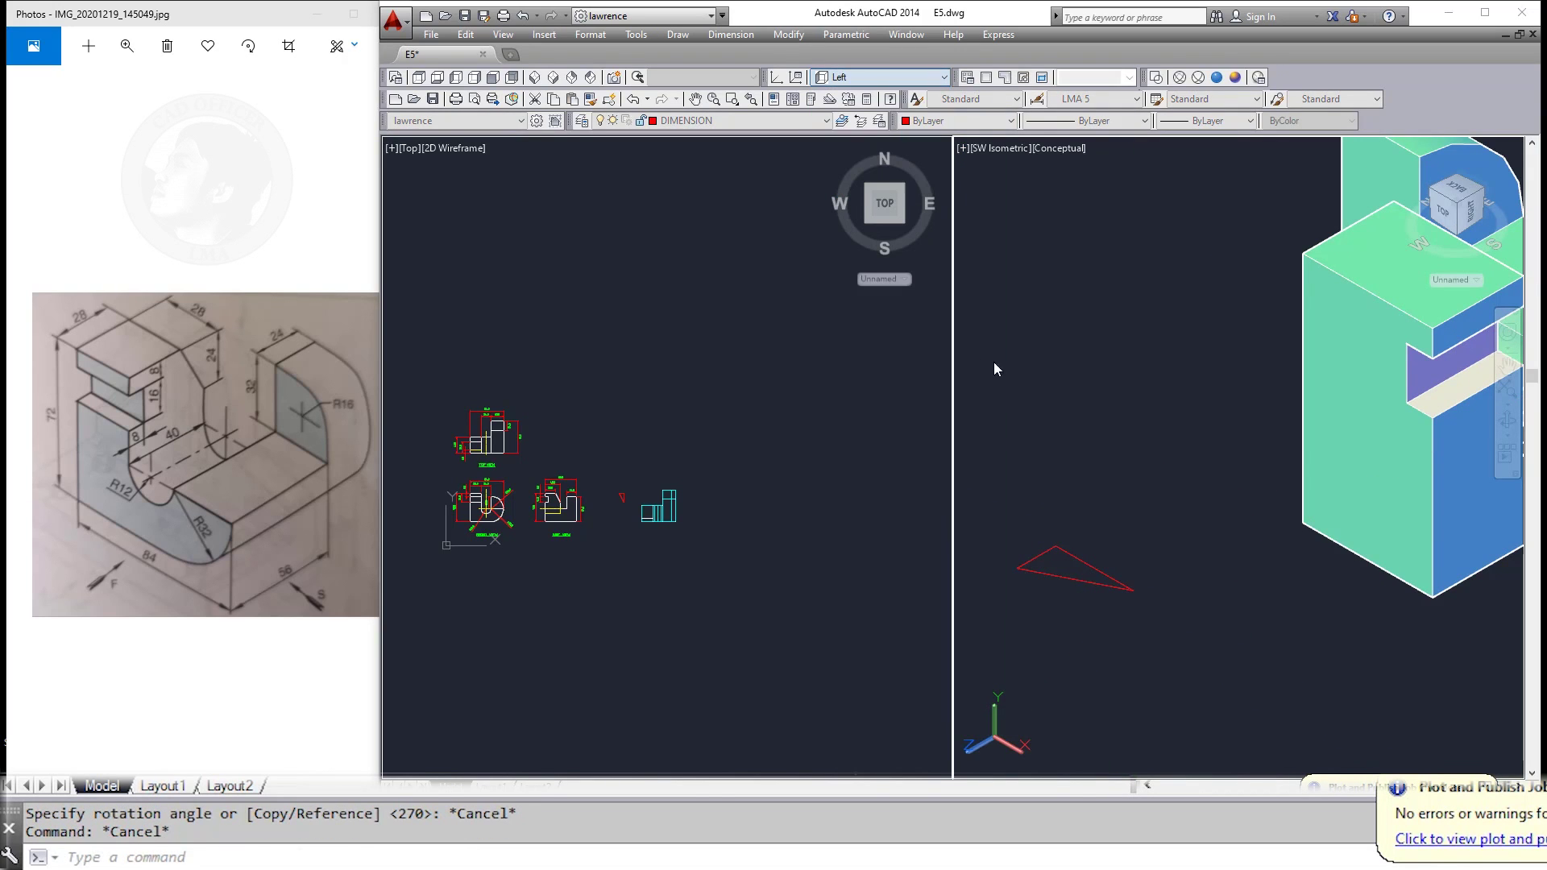
key(Return)
click(1116, 587)
key(Return)
Step: Rotate the red triangle about its corner so it stands upright beside the bracket
key(Return)
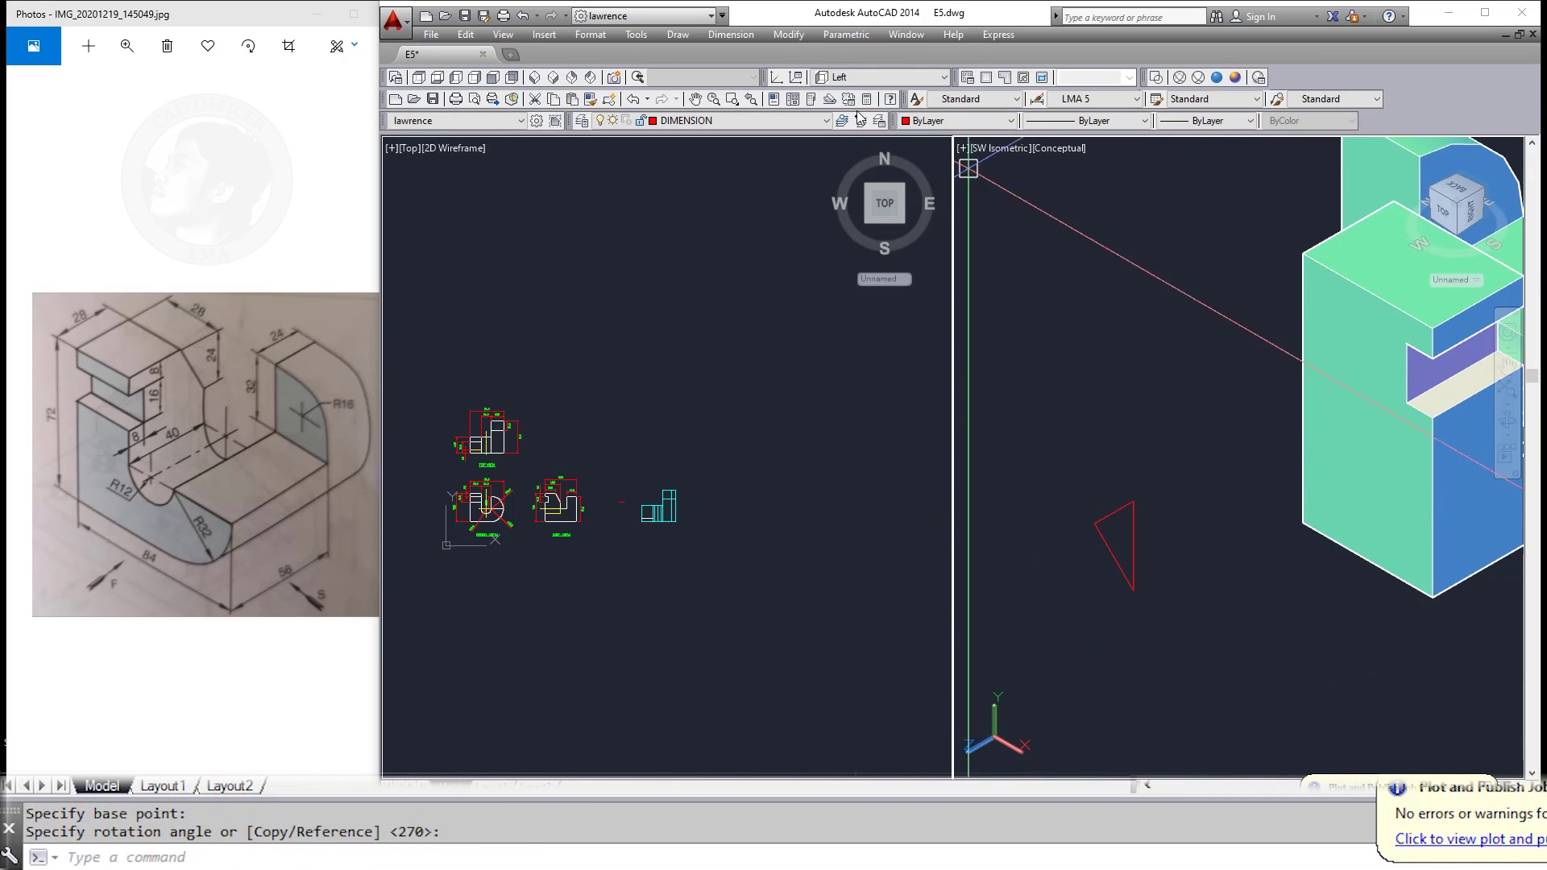
click(889, 76)
click(842, 95)
key(Escape)
key(Escape)
text(ro)
key(Return)
click(1092, 533)
key(Return)
click(1132, 591)
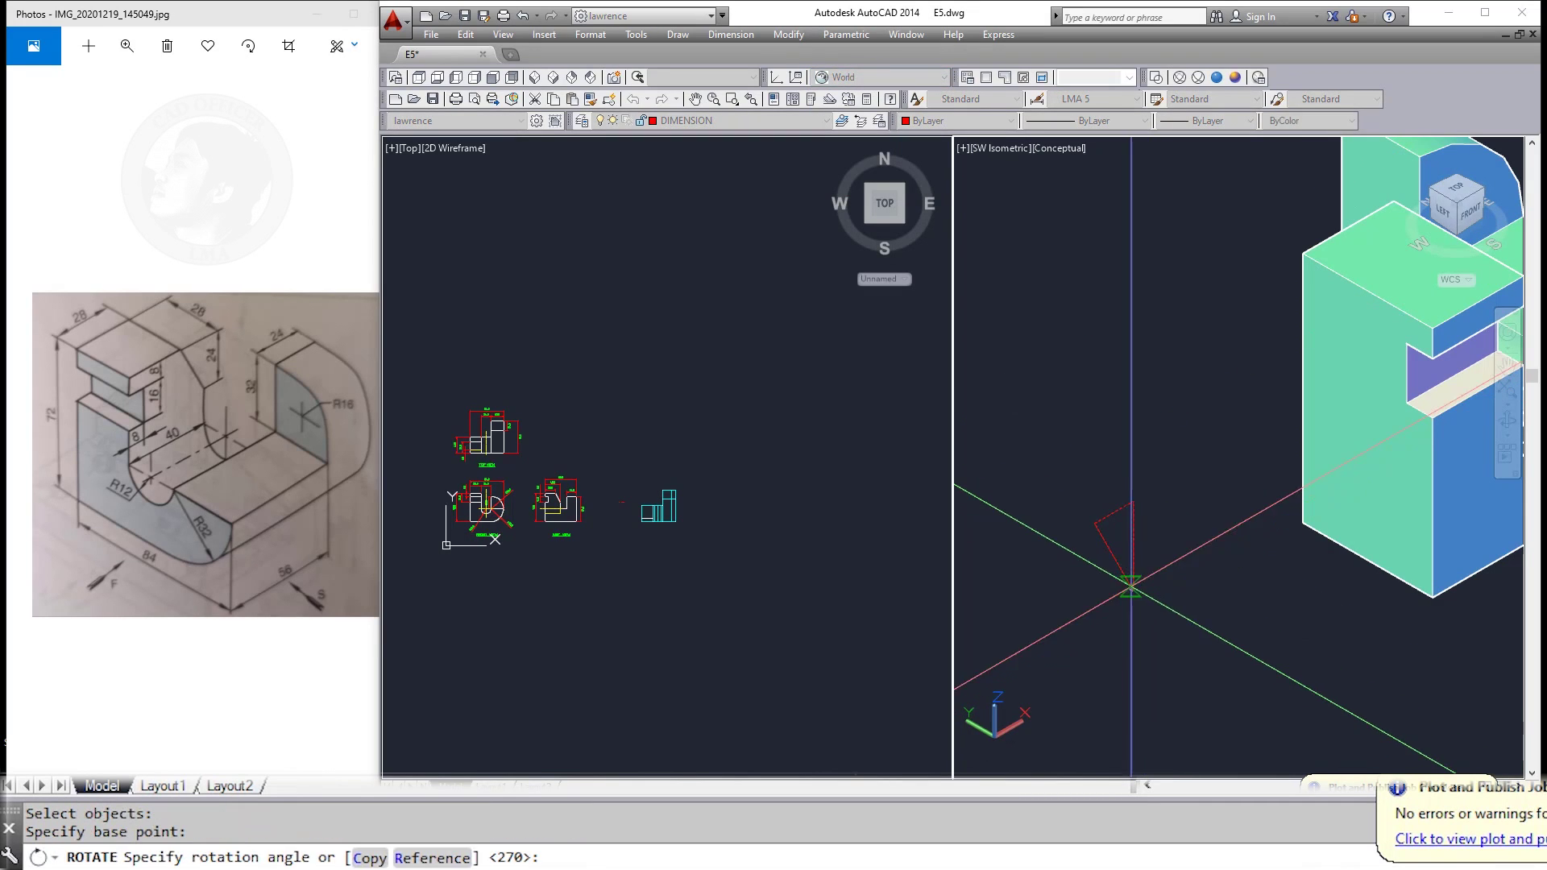
key(Escape)
key(Escape)
middle_drag(1238, 615, 1227, 627)
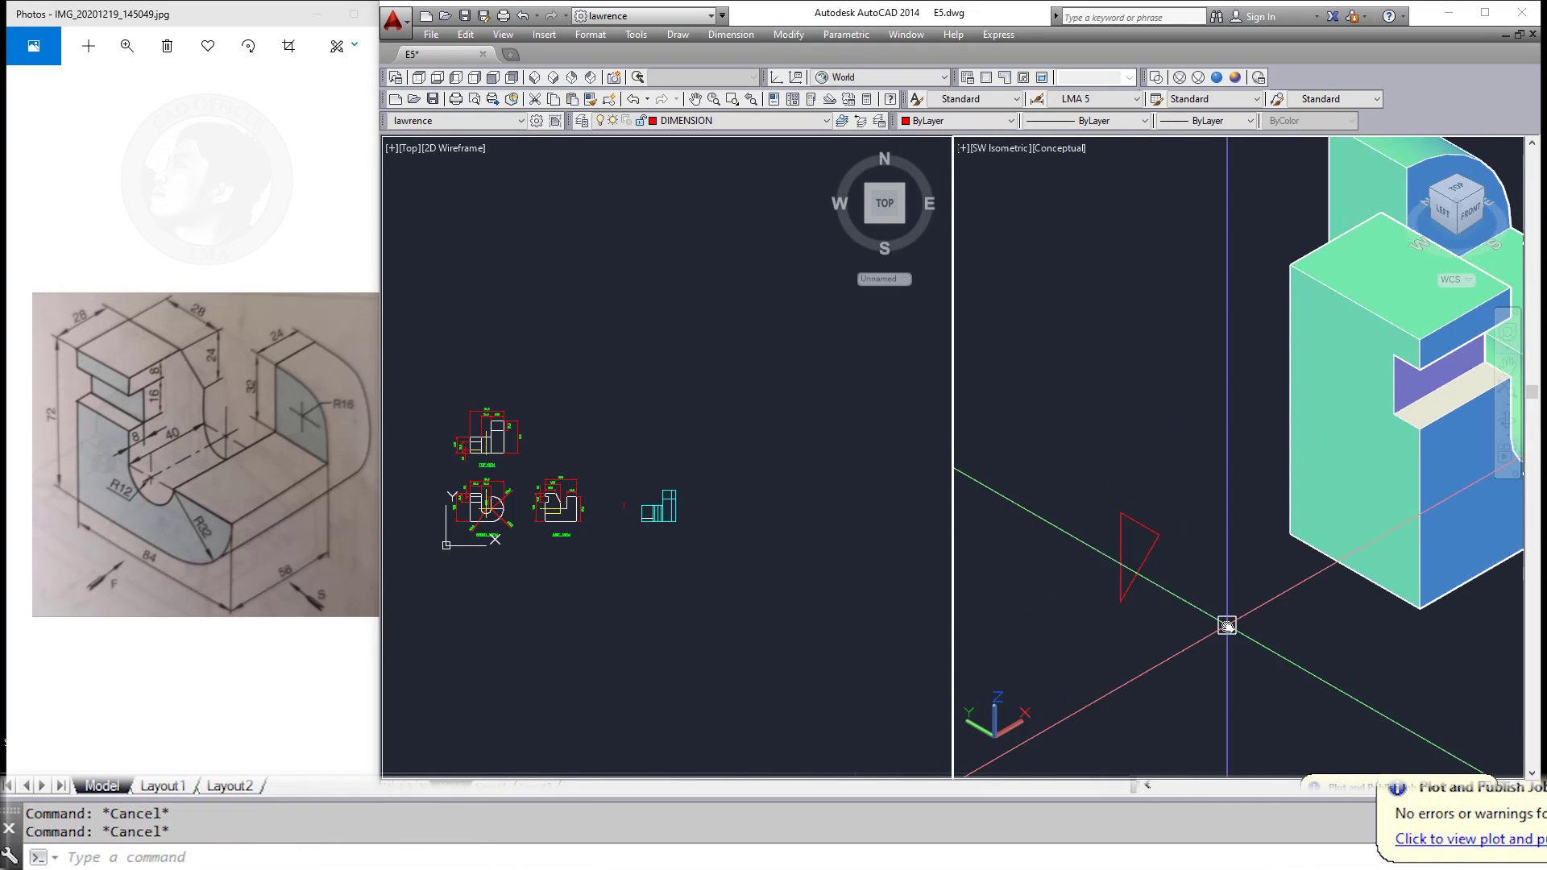
text(t)
key(Return)
Step: Select the red triangle profile for extrusion into a triangular prism
drag(1104, 500, 1176, 613)
shift+middle_drag(1141, 622, 1378, 615)
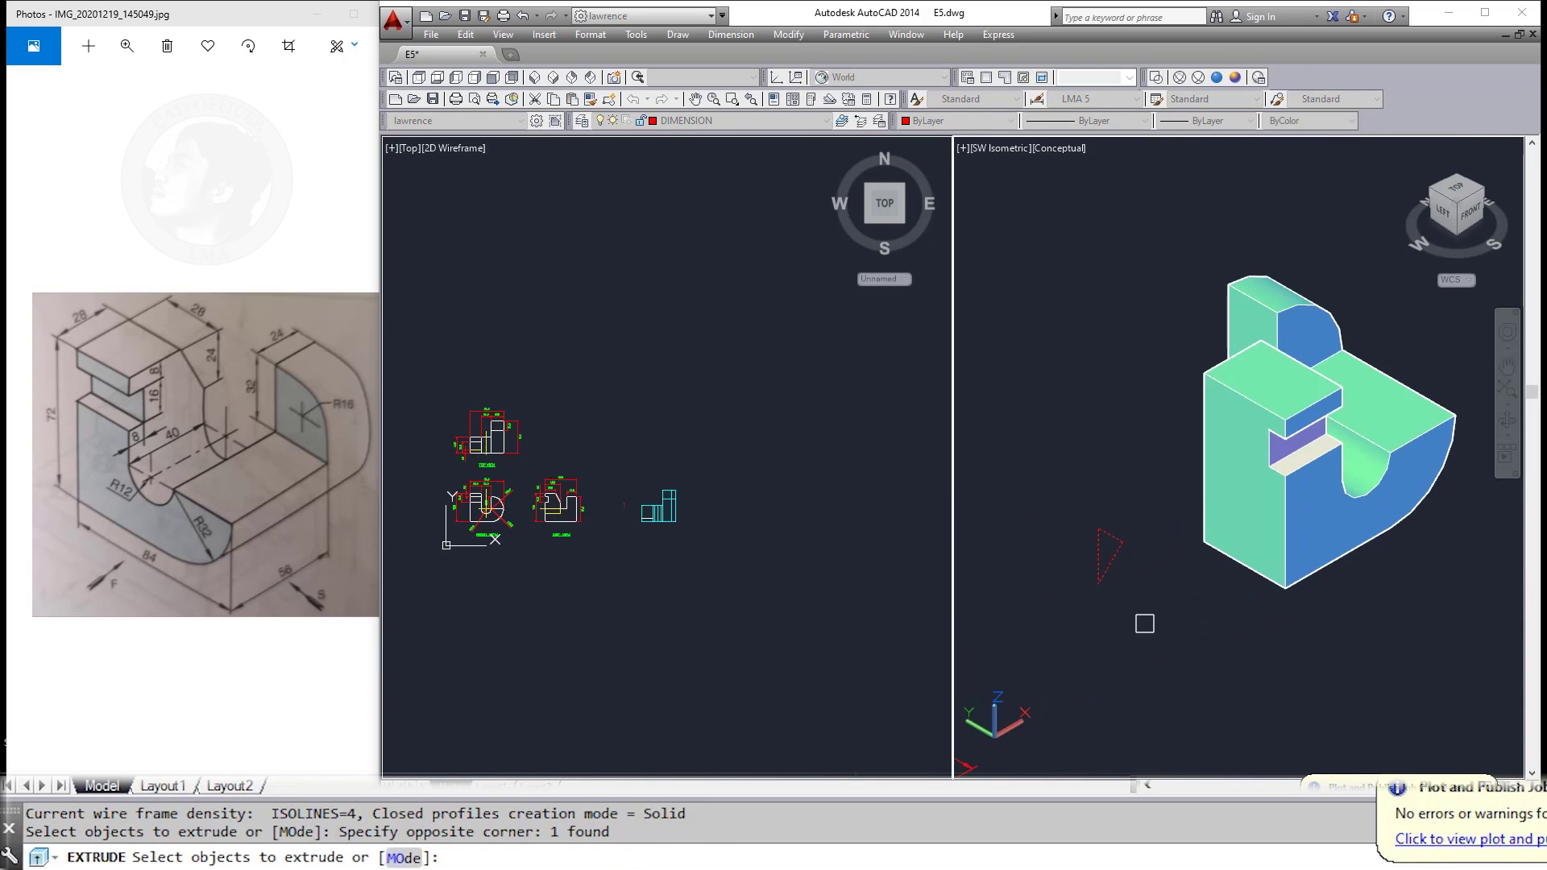
key(Return)
key(Escape)
Step: Move the triangular prism down and left toward the bracket
key(Escape)
text(m)
key(Return)
click(1128, 548)
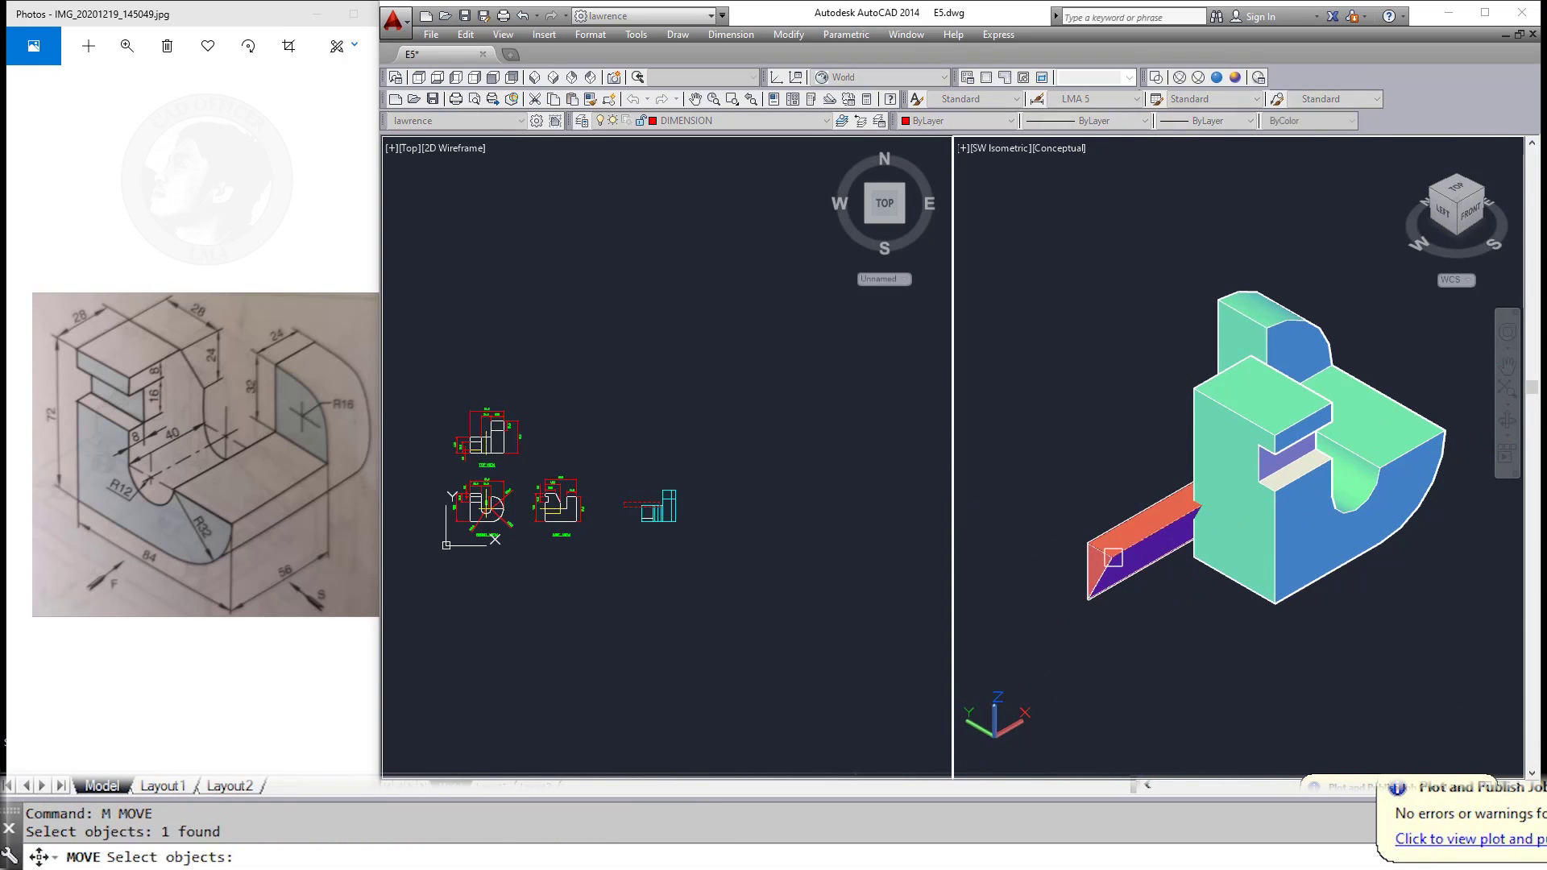
click(1133, 631)
key(Escape)
key(Escape)
middle_drag(1119, 484, 1106, 516)
text(m)
key(Return)
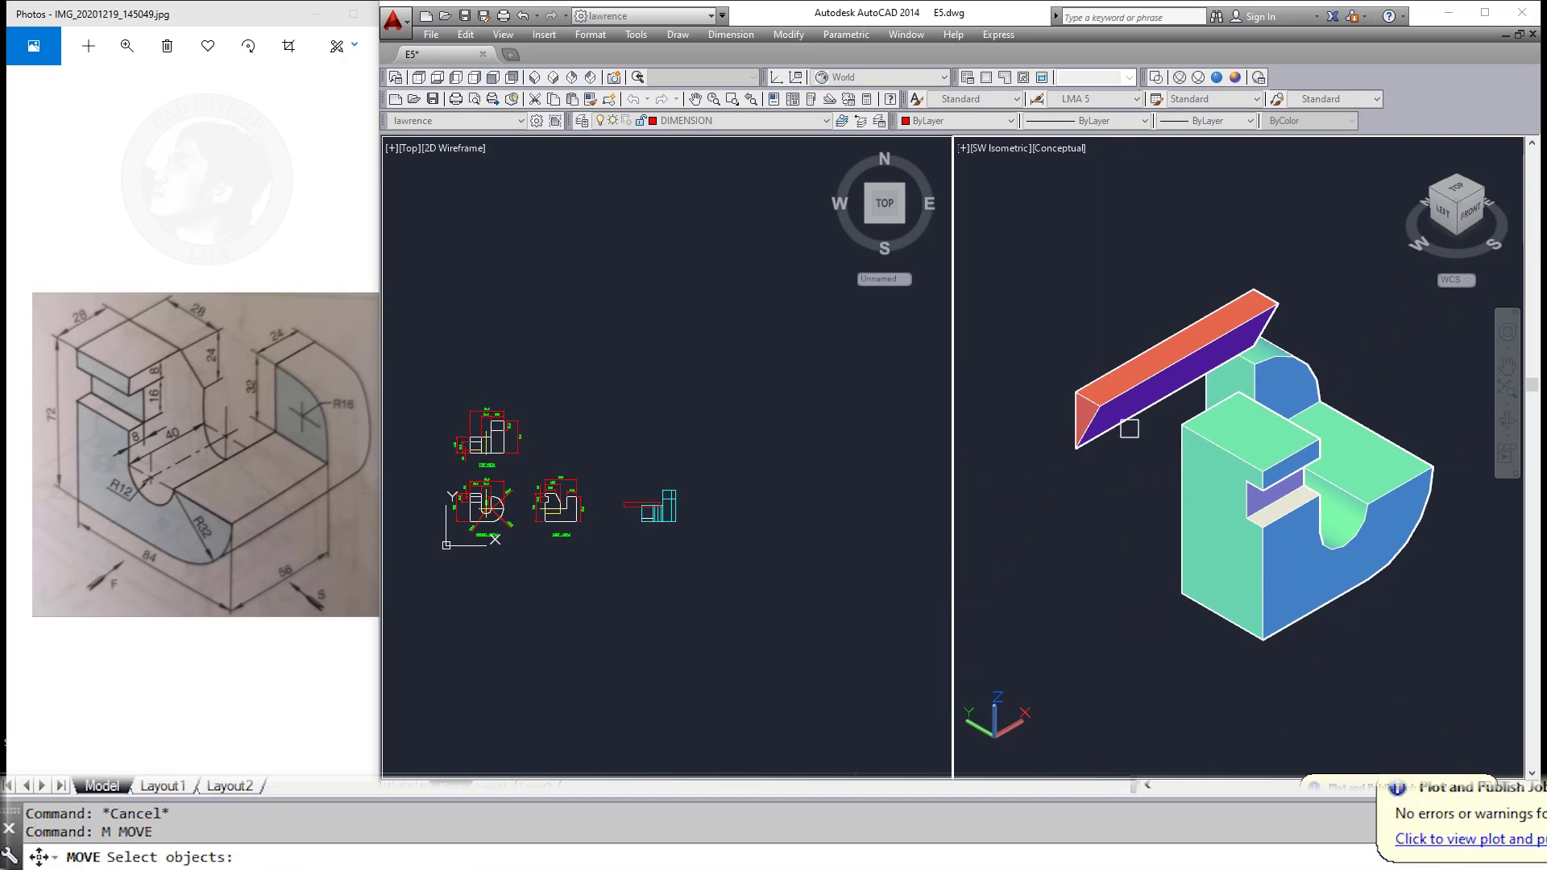
click(1168, 371)
key(Return)
click(1277, 304)
Step: Reposition the prism so it sits inside the bracket corner
key(Escape)
key(Escape)
text(m)
key(Return)
click(1174, 432)
scroll(1174, 431, up, 3)
key(Return)
click(1174, 431)
key(Escape)
key(Escape)
scroll(1289, 365, down, 3)
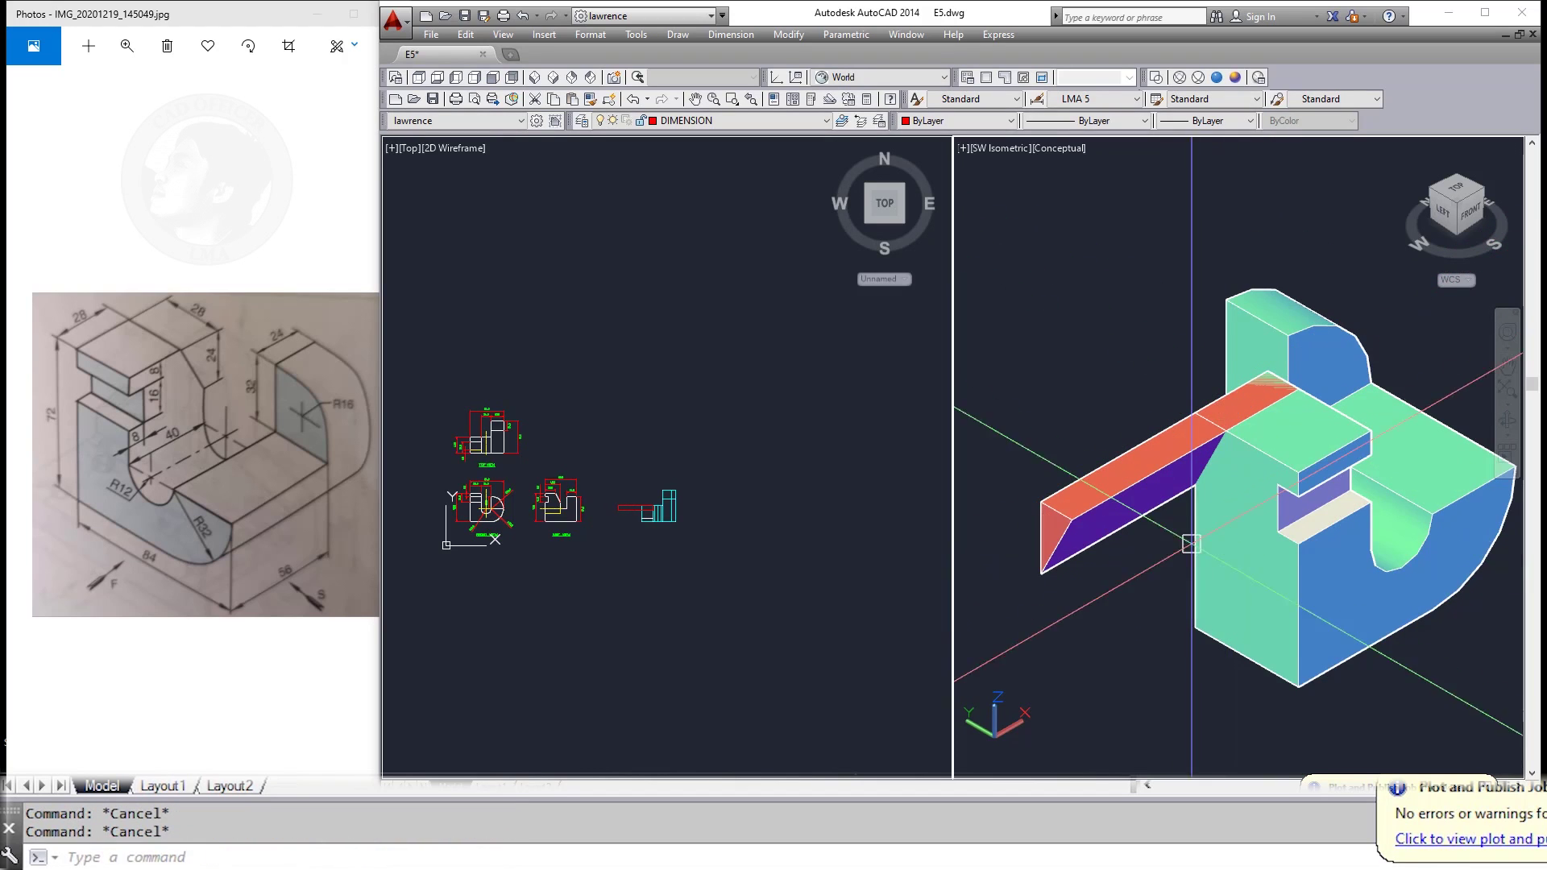
Step: Attempt to stretch the bracket solid, cancelling both tries
key(Return)
click(1136, 562)
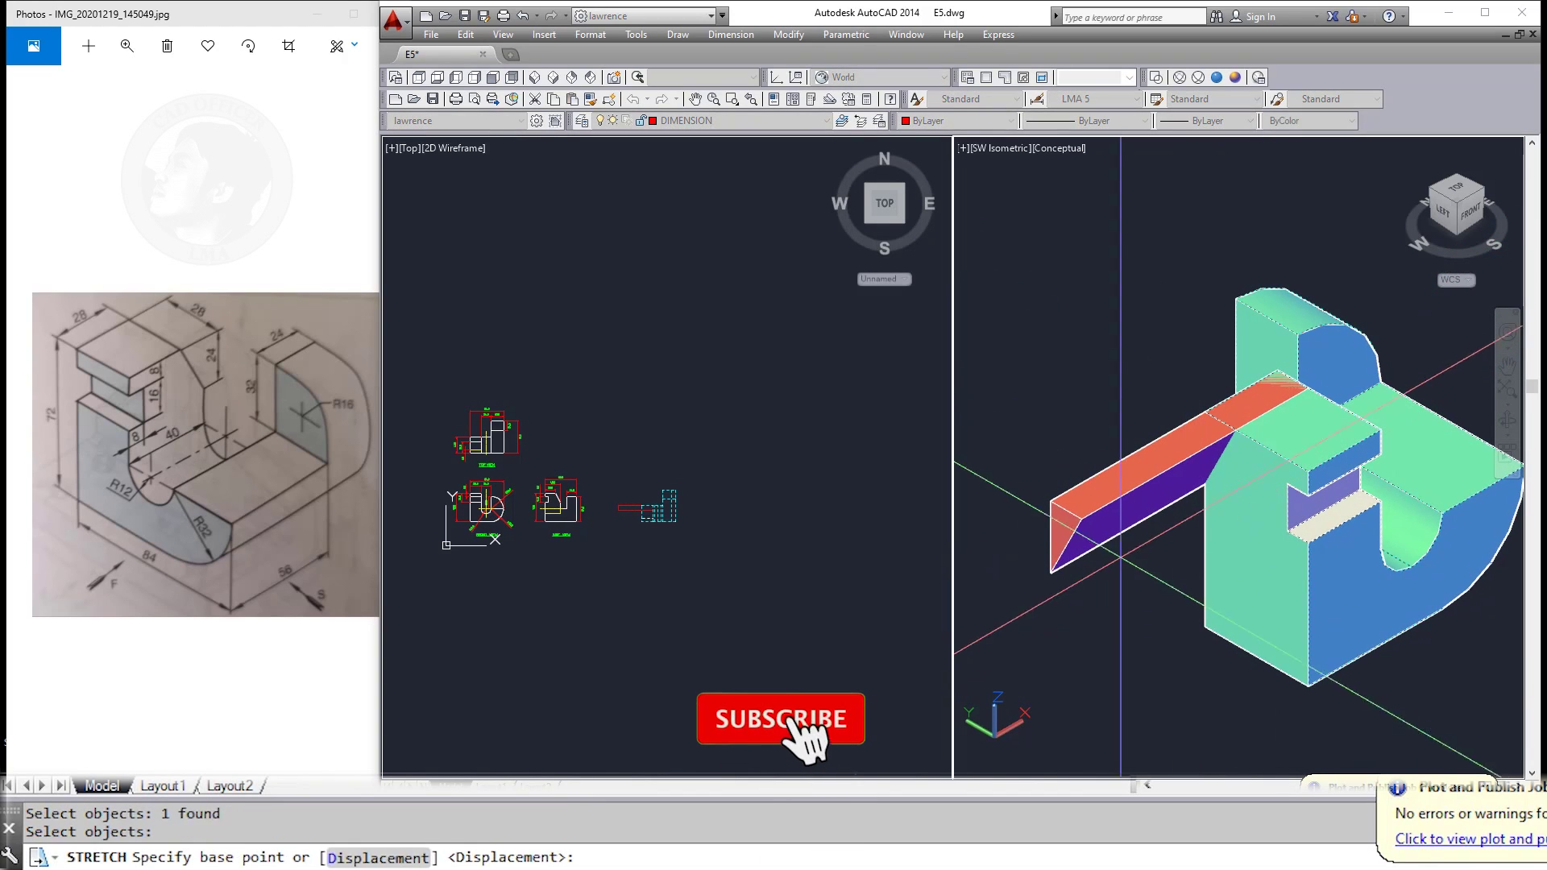
key(Return)
key(Escape)
text(s)
key(Return)
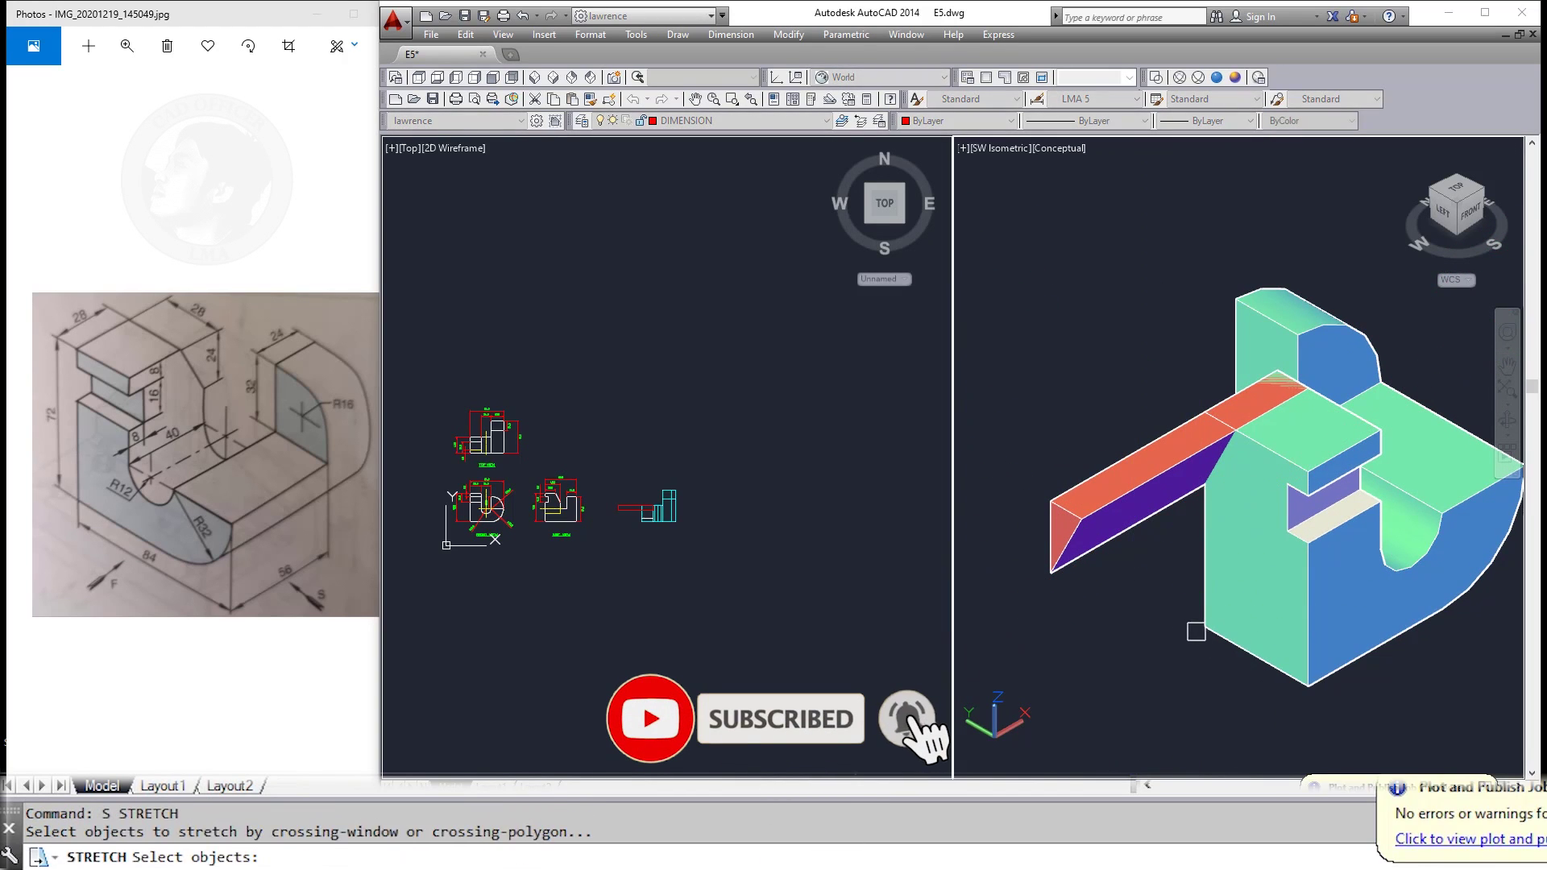
click(1196, 629)
click(1191, 633)
key(Return)
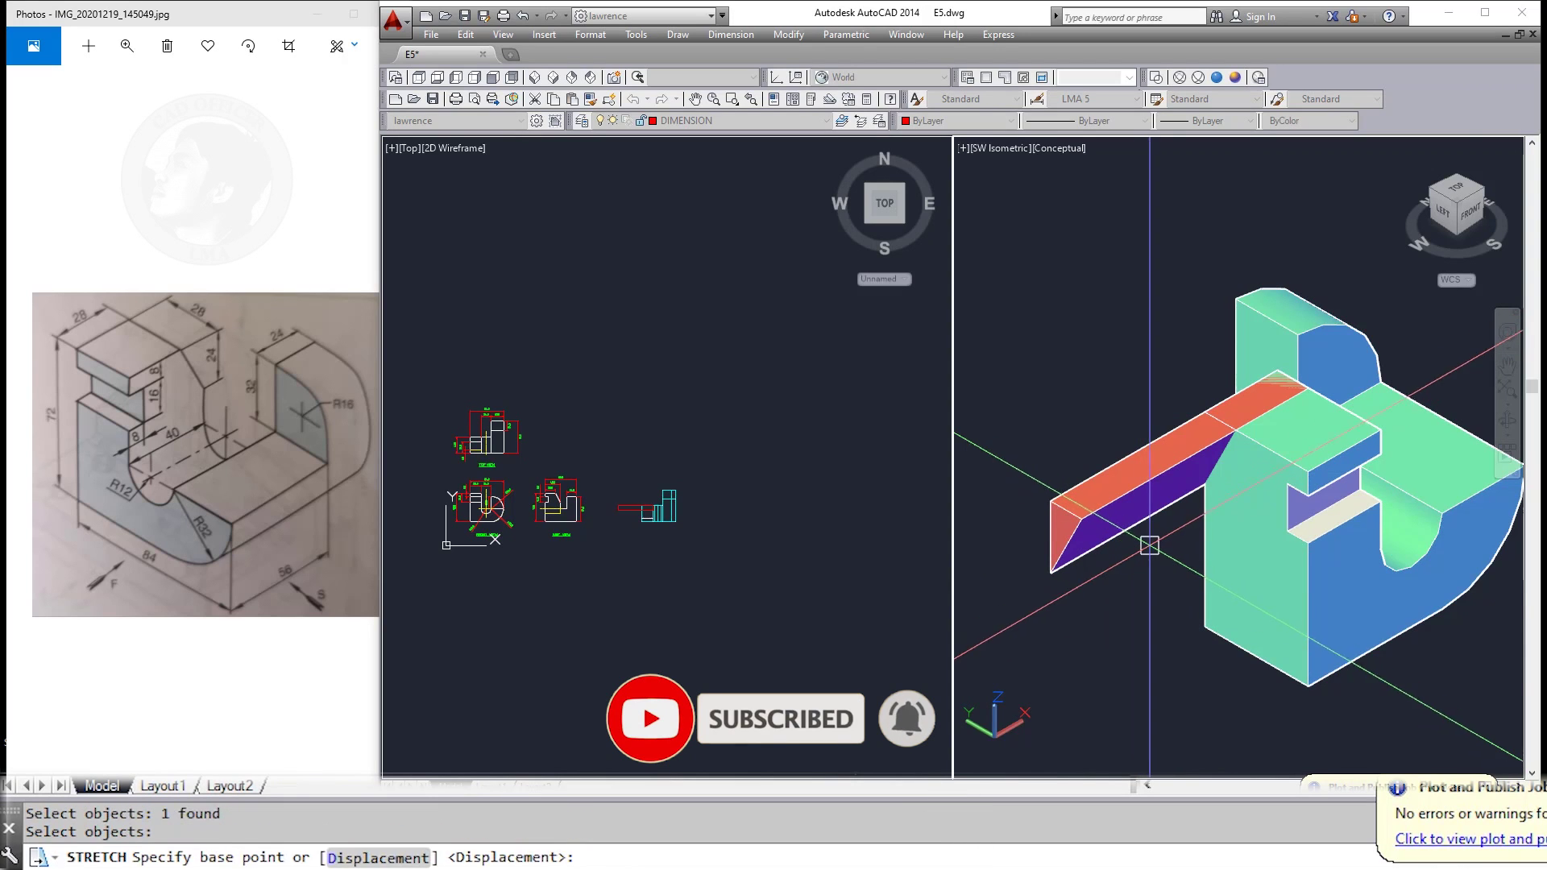
key(Escape)
key(Escape)
Step: Subtract the red triangular bar from the main bracket solid
key(Return)
click(1225, 564)
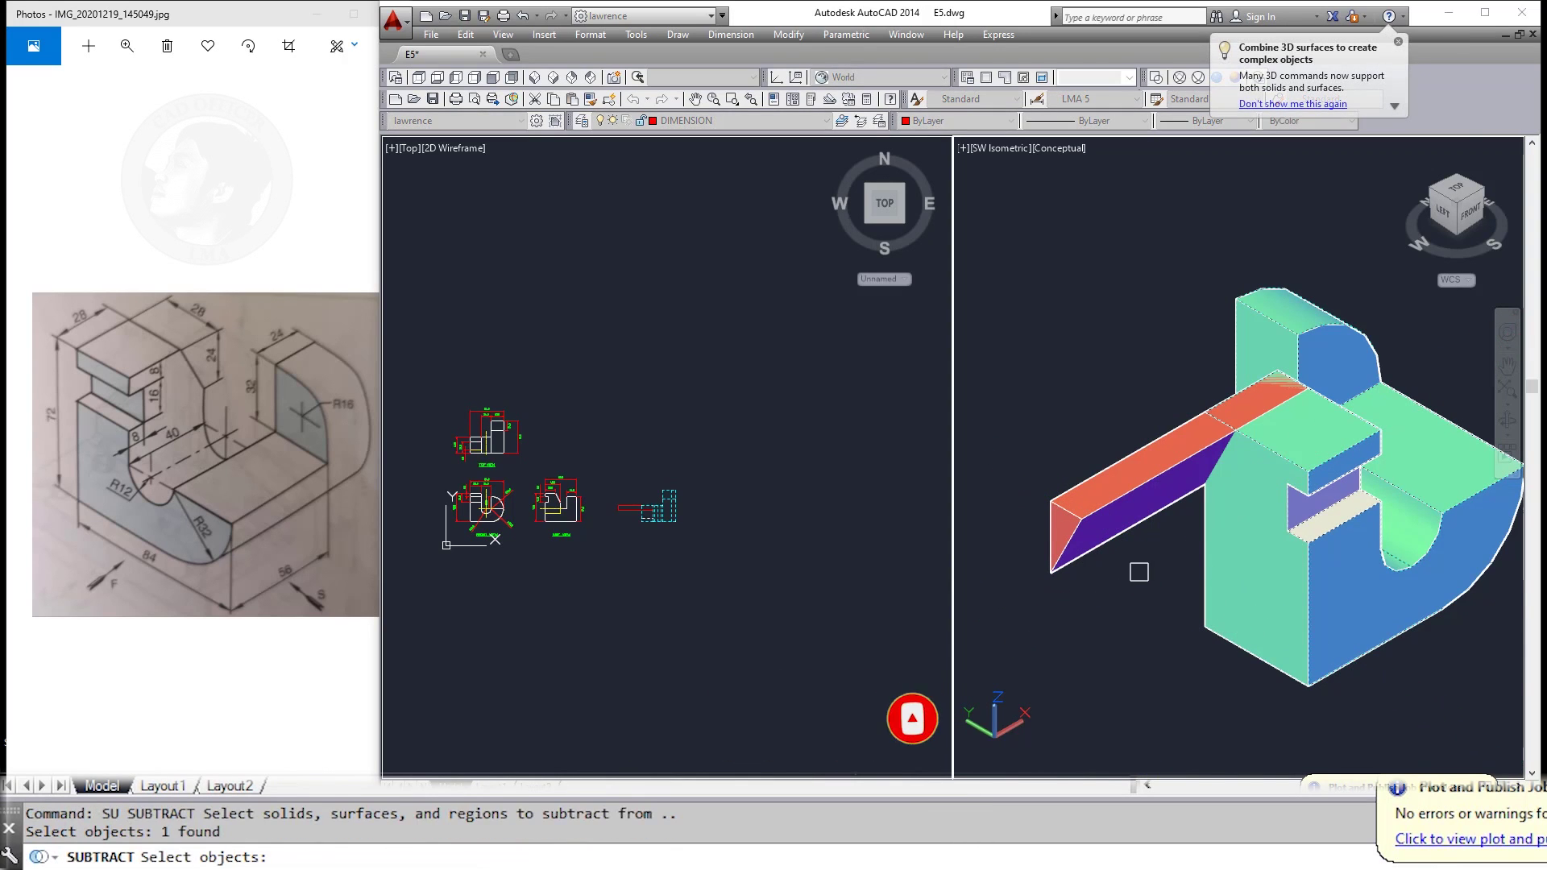
key(Return)
click(1144, 520)
key(Return)
key(Escape)
Step: Set the bracket solid's colour to Cyan
scroll(1191, 532, down, 3)
scroll(1177, 536, up, 4)
click(1177, 536)
click(959, 121)
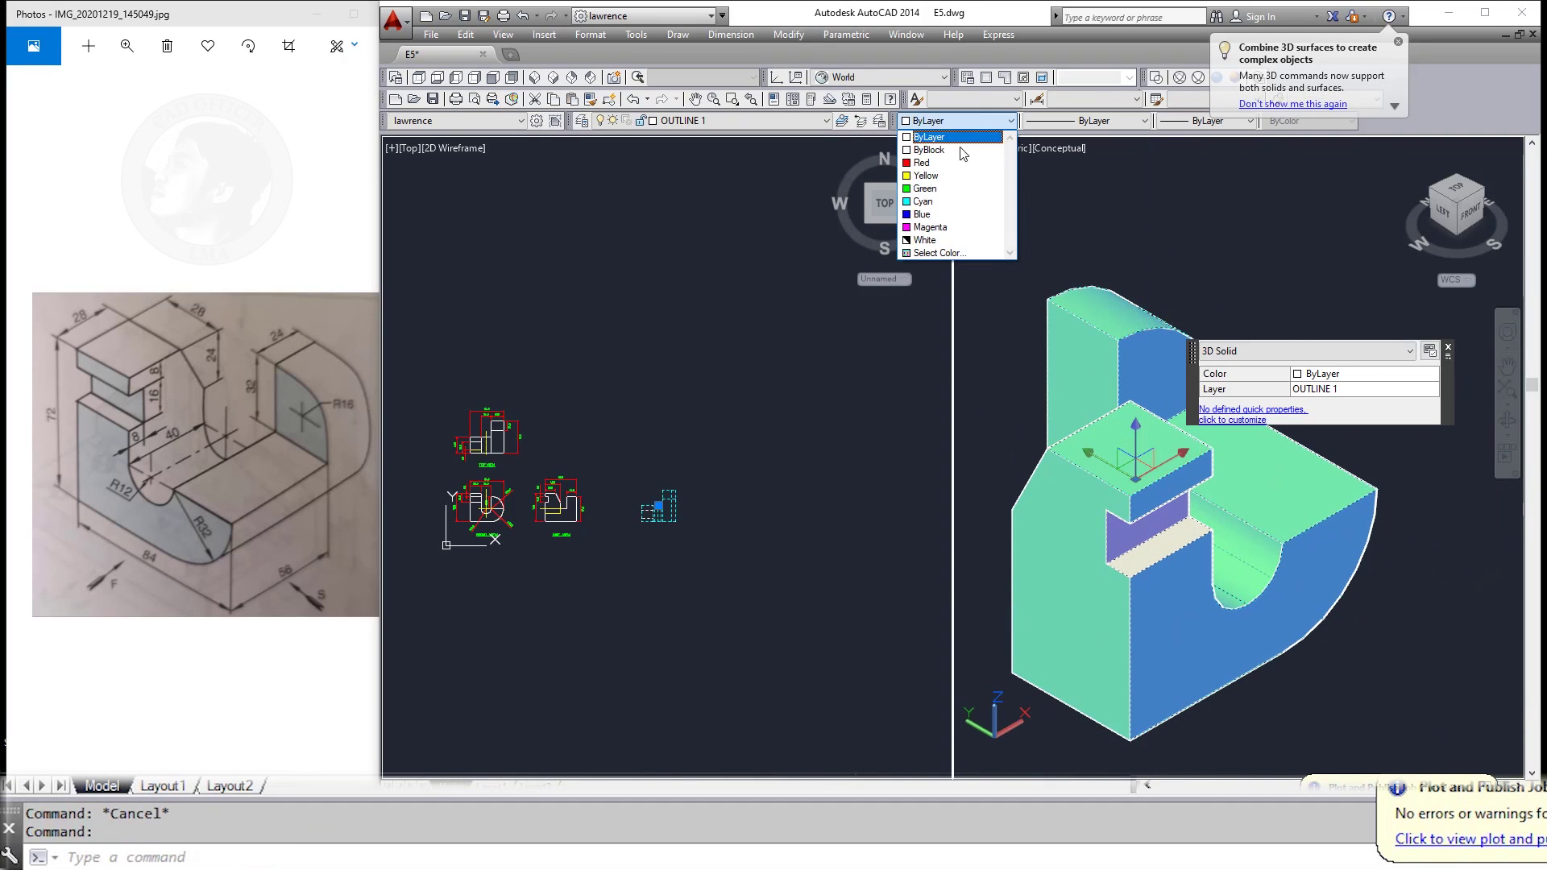
click(927, 201)
key(Escape)
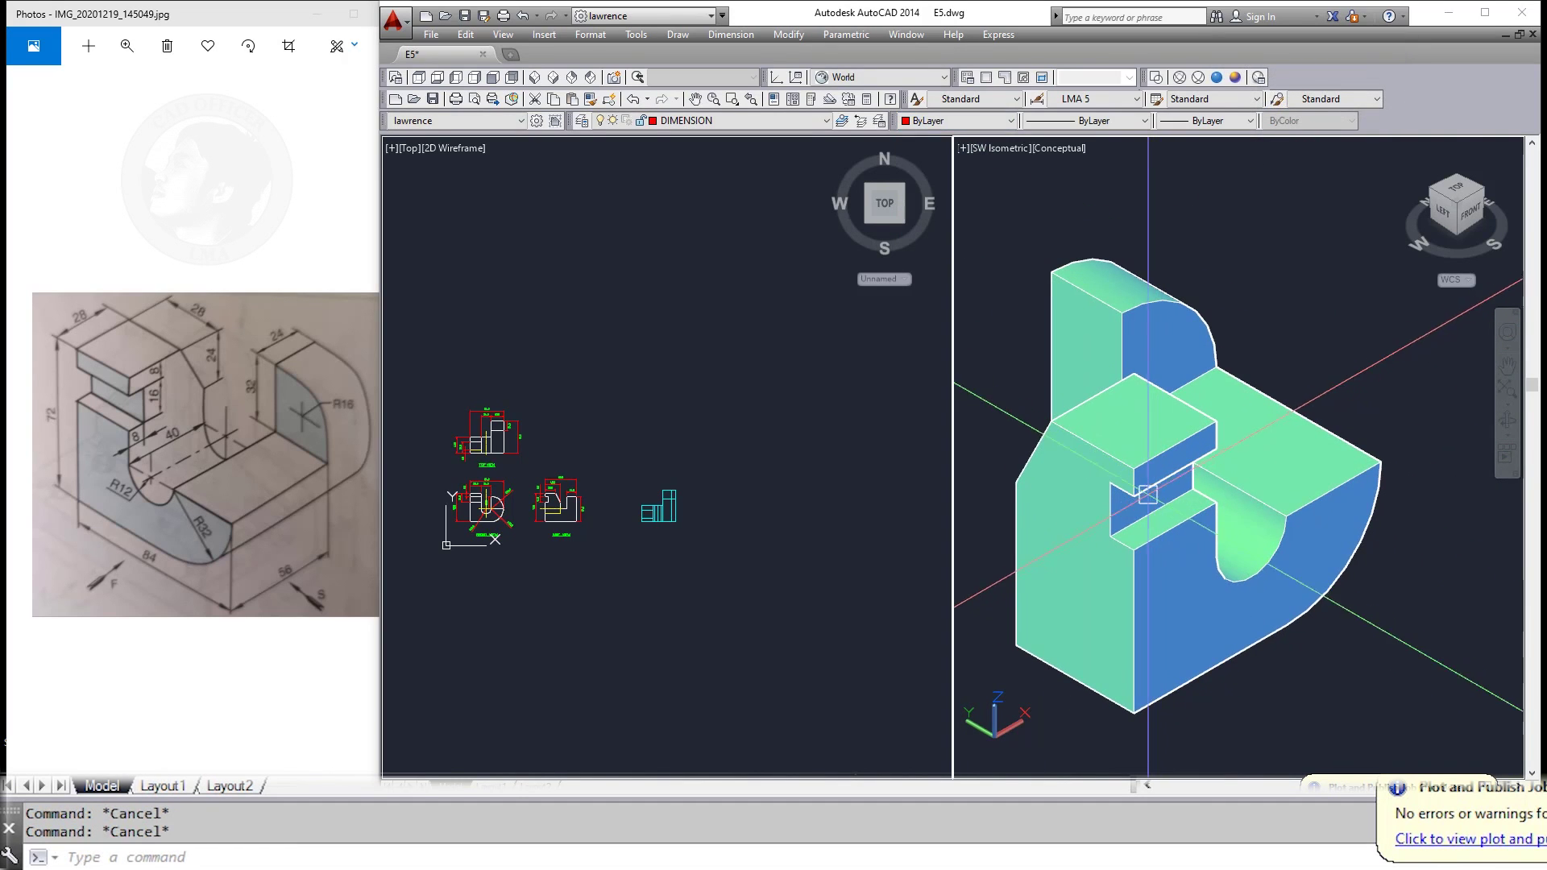
Step: Zoom in the 2D views viewport, then return to the 3D model view
click(483, 524)
scroll(483, 523, up, 5)
scroll(621, 569, up, 1)
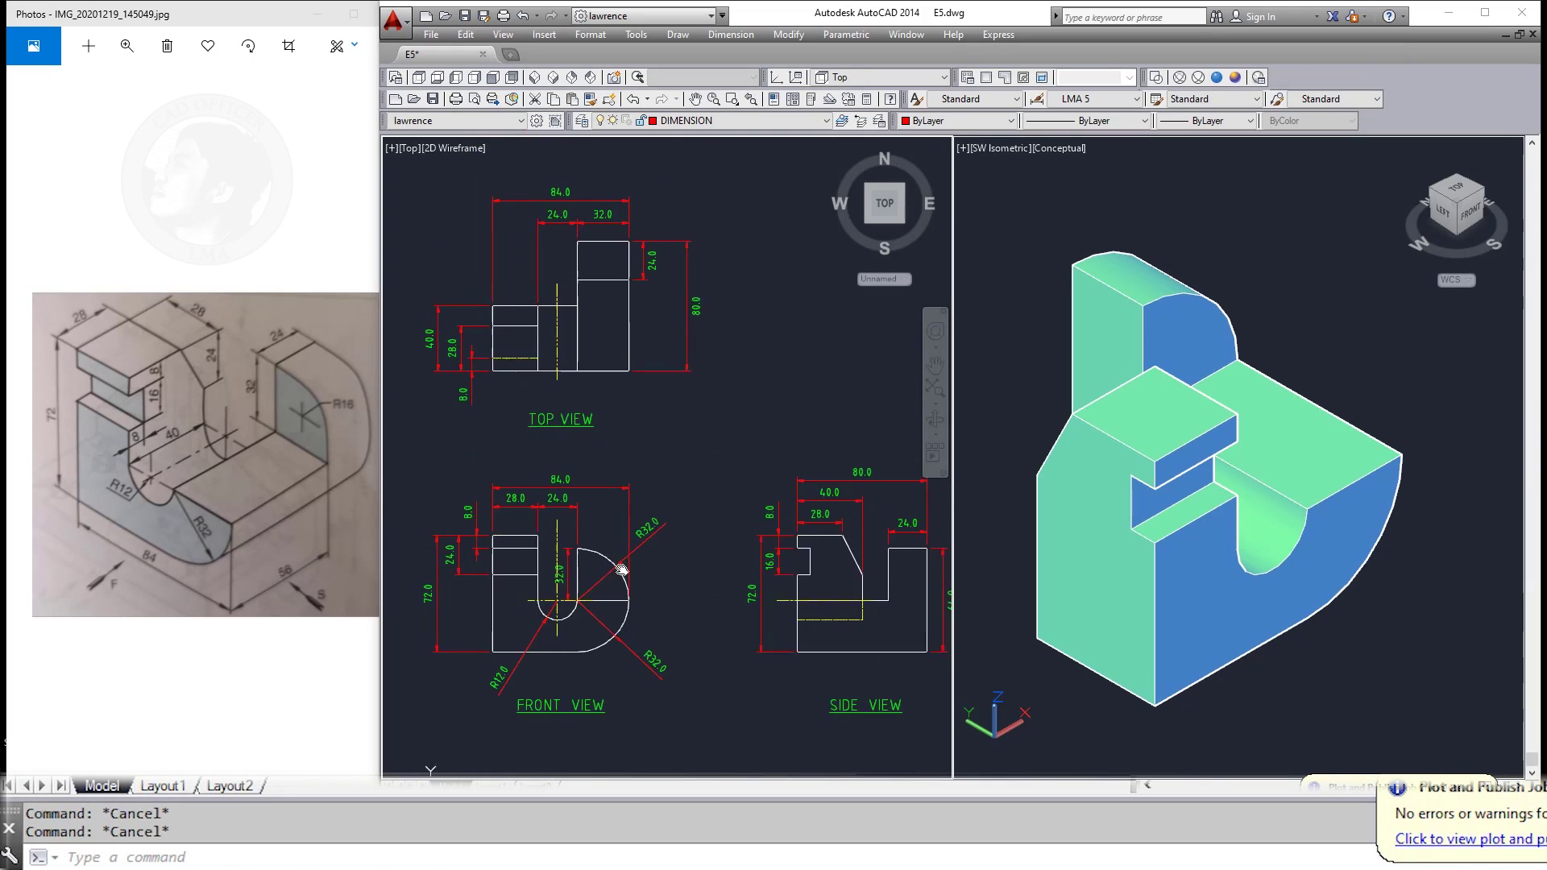
click(1176, 707)
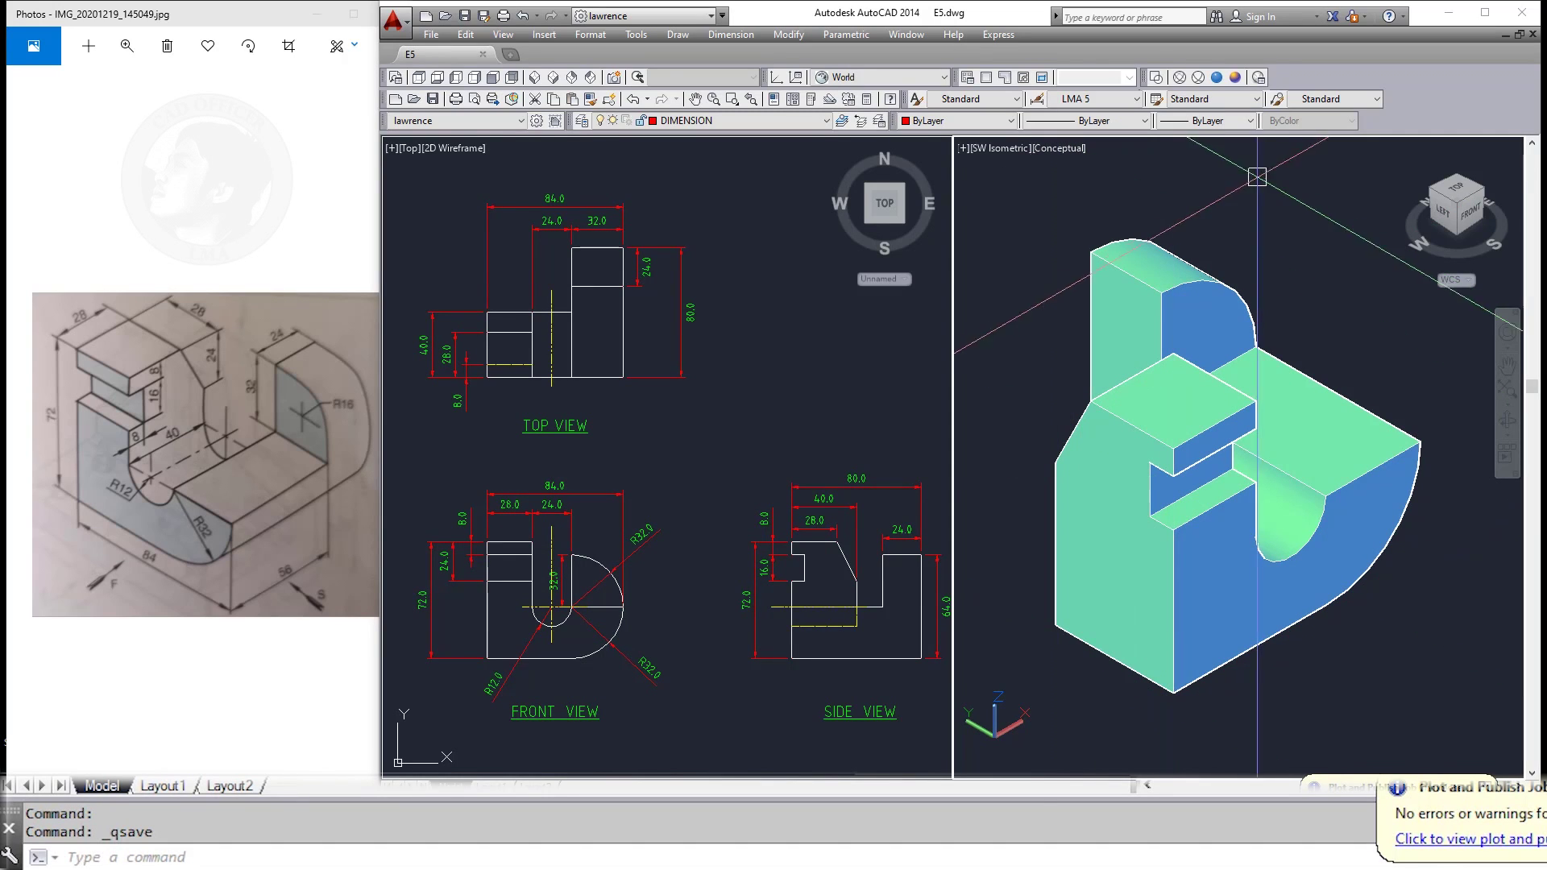
Step: Switch to NE then SE Isometric, zoom in, and recentre the bracket and 2D views
click(572, 80)
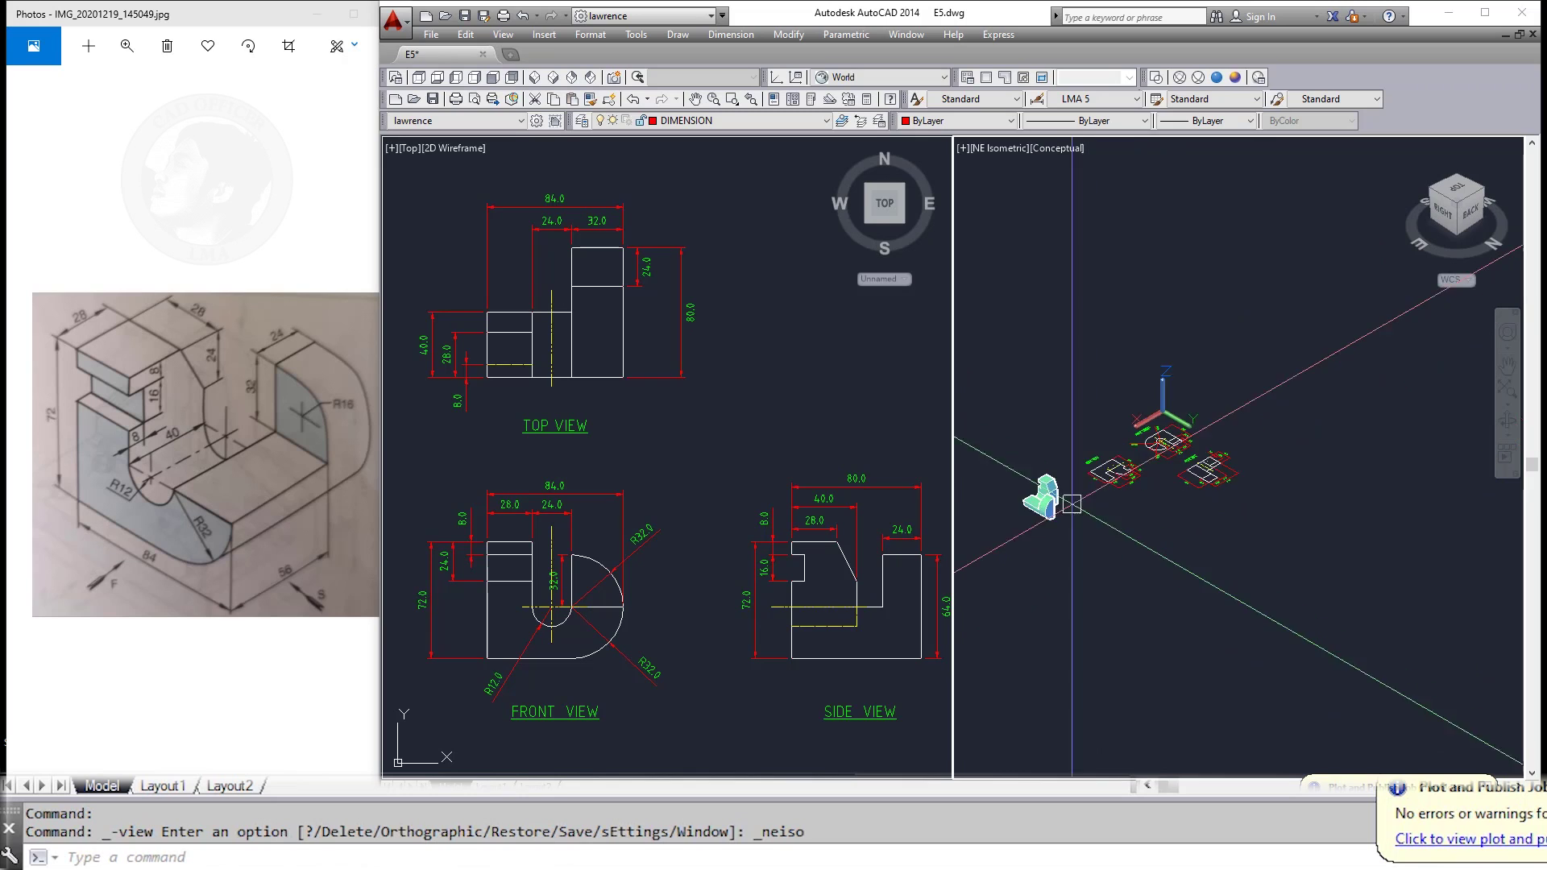
click(554, 79)
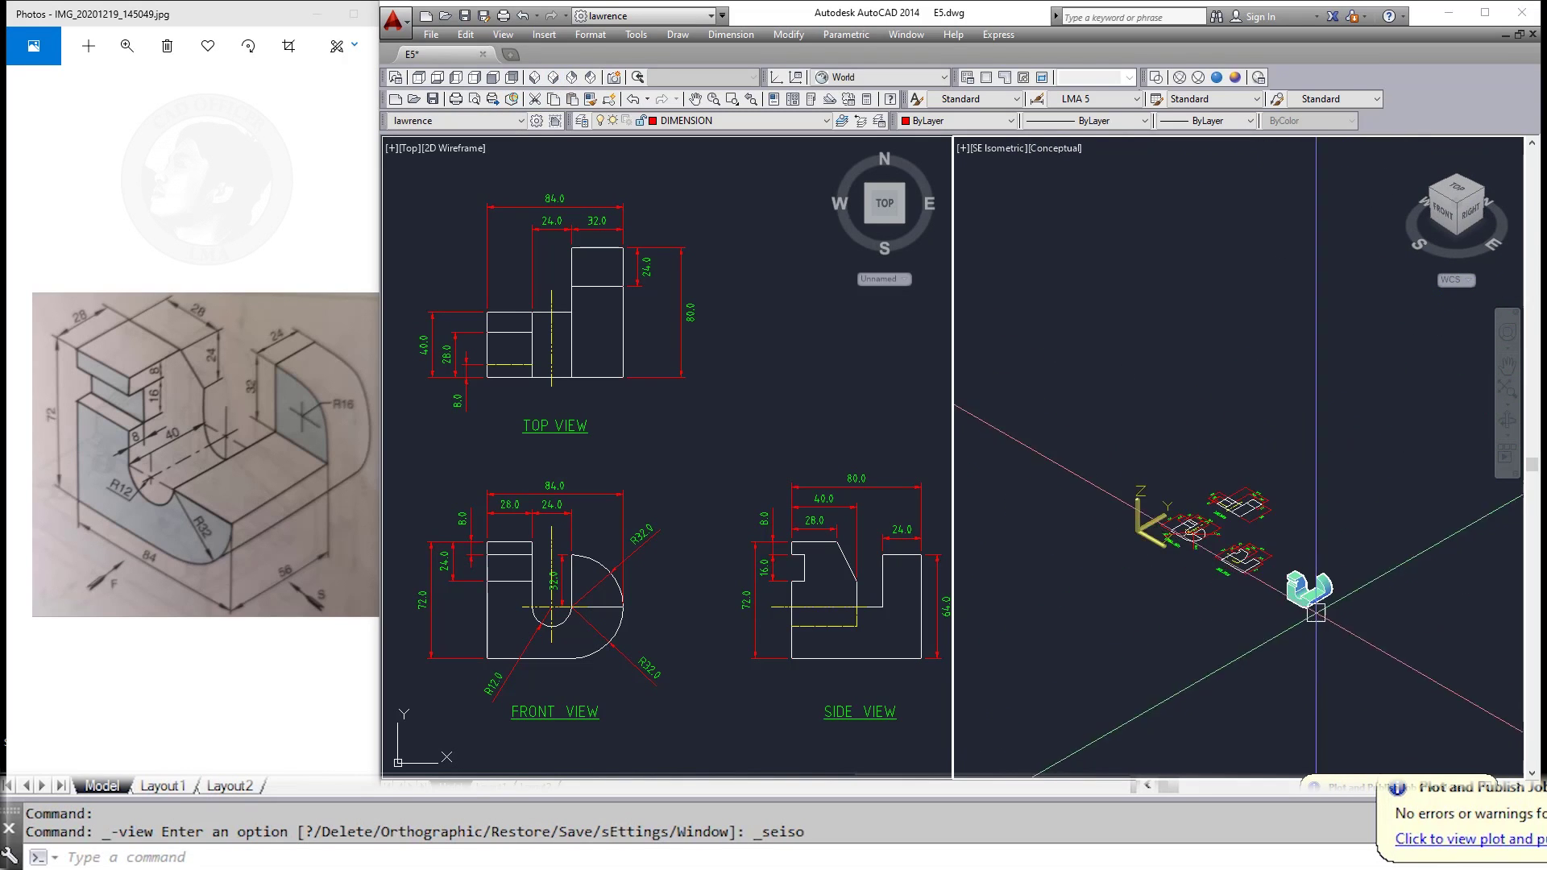
scroll(1338, 592, up, 3)
scroll(1314, 602, up, 2)
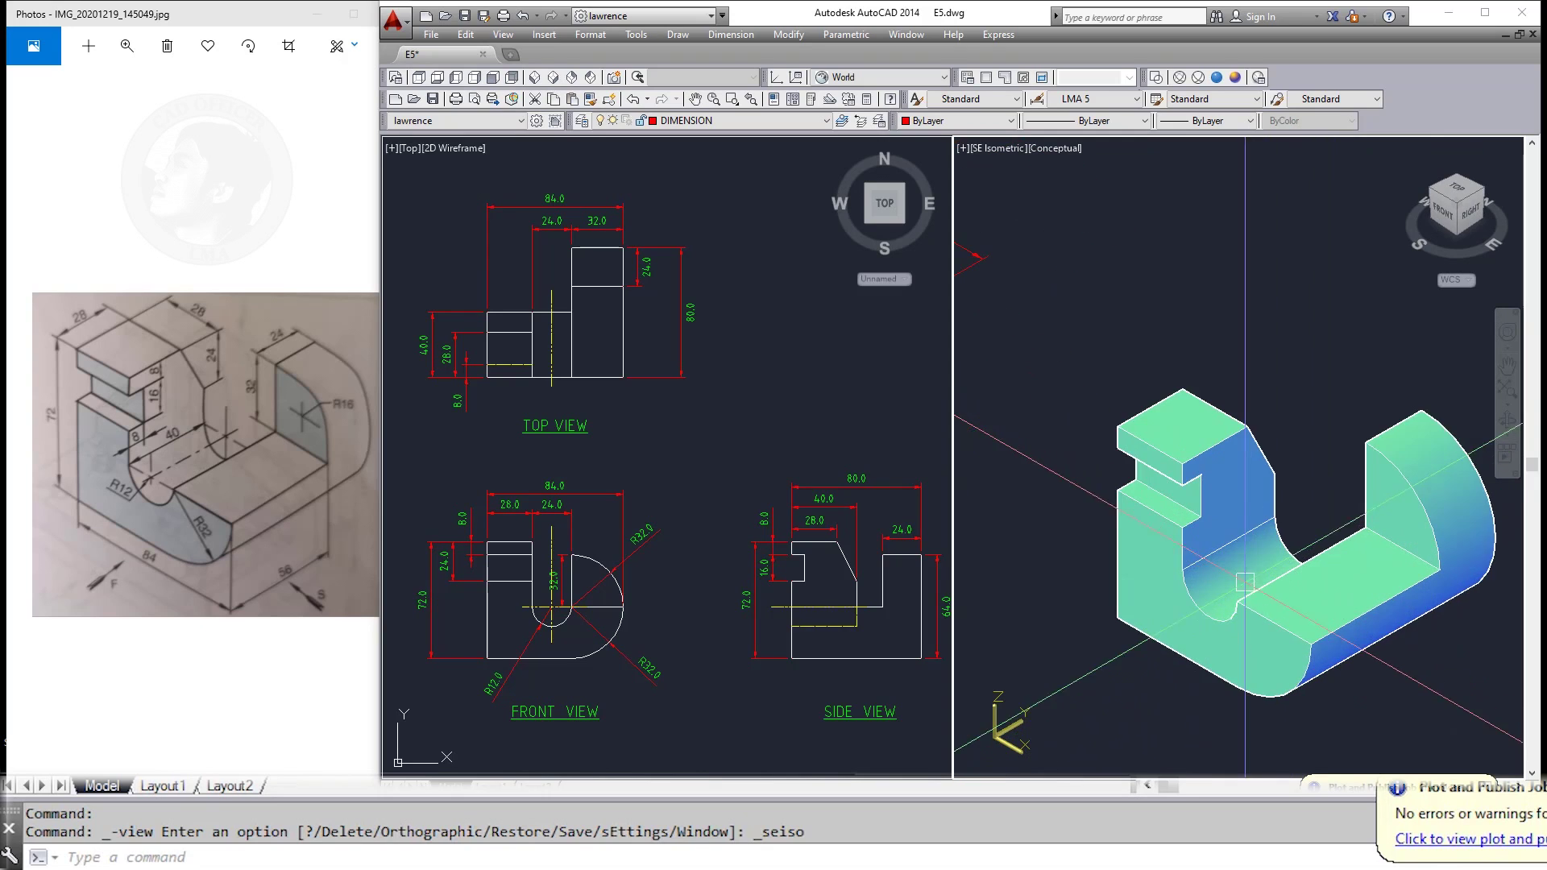
scroll(1297, 608, up, 1)
scroll(1287, 614, up, 1)
scroll(1287, 614, up, 2)
middle_drag(1286, 614, 1188, 570)
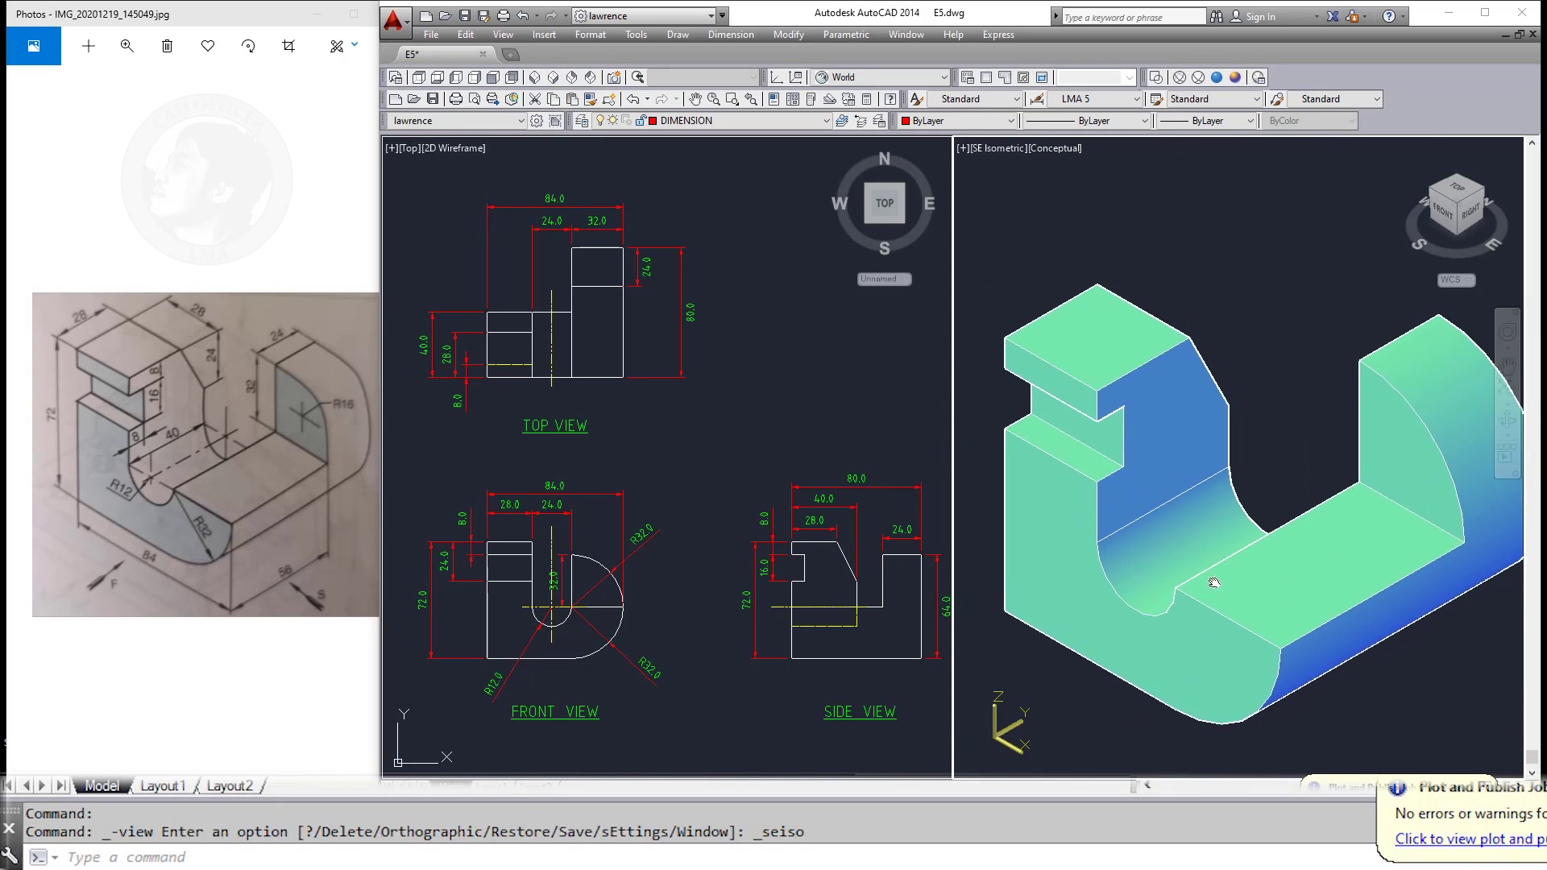
key(Escape)
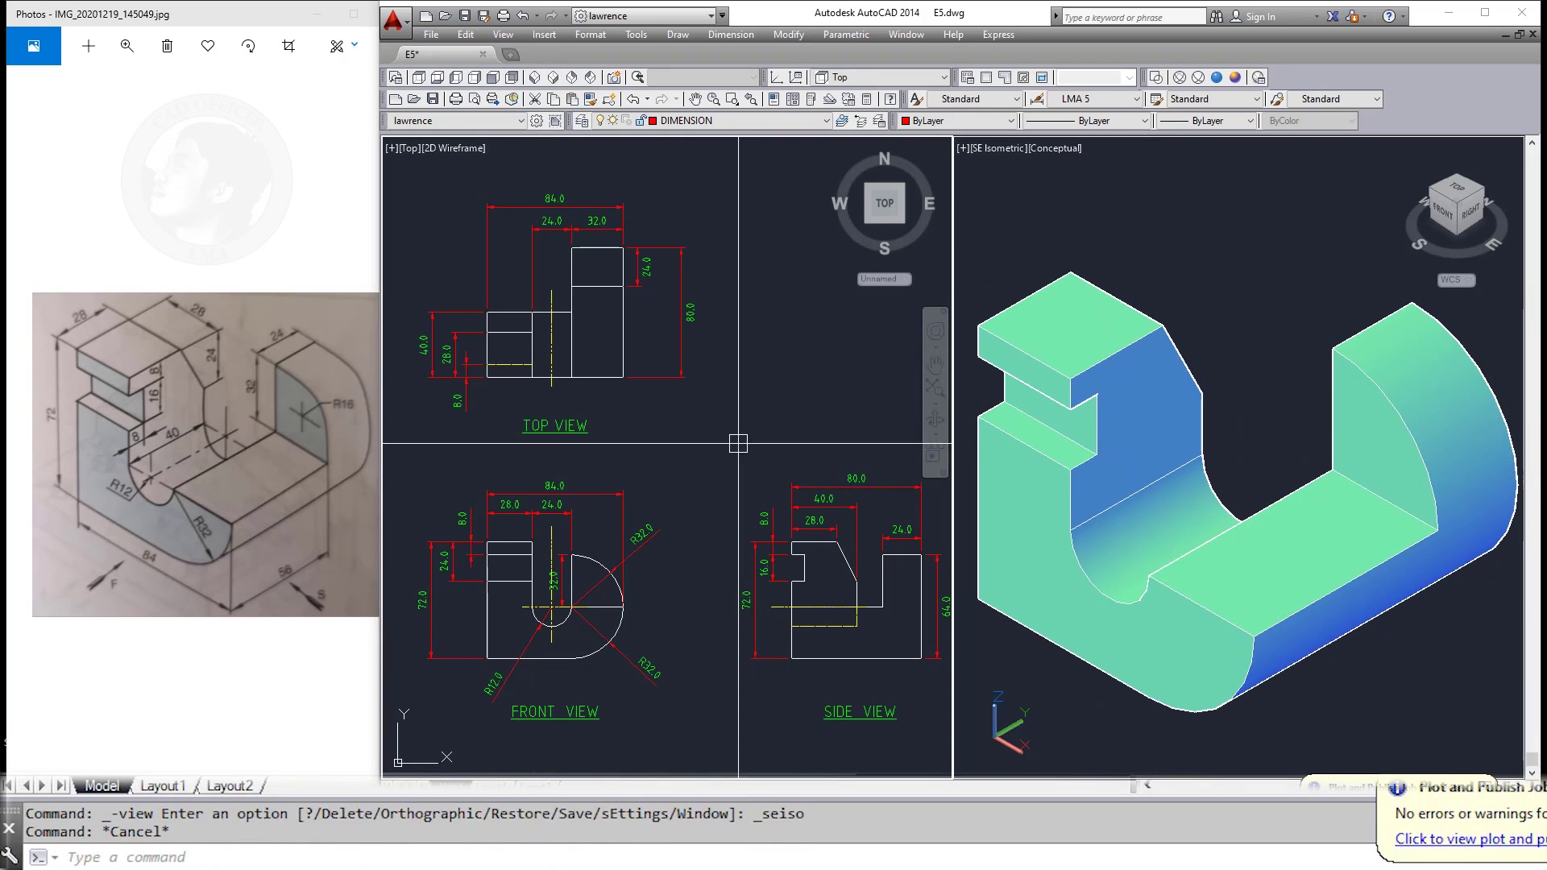
middle_drag(738, 445, 726, 449)
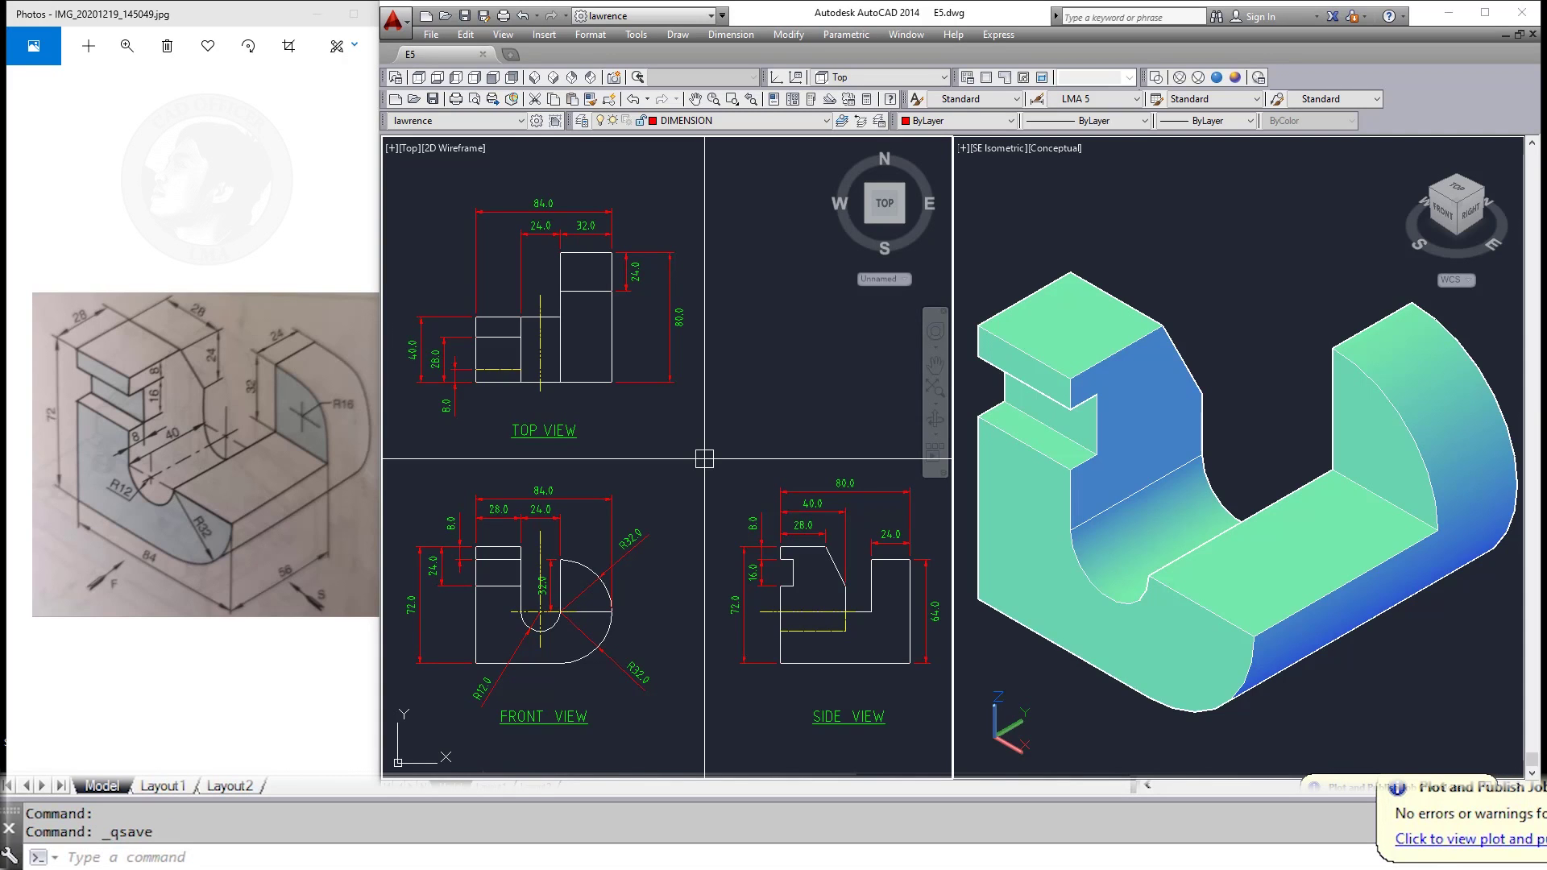
Step: Create a flatshot block of the bracket and place it beside the 2D views
click(1157, 569)
scroll(1157, 569, down, 4)
key(Escape)
key(Escape)
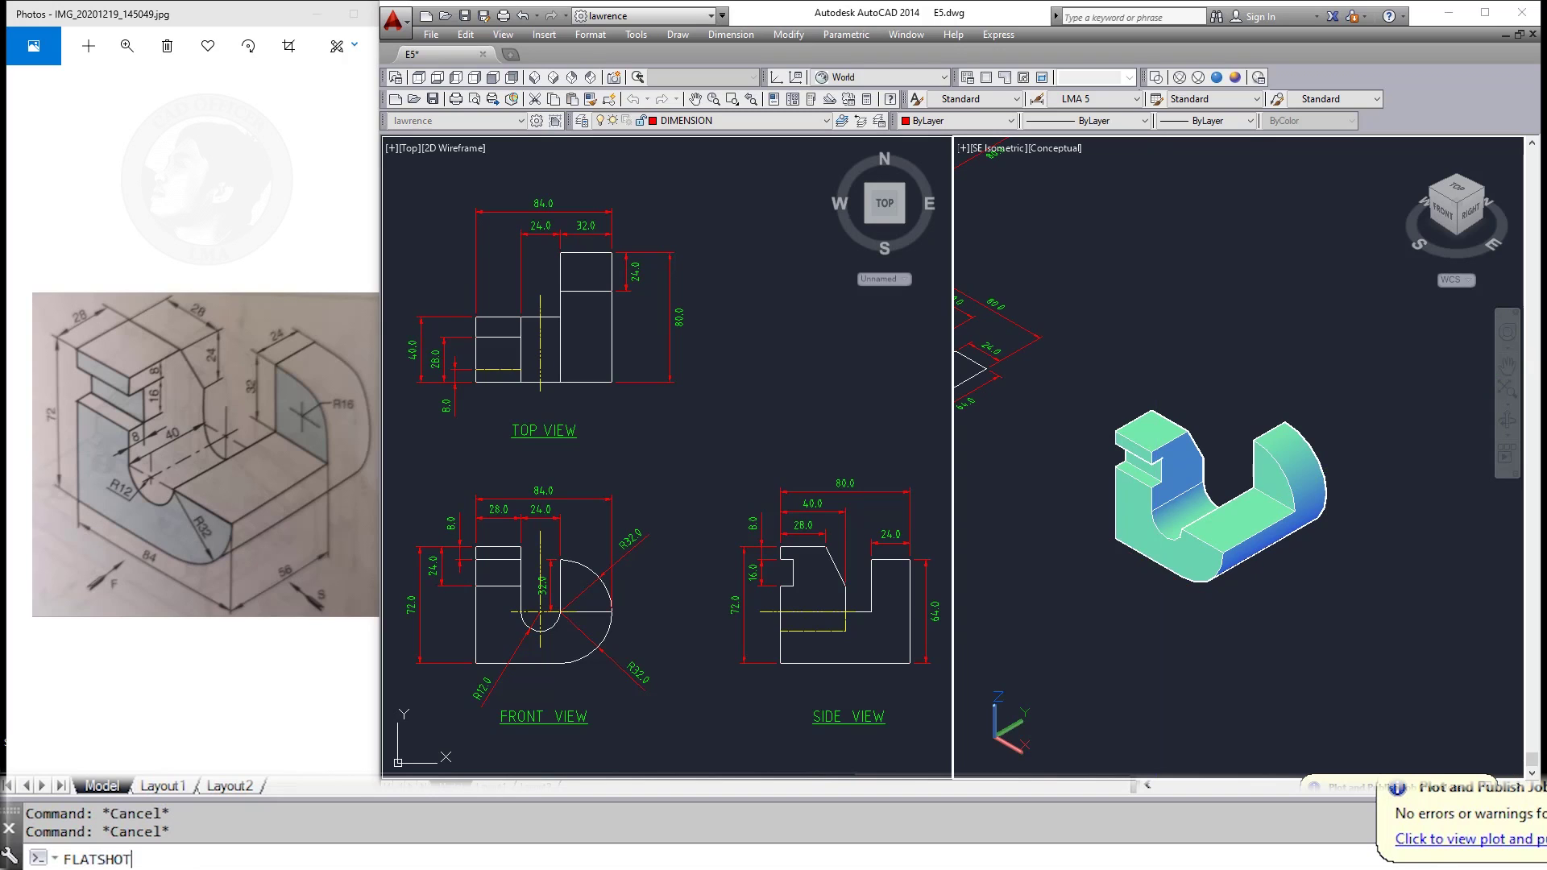
key(Return)
click(903, 636)
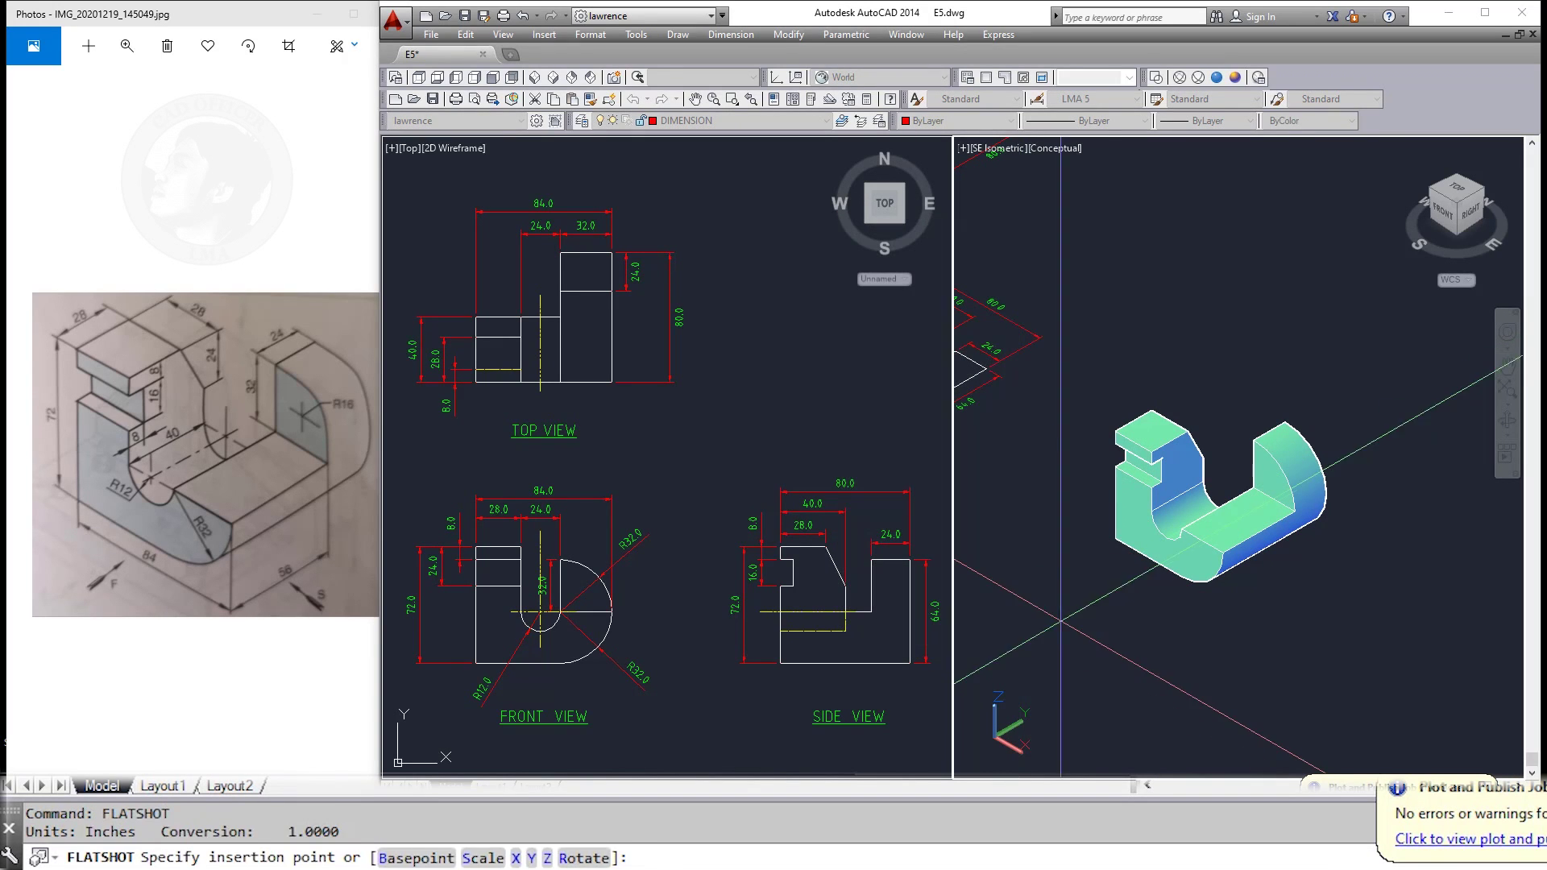
click(767, 425)
key(Return)
key(Return)
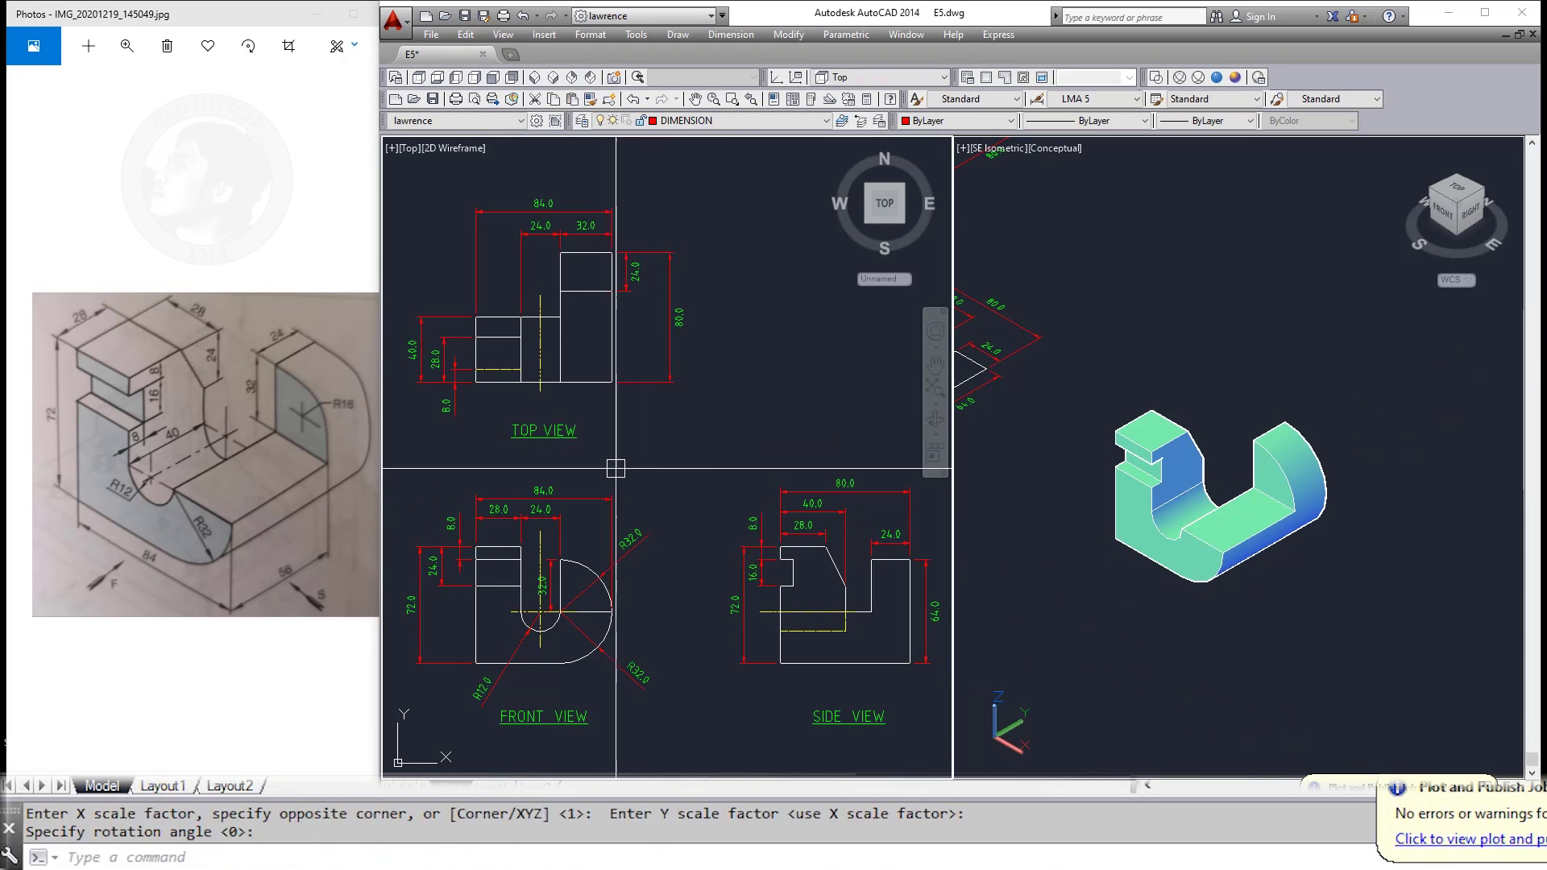
scroll(698, 501, down, 6)
key(Escape)
key(Escape)
text(M)
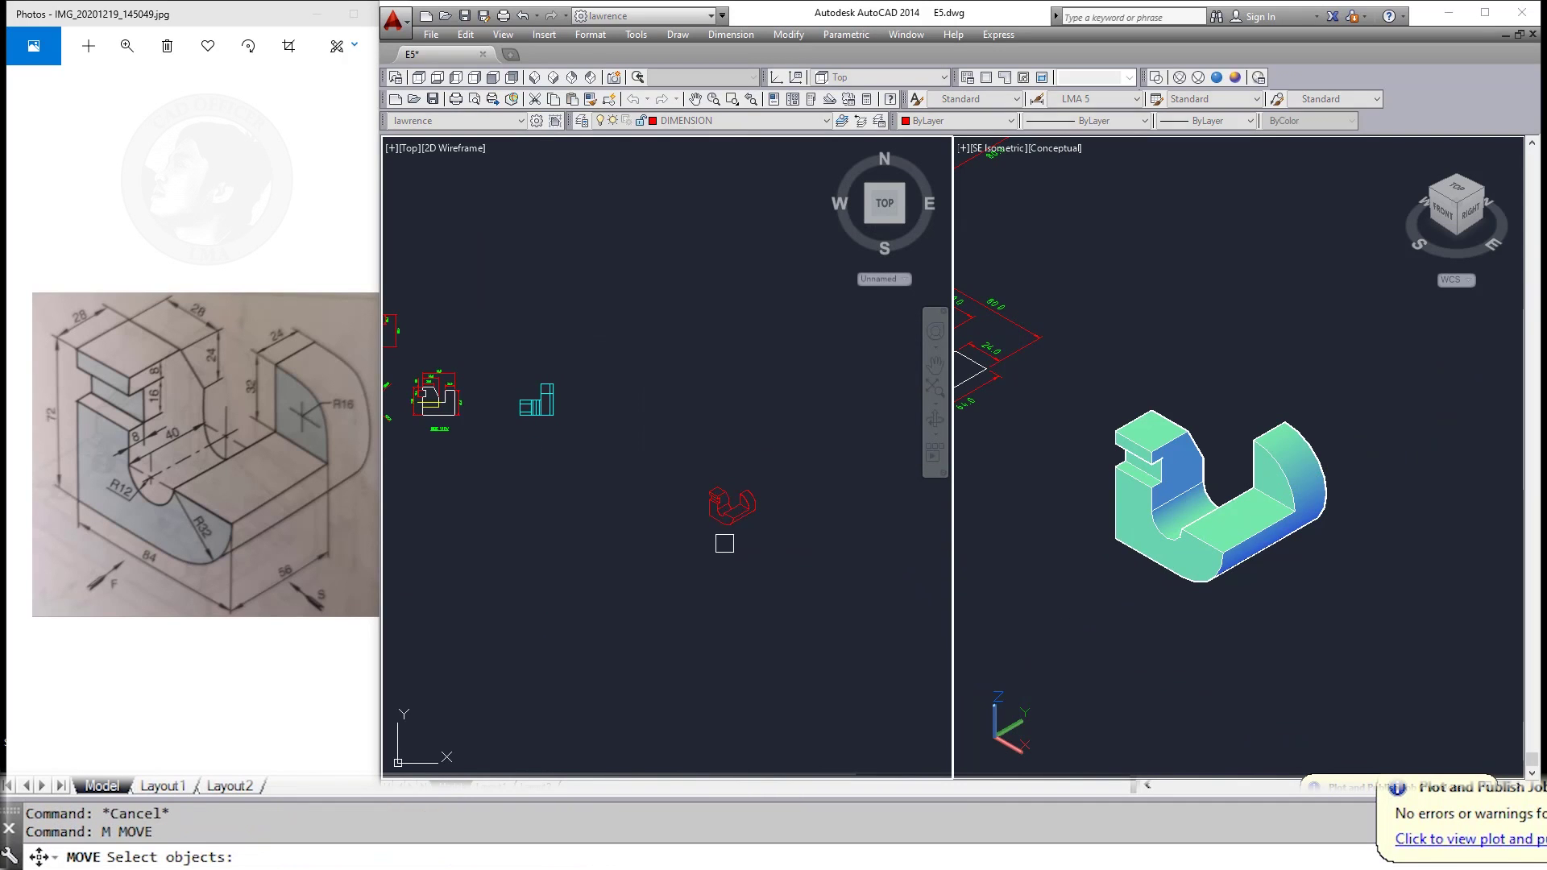
Step: Explode the red flatshot block into individual lines
click(729, 507)
key(Return)
scroll(776, 509, up, 4)
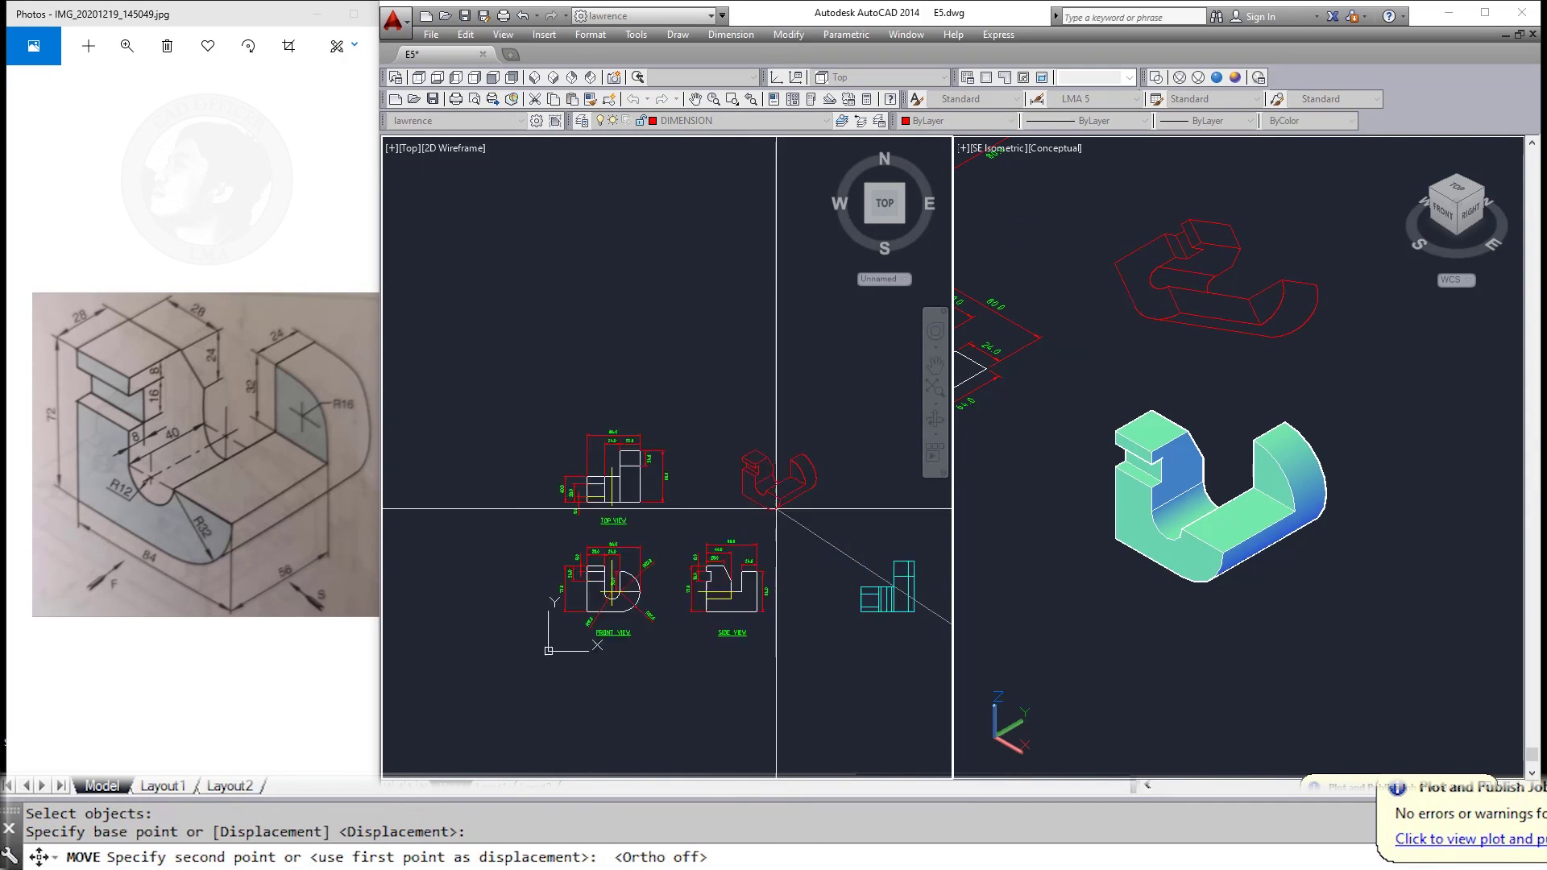
key(Escape)
key(Escape)
scroll(749, 532, up, 3)
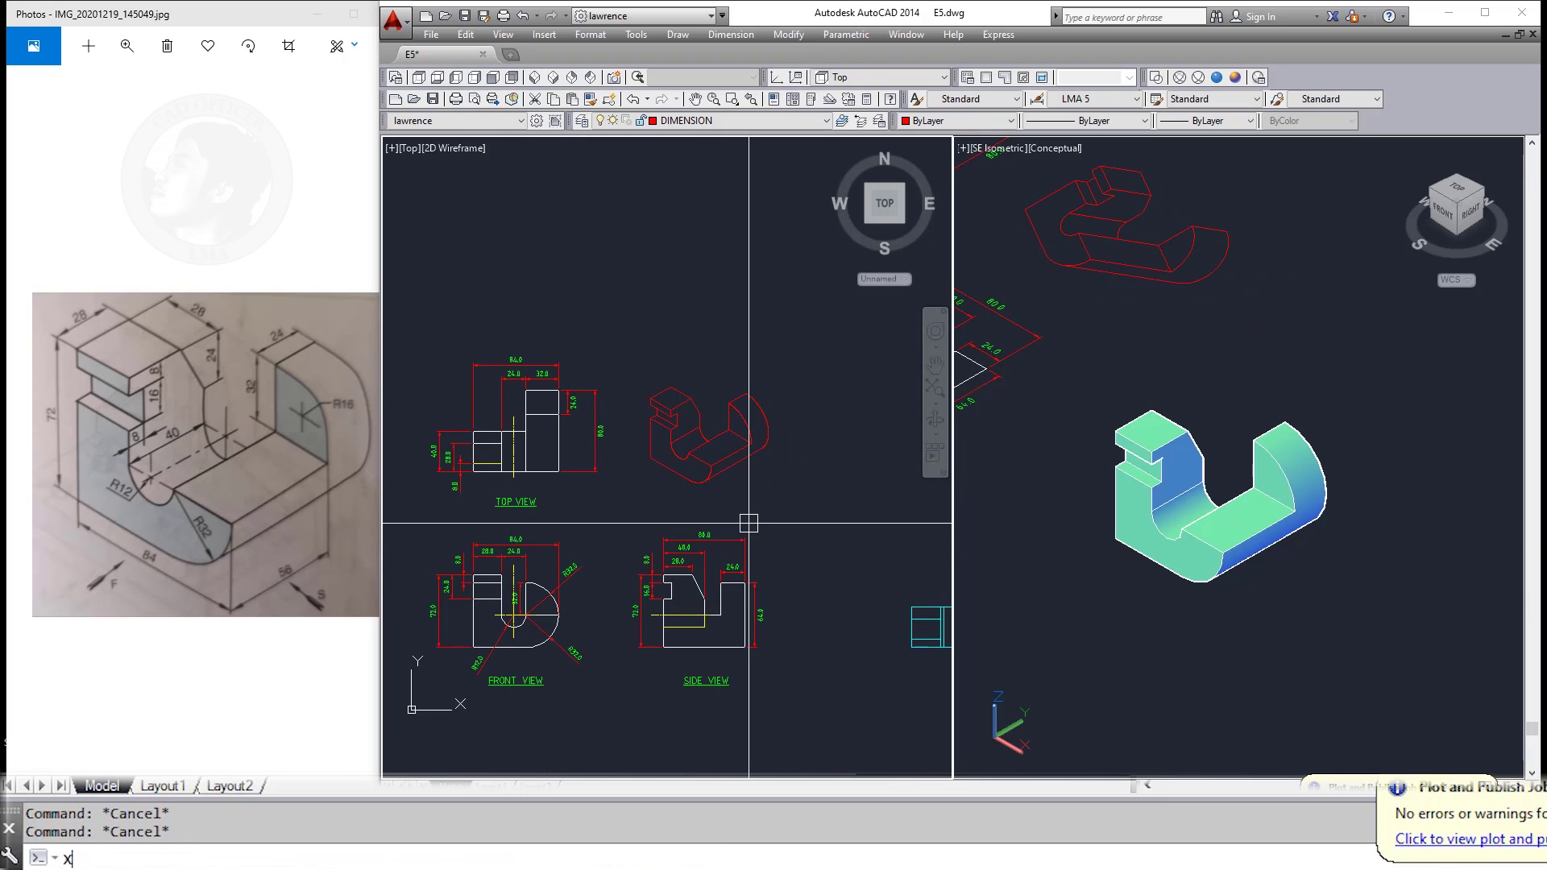
key(Return)
key(Return)
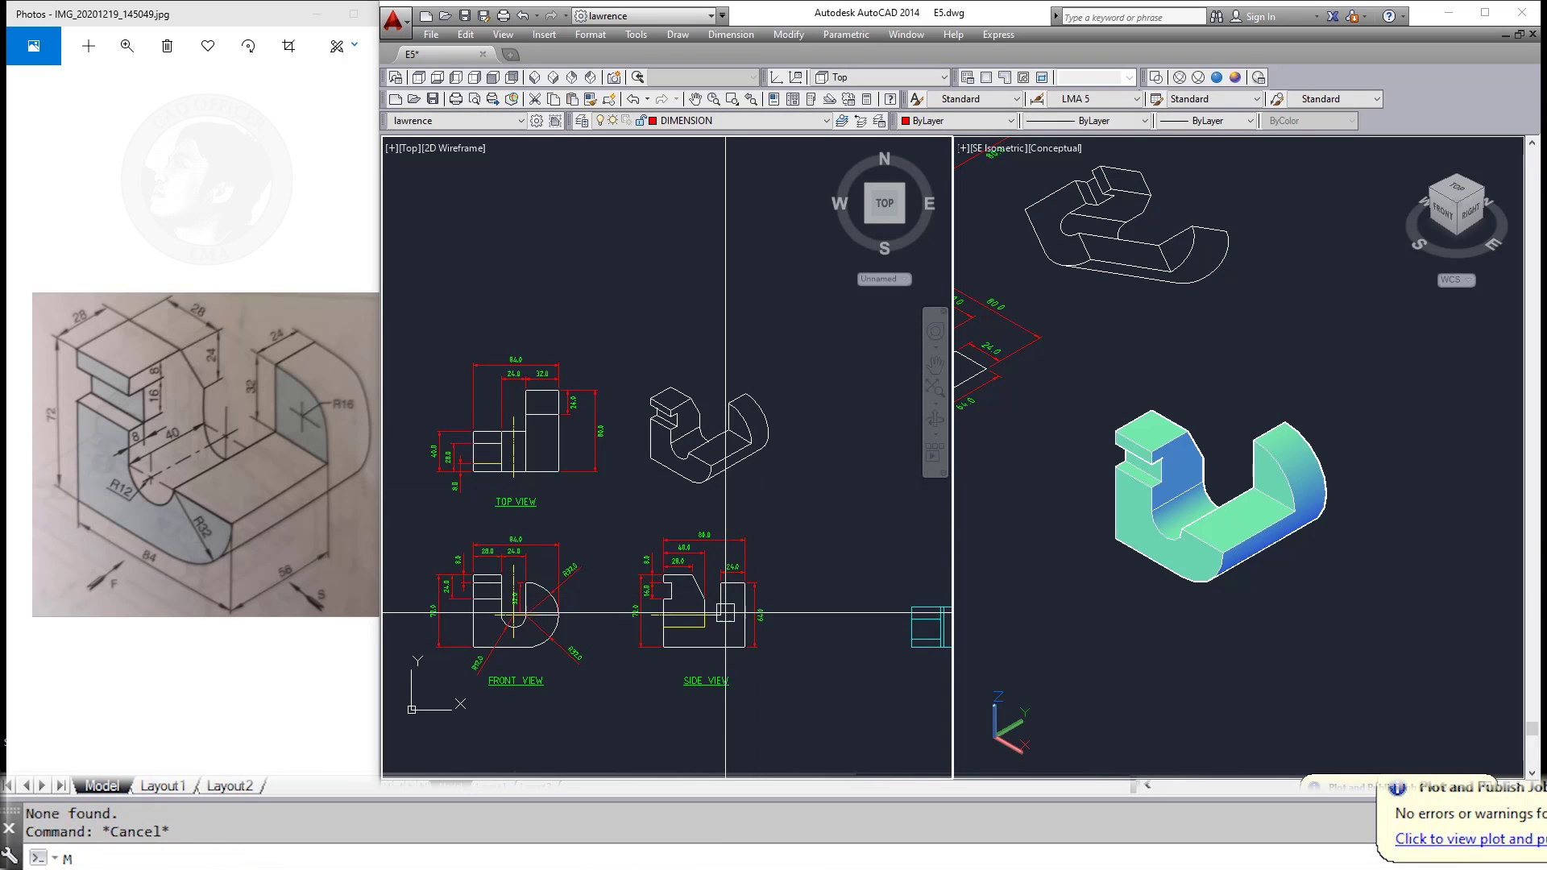
Step: Try matching properties on the isometric ellipses, cancelling each attempt
text(a)
key(Return)
click(723, 651)
key(Escape)
key(Return)
click(838, 517)
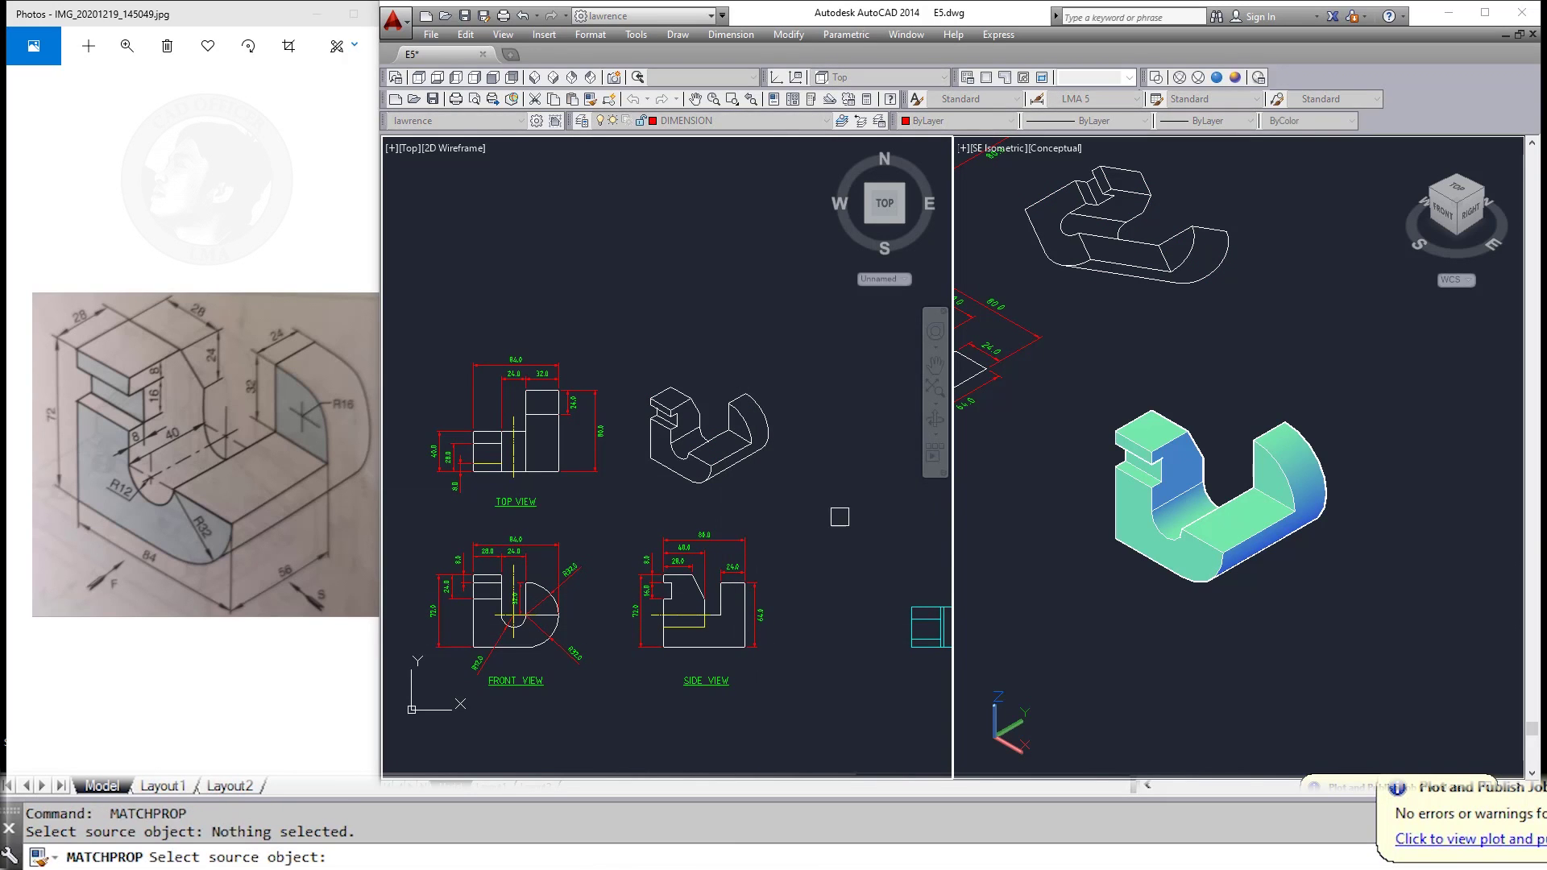
key(Escape)
key(Escape)
key(Escape)
click(711, 649)
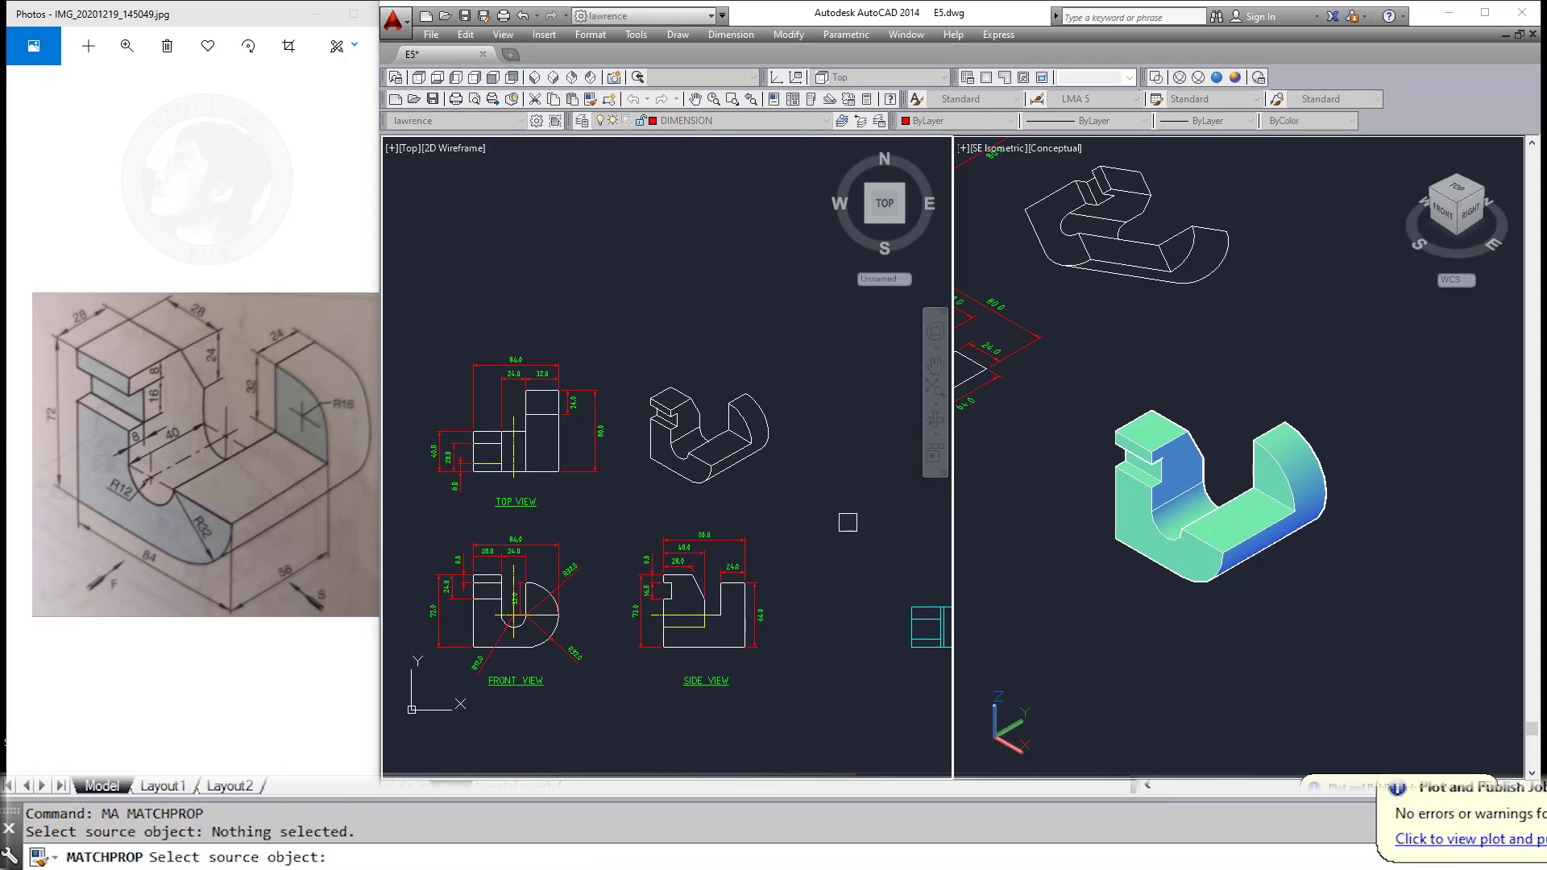
key(Escape)
key(Escape)
scroll(714, 518, up, 4)
click(704, 463)
key(Escape)
Step: Pan the Top view into place and save the drawing
middle_drag(708, 512, 686, 449)
text(m)
key(Return)
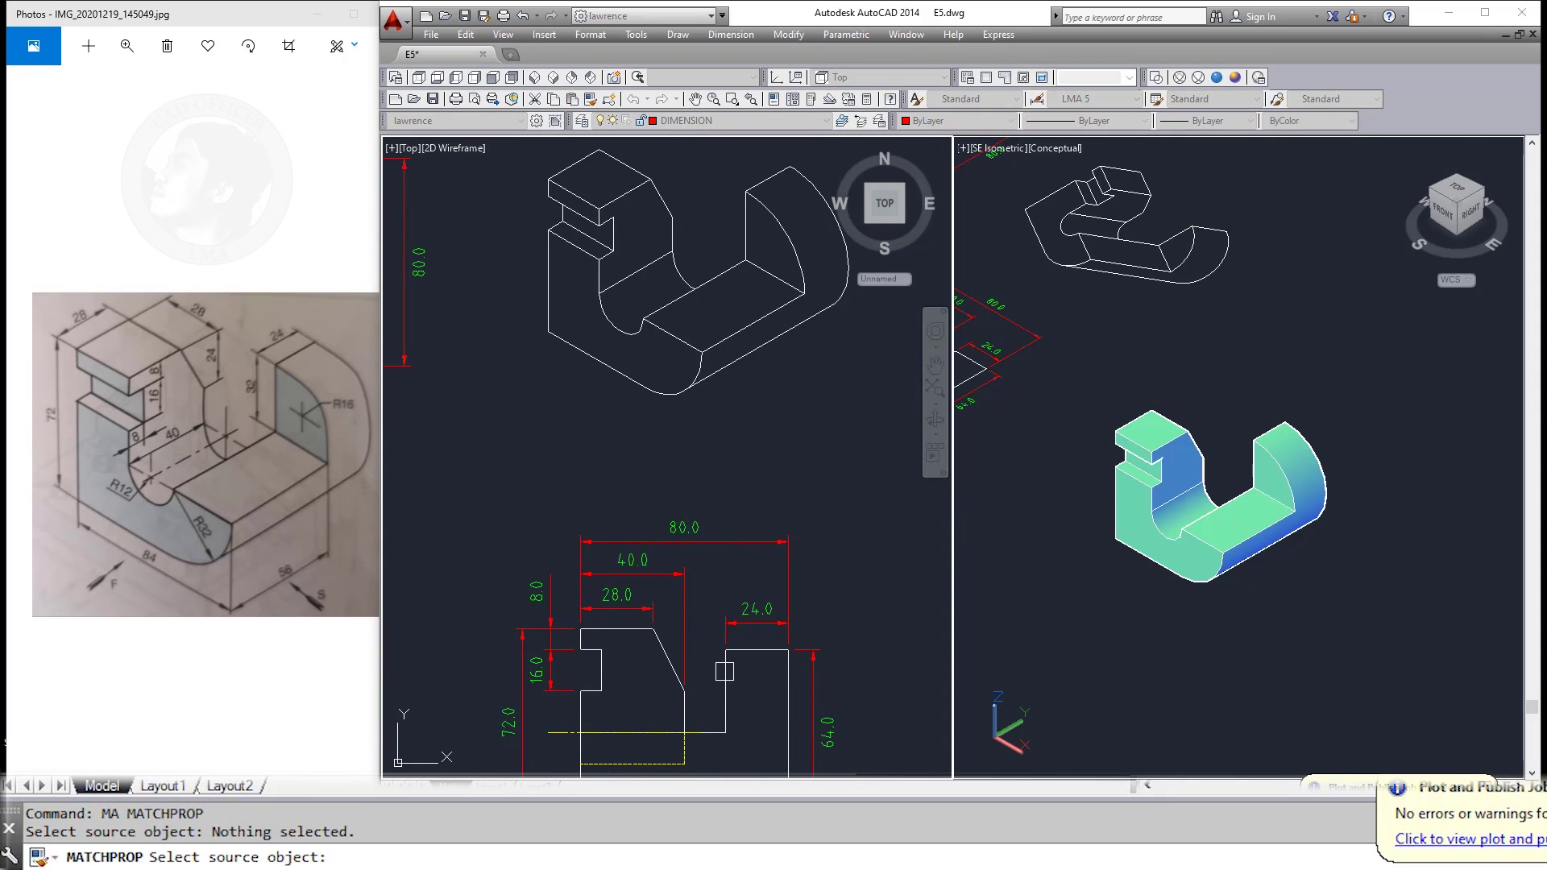
key(Escape)
key(Escape)
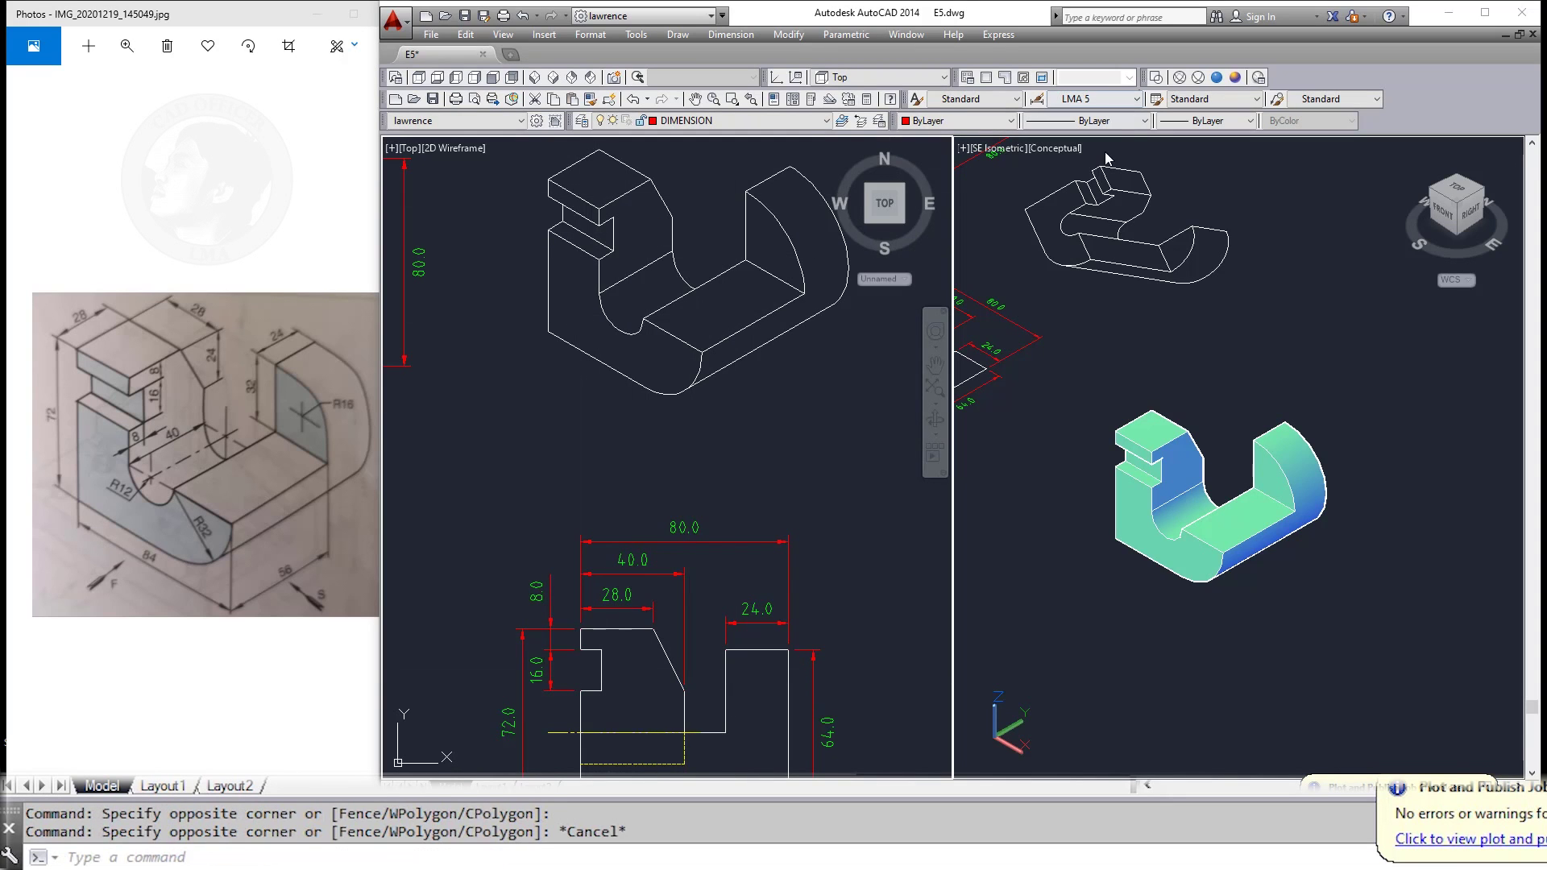
click(1157, 78)
middle_drag(387, 339, 603, 456)
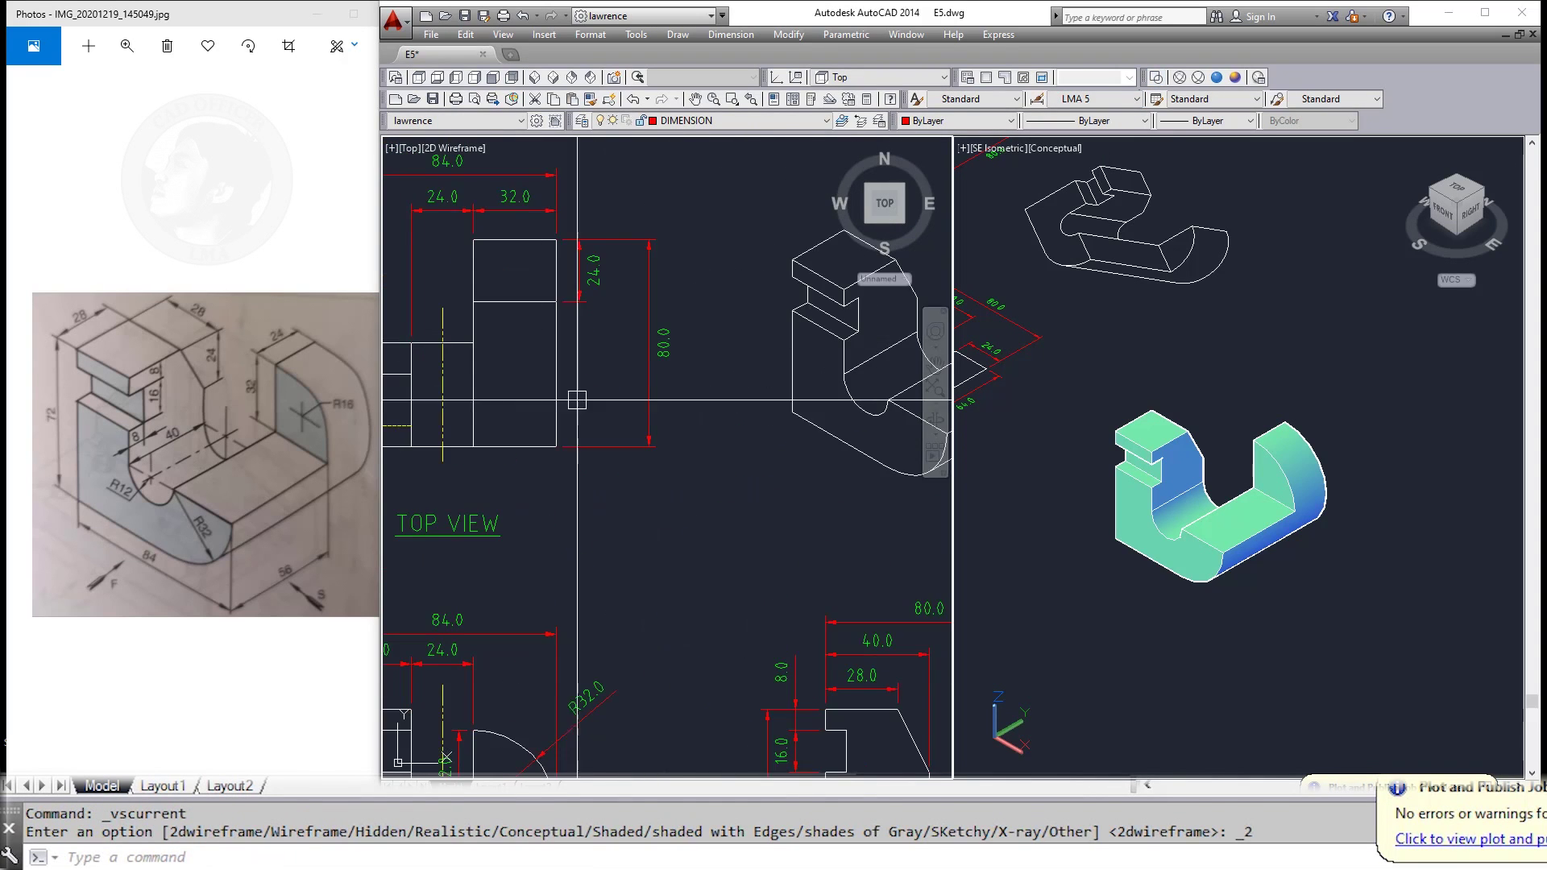
key(ctrl+s)
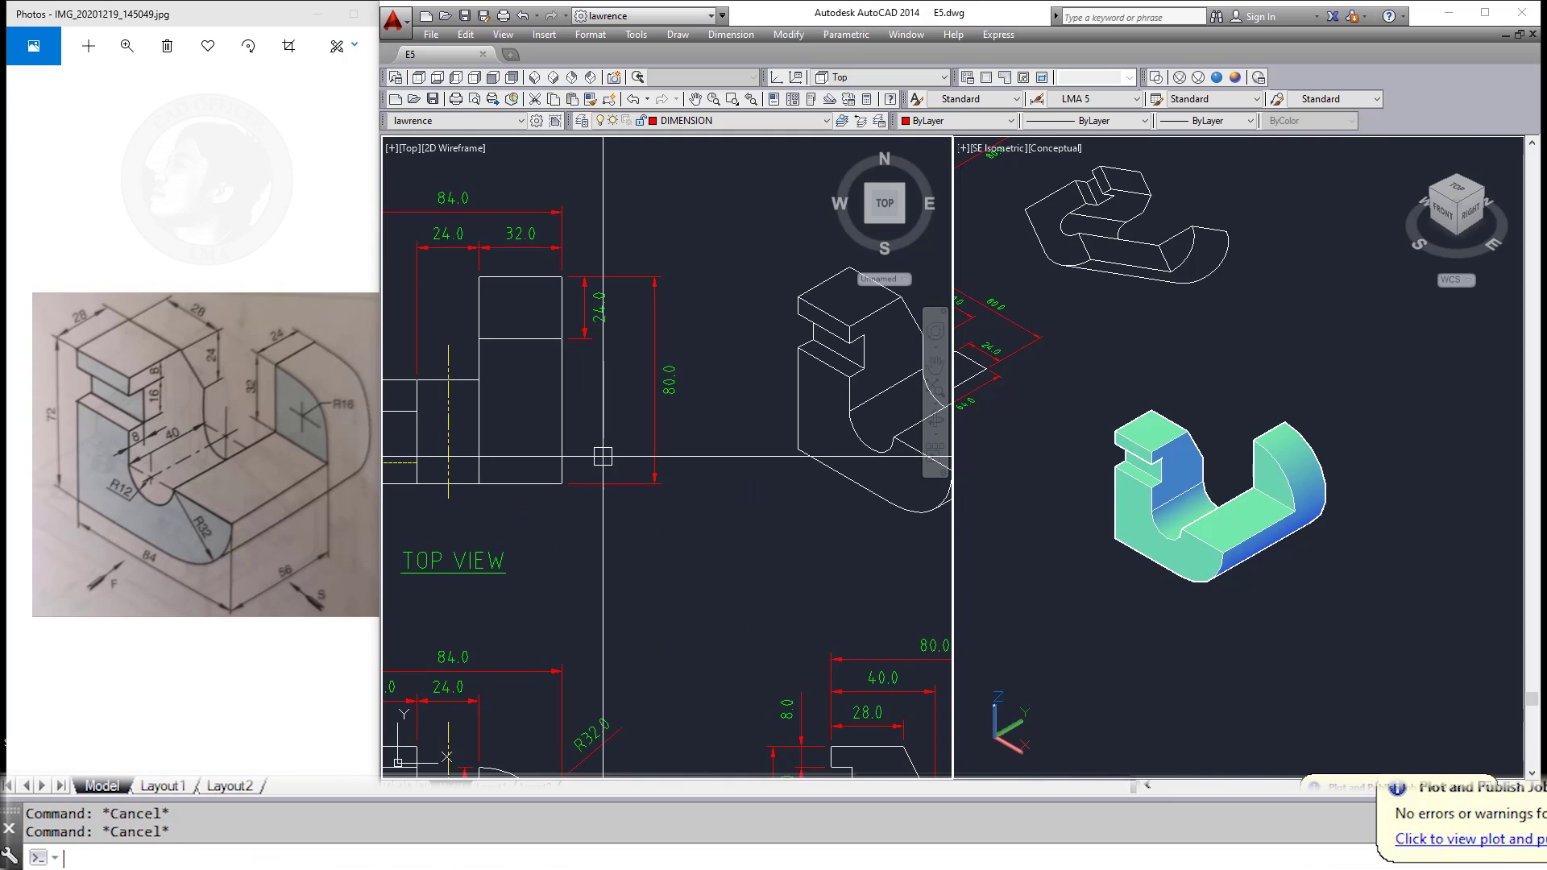
Step: Run MATCHPROP (MA) with a source line picked among overlapping objects, then cancel
text(ma)
key(Return)
click(561, 426)
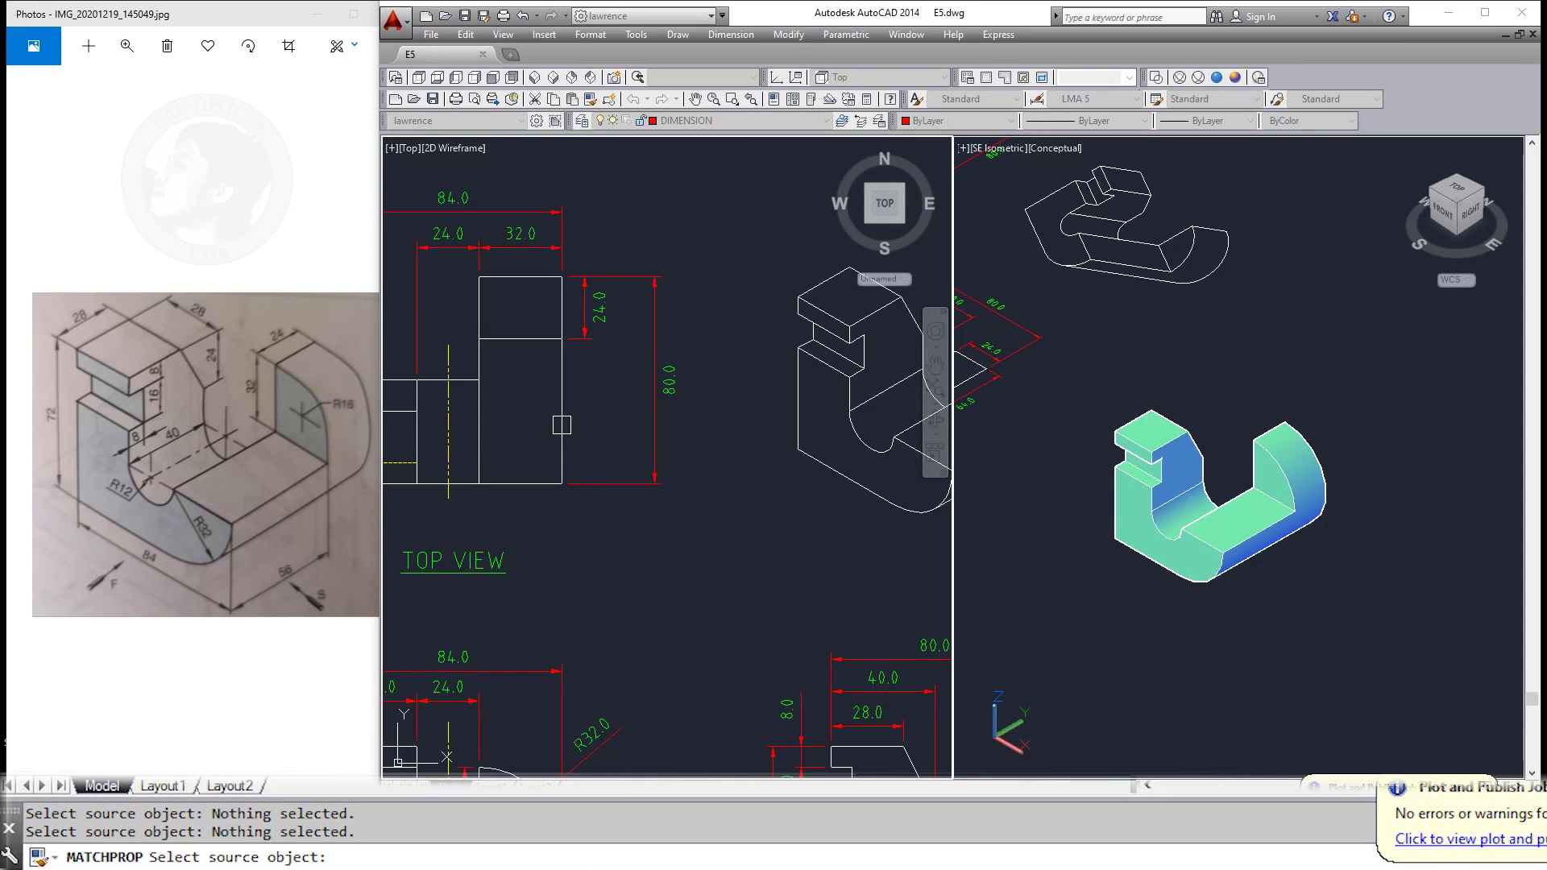
scroll(574, 449, down, 3)
right_click(713, 466)
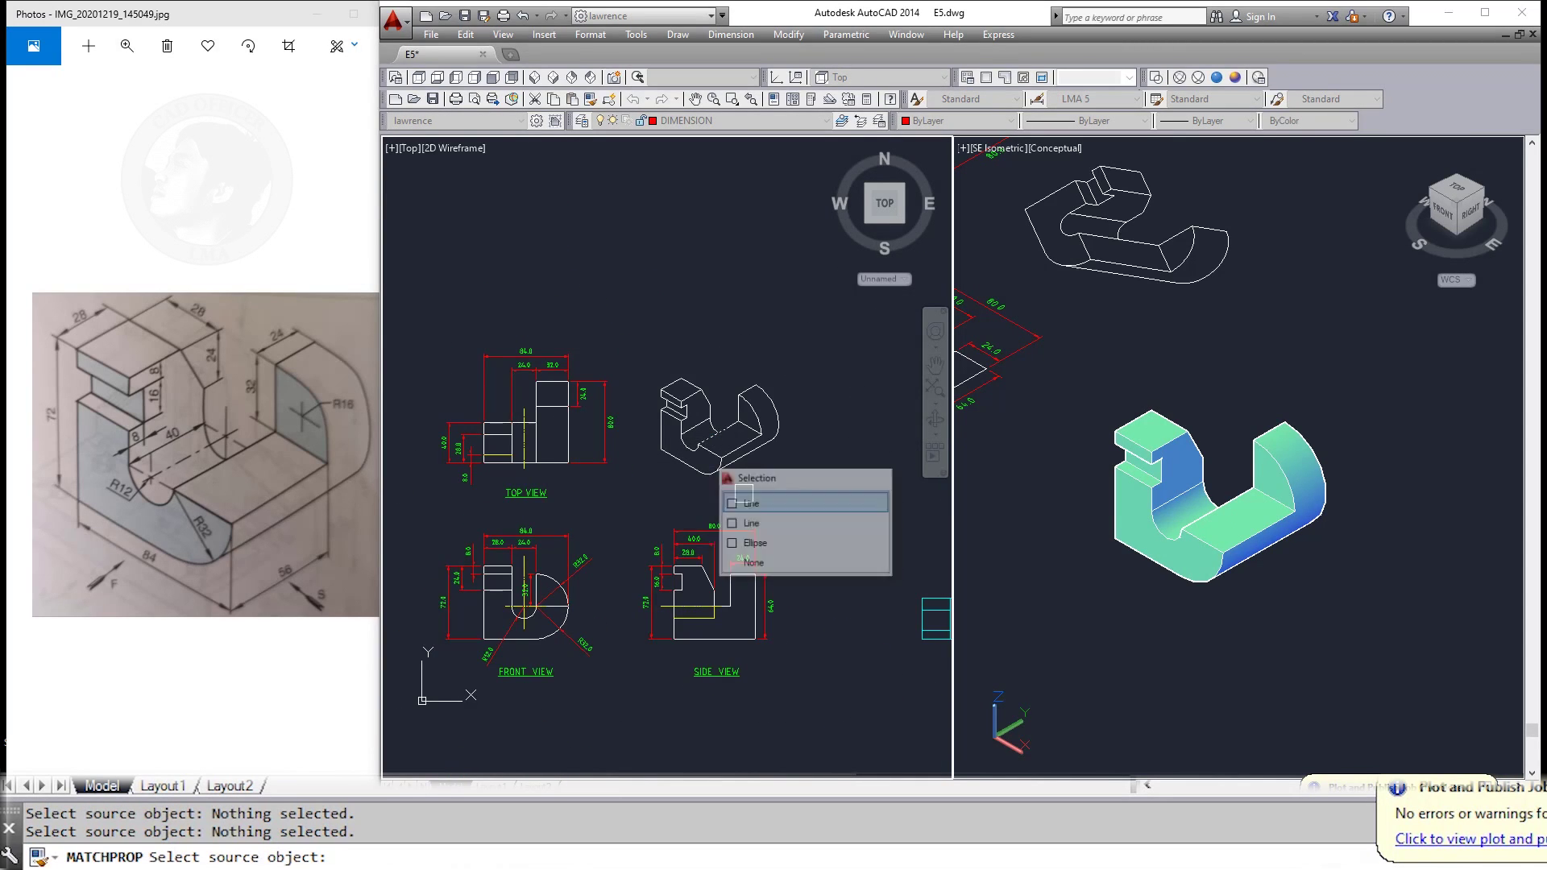
click(710, 471)
click(632, 334)
key(Escape)
Step: Retry matching properties from another isometric line, then clear the selection
key(Return)
click(730, 641)
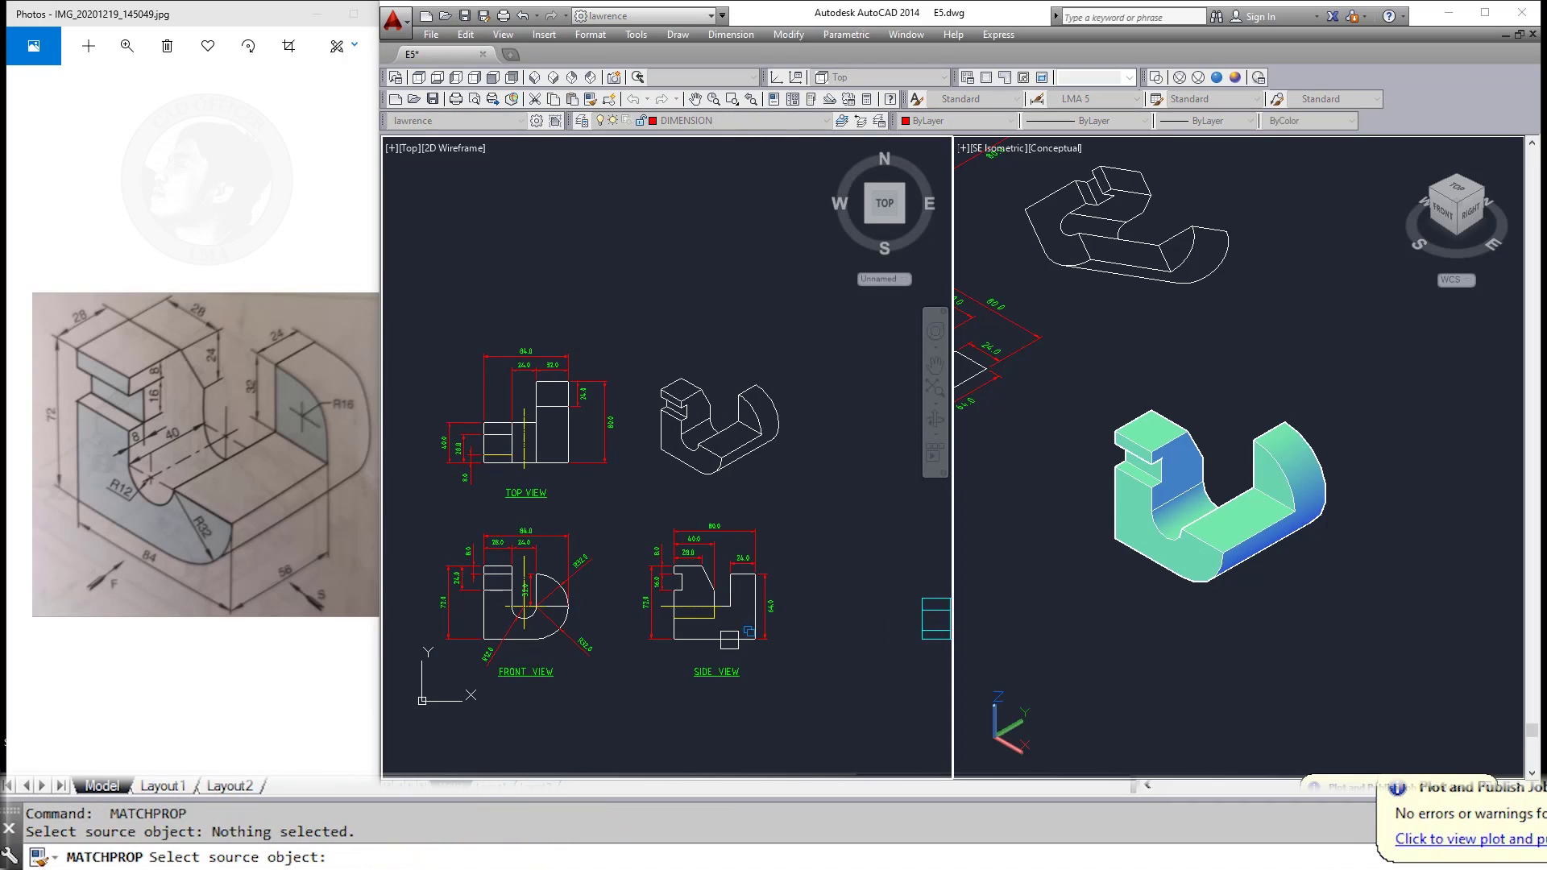
click(709, 424)
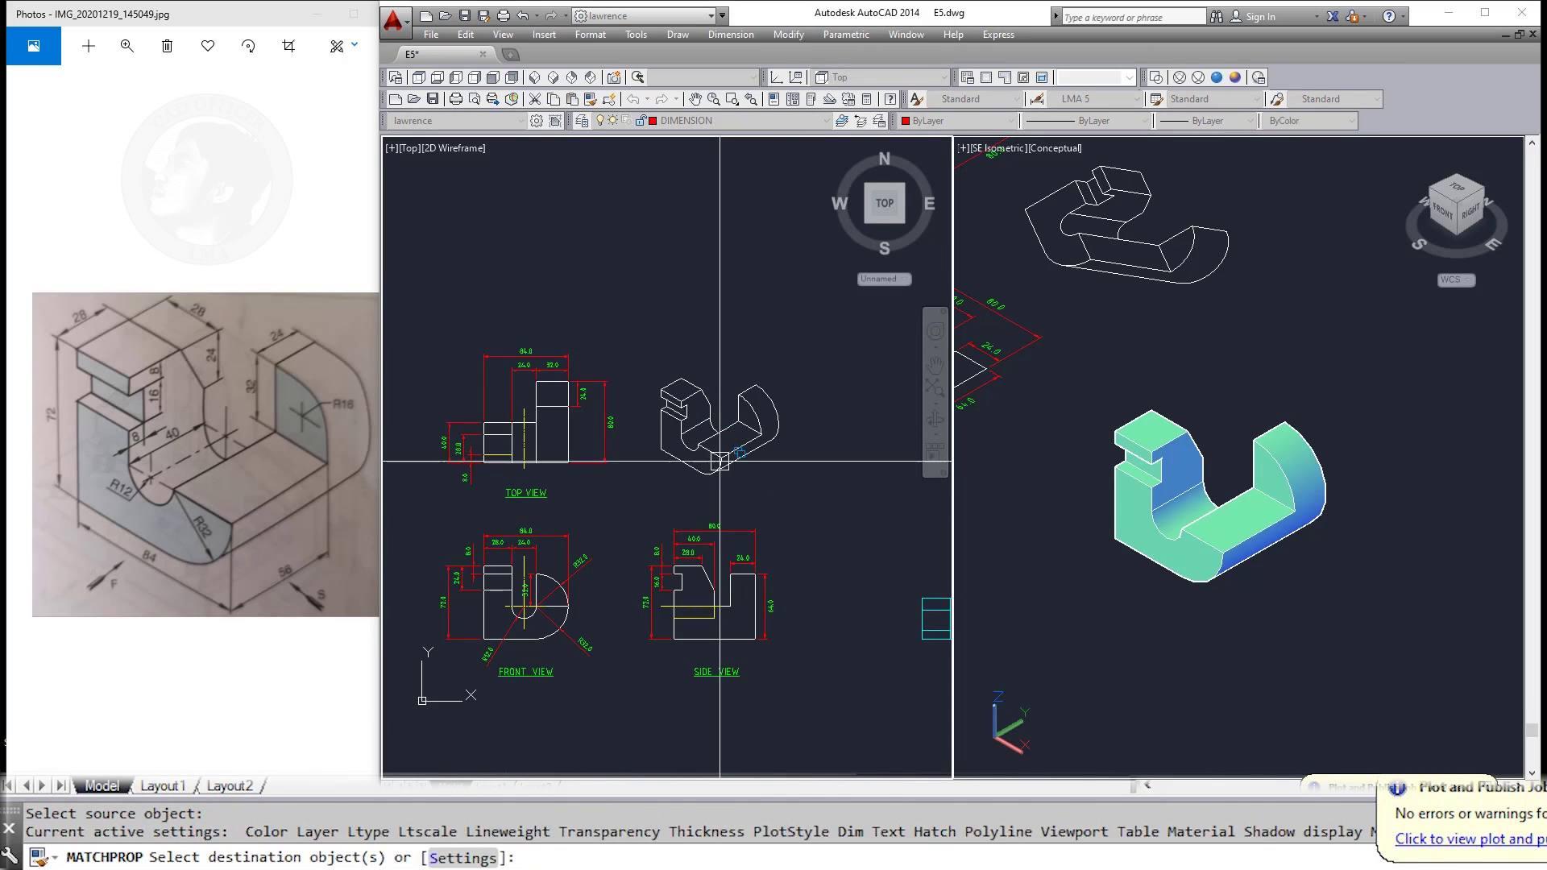
key(Escape)
scroll(716, 453, up, 5)
key(Escape)
scroll(658, 474, down, 3)
Step: Window-select all 33 isometric lines and put them on layer OUTLINE 1
click(508, 238)
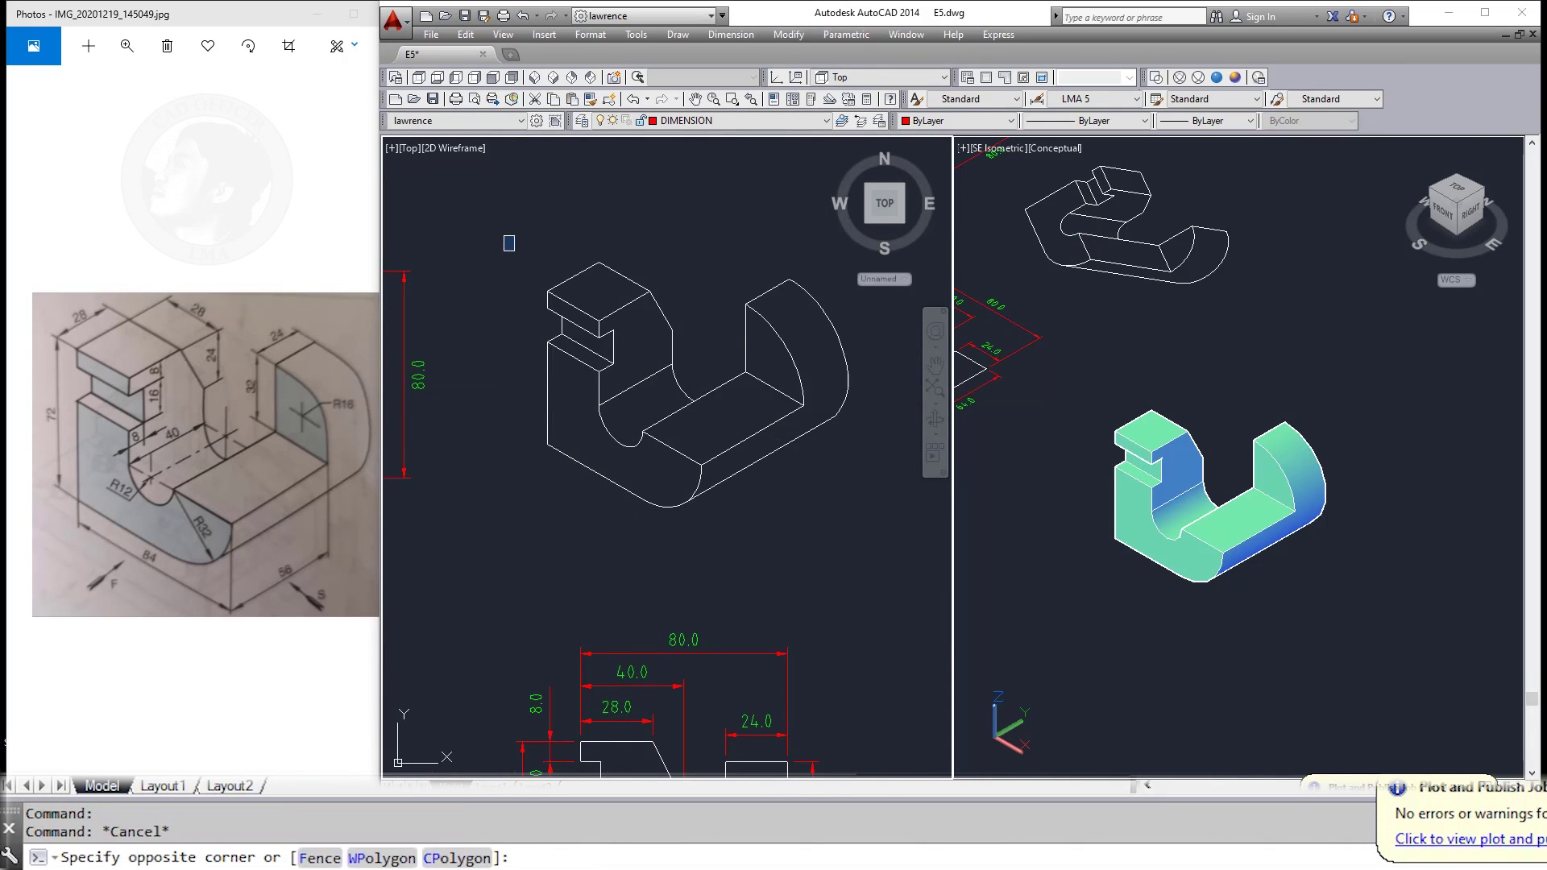
click(882, 573)
click(711, 132)
click(700, 228)
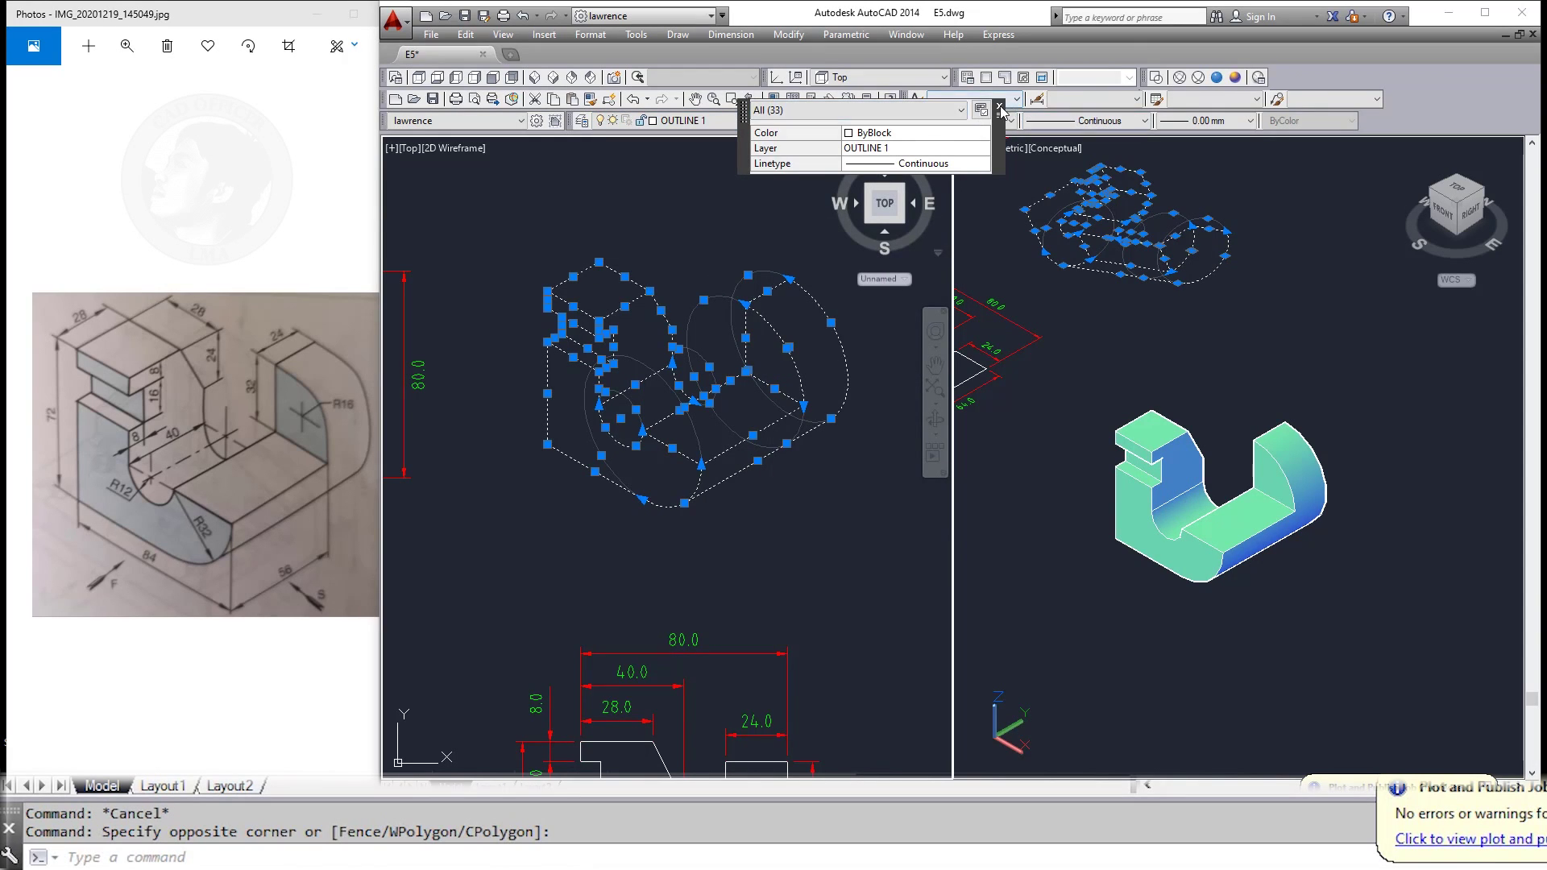
Step: Set the lines' colour, linetype and lineweight to ByLayer
click(999, 108)
click(934, 137)
click(1115, 121)
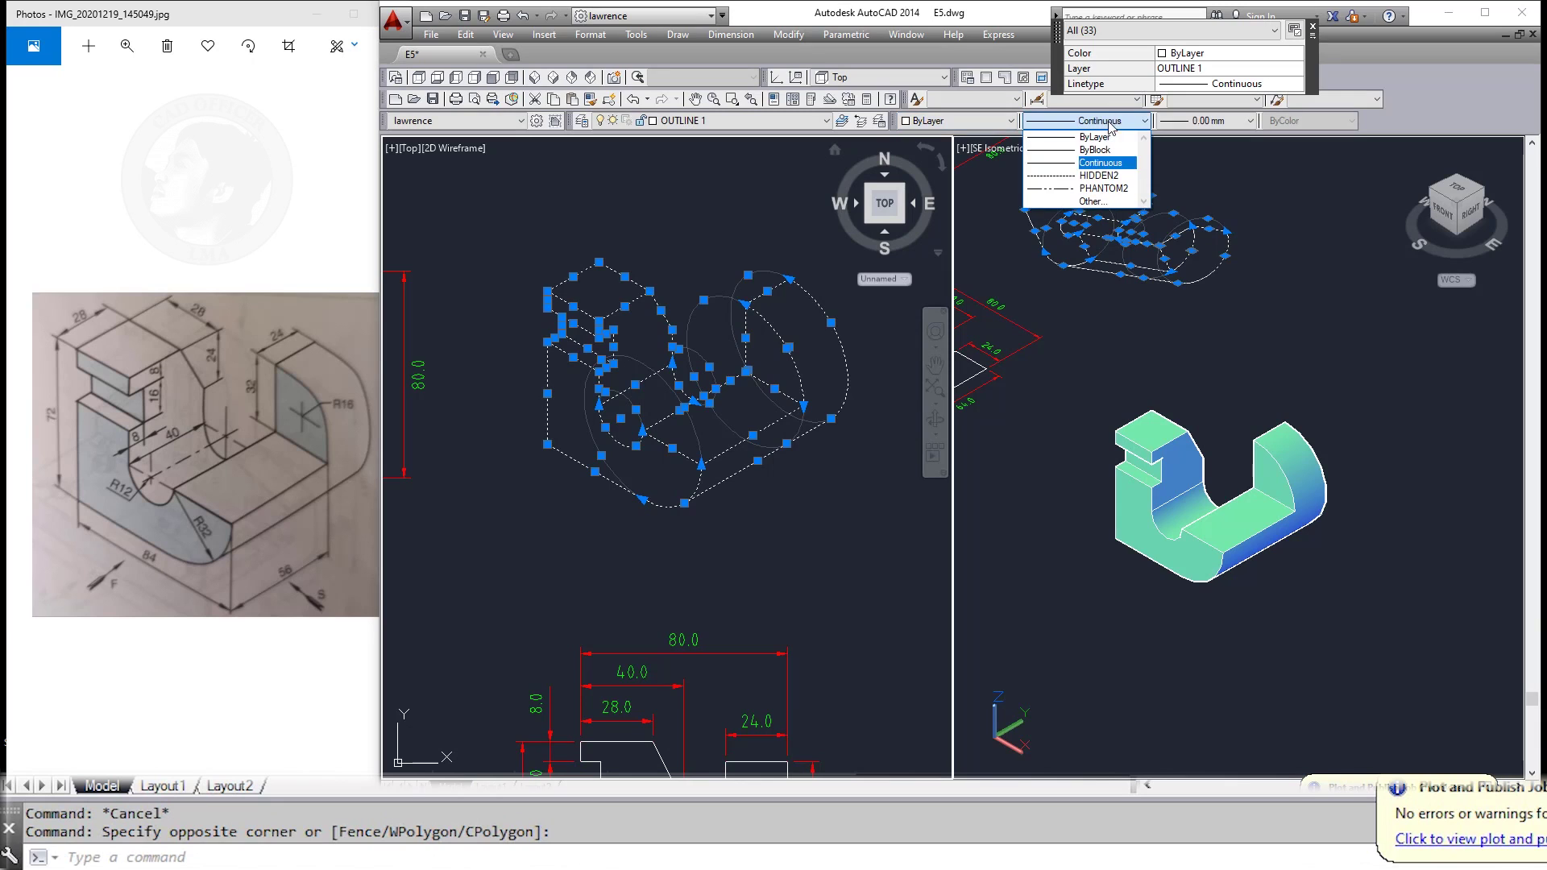
click(1107, 137)
click(1208, 121)
click(1200, 138)
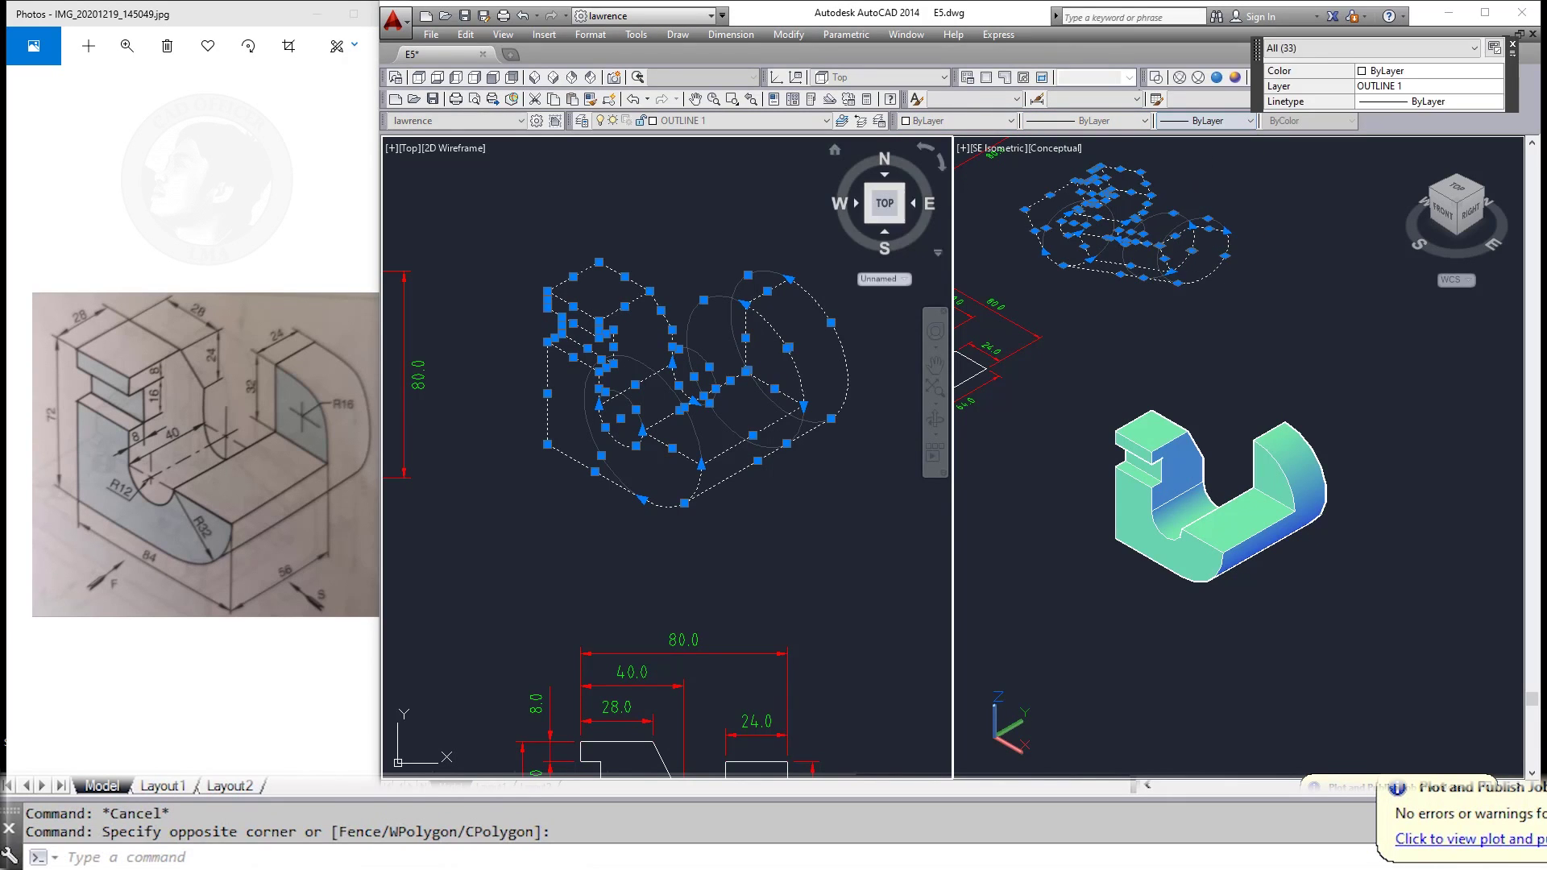
key(Escape)
Step: Zoom-window onto the 2D views with the isometric drawing, then onto the 3D solid
scroll(690, 467, down, 5)
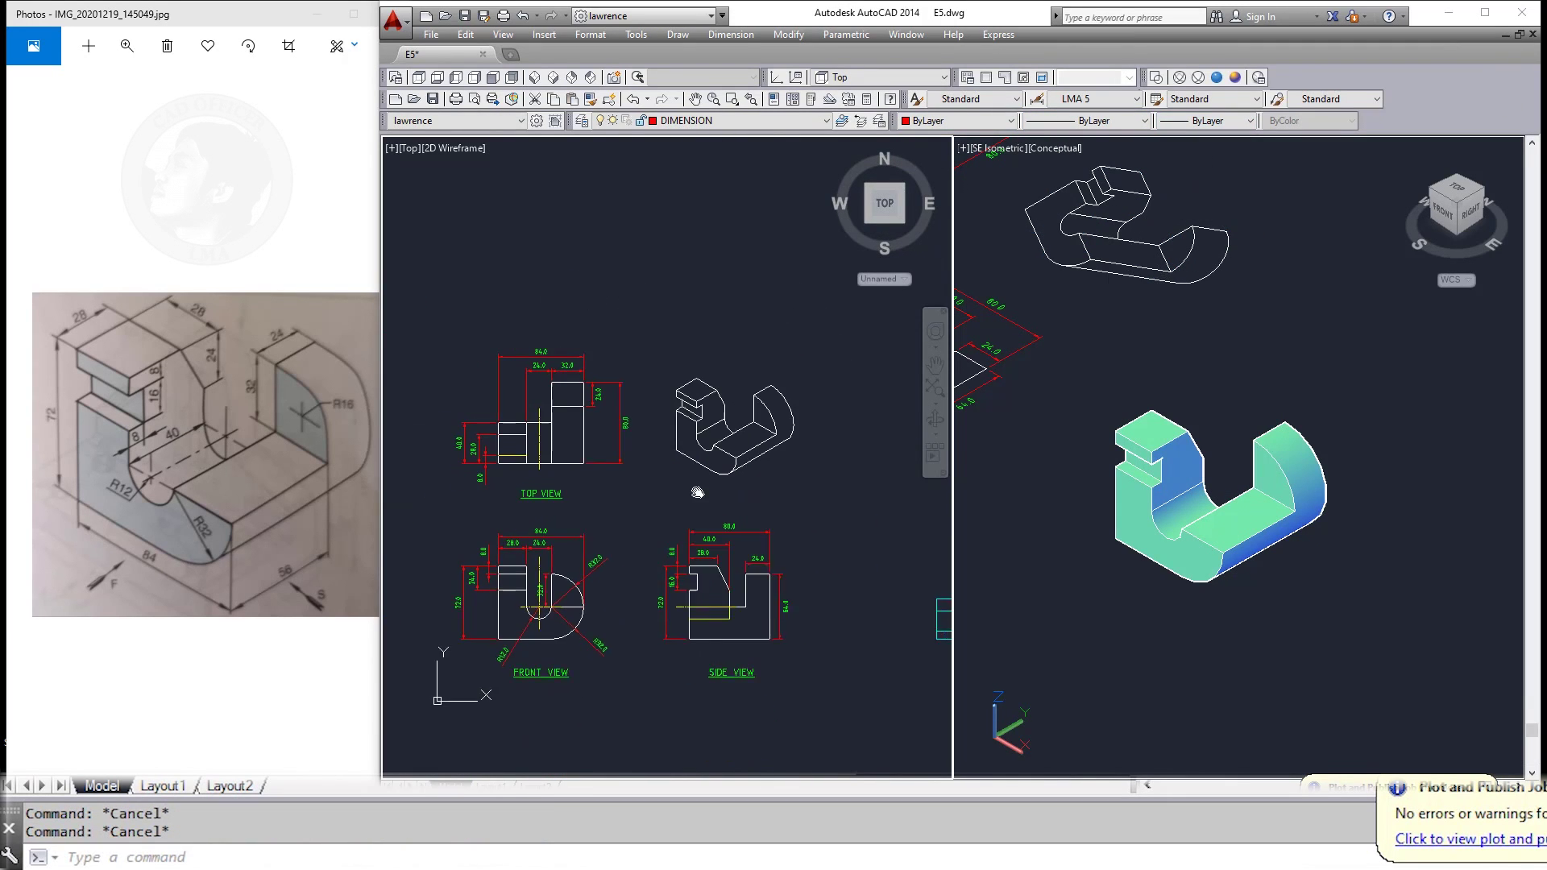
text(Z)
key(Return)
click(456, 320)
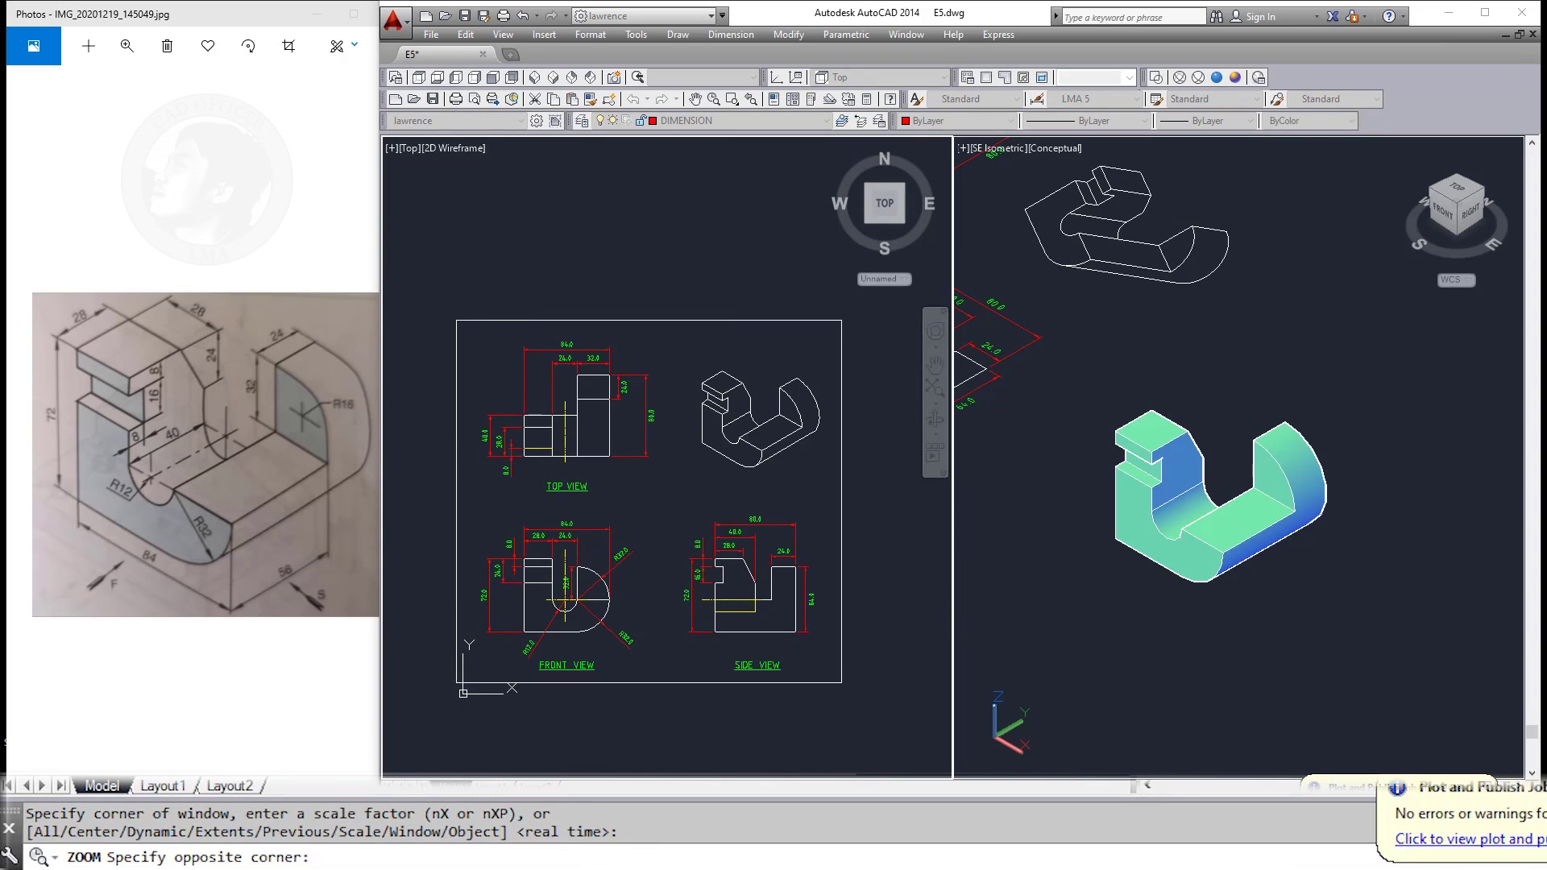
click(842, 682)
click(1154, 502)
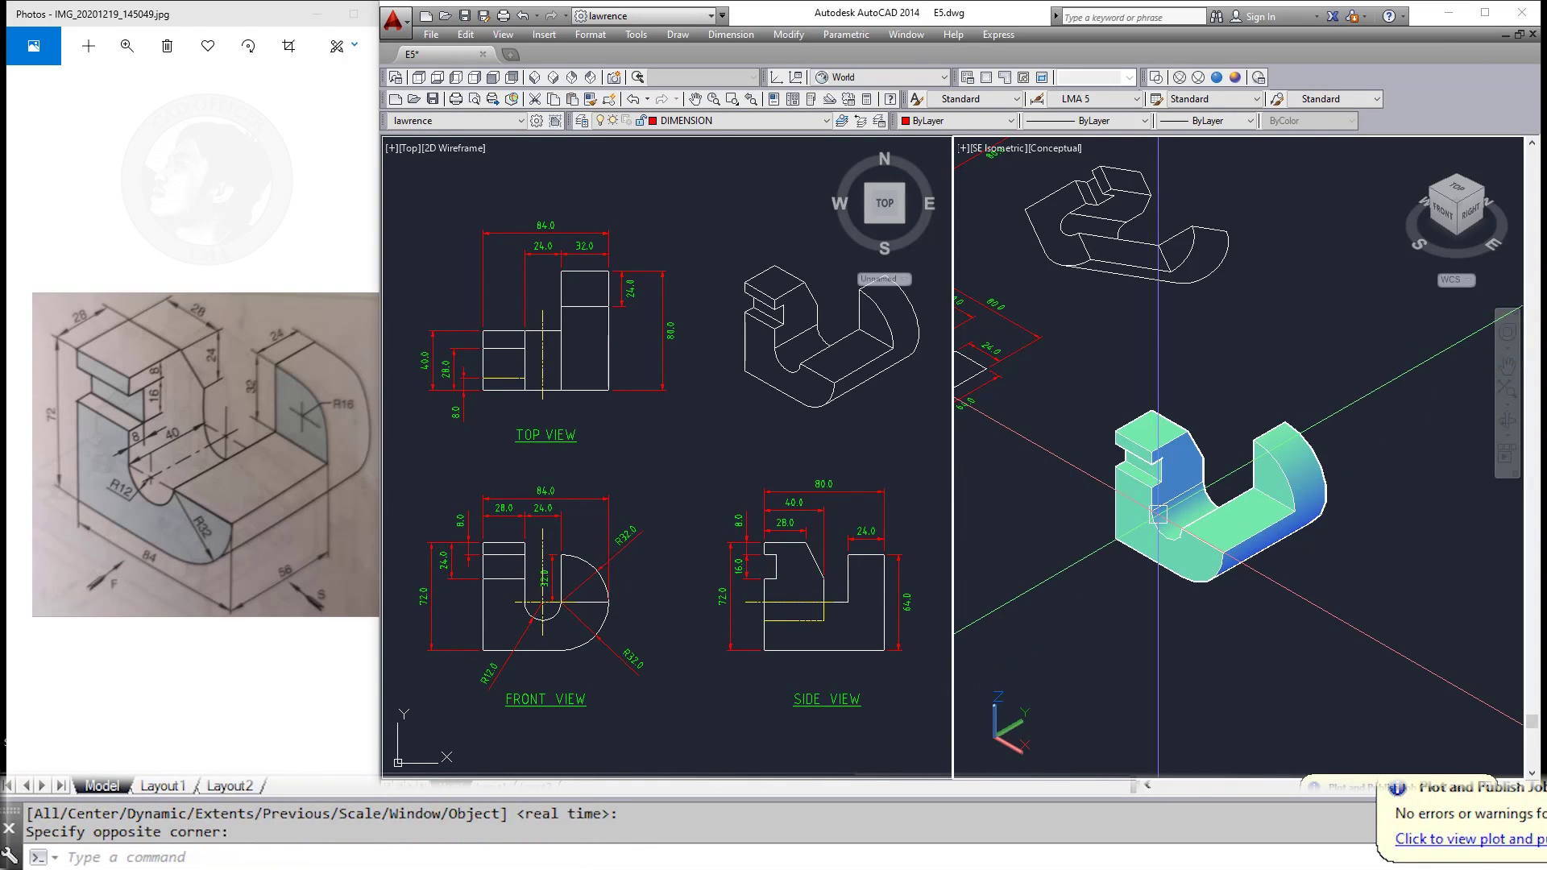
text(Z)
key(Return)
click(1103, 392)
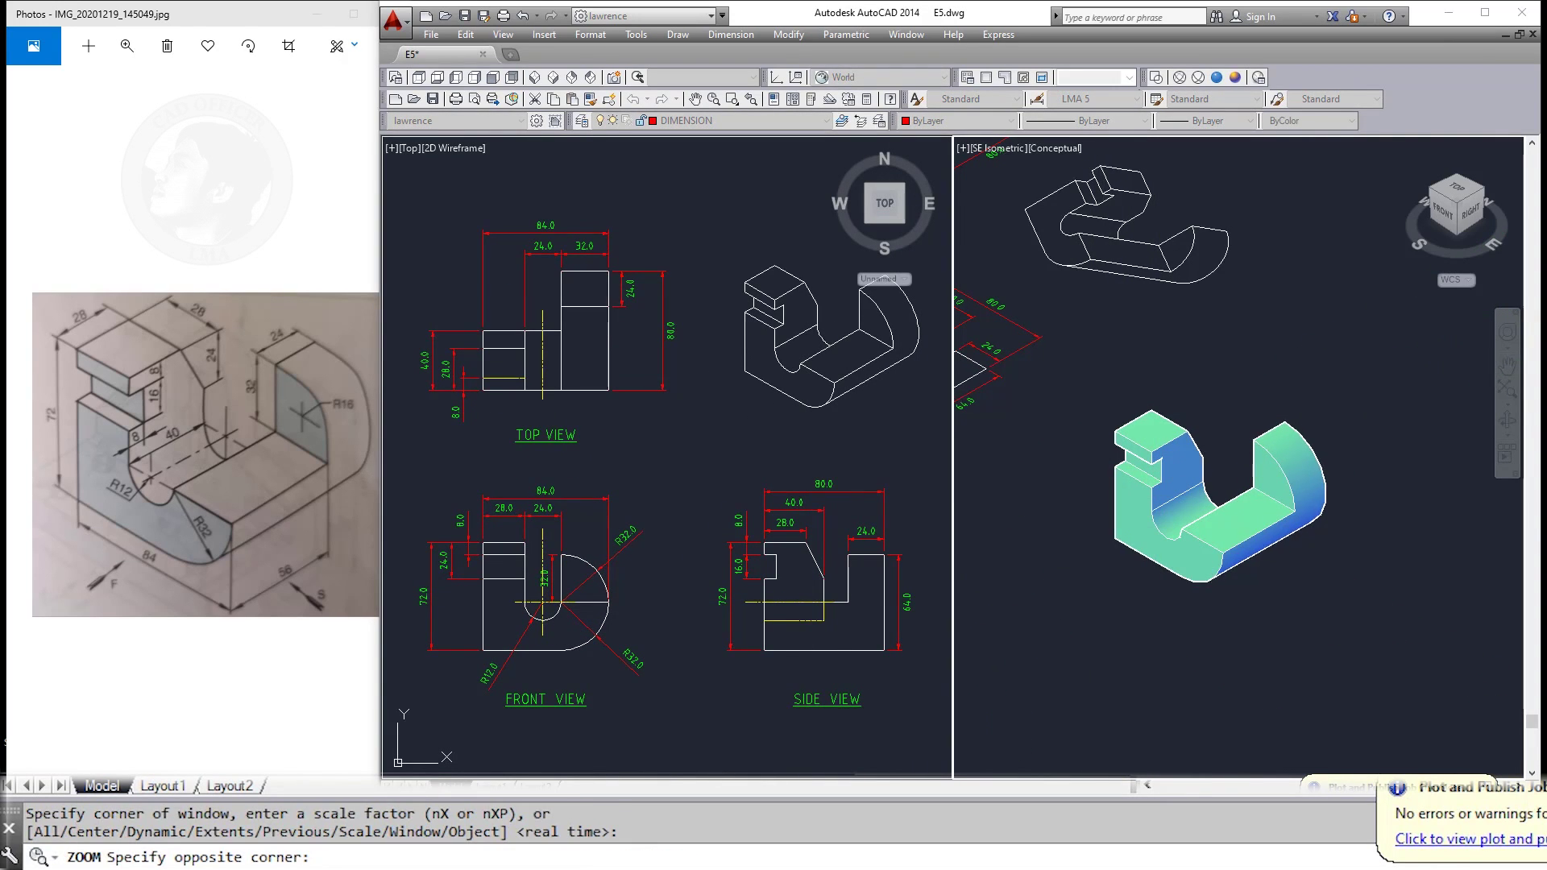
click(1273, 613)
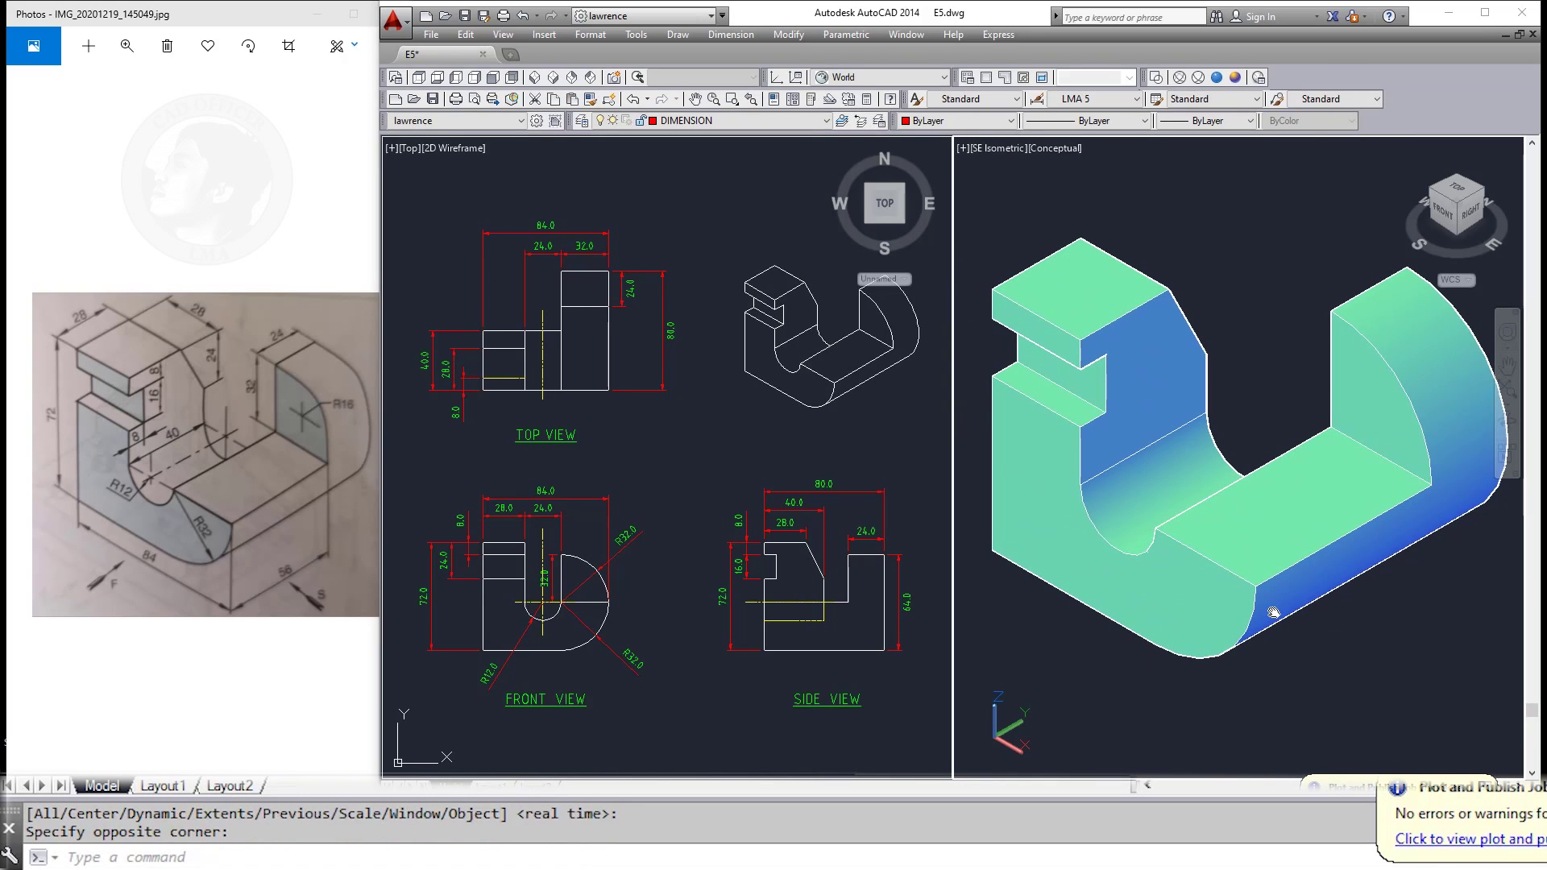